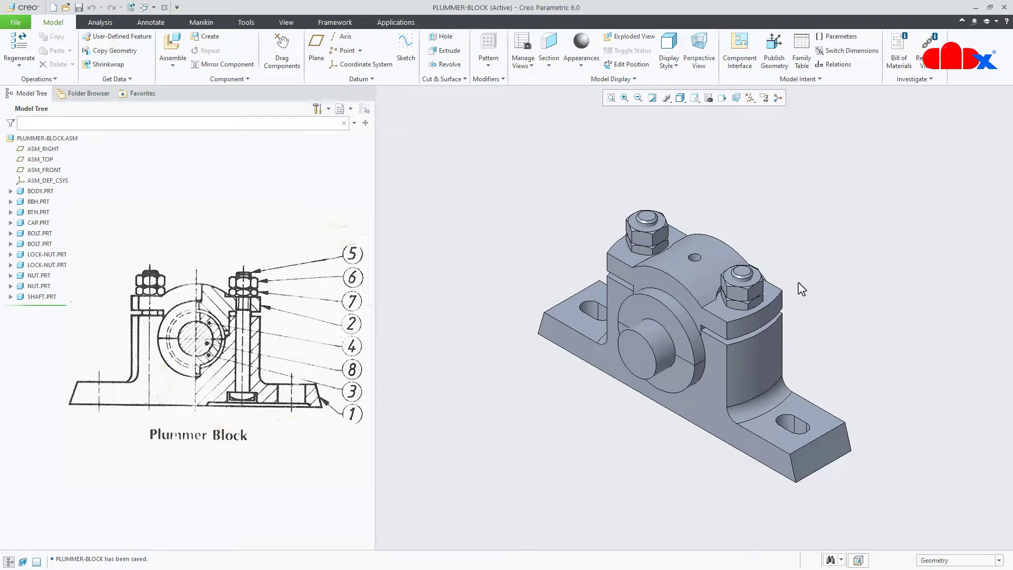
middle_click_drag(771, 247, 771, 302)
middle_click_drag(778, 401, 688, 420)
key("ctrl+d")
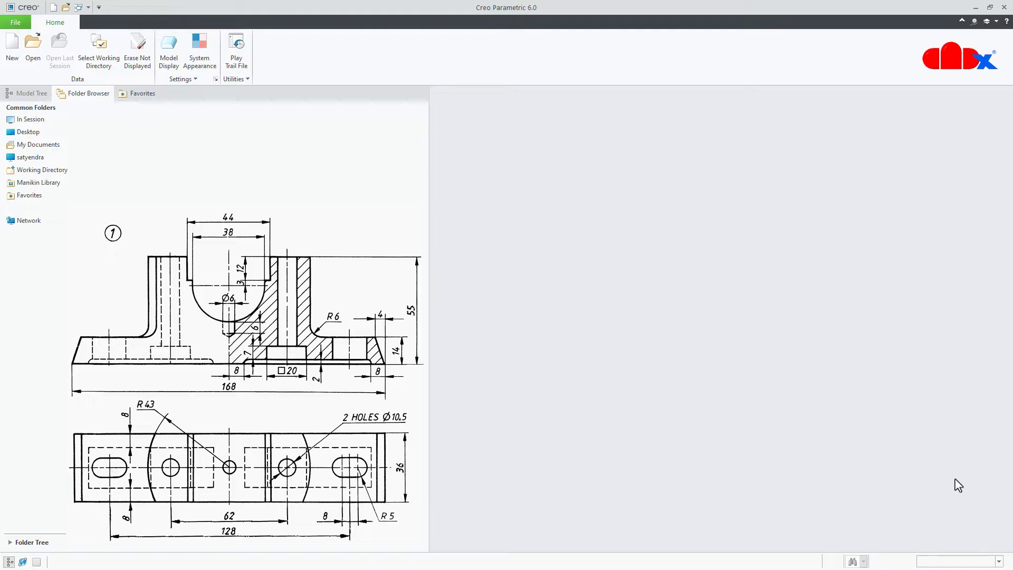
Step: Create a new solid part named body with the solid_part_mmks template instead of the default template
left_click(14, 61)
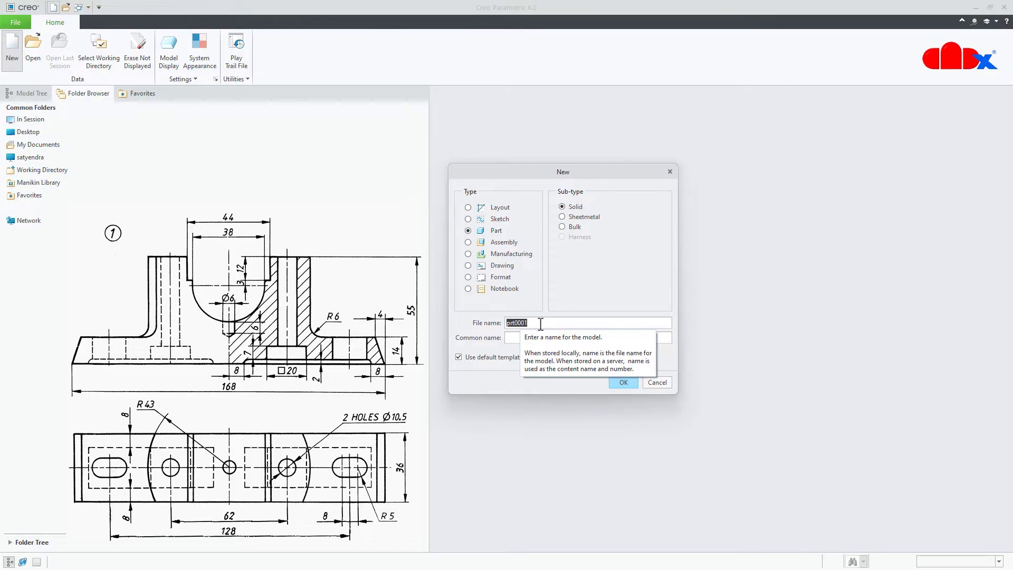
type("body")
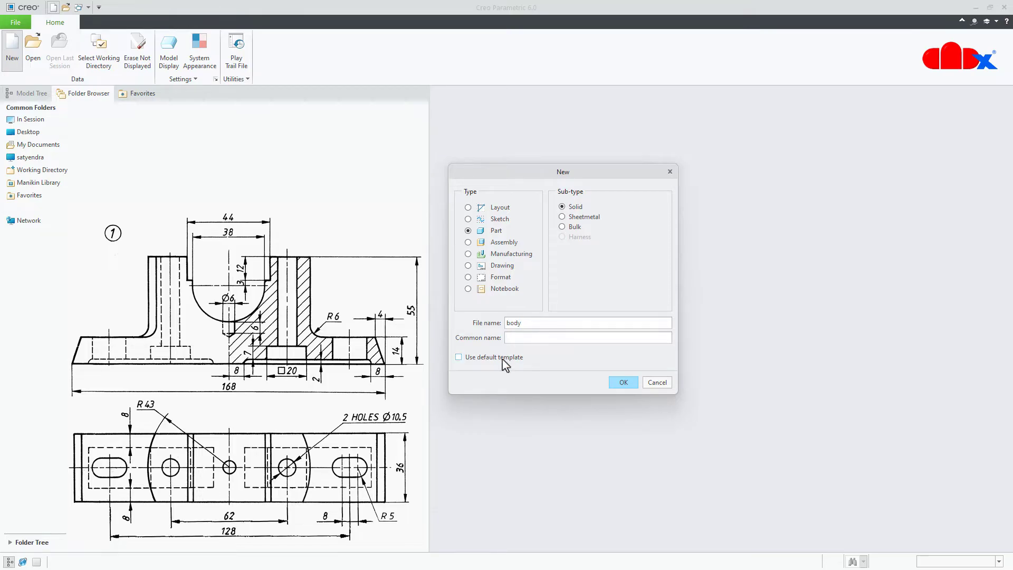
left_click(623, 383)
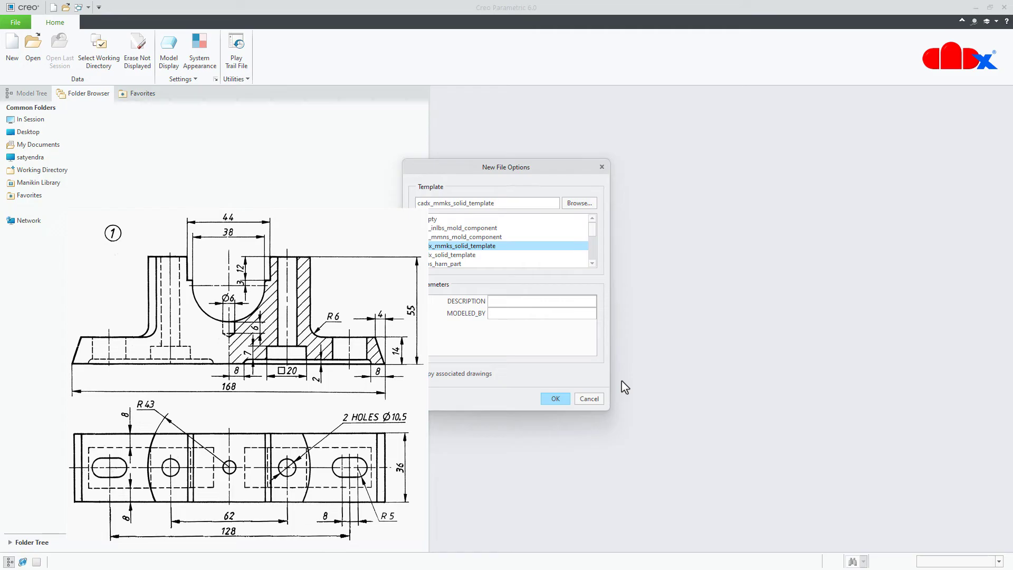
left_click_drag(553, 170, 630, 172)
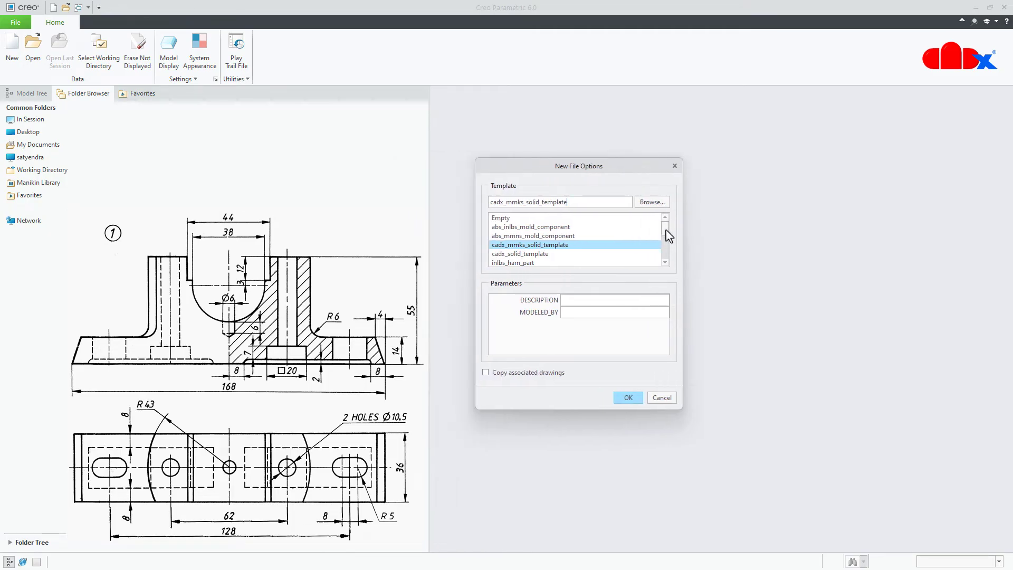
left_click_drag(667, 233, 667, 258)
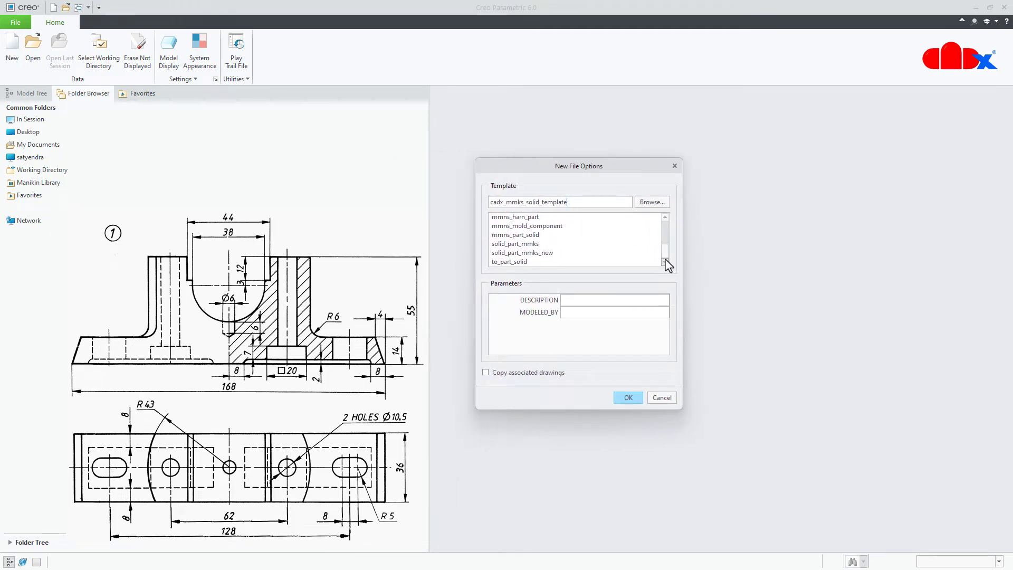
left_click(514, 235)
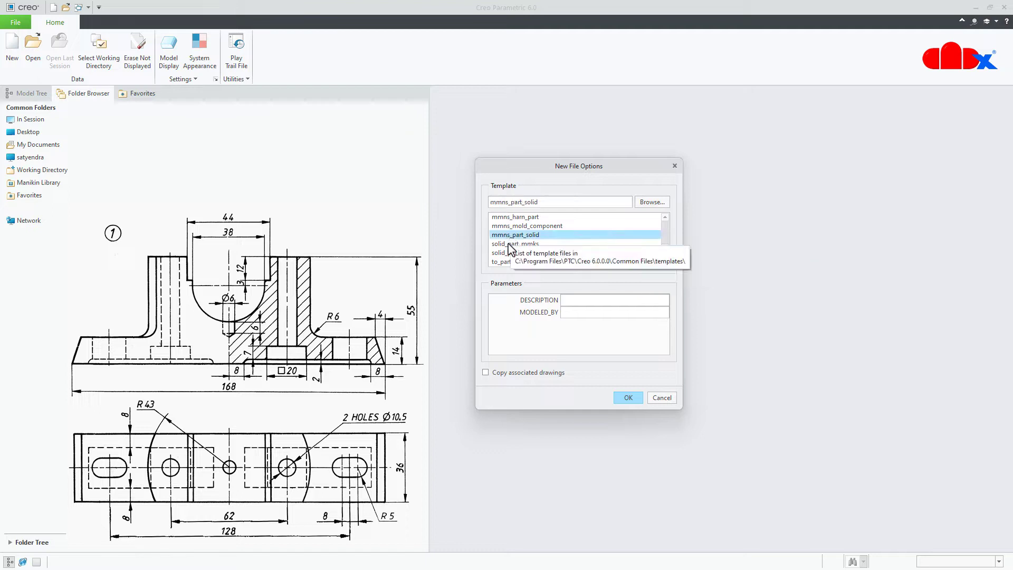
left_click(512, 245)
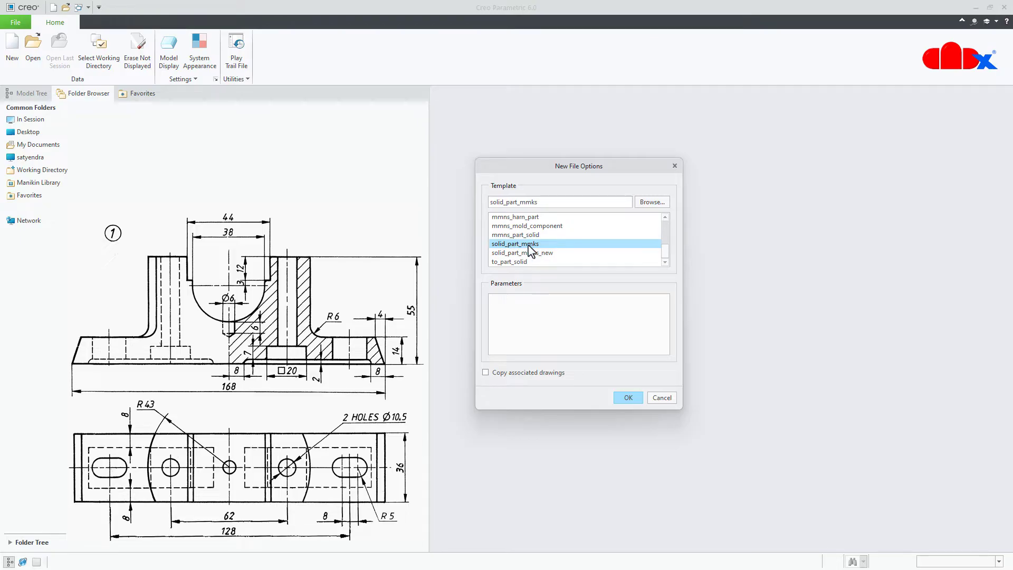
left_click(628, 398)
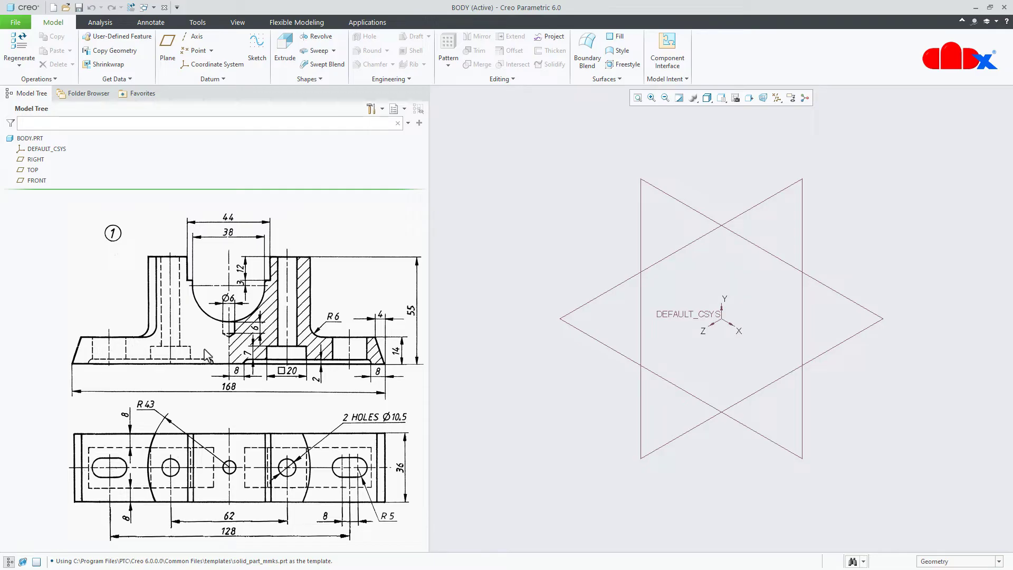
Step: Start an extrude sketch on the FRONT plane, orient the view to the sketch plane and hide all datum display
left_click(285, 53)
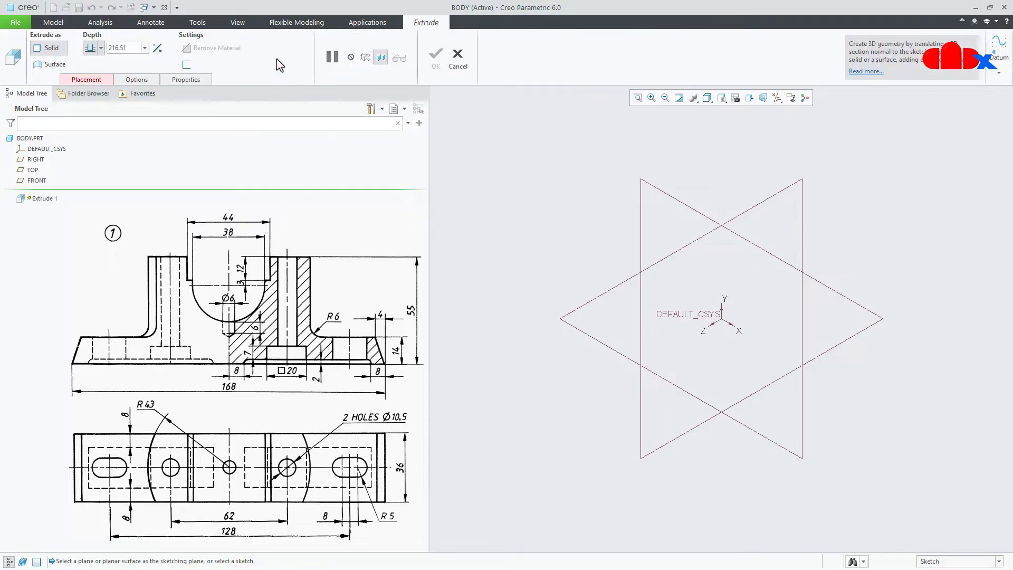
left_click(46, 180)
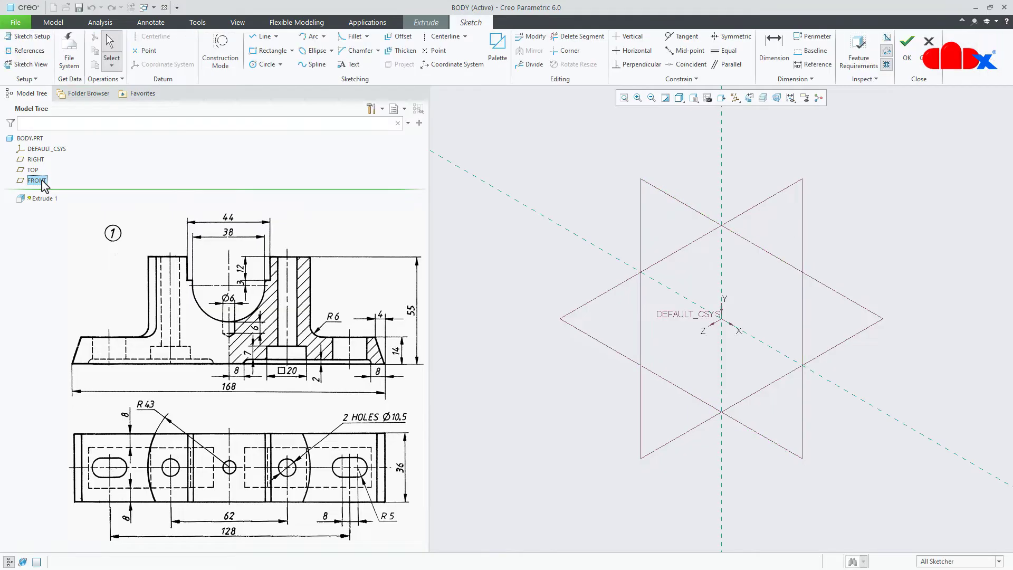
left_click(749, 98)
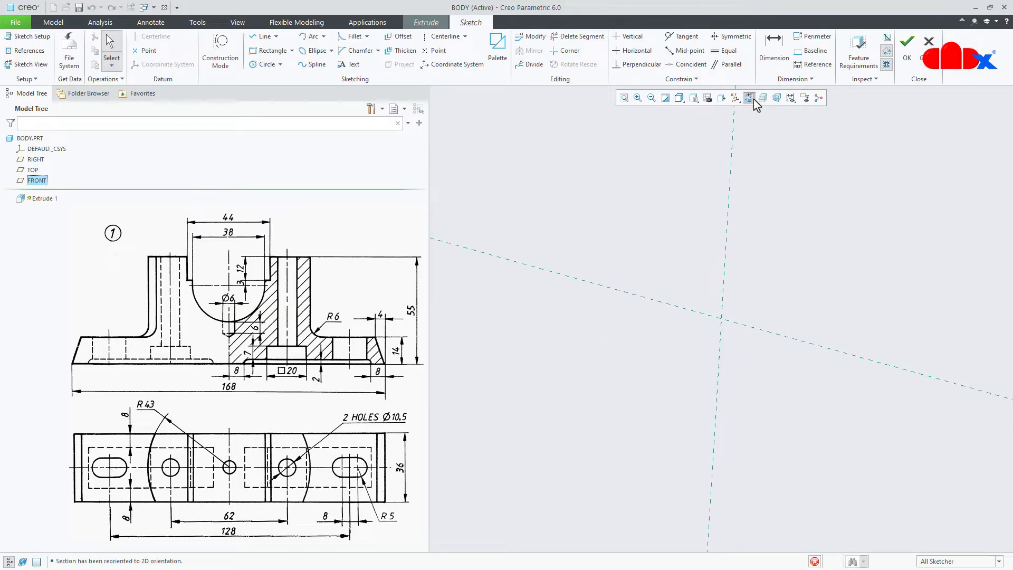
left_click(735, 98)
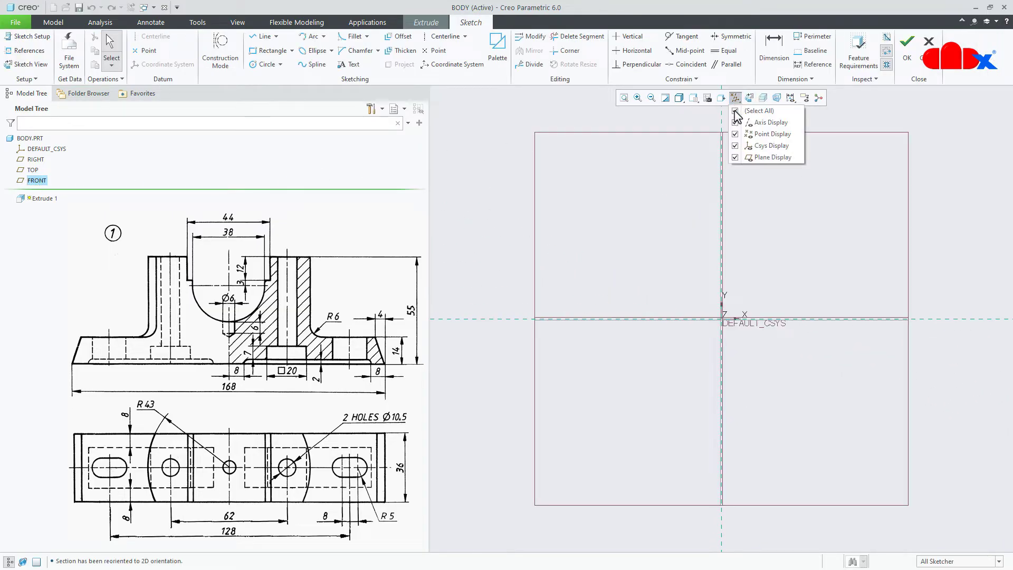
left_click(737, 110)
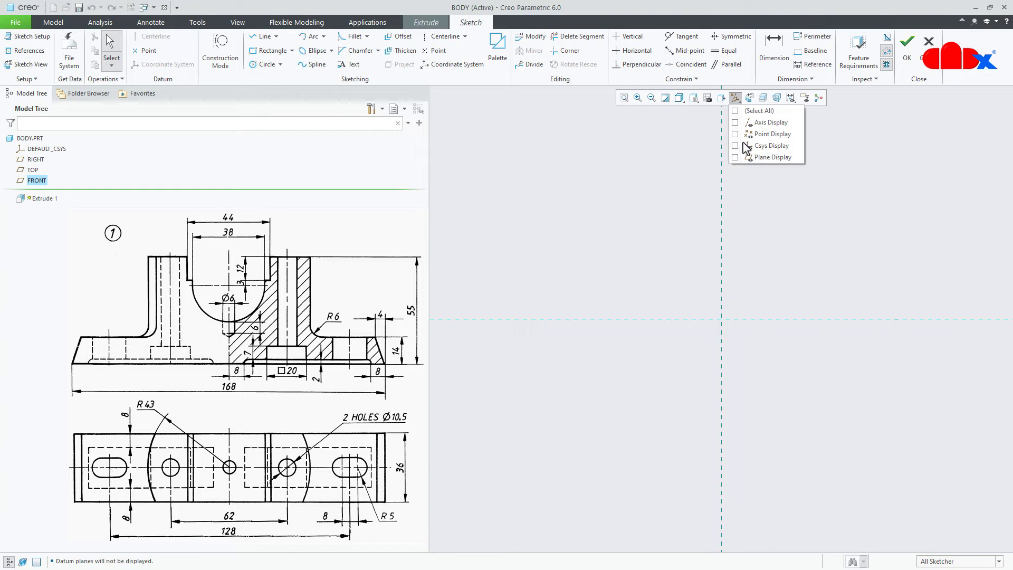
Step: Draw a vertical and a horizontal centerline along the sketch references through the origin
right_click(763, 199)
left_click(829, 213)
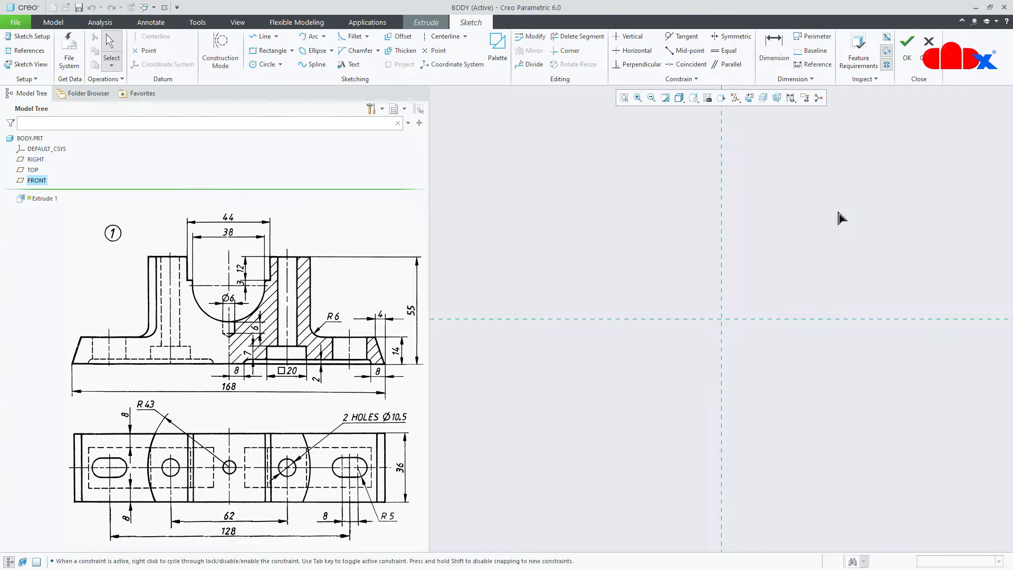
left_click(719, 165)
left_click(725, 214)
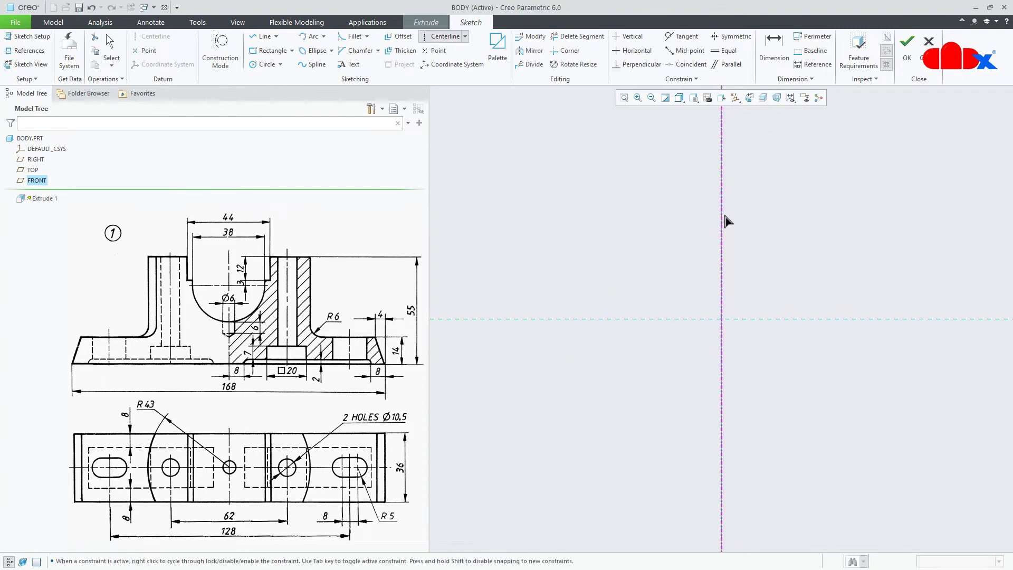
left_click(768, 320)
left_click(842, 321)
middle_click(878, 261)
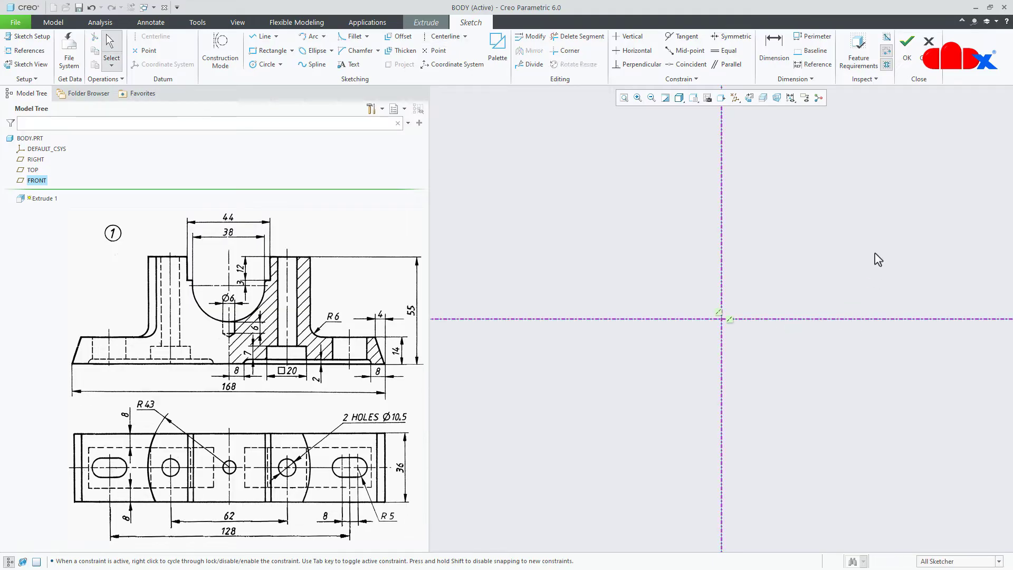
Step: Sketch a horizontal base line about 215 mm long on the horizontal centerline, extending to both sides of the vertical centerline
right_click(782, 303)
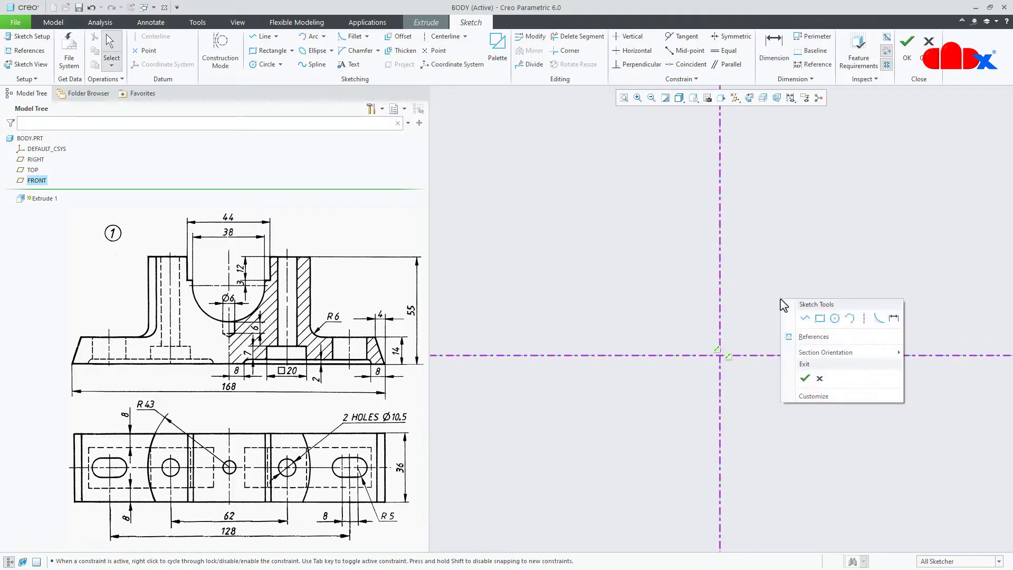
left_click(805, 318)
left_click(570, 363)
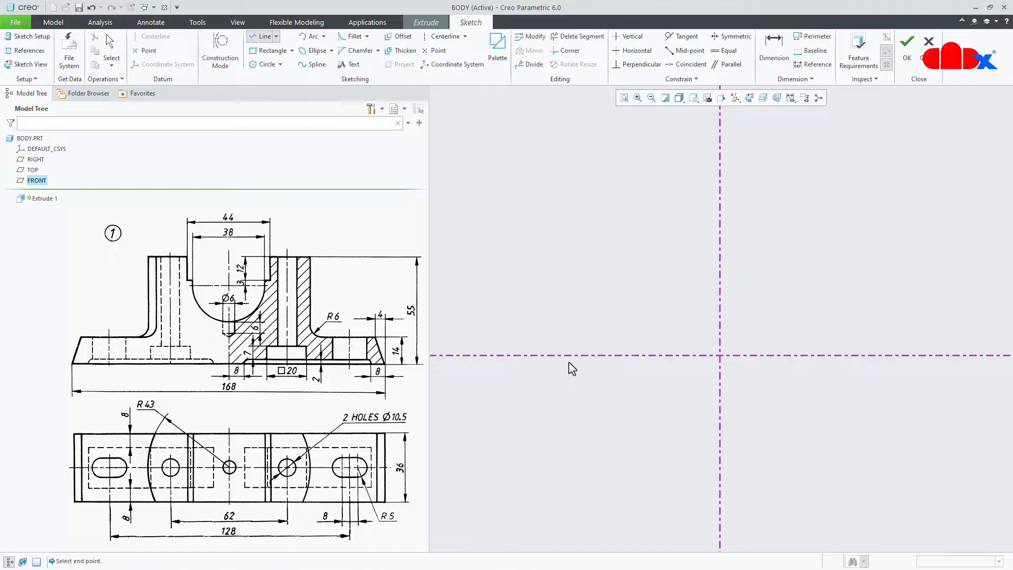
left_click(876, 356)
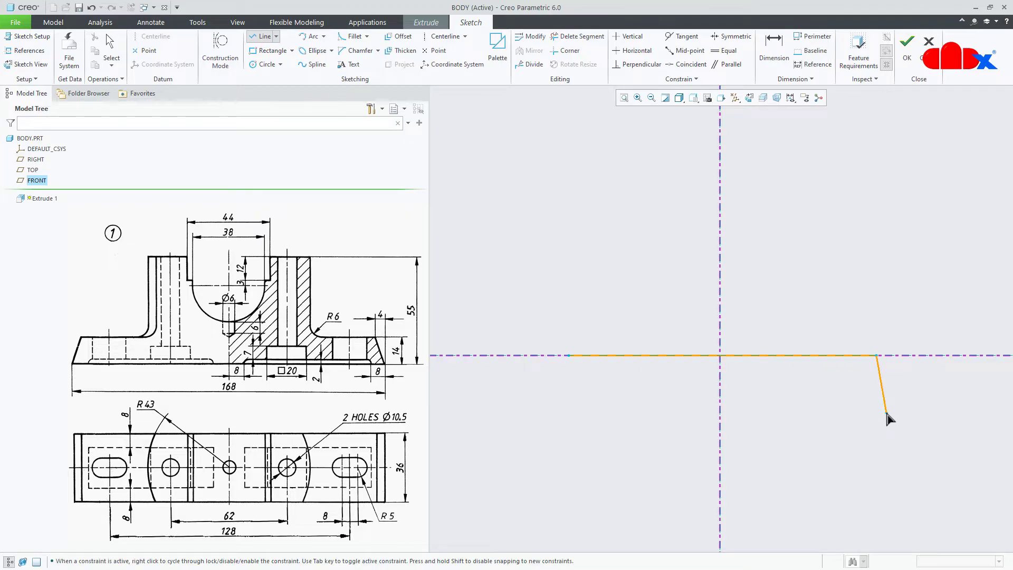
middle_click(884, 417)
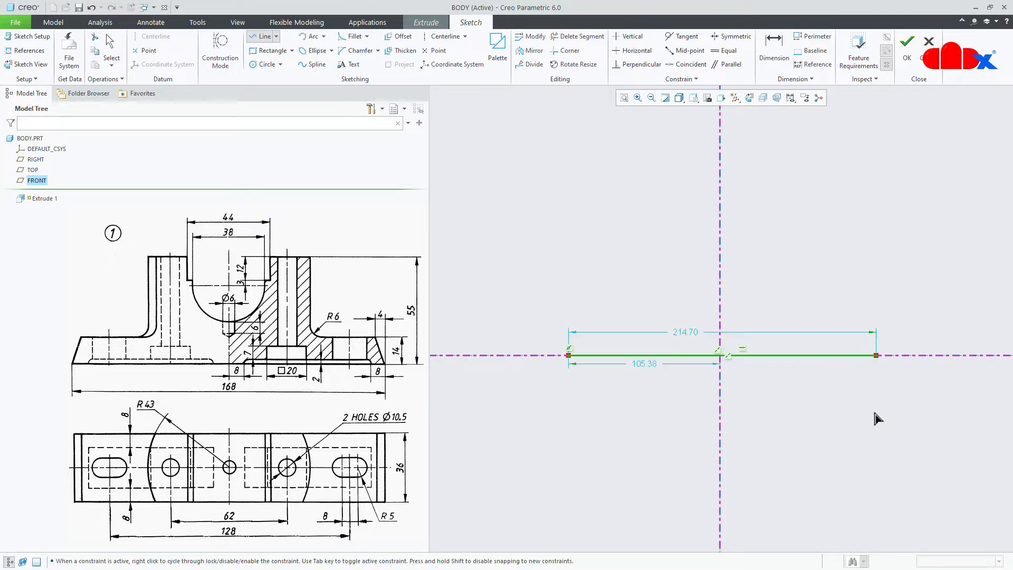
Step: Make the base line's two endpoints symmetric about the vertical centerline
left_click(728, 37)
left_click(568, 354)
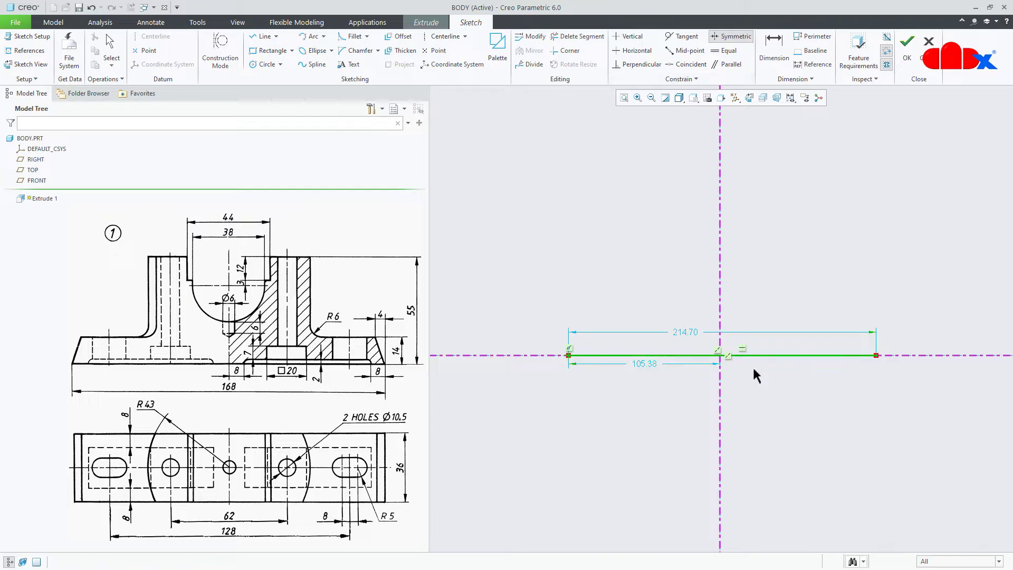
left_click(876, 355)
left_click(720, 378)
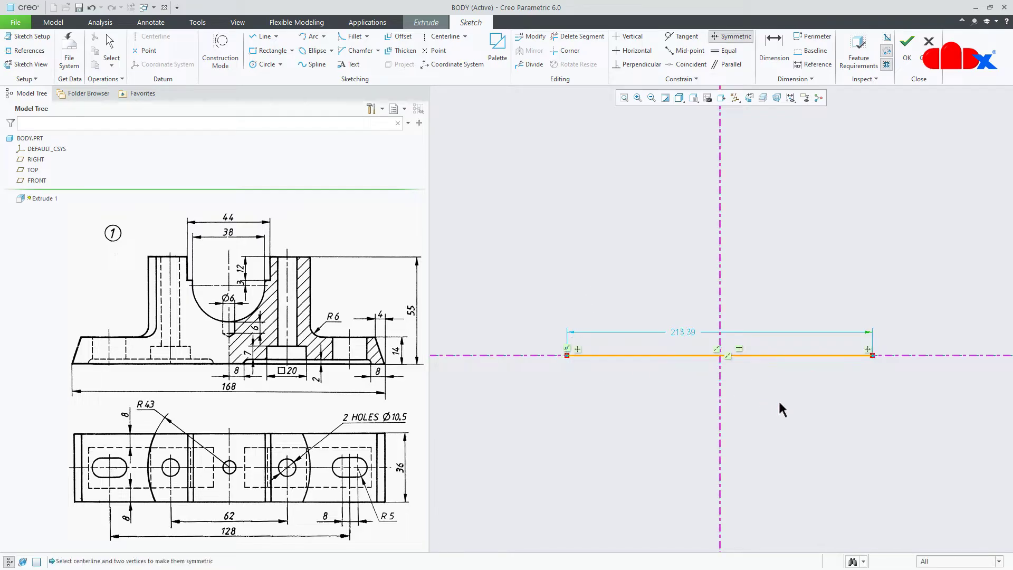
middle_click(714, 378)
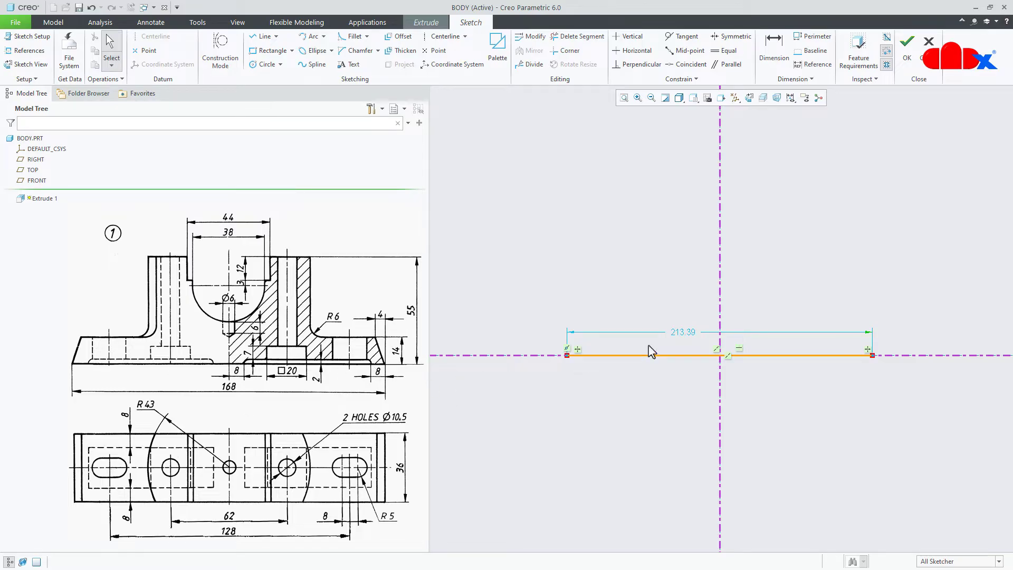
Step: Set the base line's length to 168 mm
double_click(683, 333)
type("168")
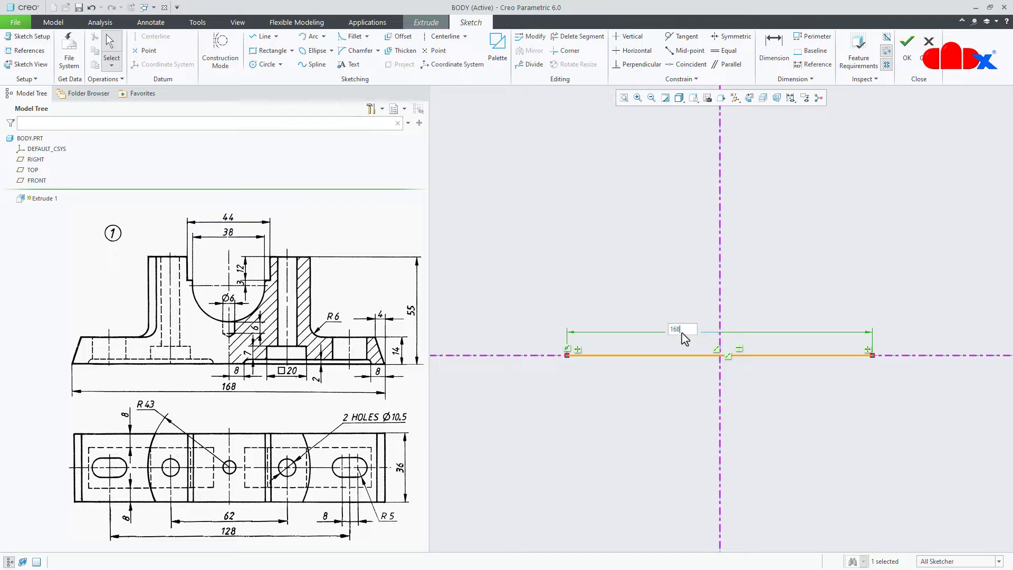
key("Return")
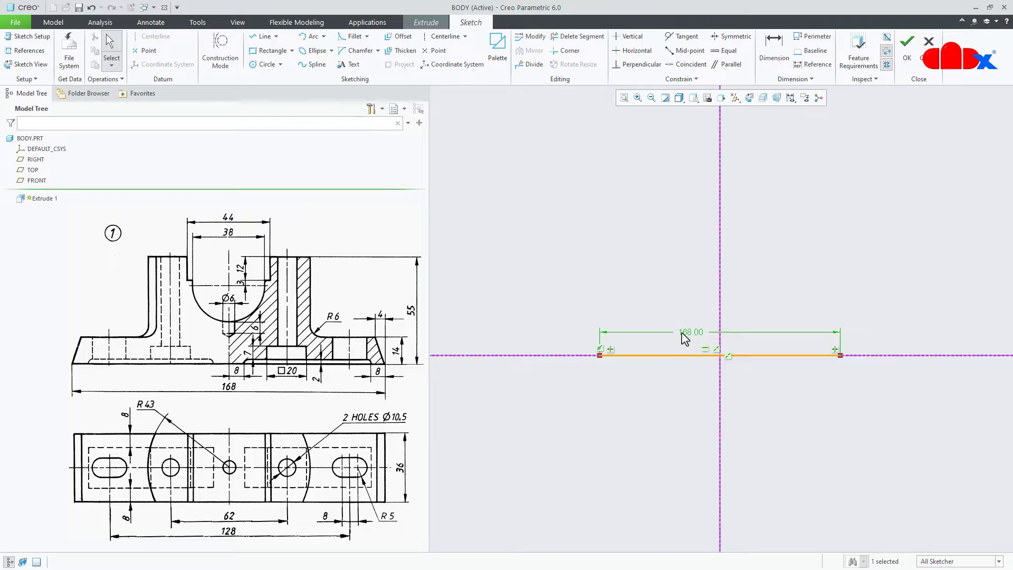
Step: Sketch the left slanted side and a top edge about 25 mm above the base, ending on the vertical centerline, and mirror both about it
right_click(767, 407)
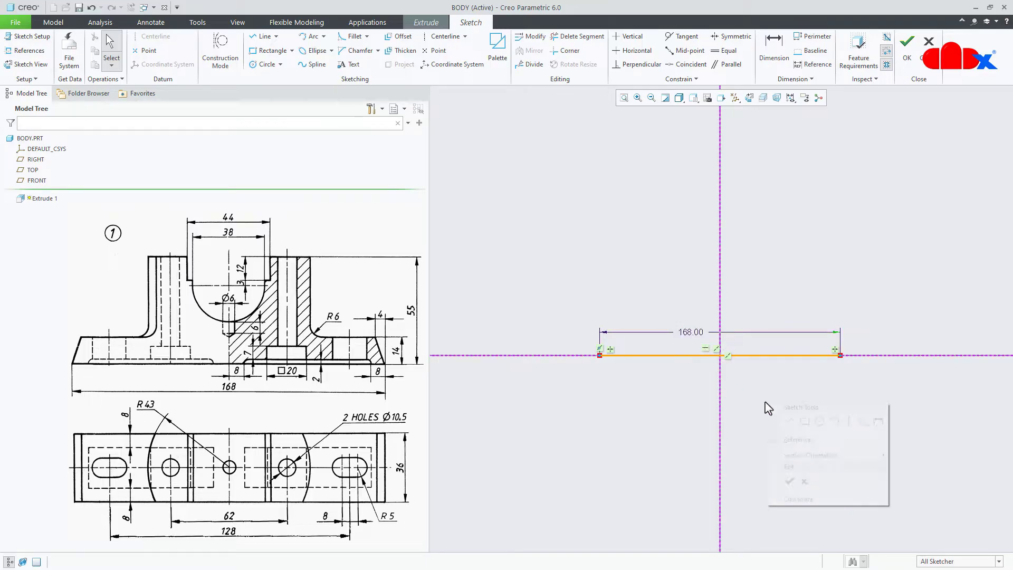
left_click(790, 422)
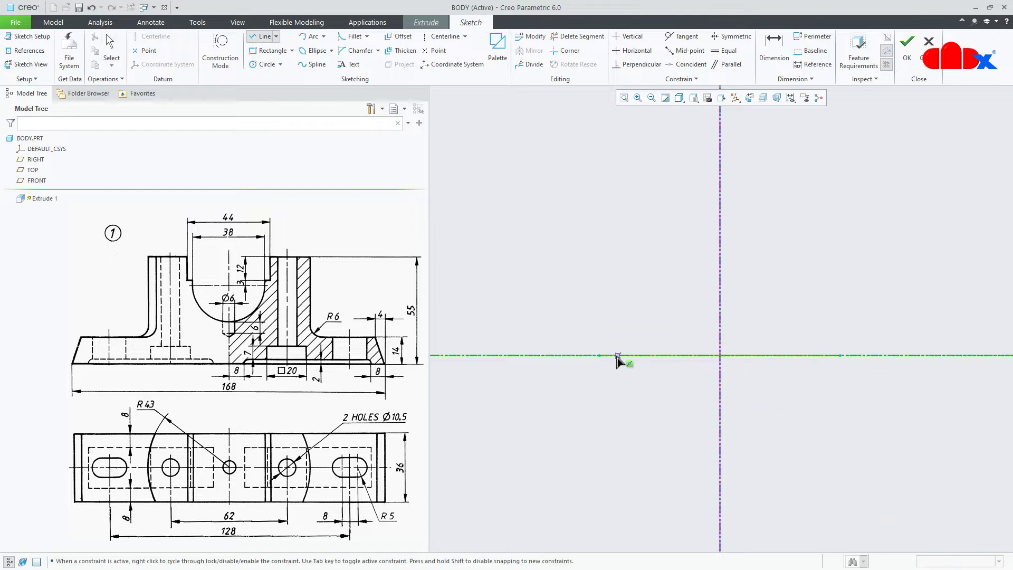
left_click(600, 355)
left_click(613, 320)
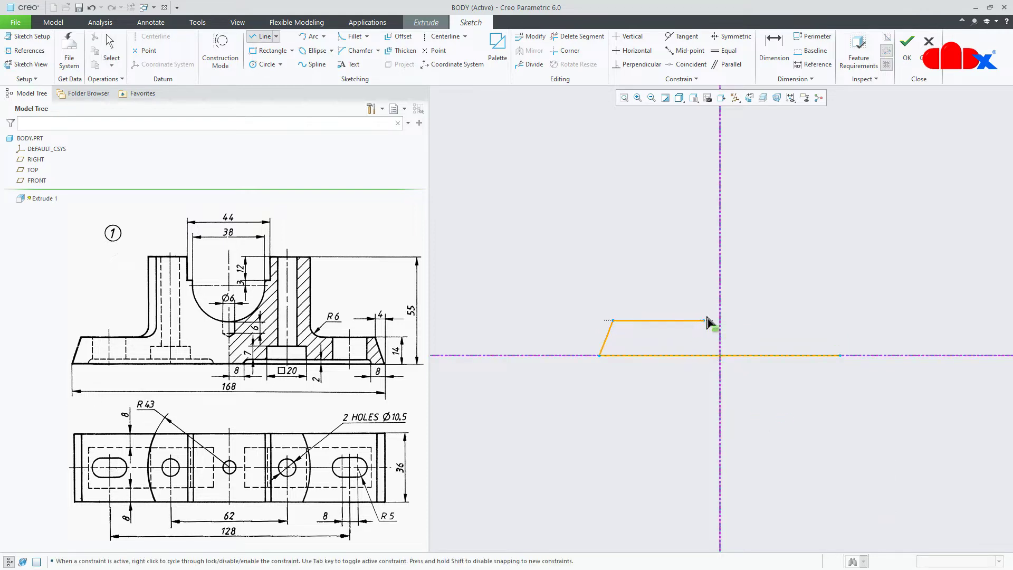
left_click(721, 321)
middle_click(710, 293)
middle_click(709, 293)
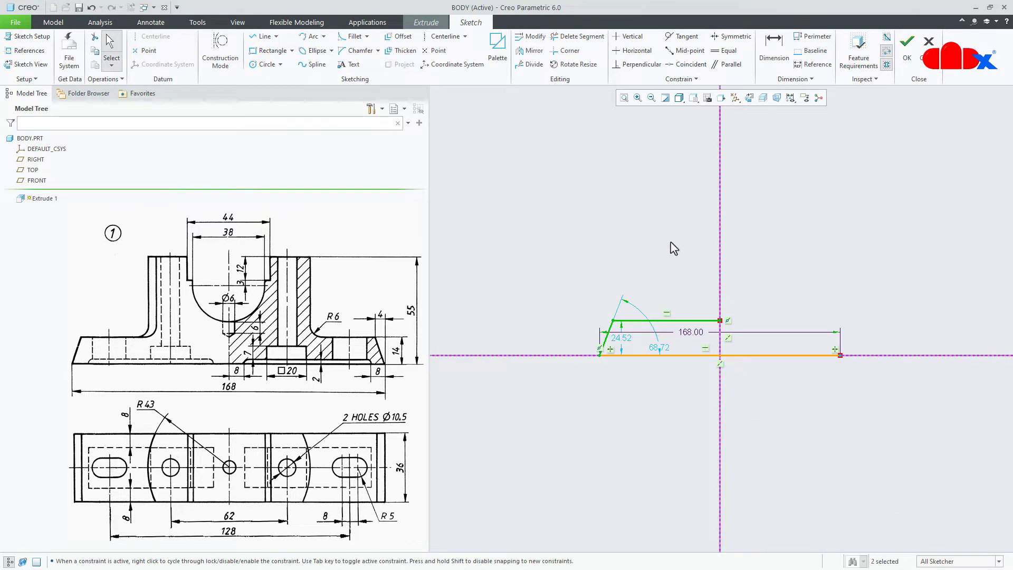
left_click(531, 52)
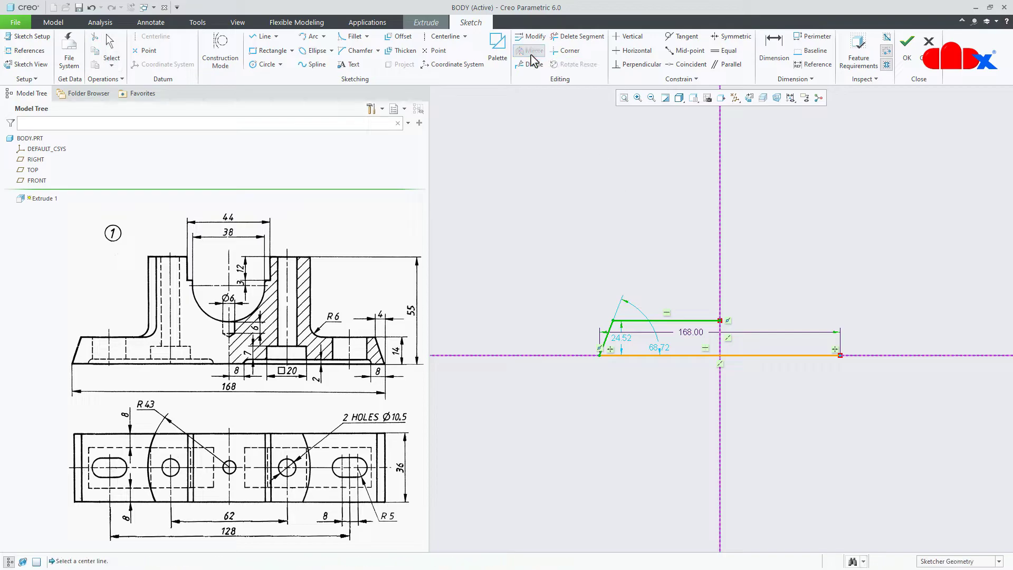
left_click(719, 170)
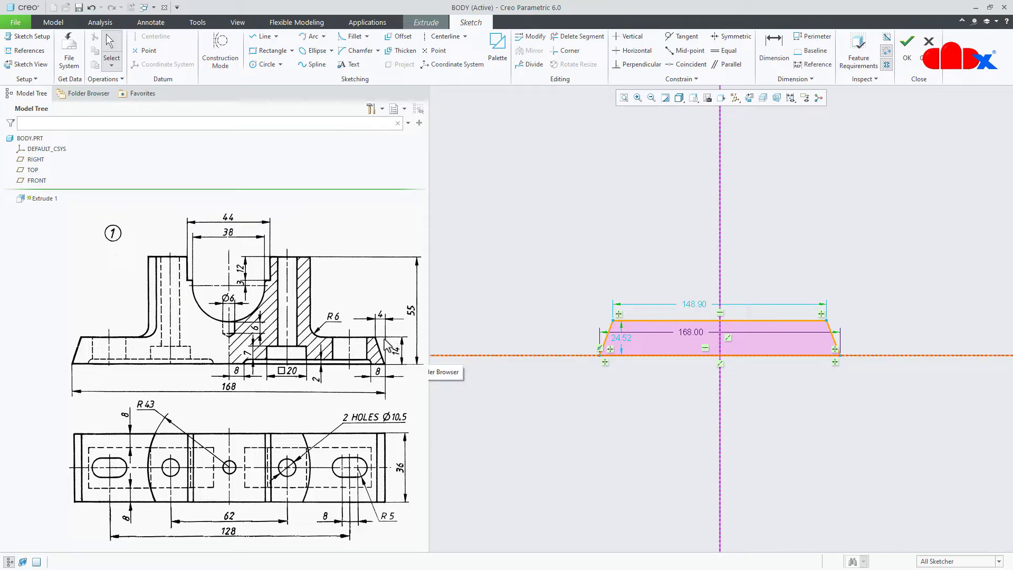
Step: Dimension the height between the base profile's top and bottom edges as 14 mm
right_click(775, 248)
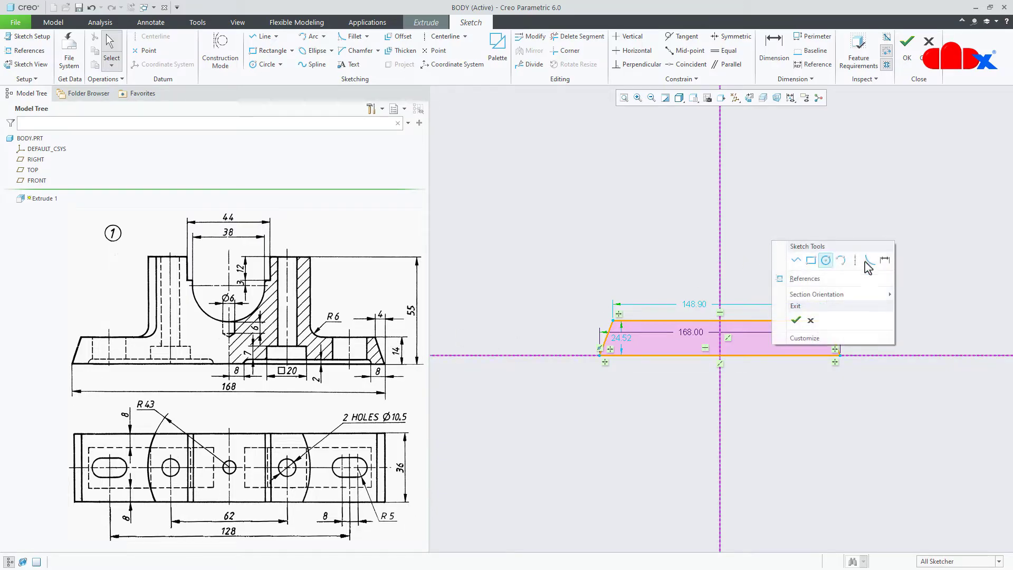
left_click(884, 260)
left_click(767, 320)
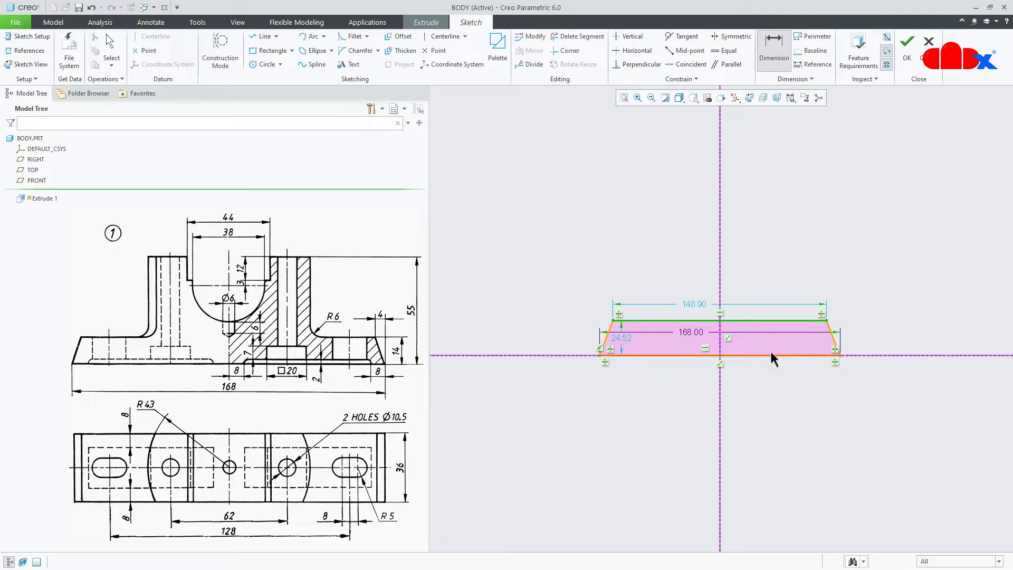
left_click(771, 355)
middle_click(886, 330)
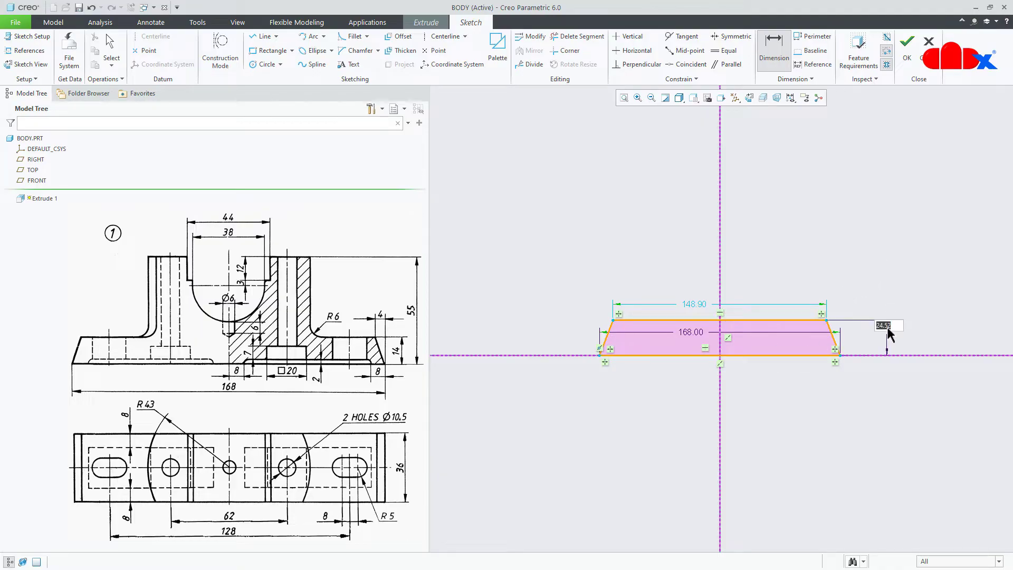
type("14")
key("Return")
Step: Dimension the horizontal offset between the right slanted side's upper and lower endpoints as 4 mm
scroll(847, 335, "up", 5)
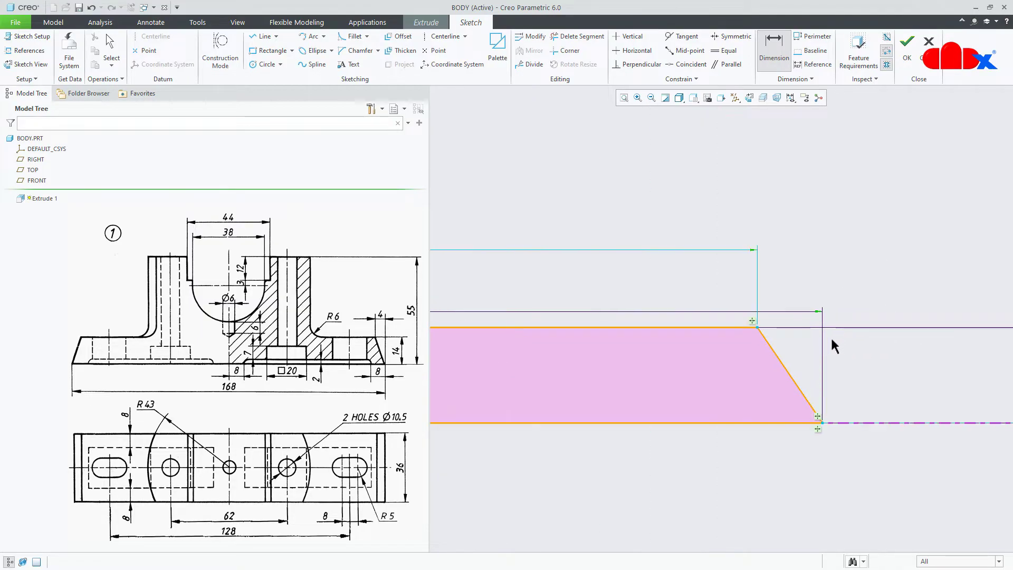
left_click(756, 328)
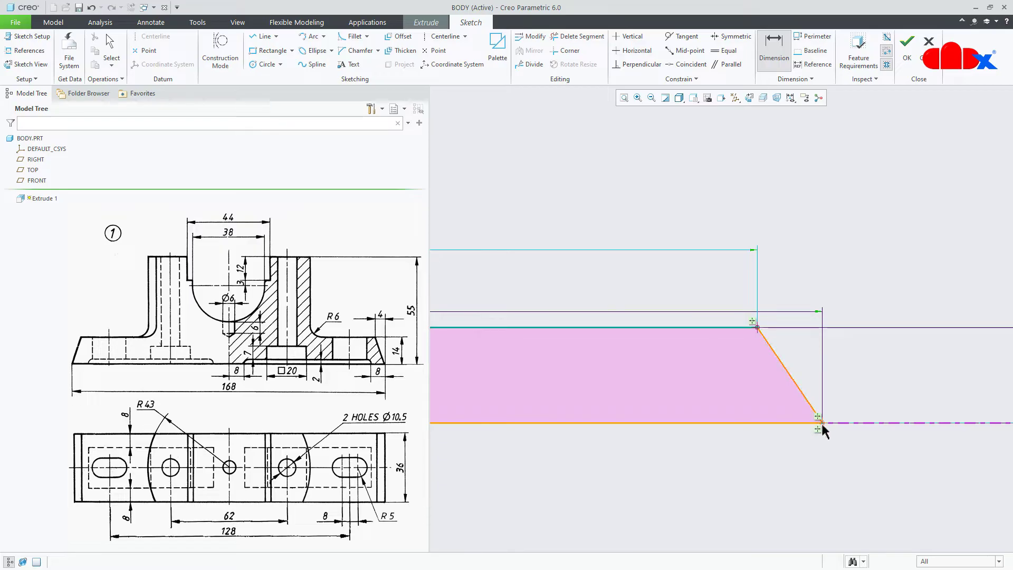
left_click(822, 420)
middle_click(796, 283)
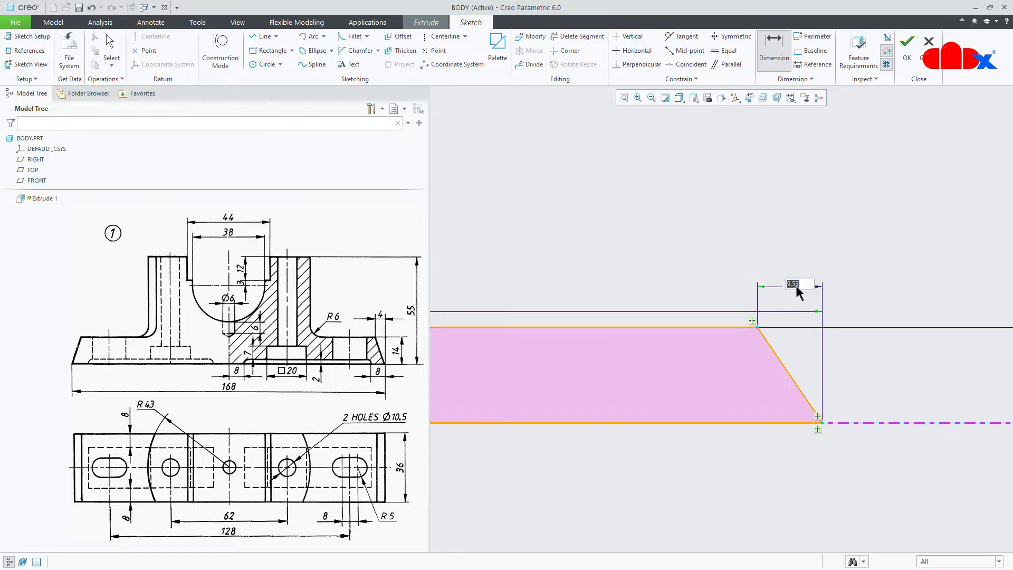
type("4")
key("Return")
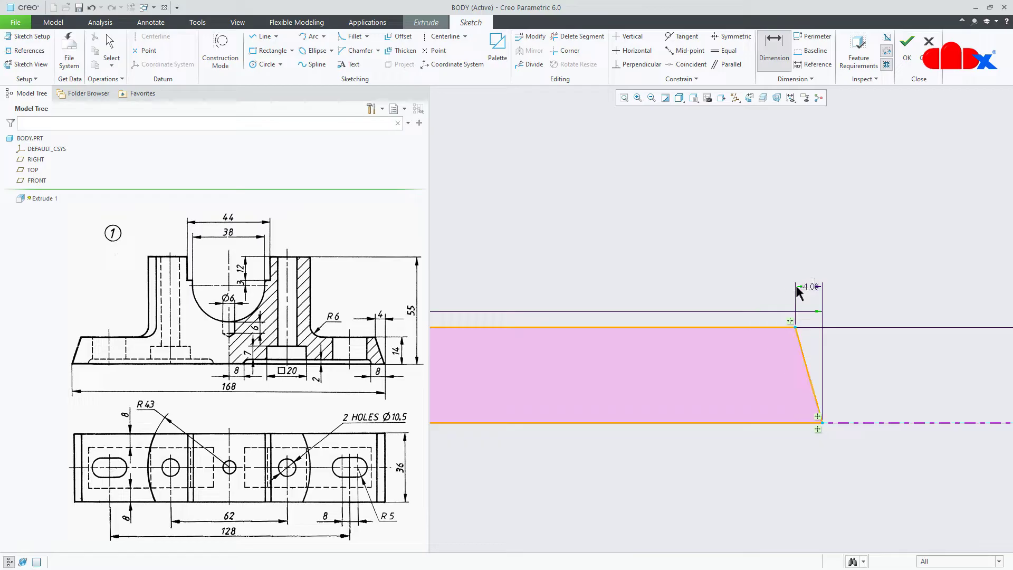
scroll(800, 295, "down", 5)
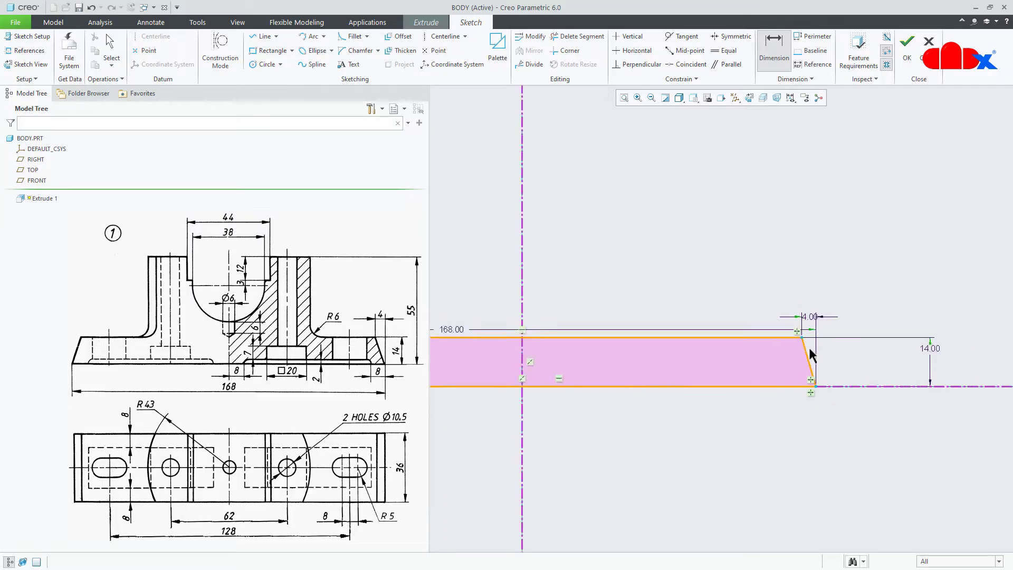
middle_click(768, 416)
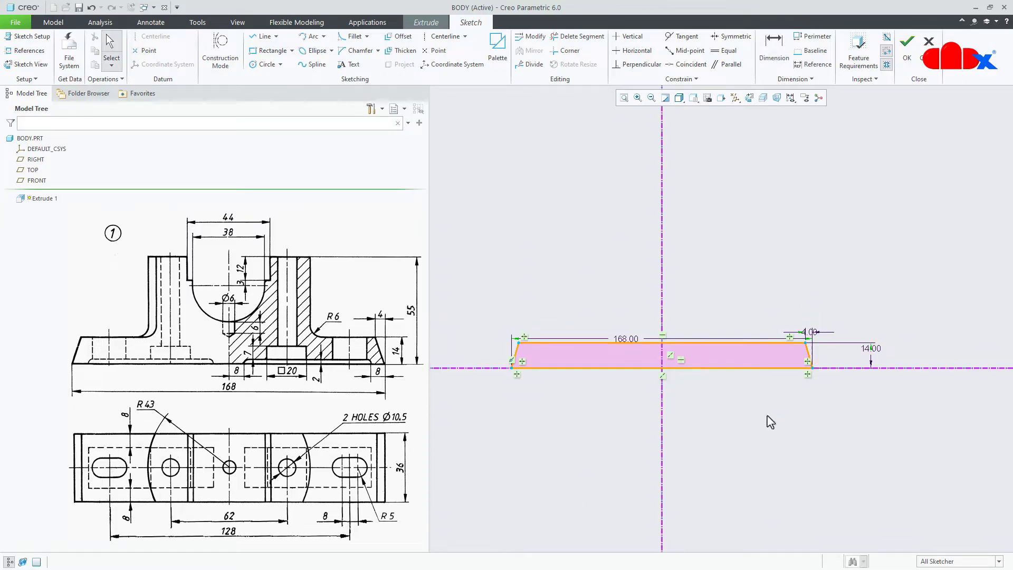
Step: Finish the base sketch and extrude it symmetrically about the sketch plane to a total depth of 36 mm
right_click(768, 416)
left_click(792, 496)
mouse_move(785, 460)
middle_mouse_down()
mouse_move(769, 389)
mouse_move(785, 377)
mouse_move(748, 412)
middle_mouse_up()
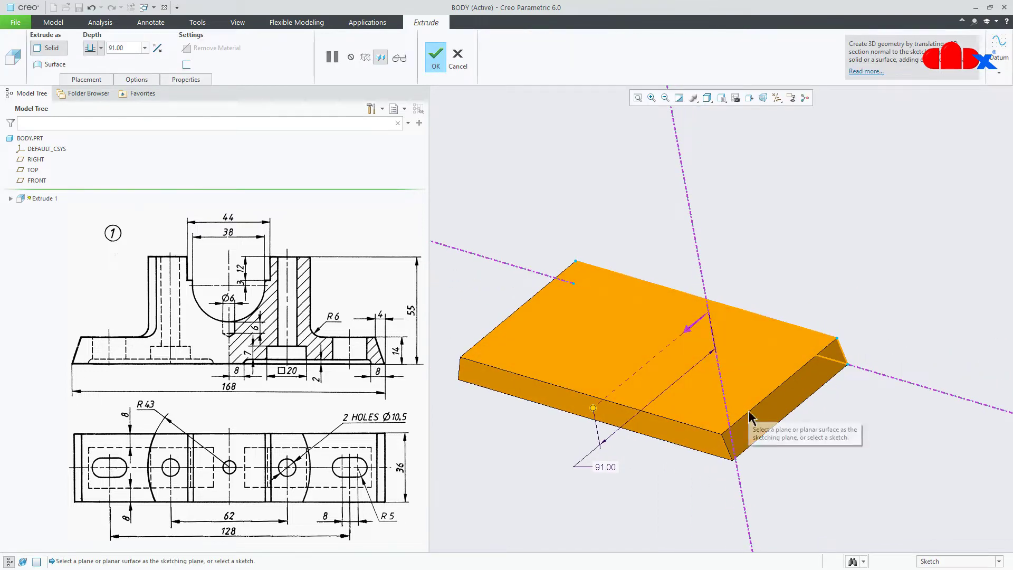
left_click(101, 48)
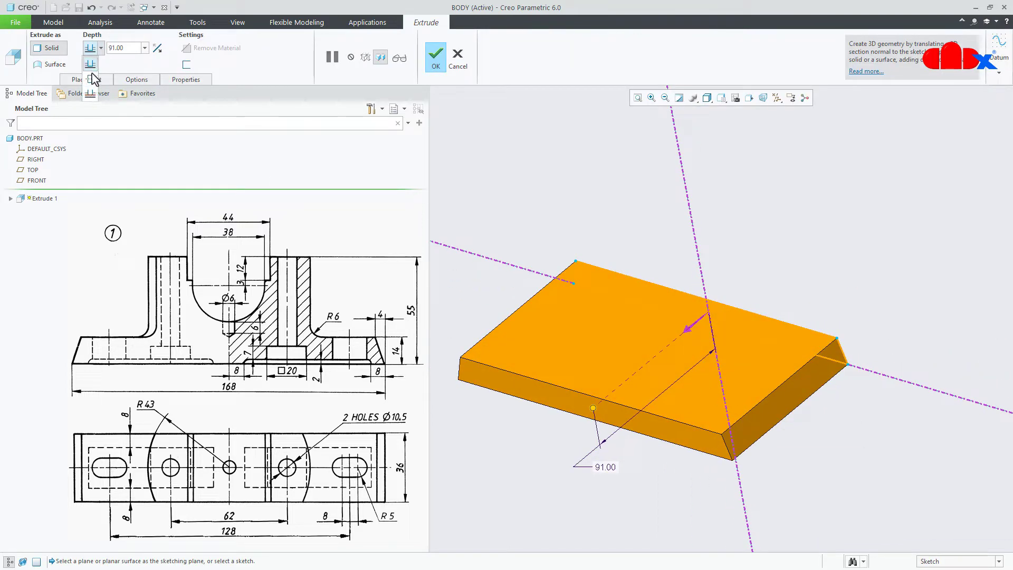
left_click(91, 76)
double_click(129, 48)
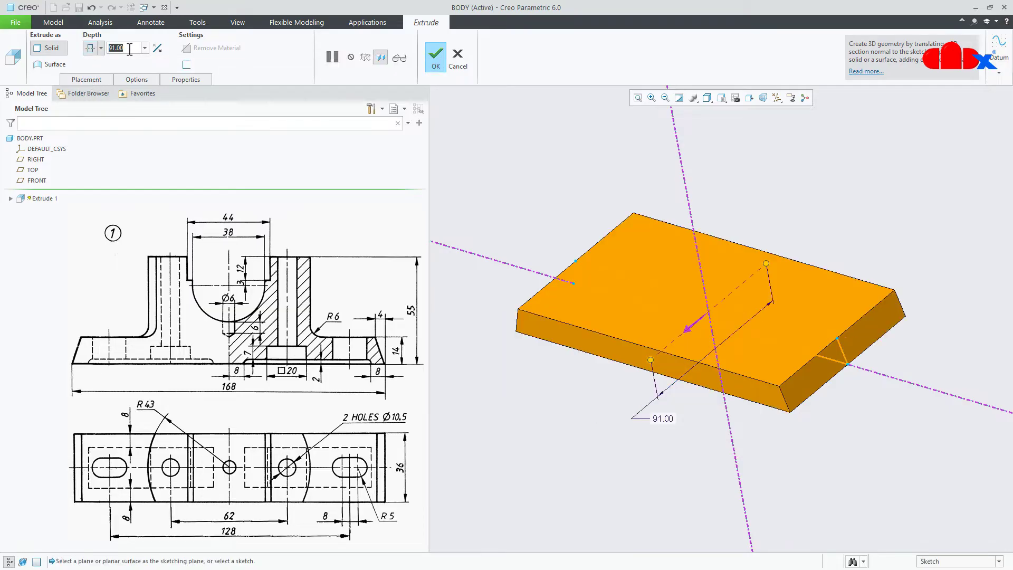
type("36")
key("Return")
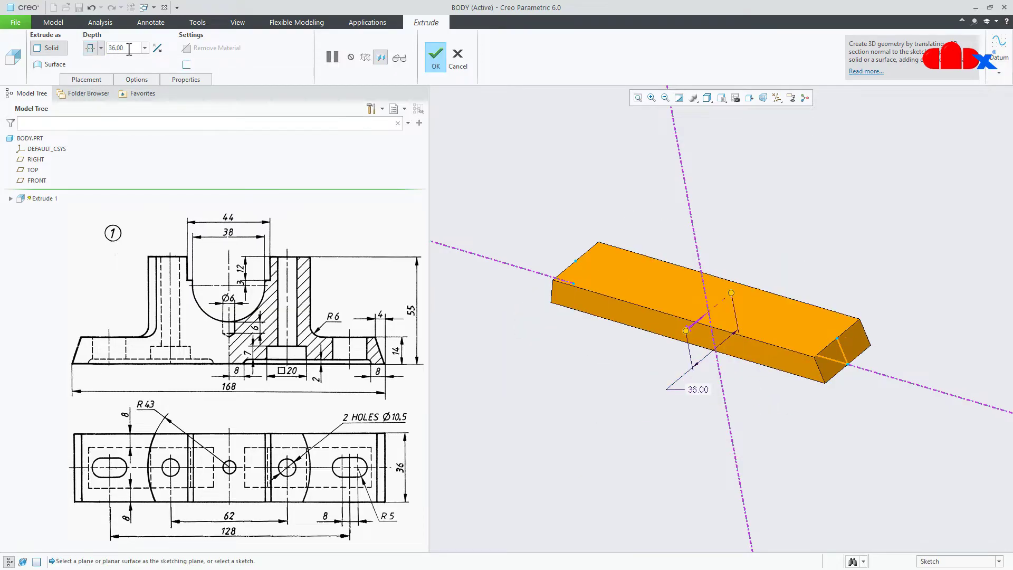
left_click(435, 55)
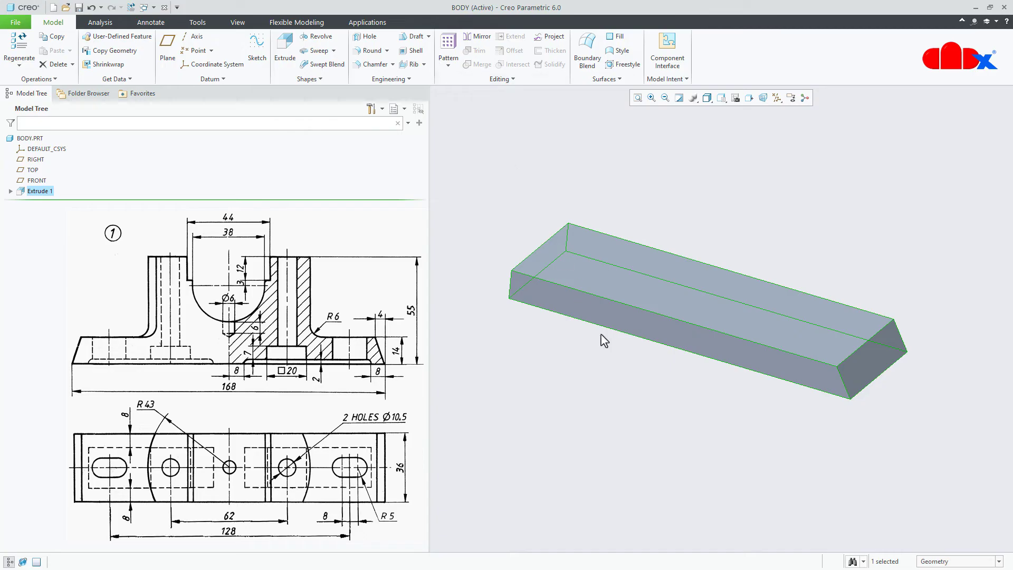
key("ctrl+d")
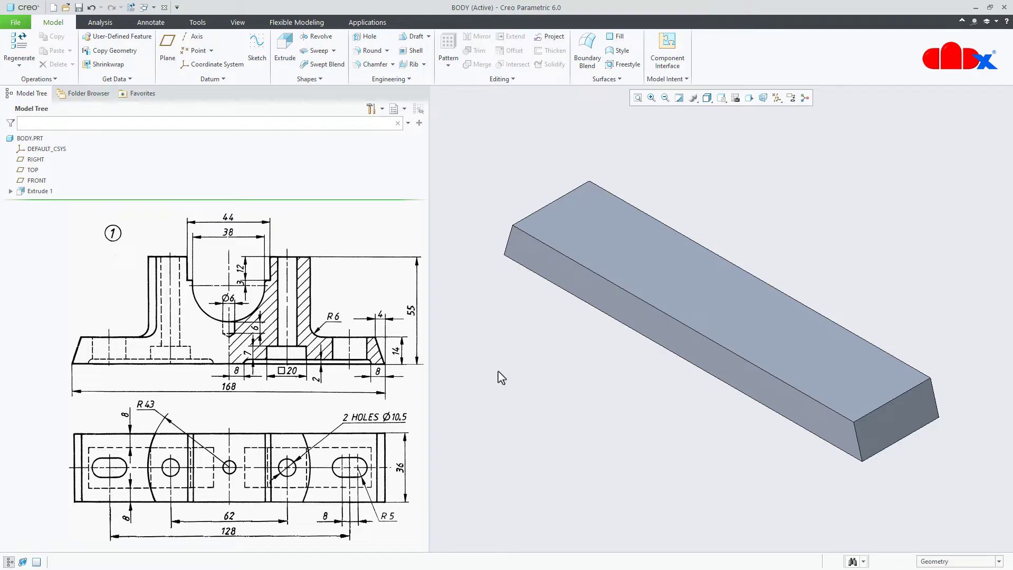
Step: Start a second extrude sketch on the TOP plane and add vertical and horizontal centerlines through the origin
left_click(289, 53)
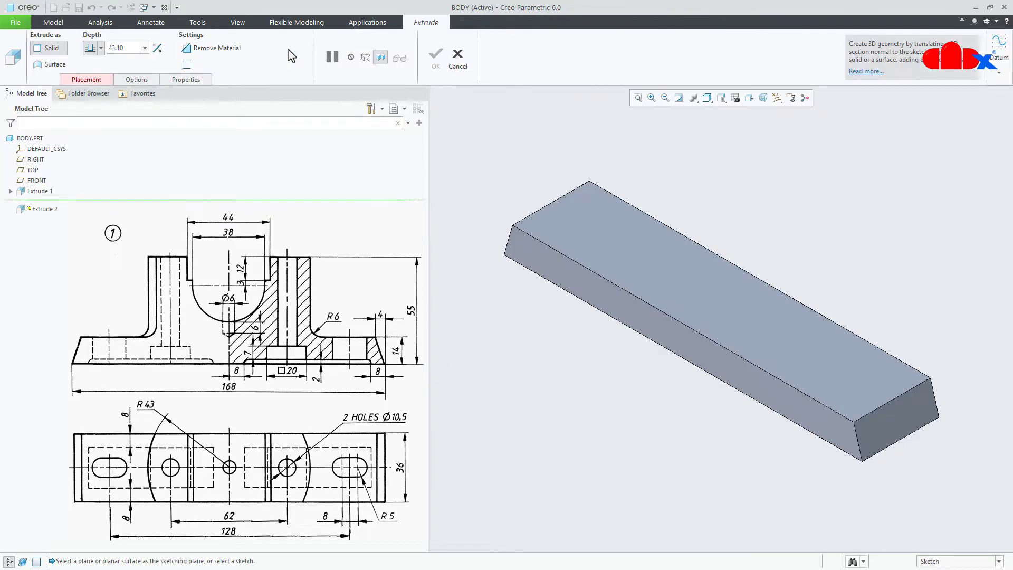
left_click(25, 168)
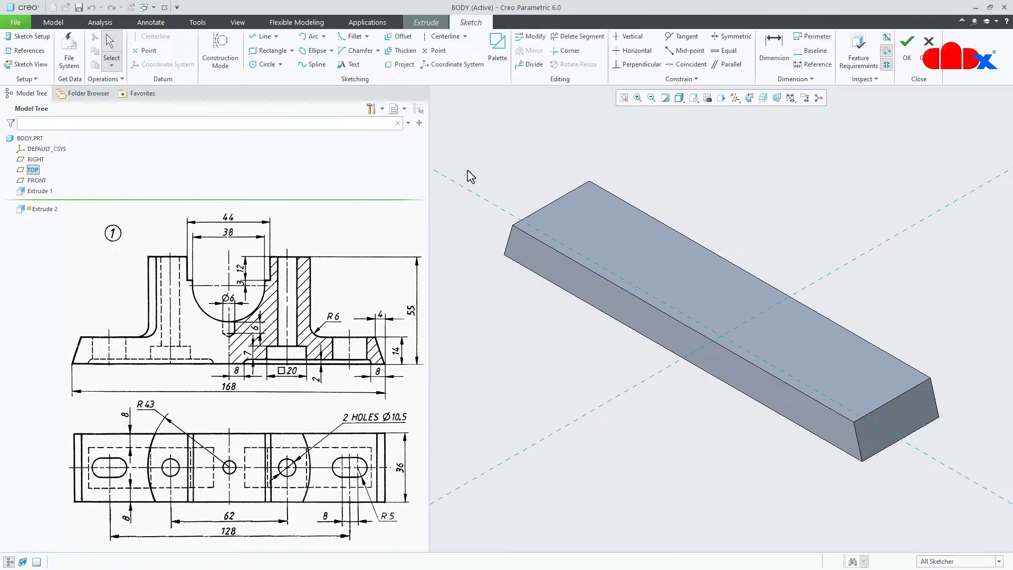
left_click(750, 98)
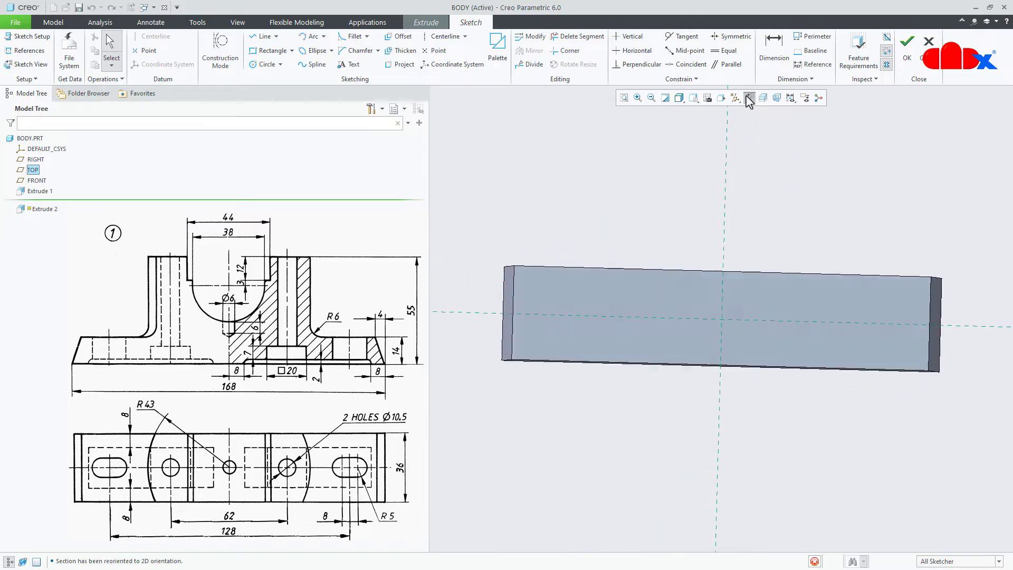
right_click(752, 189)
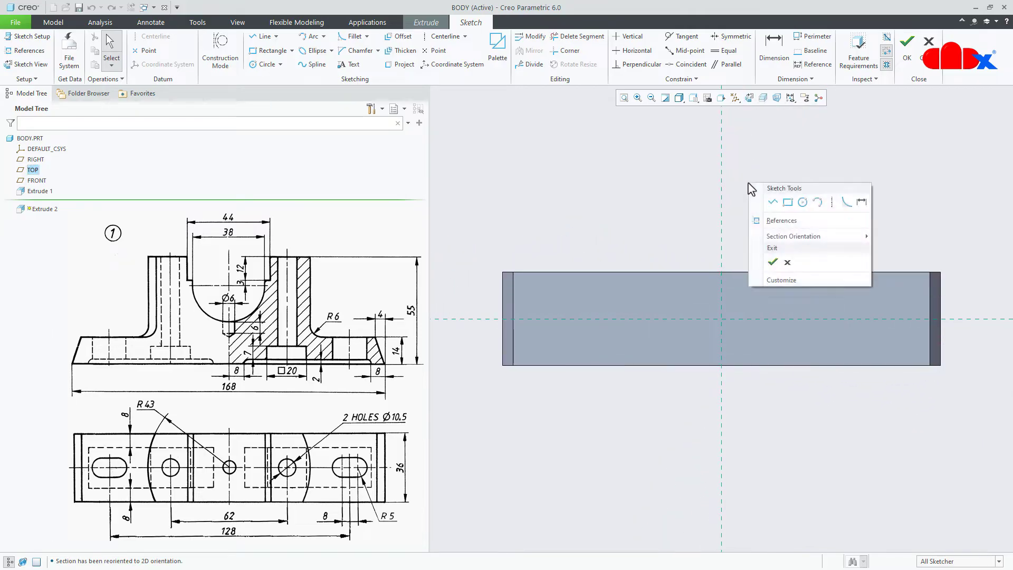
left_click(831, 202)
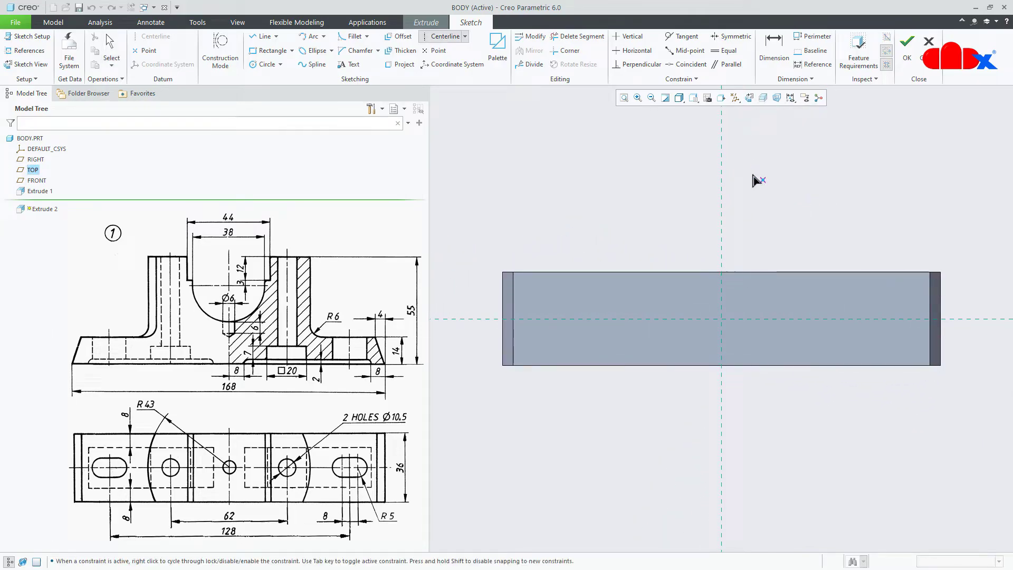
left_click(722, 155)
left_click(788, 318)
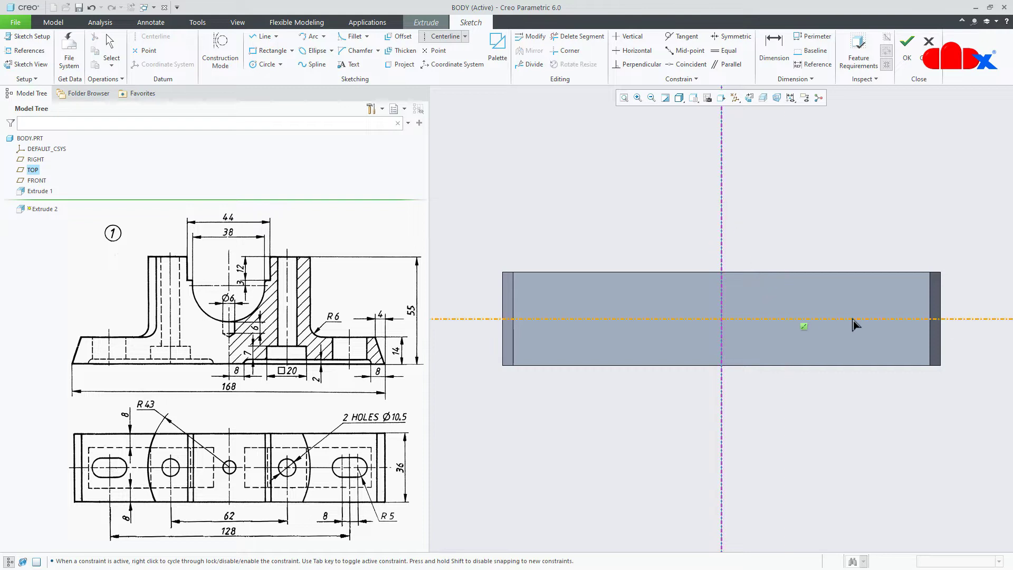
left_click(853, 319)
middle_click(863, 217)
left_click(865, 214)
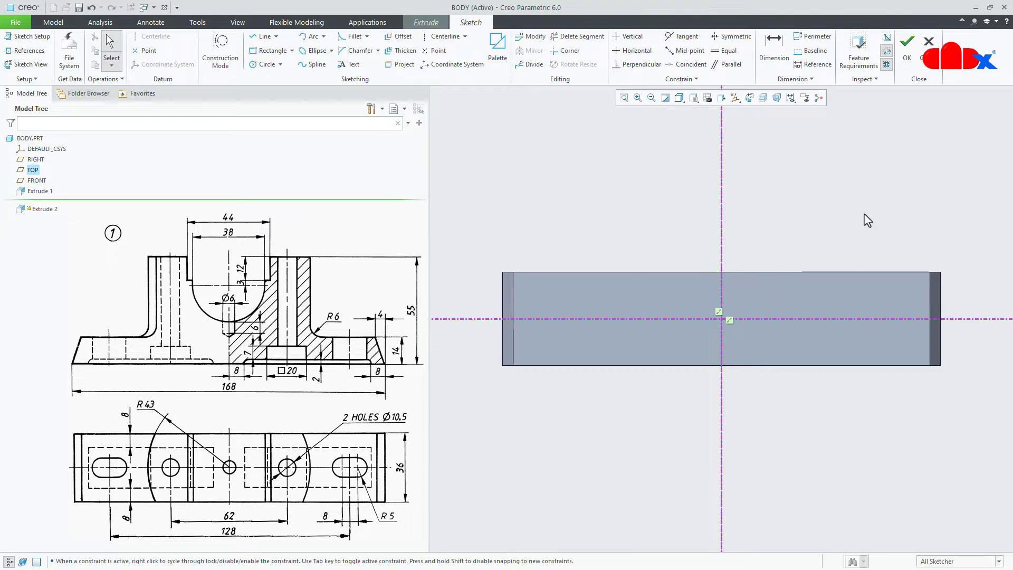
Step: Sketch a circle about 83 mm in diameter centered on the intersection of the two centerlines
right_click(865, 218)
left_click(917, 237)
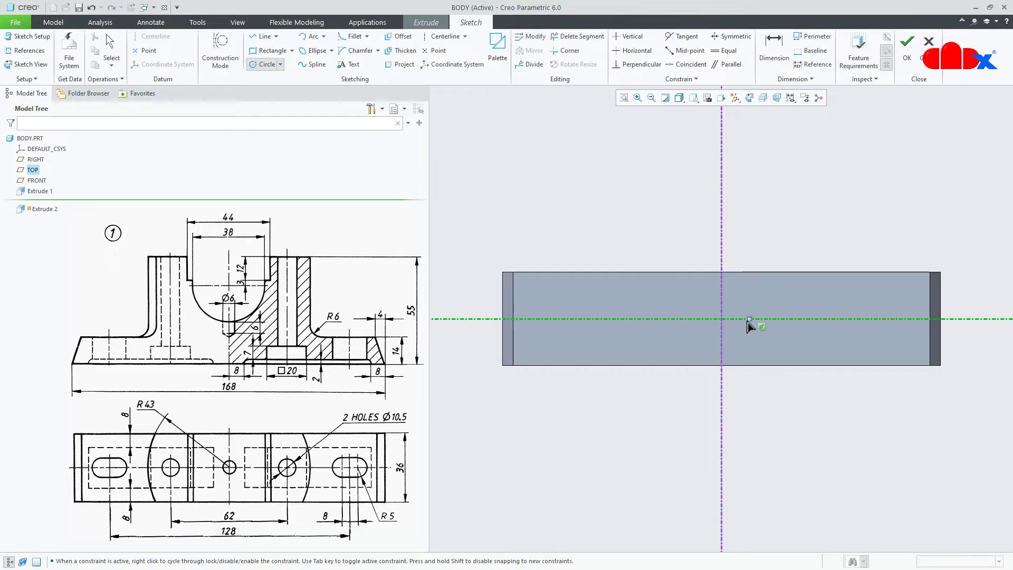
left_click(722, 319)
left_click(802, 400)
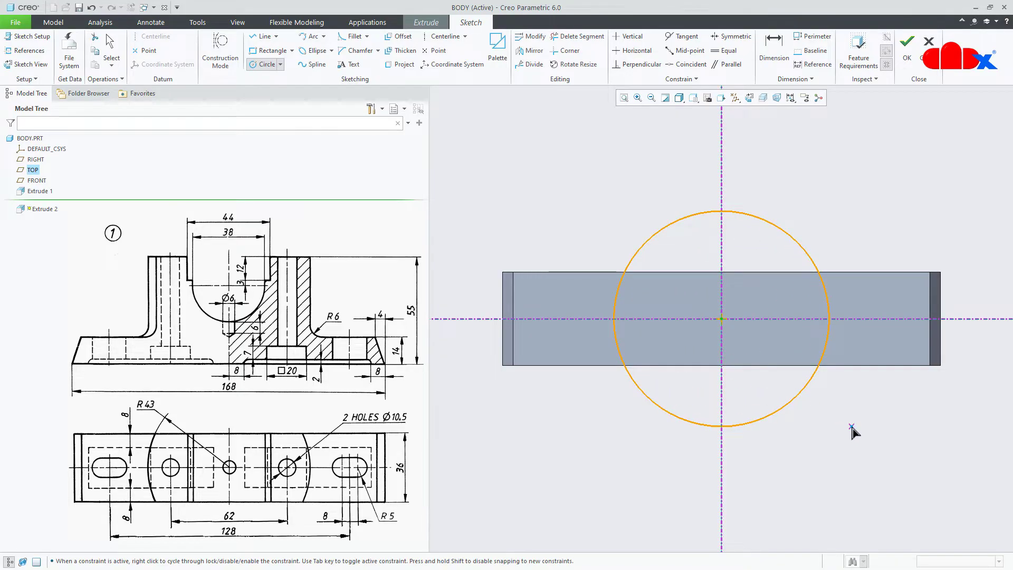
middle_click(852, 431)
Step: Dimension the circle with a radius of 43 mm
right_click(853, 429)
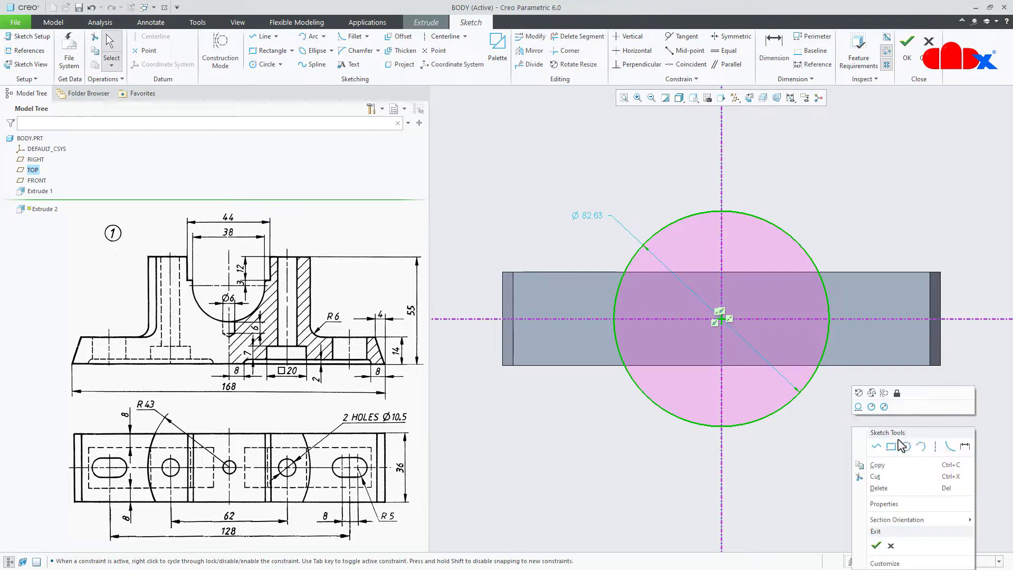
left_click(965, 447)
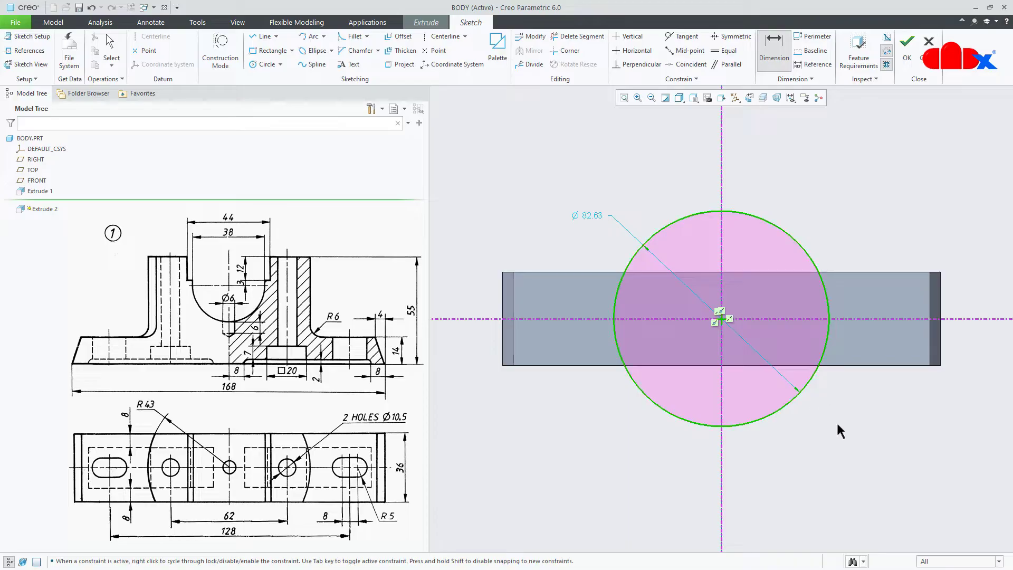
middle_click(853, 427)
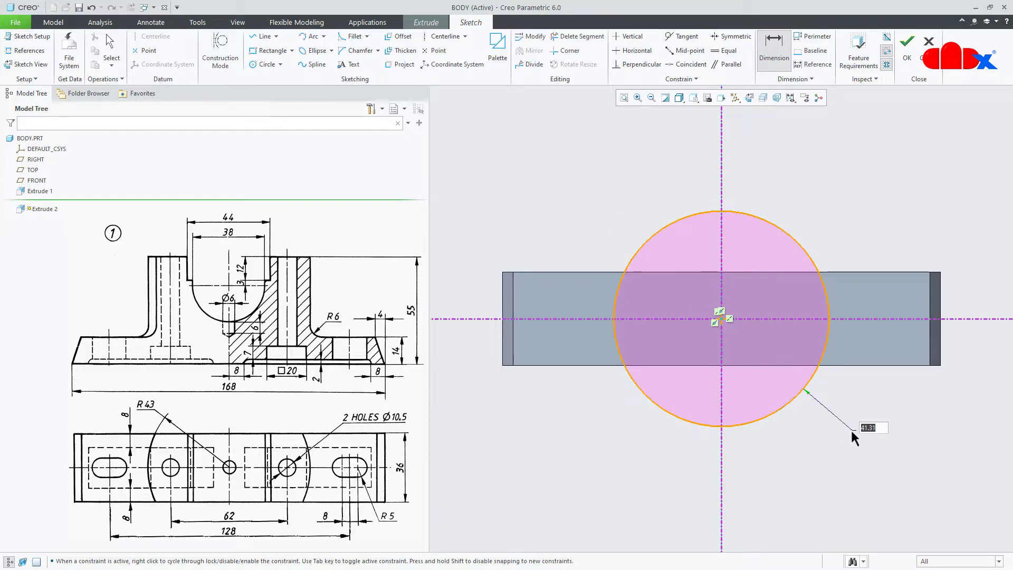
type("43")
key("Return")
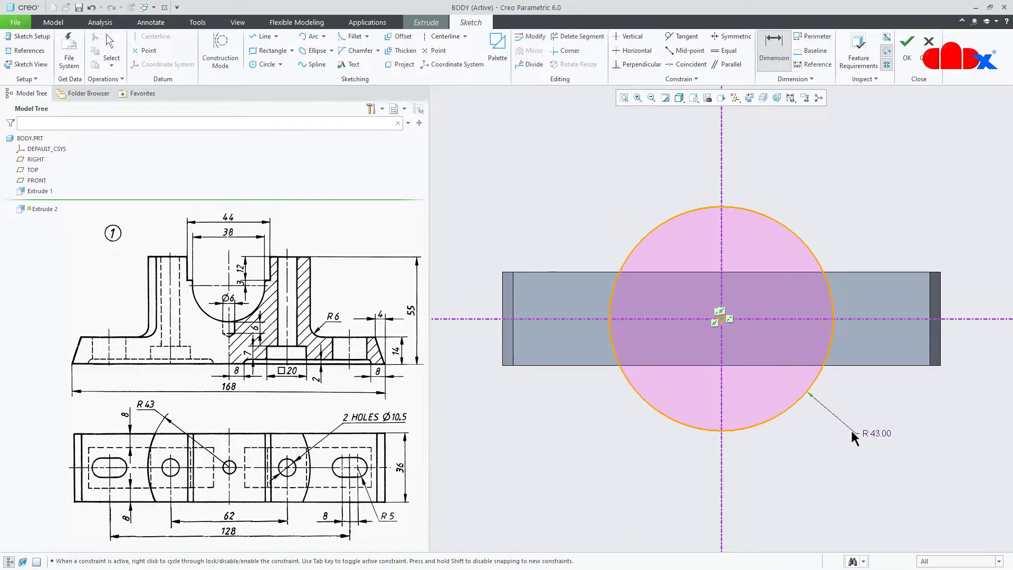
Step: Sketch two horizontal lines across the circle along the base's two long edges, ending where they meet the circle
right_click(840, 458)
left_click(853, 474)
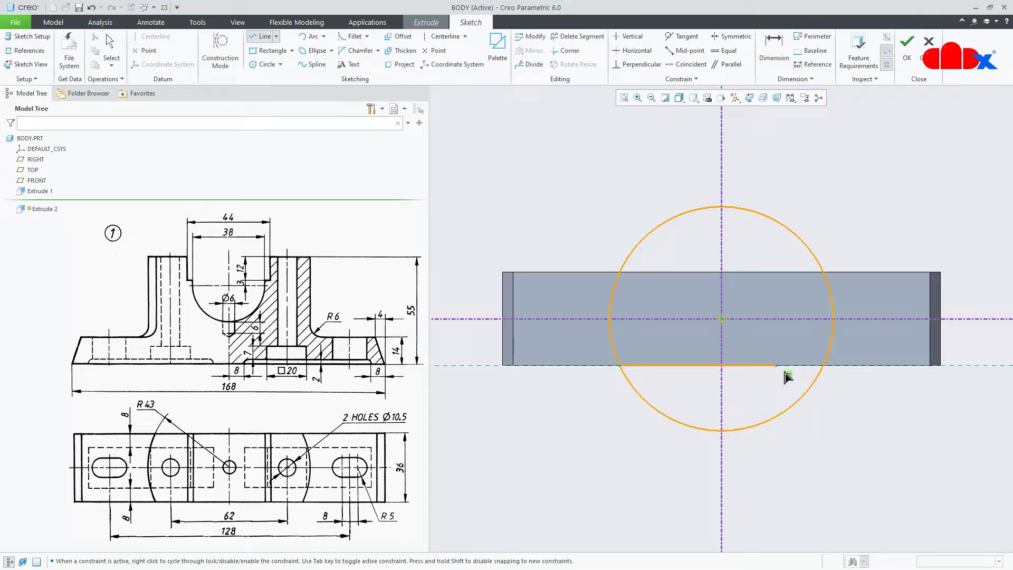
left_click(823, 366)
middle_click(824, 391)
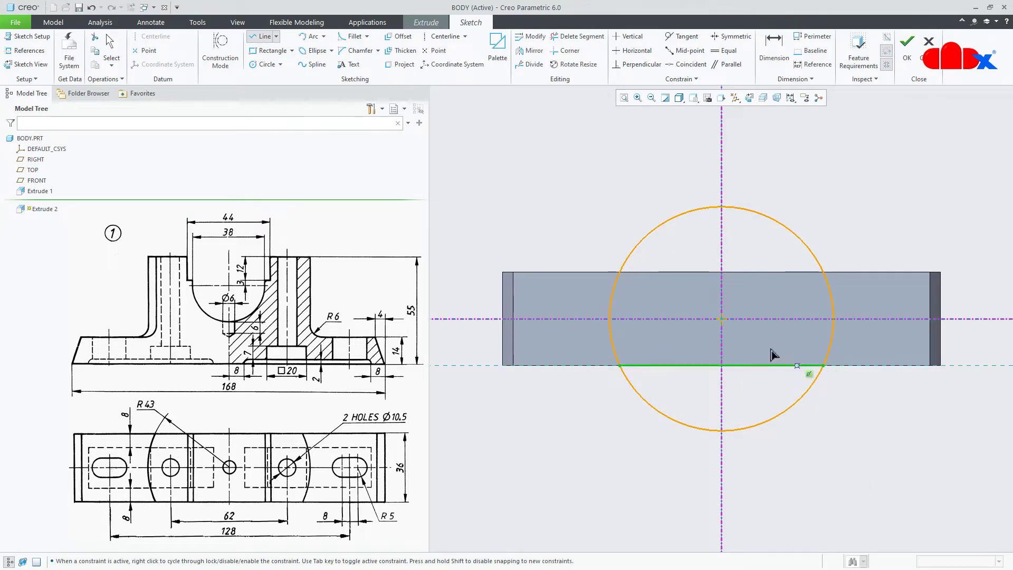
left_click(625, 275)
left_click(827, 284)
middle_click(866, 400)
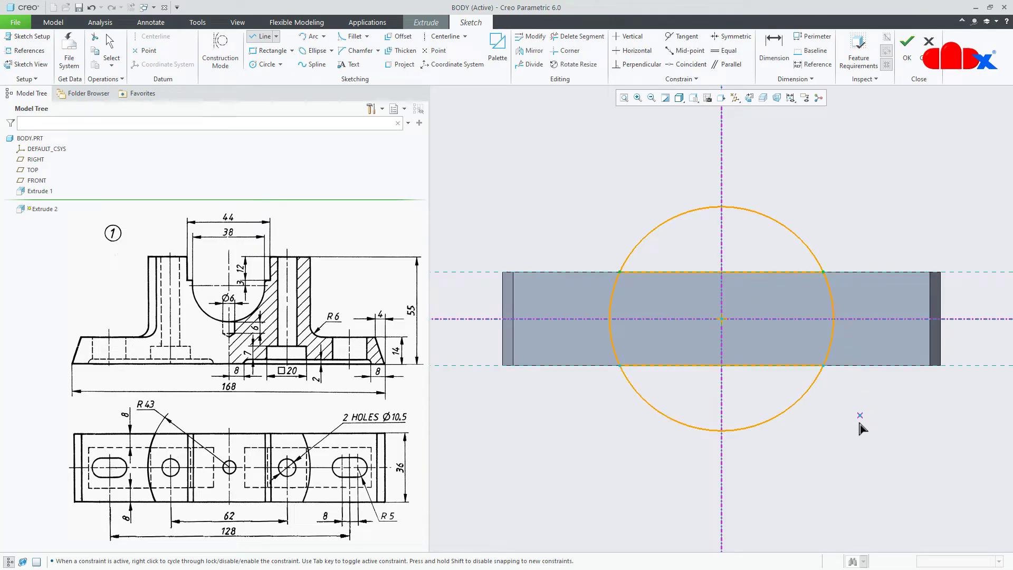
middle_click(860, 418)
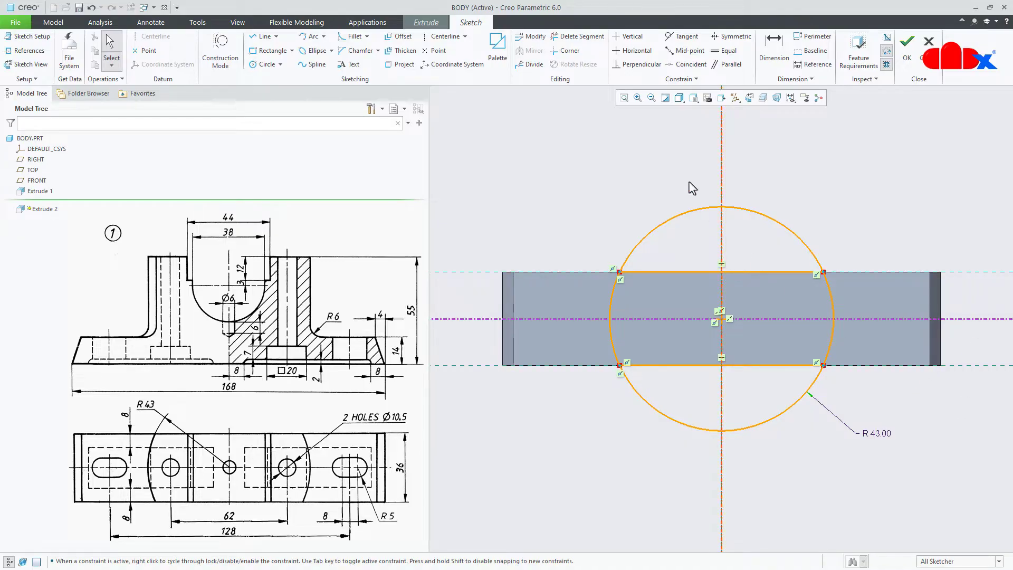
Step: Trim away the circle's arcs lying outside the two horizontal lines and finish the sketch
left_click(578, 36)
mouse_move(621, 176)
left_mouse_down()
mouse_move(668, 221)
mouse_move(797, 206)
left_mouse_up()
mouse_move(810, 446)
left_mouse_down()
mouse_move(660, 439)
mouse_move(820, 455)
left_mouse_up()
middle_click(824, 451)
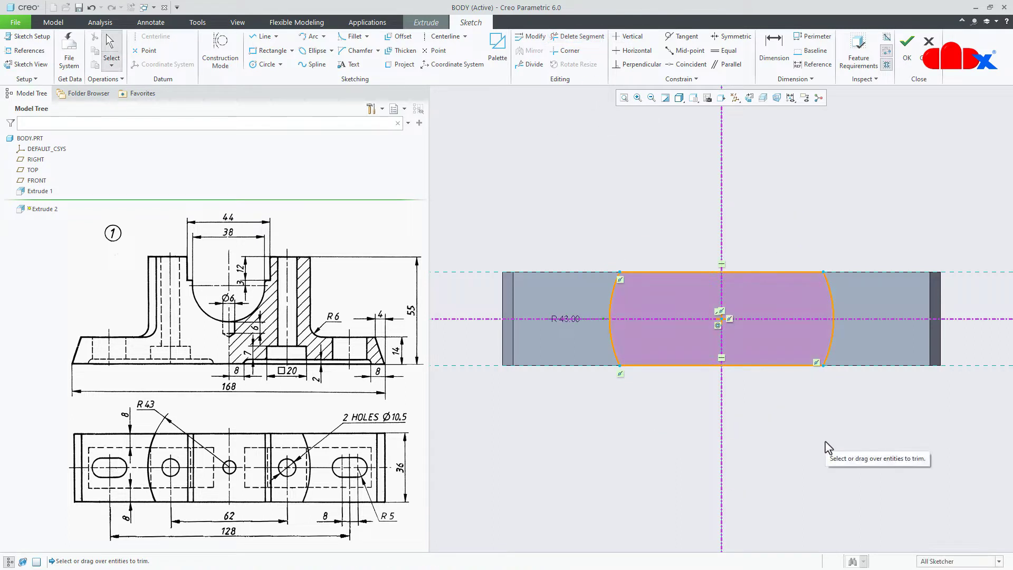
right_click(827, 447)
left_click(850, 521)
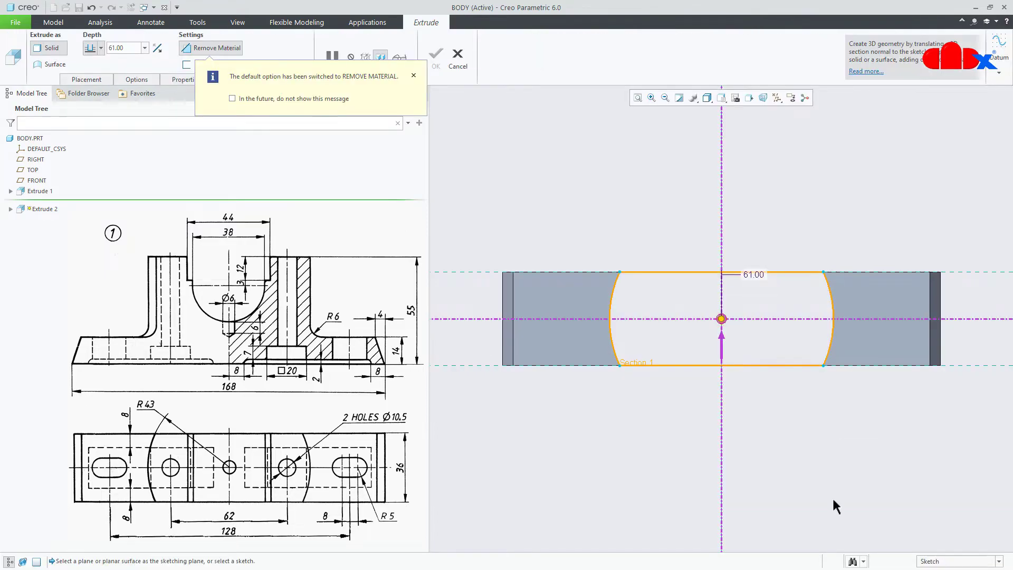
middle_click_drag(794, 450, 787, 368)
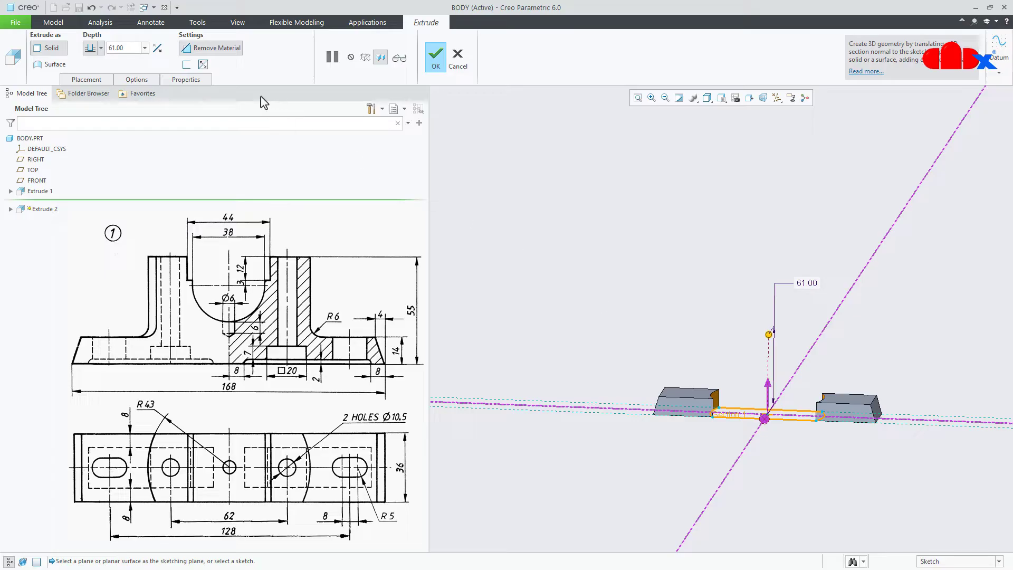
Step: Extrude the R43 section 55 mm as added material instead of a cut, and finish the feature
left_click(221, 51)
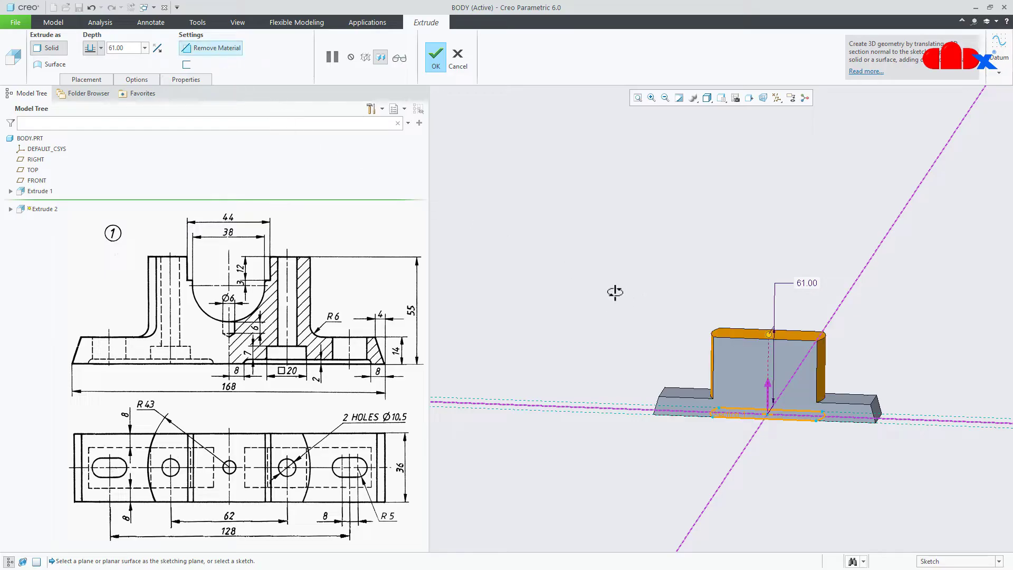
middle_click_drag(615, 291, 660, 294)
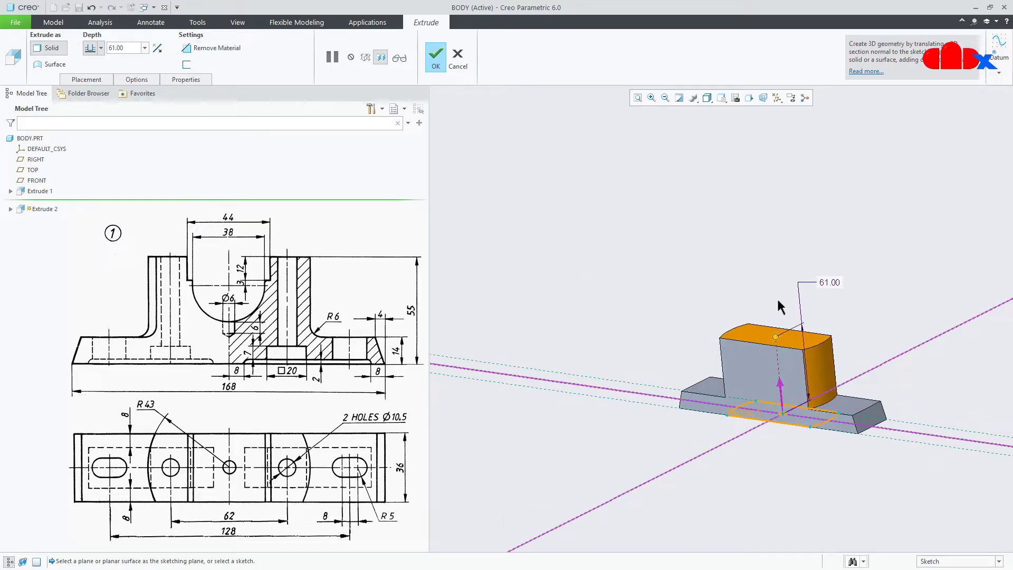
double_click(823, 283)
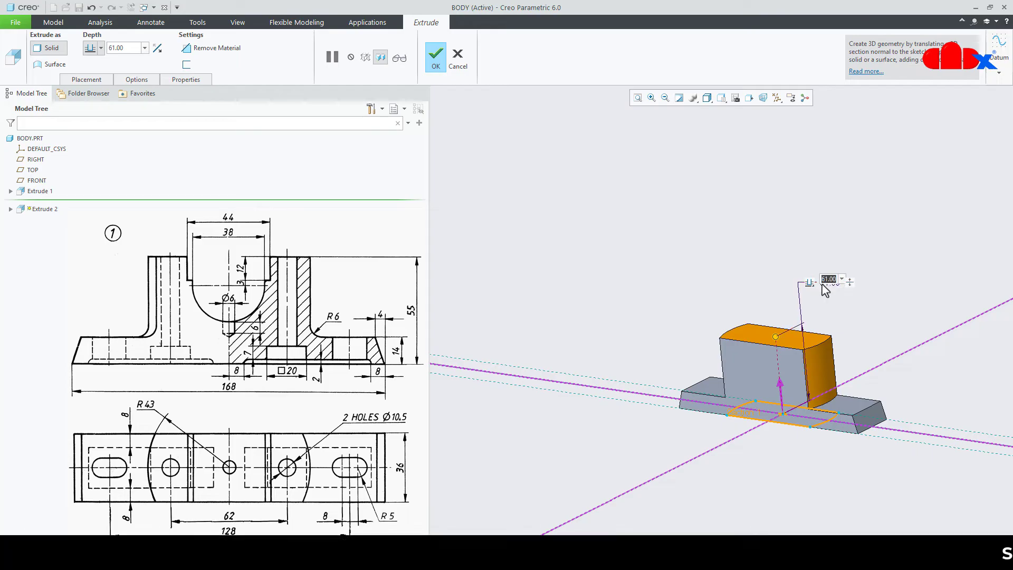
type("55")
key("Return")
middle_click(860, 319)
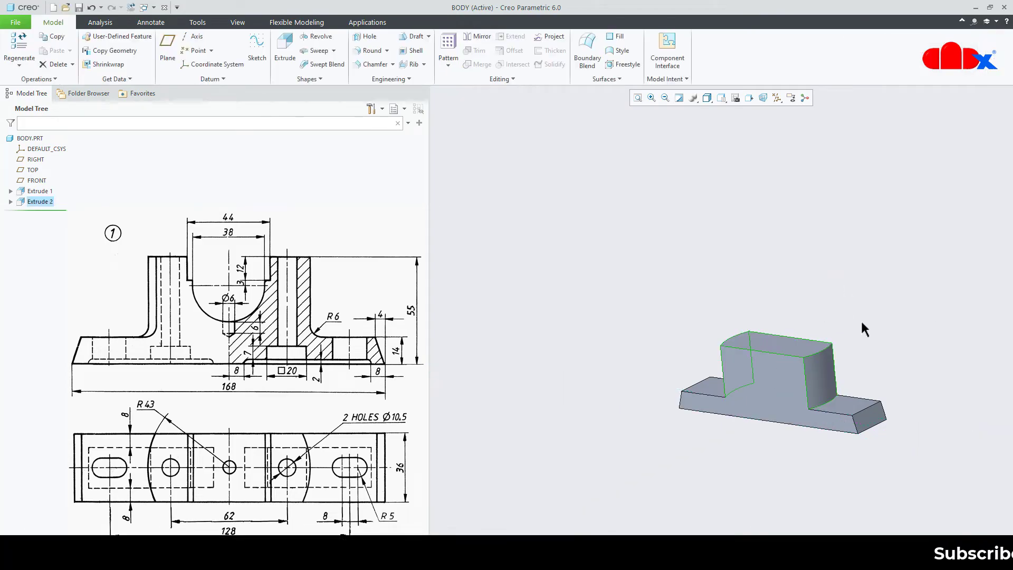
left_click(878, 477)
key("ctrl+d")
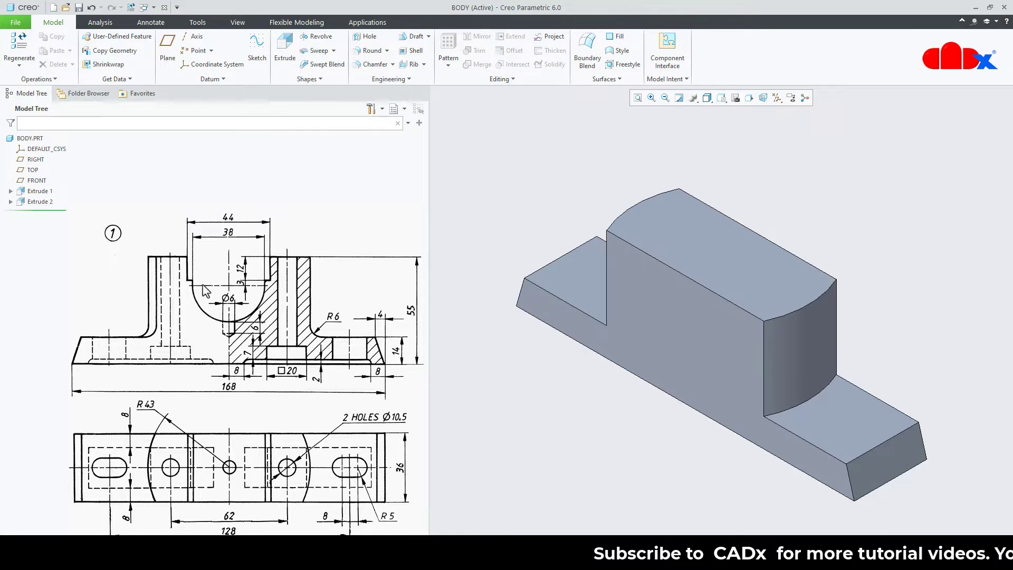
Step: Start an extrude sketch on the body's long front face and draw a vertical centerline through its middle
left_click(286, 56)
left_click(644, 289)
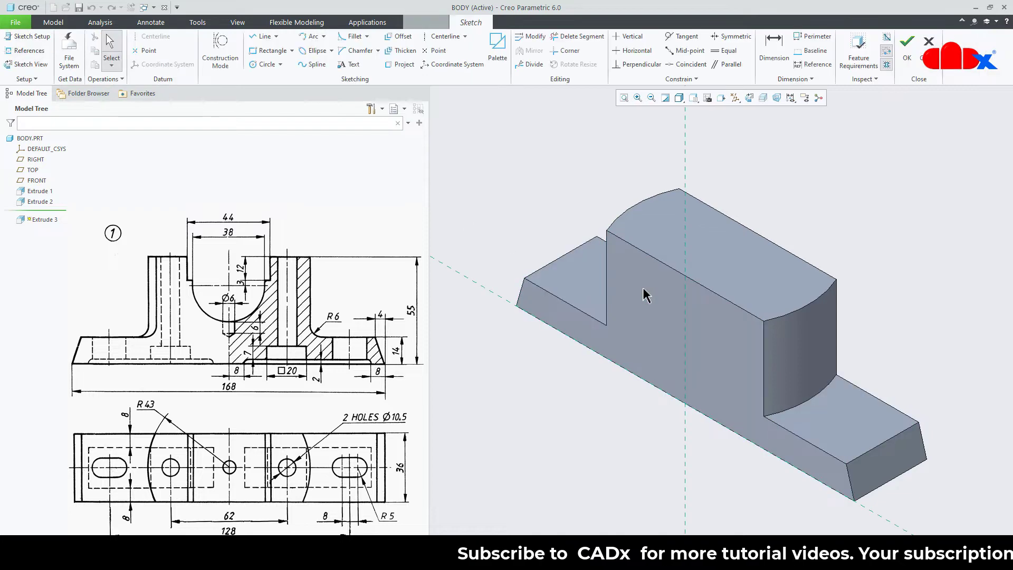
left_click(735, 99)
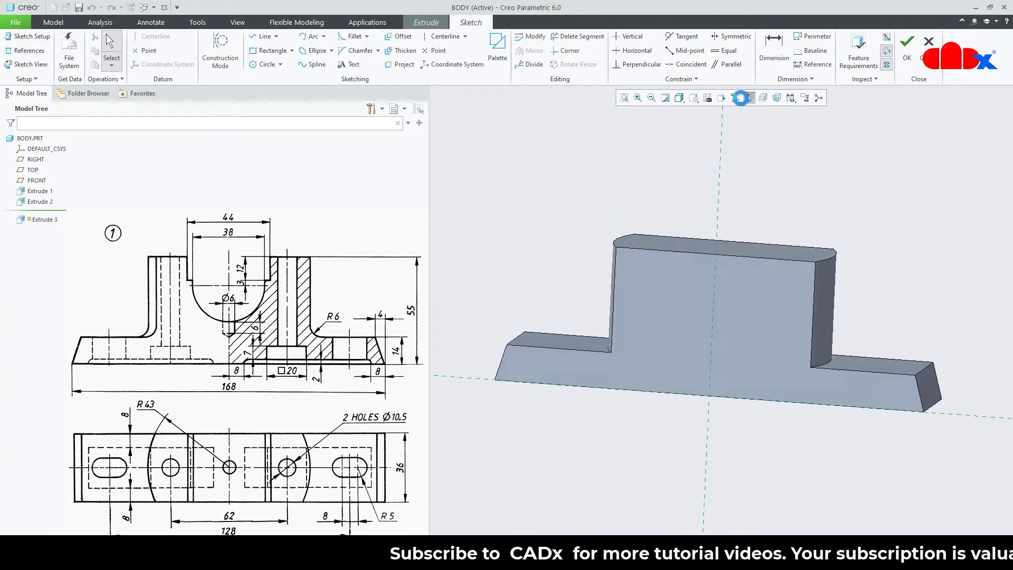
right_click(770, 176)
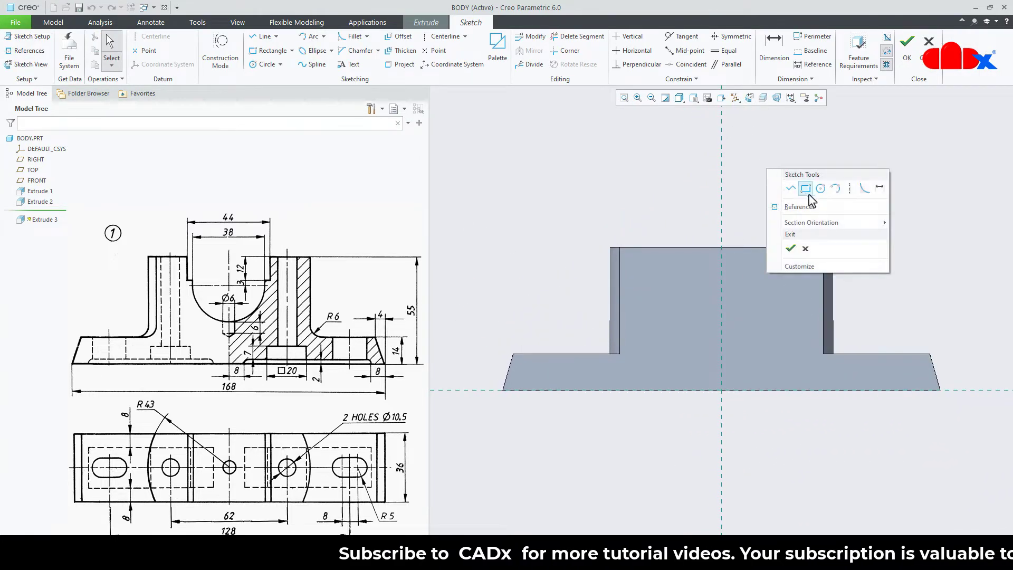
left_click(850, 192)
left_click(721, 155)
left_click(722, 189)
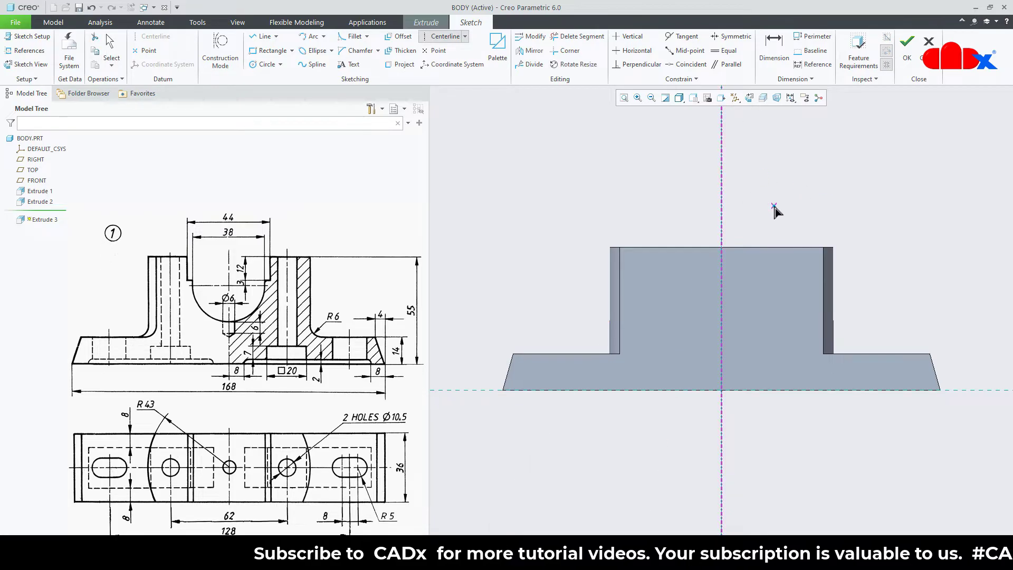
middle_click(775, 206)
scroll(775, 206, "up", 1)
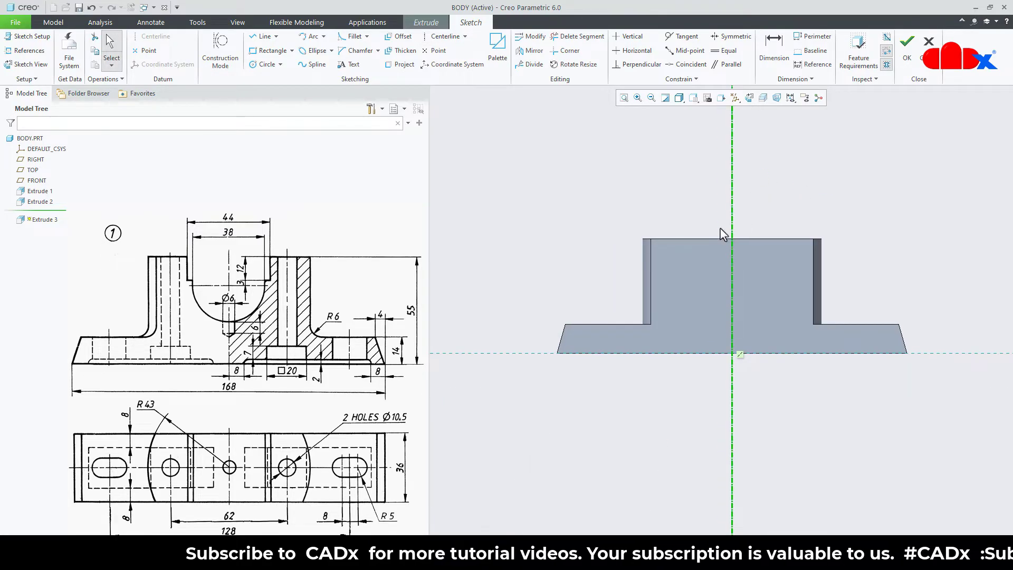
scroll(723, 235, "down", 1)
left_click(789, 225)
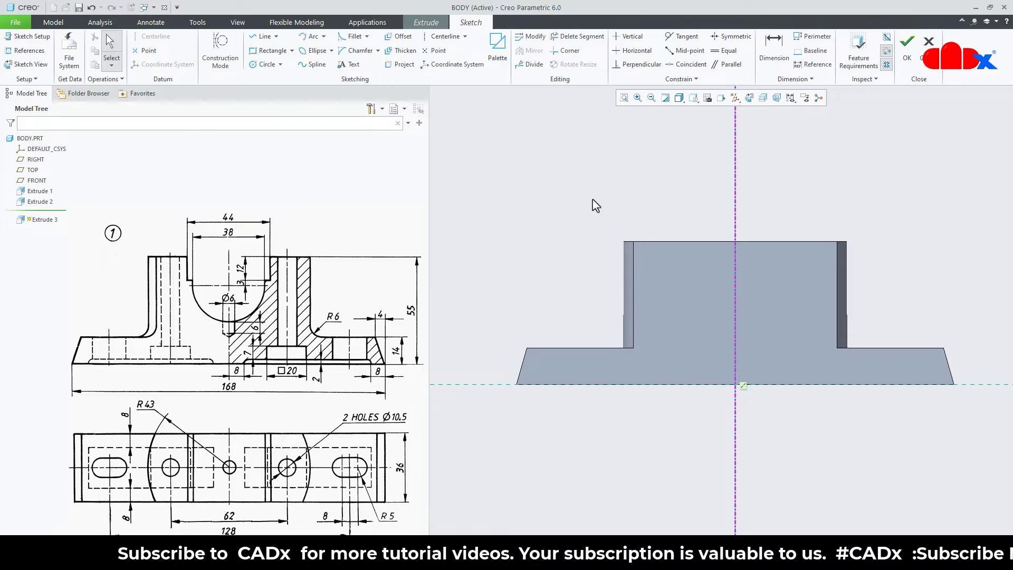
Step: Add the raised section's top face as a sketch reference
left_click(42, 52)
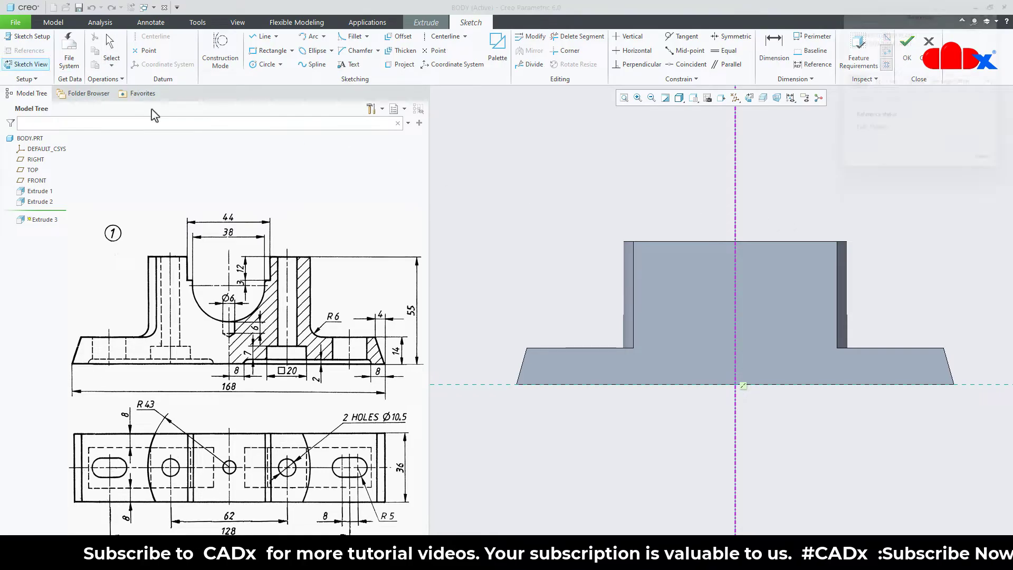
left_click(688, 241)
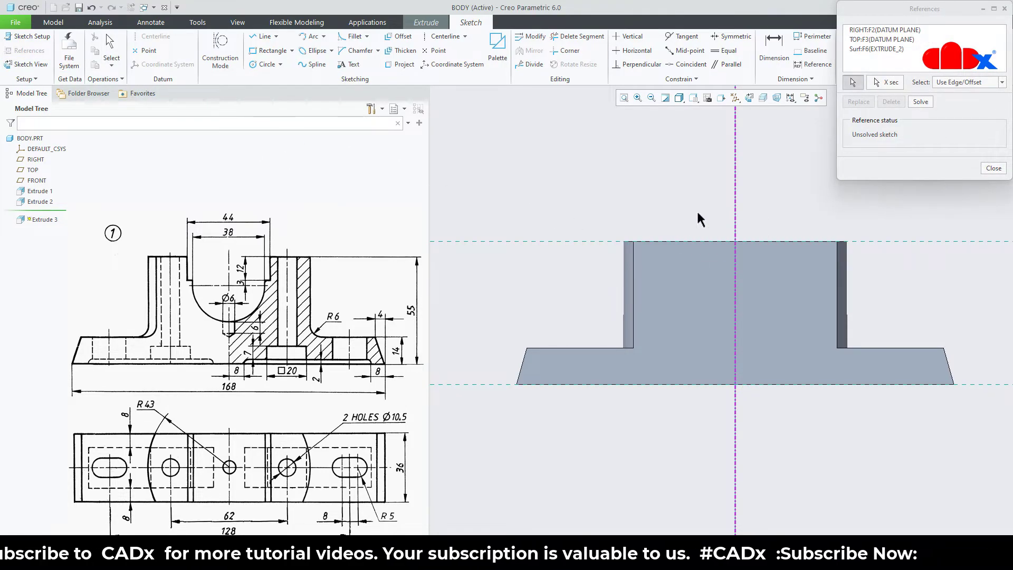
middle_click(697, 215)
Step: Sketch a circle about 42 mm in diameter centered on the vertical centerline, about 16 mm below the top edge
right_click(698, 216)
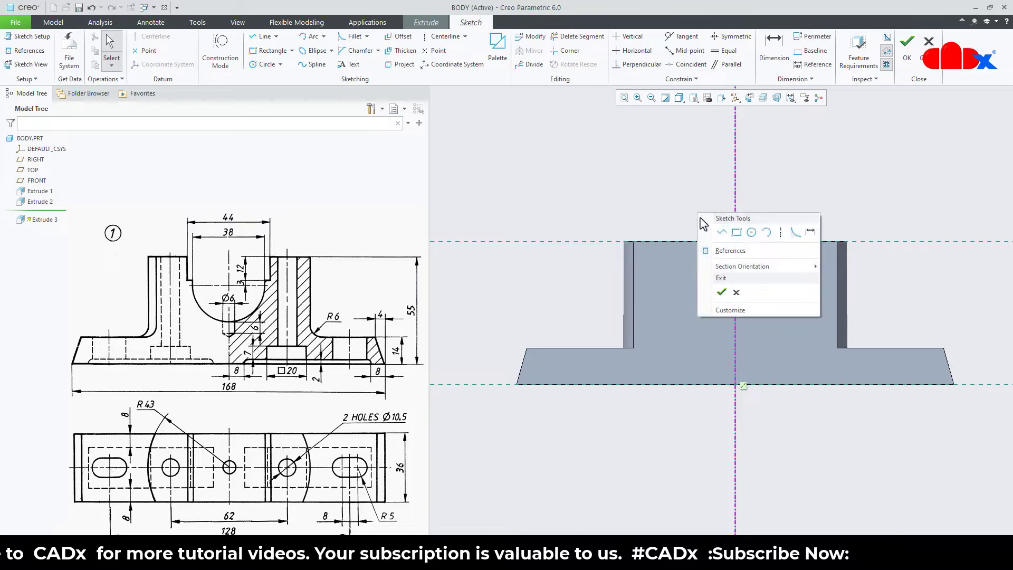
left_click(767, 232)
left_click(735, 284)
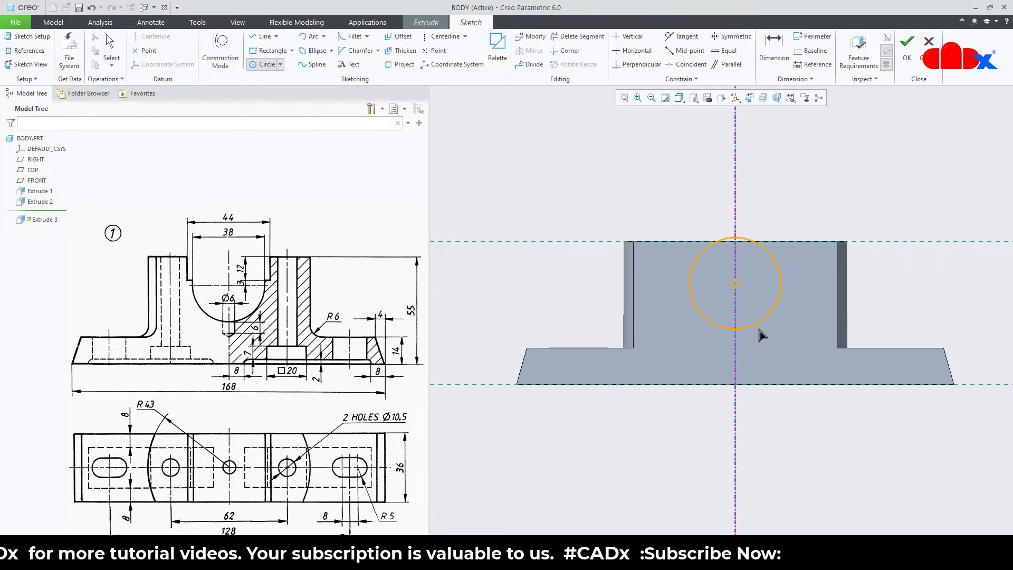
left_click(762, 335)
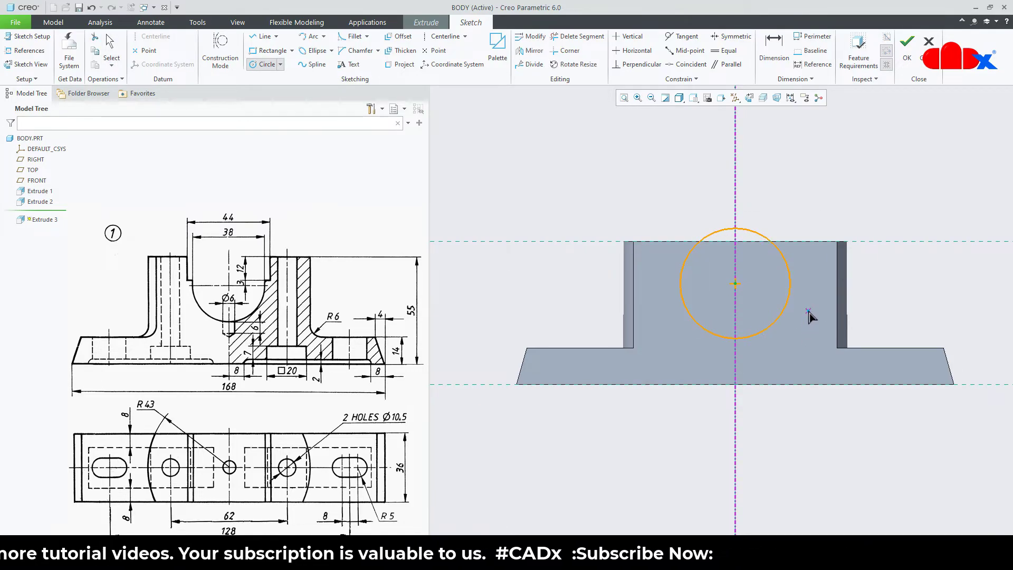
middle_click(812, 317)
Step: Sketch a stepped line from the circle's left quadrant: about 11.5 mm up, about 8.5 mm outward, then up to the top edge
right_click(811, 318)
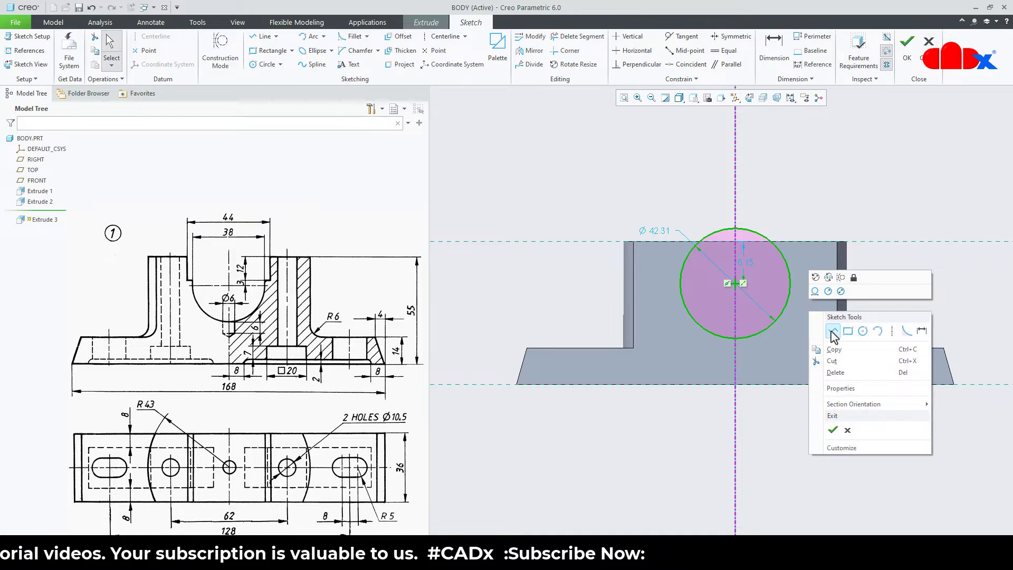
left_click(828, 330)
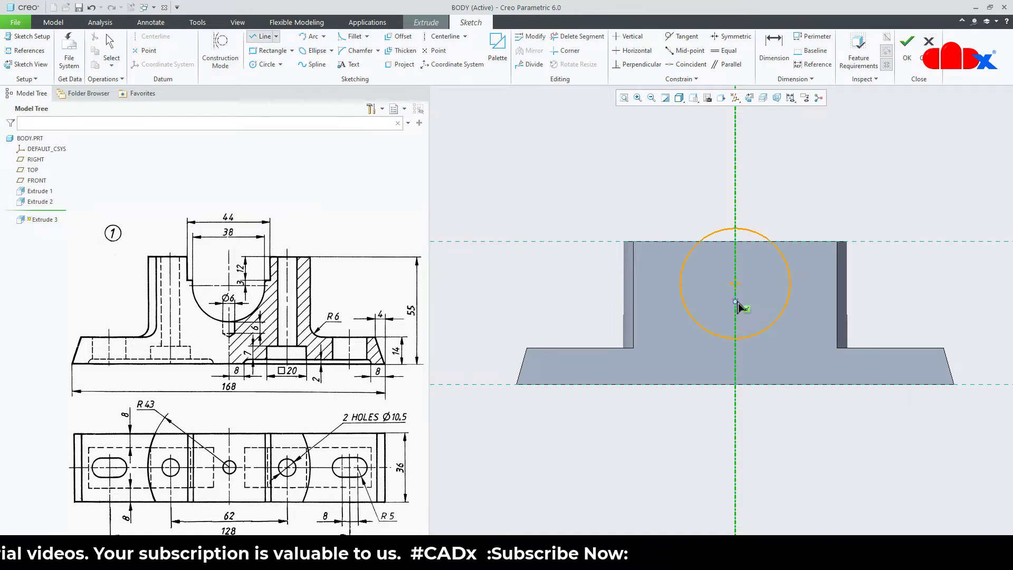
left_click(682, 285)
scroll(681, 258, "down", 5)
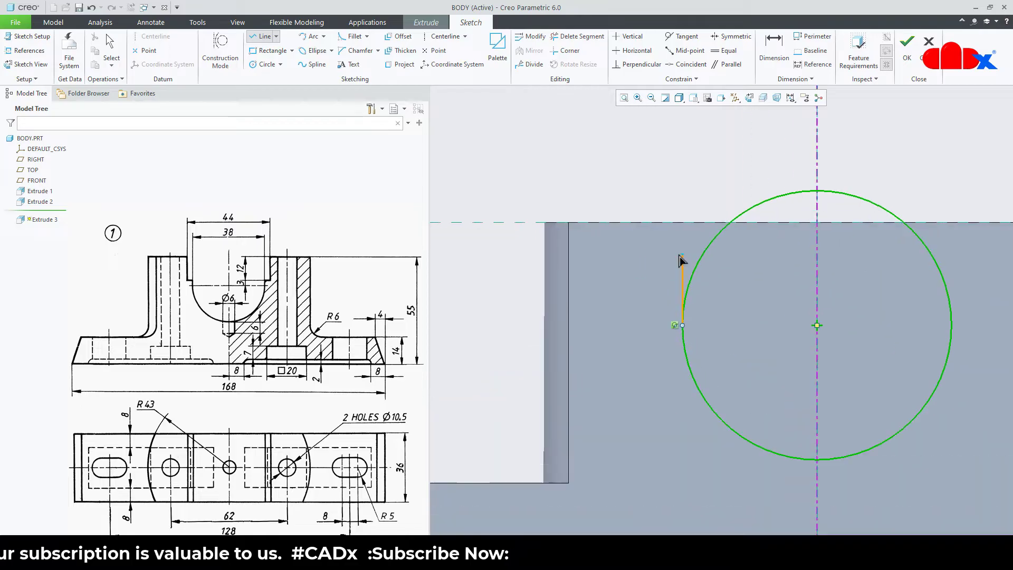
left_click(681, 254)
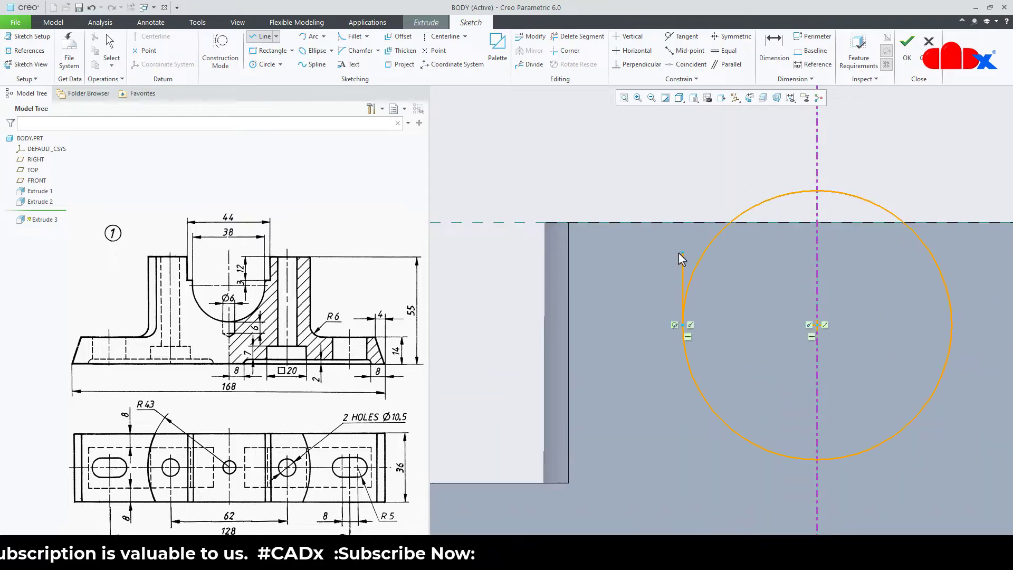
left_click(628, 252)
left_click(628, 222)
middle_click(634, 286)
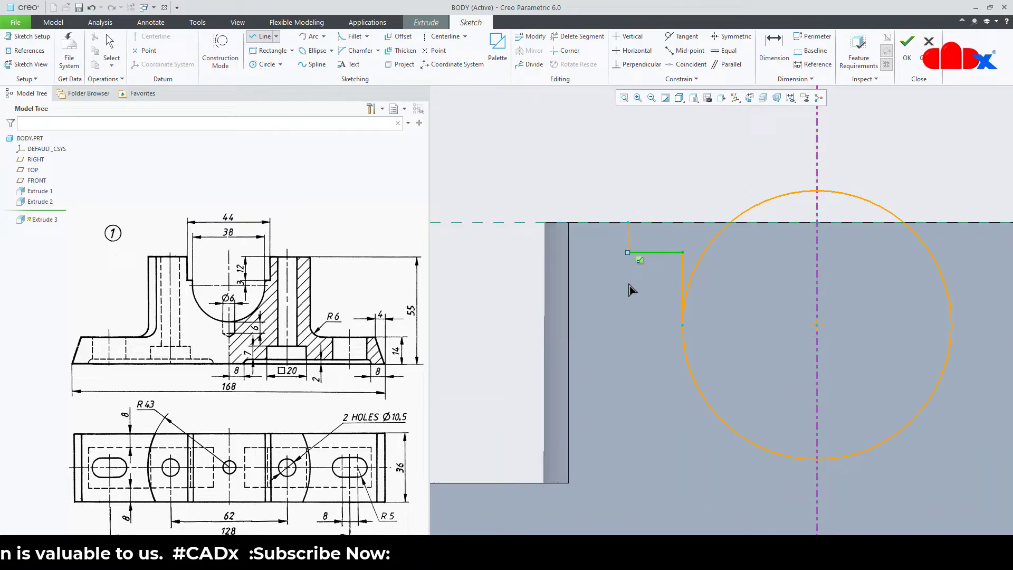
middle_click(621, 314)
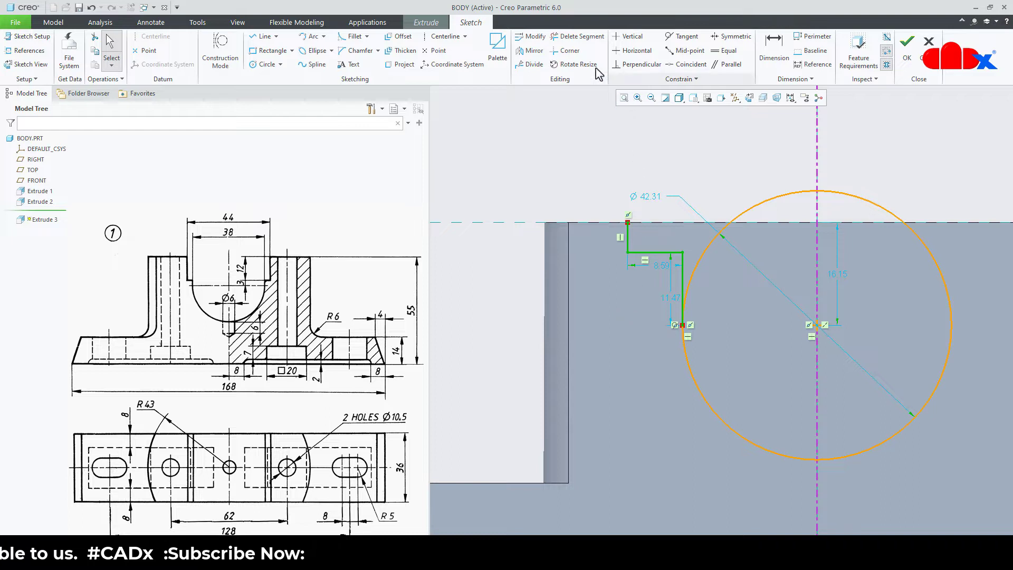
Step: Mirror the stepped line about the vertical centerline
left_click(677, 106)
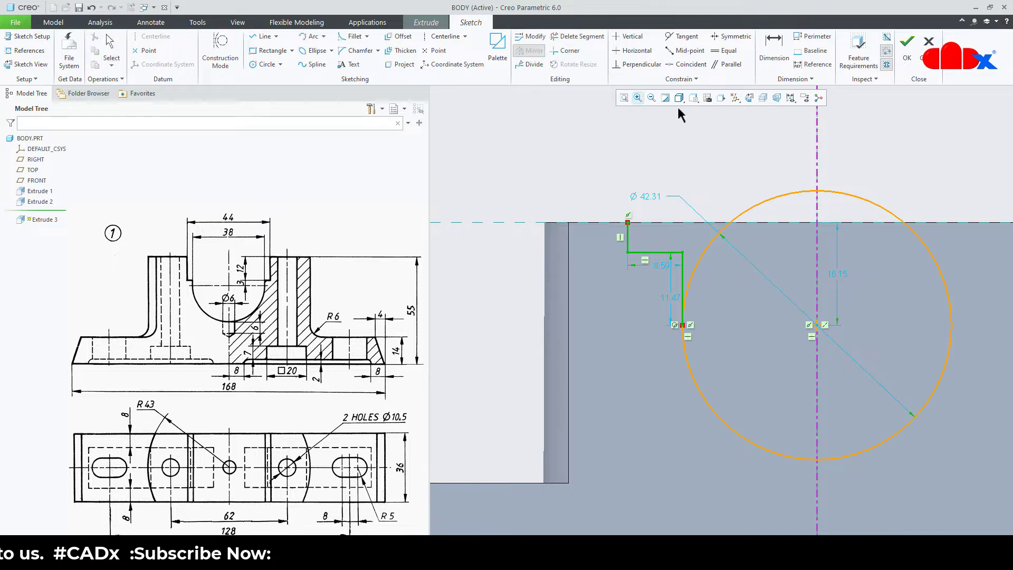
left_click(816, 142)
scroll(694, 195, "up", 1)
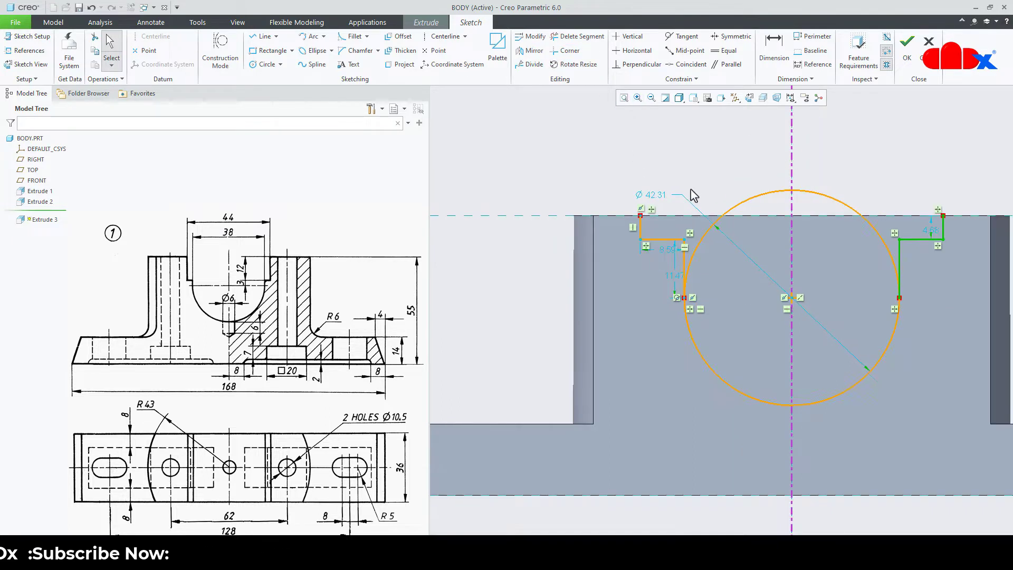
Step: Trim away the upper half of the circle between the two stepped lines, leaving the lower semicircle
left_click(578, 36)
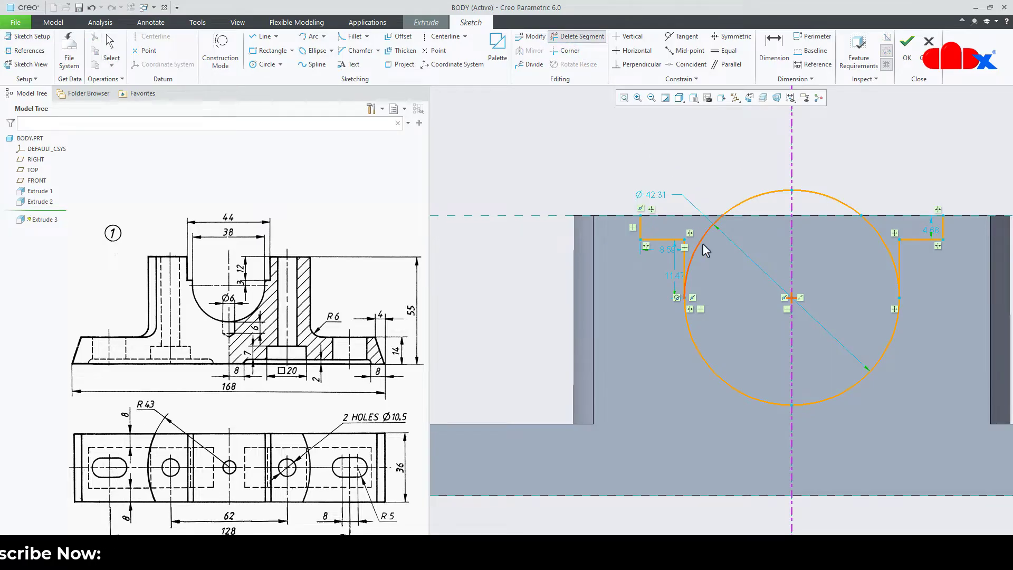
left_click(702, 244)
left_click(750, 199)
left_click(814, 197)
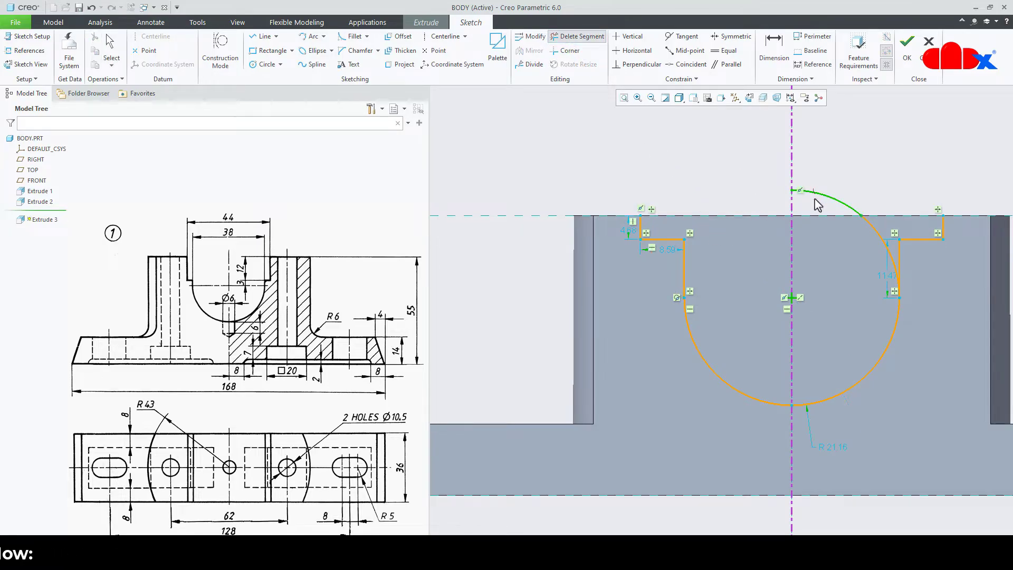
left_click(870, 233)
middle_click(852, 290)
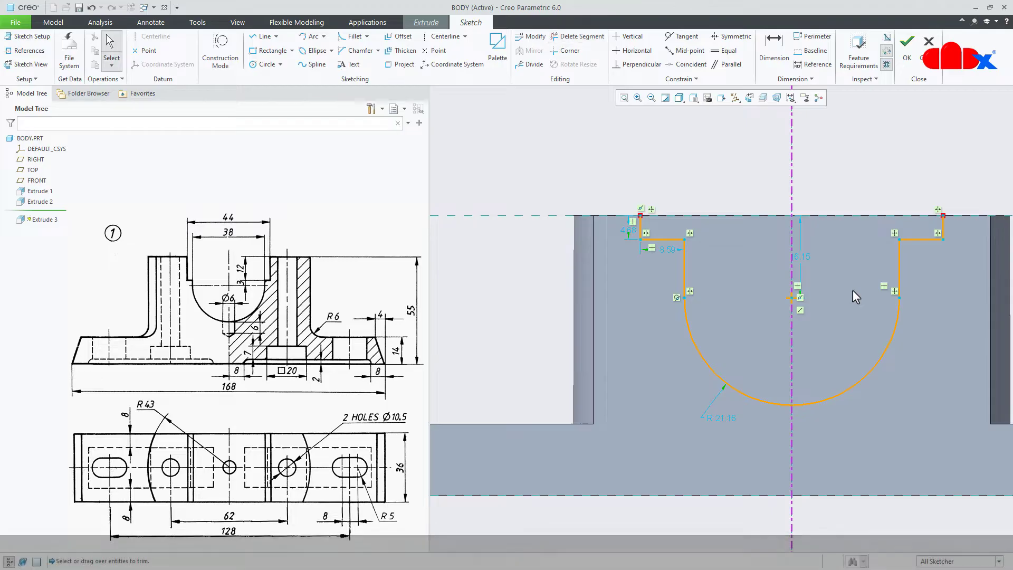
Step: Dimension the distance between the two inner vertical lines as 38 mm
right_click(852, 289)
left_click(967, 309)
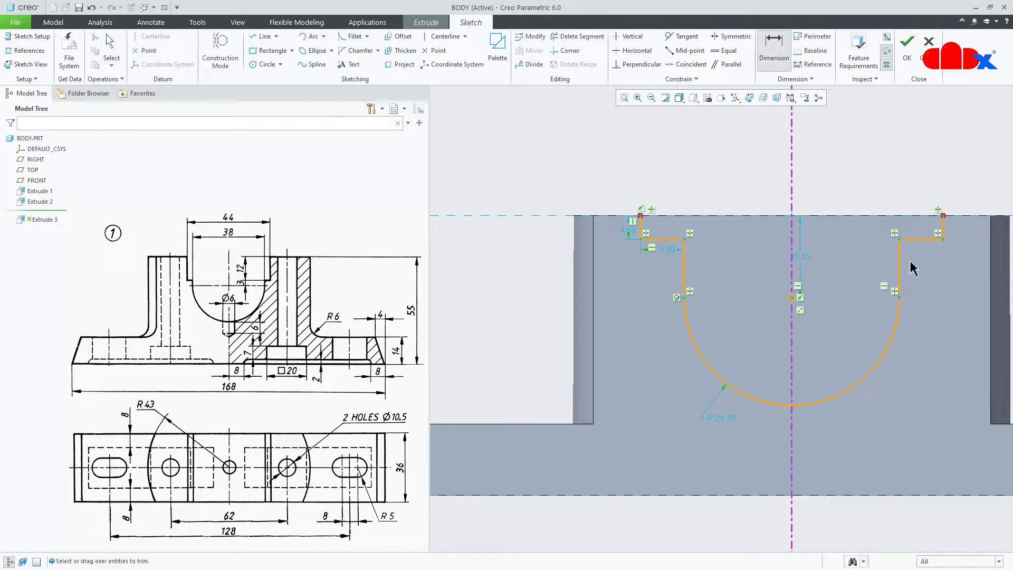
left_click(900, 270)
left_click(685, 273)
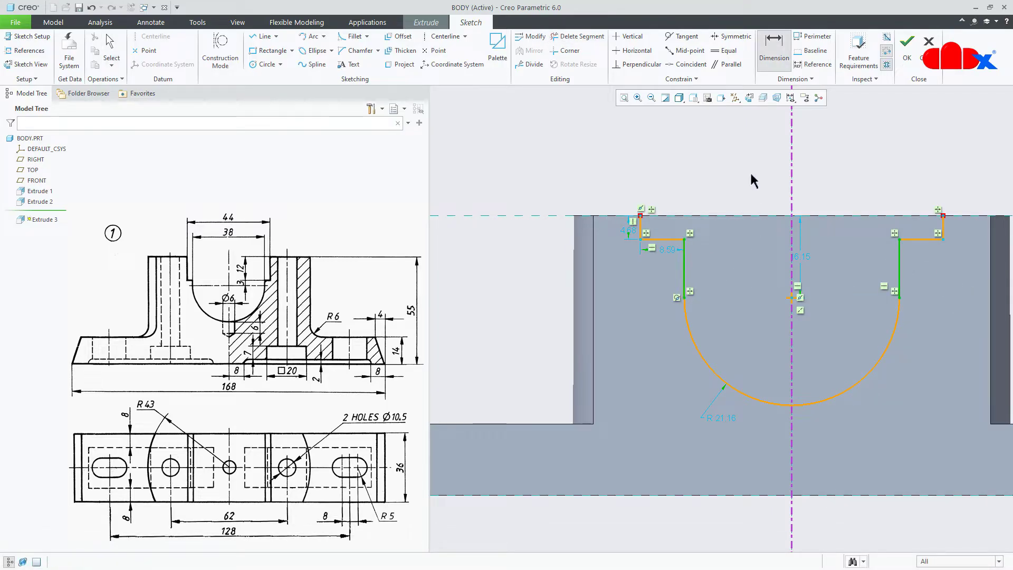
middle_click(751, 174)
type("3")
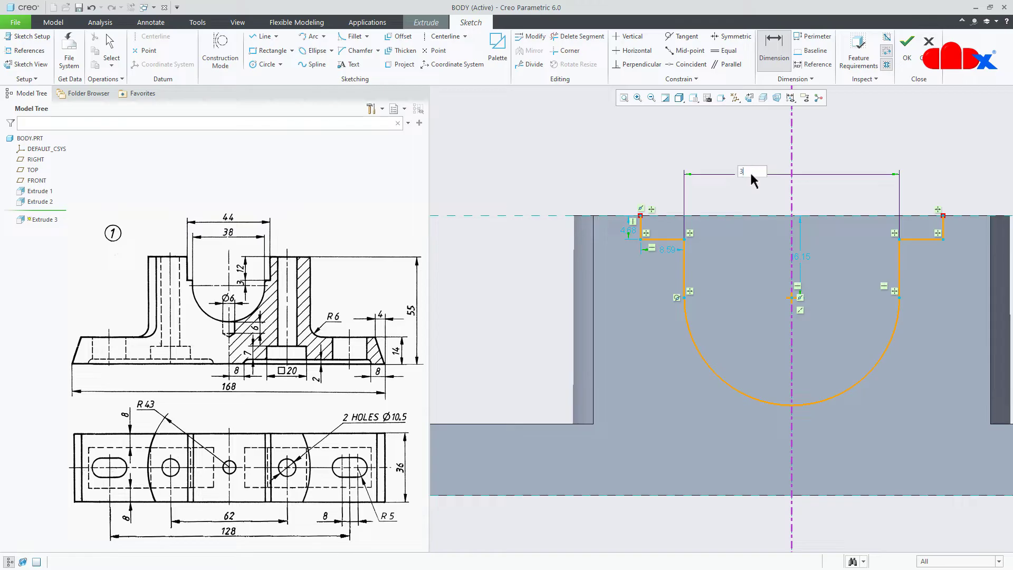
type("8")
key("Return")
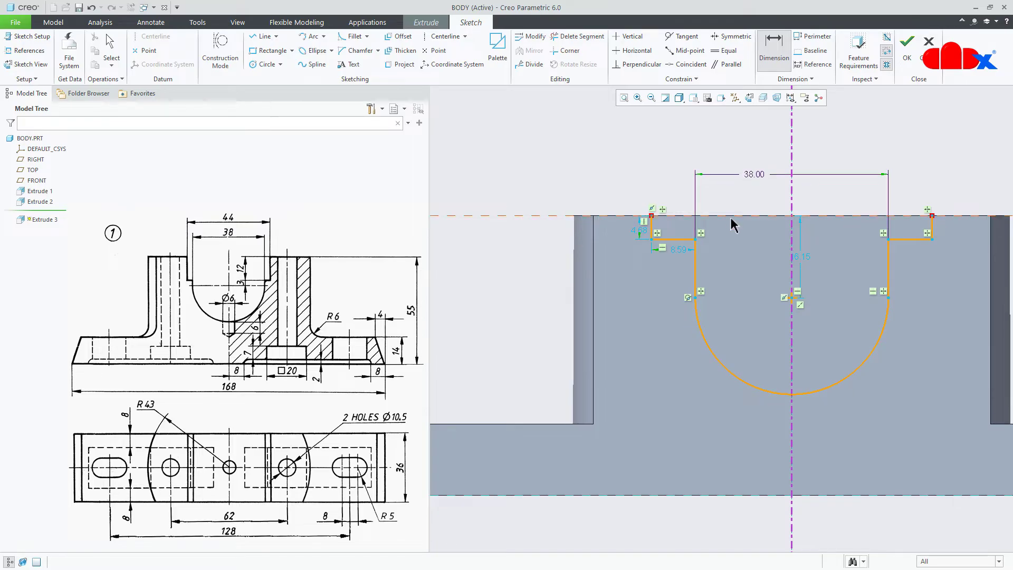
Step: Dimension the profile's wider upper step as 44 mm wide and 12 mm deep from the top edge
left_click(653, 228)
middle_click(856, 155)
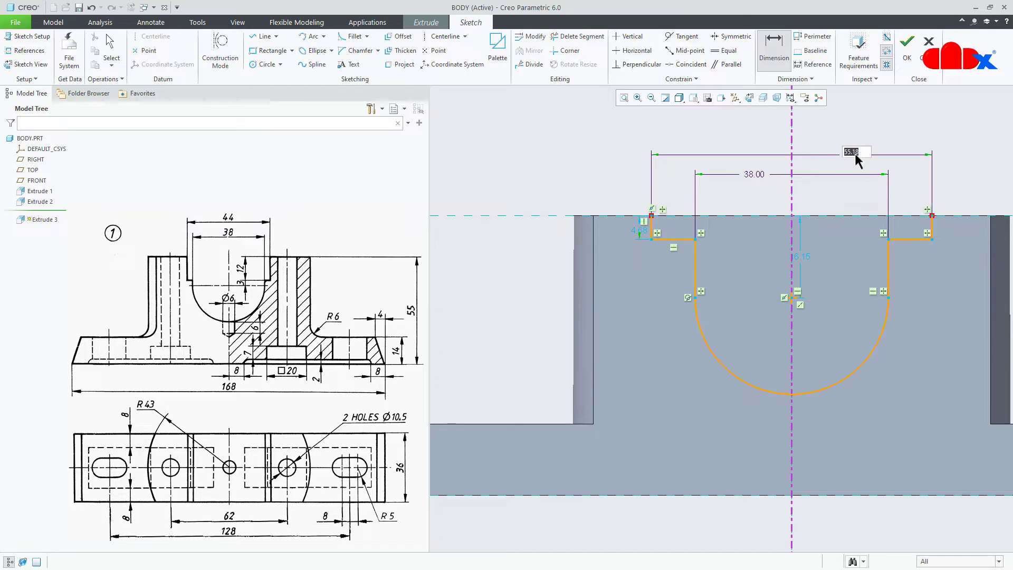
key("Return")
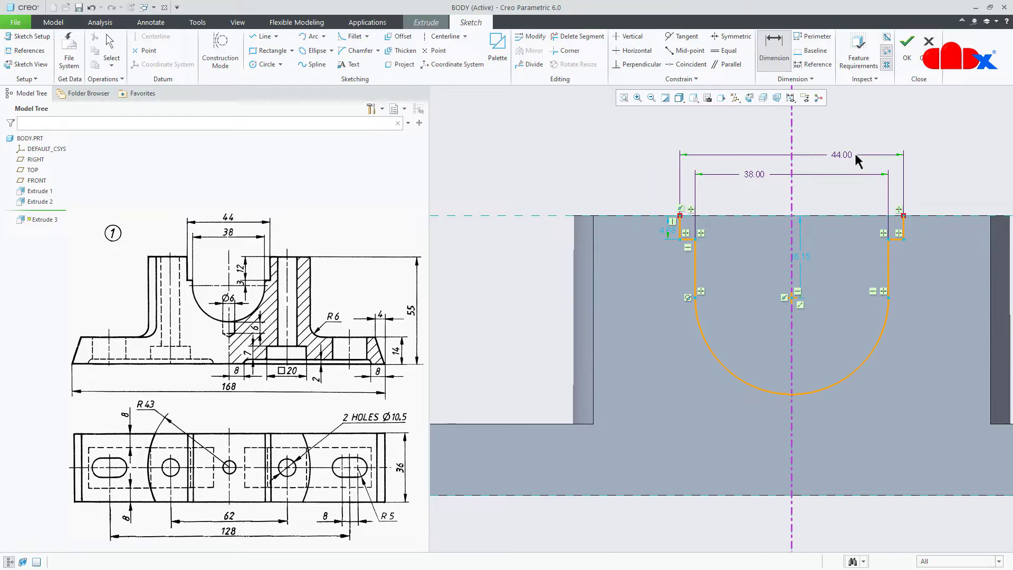
left_click(908, 235)
middle_click(960, 233)
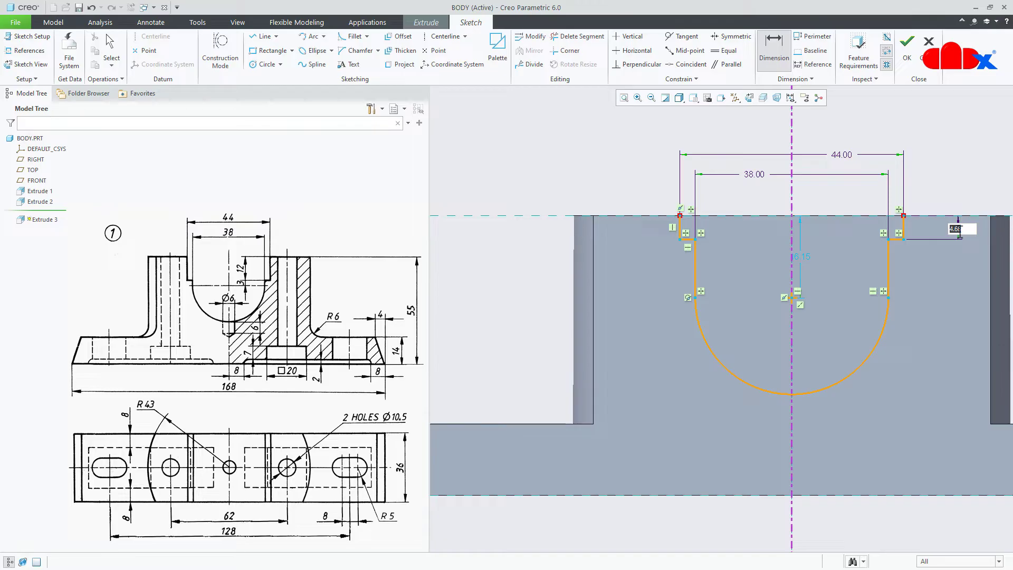
type("12")
key("Return")
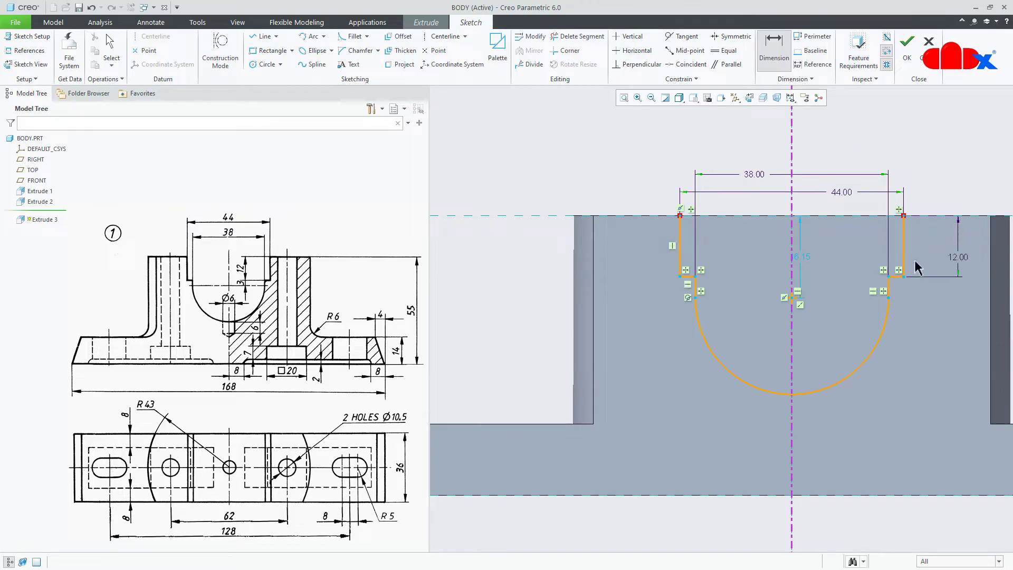
Step: Dimension the arc's center 3 mm below the horizontal step of the recess profile
left_click(897, 276)
middle_click(949, 294)
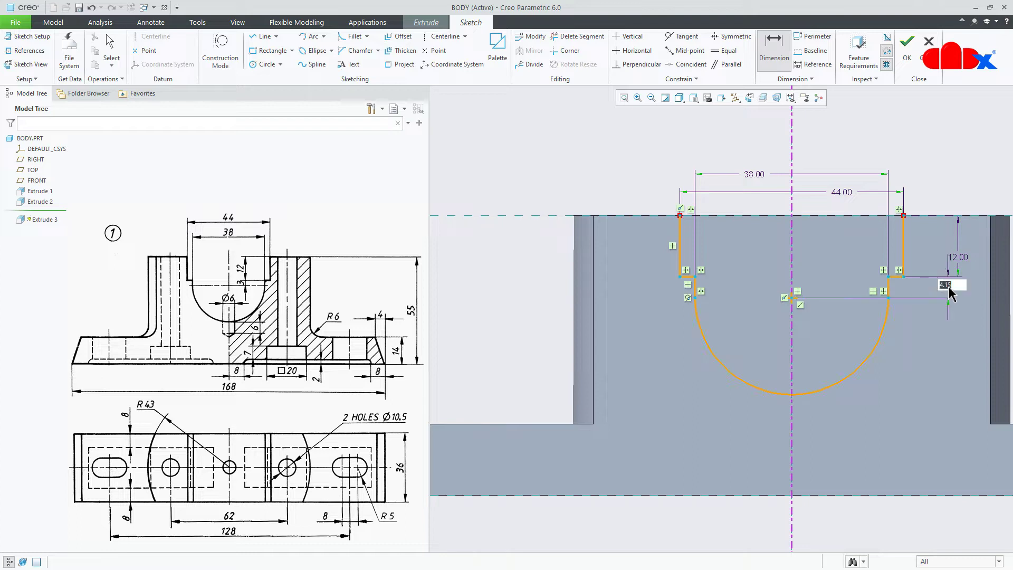
key("Return")
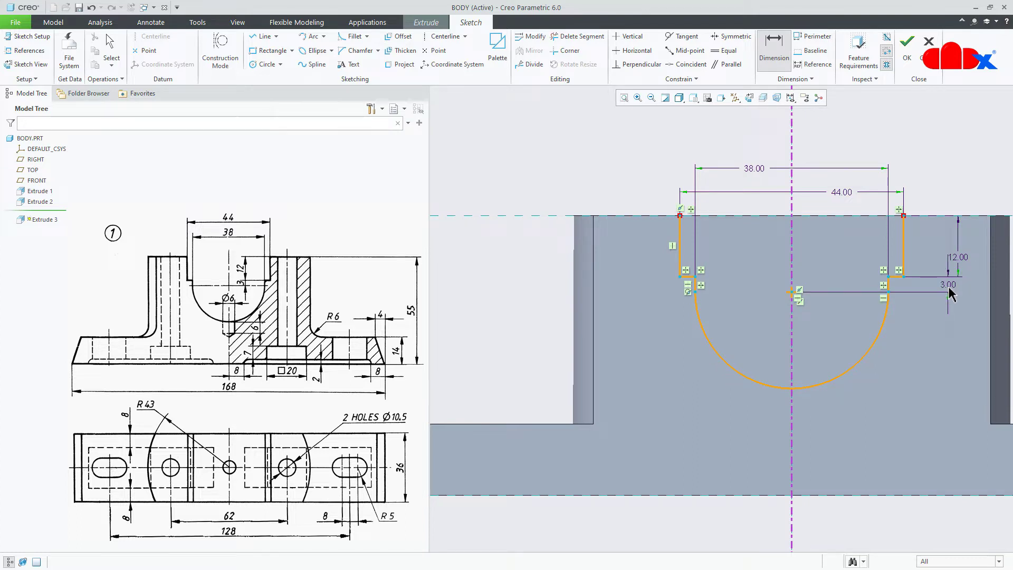
Step: Close the recess profile with a line across its open top and finish the sketch
right_click(944, 332)
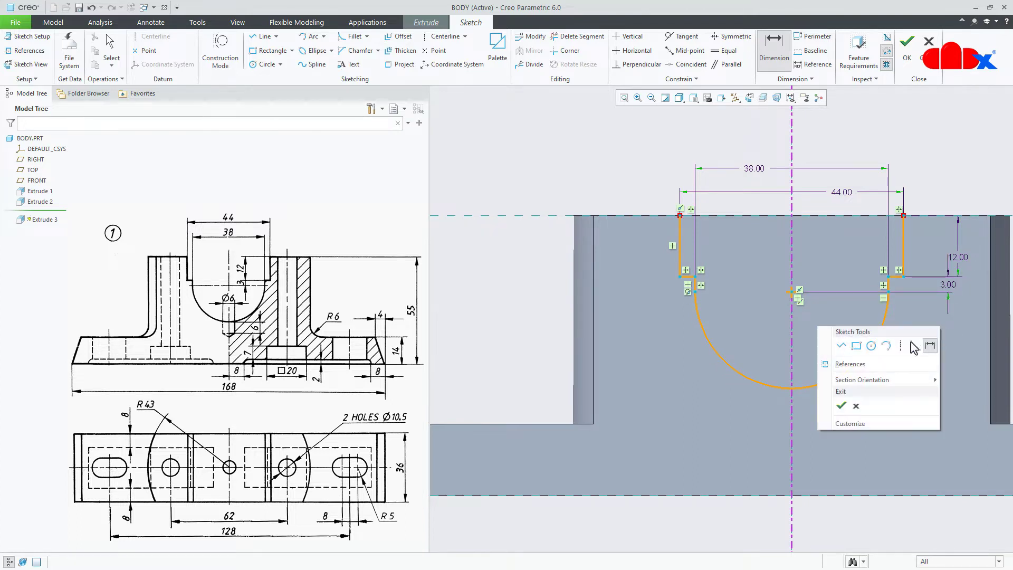
left_click(843, 344)
left_click(689, 220)
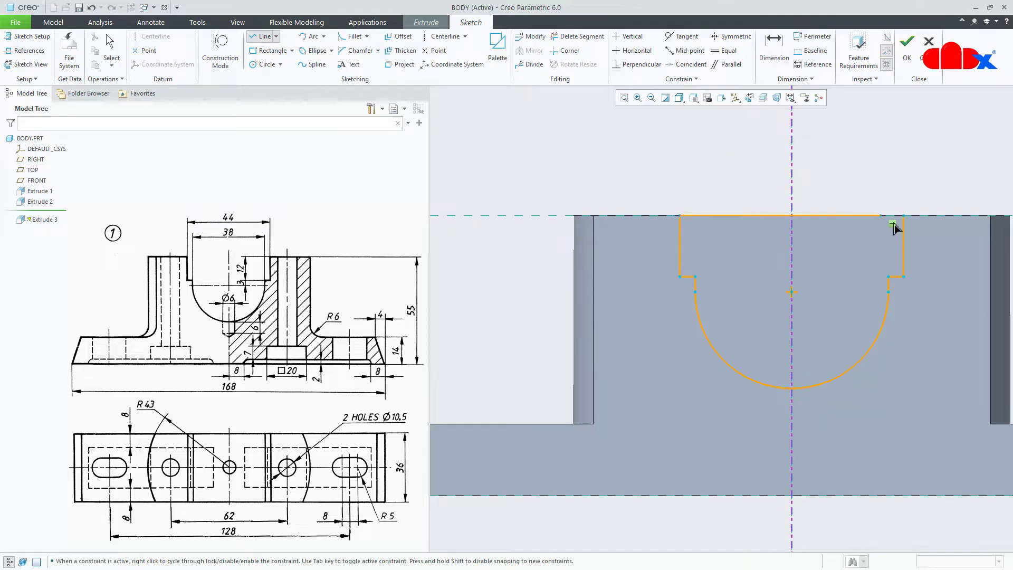
middle_click(868, 243)
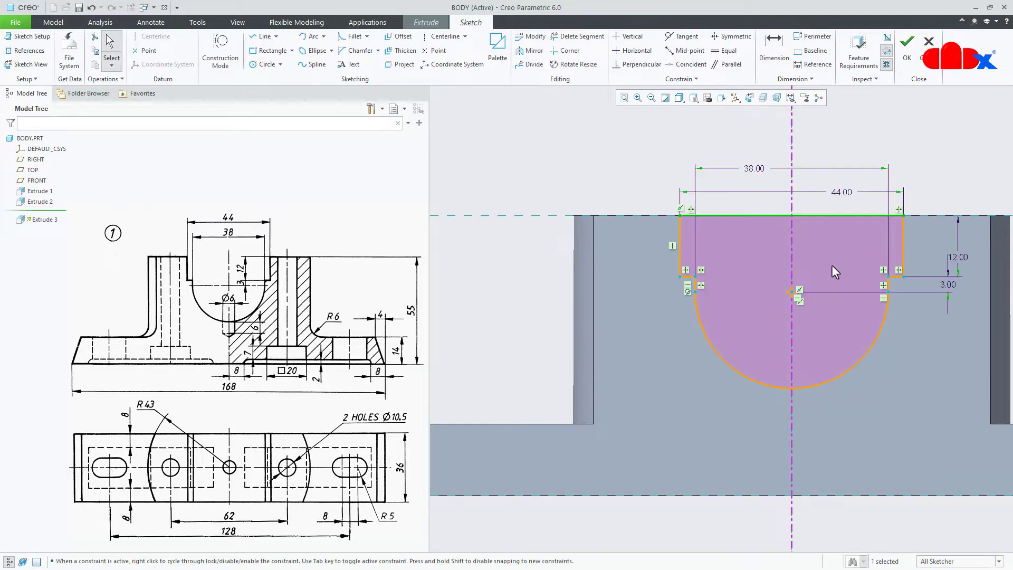
scroll(832, 266, "up", 3)
left_click(878, 452)
key("ctrl+d")
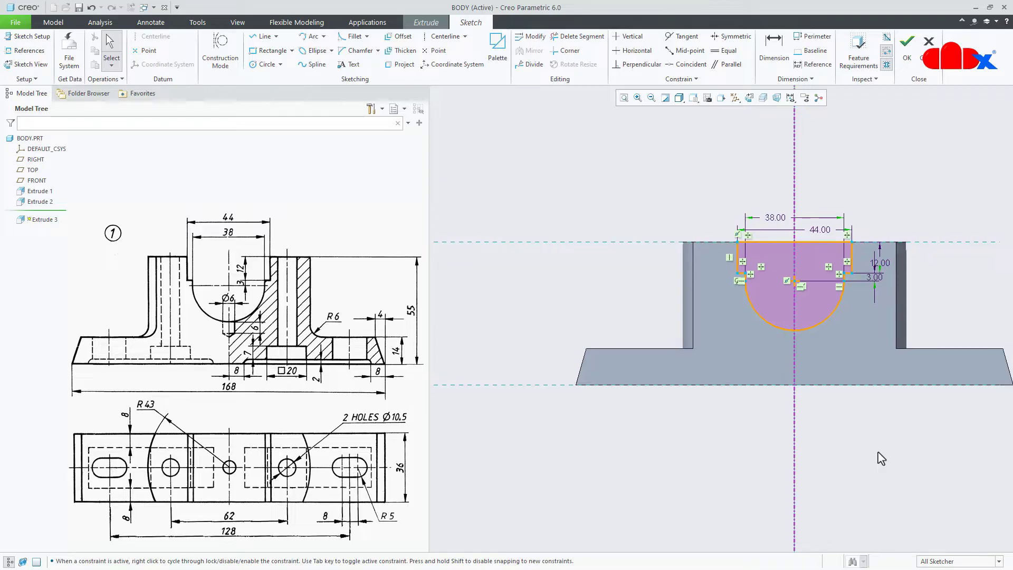
right_click(882, 458)
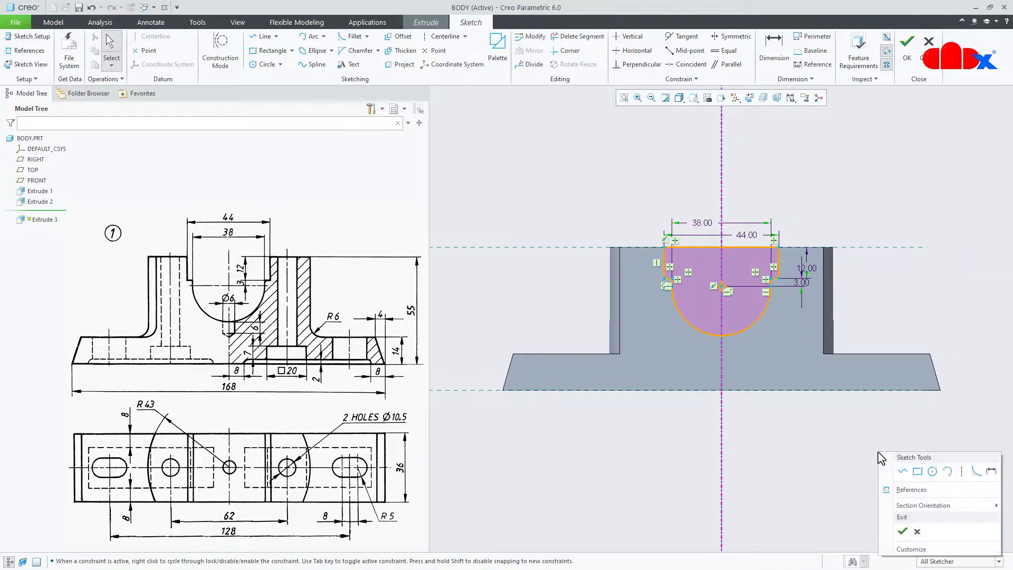
left_click(905, 530)
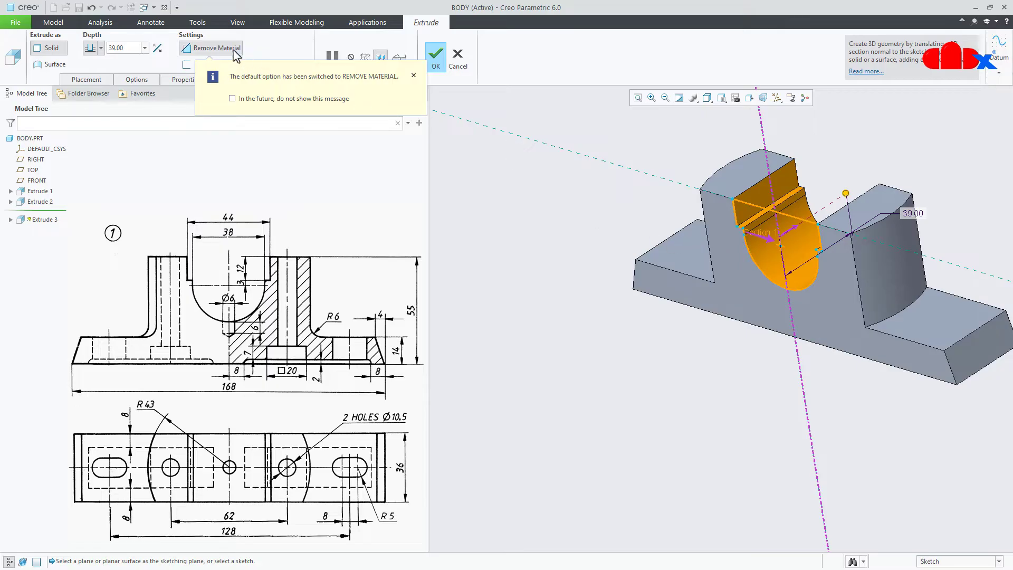
Step: Cut the recess profile out of the central section through the body's full width
left_click(101, 47)
left_click(90, 108)
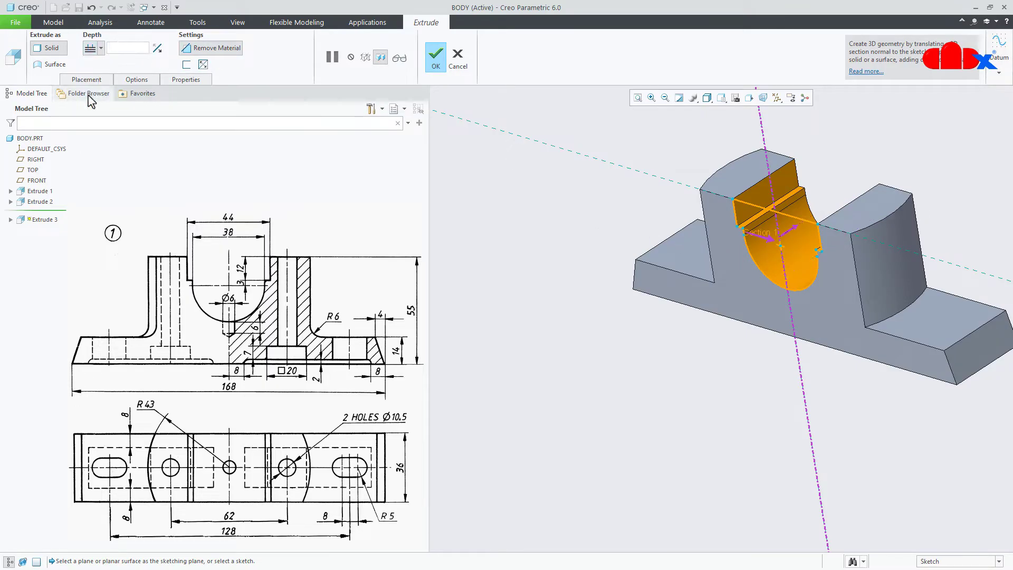
left_click(435, 58)
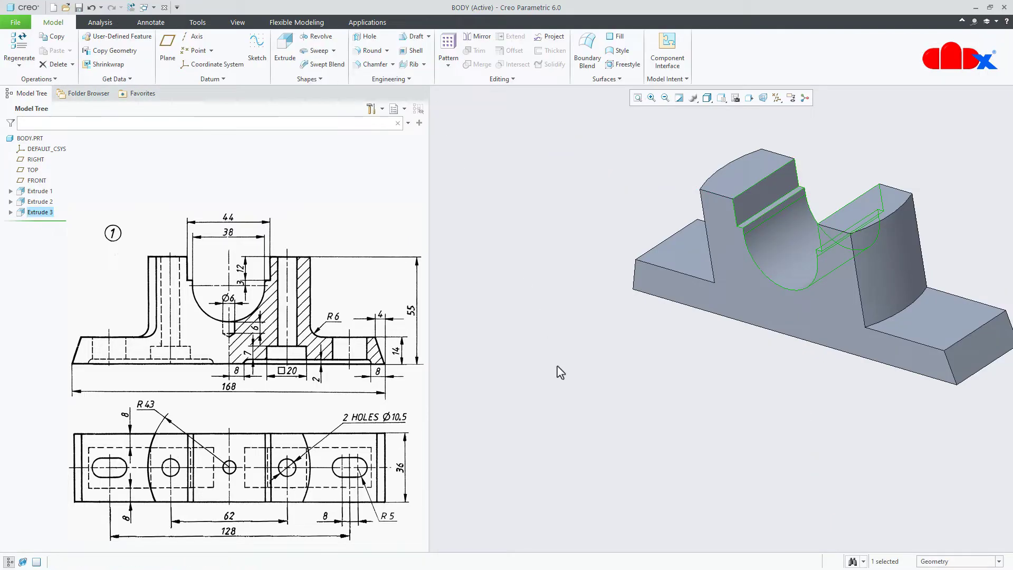
key("ctrl+d")
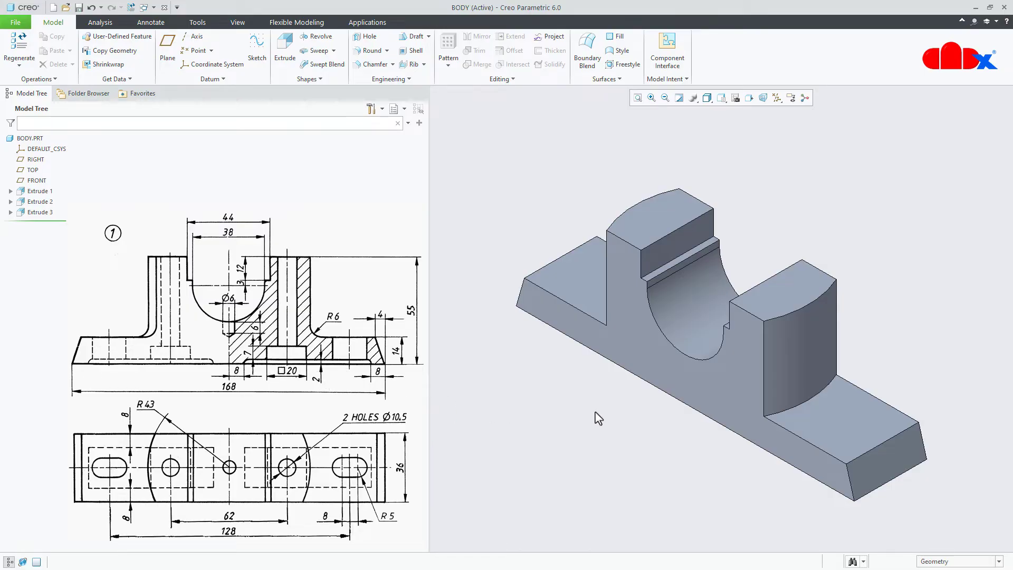
Step: Start an extrude sketch on the underside face of the base
mouse_move(656, 371)
middle_mouse_down()
mouse_move(663, 316)
mouse_move(682, 288)
middle_mouse_up()
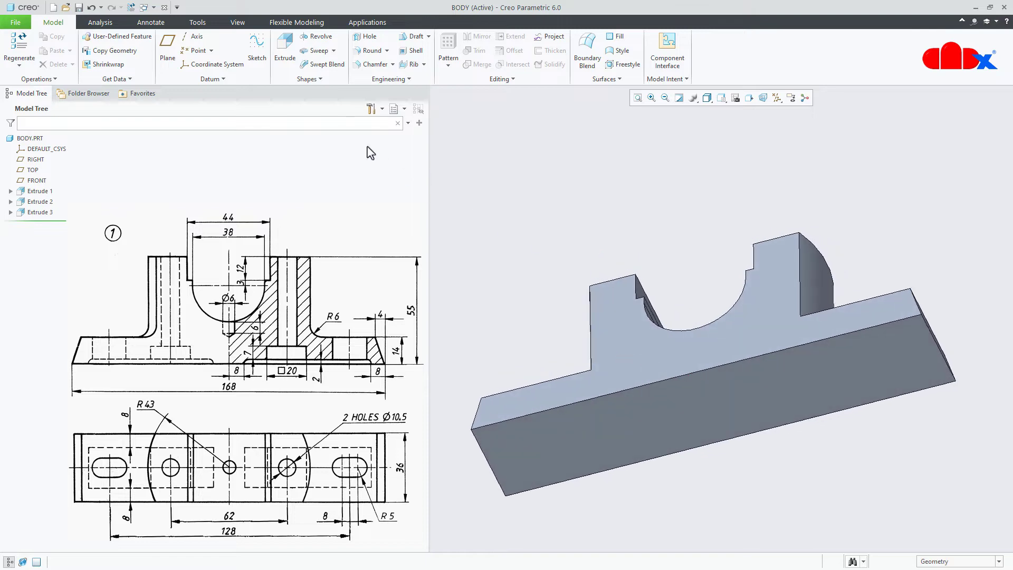
left_click(285, 50)
left_click(596, 436)
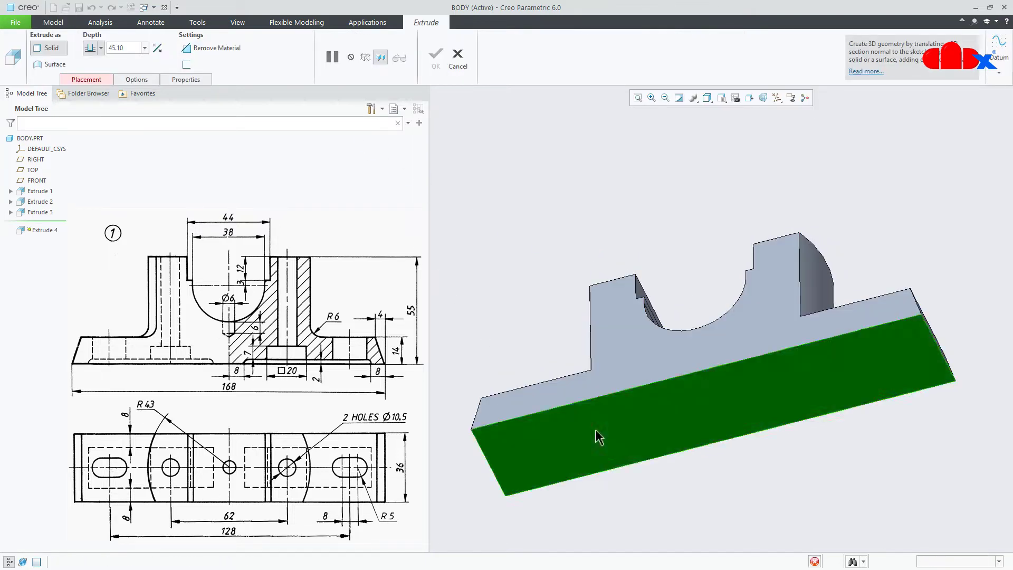
Step: Add the FRONT plane as a sketch reference, showing the datum features only while selecting it
left_click(744, 99)
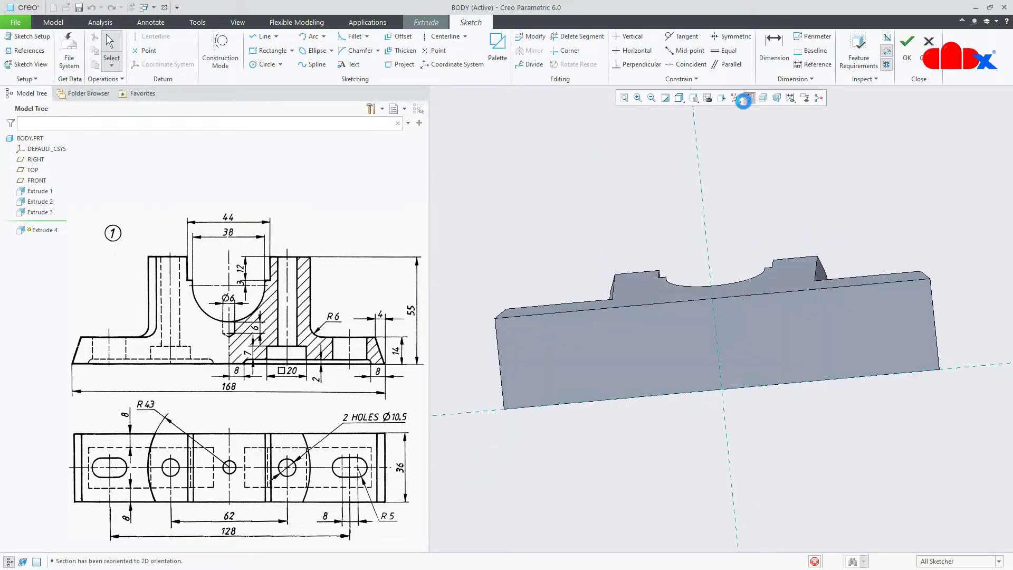
left_click(735, 97)
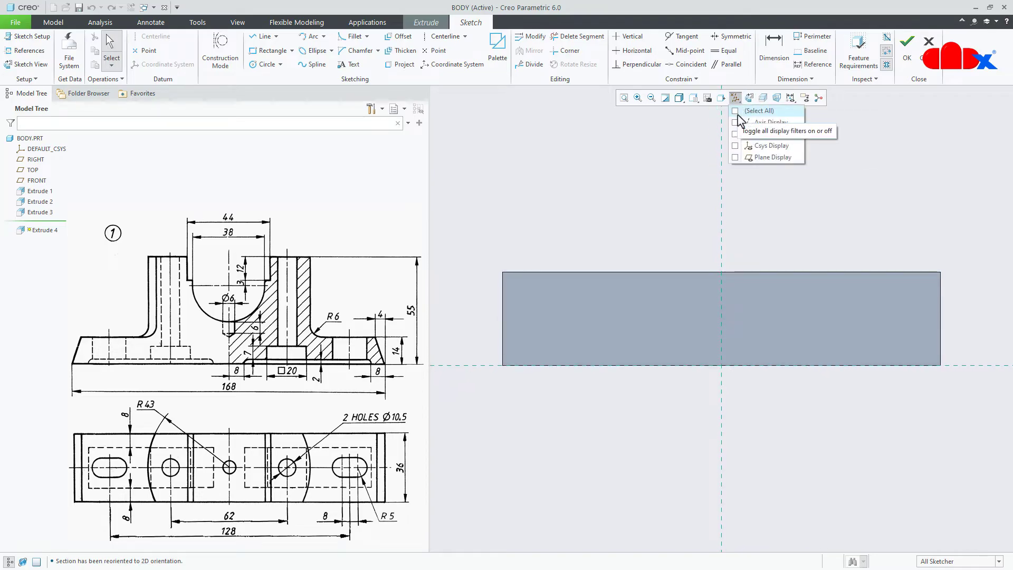
left_click(737, 112)
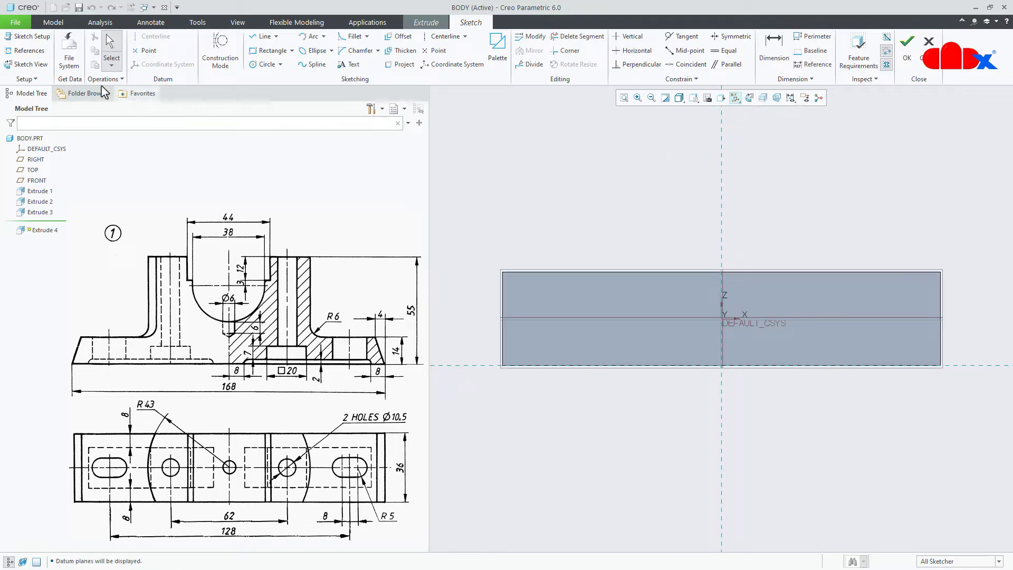
left_click(25, 51)
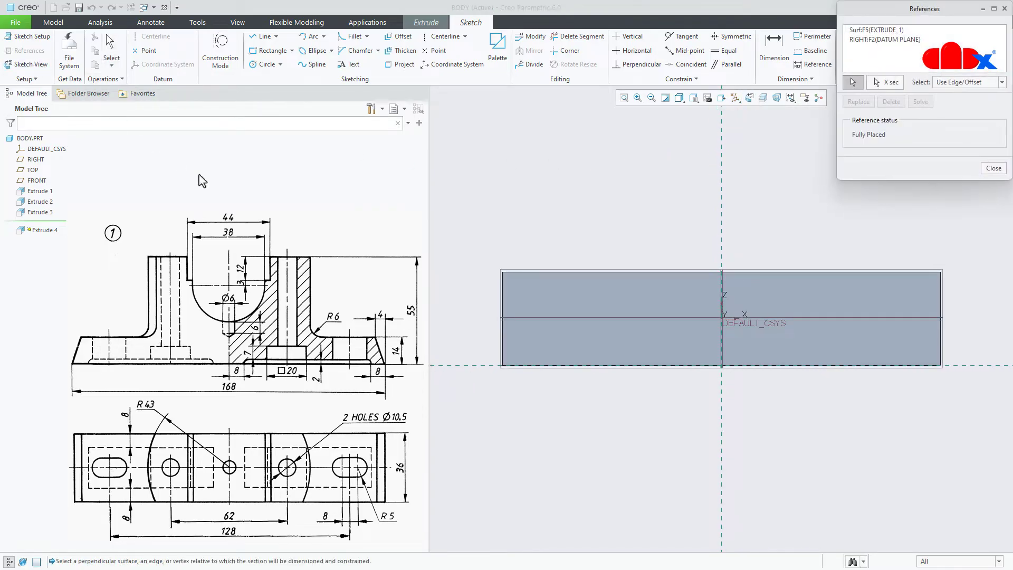
left_click(571, 317)
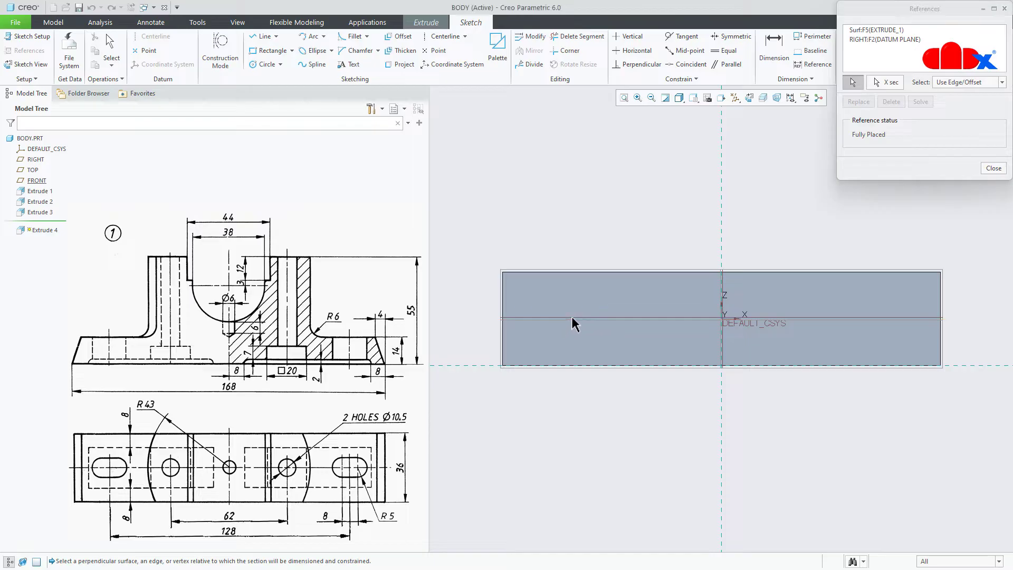
left_click(993, 168)
left_click(735, 98)
left_click(736, 112)
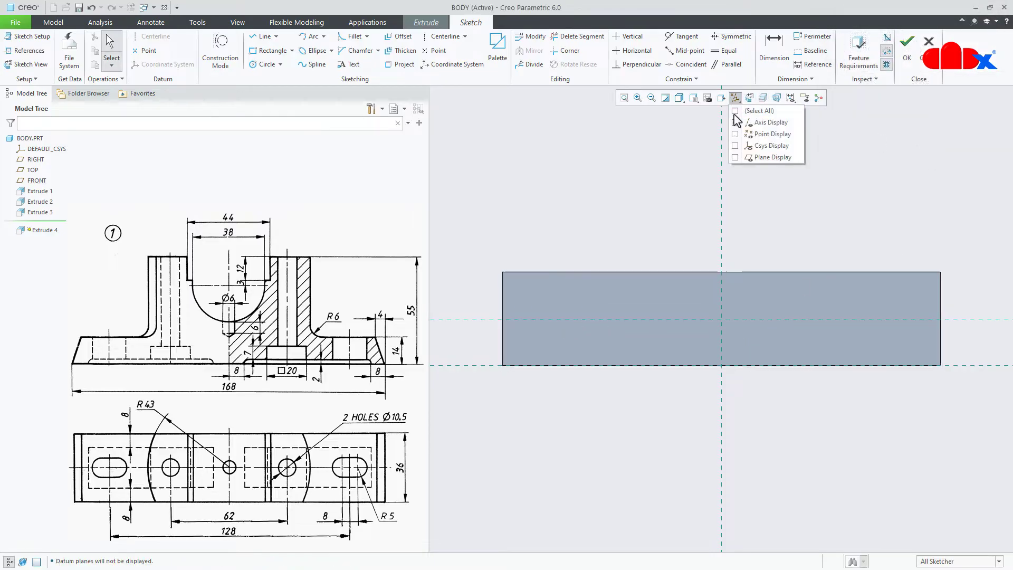
Step: Draw a vertical and a horizontal centerline through the middle of the base's underside
right_click(819, 224)
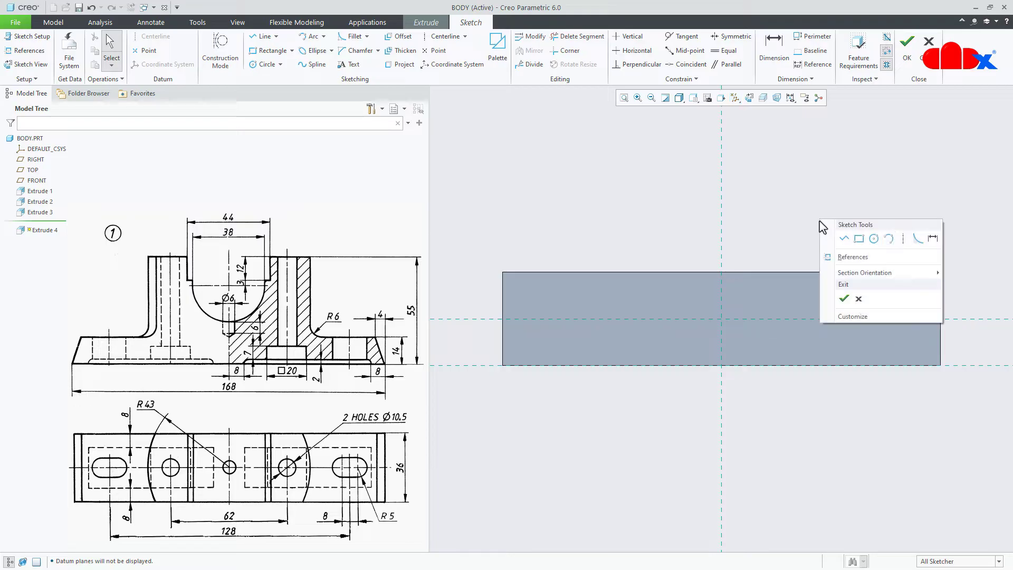
left_click(904, 238)
left_click(721, 186)
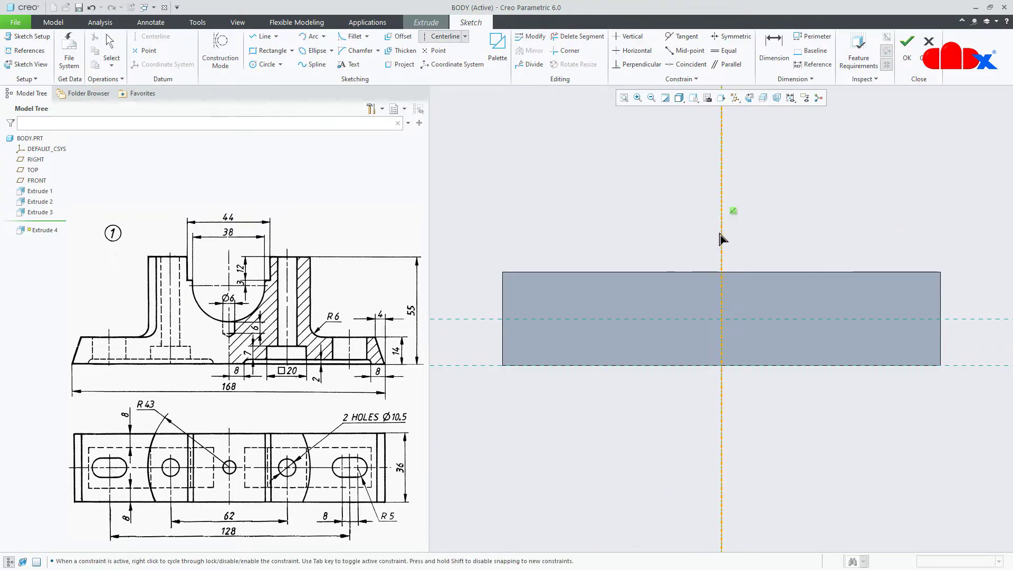
left_click(722, 239)
left_click(645, 323)
left_click(755, 323)
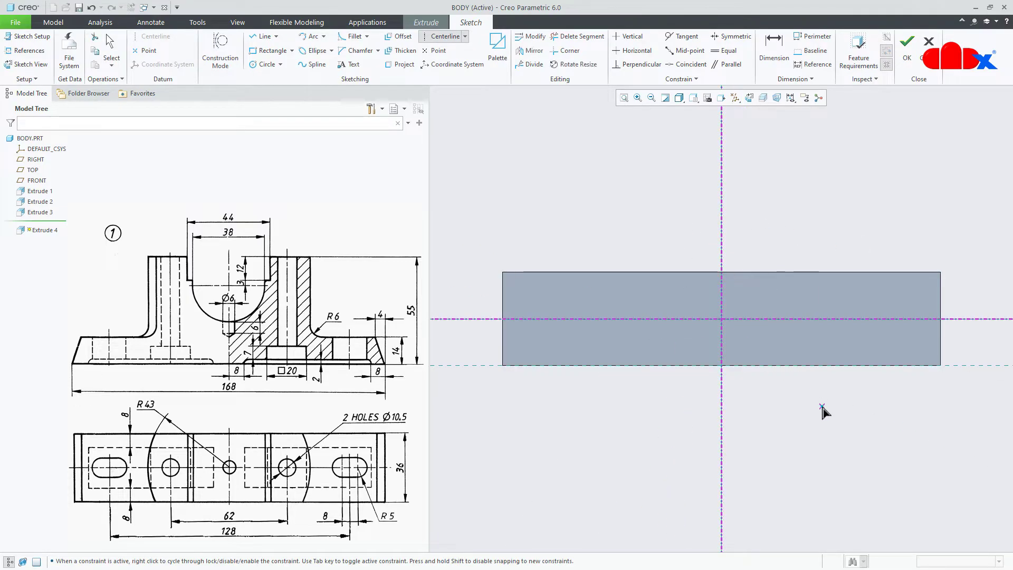
middle_click(821, 409)
Step: Sketch a rectangle about 56 by 15 mm, centered on the horizontal centerline, and mirror it about the vertical centerline
right_click(817, 415)
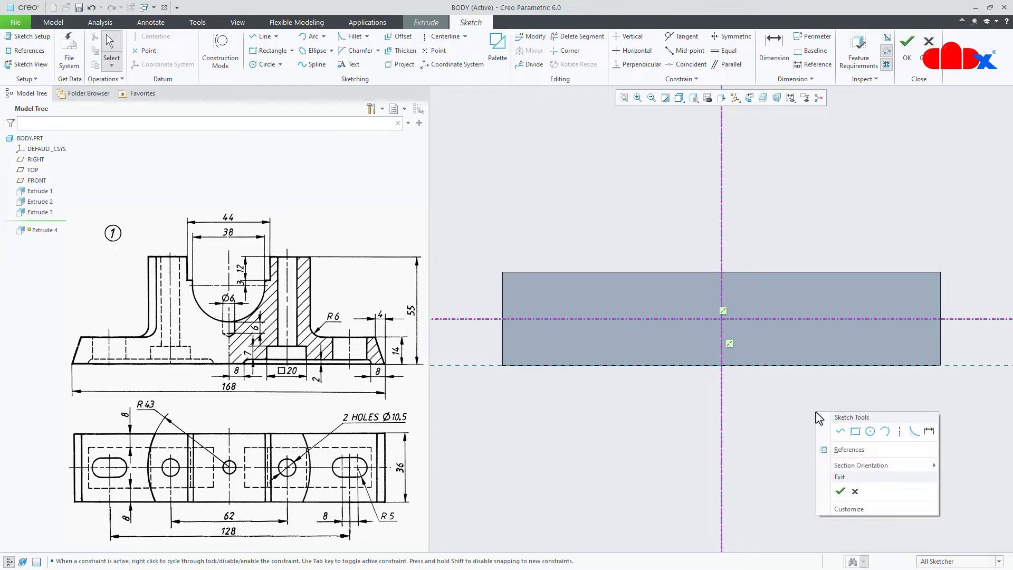
left_click(855, 432)
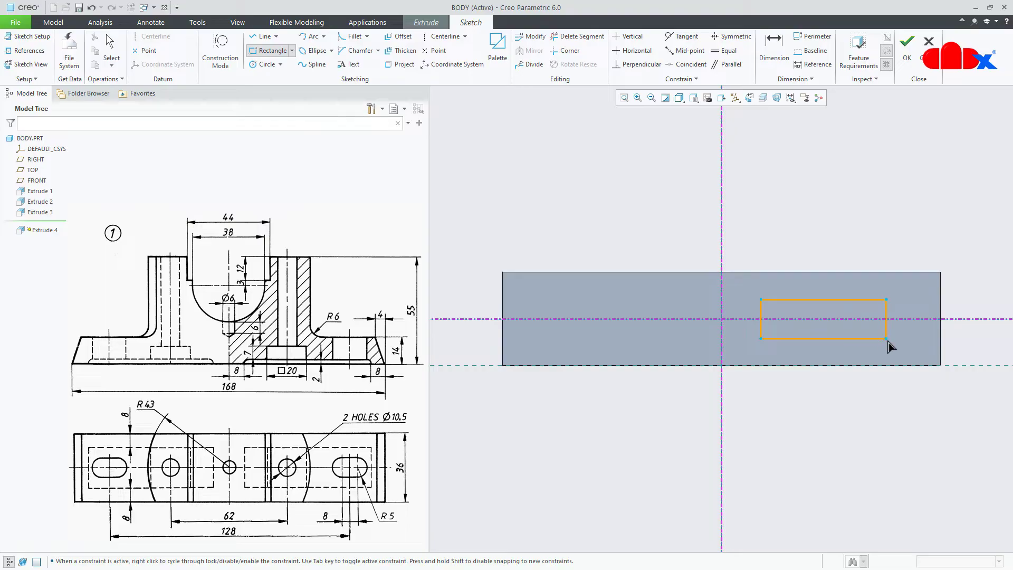
left_click(907, 343)
middle_click(899, 437)
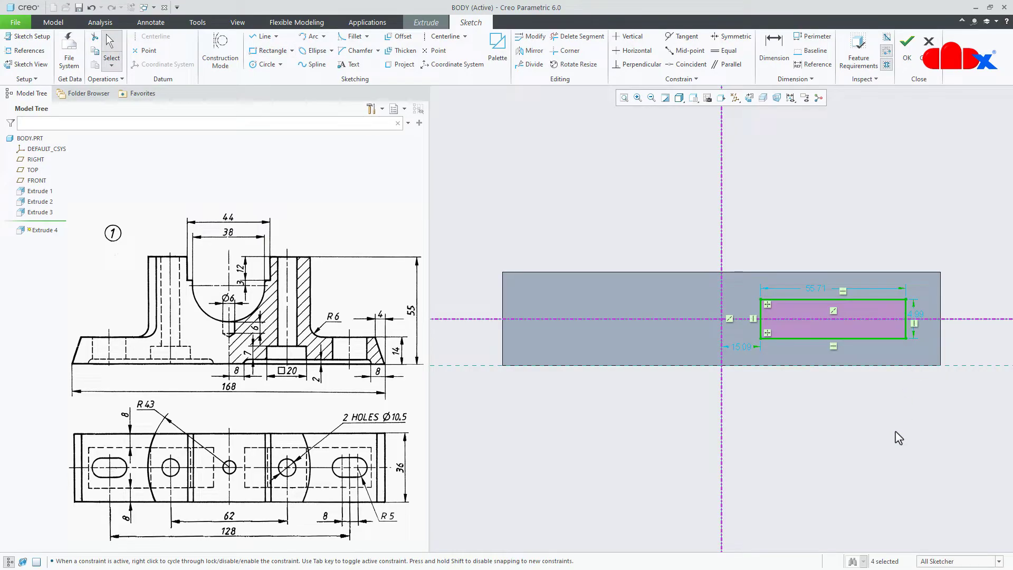
left_click(529, 50)
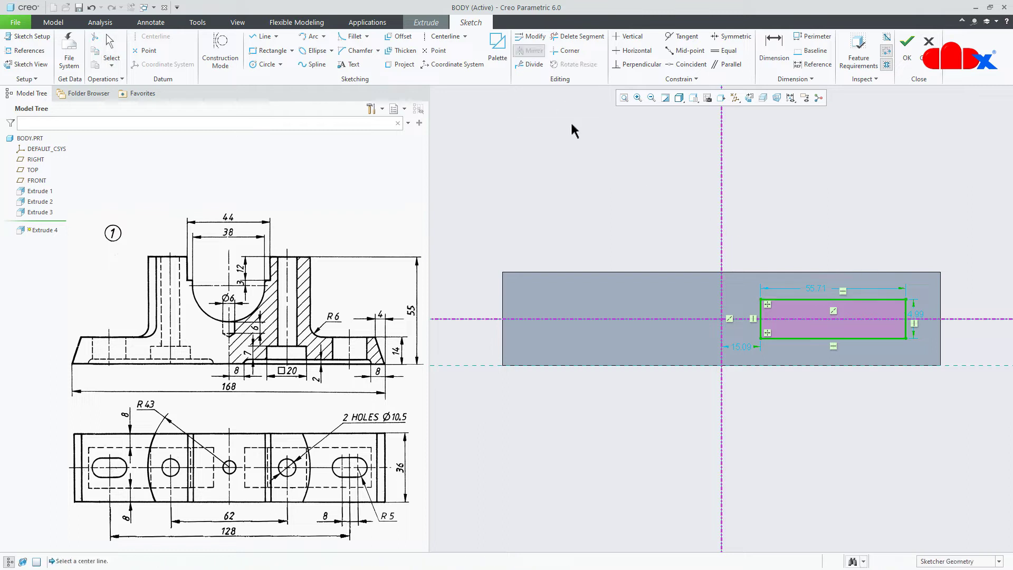
left_click(721, 199)
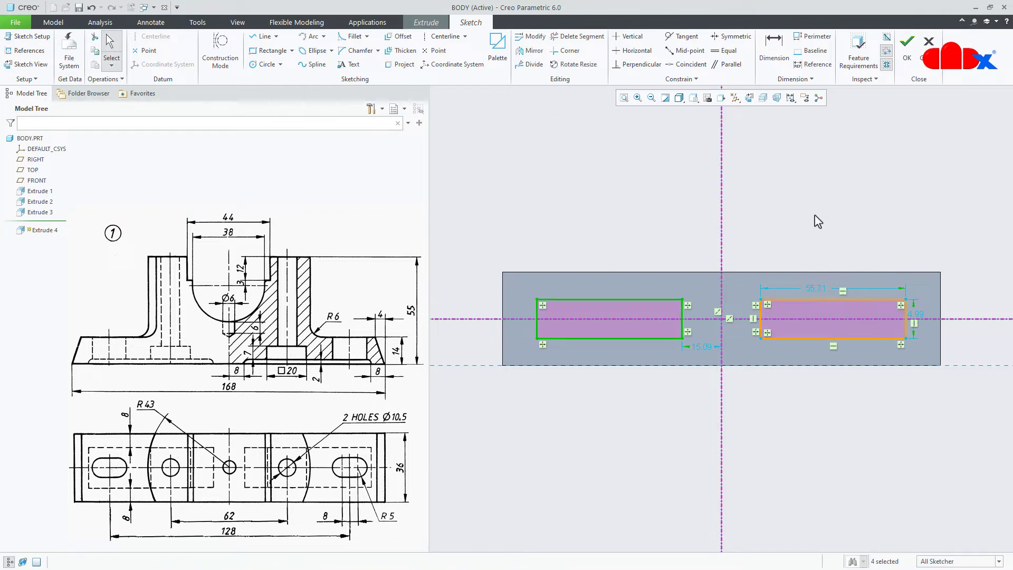
Step: Dimension the rectangle's outer short edge 8 mm from the end of the base
right_click(819, 221)
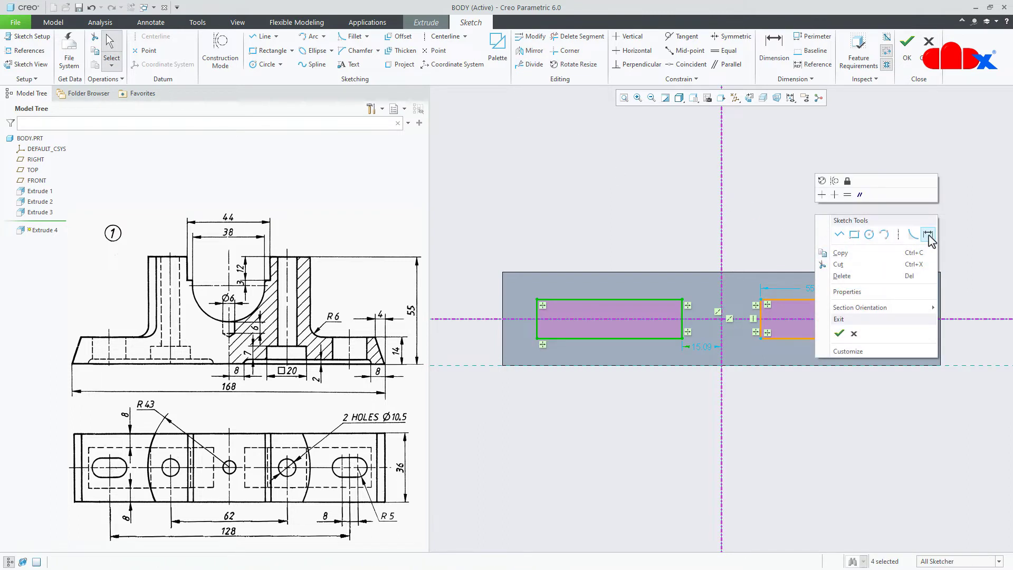
left_click(932, 239)
left_click(906, 321)
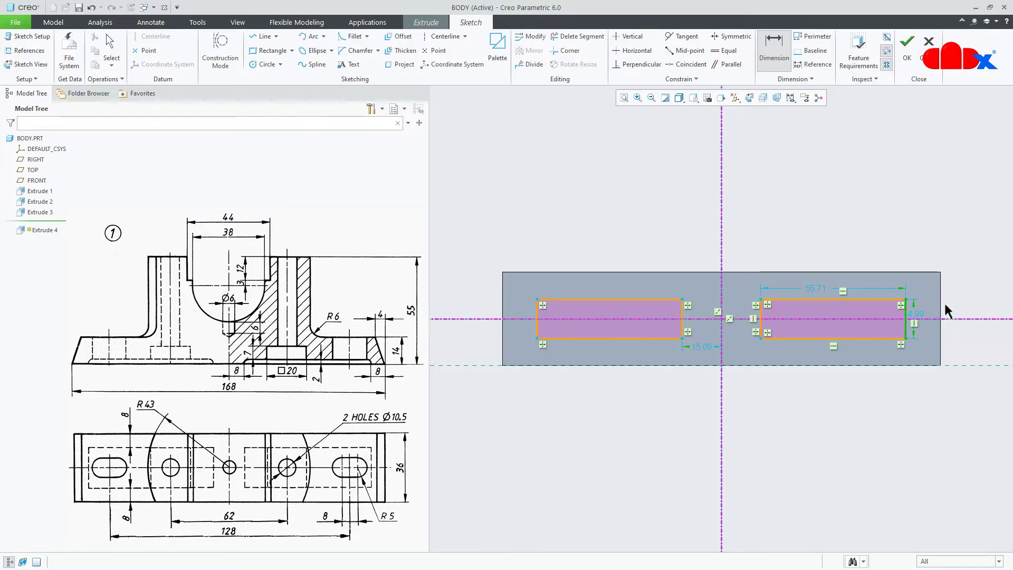
left_click(941, 301)
middle_click(924, 300)
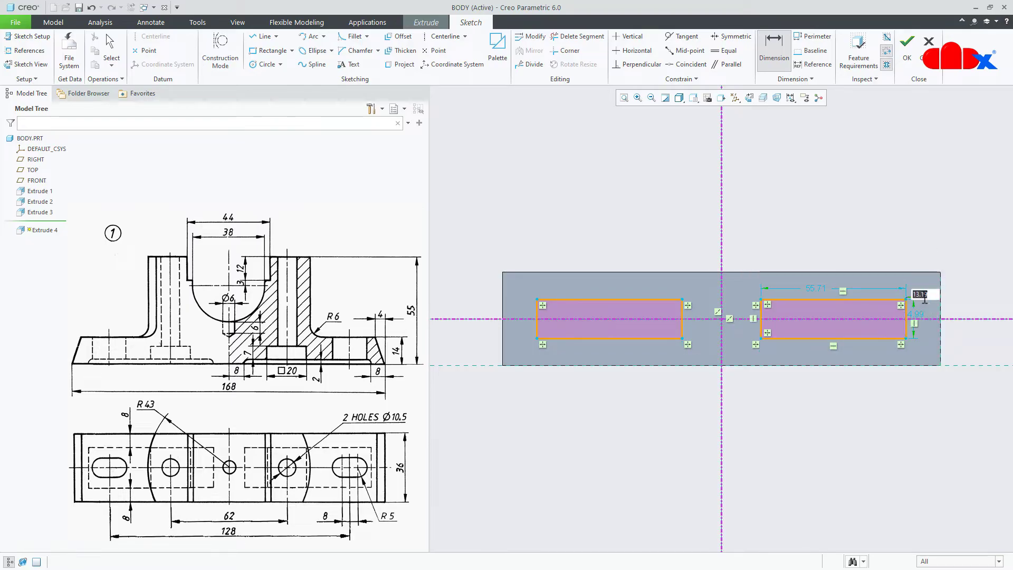
type("8")
key("Return")
Step: Dimension the rectangle's inner short edge 8 mm from the vertical centerline and its upper long edge 8 mm from the base's long edge
left_click(774, 319)
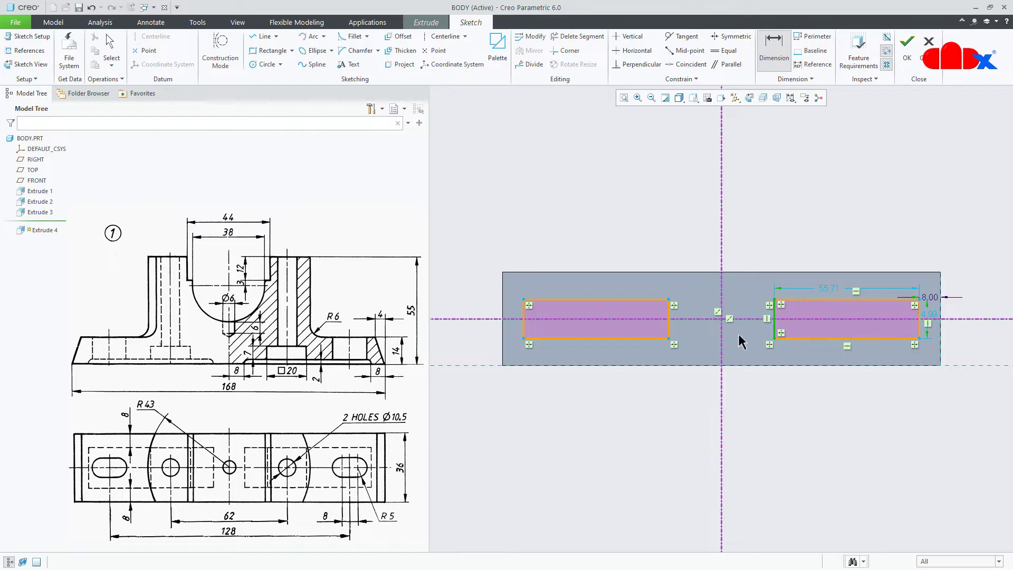
middle_click(741, 343)
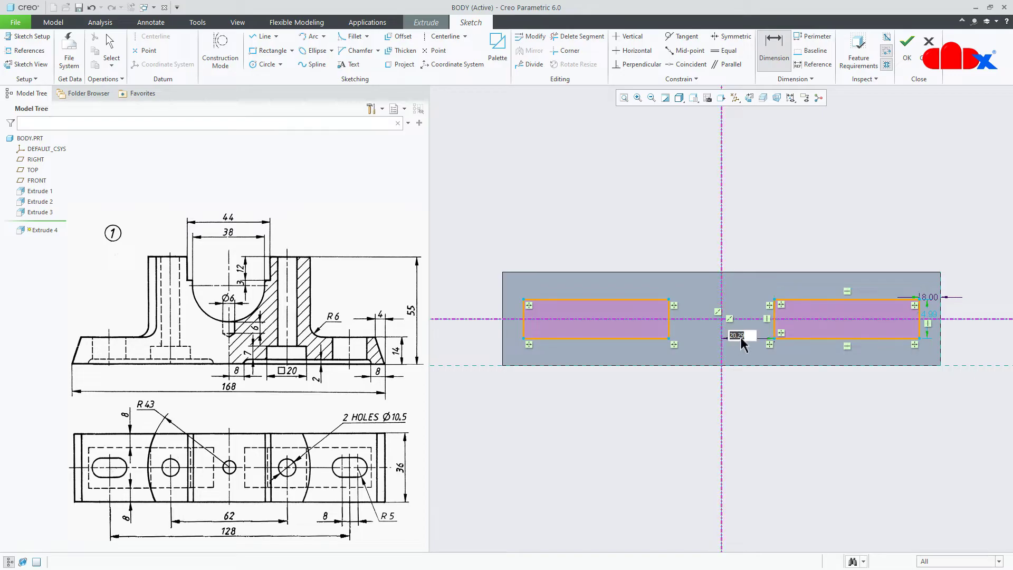
key("Return")
left_click(764, 300)
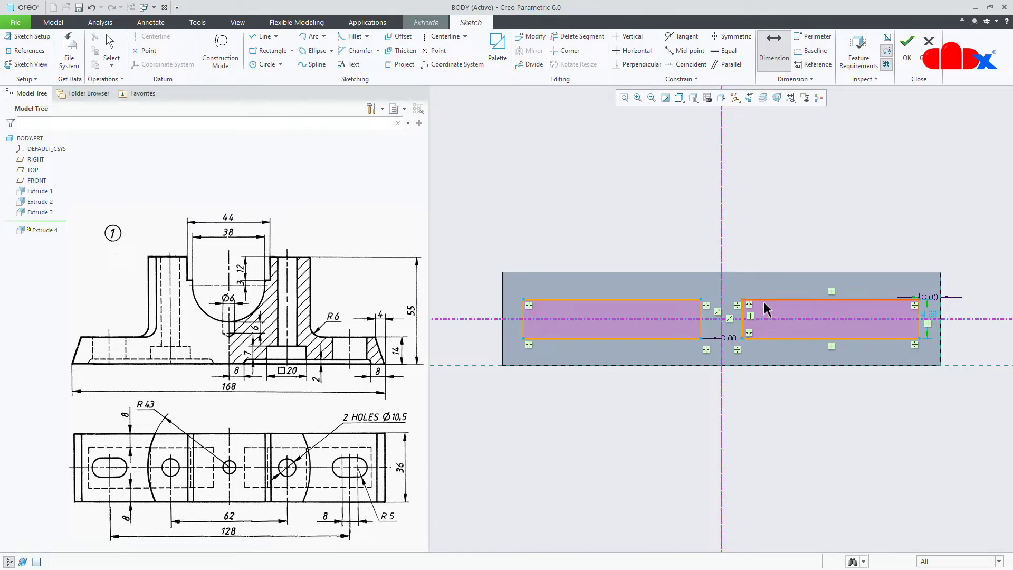
middle_click(778, 289)
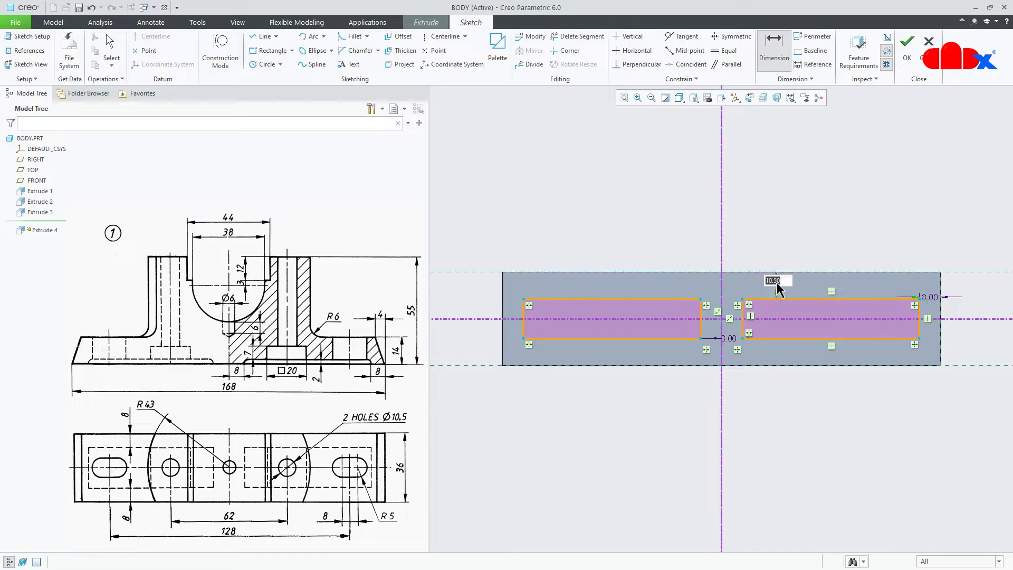
key("Return")
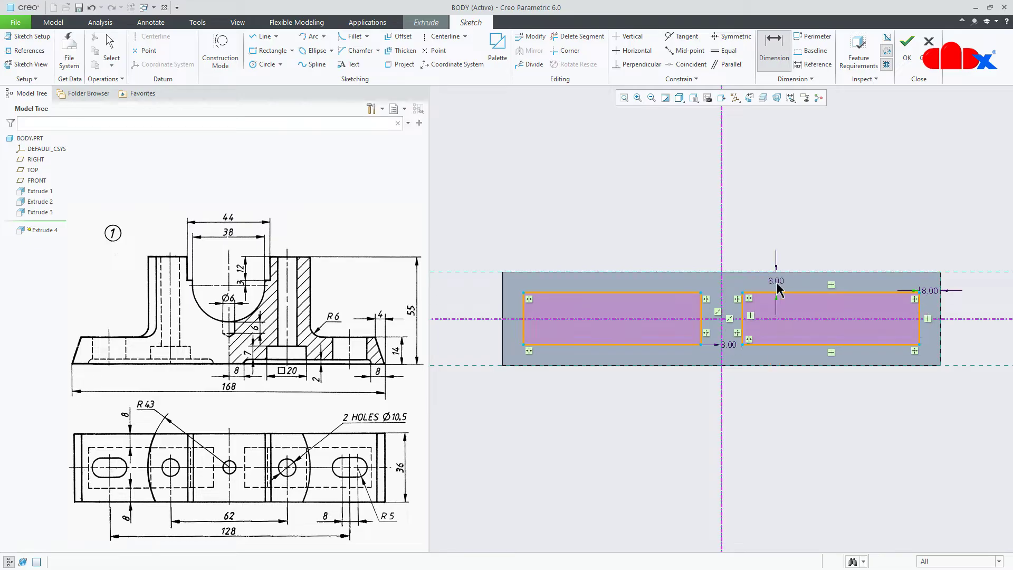
Step: Try to dimension the rectangle's lower long edge from the base's nearest long edge
left_click(774, 344)
middle_click(779, 357)
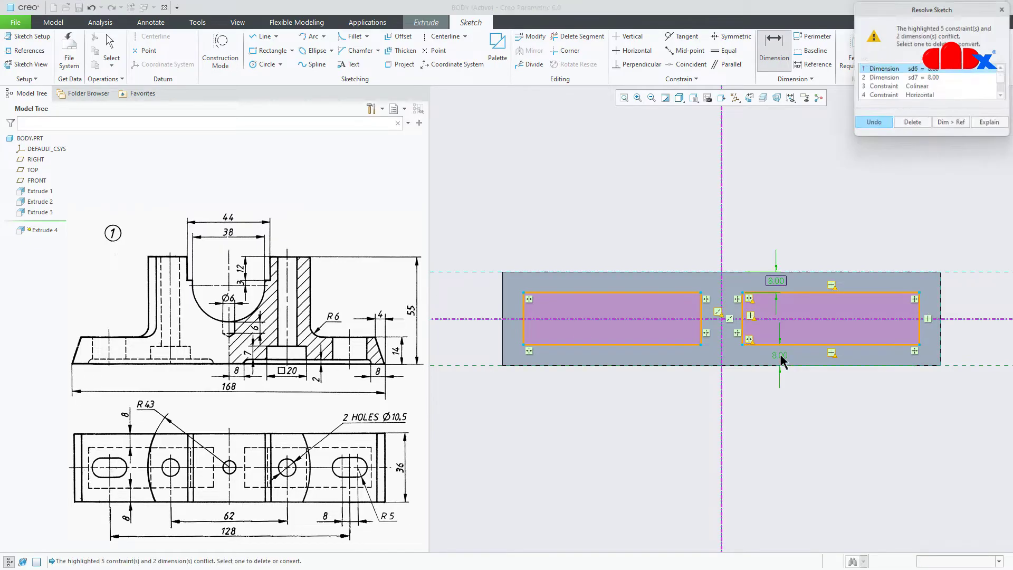
left_click(874, 123)
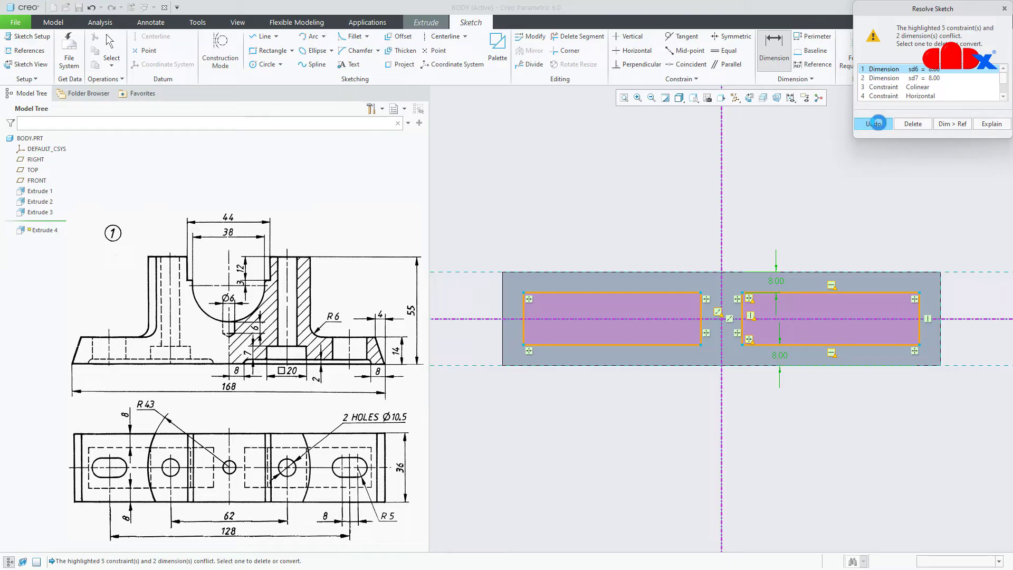
middle_click(786, 419)
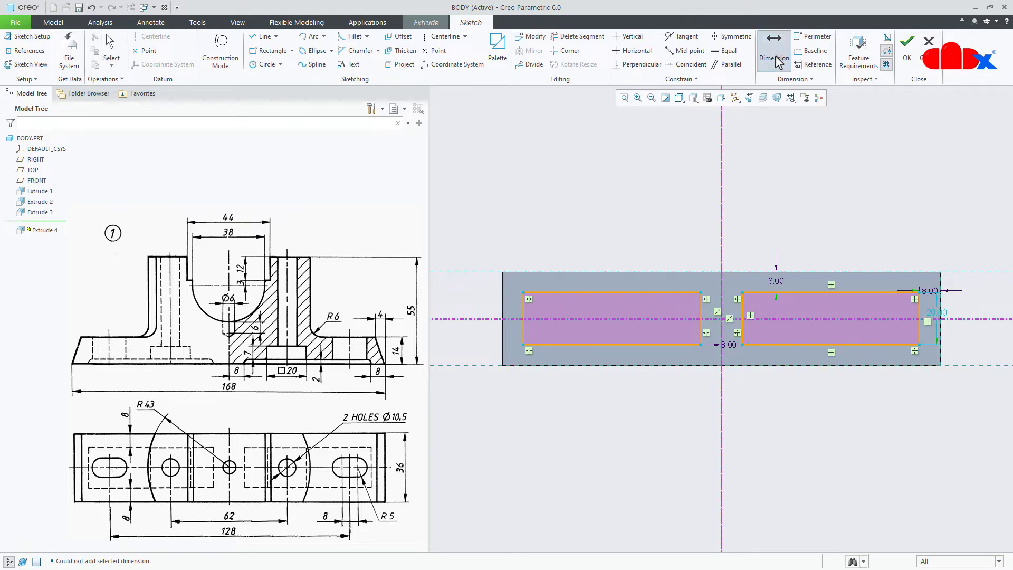
Step: Dimension the rectangle's lower long edge 8 mm from the base's nearest long edge and finish the sketch
left_click(774, 50)
left_click(765, 346)
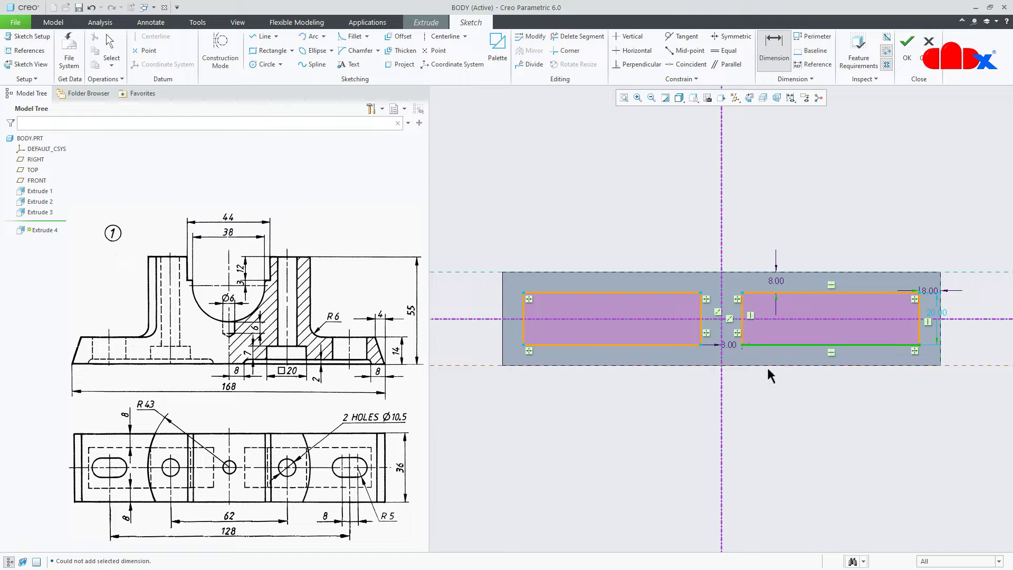
middle_click(774, 353)
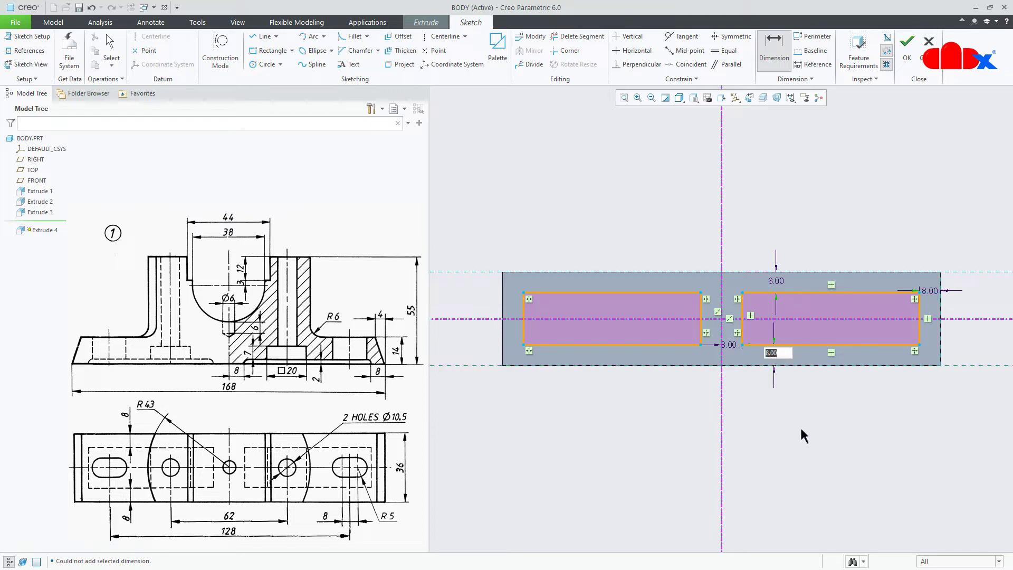
key("Return")
right_click(800, 426)
left_click(826, 505)
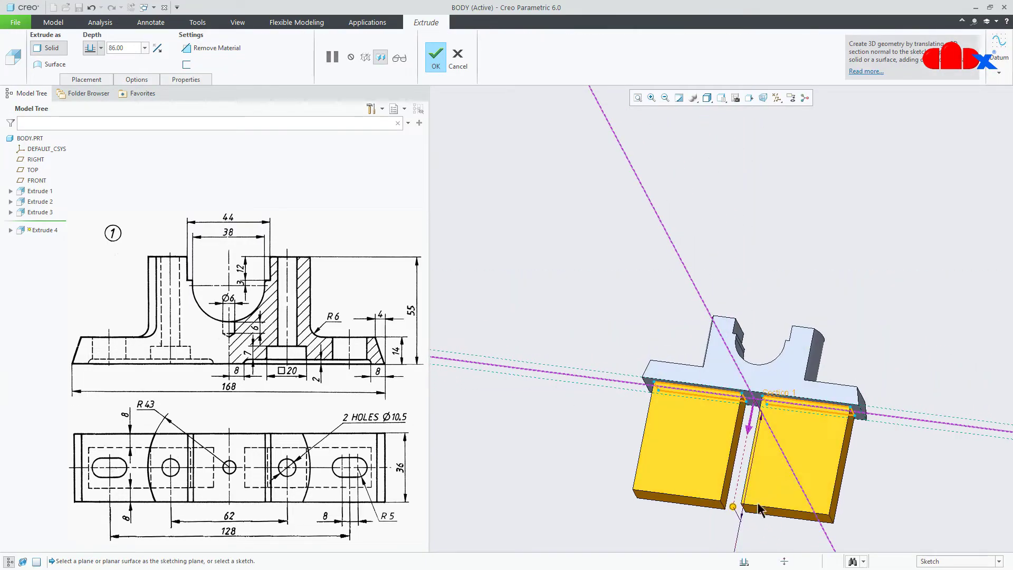
Step: Extrude the two rectangles 2 mm into the base as a cut that removes material and complete the feature
scroll(755, 467, "down", 3)
double_click(771, 540)
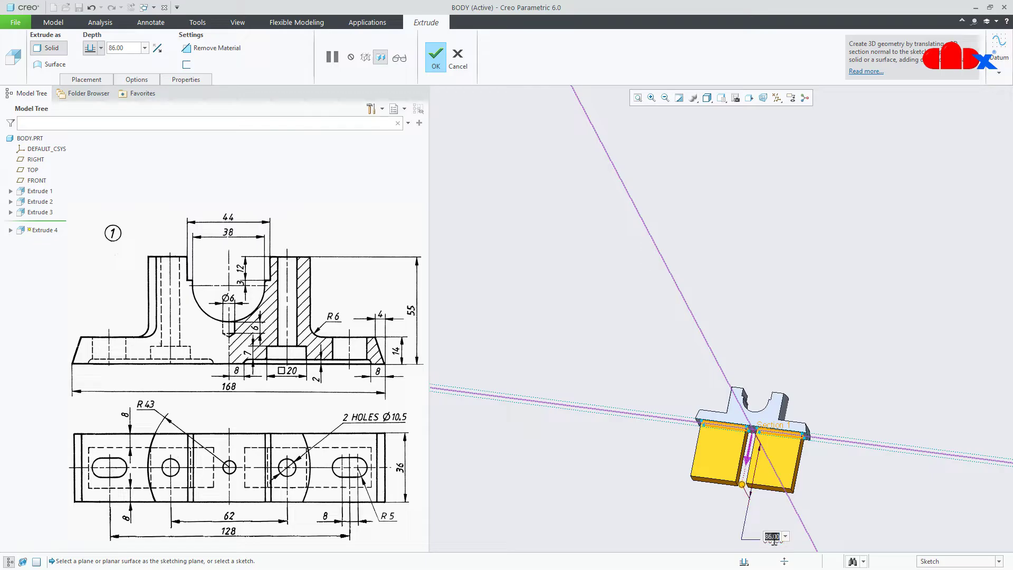
type("2")
key("Return")
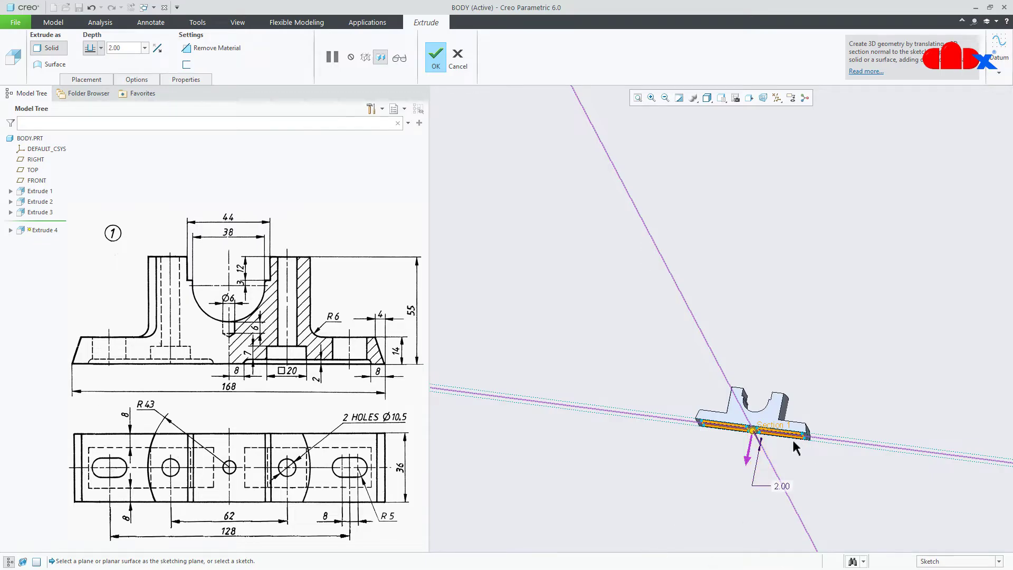
scroll(793, 441, "up", 5)
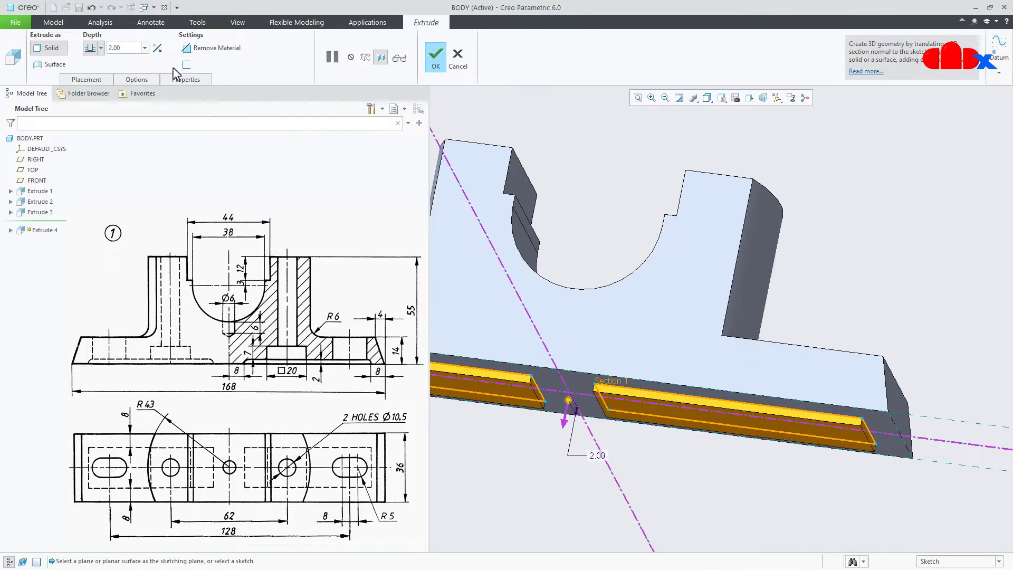
left_click(157, 49)
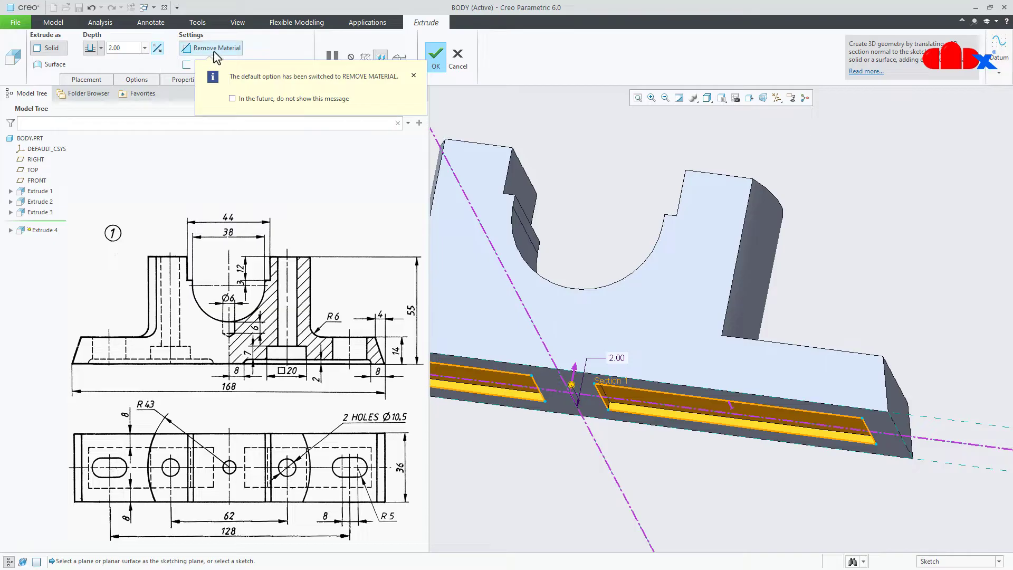
middle_click(789, 256)
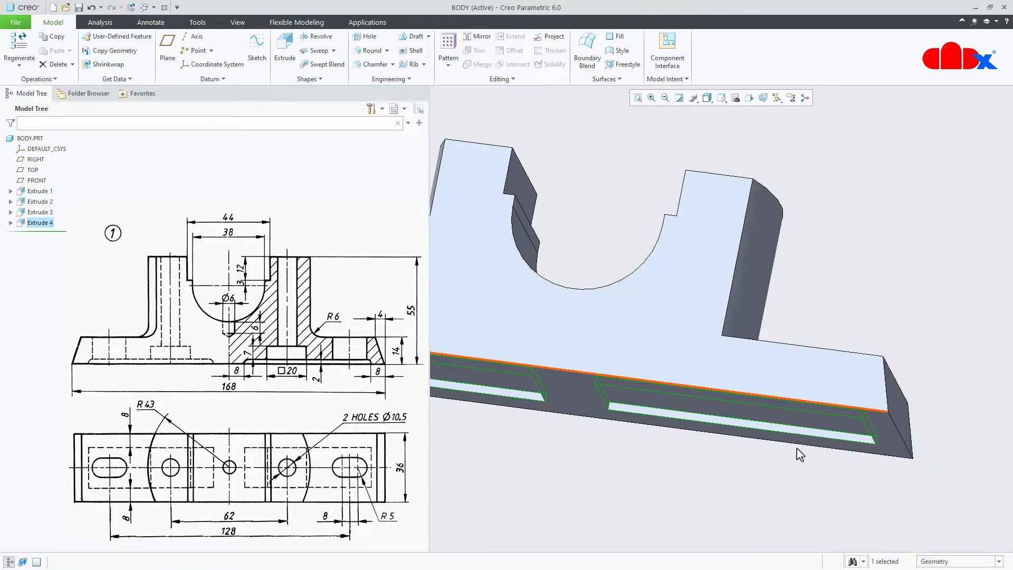
Step: Start an extrude sketch on the floor of one underside pocket and view the sketch plane straight on
scroll(776, 390, "down", 3)
middle_click_drag(625, 407, 626, 406)
key("ctrl+d")
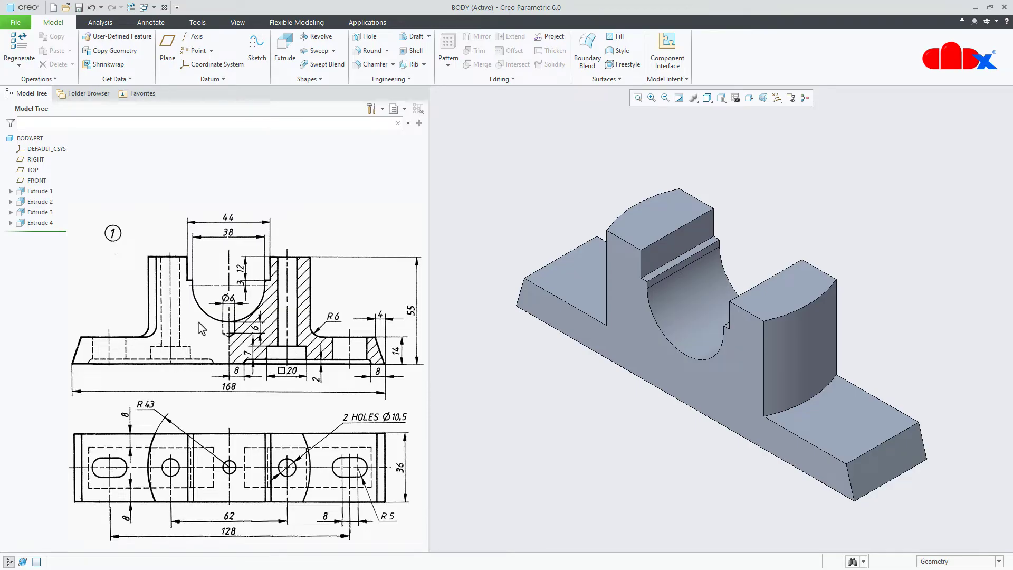
left_click(284, 47)
middle_click_drag(606, 346, 749, 289)
left_click(741, 441)
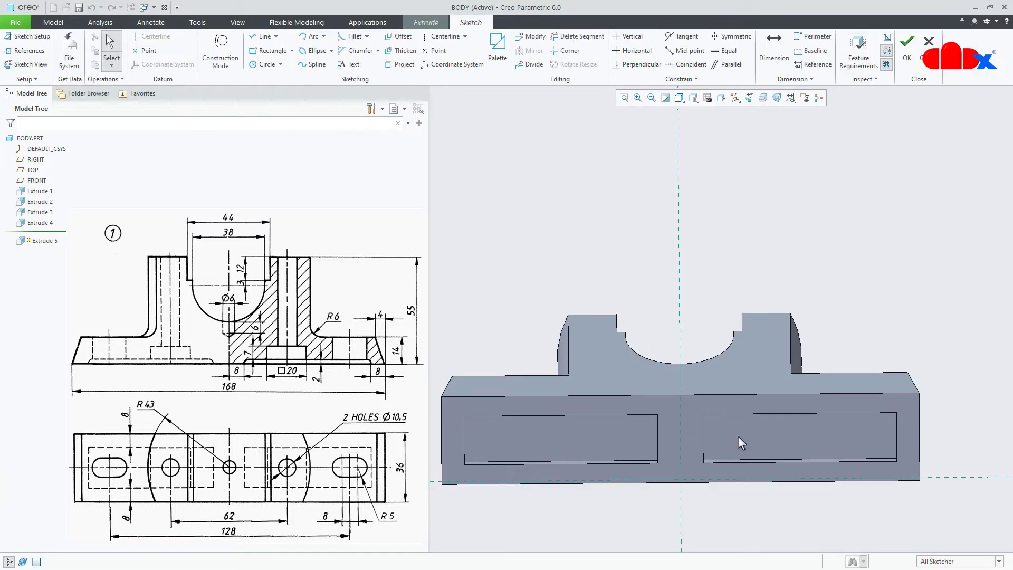
left_click(749, 98)
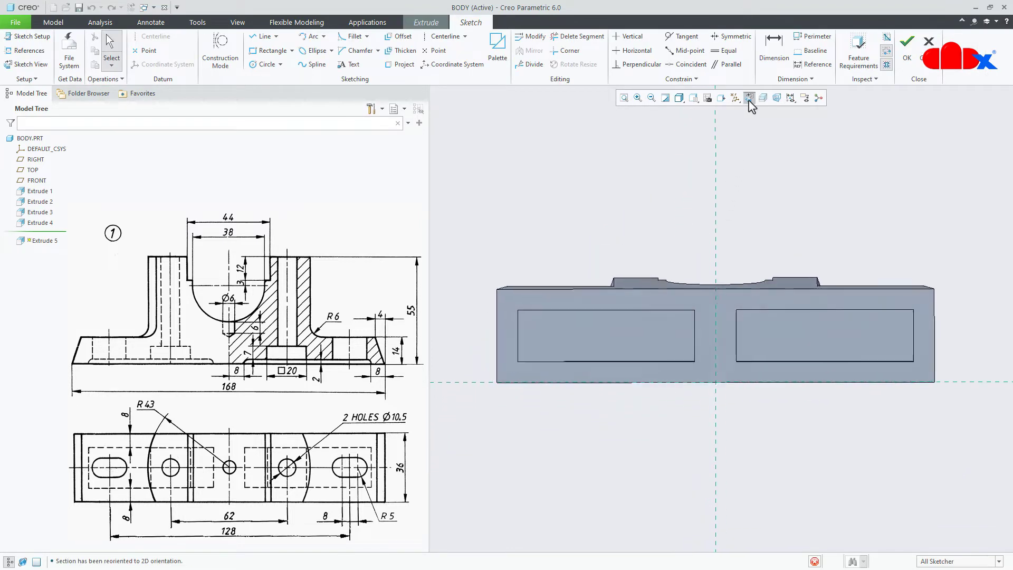
Step: Add the pocket's two long edges as sketch references and draw a vertical centerline through the middle of the base
left_click(25, 50)
left_click(806, 293)
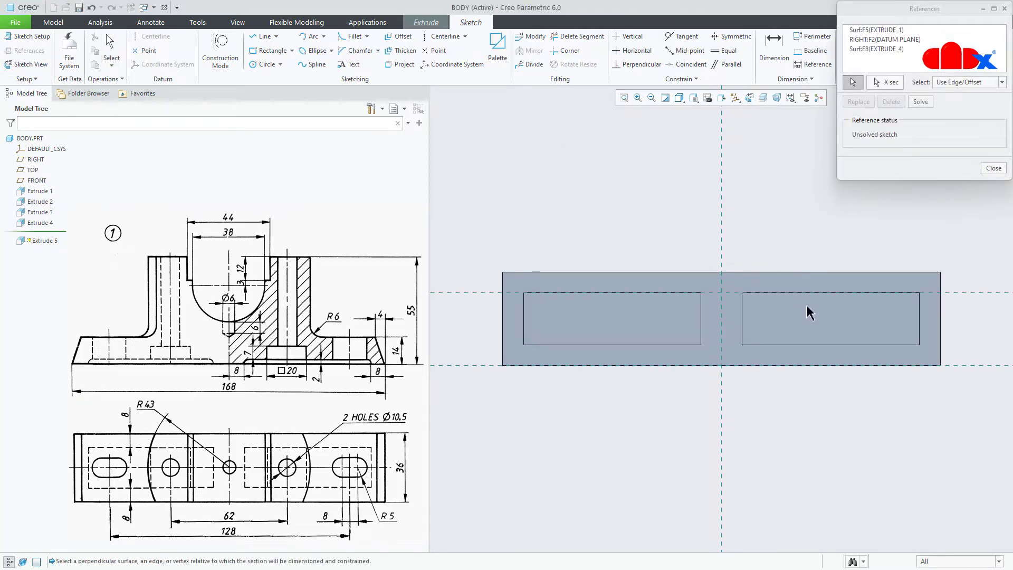
left_click(806, 345)
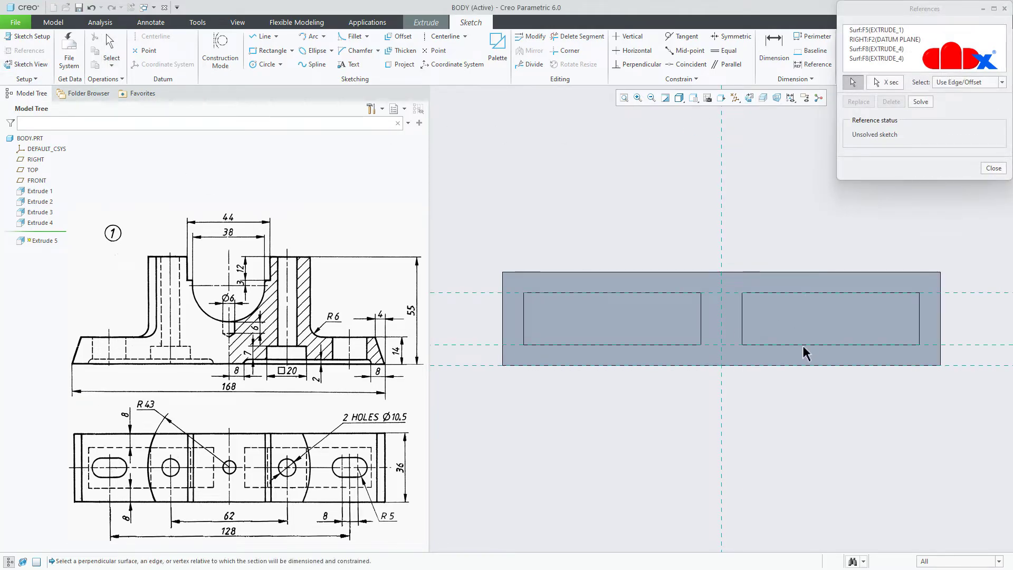
middle_click(797, 412)
right_click(797, 413)
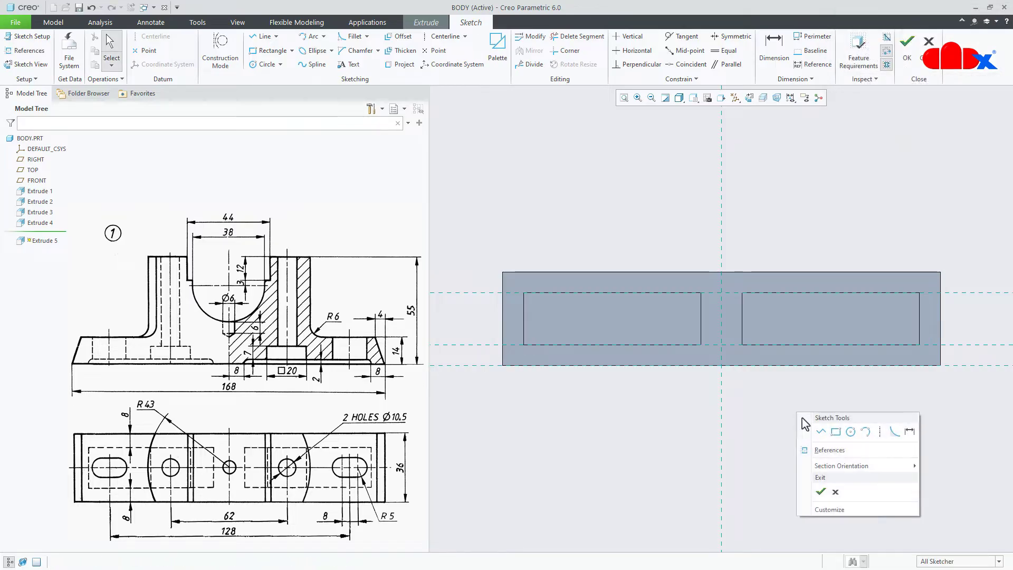
left_click(881, 431)
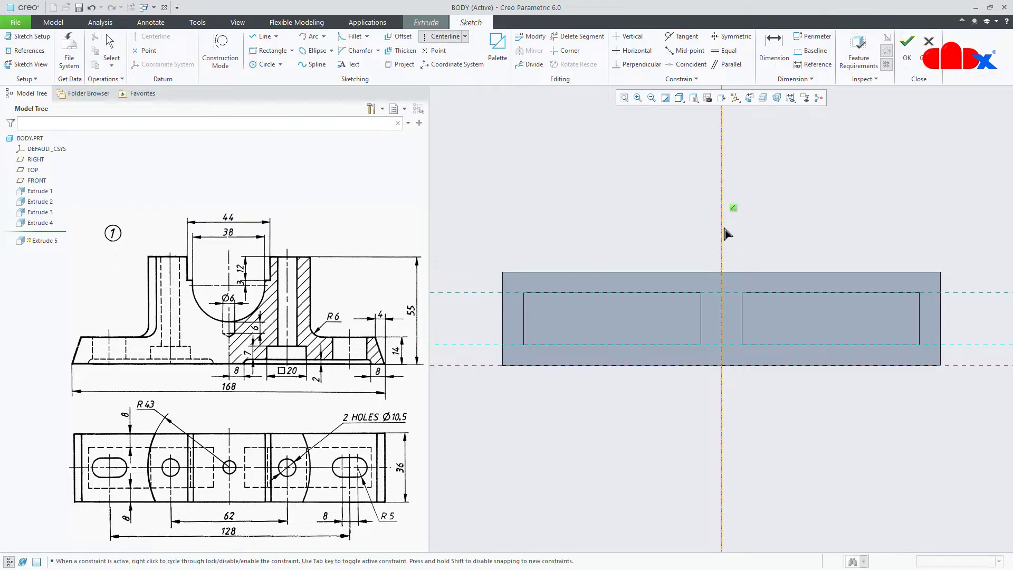
left_click(725, 233)
middle_click(821, 236)
Step: Sketch a rectangle about 24 mm wide between the pocket's long edges and mirror it about the vertical centerline
right_click(821, 233)
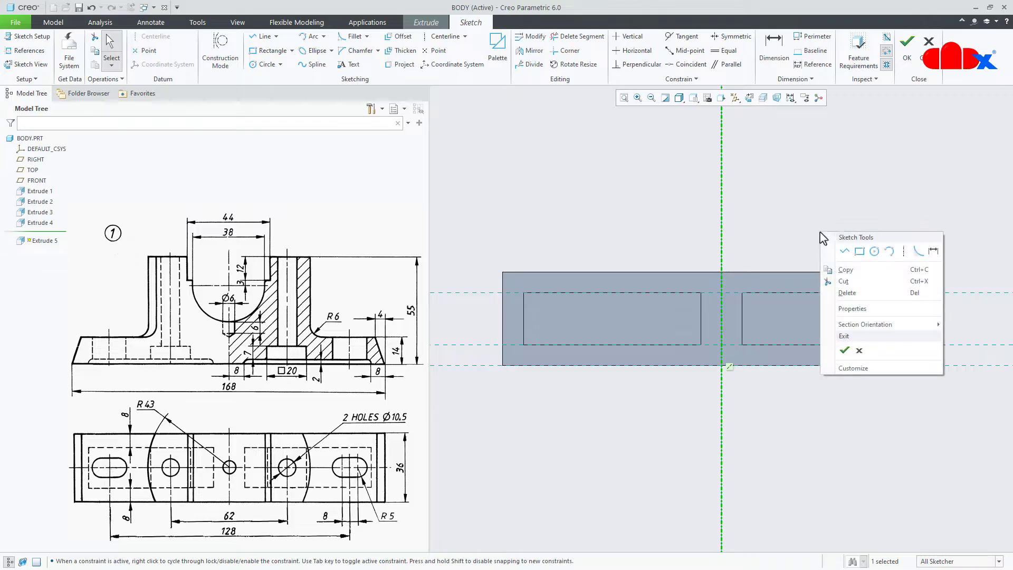
left_click(858, 252)
left_click(790, 293)
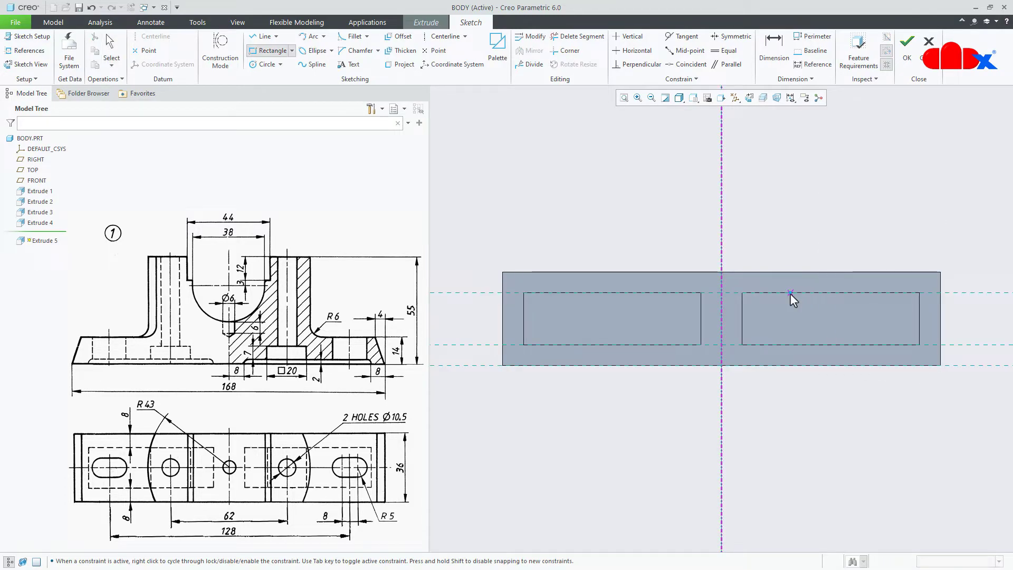
left_click(852, 346)
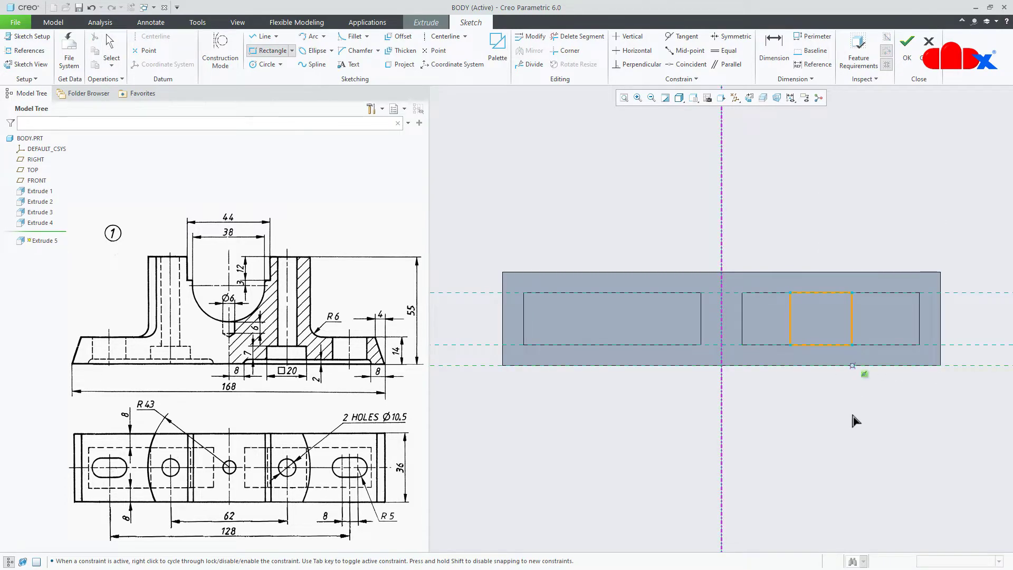
middle_click(847, 447)
left_click(529, 50)
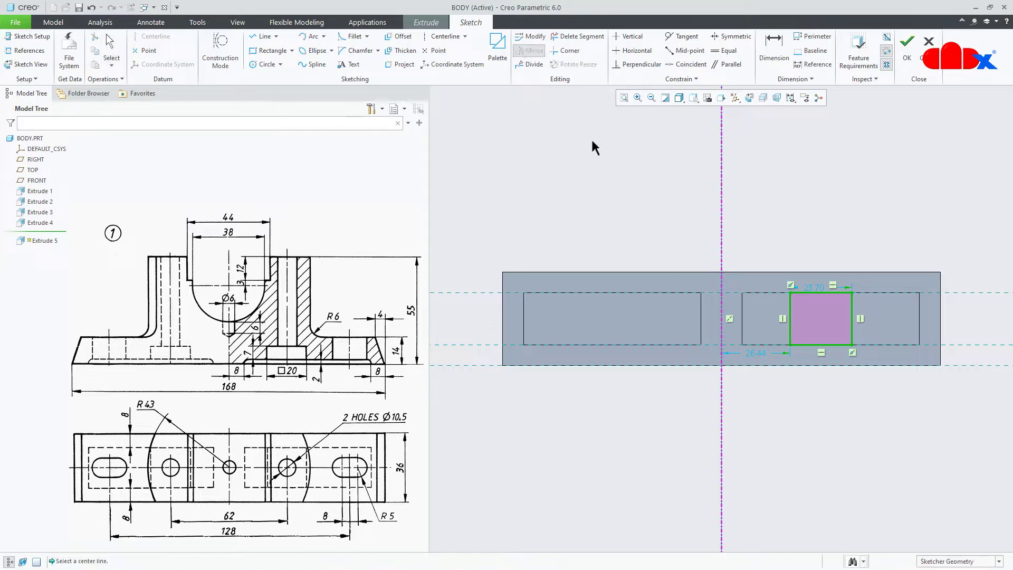
left_click(721, 197)
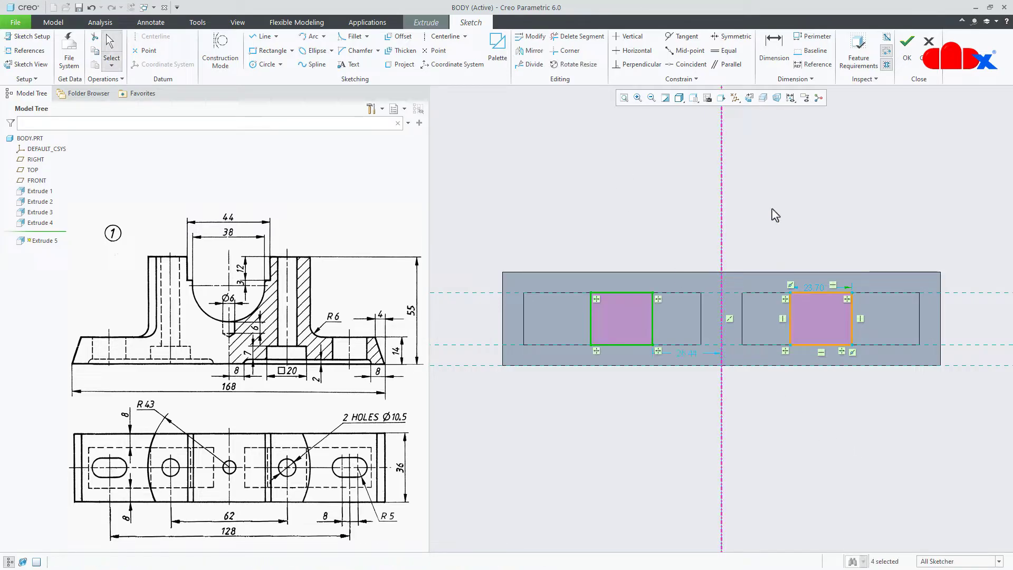
Step: Dimension the rectangle's width as 20 mm to make it square
right_click(775, 214)
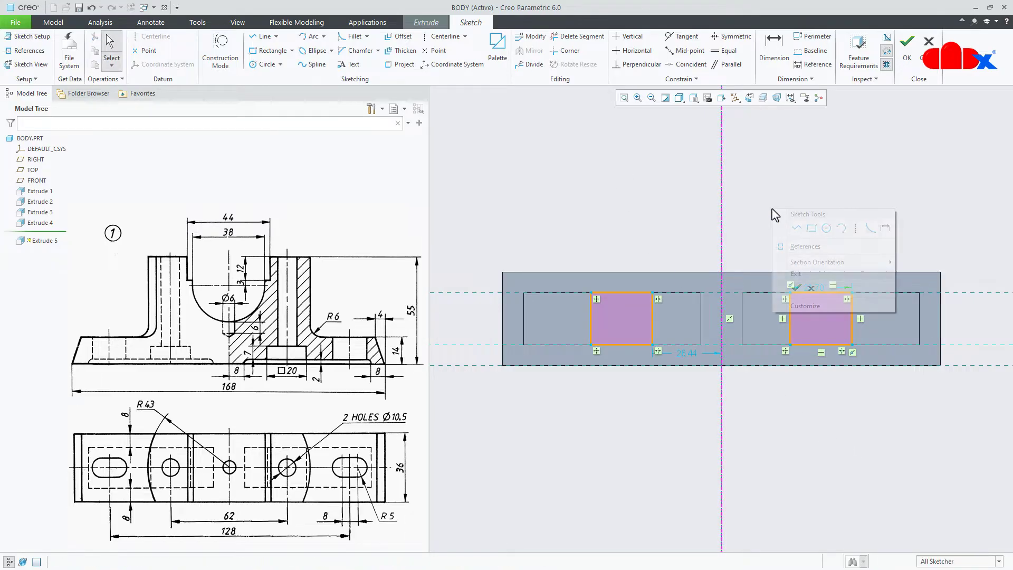
left_click(884, 229)
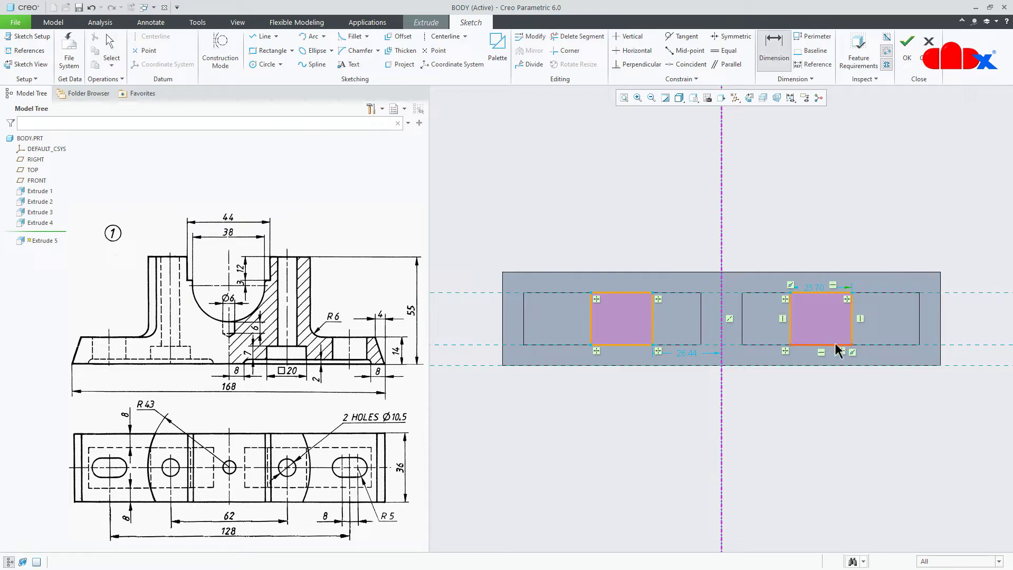
middle_click(827, 386)
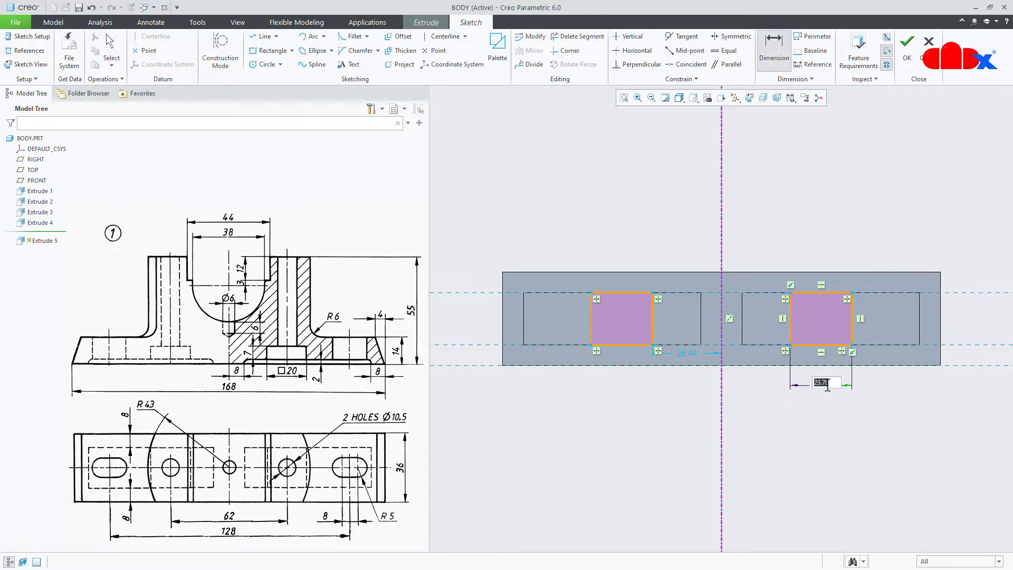
key("Return")
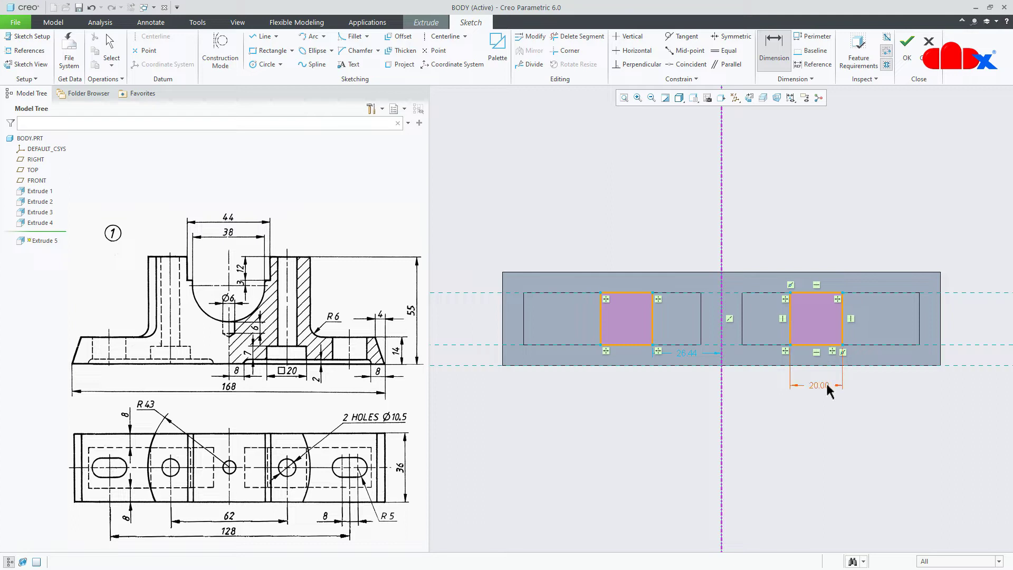
middle_click(823, 425)
Step: Draw vertical centerlines through the midpoints of both squares
right_click(824, 427)
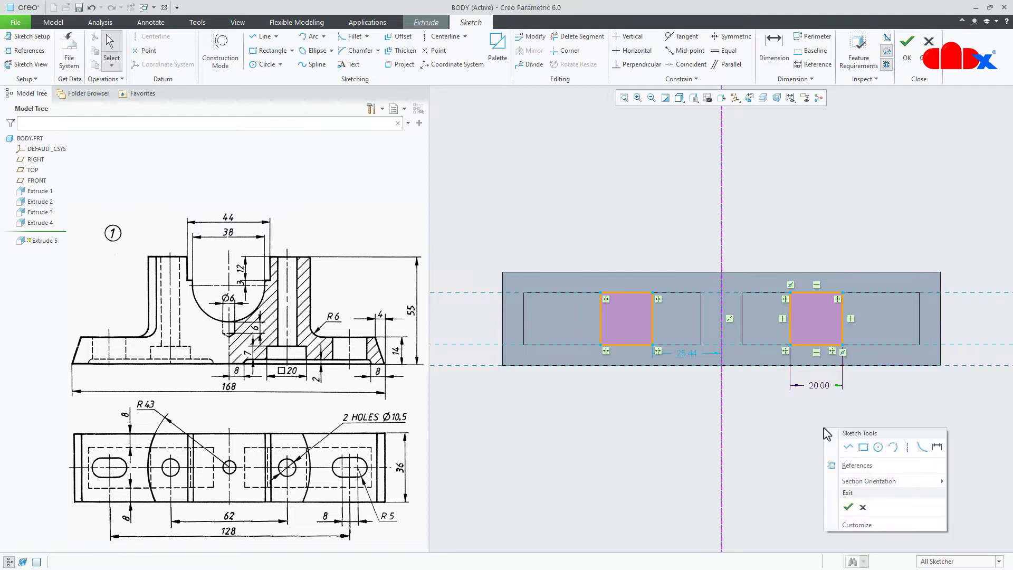
left_click(907, 447)
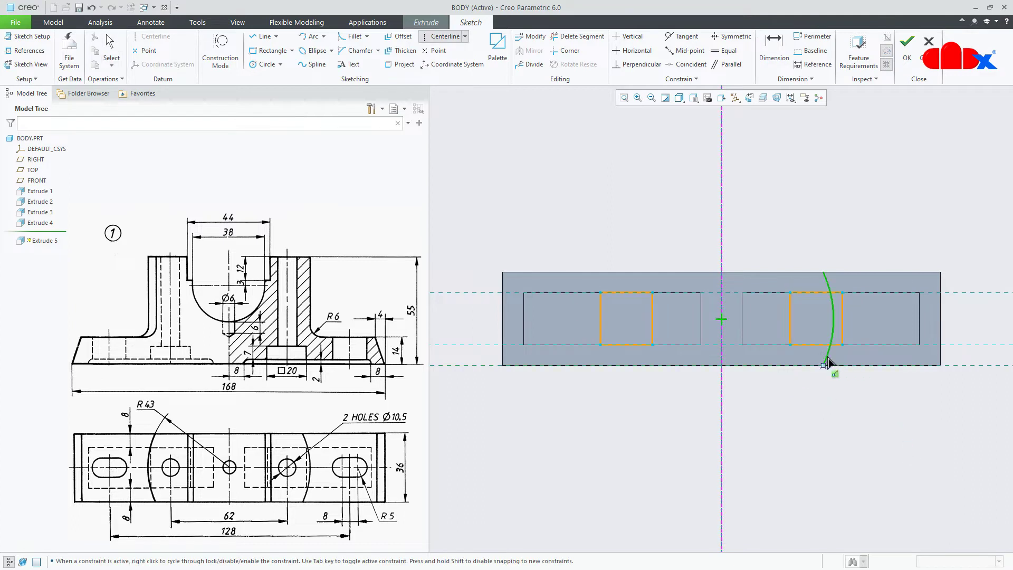
left_click(816, 345)
left_click(819, 389)
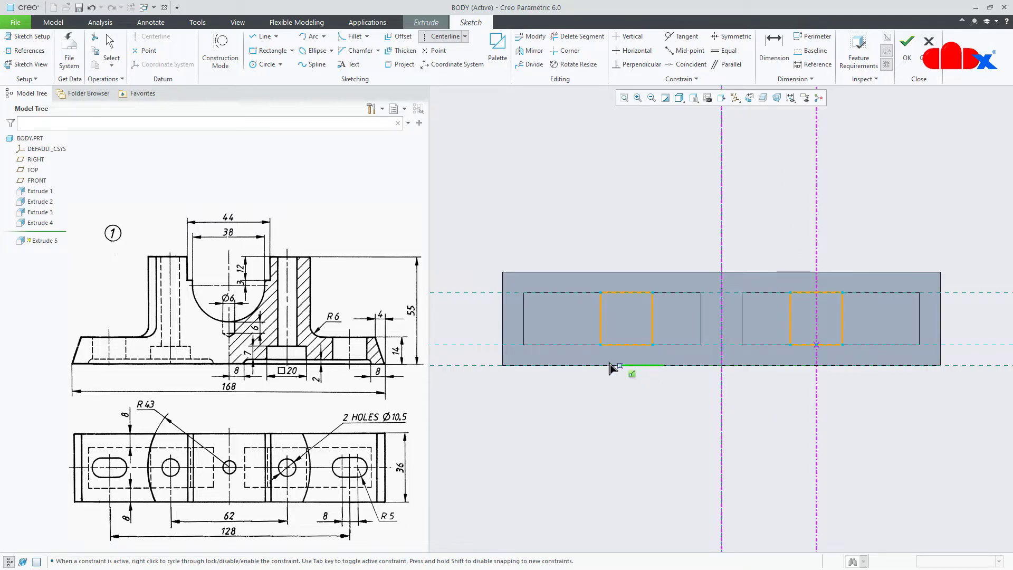
left_click(627, 345)
left_click(628, 403)
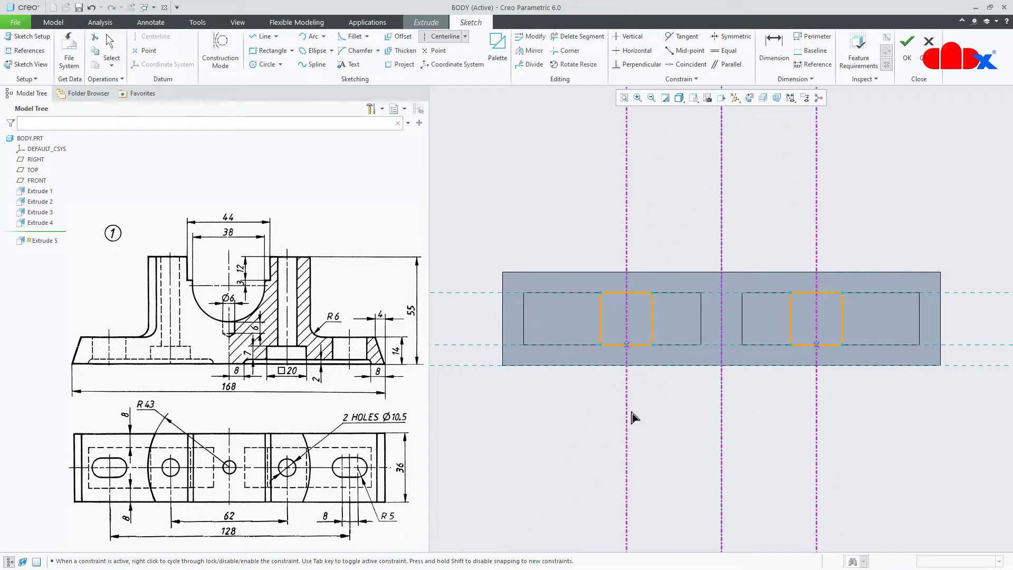
middle_click(651, 444)
Step: Dimension the distance between the two squares' centerlines as 62 mm
right_click(652, 442)
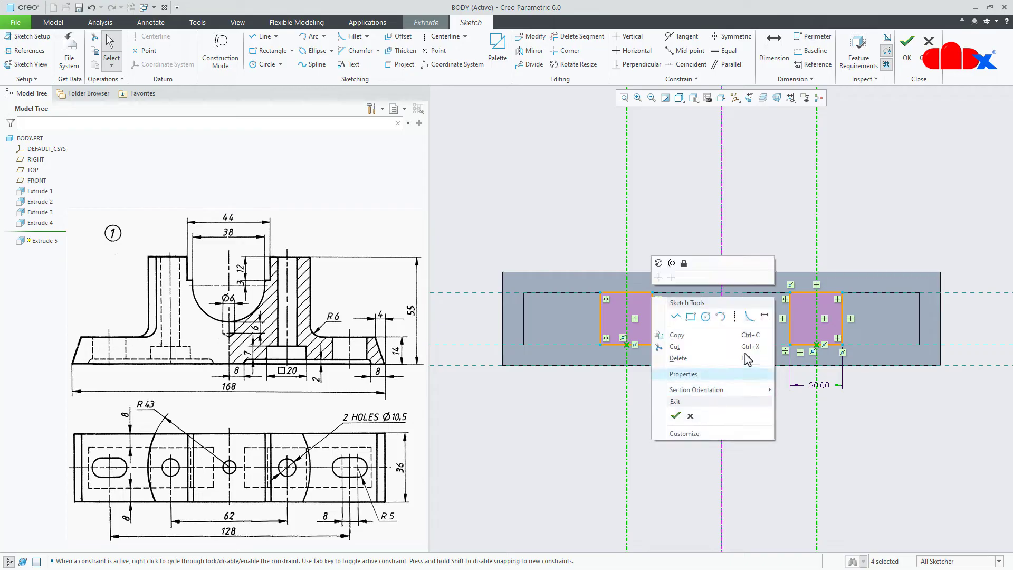
left_click(765, 317)
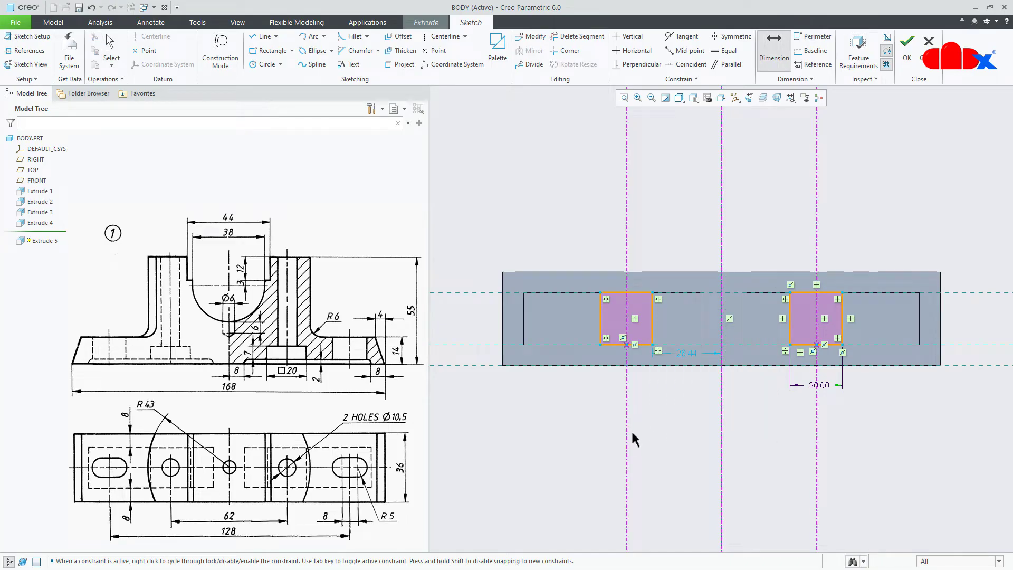
left_click(818, 445)
middle_click(755, 441)
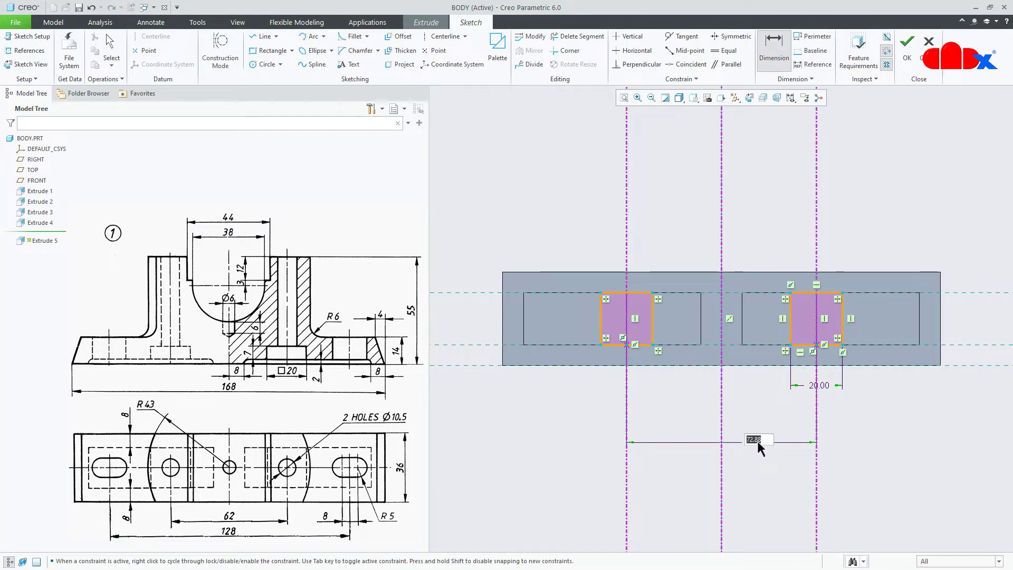
key("Return")
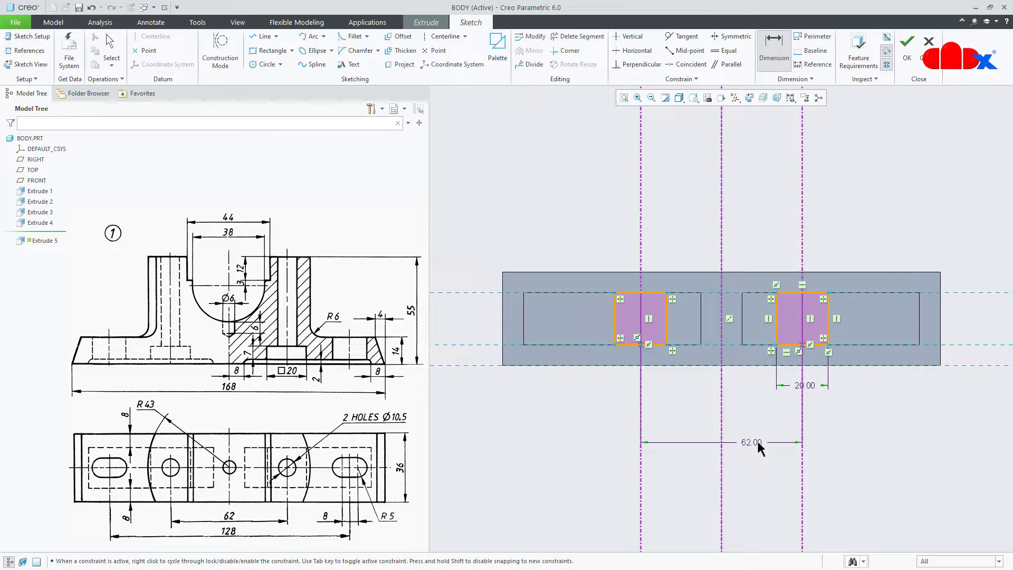
Step: Finish the sketch and extrude both squares 7 mm into the underside as a material-removing cut
middle_click(859, 454)
right_click(859, 455)
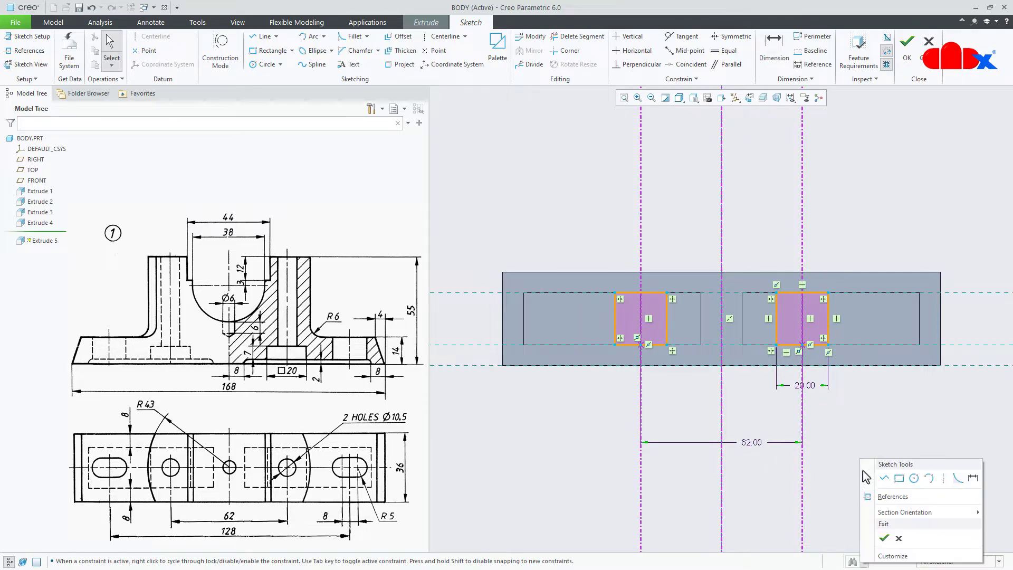
left_click(881, 538)
middle_click_drag(842, 409, 832, 475)
scroll(838, 390, "up", 3)
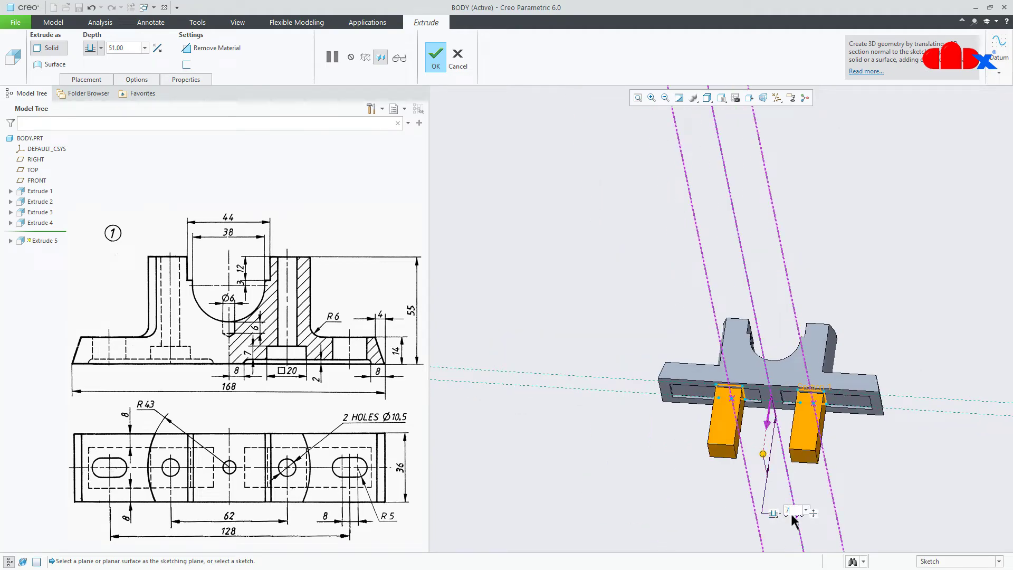
key("Return")
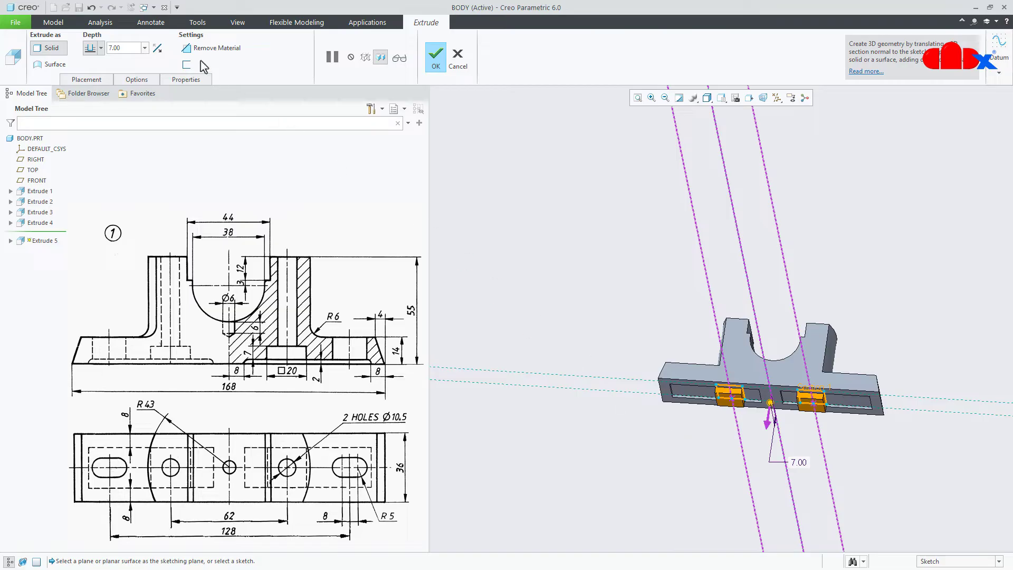
left_click(156, 48)
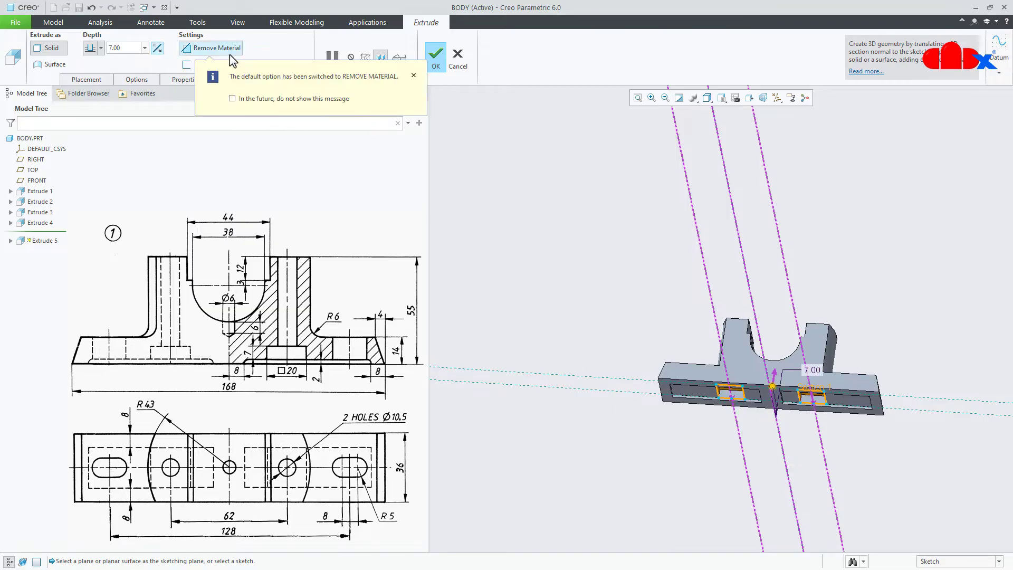
left_click(436, 54)
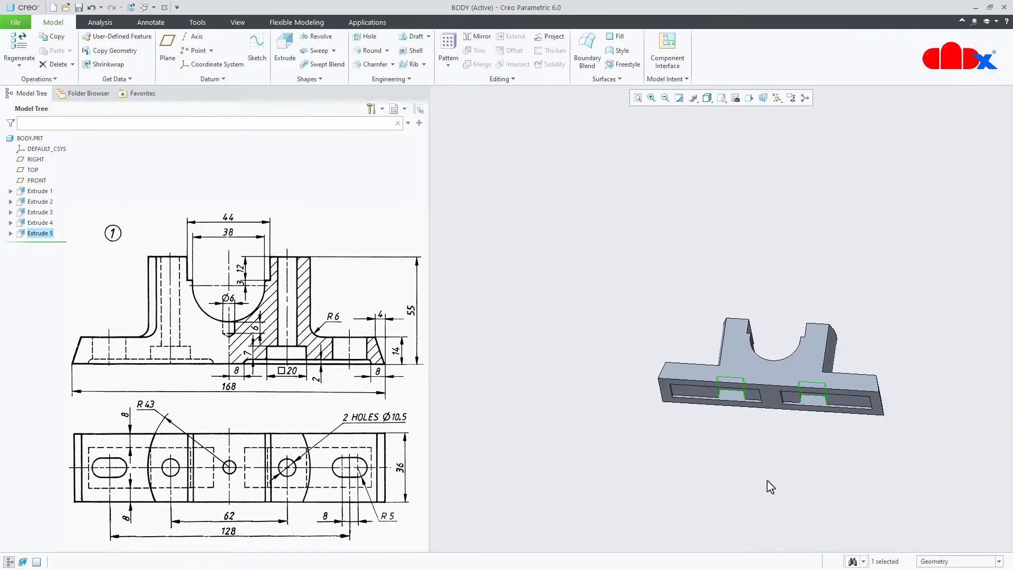
Step: Start a new extrude sketch on the floor of a square recess in the underside, viewed square-on
scroll(751, 398, "up", 5)
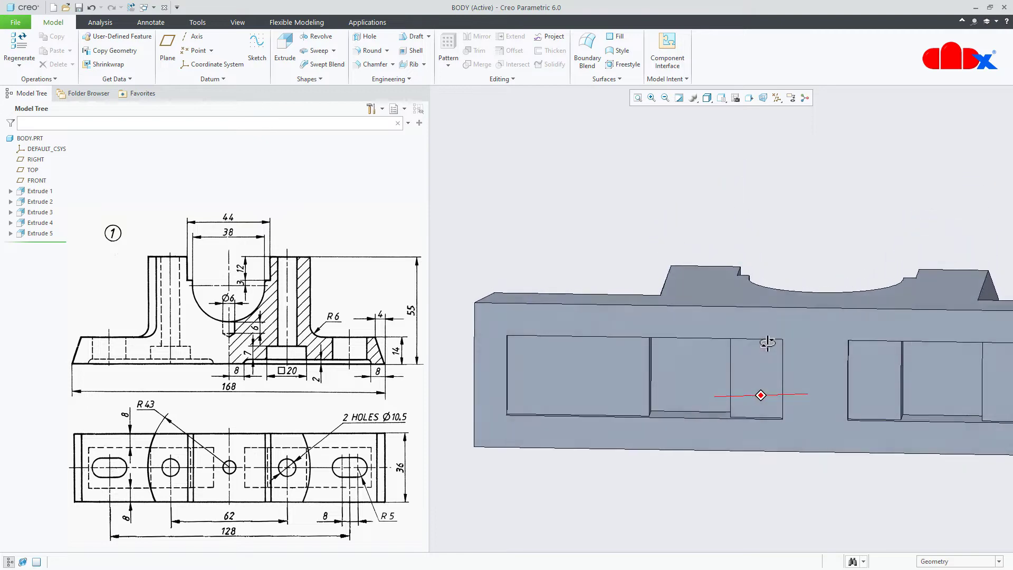
middle_click_drag(764, 353, 744, 472)
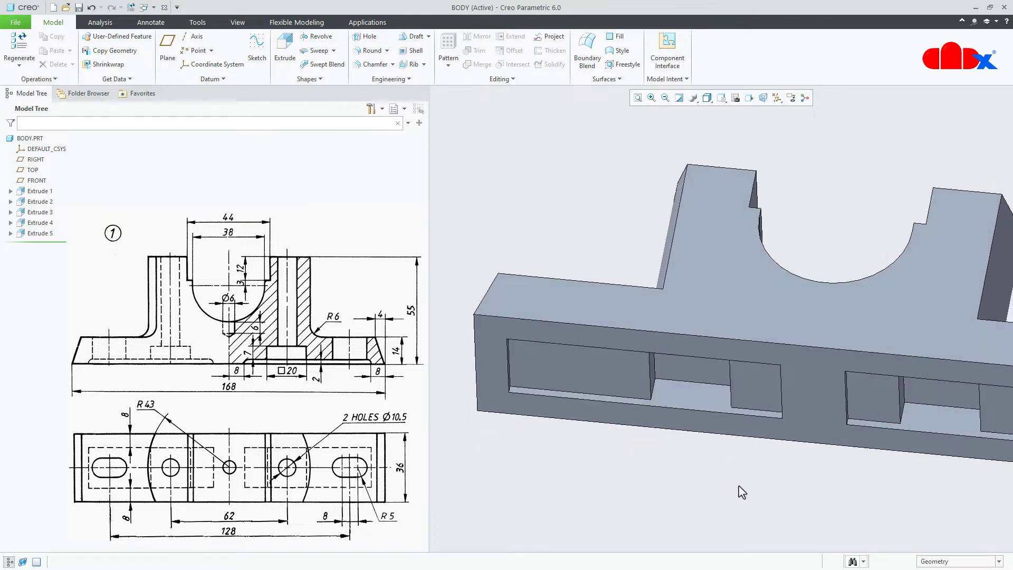
key("ctrl+d")
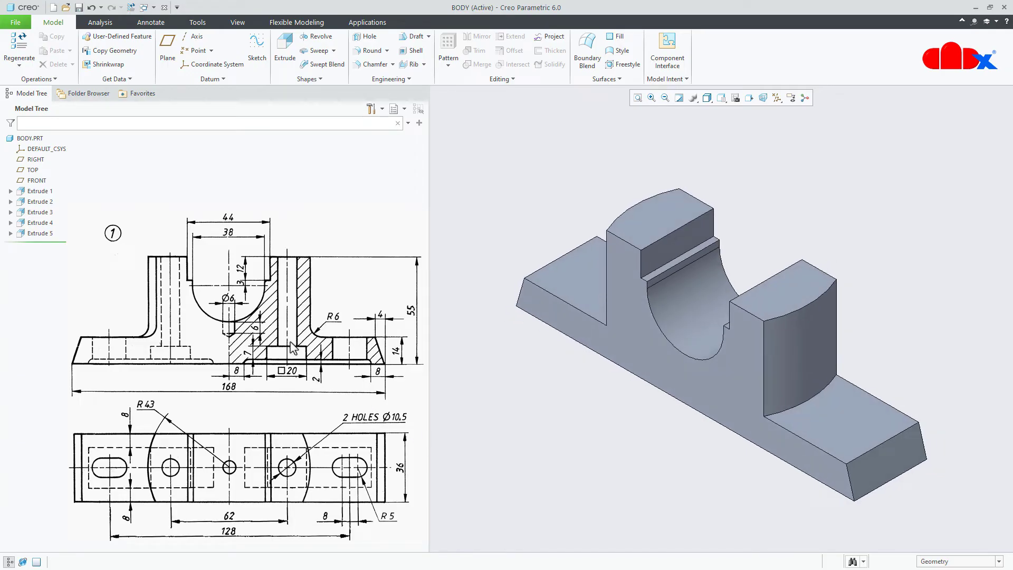
left_click(285, 46)
mouse_move(681, 338)
middle_mouse_down()
mouse_move(723, 267)
mouse_move(726, 227)
middle_mouse_up()
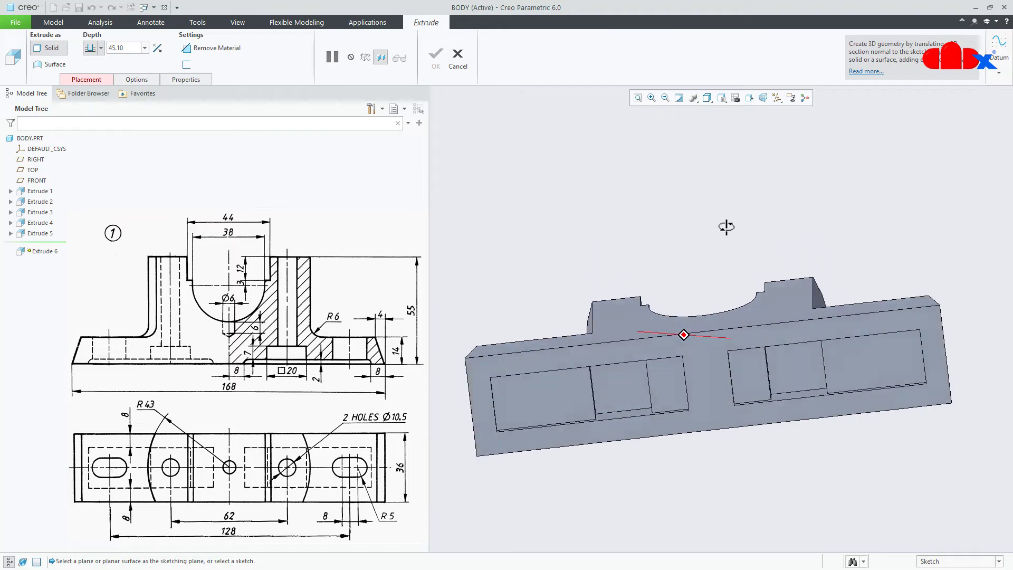
left_click(790, 362)
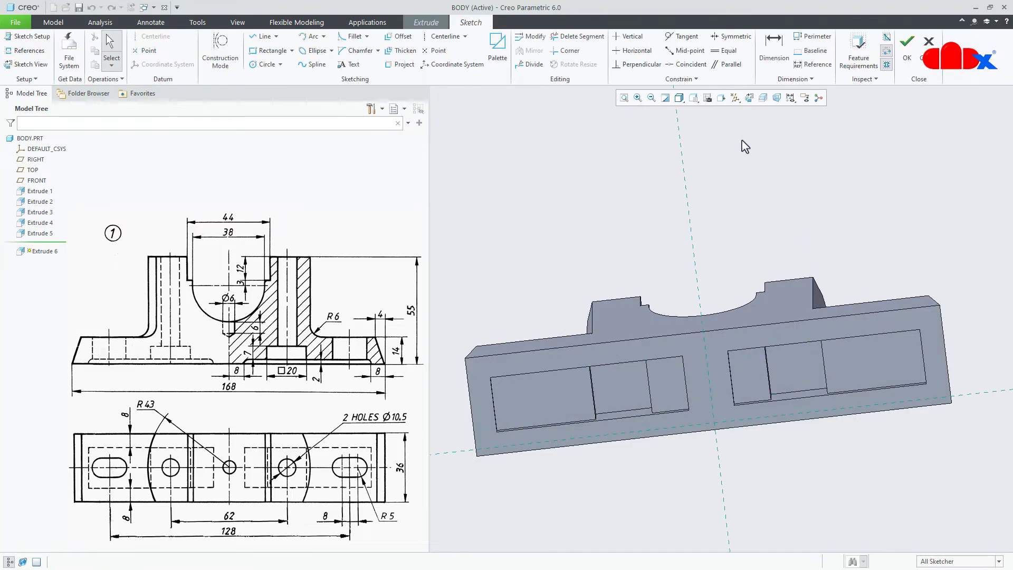
left_click(750, 100)
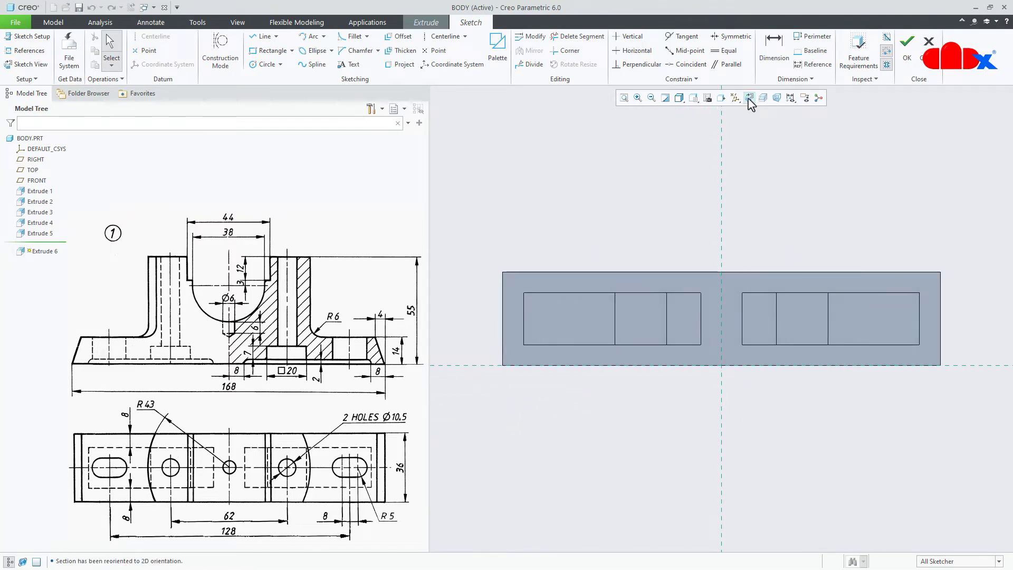
Step: Add one long-side floor edge of each square recess as a sketch reference
left_click(27, 51)
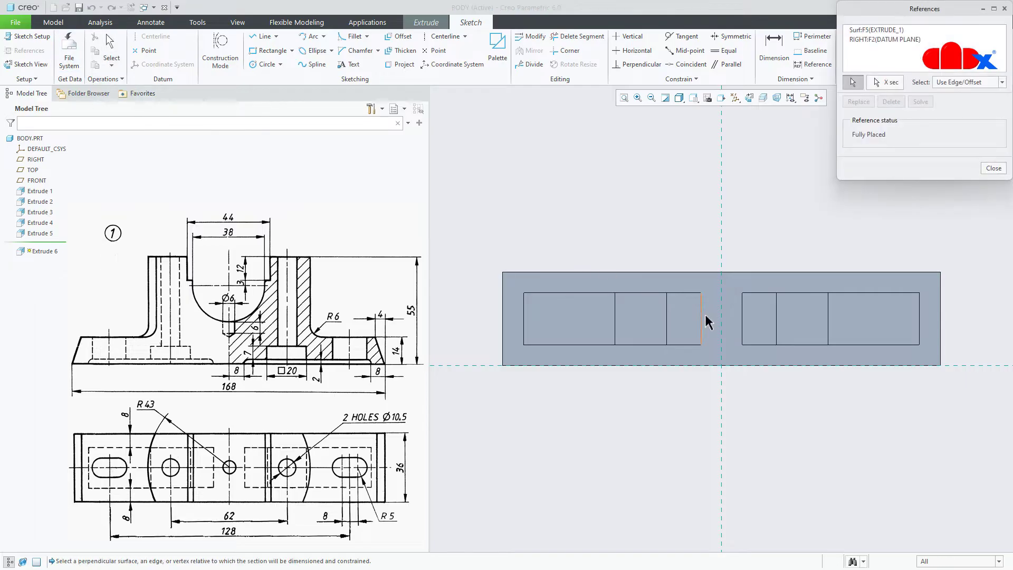
middle_click_drag(708, 322, 700, 316)
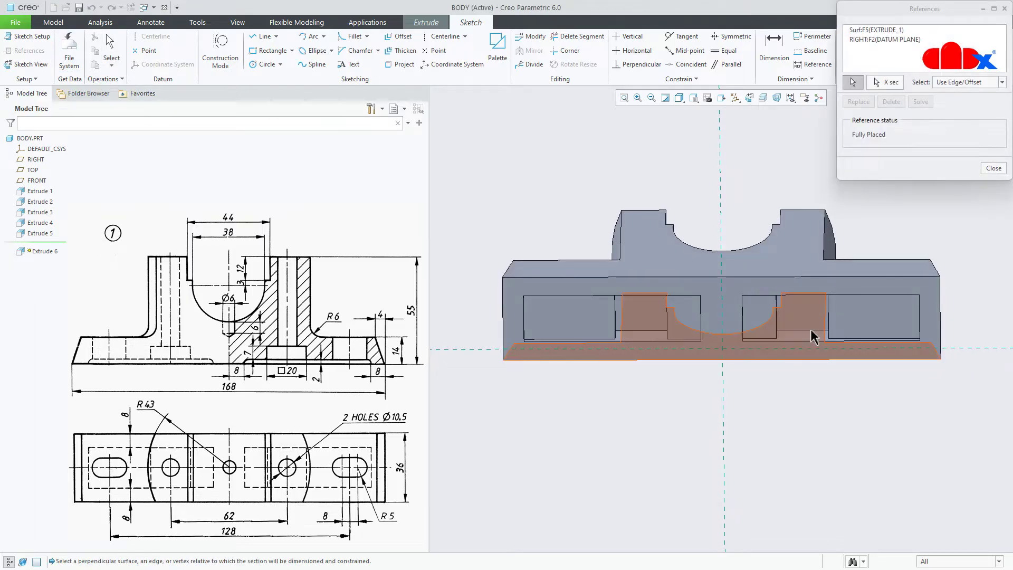
left_click(807, 331)
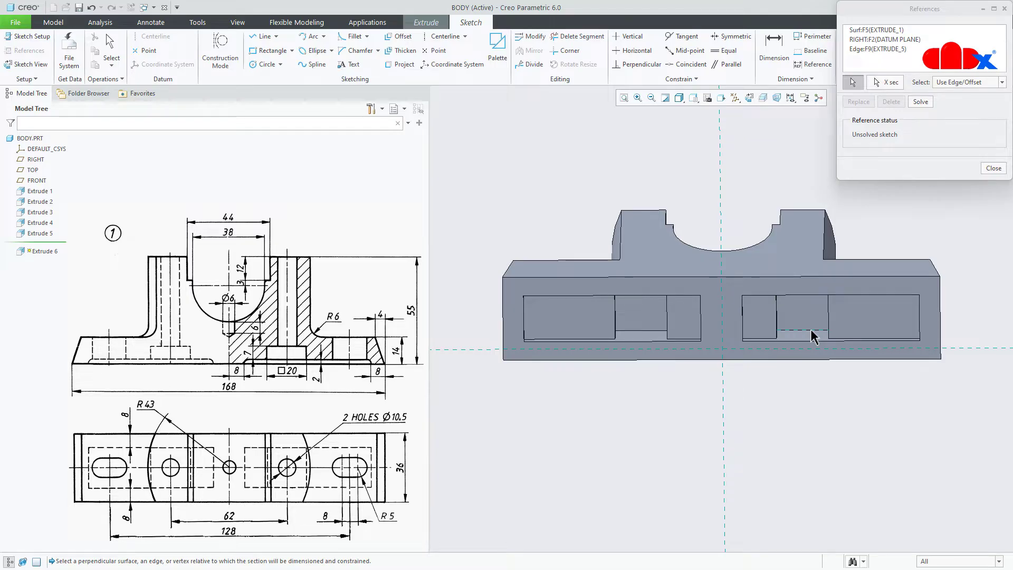
left_click(636, 331)
middle_click(789, 408)
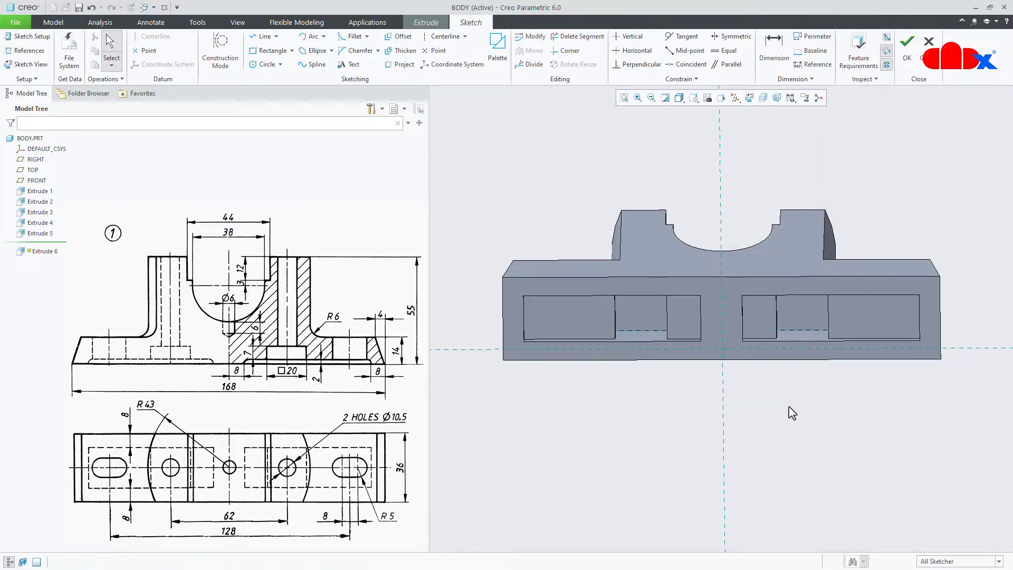
left_click(749, 98)
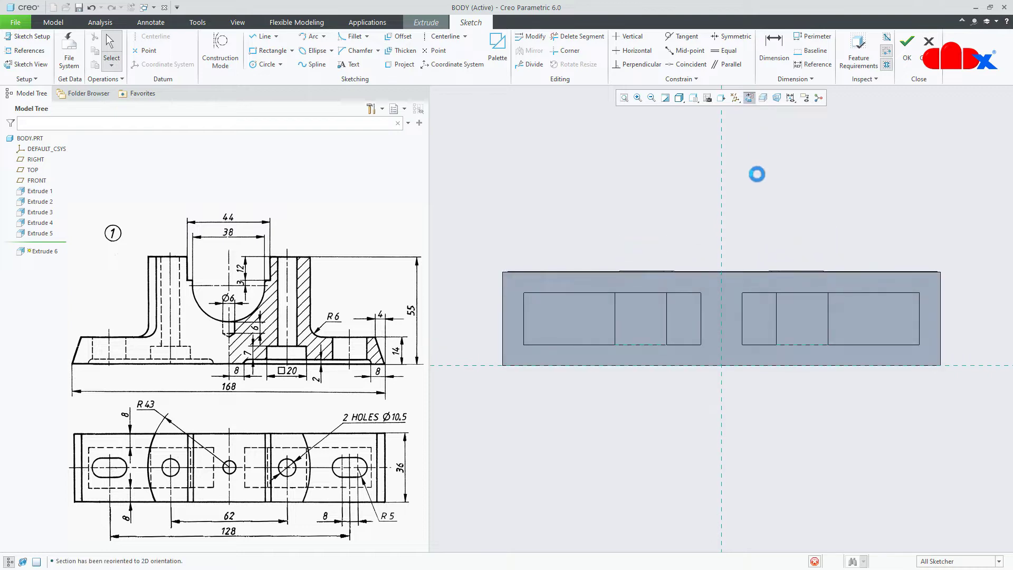
Step: Draw vertical centerlines through the midpoints of both recess reference edges and along the body's central vertical reference
right_click(760, 181)
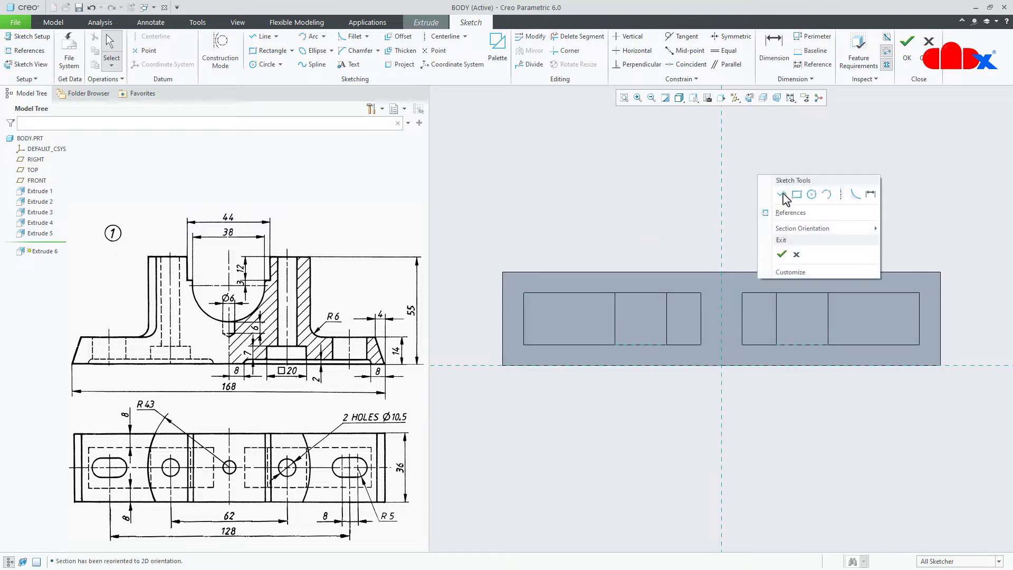
left_click(845, 200)
left_click(805, 349)
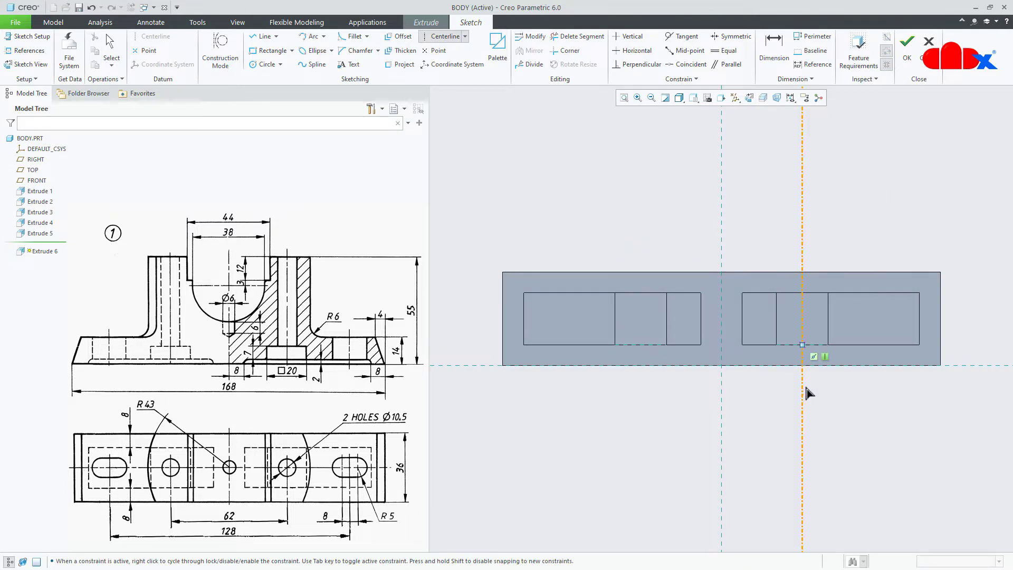
left_click(805, 389)
left_click(727, 340)
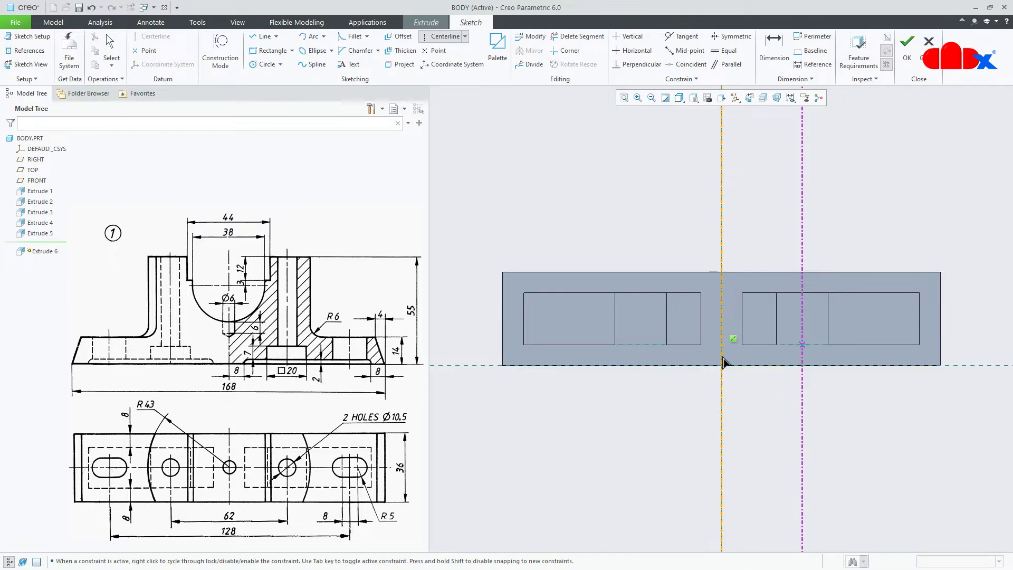
left_click(726, 369)
left_click(642, 347)
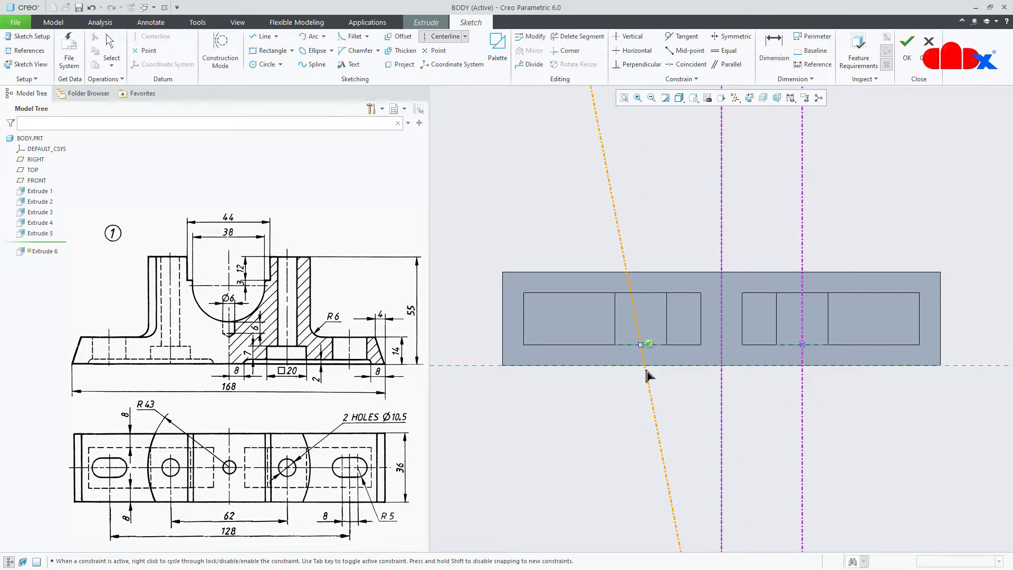
left_click(642, 406)
middle_click(844, 438)
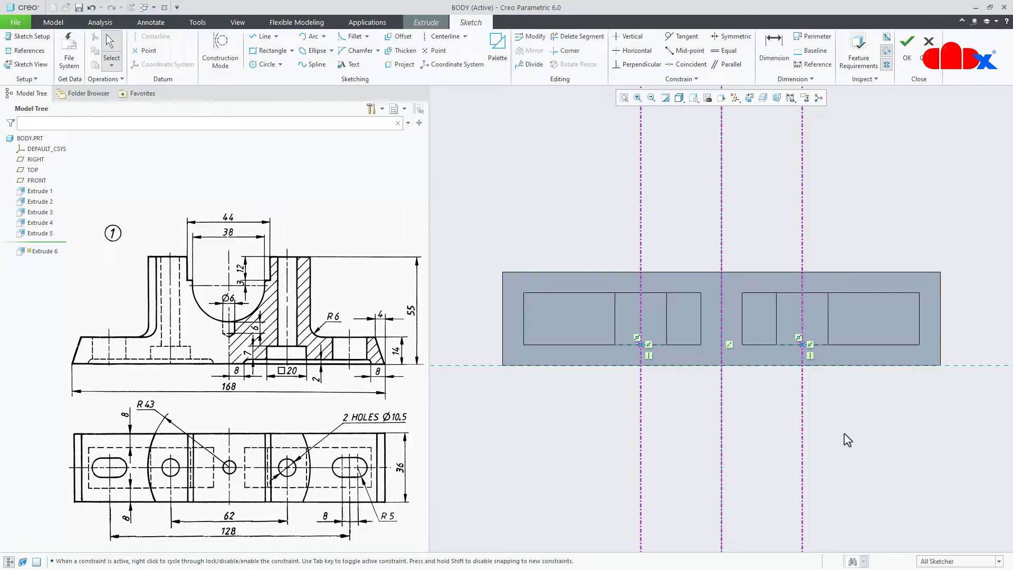
Step: Add the FRONT datum plane as a sketch reference, showing the datum planes only for the selection
left_click(23, 51)
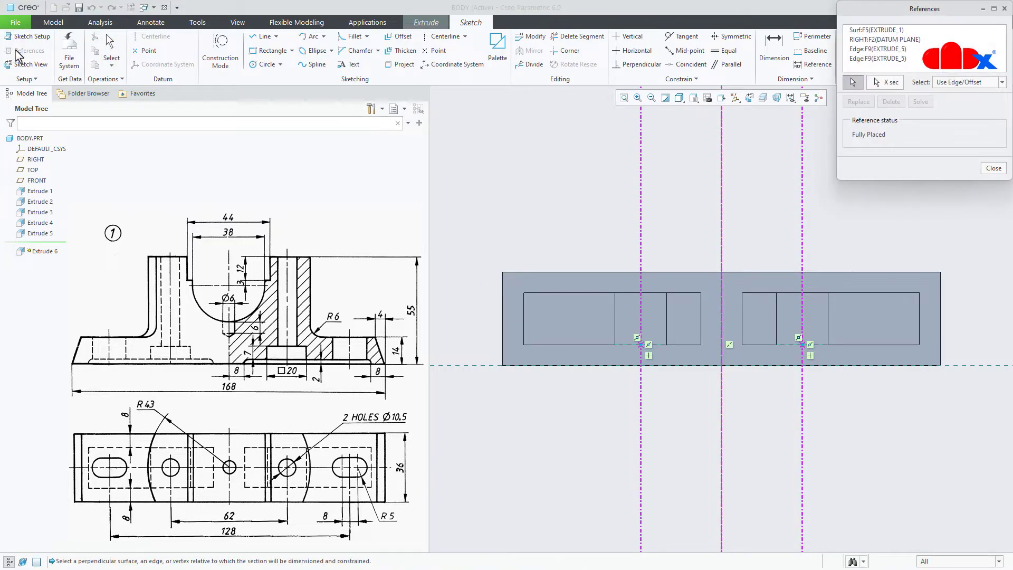
left_click(735, 97)
left_click(735, 158)
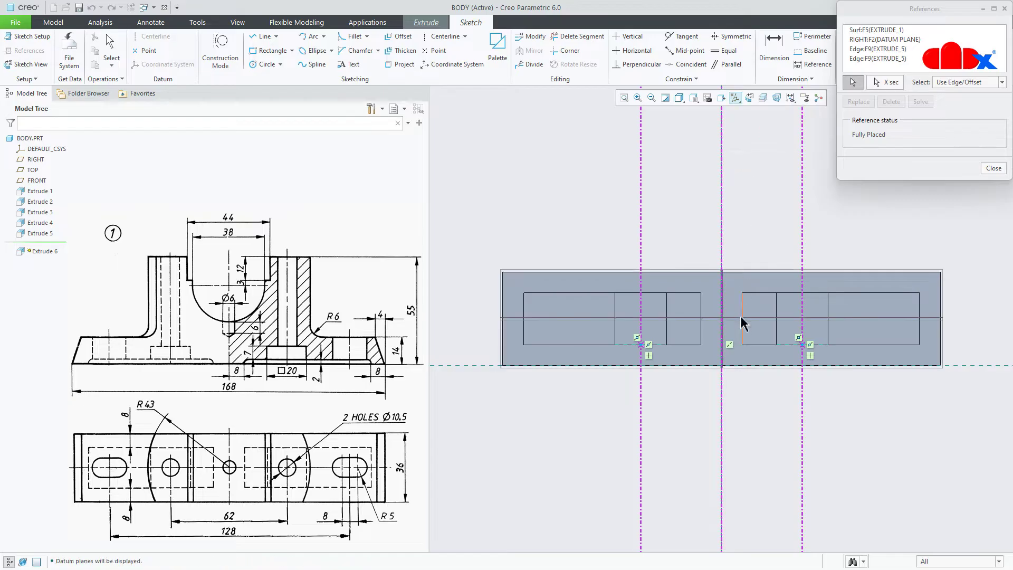
left_click(742, 320)
middle_click(752, 222)
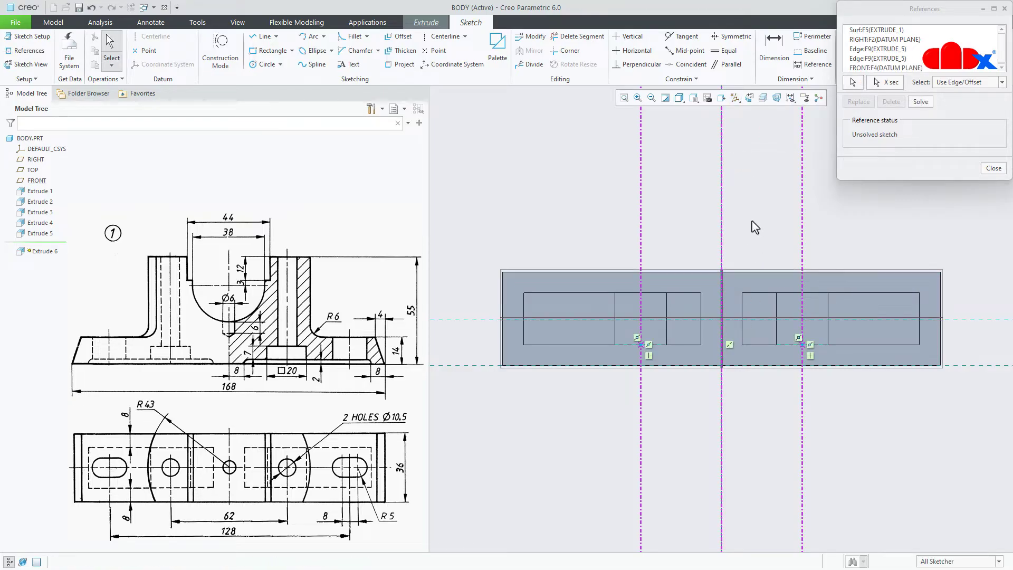
left_click(735, 97)
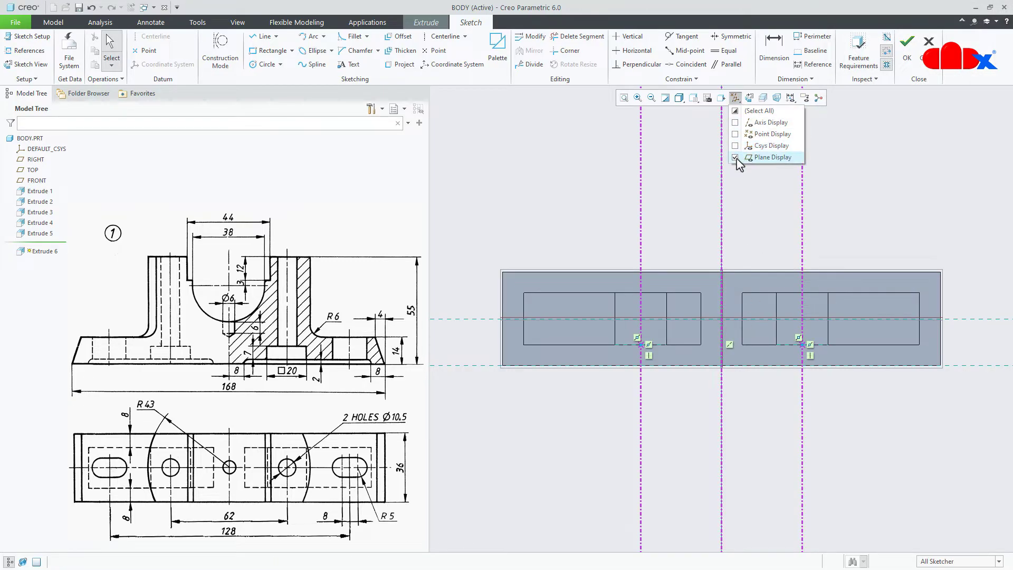
left_click(735, 157)
Step: Sketch two equal circles about 10.3 mm in diameter, centered in the square recesses where the outer centerlines meet the FRONT reference
right_click(755, 218)
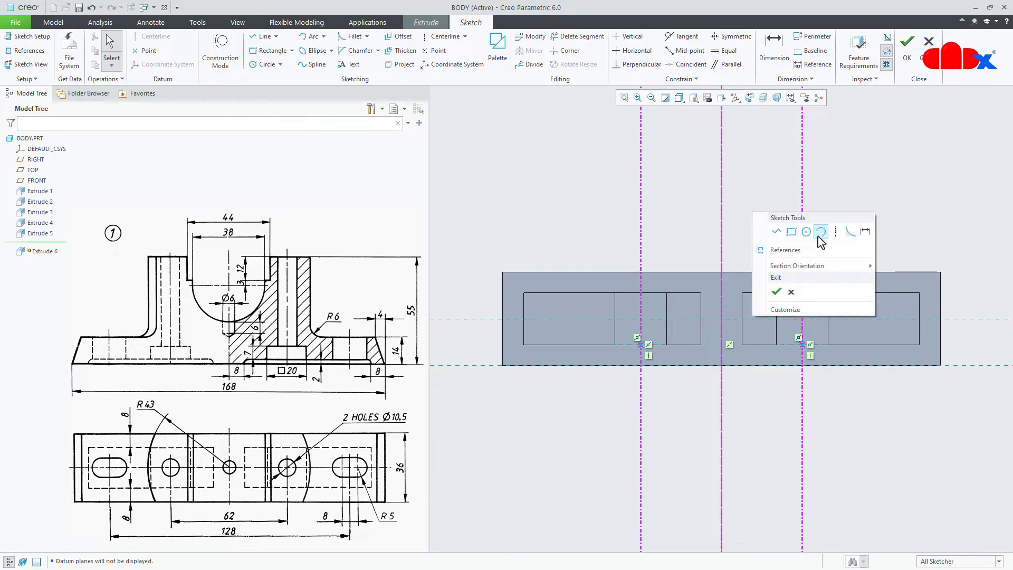
left_click(803, 231)
left_click(802, 318)
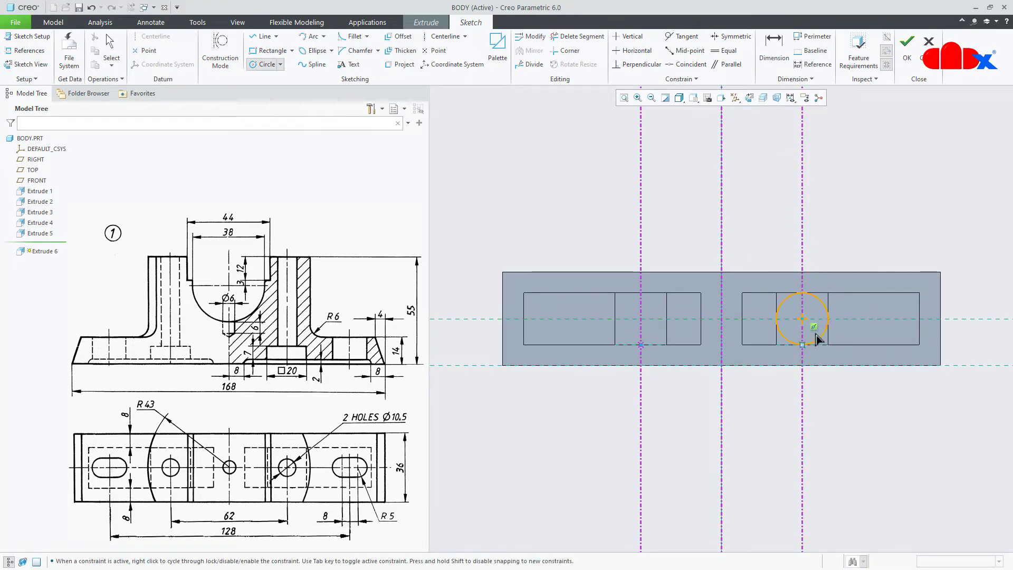
left_click(817, 333)
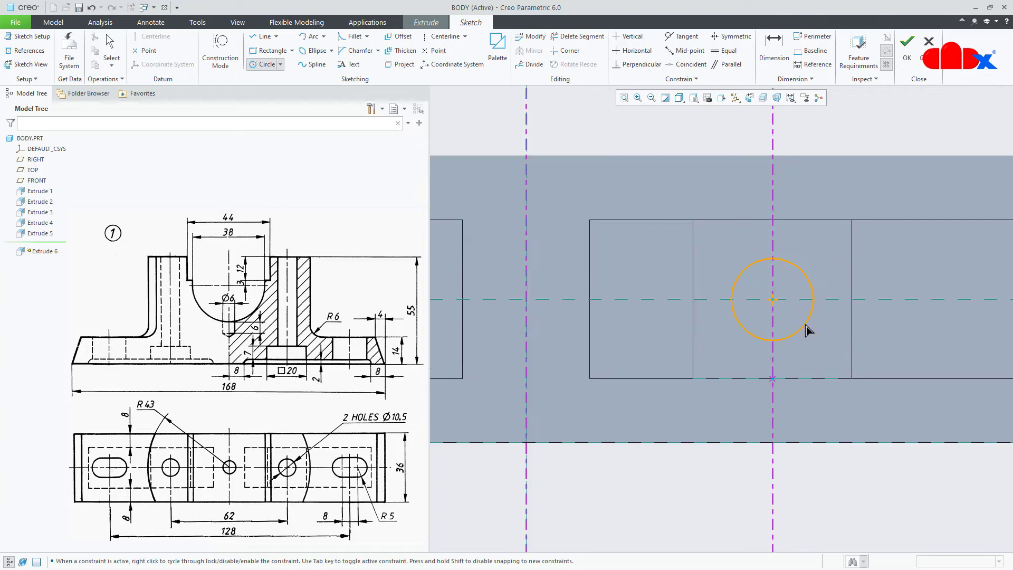
left_click(603, 326)
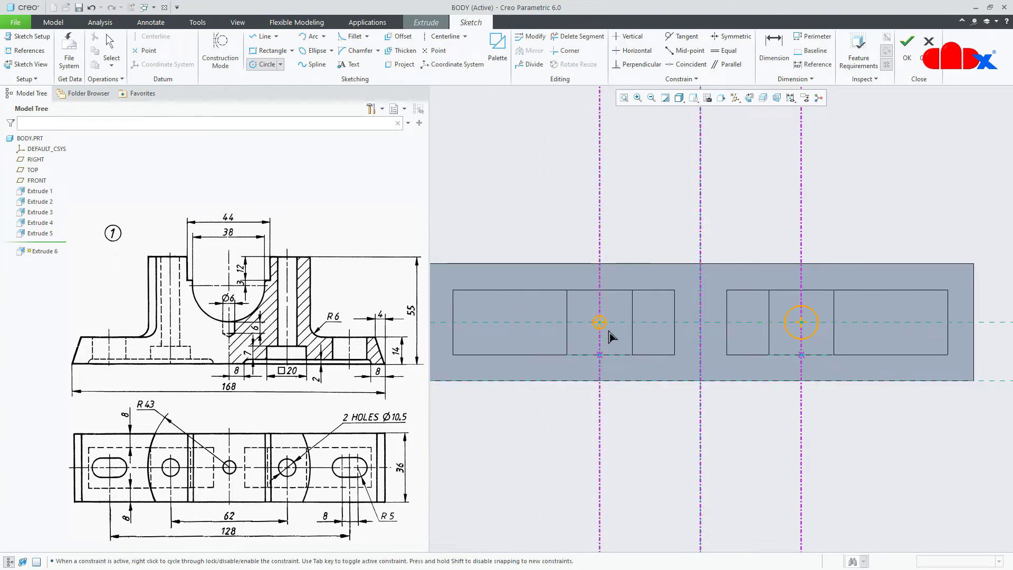
left_click(618, 336)
middle_click(671, 420)
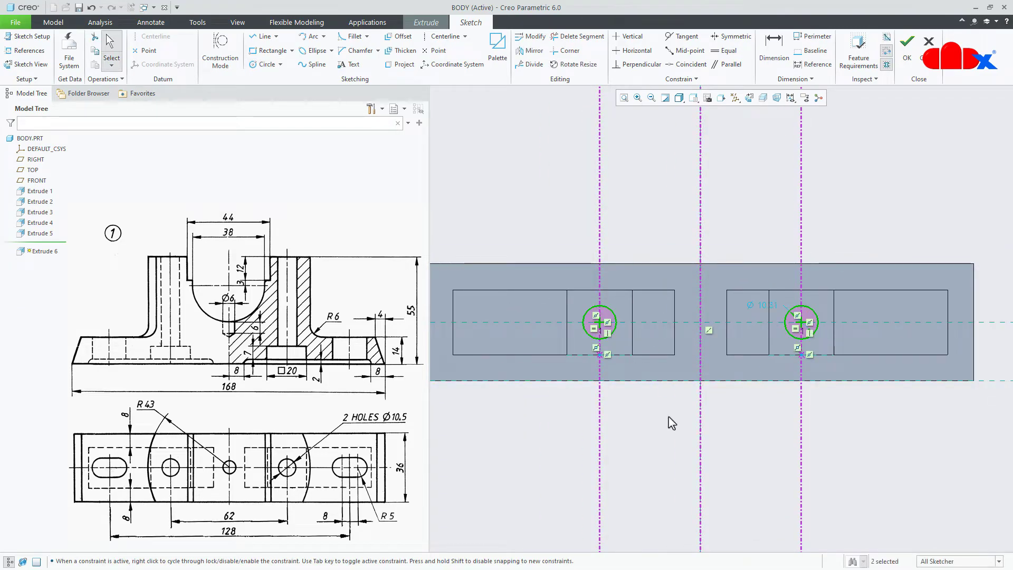
Step: Set the diameter of the two equal circles to 10.5 mm
double_click(766, 305)
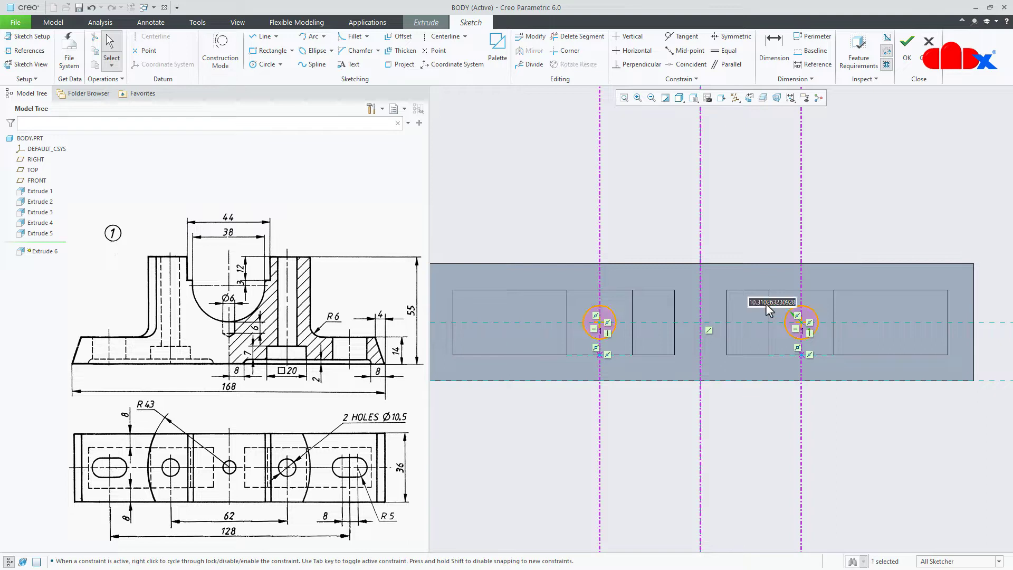
type("10.5")
key("Return")
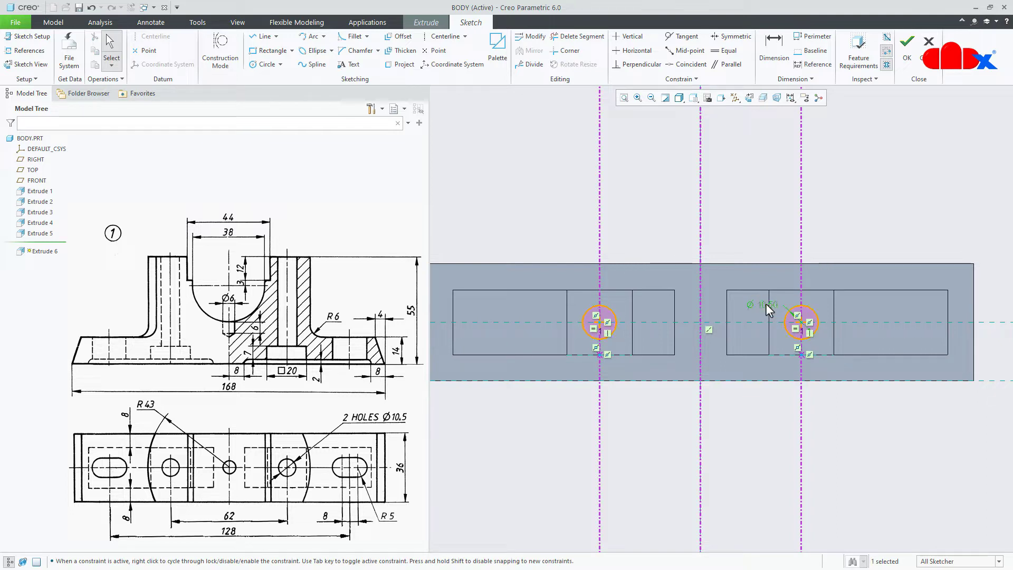
Step: Finish the sketch of the two 10.5 mm circles and extrude them as a material-removing cut through all of the body
left_click(908, 49)
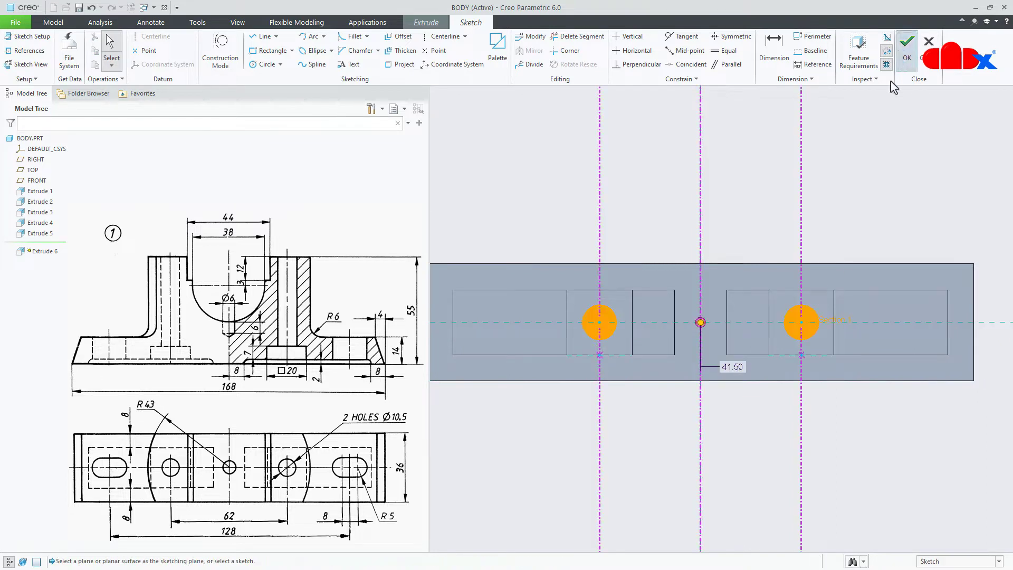
left_click(724, 299)
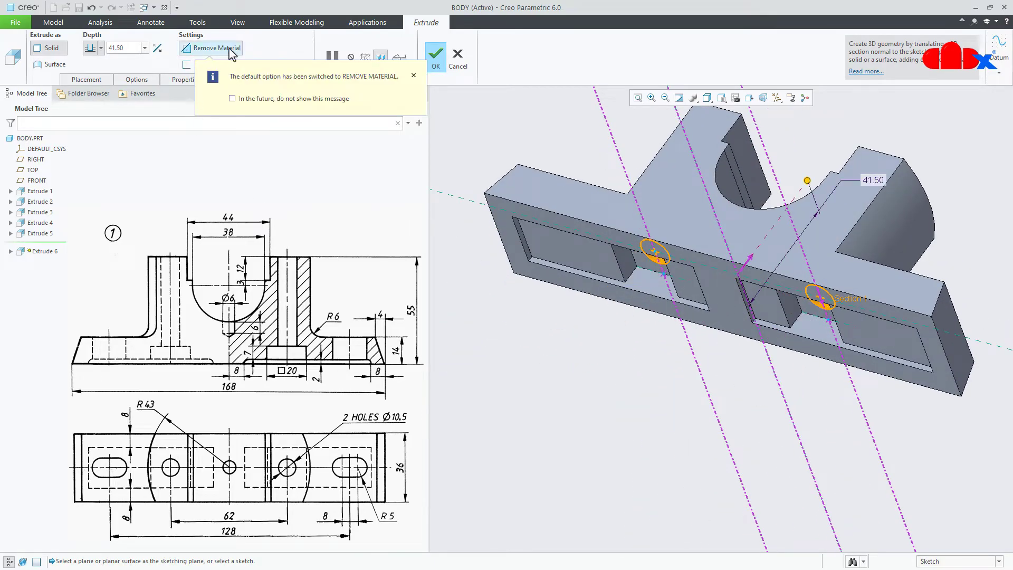
left_click(102, 49)
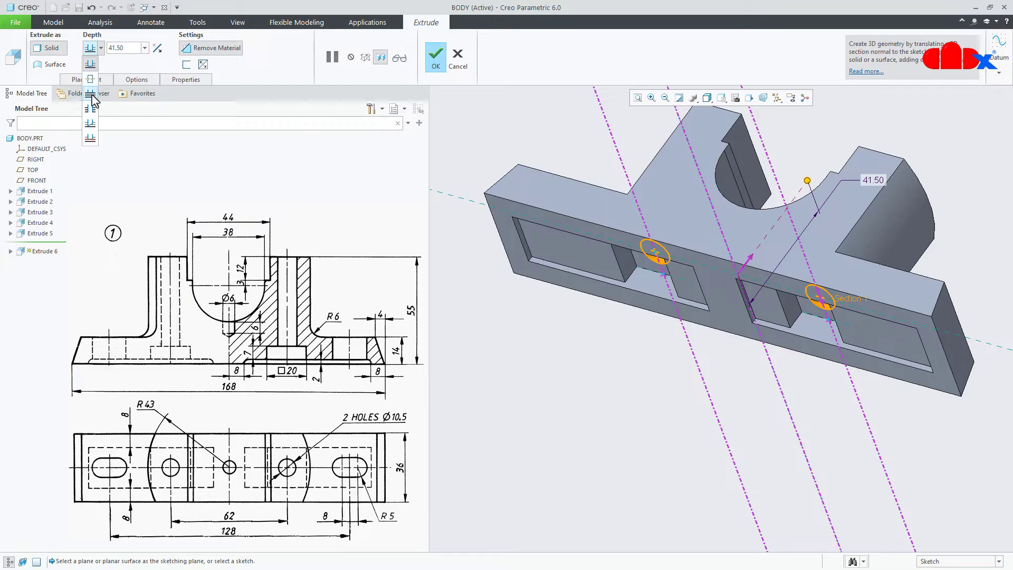
left_click(91, 105)
left_click(433, 61)
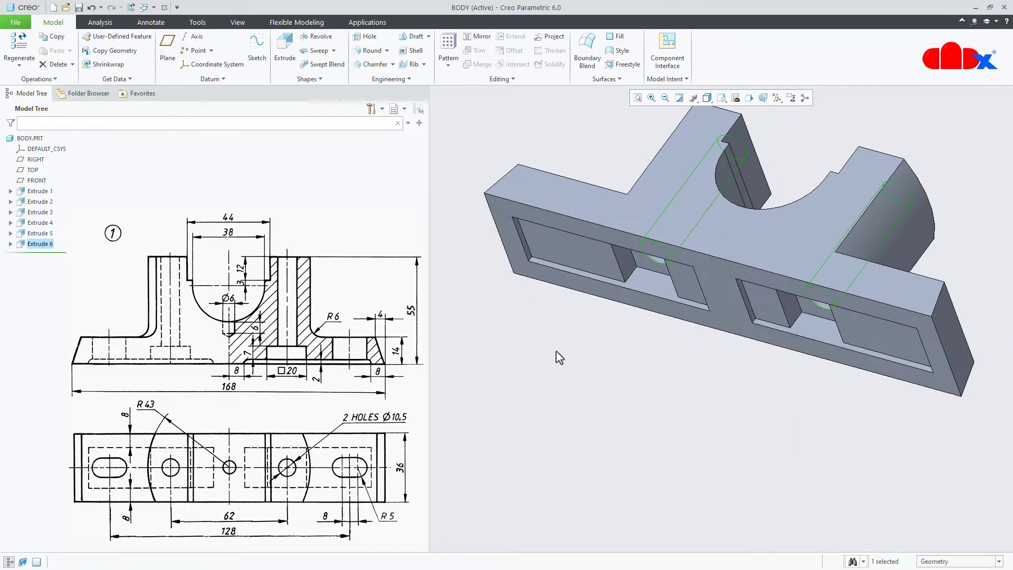
key("ctrl+d")
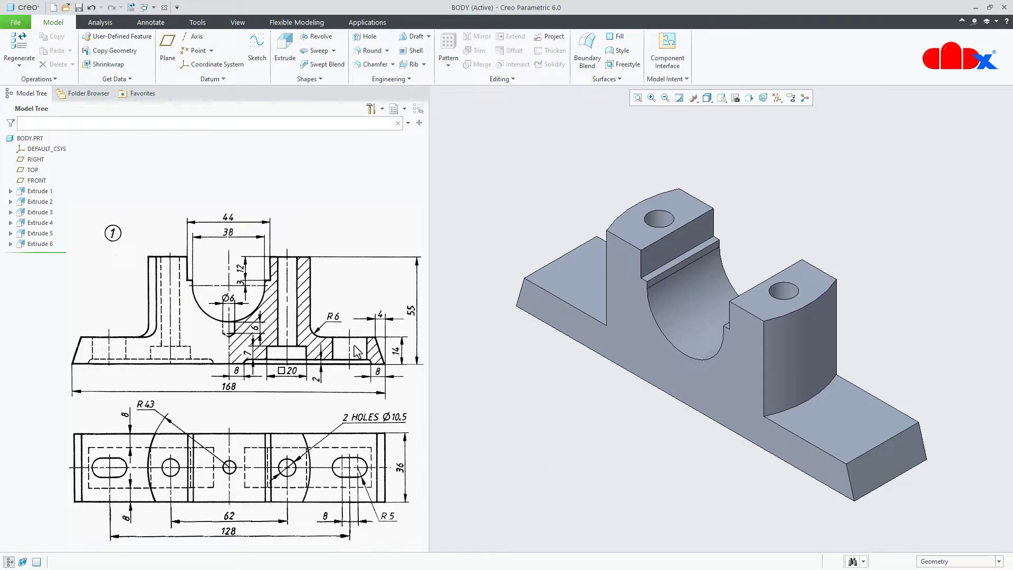
Step: Start a new extrude sketch on the shallow recess floor in the body's underside, oriented face-on
left_click(285, 51)
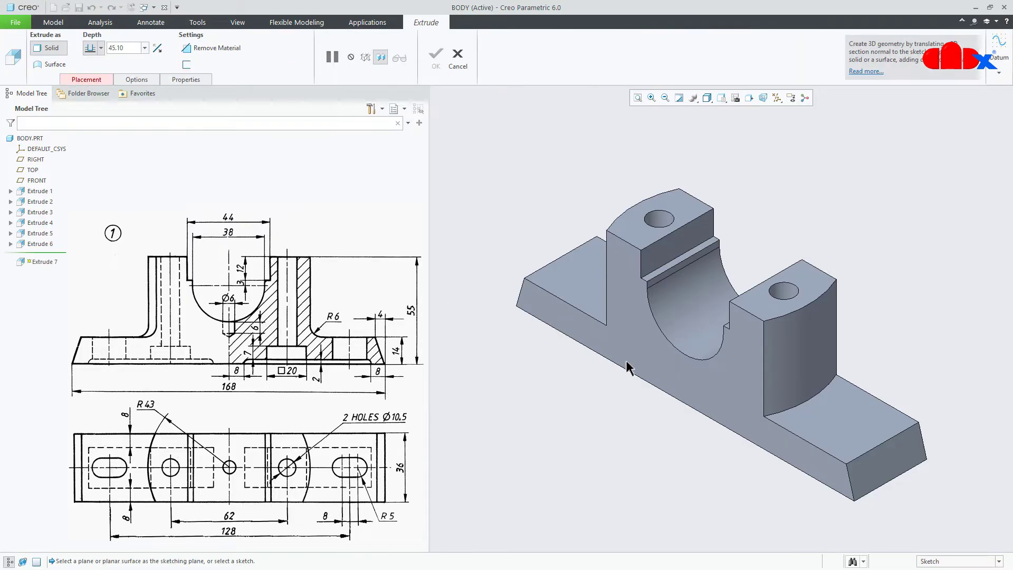
middle_click_drag(626, 360, 682, 271)
left_click(870, 404)
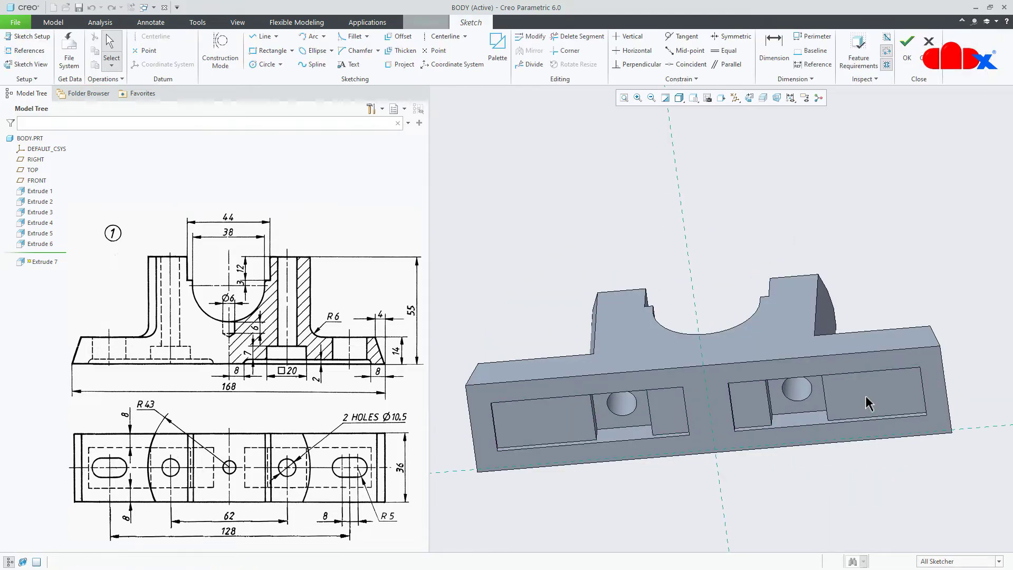
left_click(750, 98)
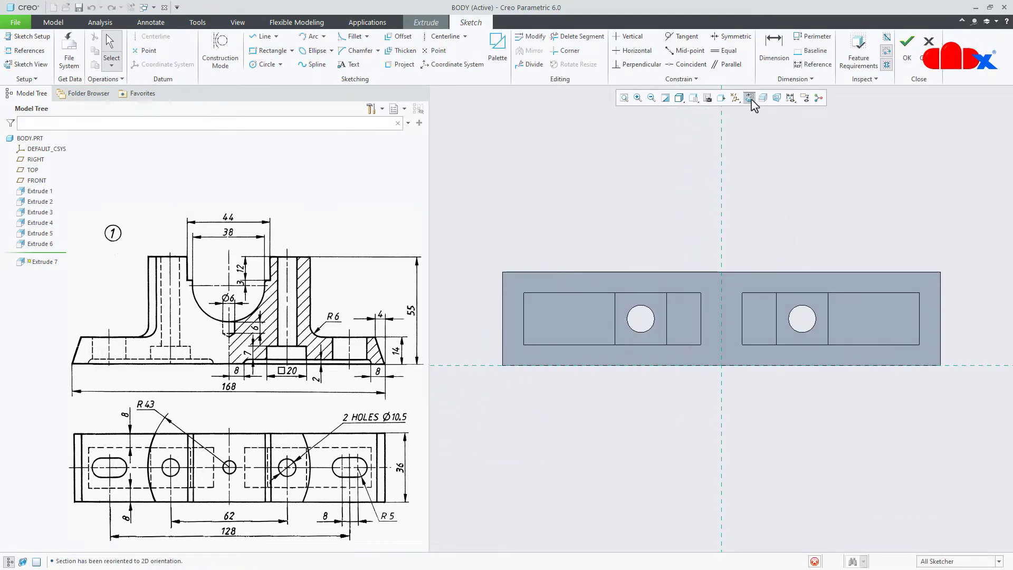
Step: Add the FRONT datum plane as a reference for the new sketch, showing the datum planes only for the selection
left_click(29, 50)
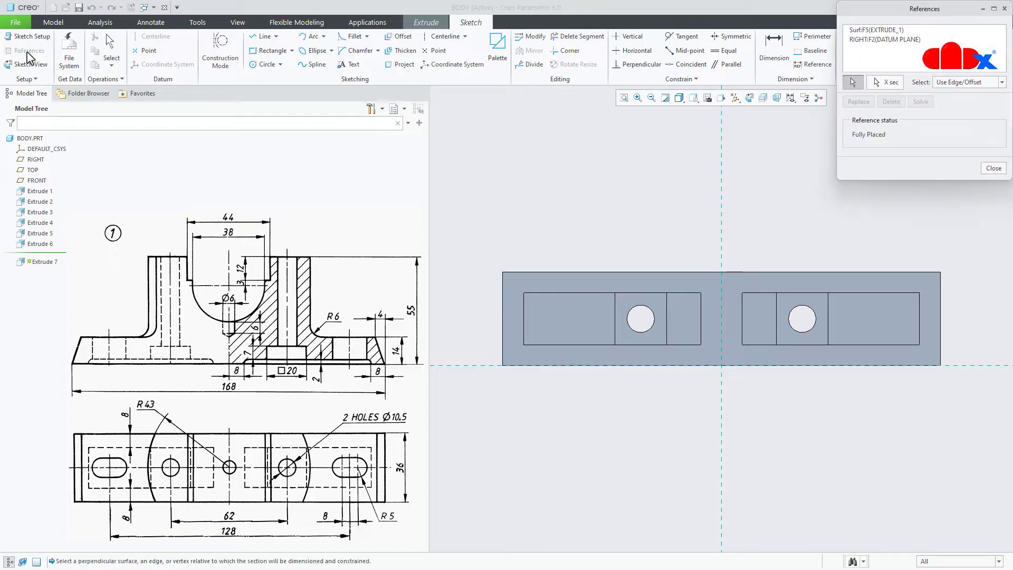
left_click(735, 98)
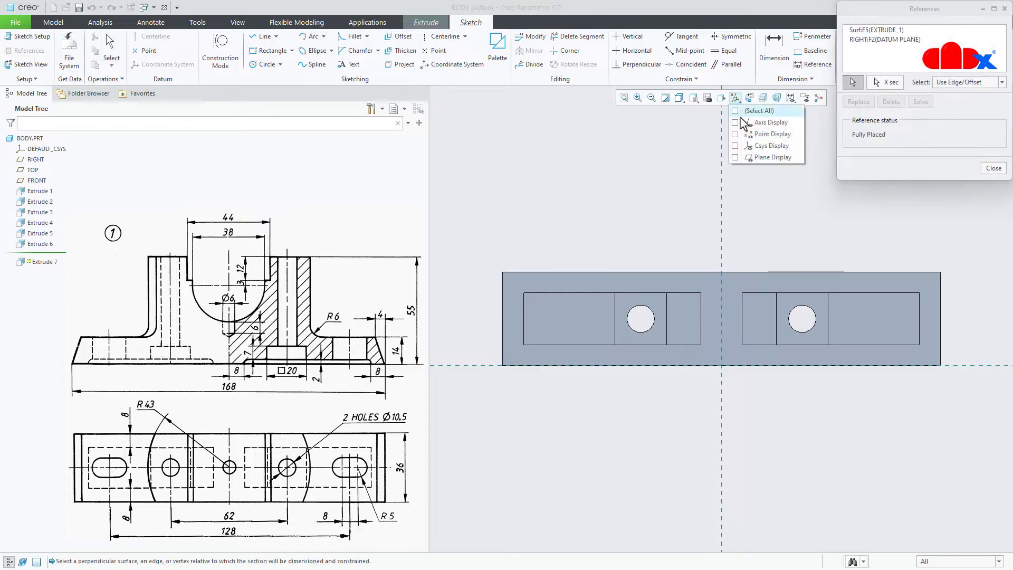
left_click(743, 160)
left_click(760, 318)
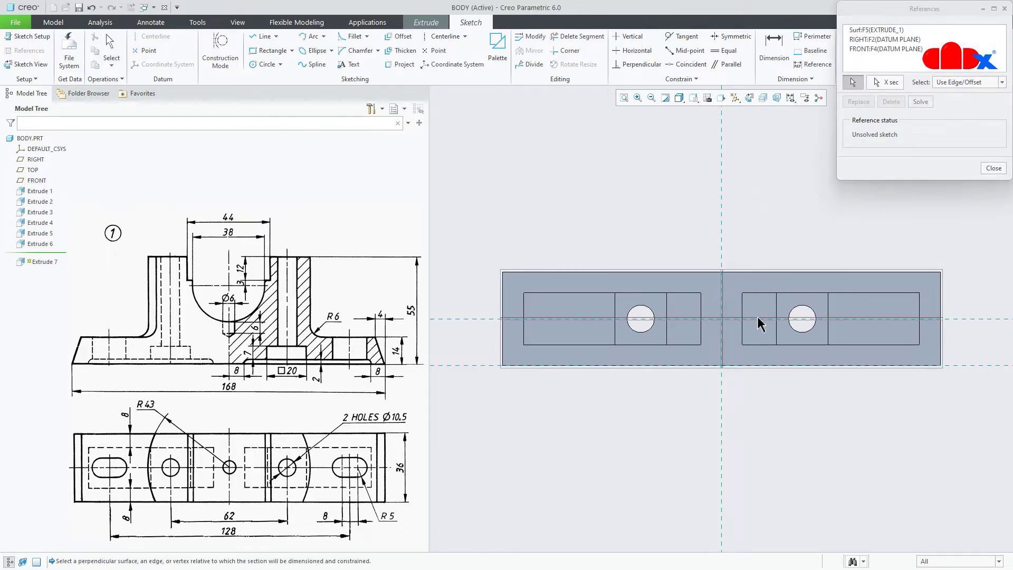
left_click(995, 168)
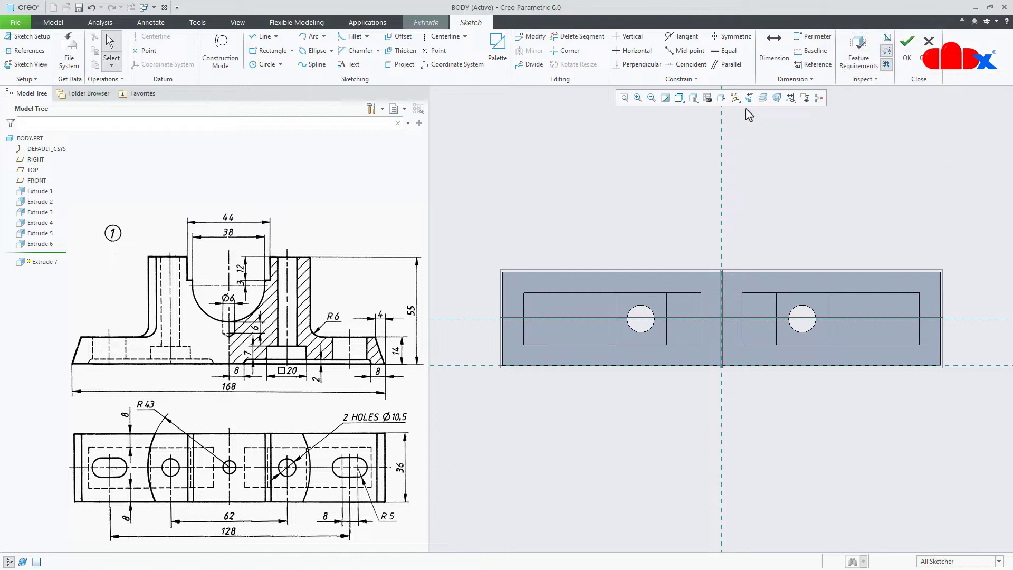
left_click(735, 98)
left_click(781, 237)
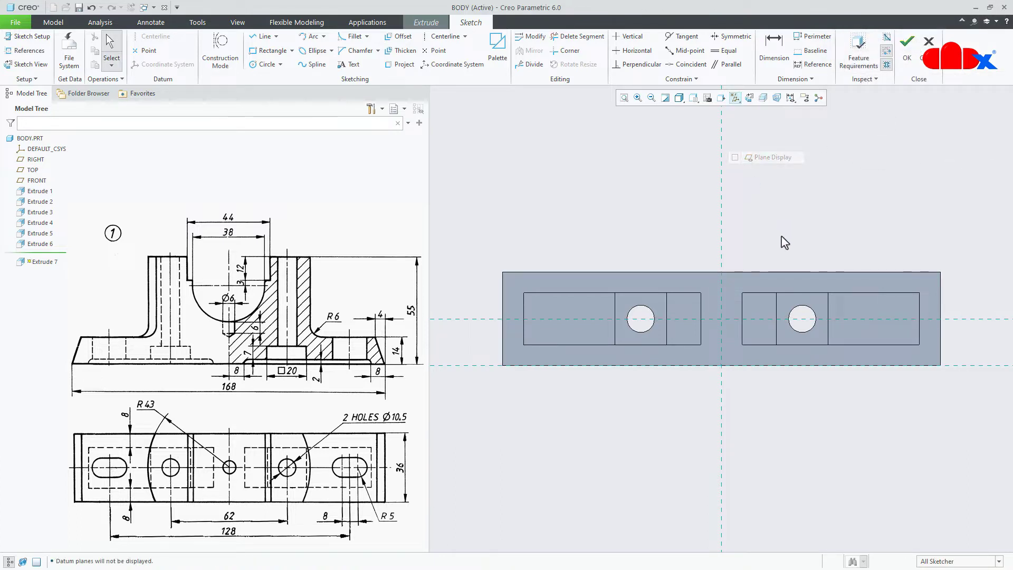
Step: Draw a vertical centerline along the body's central reference and a horizontal centerline along the FRONT reference
right_click(781, 237)
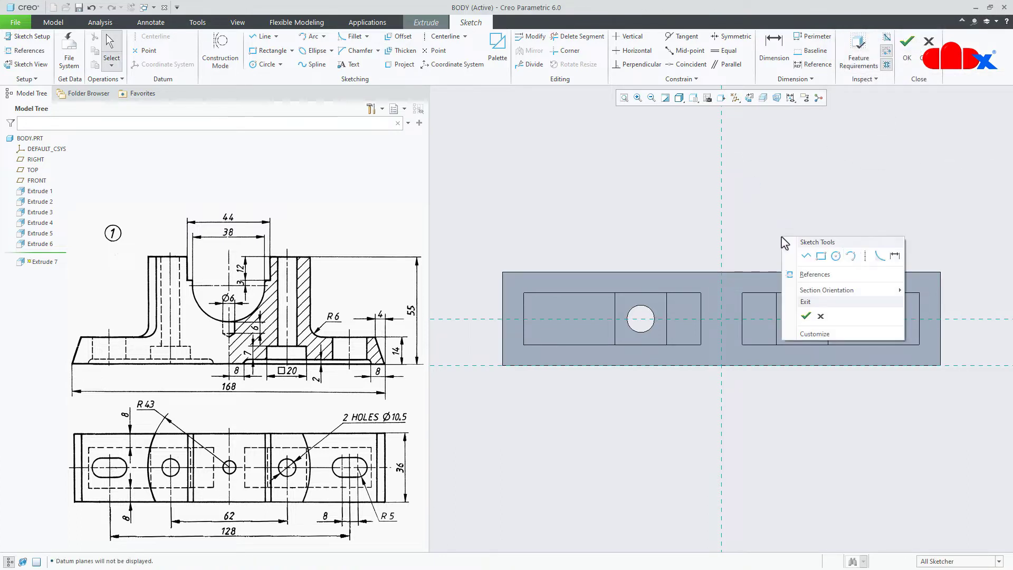
left_click(869, 259)
left_click(721, 173)
left_click(724, 199)
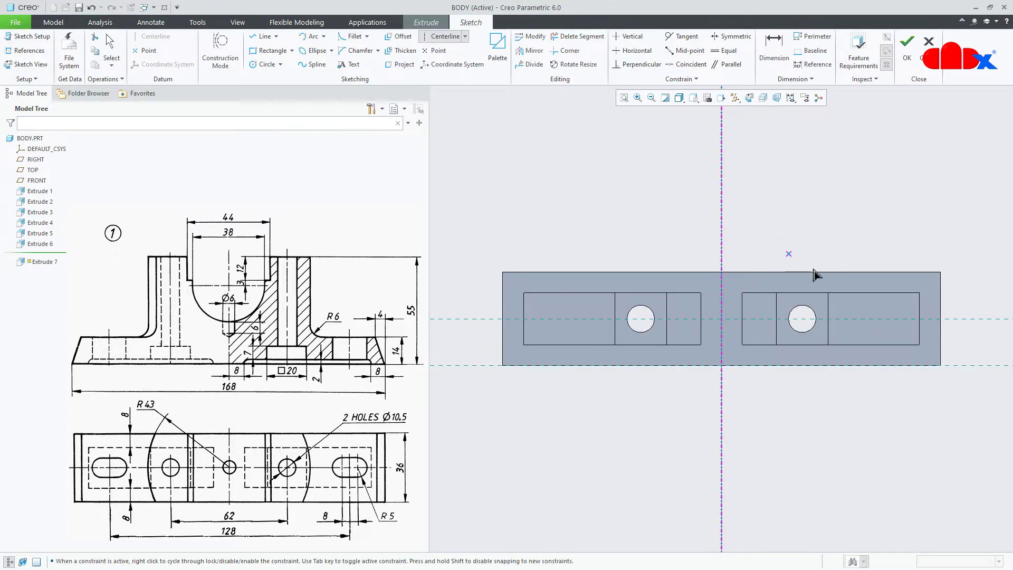
left_click(886, 320)
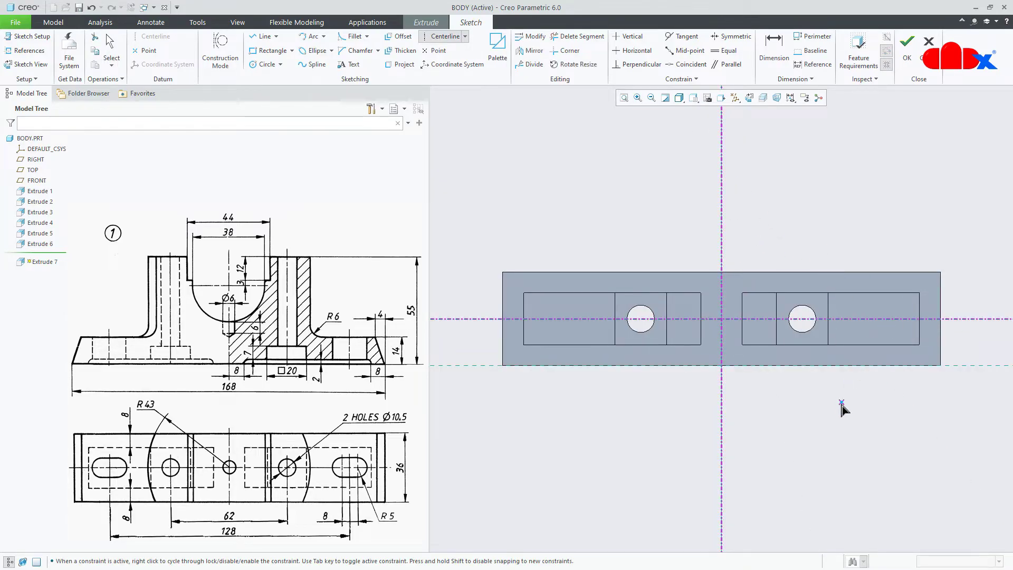
middle_click(841, 406)
Step: Draw another vertical centerline through the outer part of the right-hand recess, about 59.5 mm from the central one
scroll(834, 243, "down", 2)
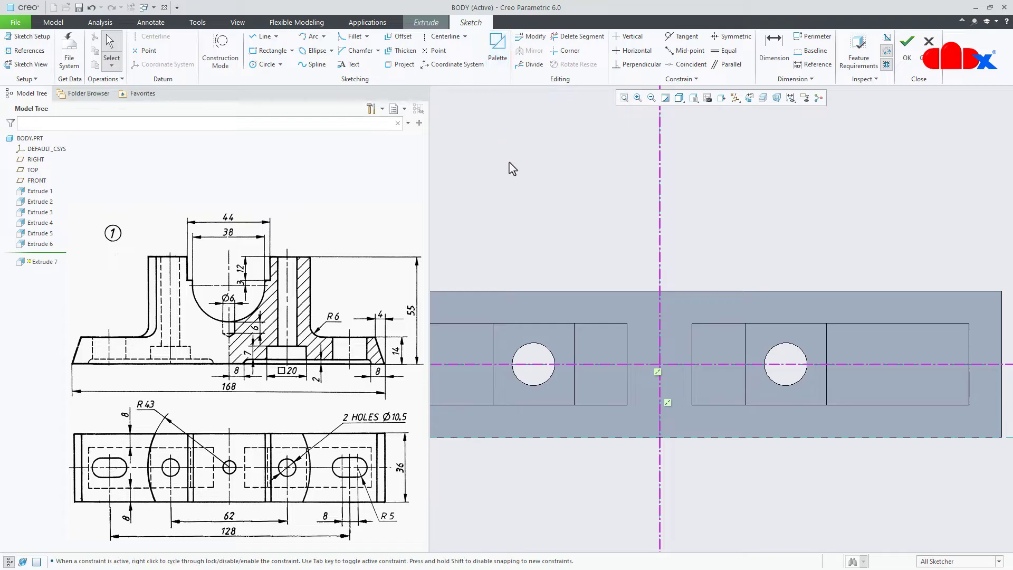
scroll(559, 211, "up", 3)
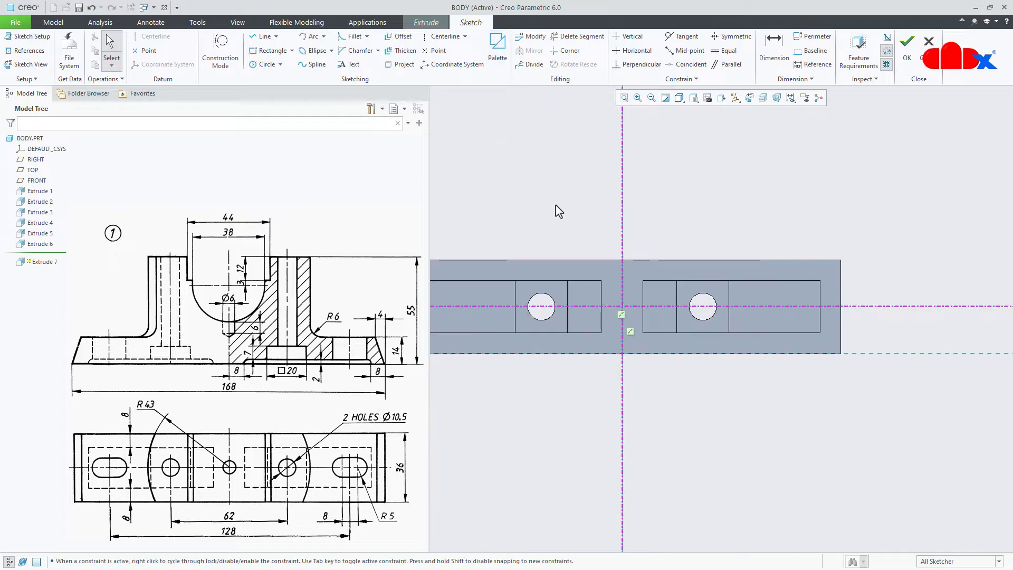
right_click(710, 196)
left_click(793, 212)
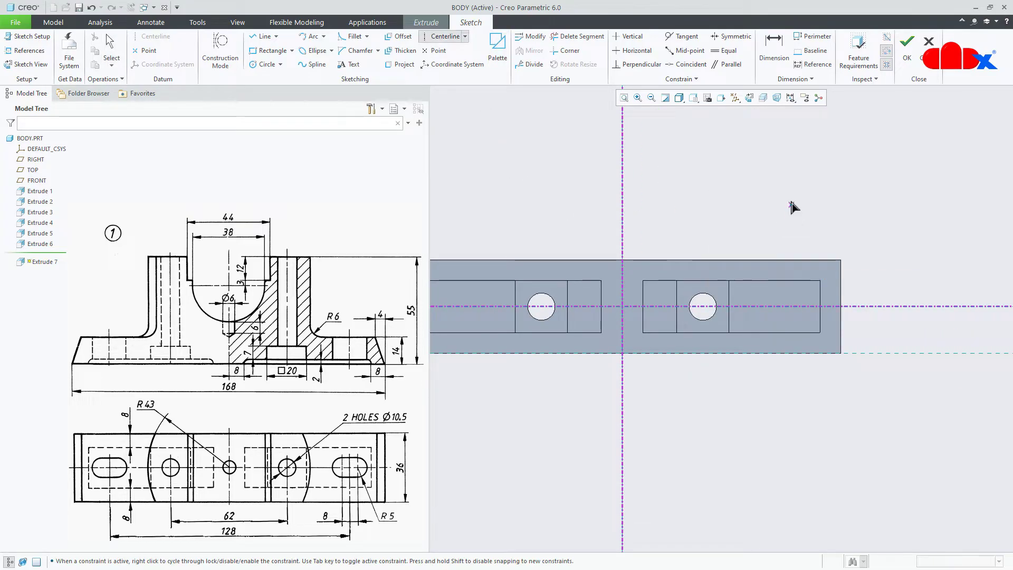
left_click(777, 188)
left_click(777, 290)
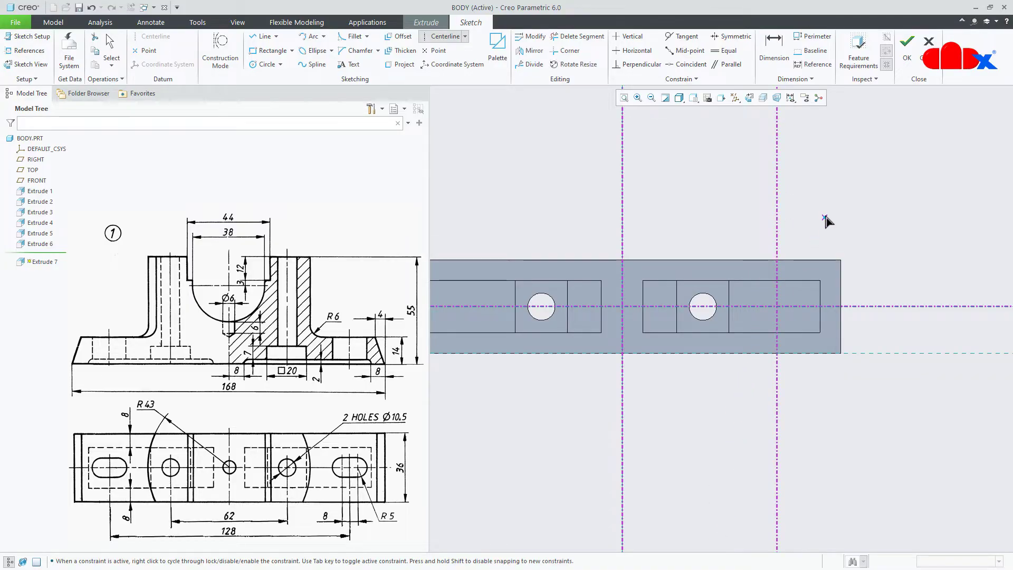
middle_click(828, 220)
left_click(799, 296)
scroll(799, 296, "down", 3)
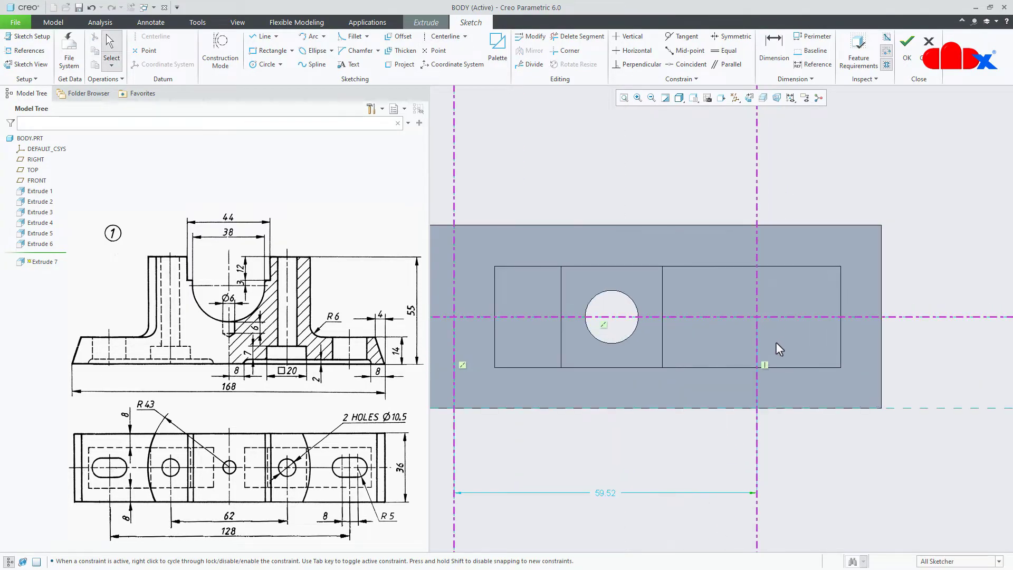
Step: Sketch a line about 19 mm long on the horizontal centerline, crossing the outer vertical centerline
right_click(776, 344)
left_click(796, 360)
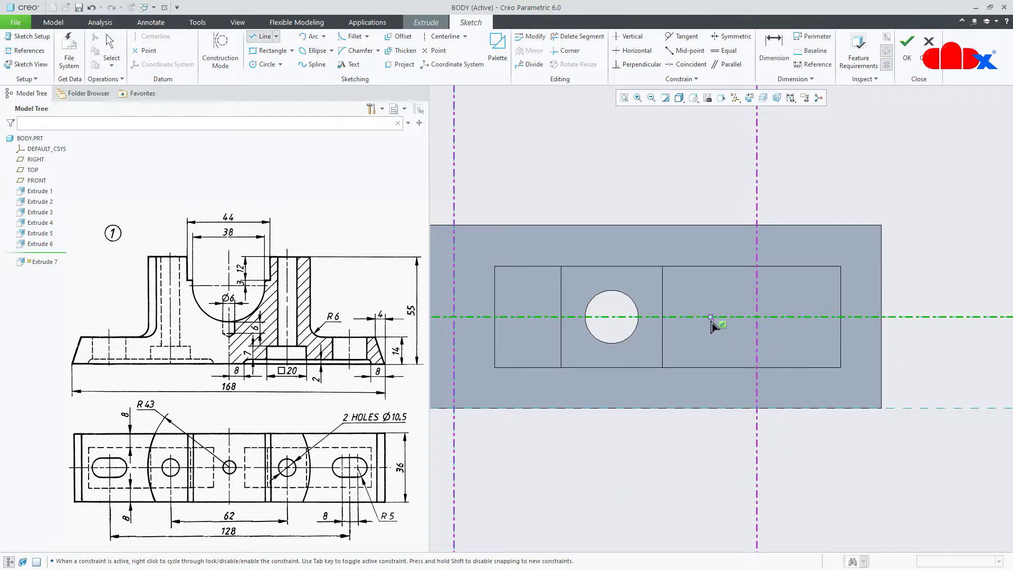
left_click(810, 322)
middle_click(811, 348)
middle_click(805, 352)
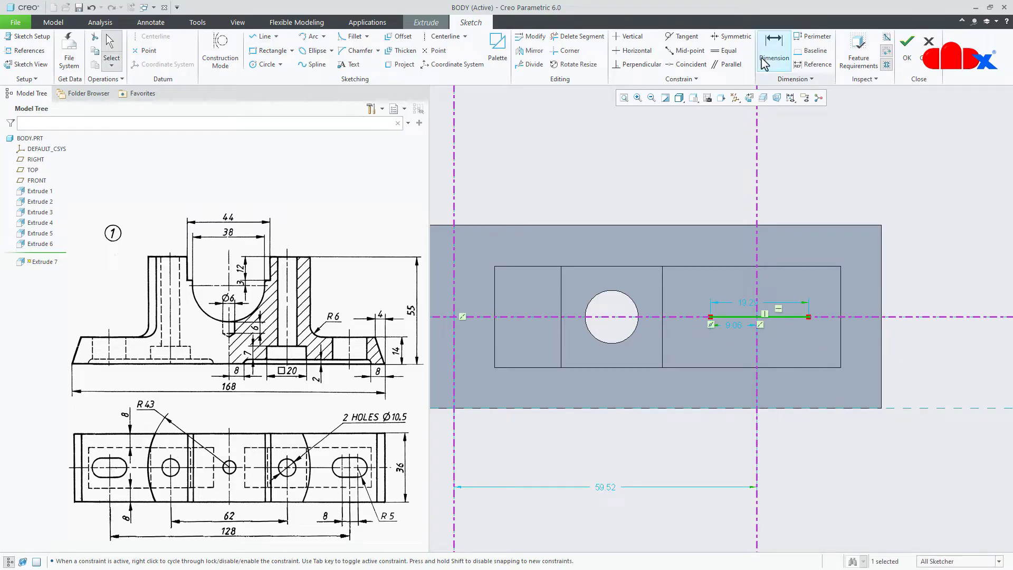
Step: Make the line's endpoints symmetric about the outer vertical centerline and set the line's length to 8 mm
left_click(731, 36)
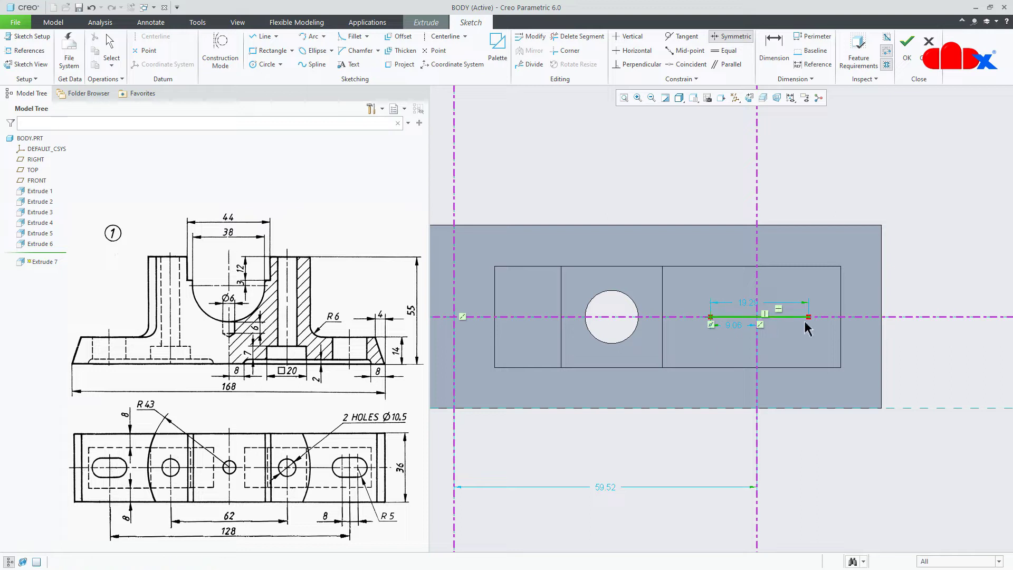
left_click(758, 346)
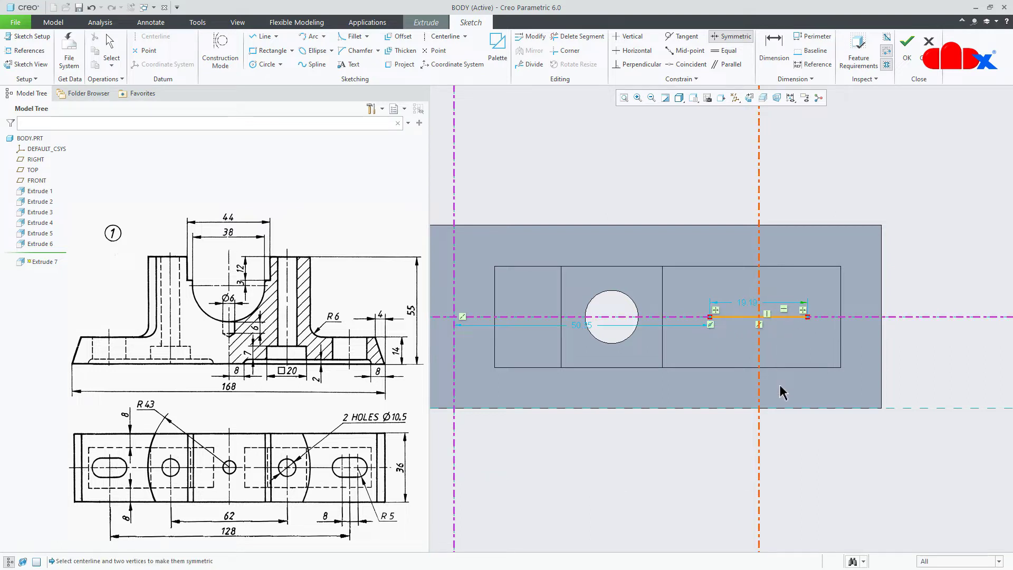
middle_click(798, 442)
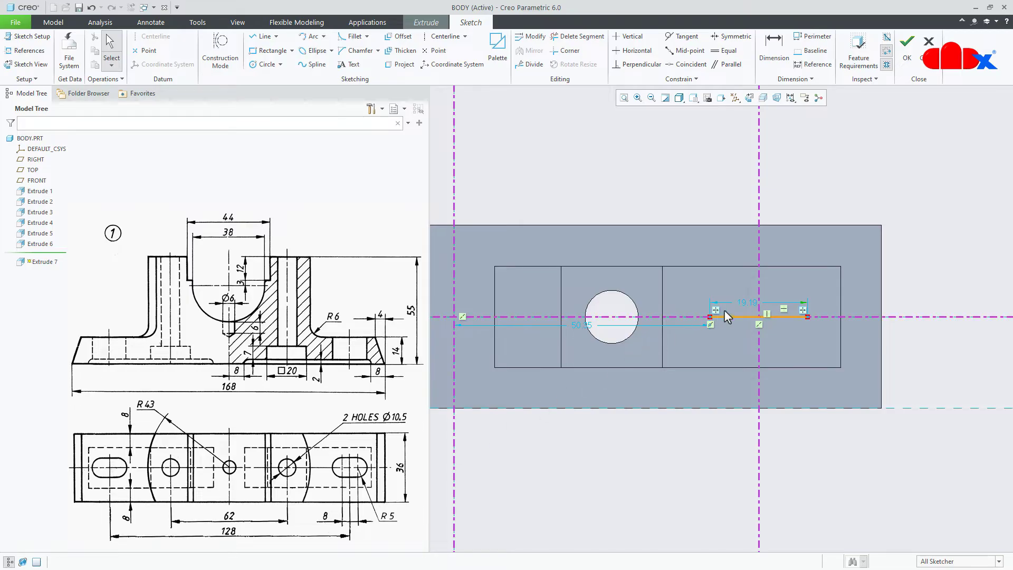
double_click(746, 303)
type("8")
key("Return")
scroll(742, 313, "up", 5)
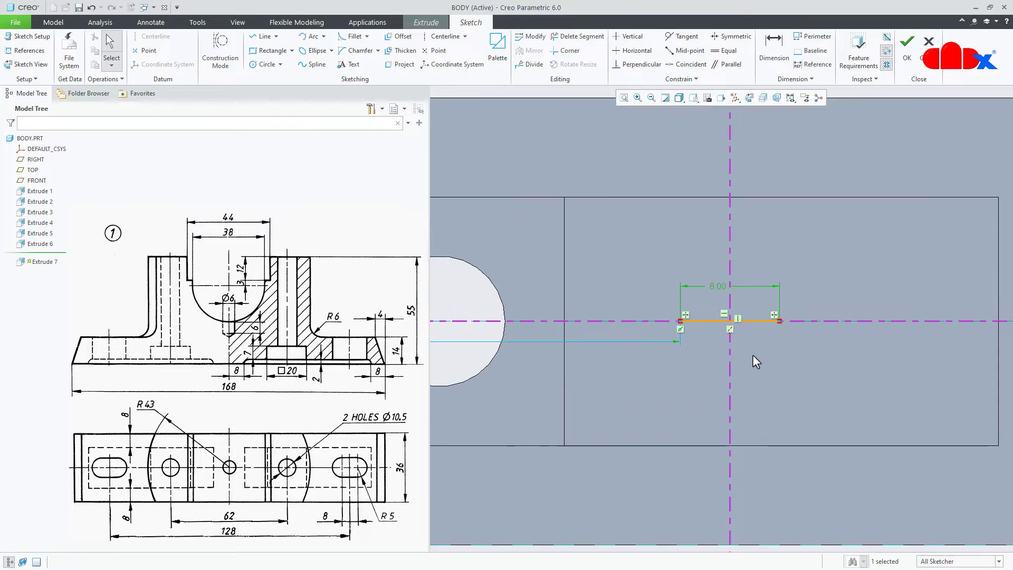
left_click(756, 357)
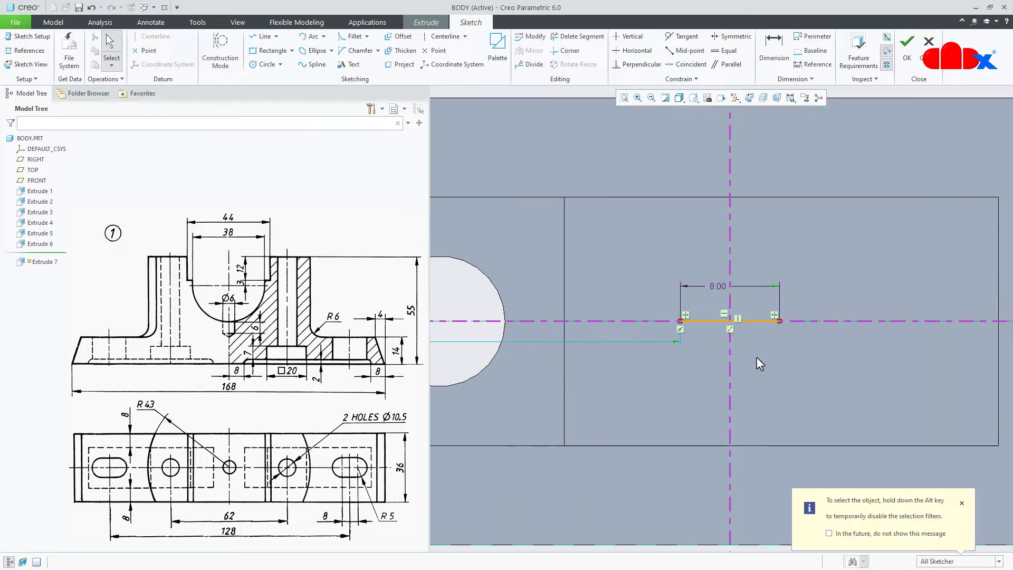
Step: Thicken the 8 mm line by 10 with a 5 mm offset and circular end caps, and convert the line to construction geometry
left_click(403, 51)
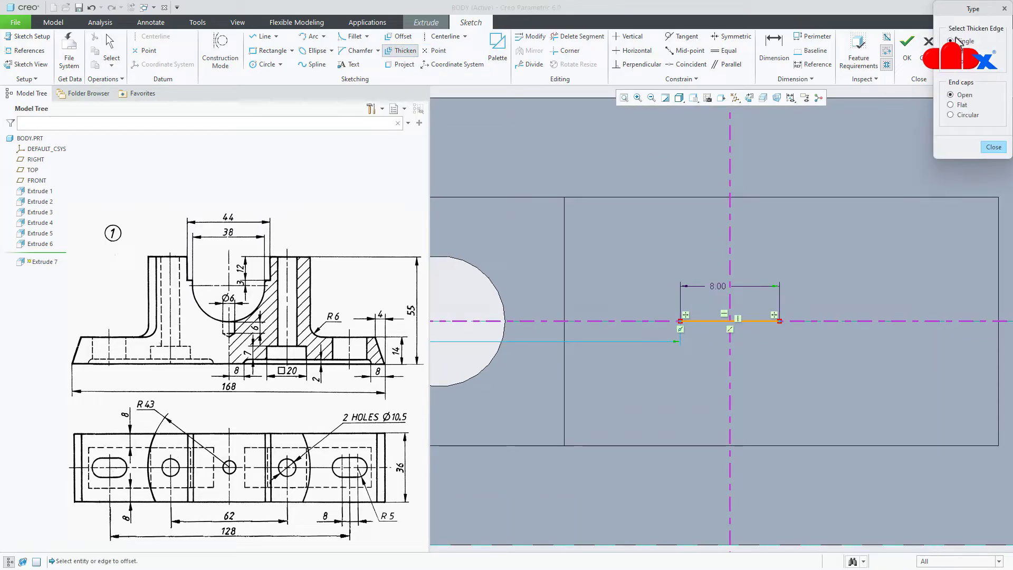
left_click(951, 115)
left_click(762, 323)
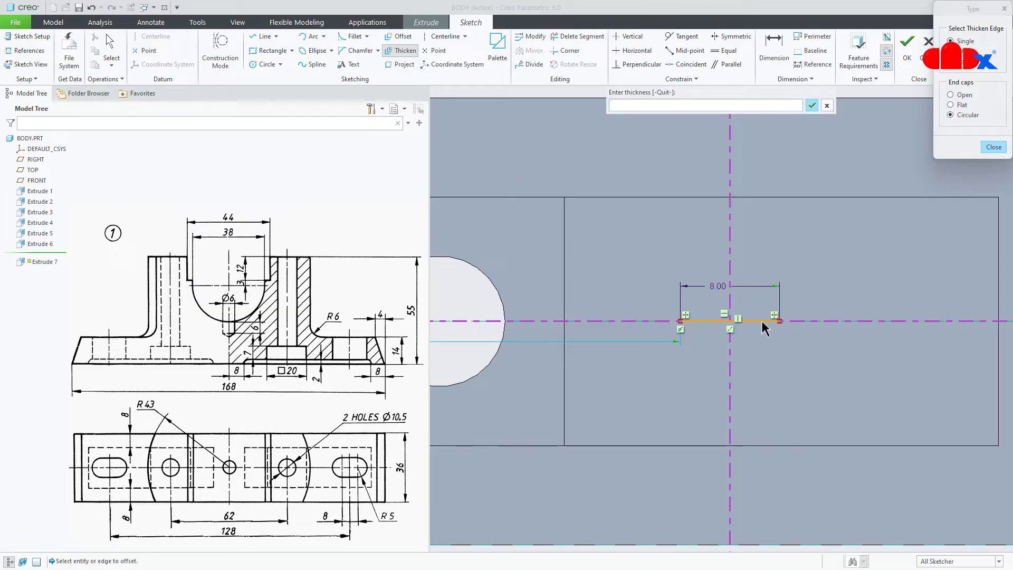
type("10")
key("Return")
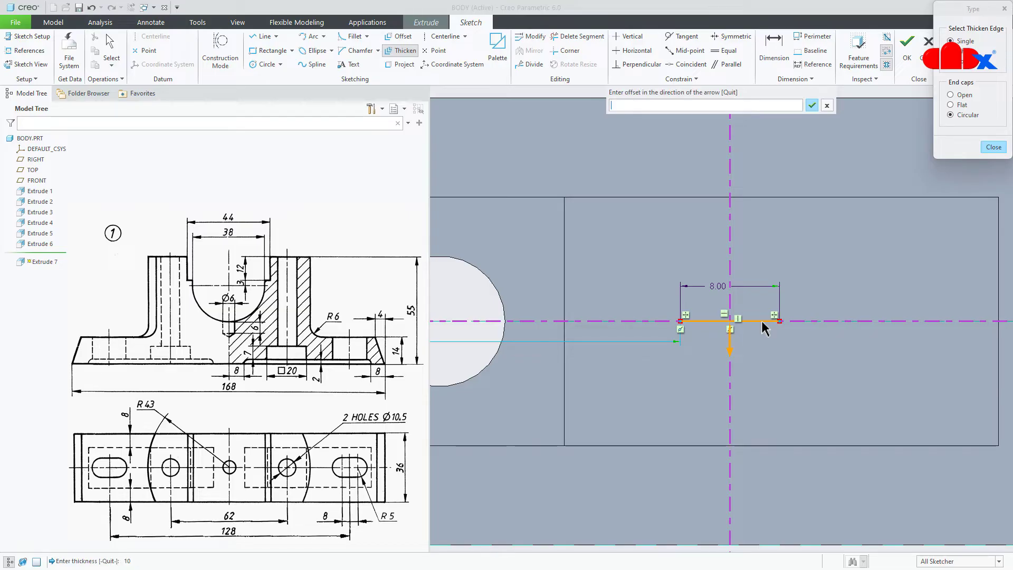
type("5")
key("Return")
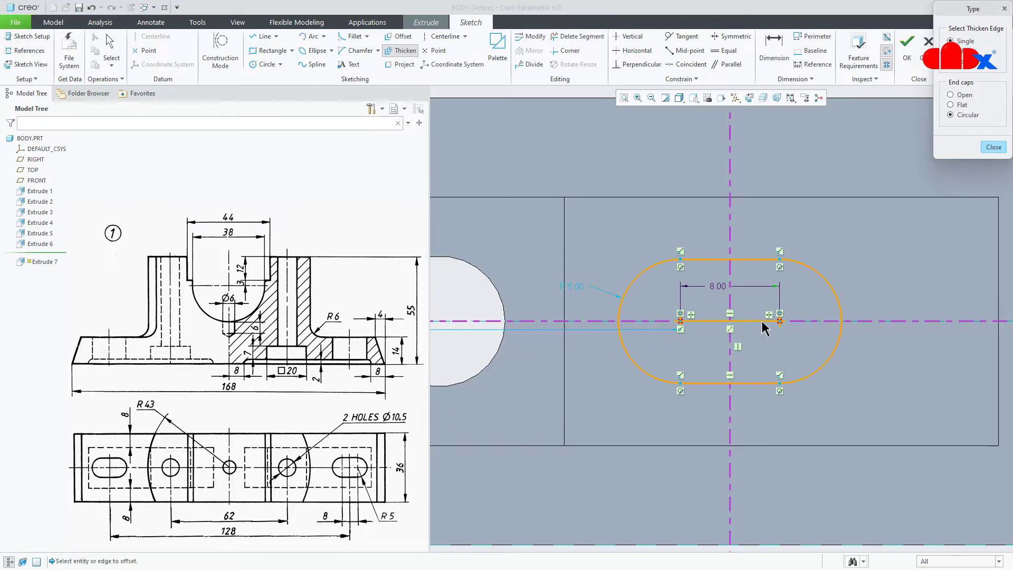
left_click(993, 147)
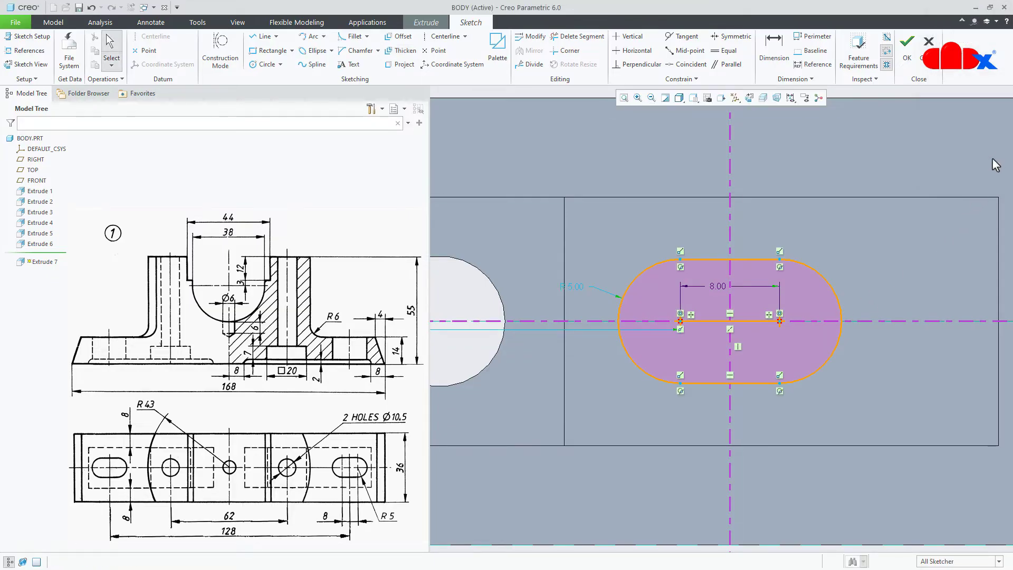
left_click(753, 328)
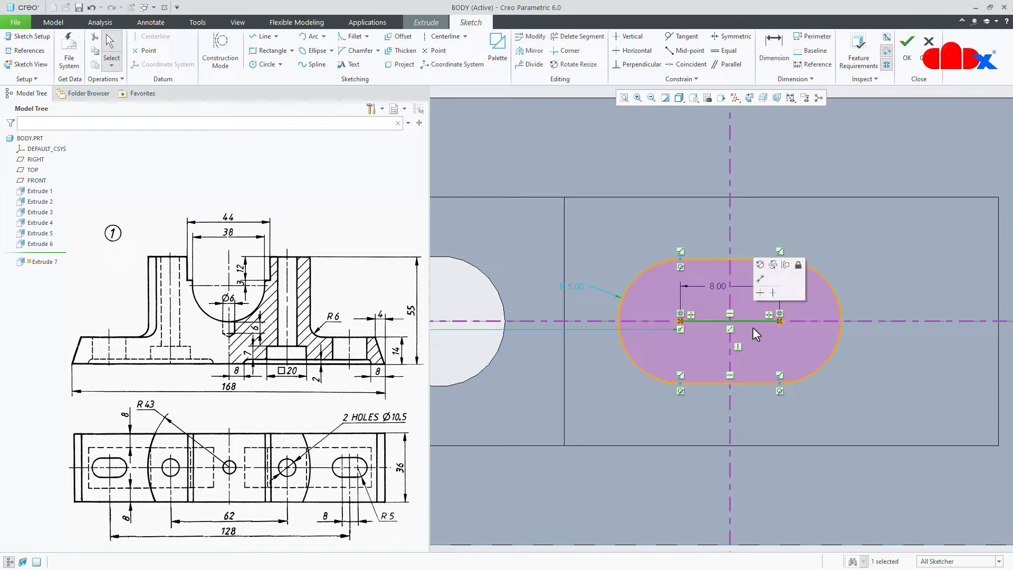
left_click(786, 266)
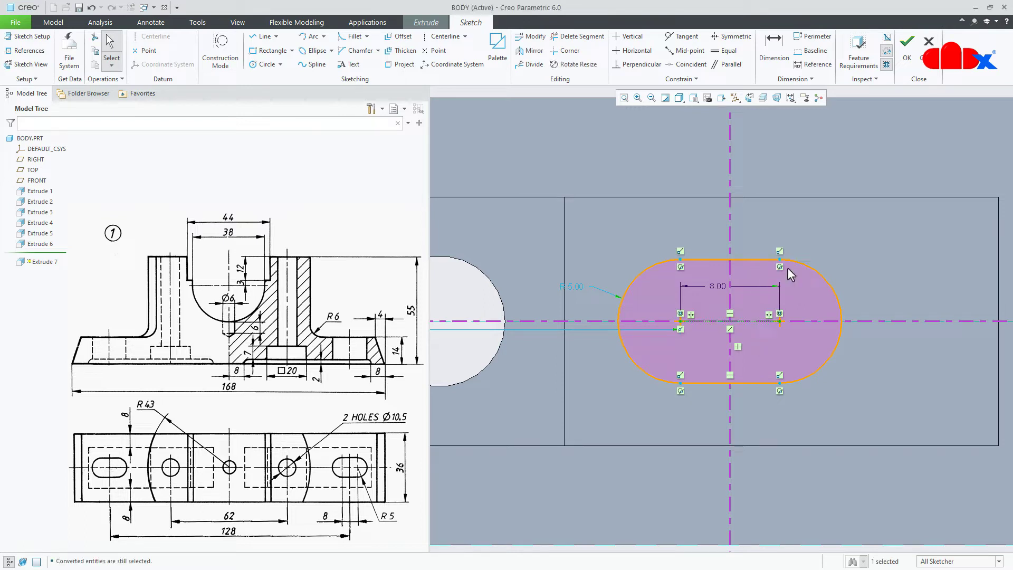
Step: Mirror the slot outline about the central vertical centerline to create a matching slot in the opposite recess
left_click(885, 290)
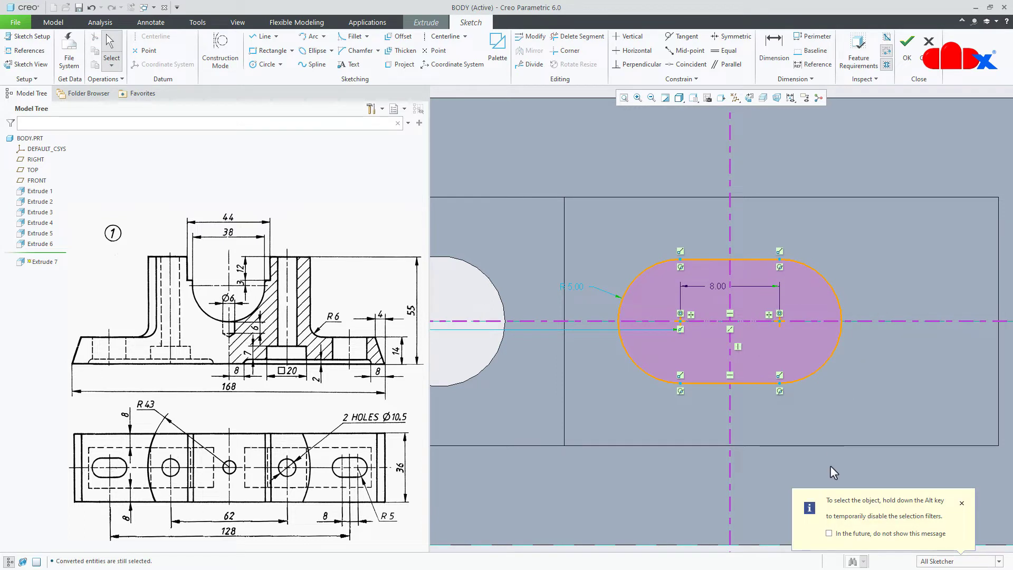
scroll(828, 462, "up", 1)
scroll(827, 444, "up", 3)
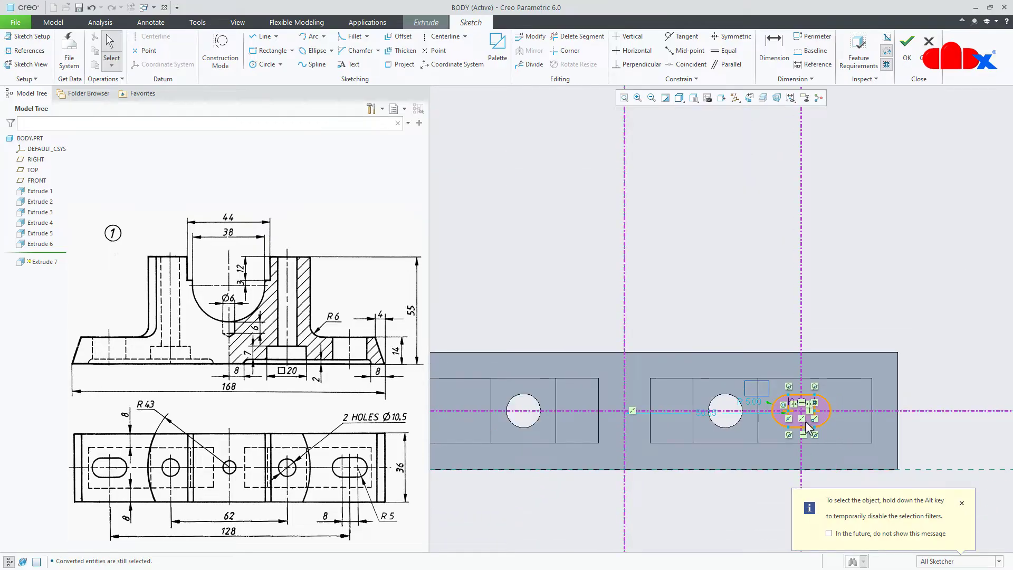
left_click_drag(745, 380, 872, 448)
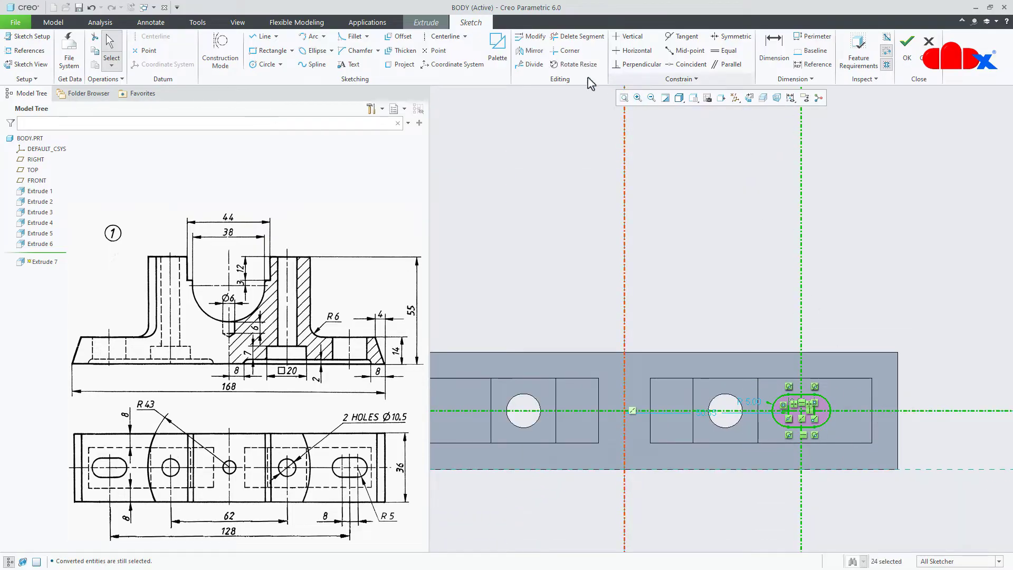
left_click(533, 54)
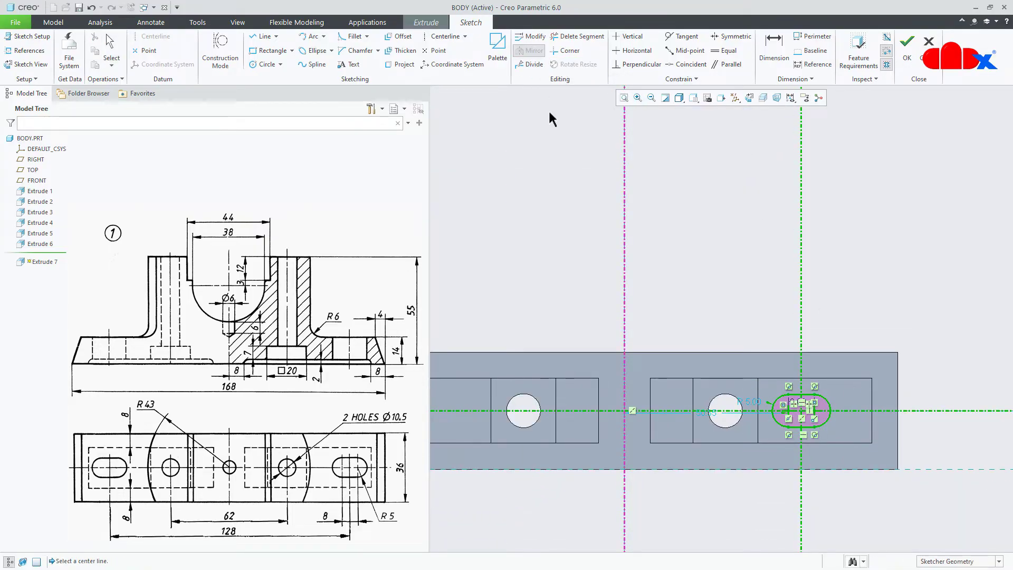
left_click(625, 212)
scroll(722, 236, "up", 2)
left_click(724, 246)
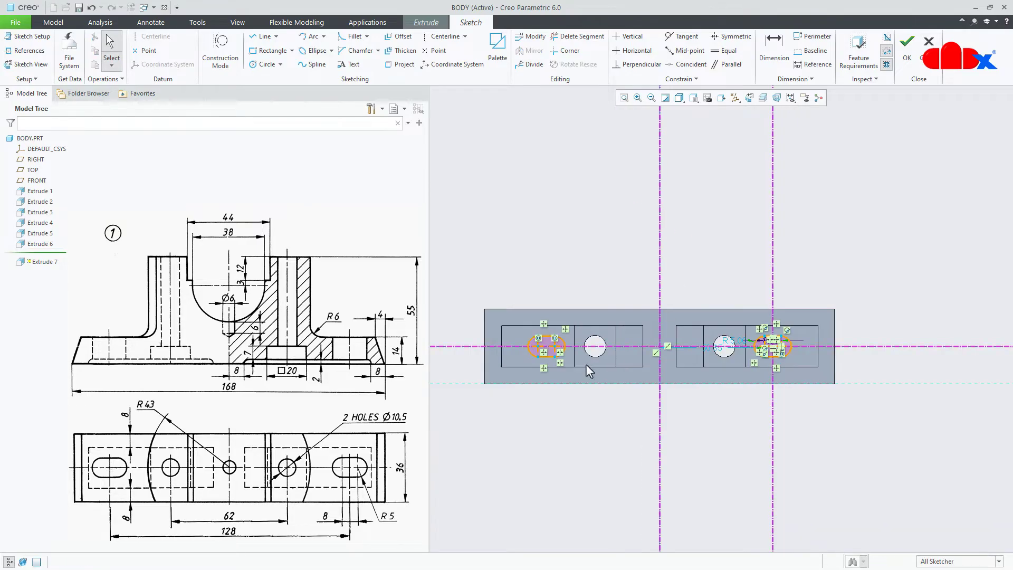
Step: Draw a vertical centerline through the middle of the mirrored slot
scroll(578, 374, "down", 2)
right_click(549, 423)
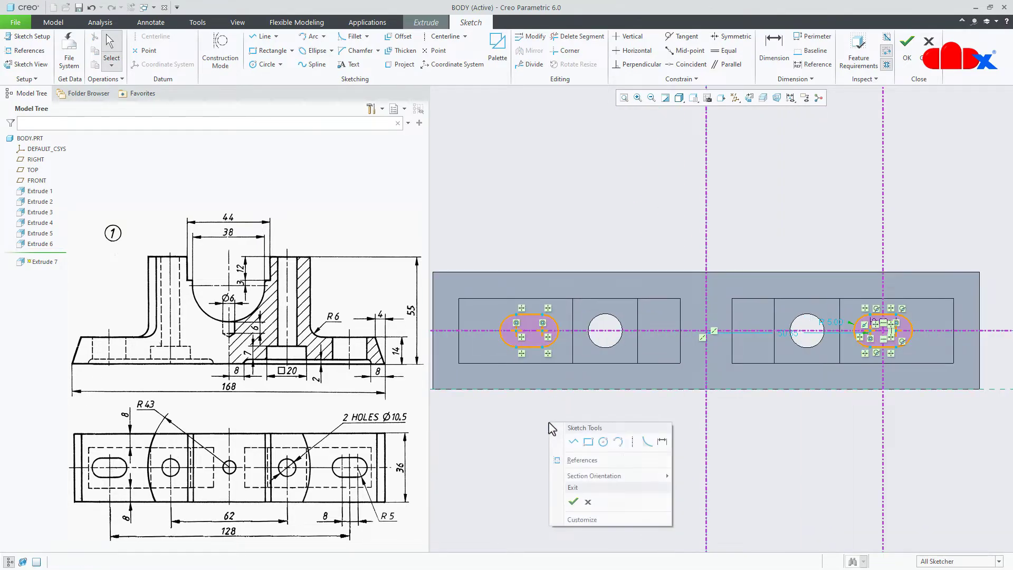
left_click(632, 441)
scroll(527, 380, "down", 5)
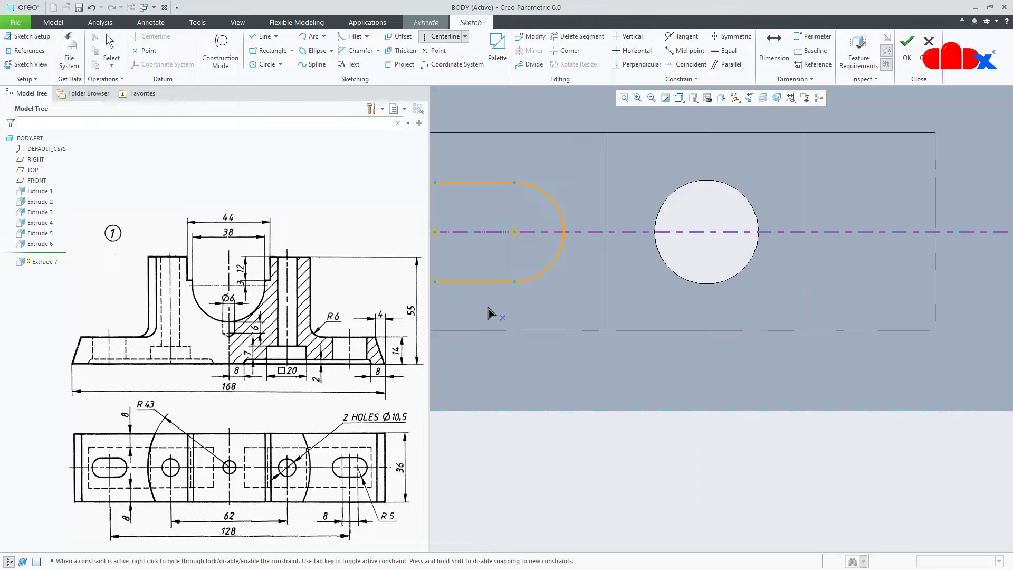
left_click(468, 289)
left_click(480, 369)
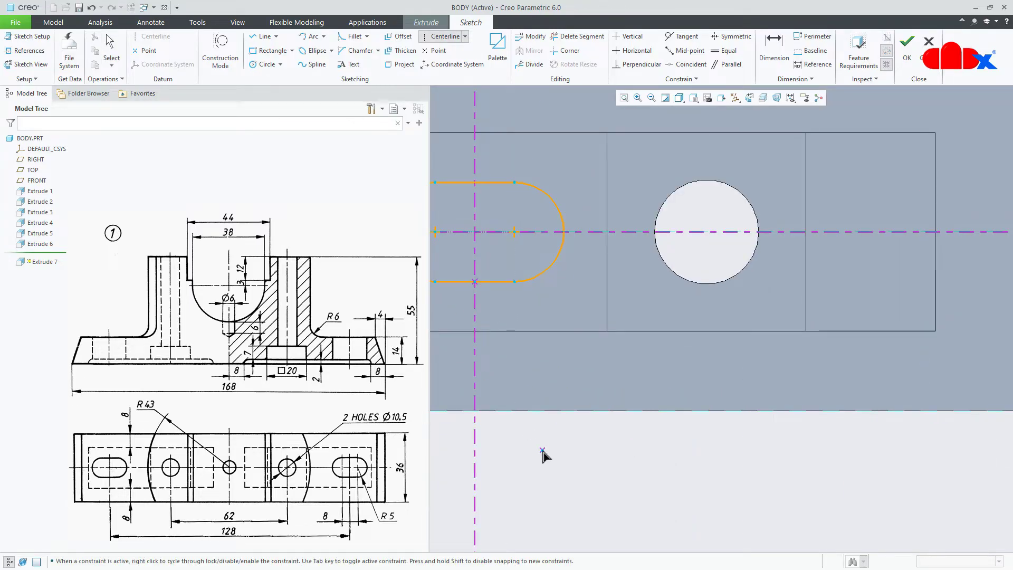
scroll(543, 452, "up", 5)
middle_click(576, 475)
Step: Dimension the distance between the two outer vertical centerlines as 128 mm
right_click(577, 474)
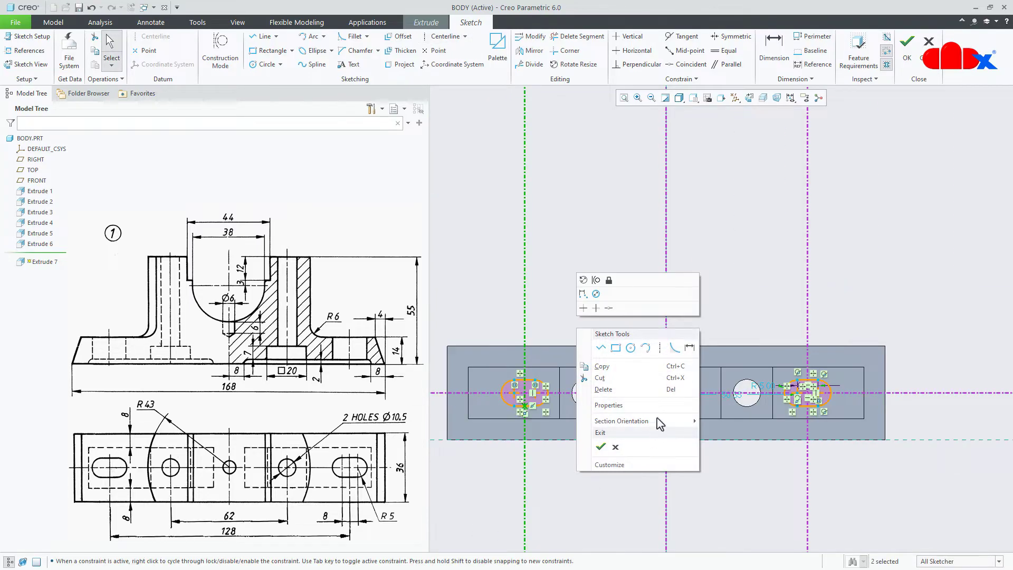
left_click(690, 348)
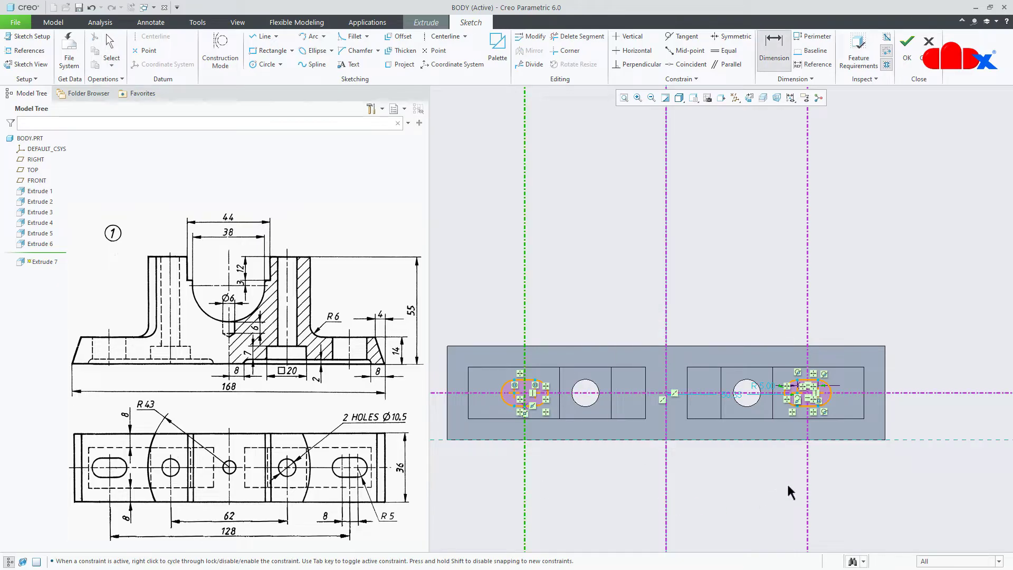
left_click(809, 478)
middle_click(740, 492)
key("Return")
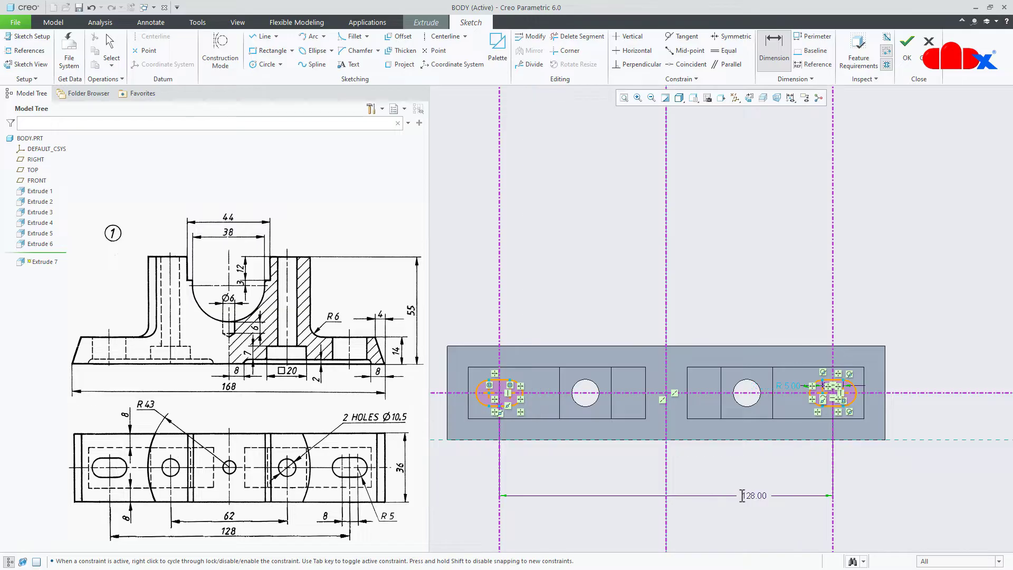
middle_click(879, 471)
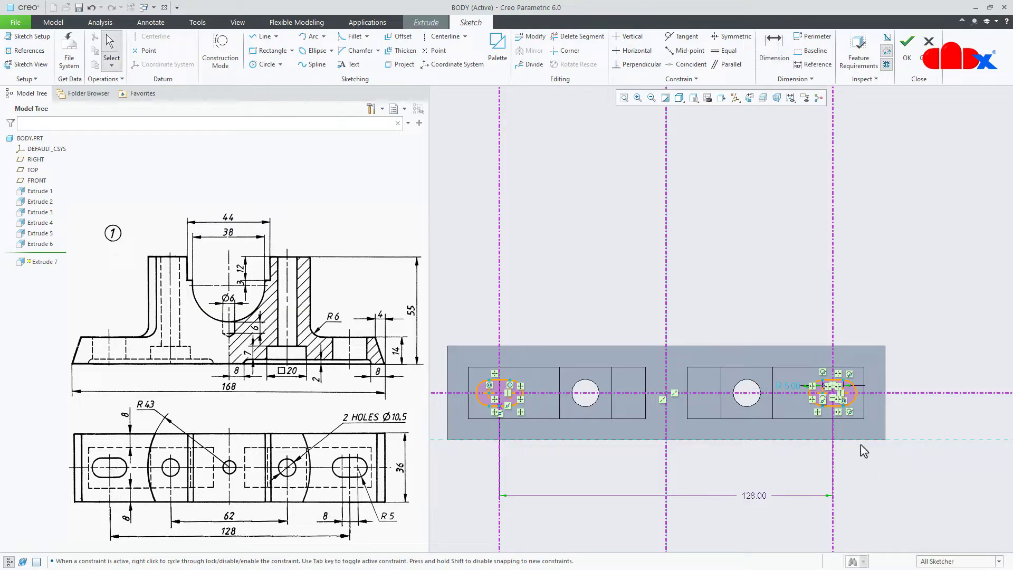
Step: Make the slot's 5 mm end radius a strong dimension and finish the sketch
scroll(825, 399, "down", 6)
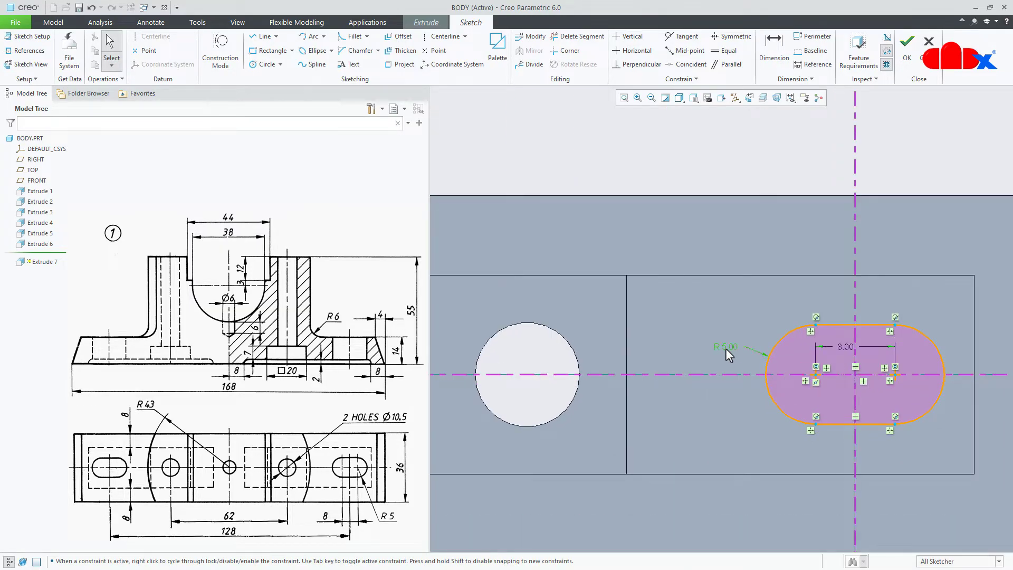
double_click(726, 348)
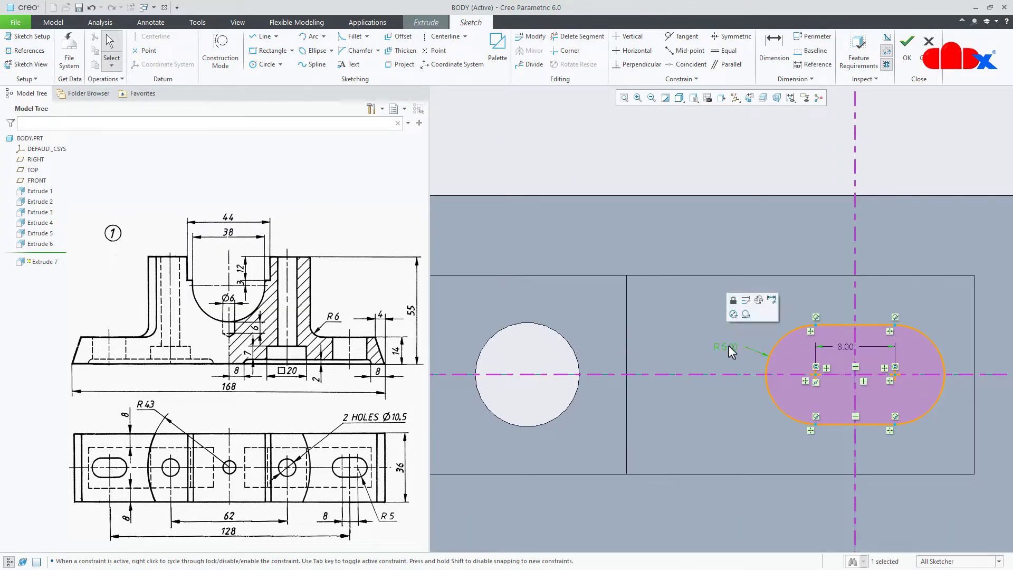
left_click(721, 417)
scroll(739, 409, "up", 4)
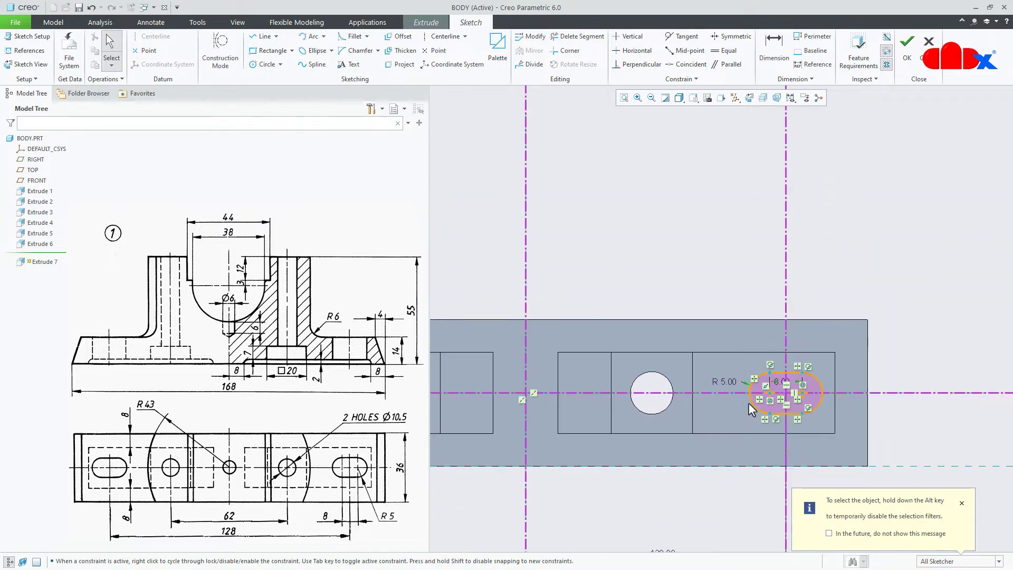
scroll(751, 448, "up", 2)
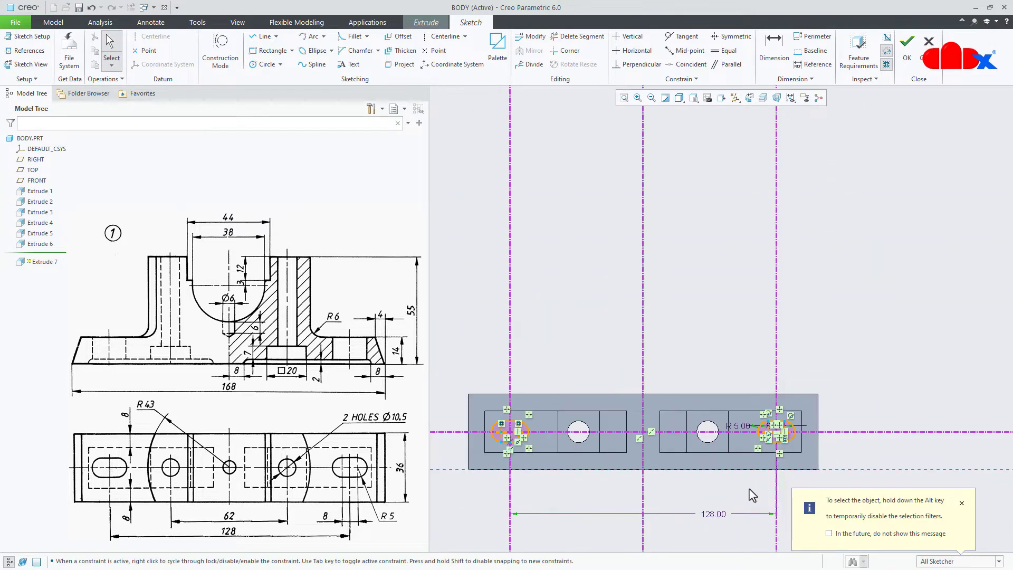
right_click(753, 495)
left_click(774, 466)
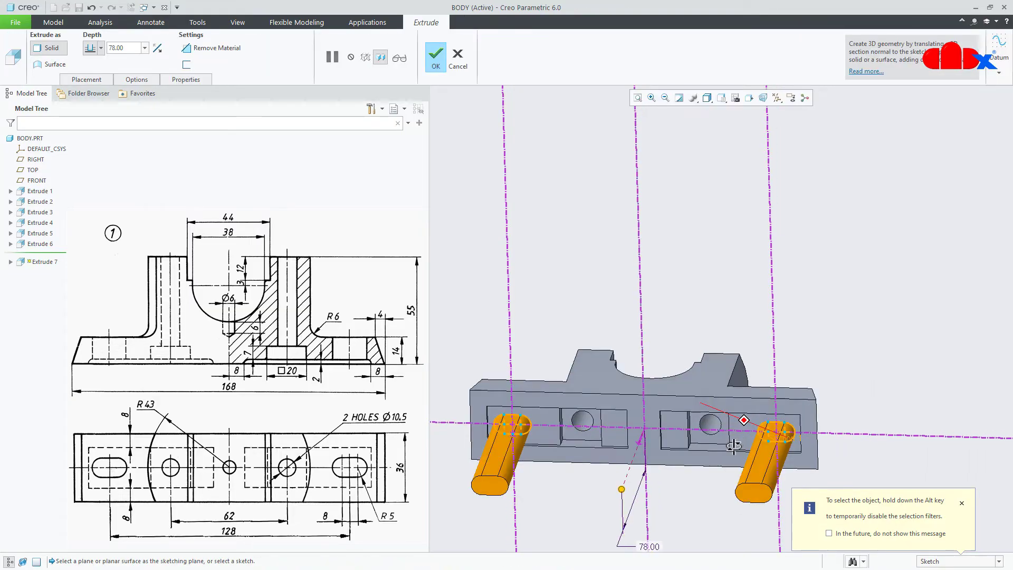
Step: Flip the extrusion into the body and complete it as a cut that passes both slots through the base
middle_click_drag(734, 446, 652, 461)
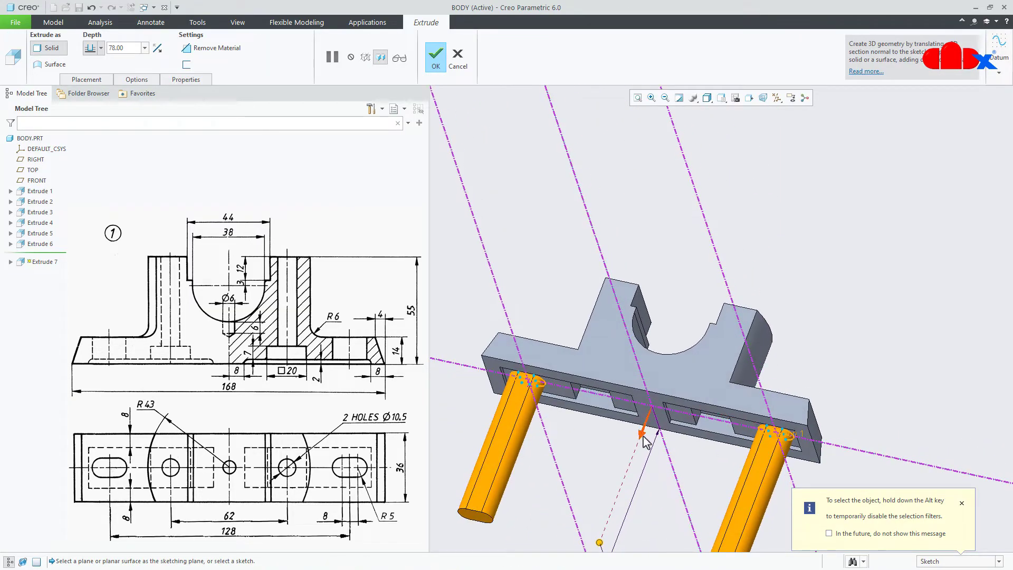
left_click(644, 437)
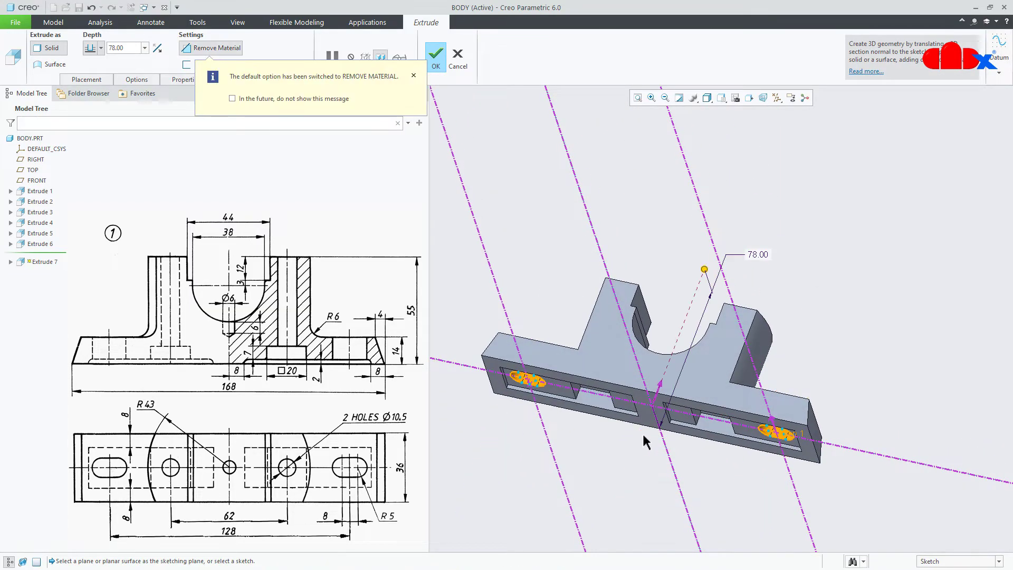
left_click(101, 49)
left_click(91, 96)
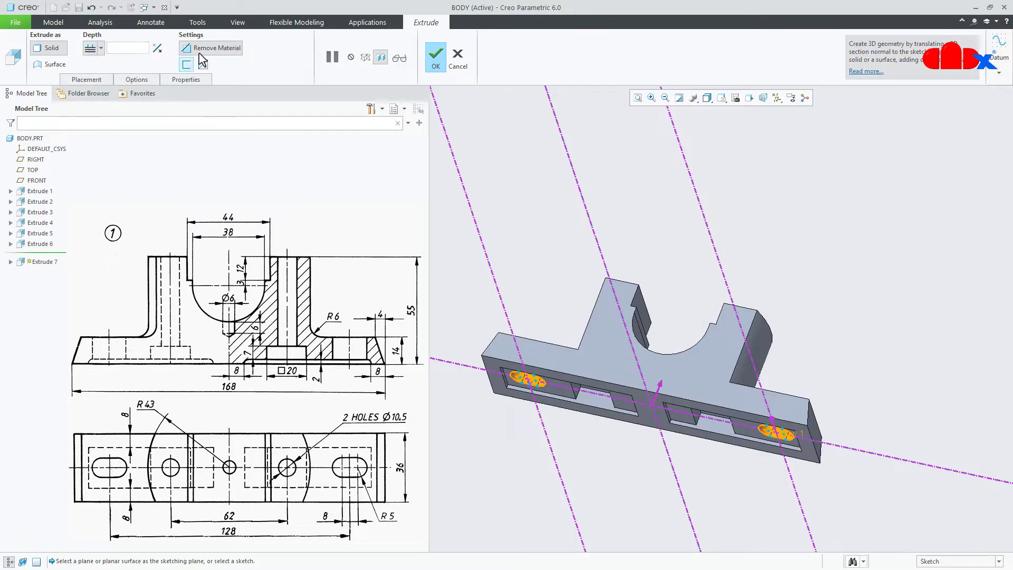
left_click(440, 66)
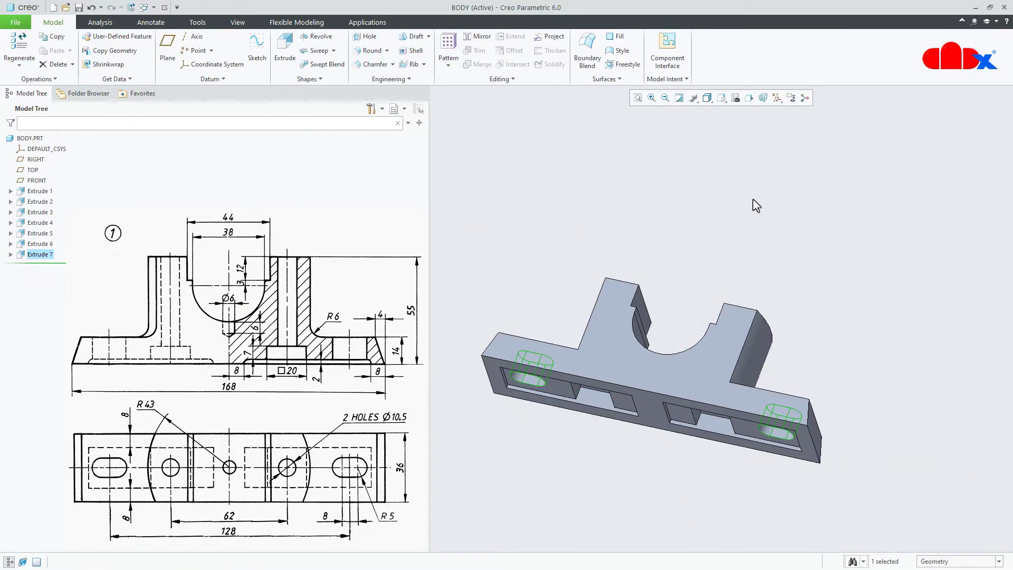
middle_click_drag(755, 292, 666, 476)
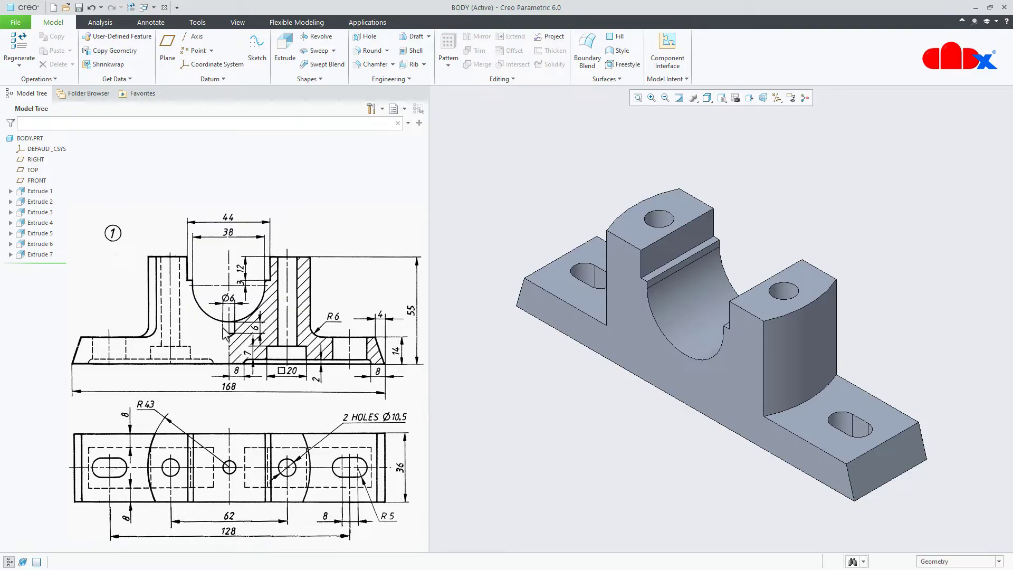
Step: Start a Revolve sketch on the FRONT plane and place a geometry centerline on the vertical reference as its axis
left_click(317, 37)
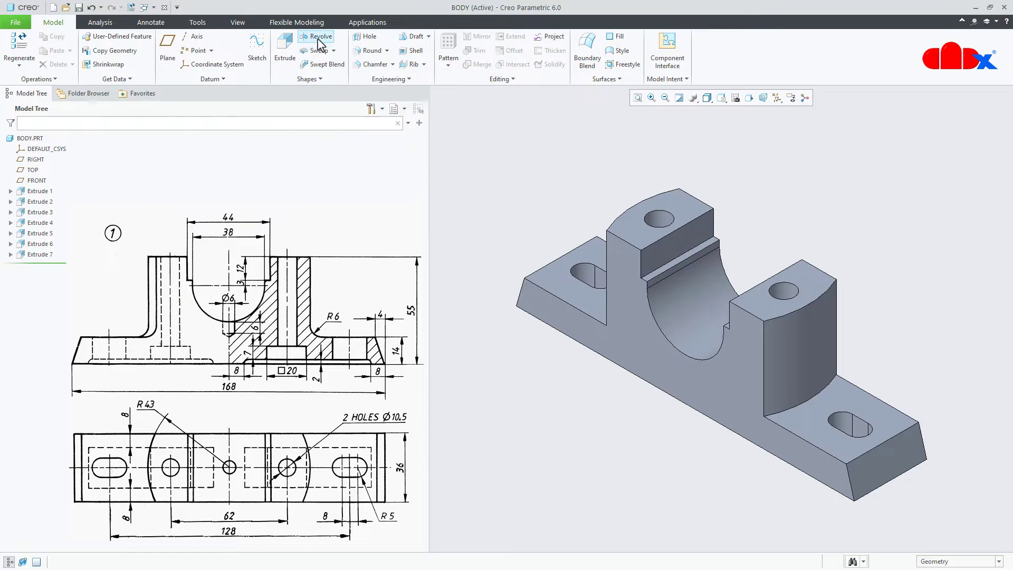
left_click(36, 180)
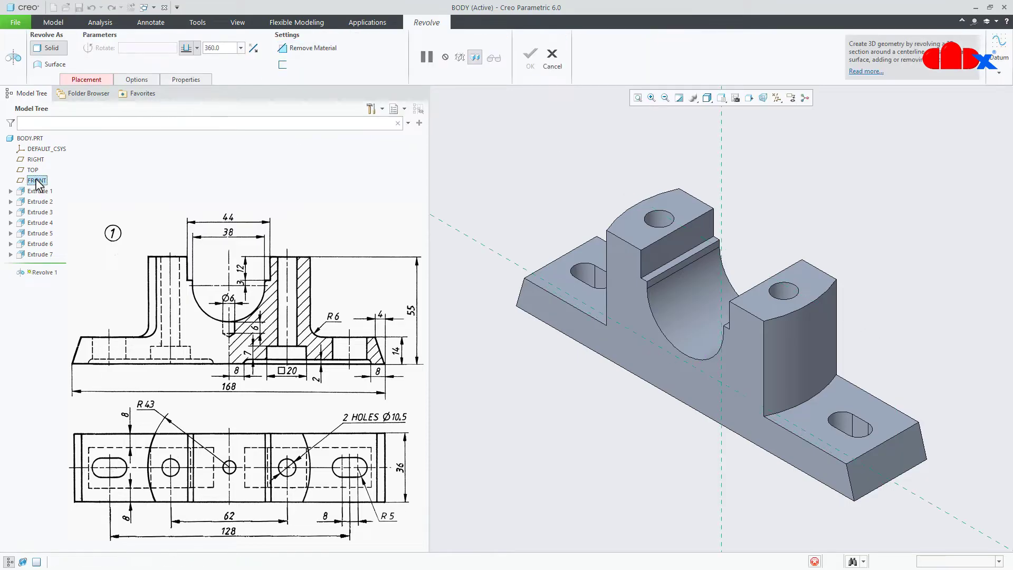
left_click(735, 98)
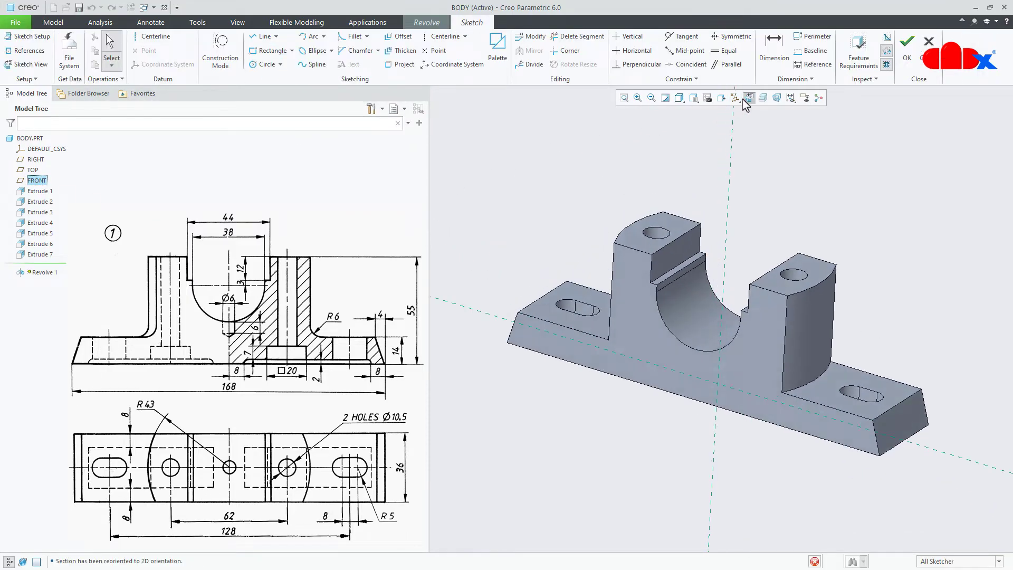
left_click(161, 38)
left_click(722, 164)
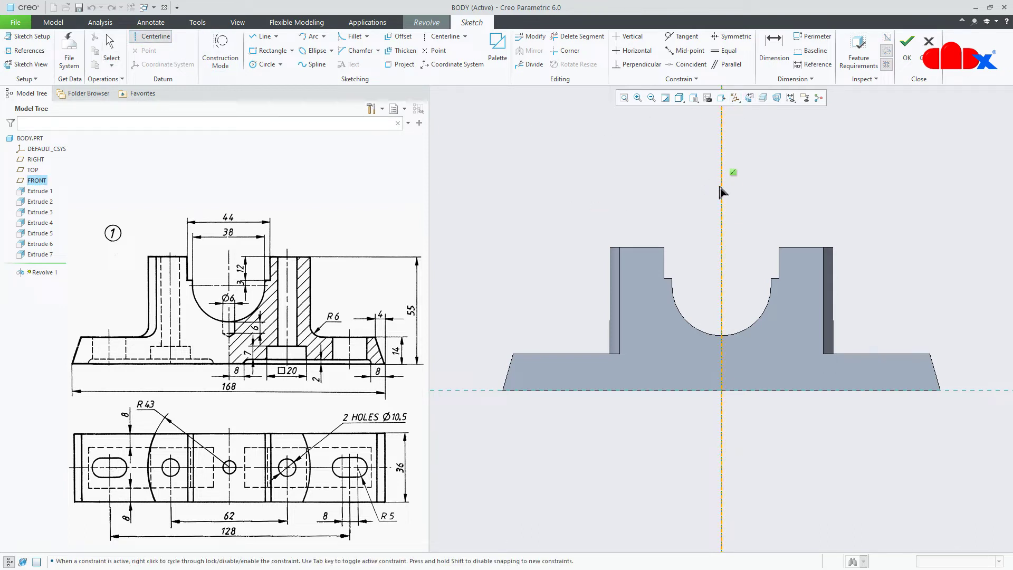
left_click(721, 221)
middle_click(743, 314)
Step: Sketch a short vertical line down from the bore arc and a sloped line from its lower end to the axis
scroll(738, 319, "down", 6)
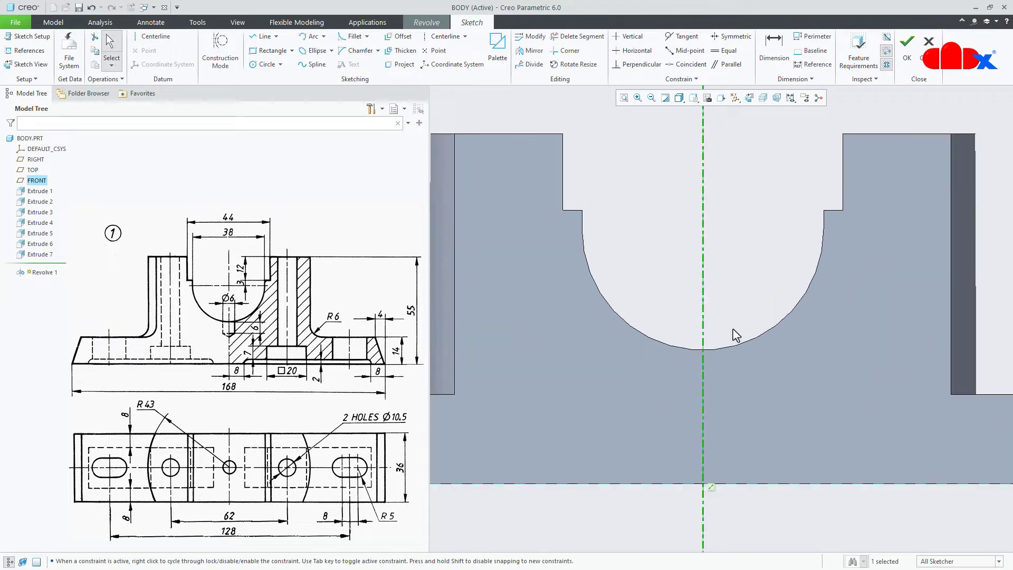
right_click(737, 325)
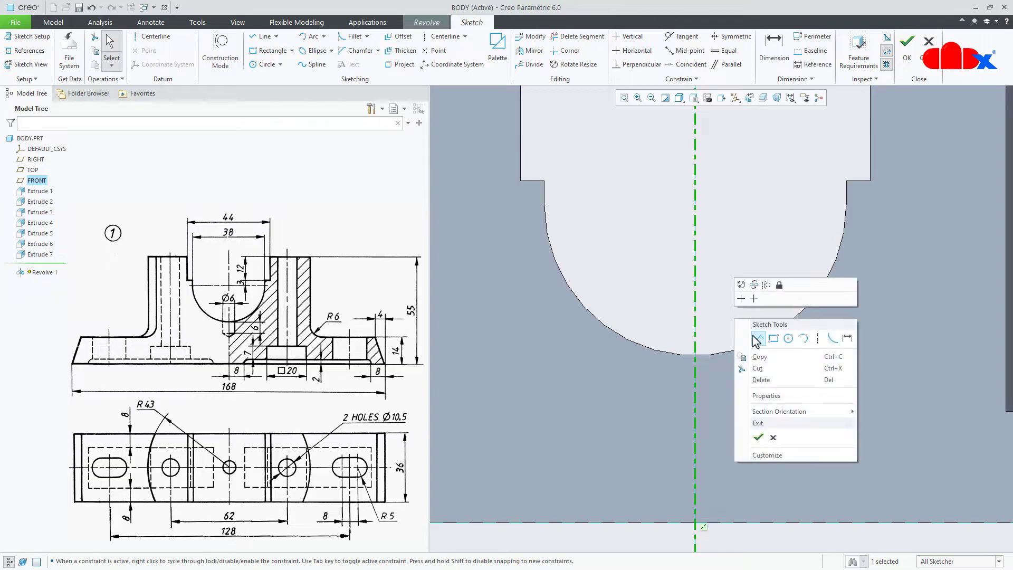
left_click(756, 338)
left_click(652, 349)
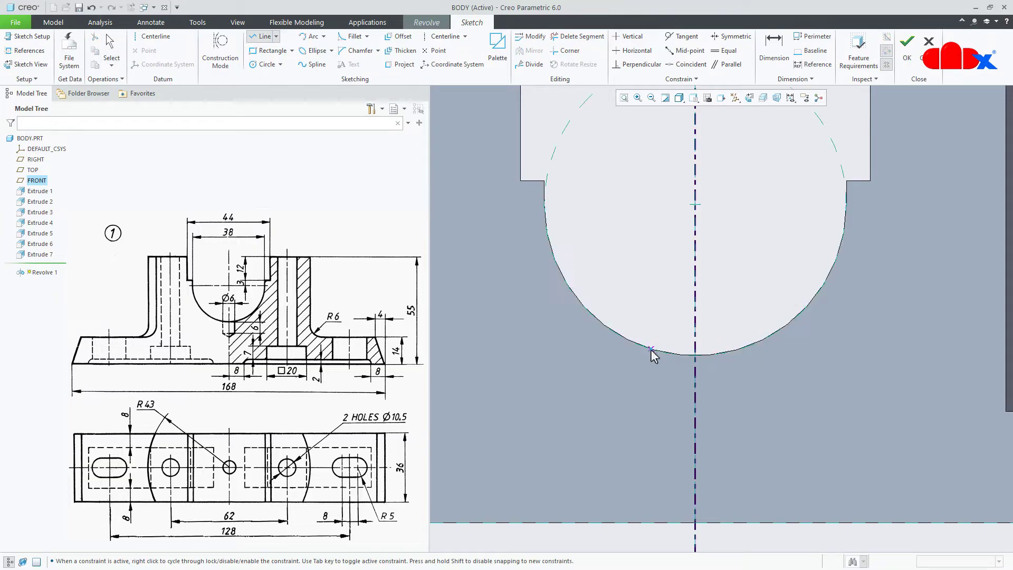
left_click(651, 384)
left_click(689, 413)
middle_click(688, 415)
Step: Close the profile, about 11 mm in diameter, with a horizontal line from the bore arc to the axis and a line along the axis
left_click(693, 413)
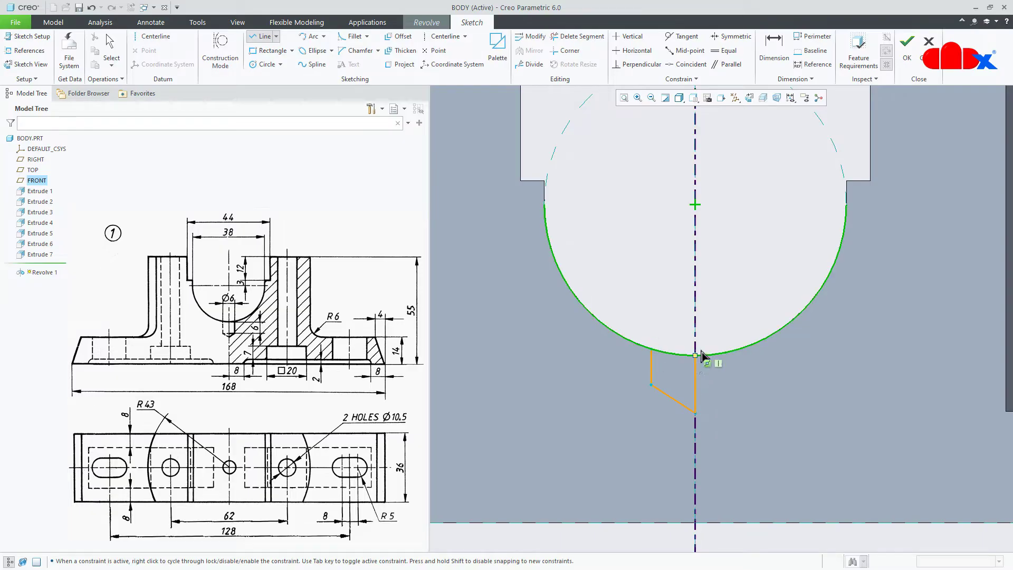
middle_click(700, 367)
left_click(652, 349)
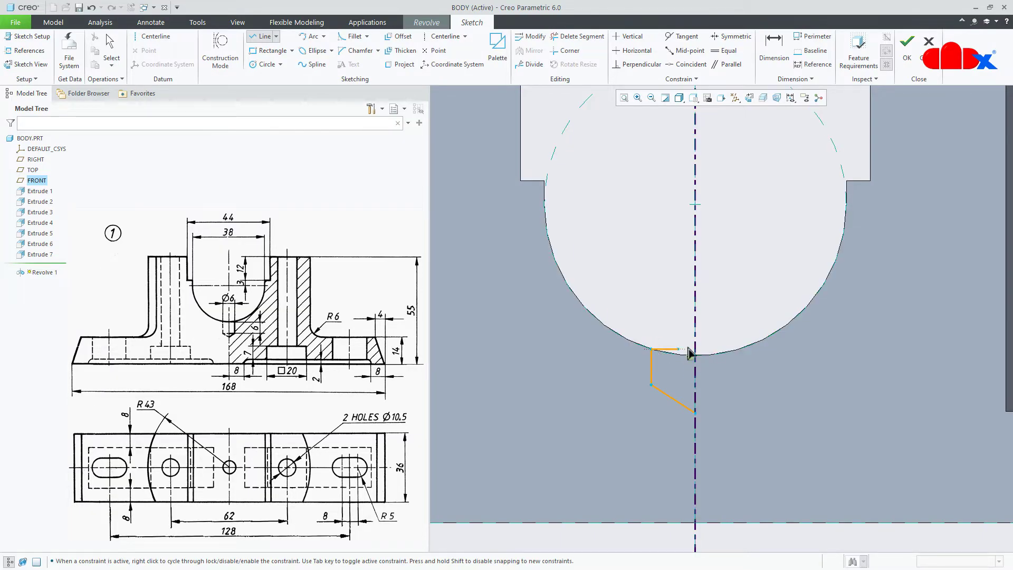
left_click(696, 349)
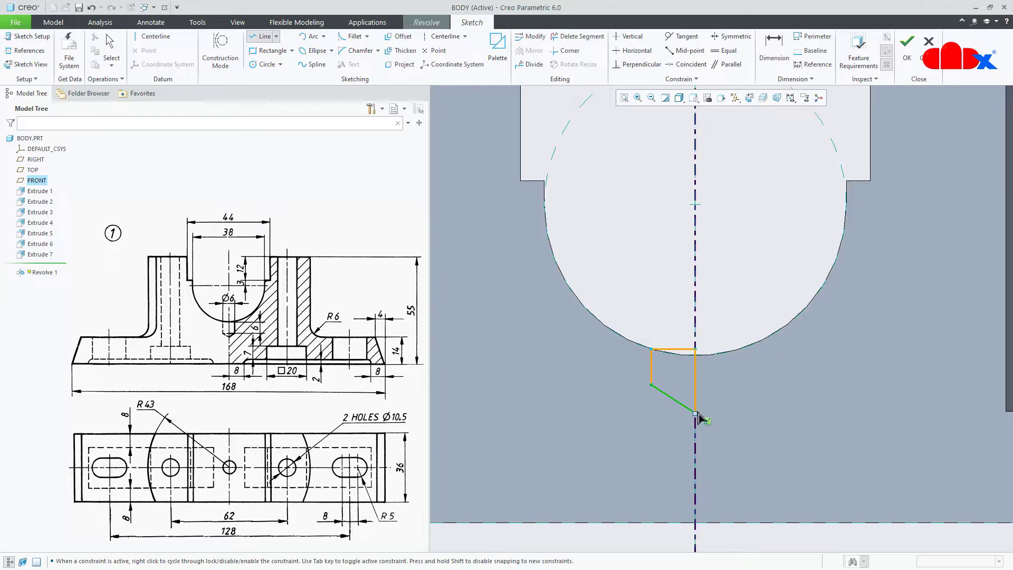
left_click(696, 412)
middle_click(728, 316)
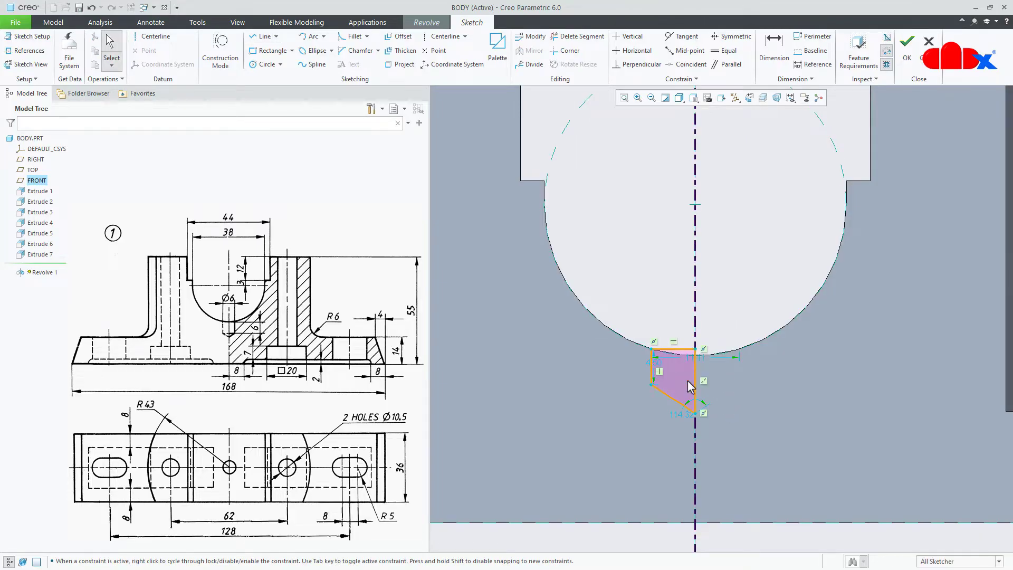
Step: Move the profile's diameter dimension above the profile and set it to 6 mm
scroll(674, 392, "down", 2)
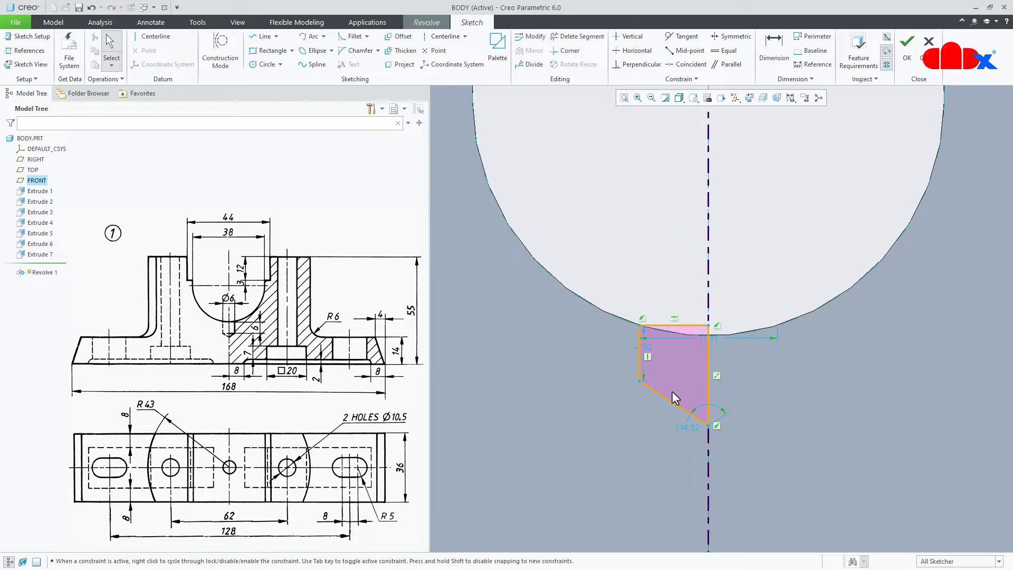
left_click_drag(702, 339, 706, 295)
double_click(706, 294)
type("6")
key("Return")
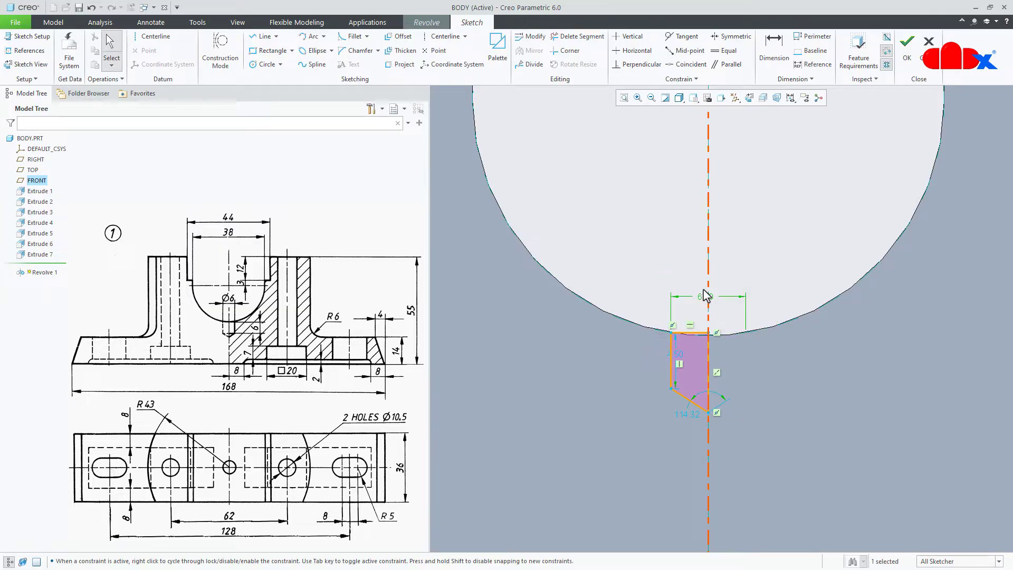
Step: Dimension the length of the profile's vertical outer line, placing the dimension beside the profile, and set it to 6 mm
scroll(712, 332, "down", 3)
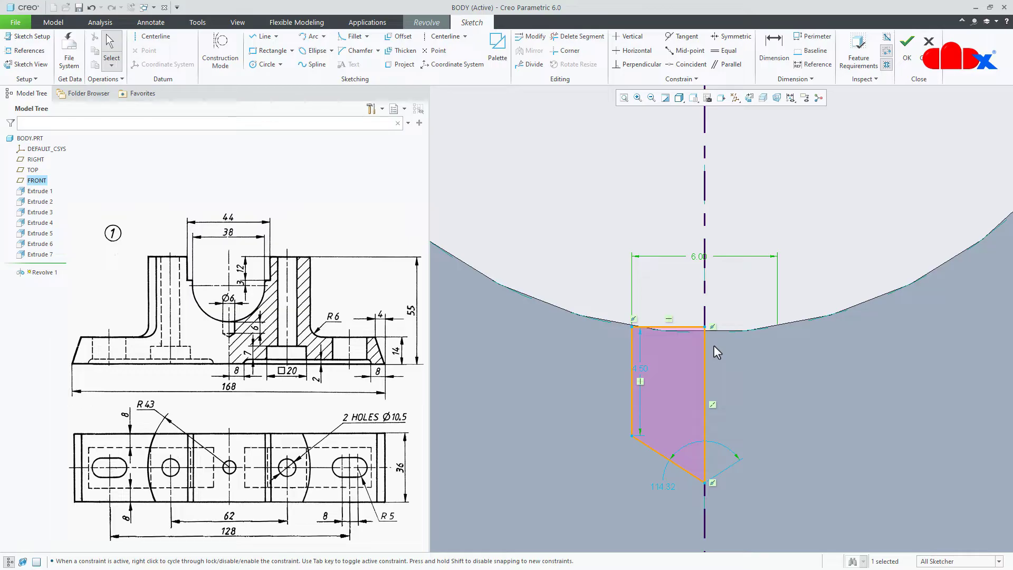
left_click(773, 50)
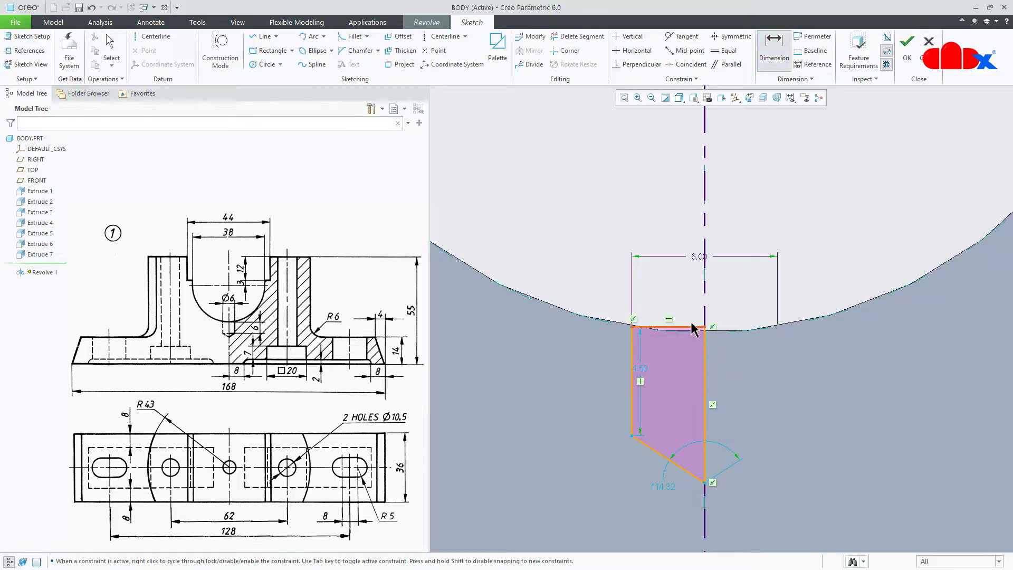
left_click(632, 436)
middle_click(573, 391)
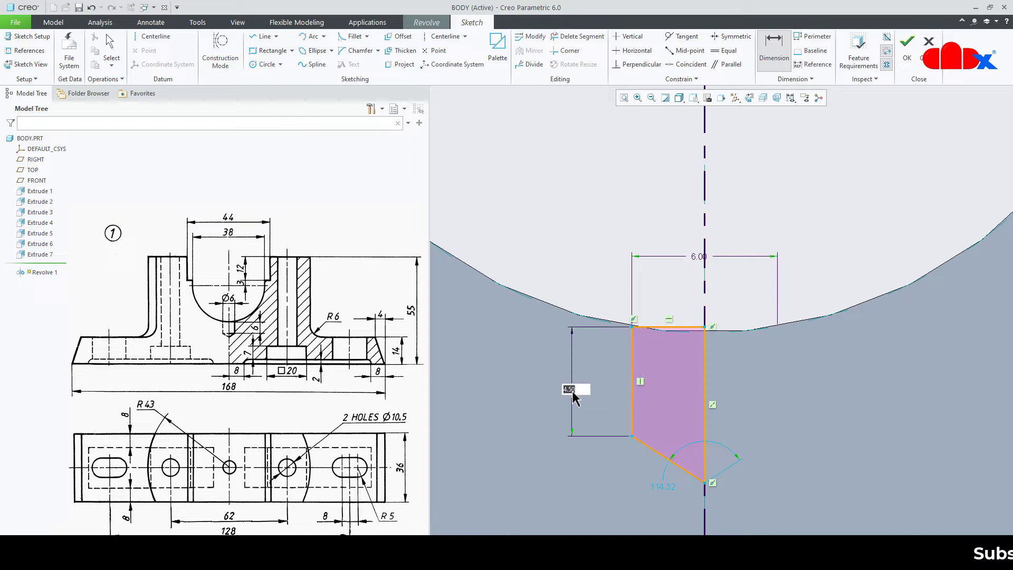
type("6")
key("Return")
scroll(615, 446, "down", 3)
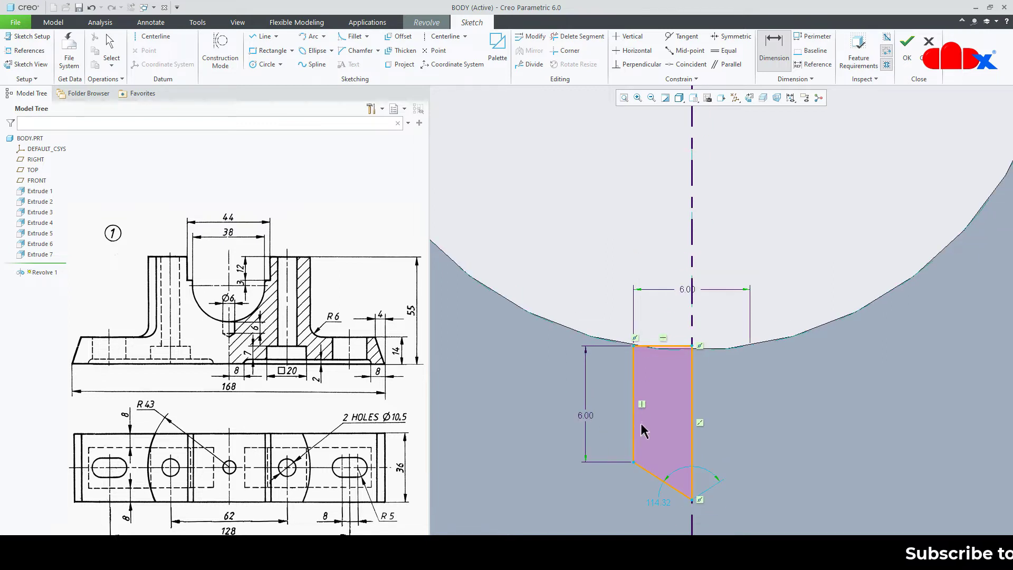
scroll(660, 465, "up", 3)
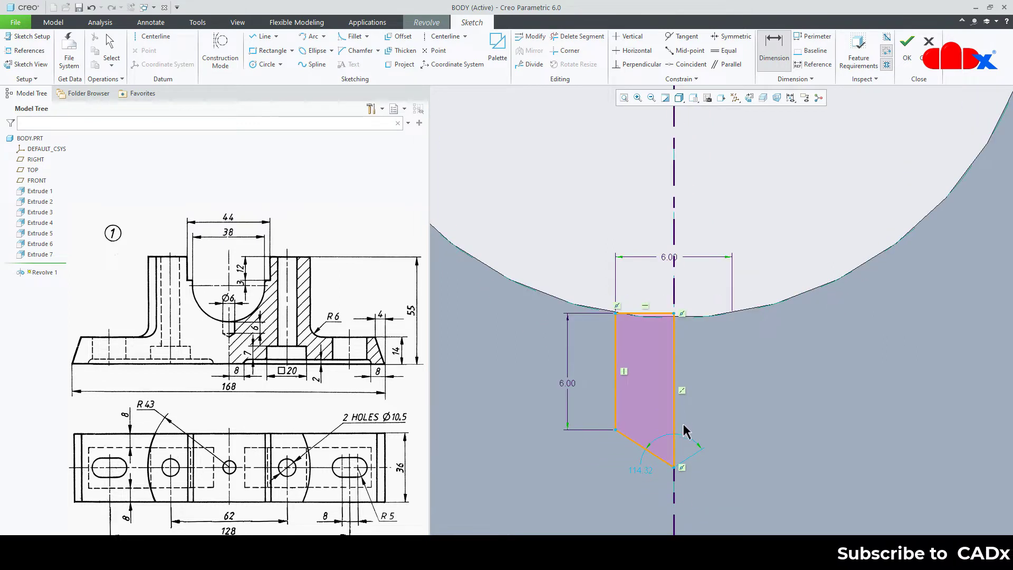
middle_click(686, 447)
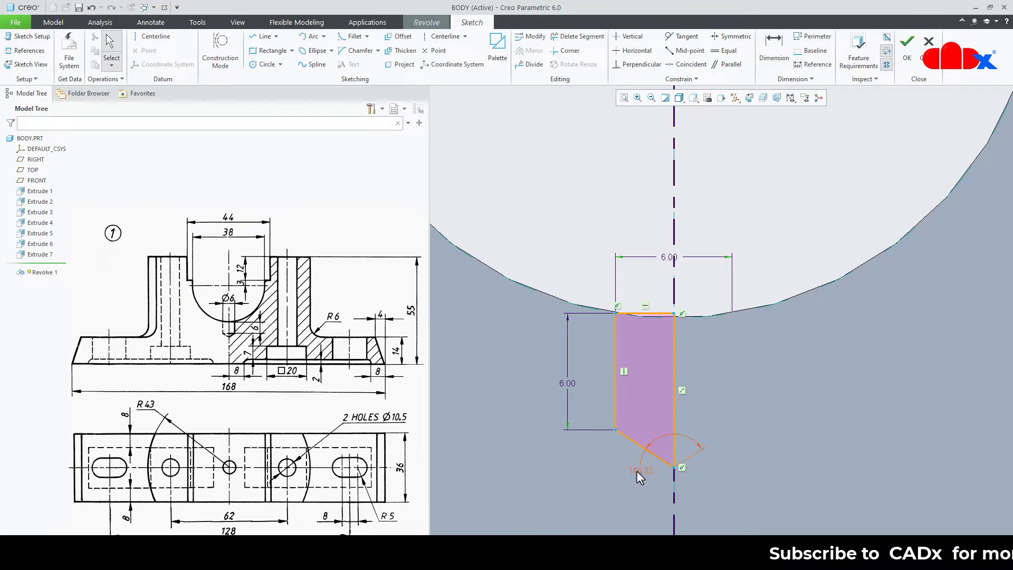
Step: Set the angle of the conical tip at the profile's lower end to 118 degrees
double_click(636, 470)
type("118")
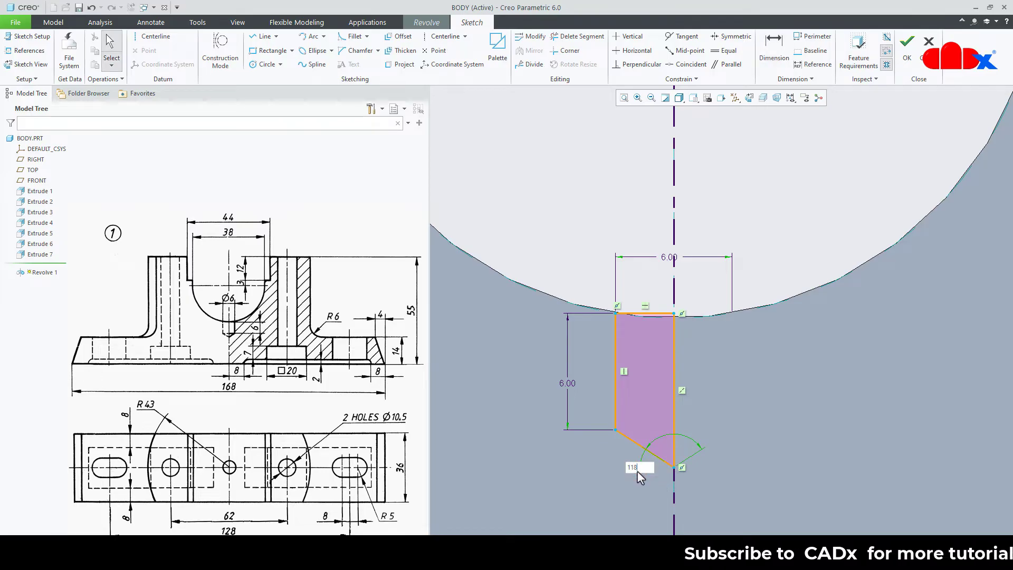
key("Return")
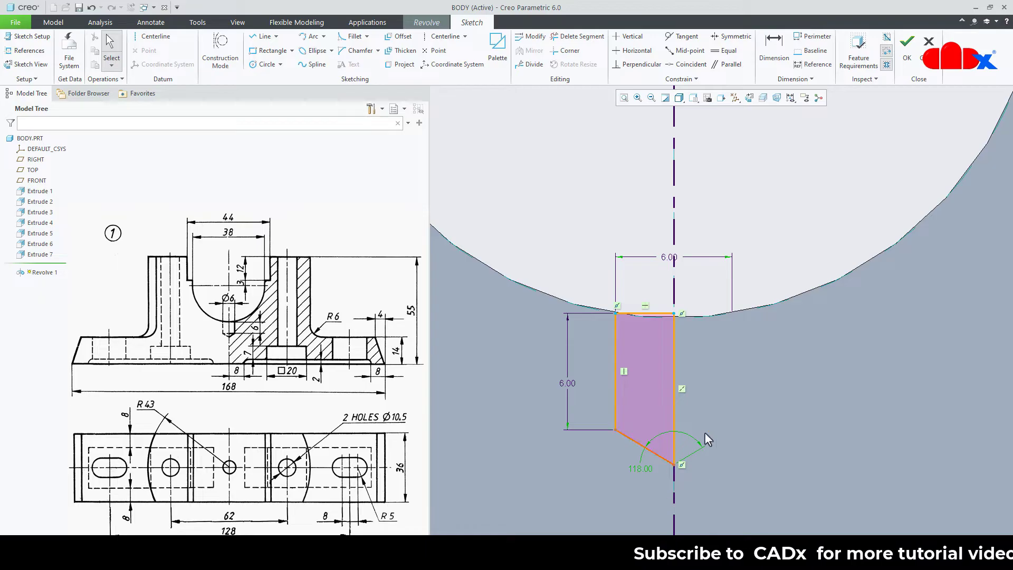
Step: Finish the sketch and revolve the profile 360 degrees with material removal to cut the hole below the bore
right_click(753, 401)
left_click(777, 504)
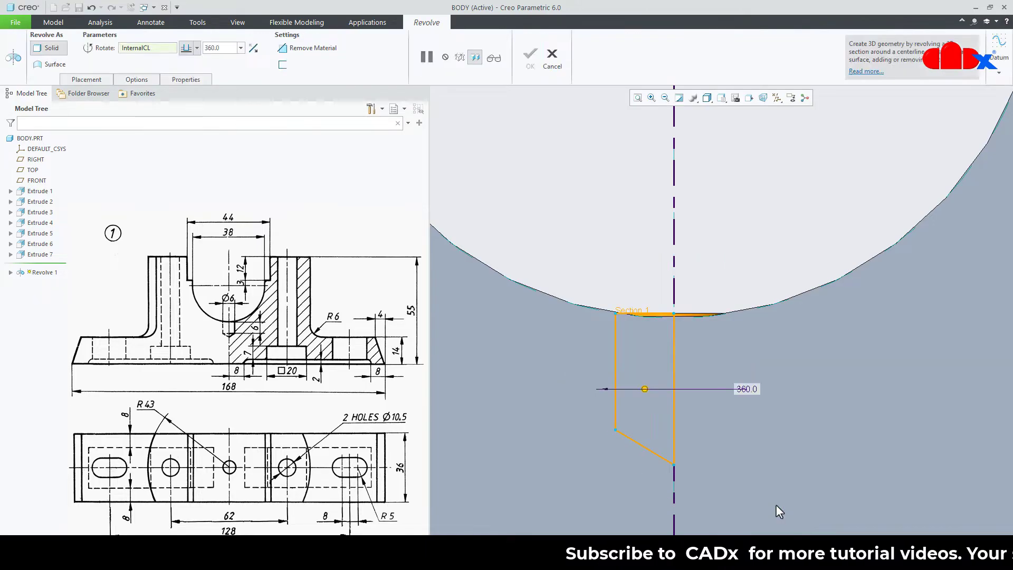
left_click(309, 48)
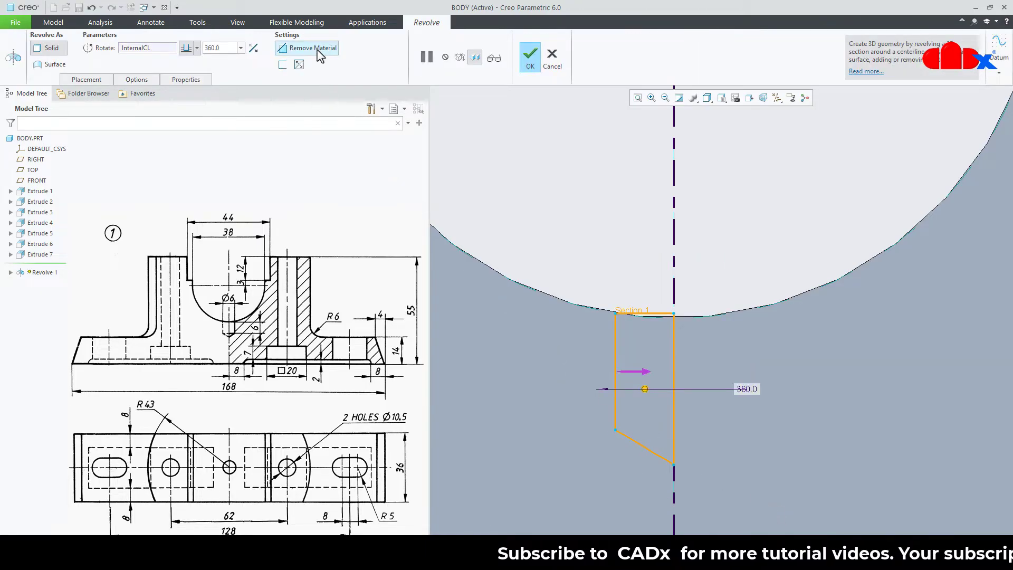
left_click(534, 60)
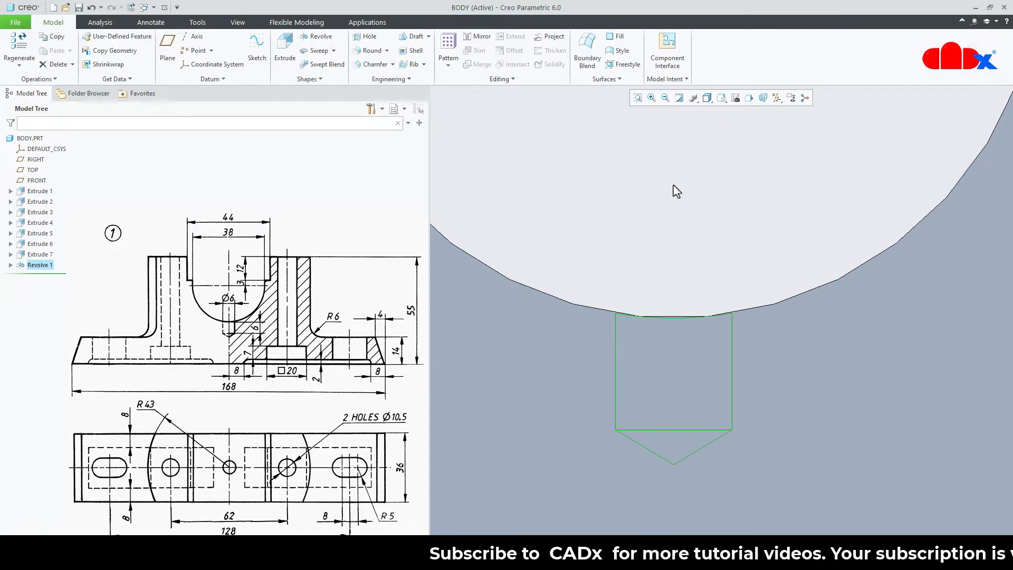
scroll(665, 263, "up", 3)
middle_click_drag(658, 319, 679, 378)
scroll(679, 377, "up", 3)
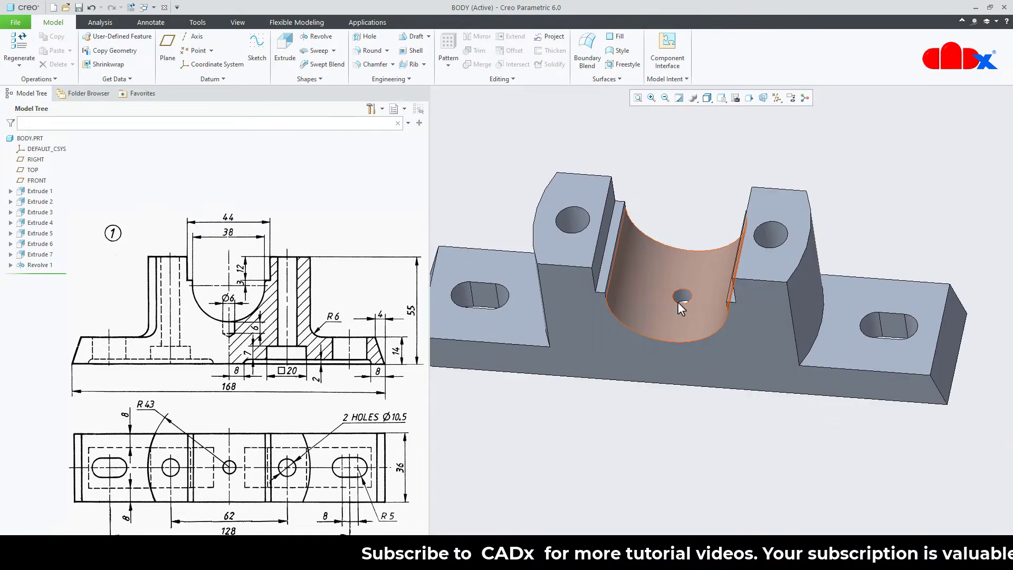
scroll(681, 307, "down", 2)
mouse_move(683, 323)
middle_mouse_down()
mouse_move(675, 345)
mouse_move(690, 311)
middle_mouse_up()
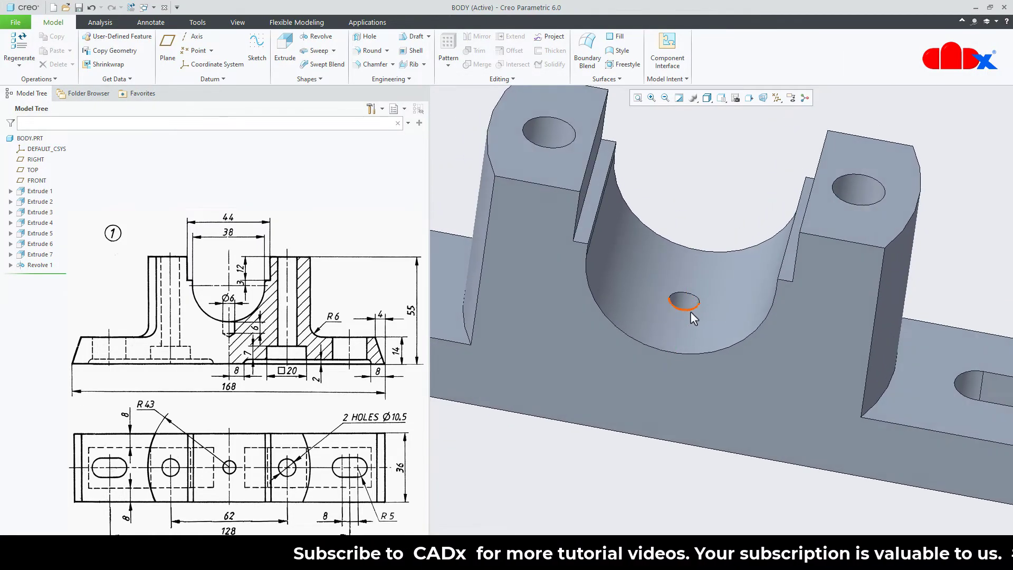
key("ctrl+d")
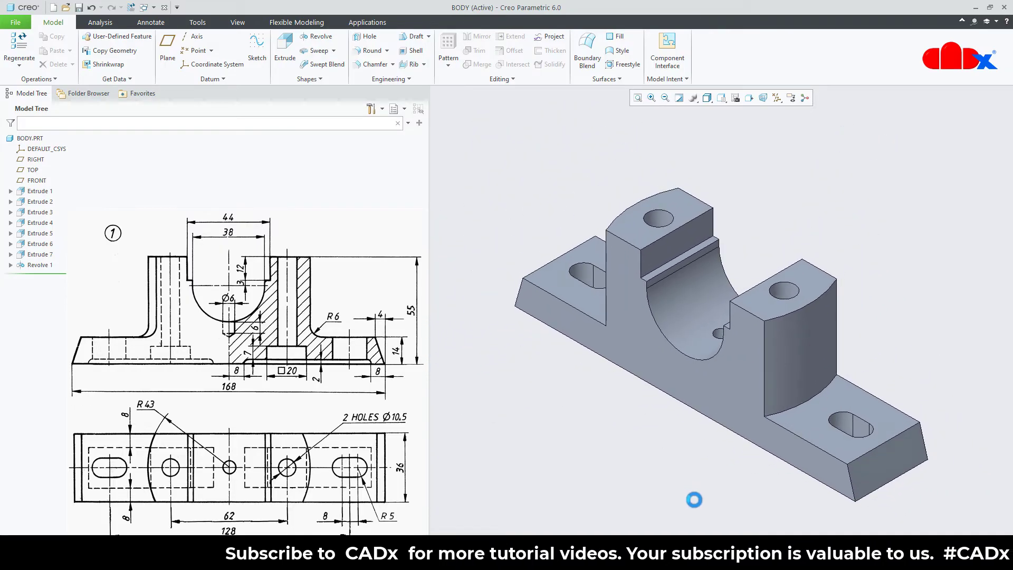
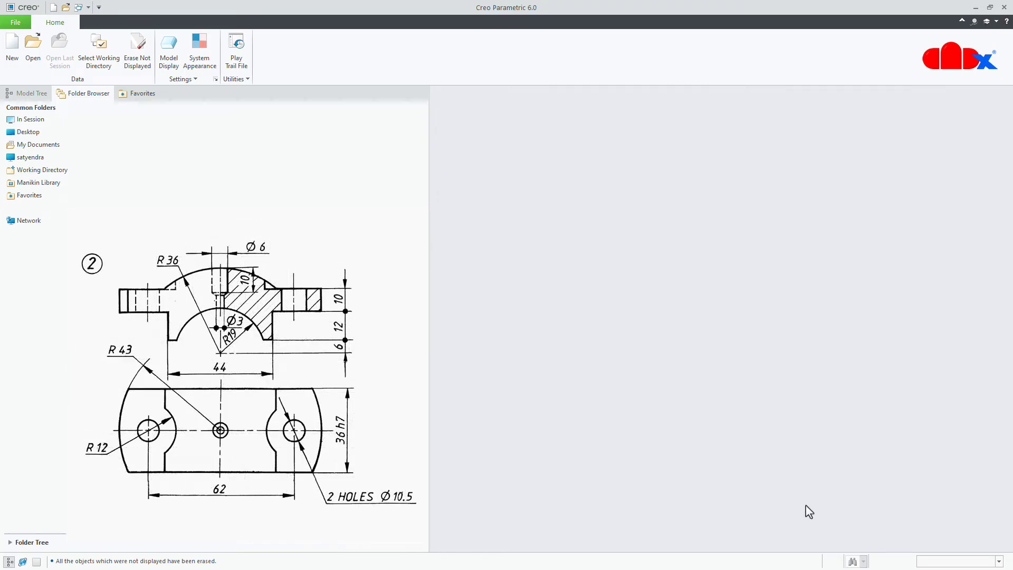
Step: Create a new solid part named cap from the solid_part_mmks template
left_click(11, 60)
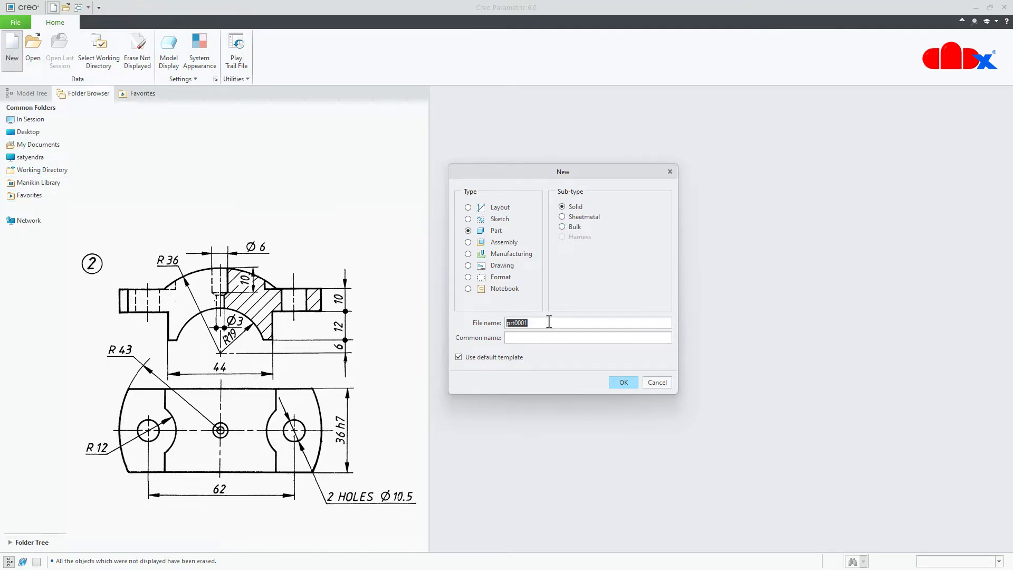
type("cap")
left_click(622, 383)
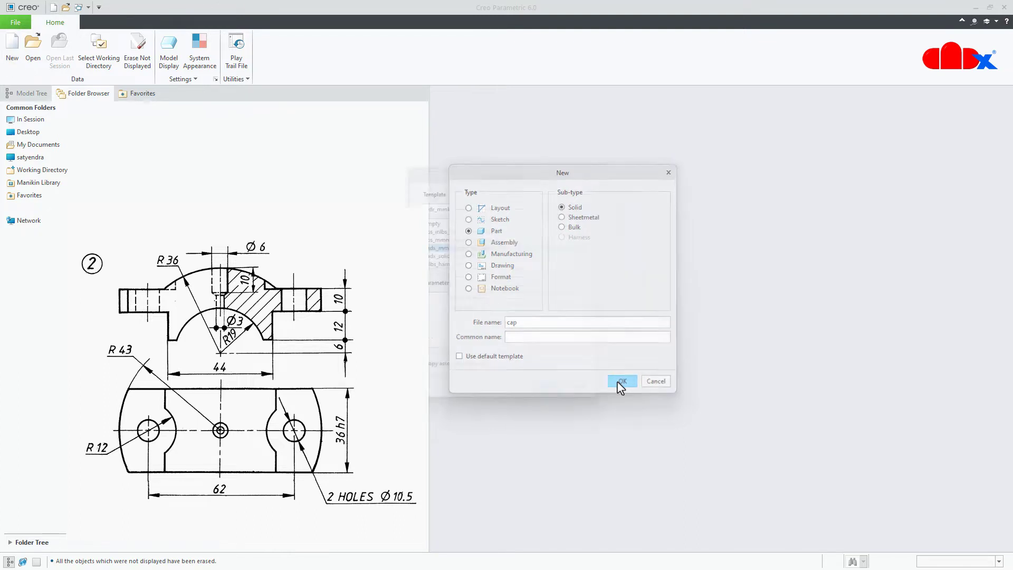
left_click_drag(592, 168, 595, 168)
left_click_drag(645, 228, 649, 262)
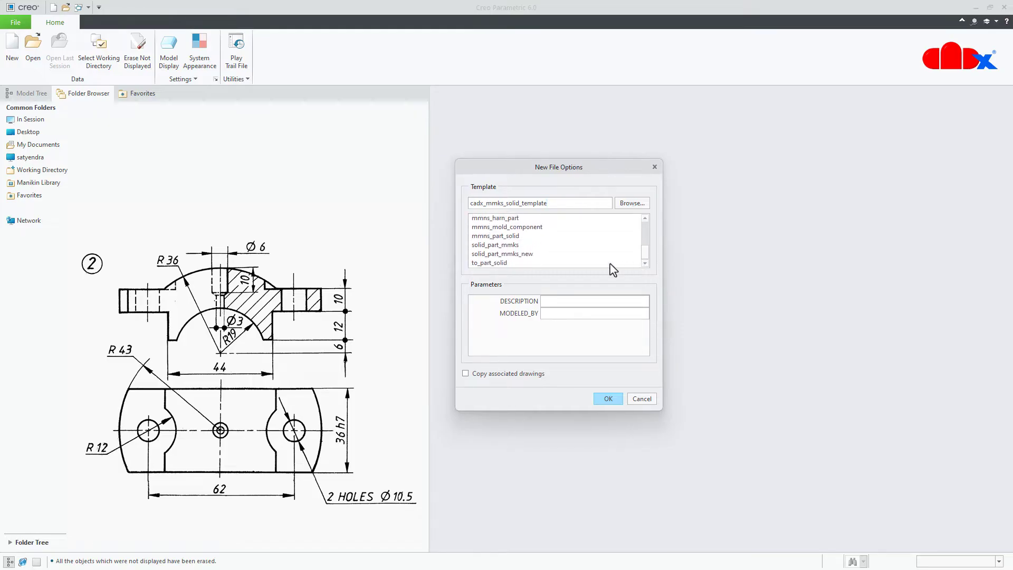
left_click(507, 245)
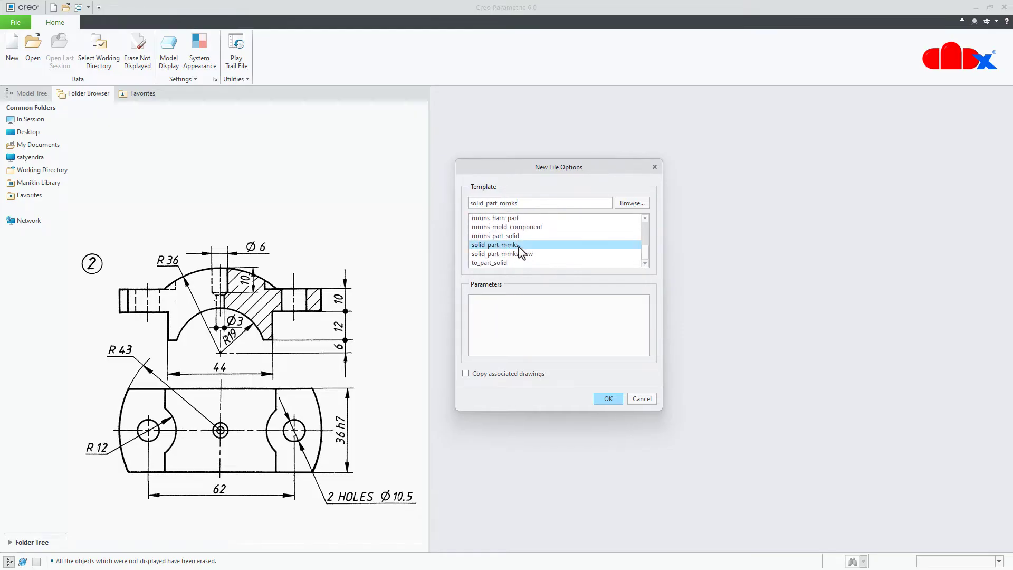
left_click(607, 403)
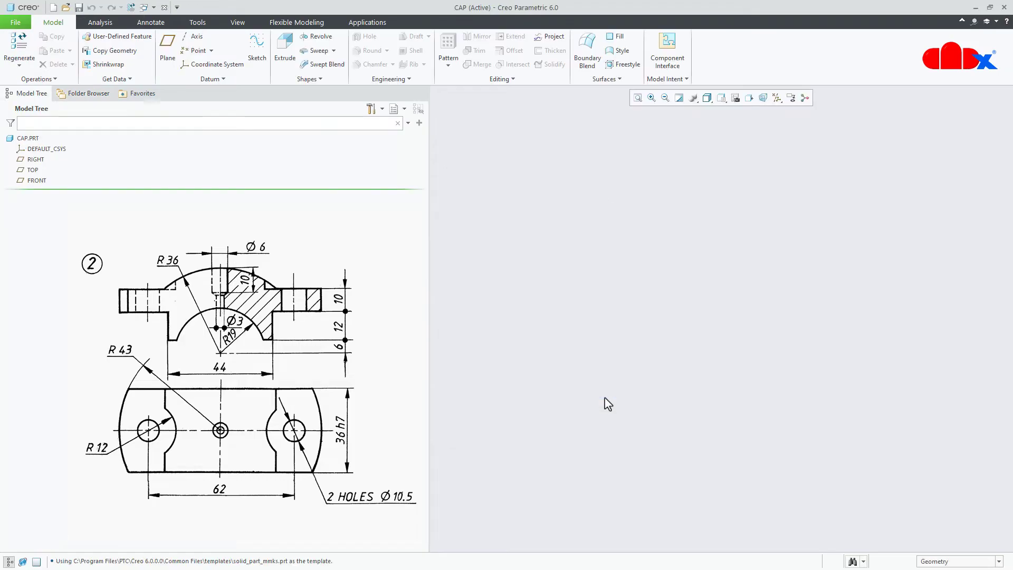
Step: Display all datum axes, points, coordinate systems and planes in the model view
left_click(777, 97)
left_click(776, 111)
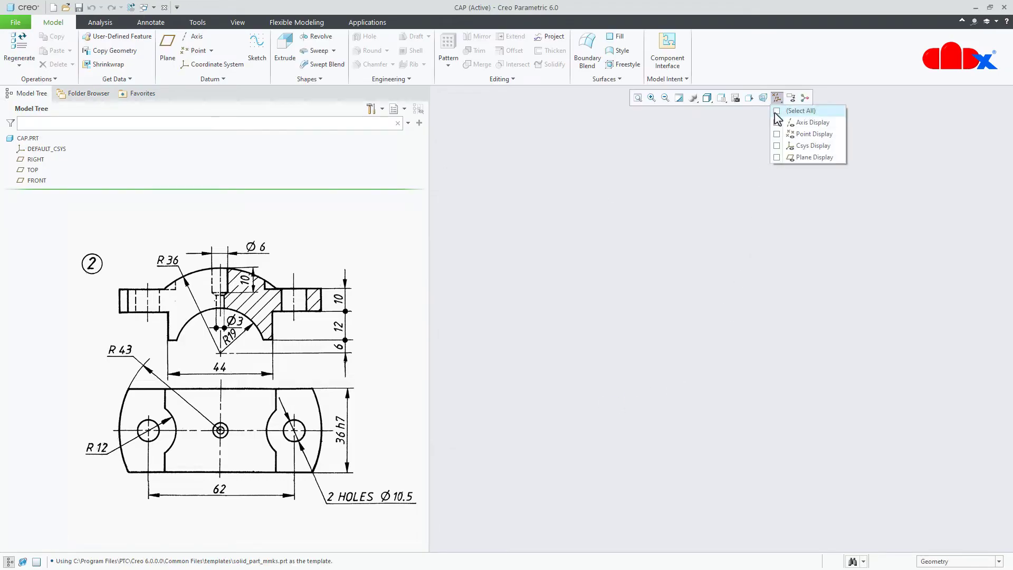
left_click(743, 491)
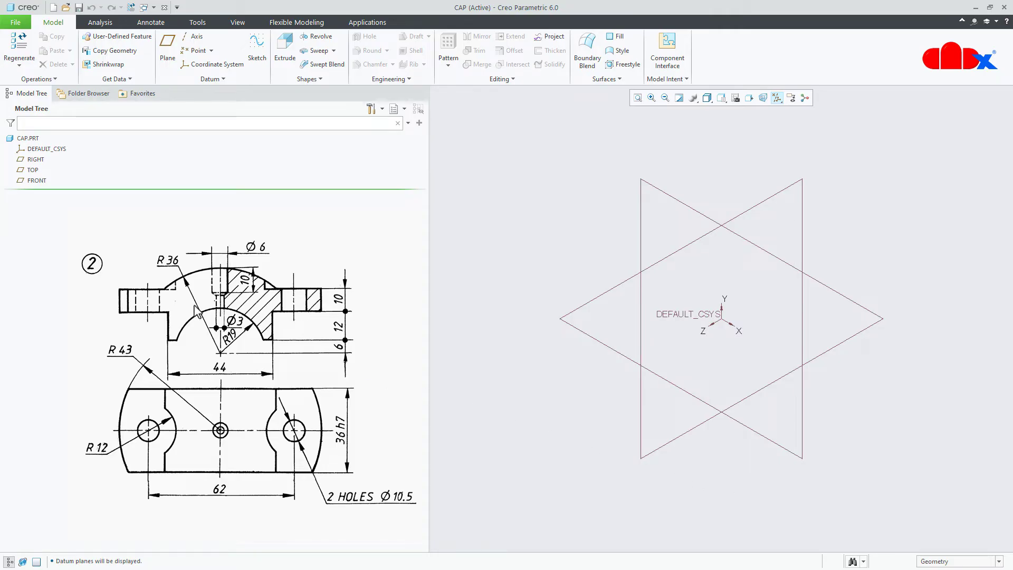
Step: Start an Extrude sketch on the TOP plane, orient the view to the sketch plane and hide all datum display
left_click(284, 53)
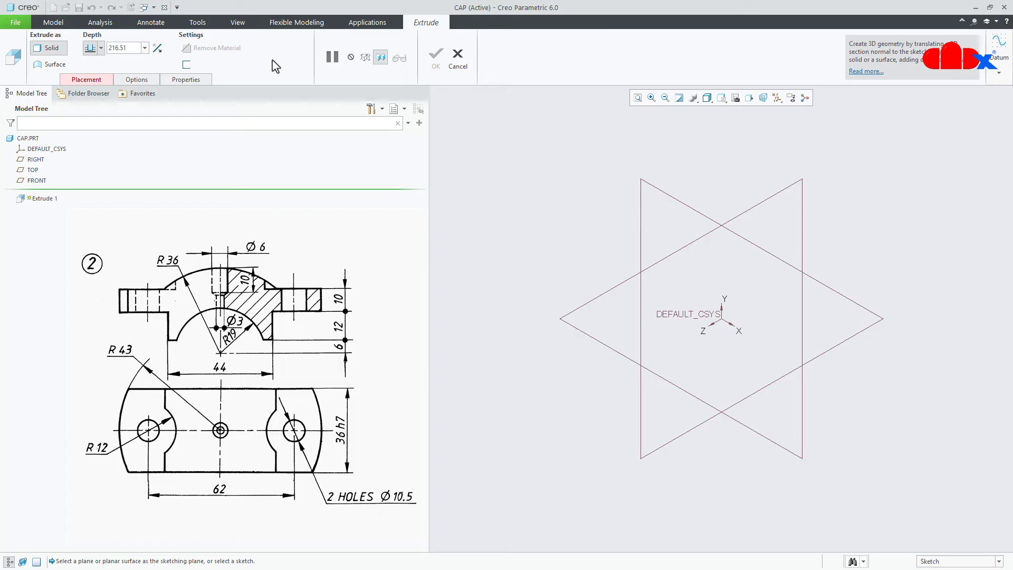
left_click(32, 169)
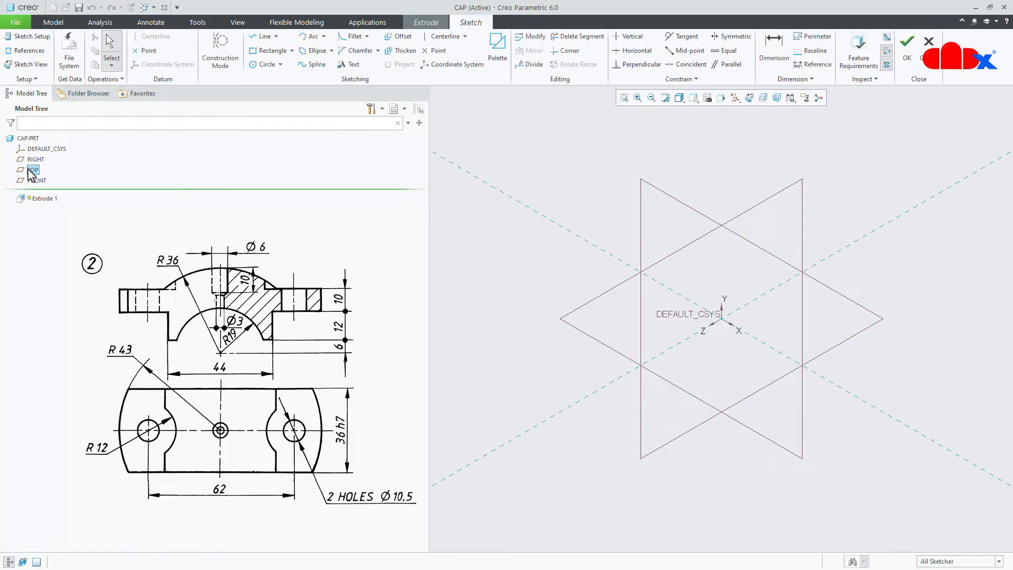
left_click(749, 99)
left_click(735, 100)
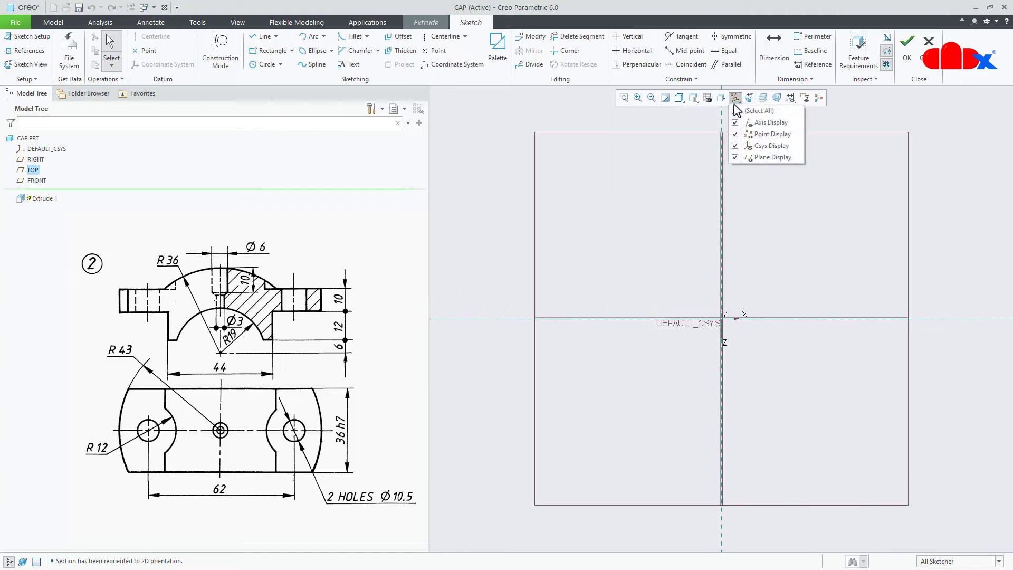
left_click(736, 111)
left_click(763, 245)
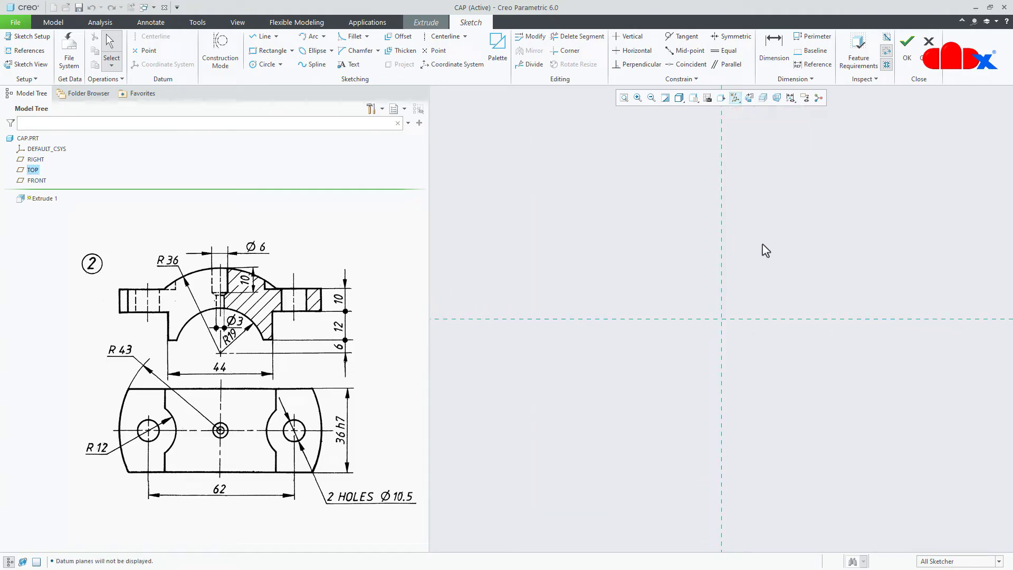
Step: Draw a vertical and a horizontal centerline along the two sketch references
right_click(763, 245)
left_click(847, 268)
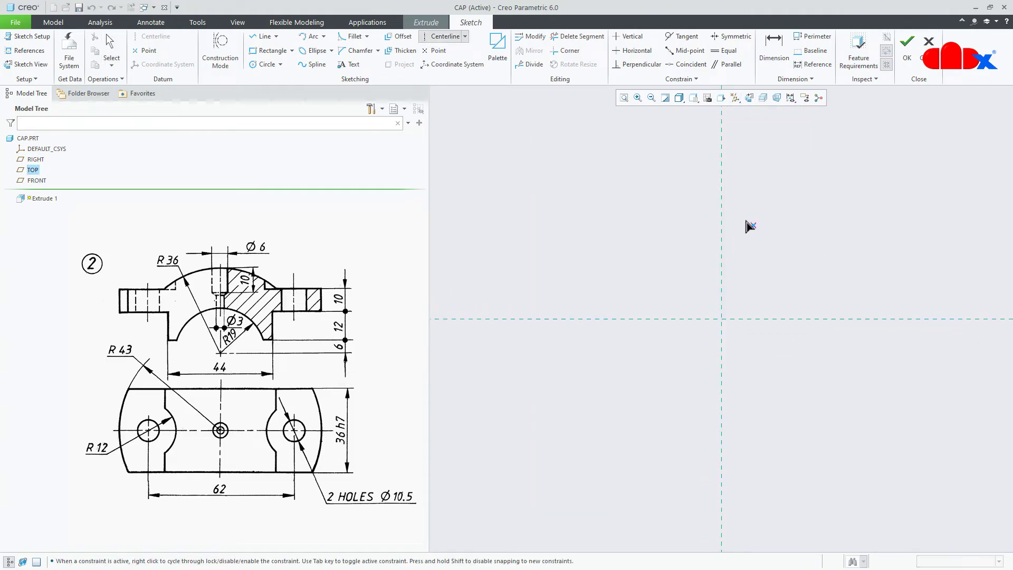
left_click(722, 205)
left_click(721, 237)
left_click(755, 320)
left_click(818, 324)
middle_click(820, 275)
left_click(816, 263)
Step: Sketch a circle about 238 mm in diameter centred on the intersection of the centerlines
right_click(815, 259)
left_click(867, 273)
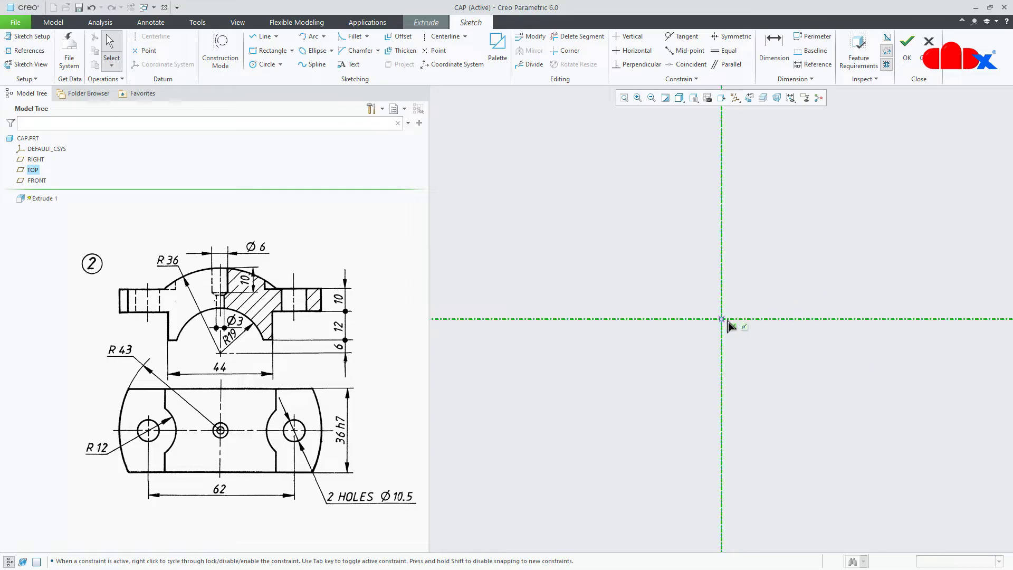
left_click(722, 319)
left_click(786, 388)
middle_click(877, 416)
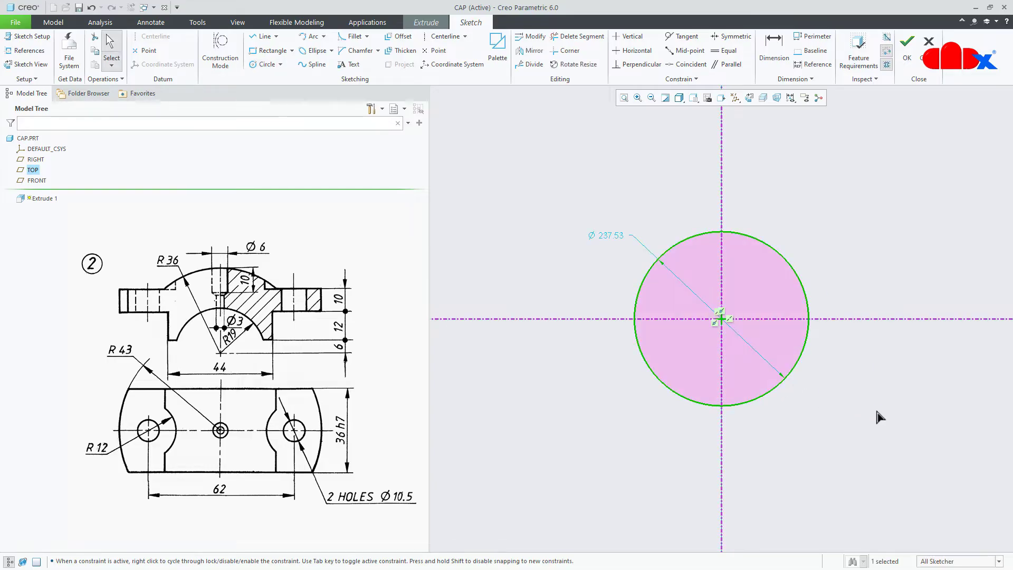
Step: Add a radius dimension of 43 mm to the circle
right_click(879, 417)
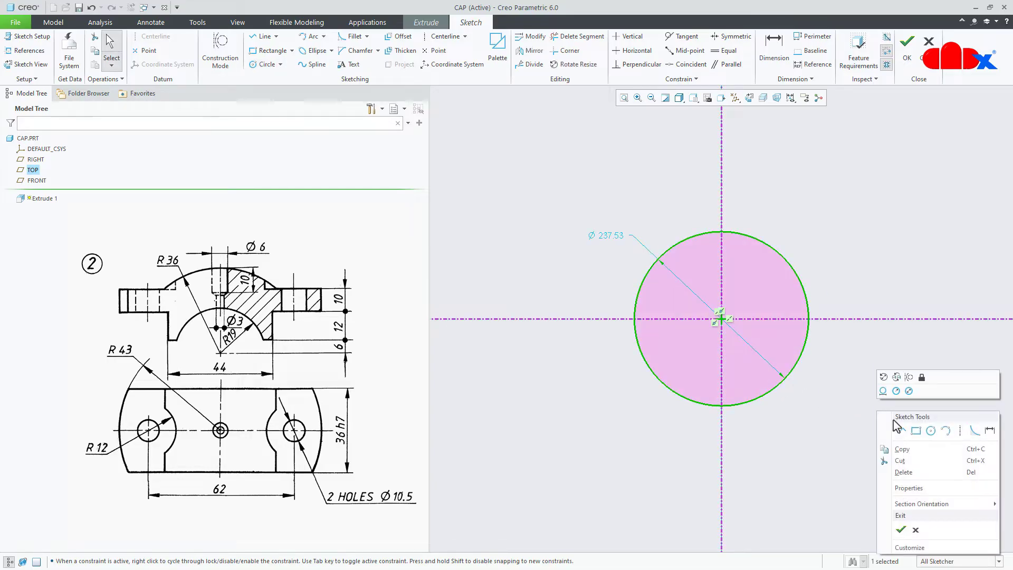
left_click(991, 434)
left_click(805, 344)
middle_click(827, 349)
type("4")
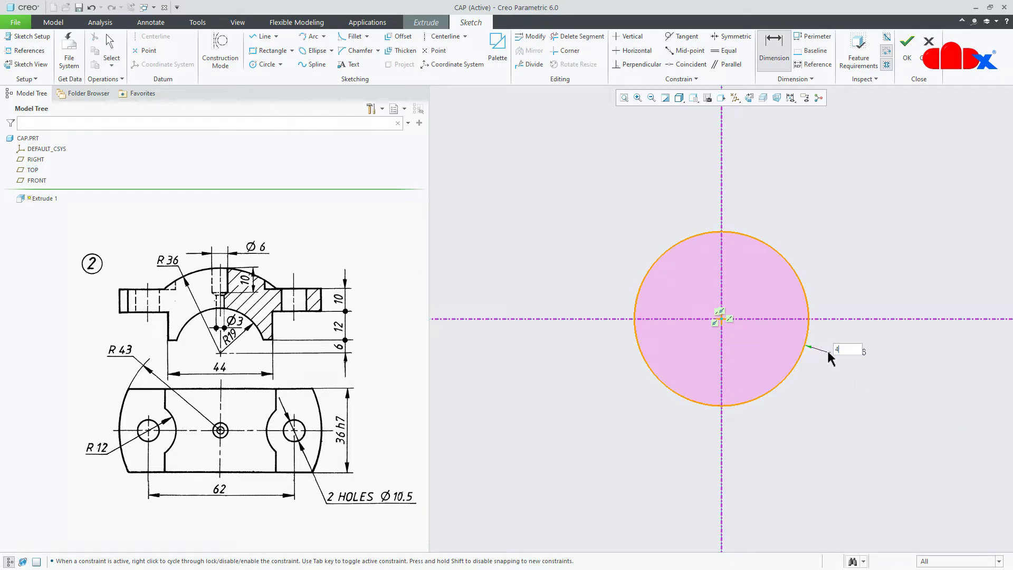
type("3")
key("Return")
Step: Sketch a horizontal chord about 60.6 mm long across the circle's upper part and mirror it about the horizontal centerline
scroll(729, 315, "down", 5)
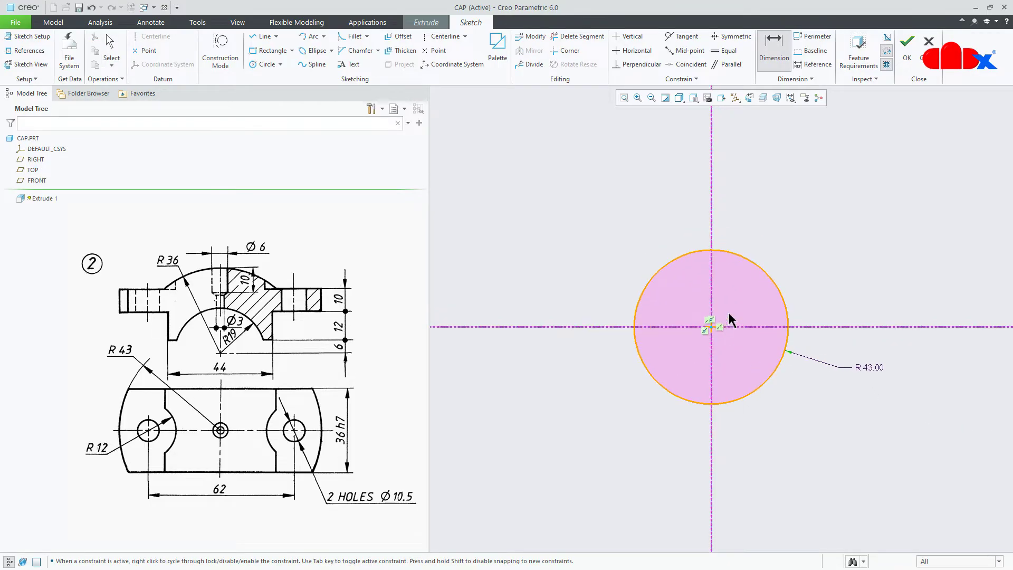
right_click(867, 230)
left_click(891, 250)
left_click(627, 248)
left_click(793, 250)
middle_click(779, 285)
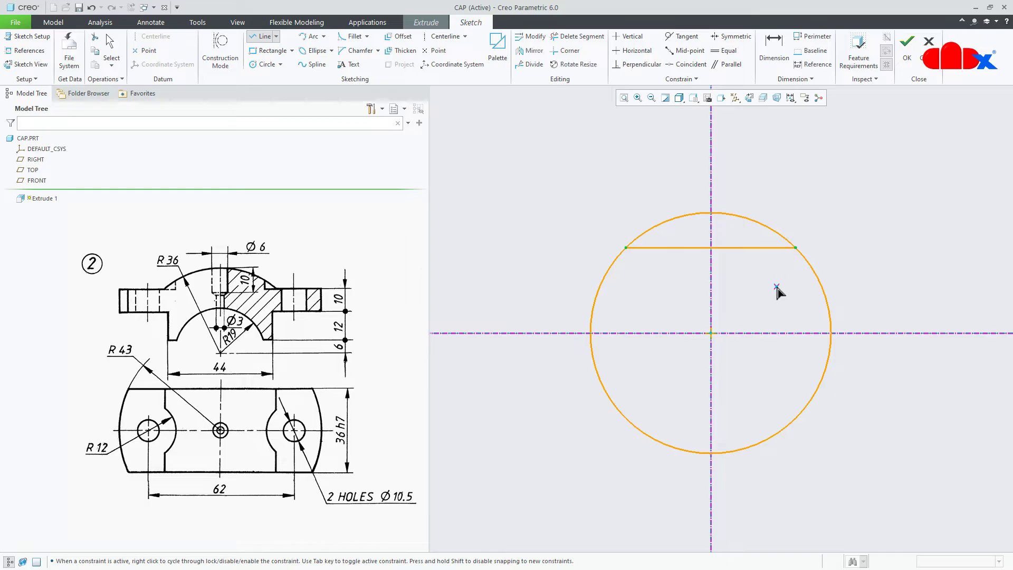
middle_click(779, 291)
left_click(529, 50)
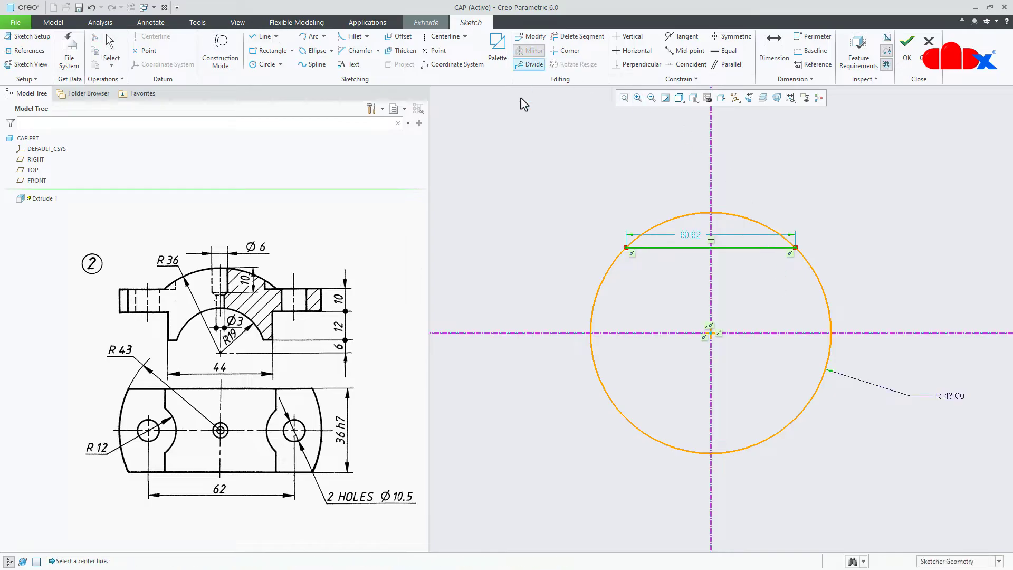
left_click(524, 333)
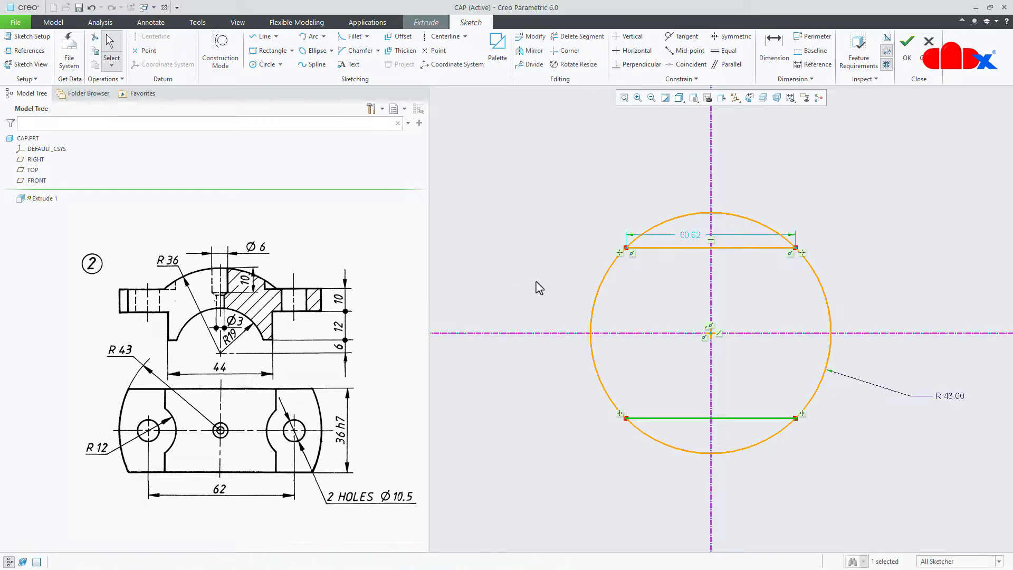
Step: Trim away the circle's arcs above the upper chord and below the lower chord with Delete Segment
left_click(596, 37)
mouse_move(637, 188)
left_mouse_down()
mouse_move(756, 224)
mouse_move(787, 215)
left_mouse_up()
mouse_move(806, 452)
left_mouse_down()
mouse_move(695, 448)
mouse_move(644, 464)
left_mouse_up()
middle_click(862, 430)
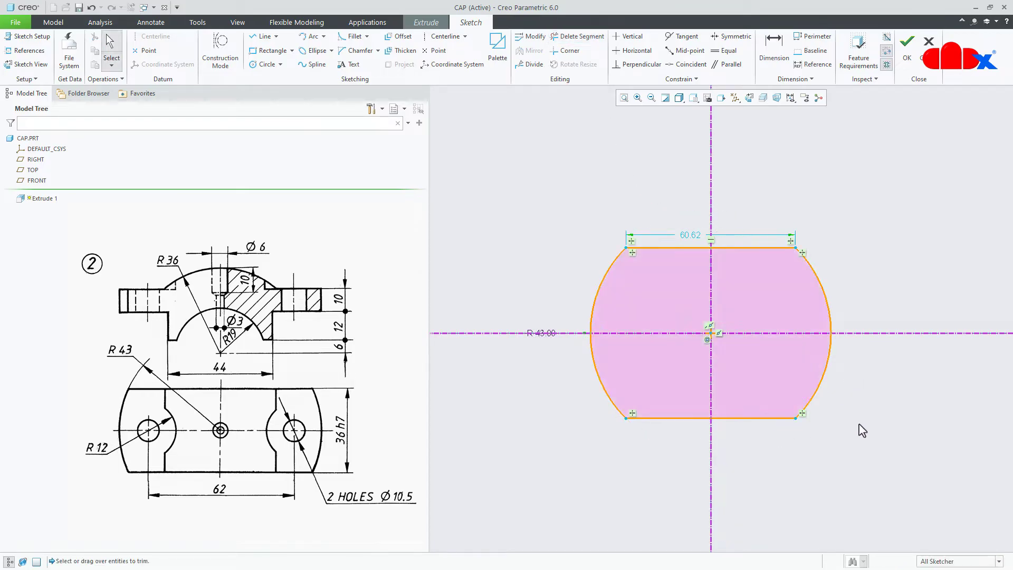
Step: Dimension the distance between the two horizontal chords as 36 mm
right_click(859, 424)
left_click(973, 446)
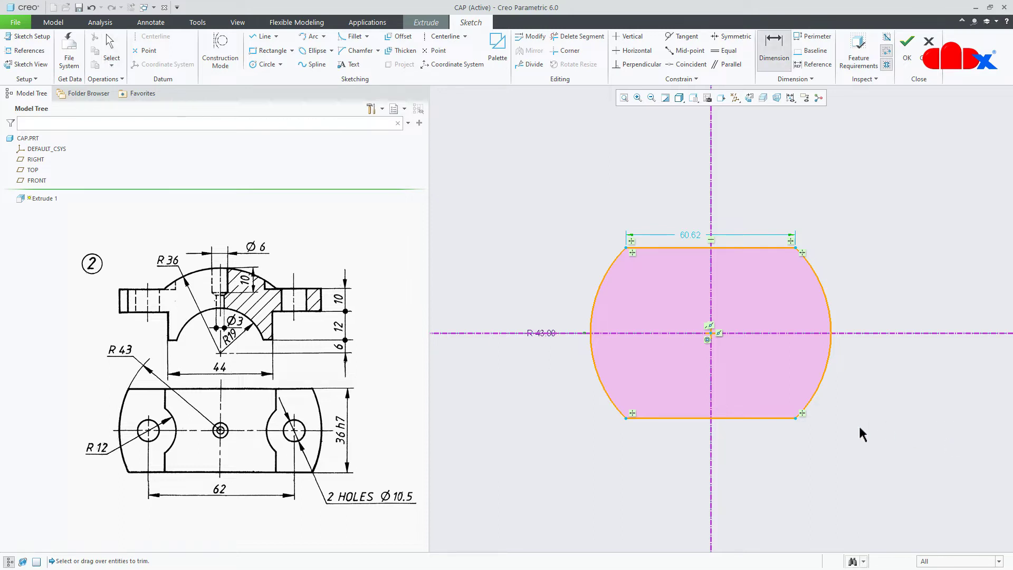
left_click(763, 418)
left_click(795, 250)
middle_click(860, 277)
type("36")
key("Return")
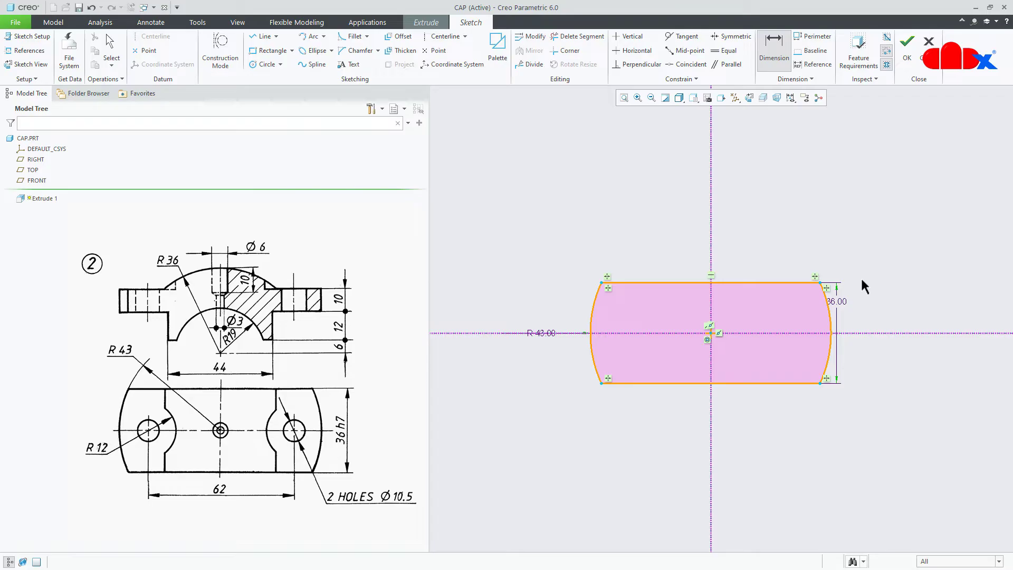
scroll(778, 347, "down", 1)
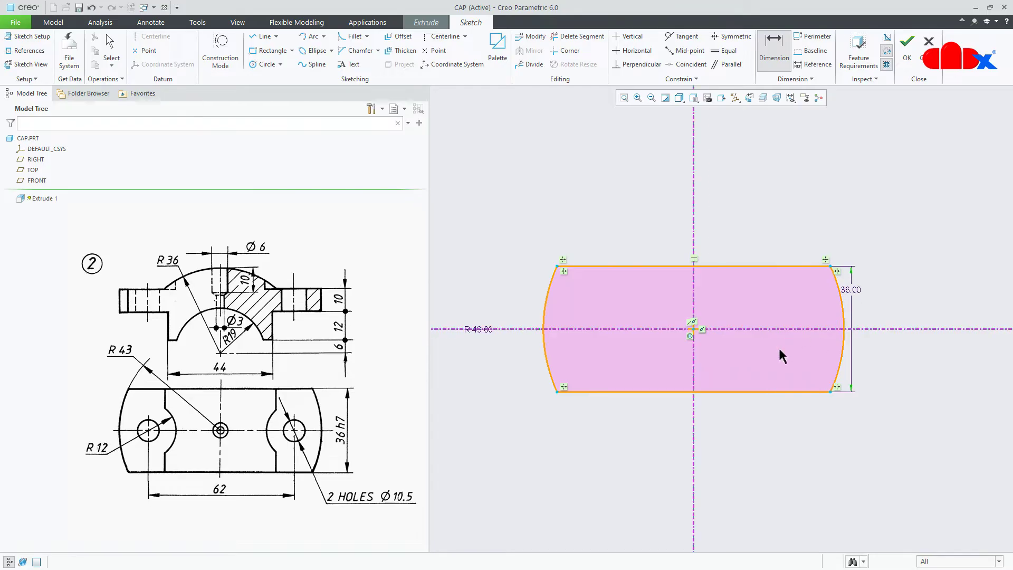
middle_click(785, 455)
Step: Finish the sketch and extrude the profile upward 10 mm as a solid
right_click(785, 455)
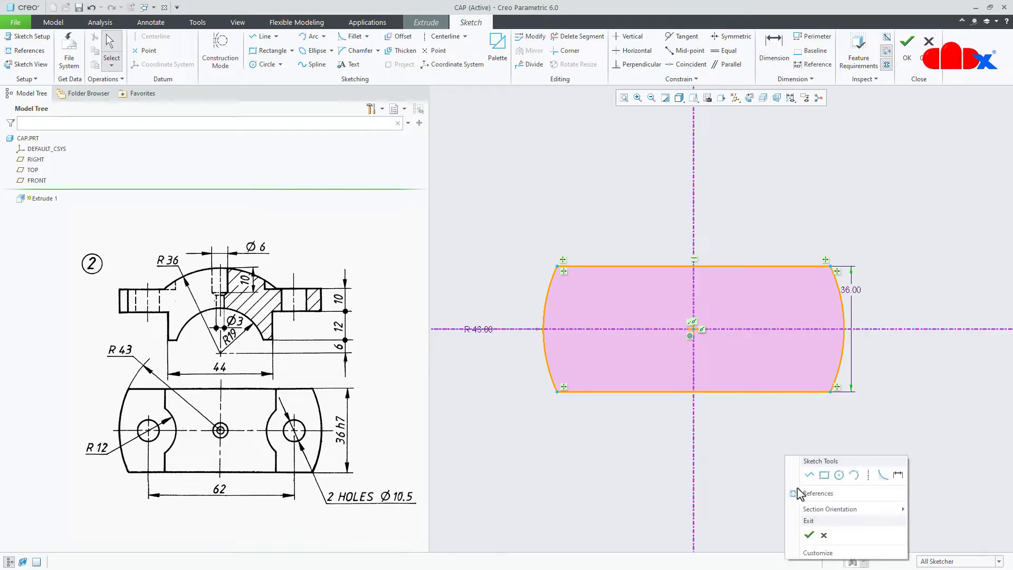
left_click(809, 534)
scroll(805, 459, "up", 2)
mouse_move(805, 442)
middle_mouse_down()
mouse_move(805, 379)
mouse_move(781, 370)
mouse_move(797, 391)
middle_mouse_up()
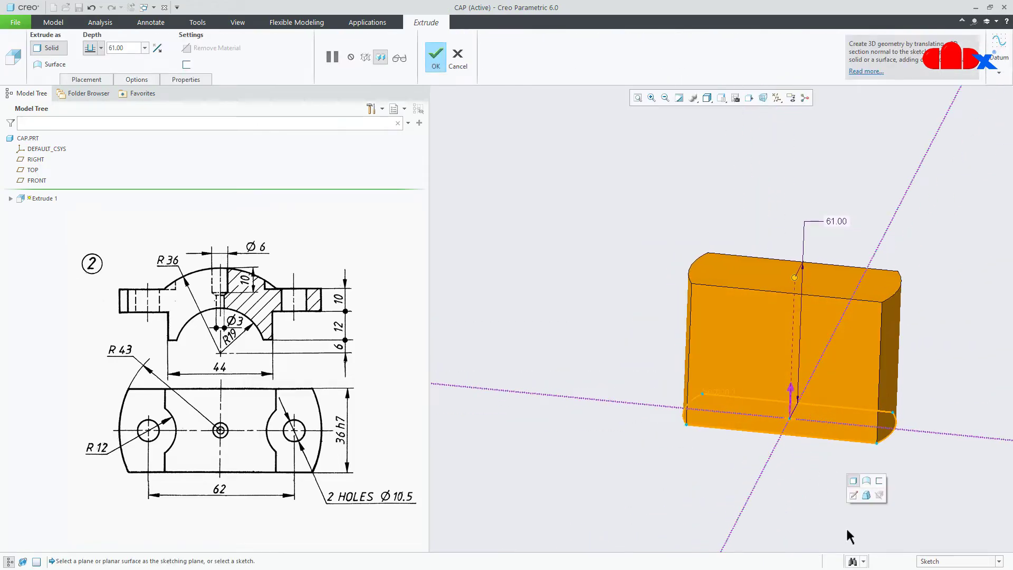
double_click(836, 219)
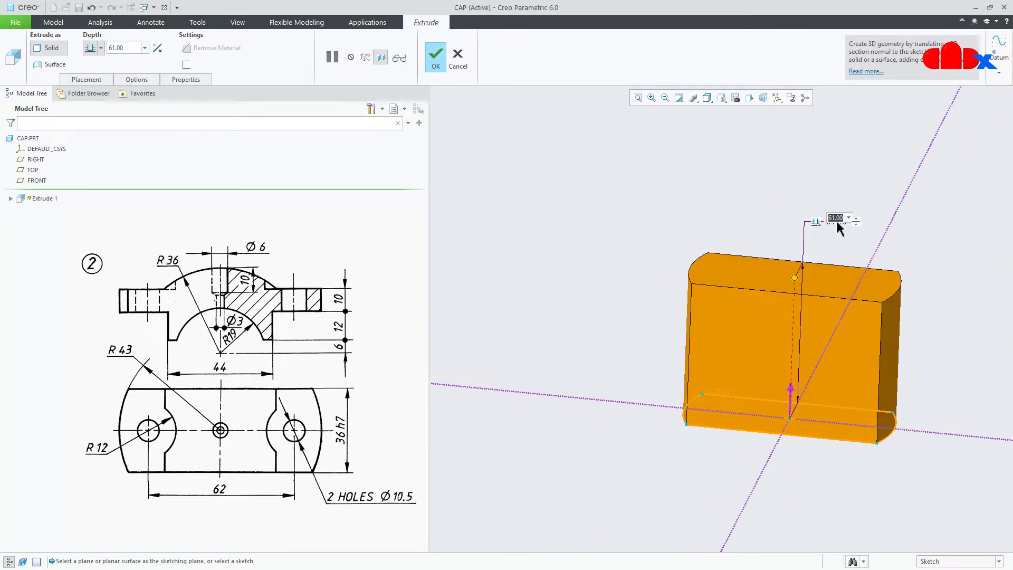
type("10")
key("Return")
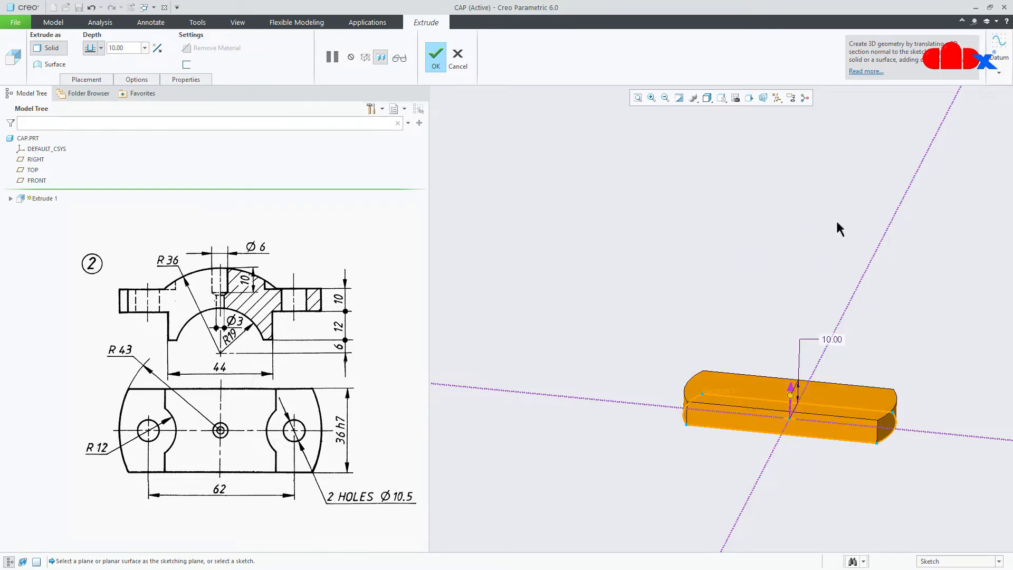
middle_click(837, 223)
left_click(839, 228)
key("ctrl+d")
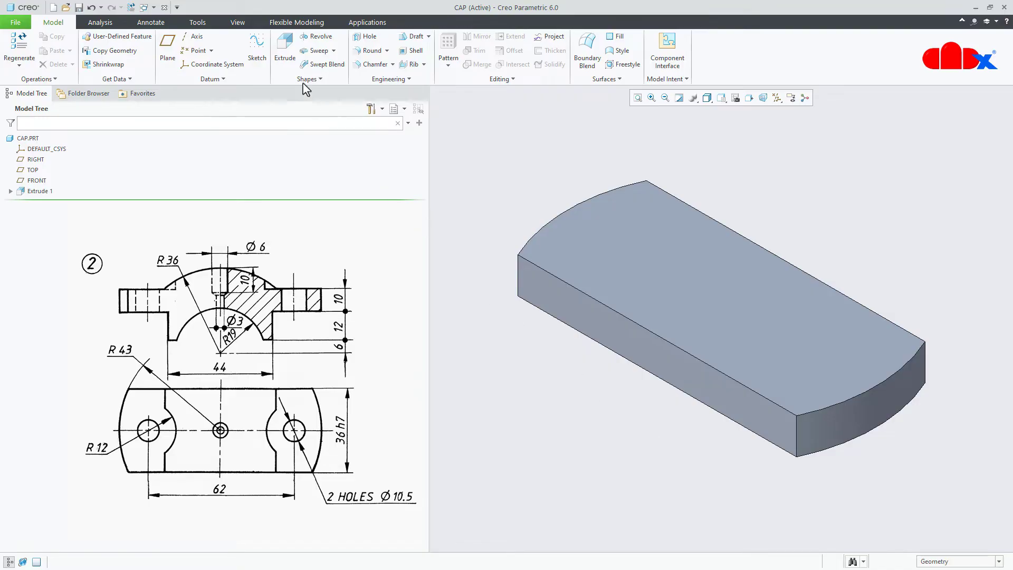
Step: Start an Extrude sketch on the plate's long flat side face and add a vertical centerline through its middle
left_click(285, 49)
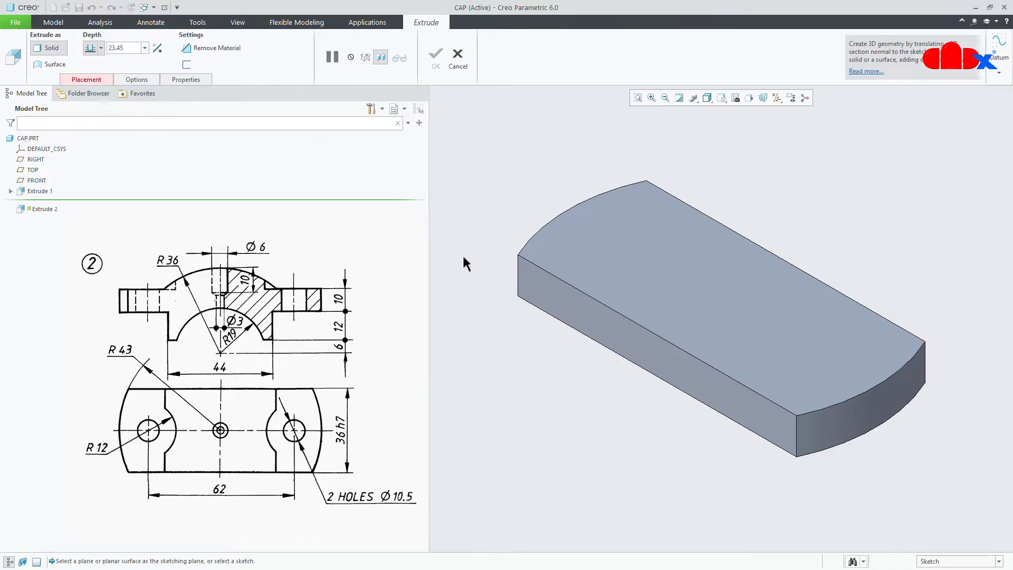
left_click(591, 318)
left_click(749, 98)
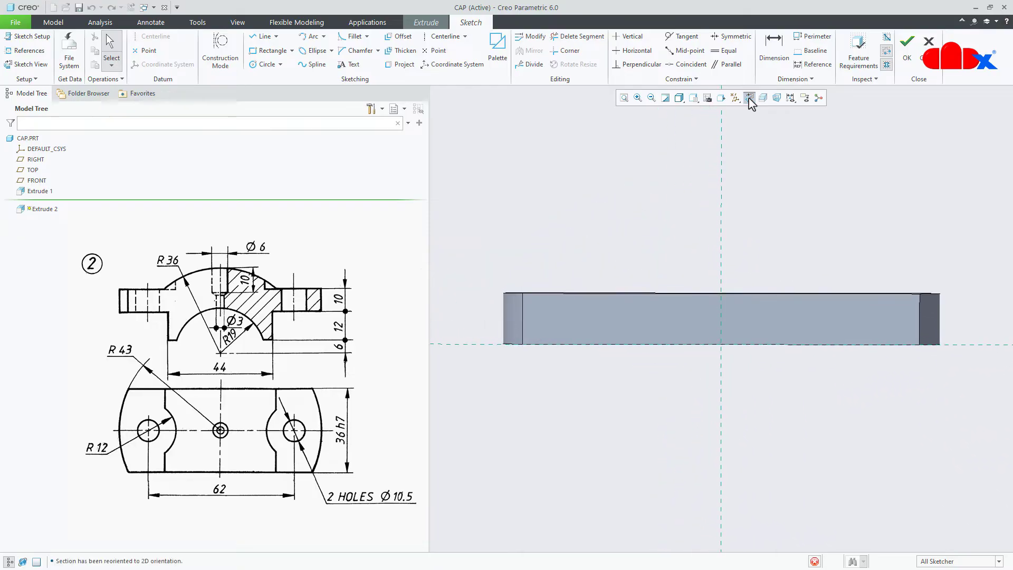
right_click(620, 176)
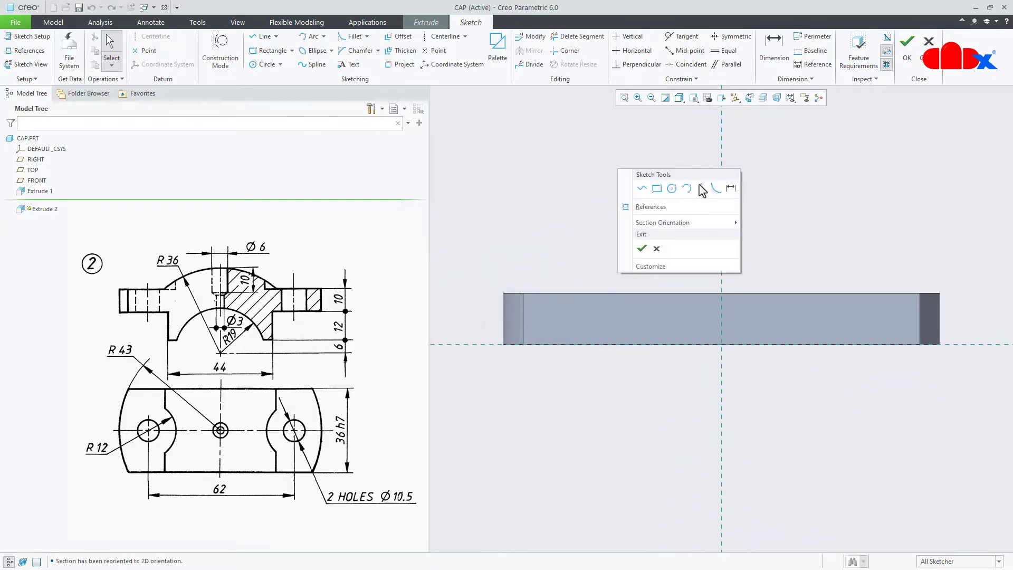
left_click(699, 190)
left_click(721, 162)
left_click(721, 204)
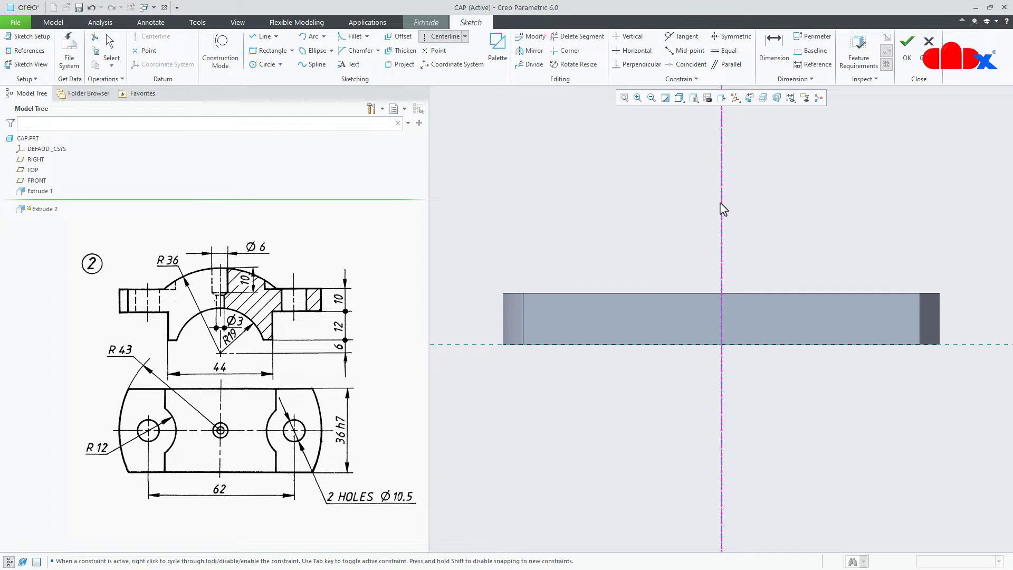
Step: Sketch an arc of about 30 mm radius above the plate, with both ends on its upper edge and its centre on the vertical centerline
middle_click(496, 399)
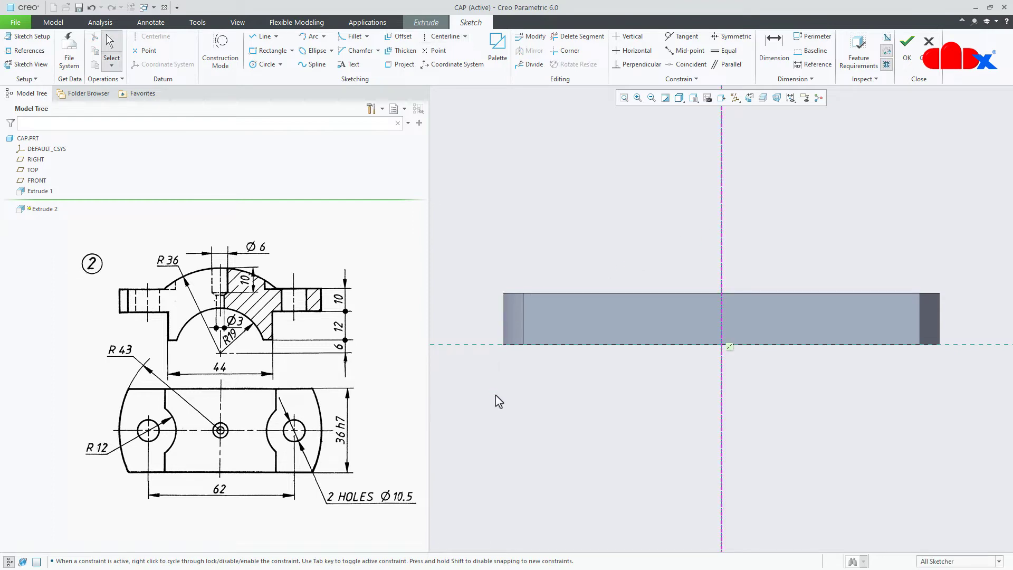
right_click(496, 399)
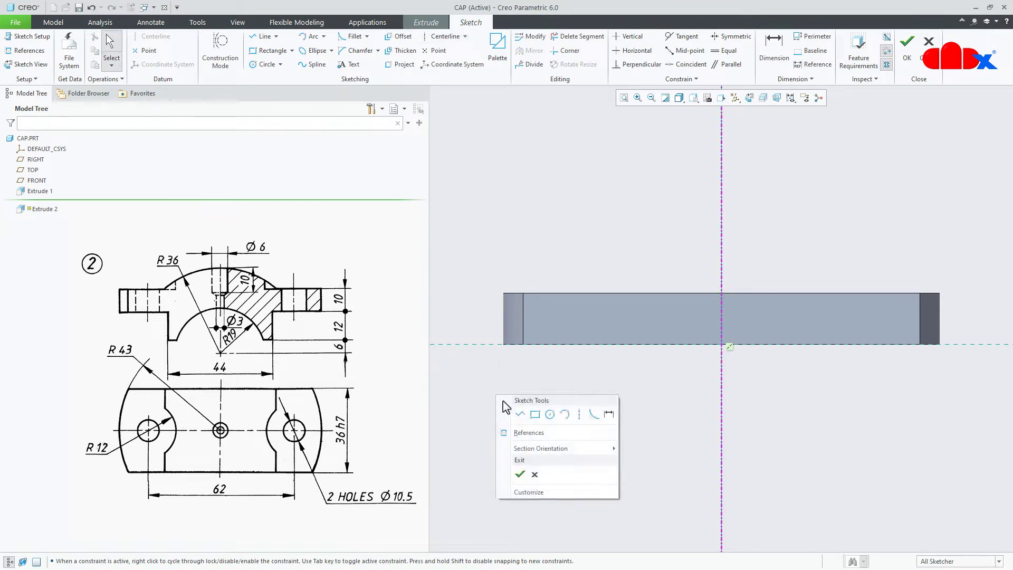
left_click(565, 413)
left_click(615, 293)
left_click(832, 293)
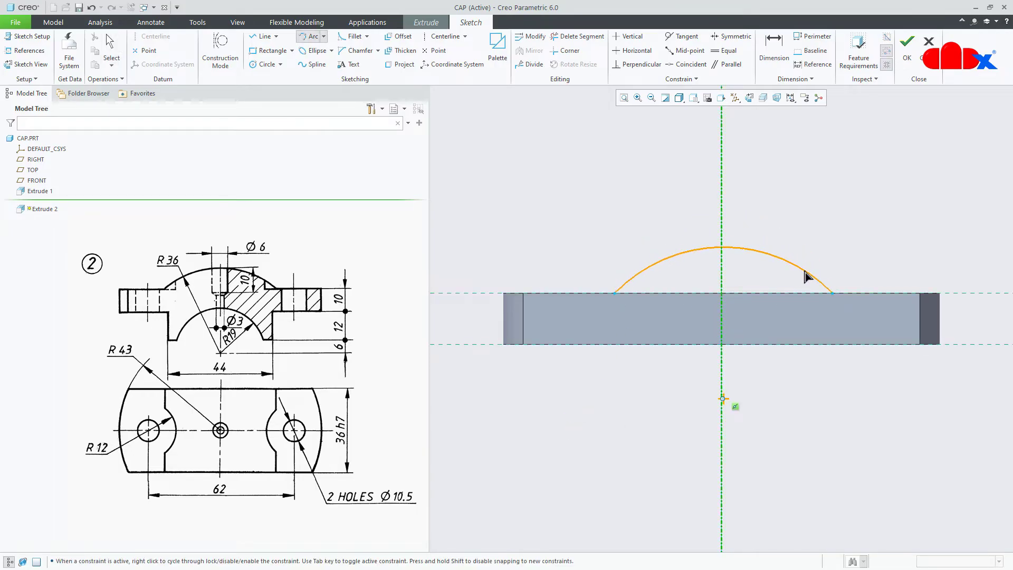
left_click(847, 258)
middle_click(847, 259)
left_click(869, 225)
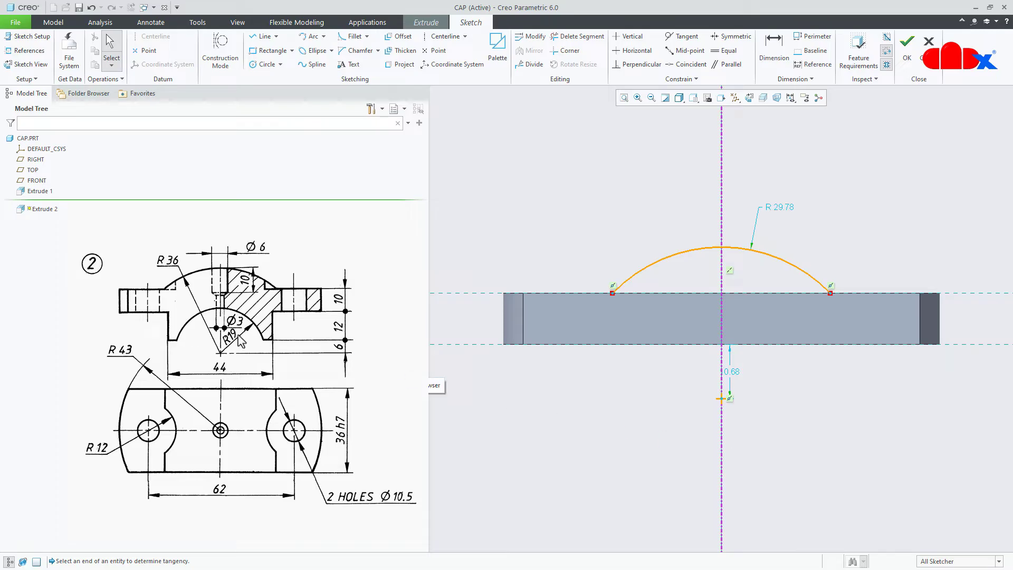
Step: Draw a stepped line chain from the arc's left end down to the centerline, about 14 mm below the plate, and mirror it across the centerline
right_click(549, 403)
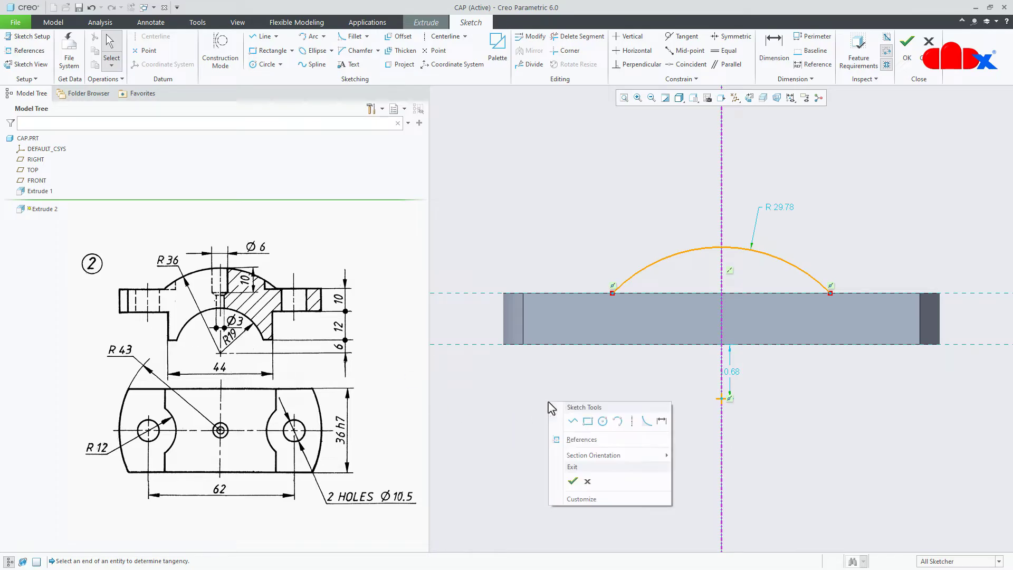
left_click(569, 421)
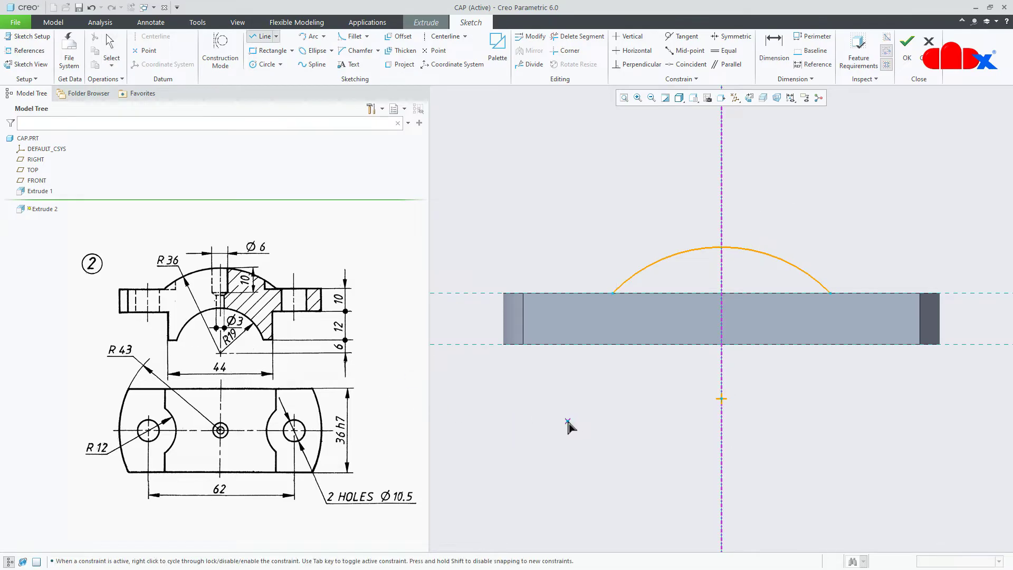
left_click(619, 297)
left_click(614, 344)
left_click(637, 345)
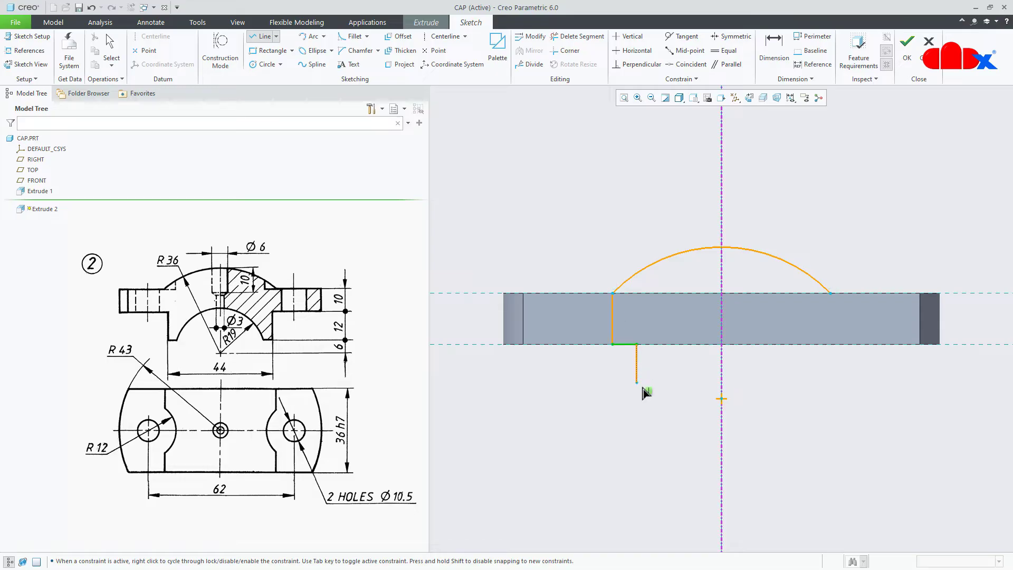
left_click(638, 418)
middle_click(819, 427)
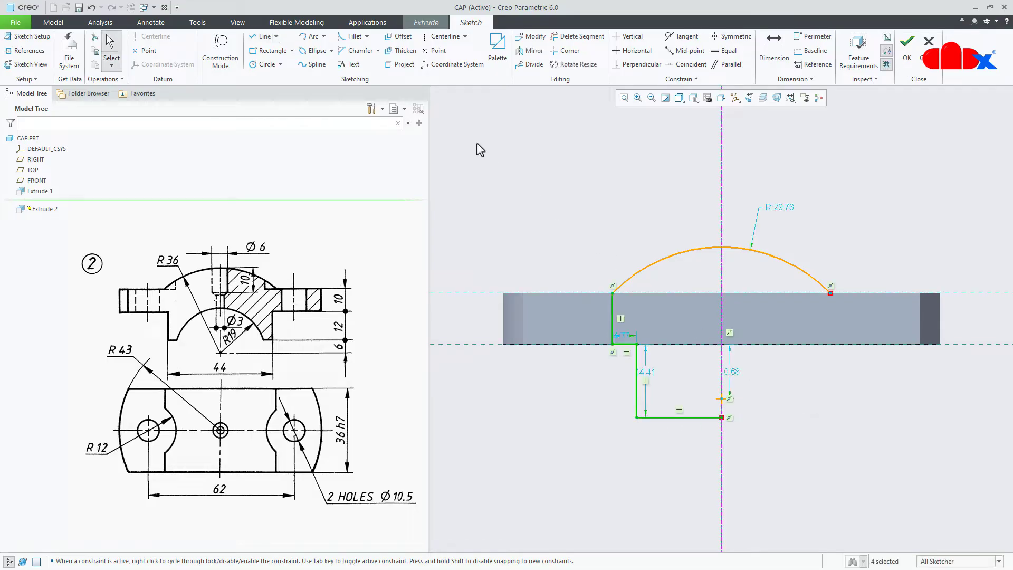
left_click(531, 51)
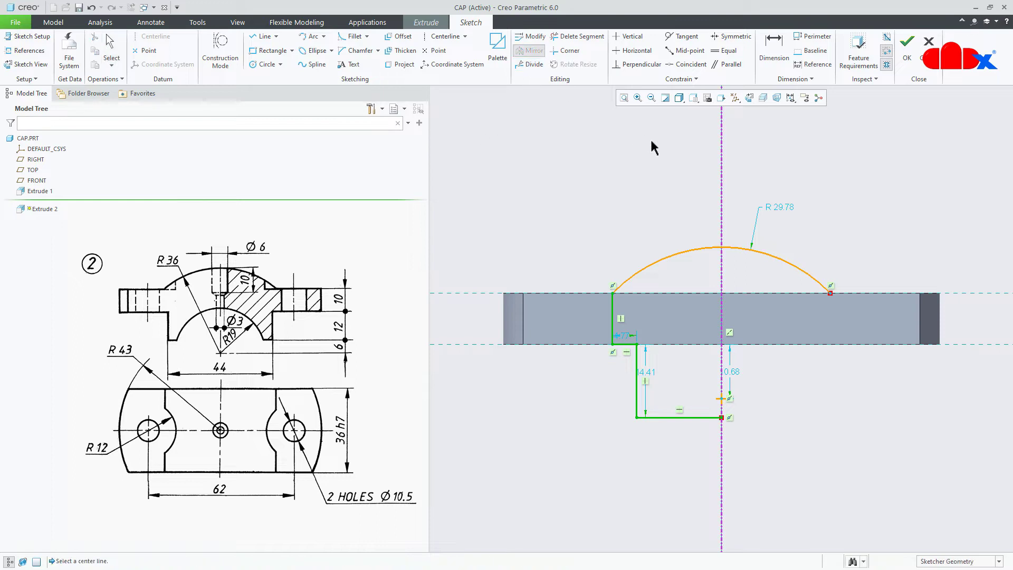
left_click(722, 180)
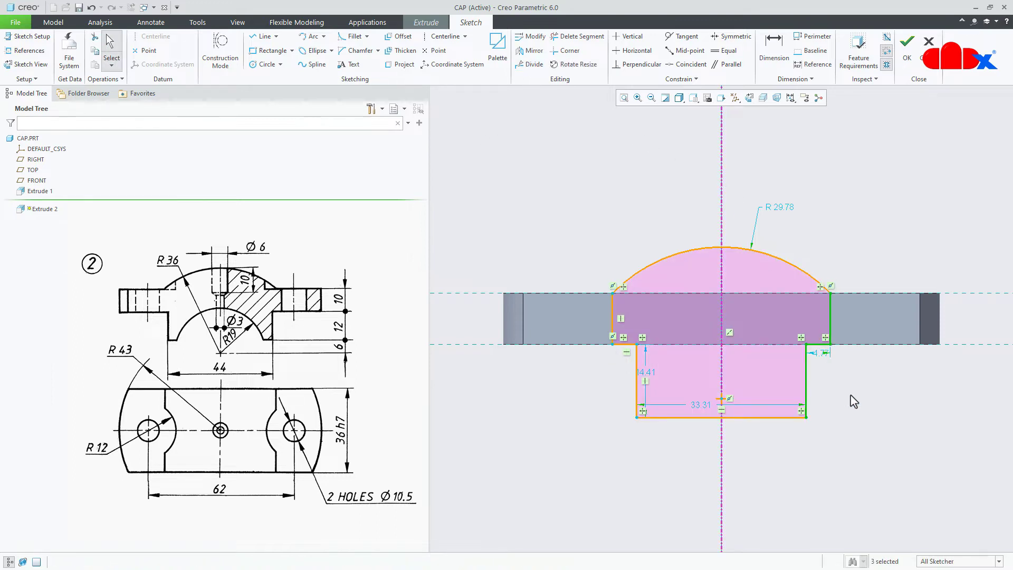
Step: Dimension the arc's centre 18 mm below the plate's lower edge and set the arc's radius to 36 mm
right_click(884, 424)
left_click(995, 442)
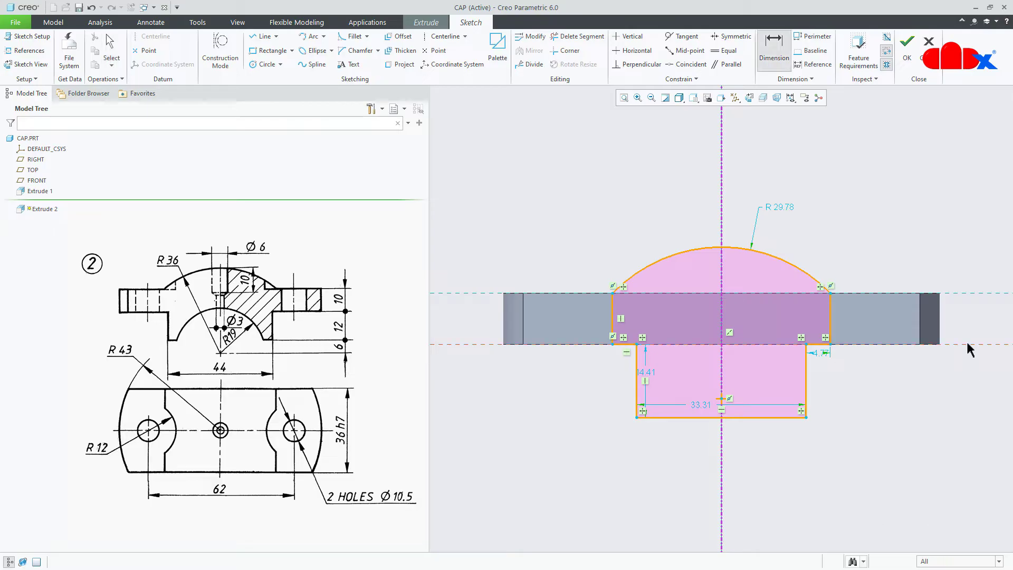
left_click(723, 398)
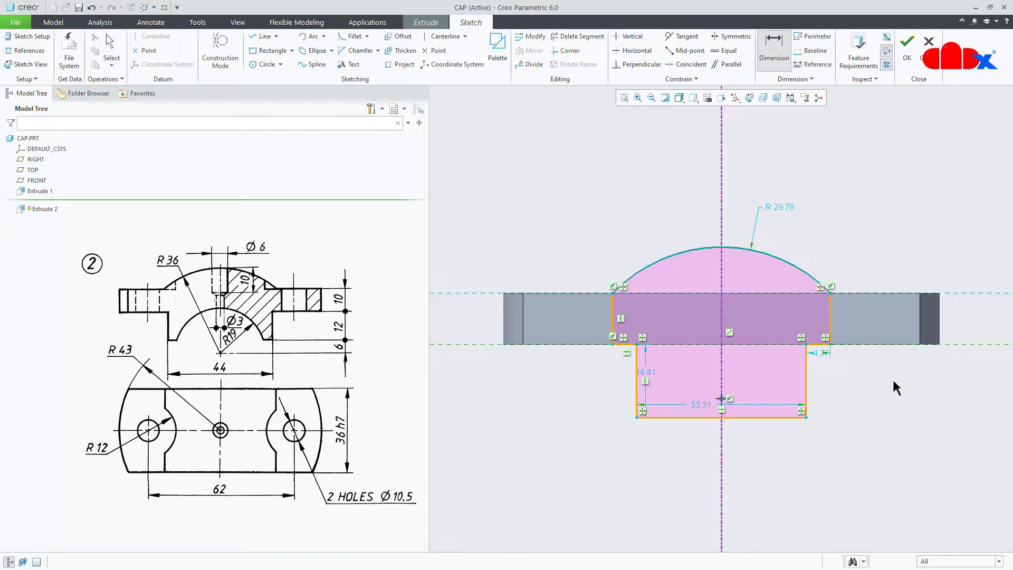
middle_click(894, 368)
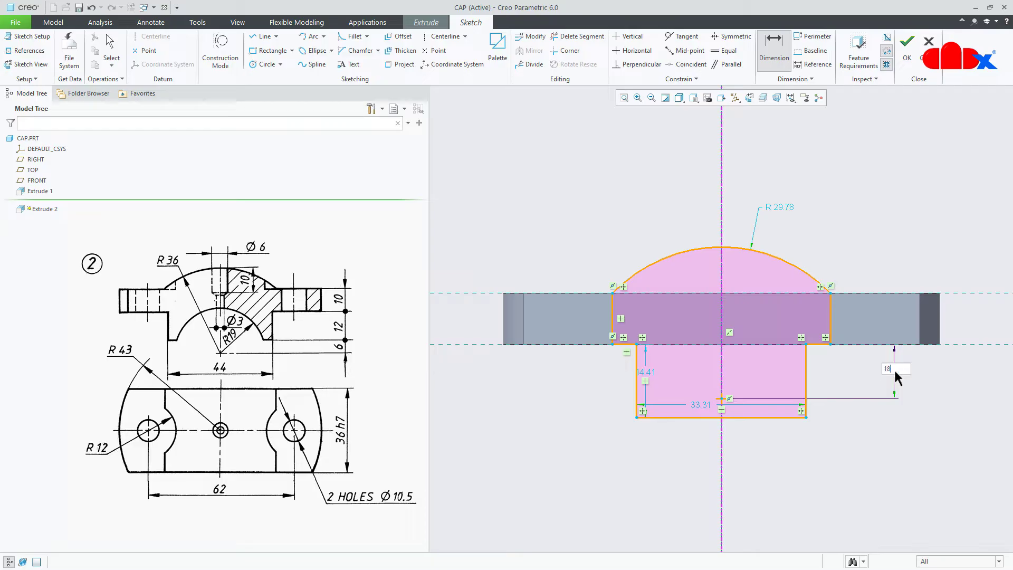
key("Return")
double_click(784, 244)
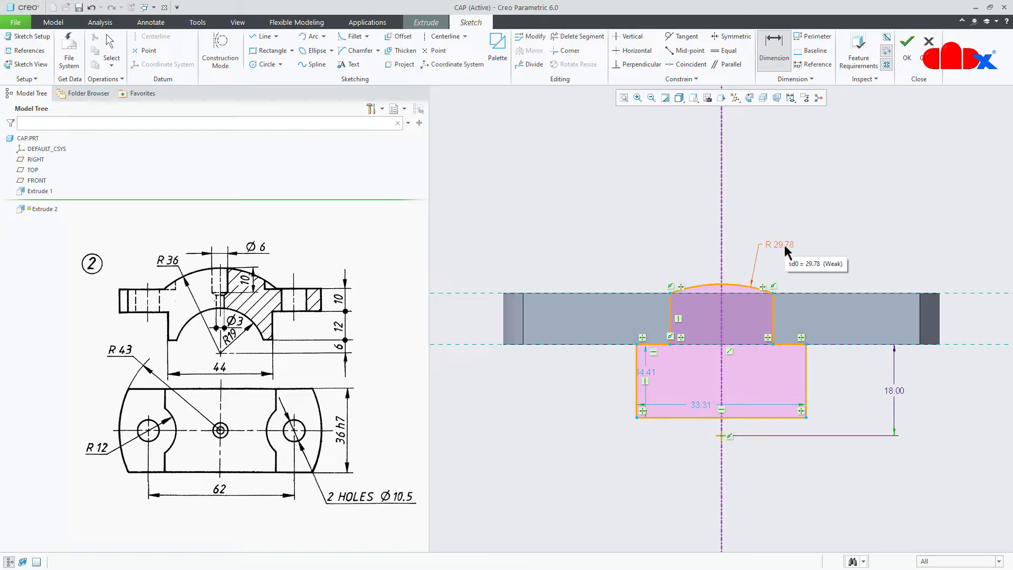
type("36")
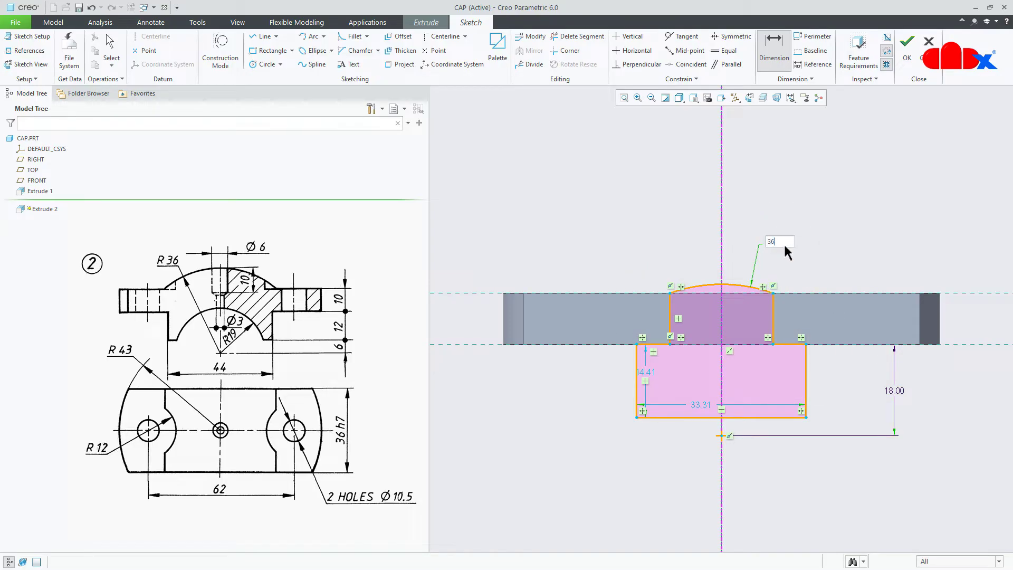
key("Return")
Step: Dimension the lower block of the profile as 12 mm high and 44 mm wide
left_click(806, 383)
middle_click(840, 379)
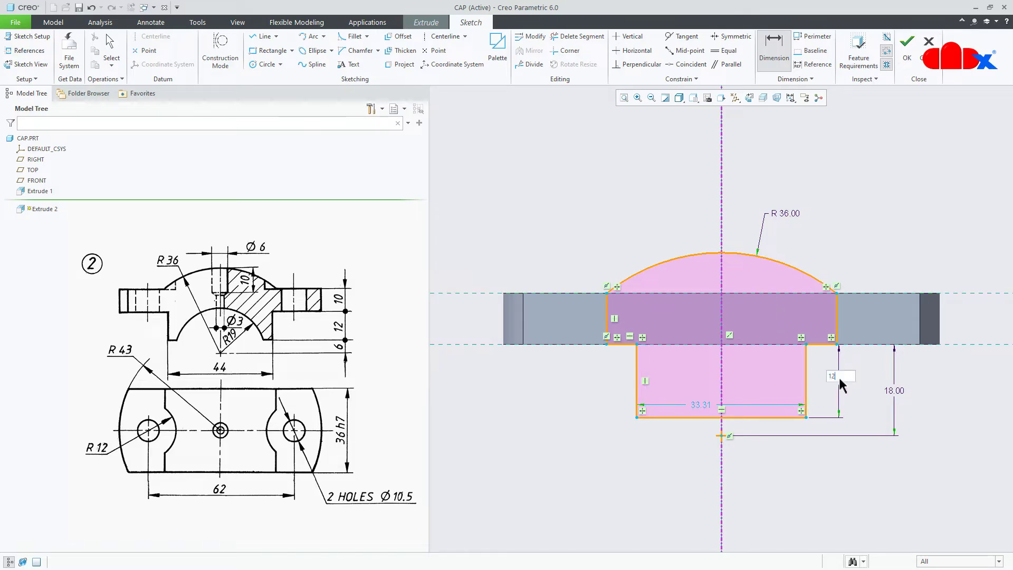
type("12")
key("Return")
left_click(697, 404)
middle_click(701, 397)
type("44")
key("Return")
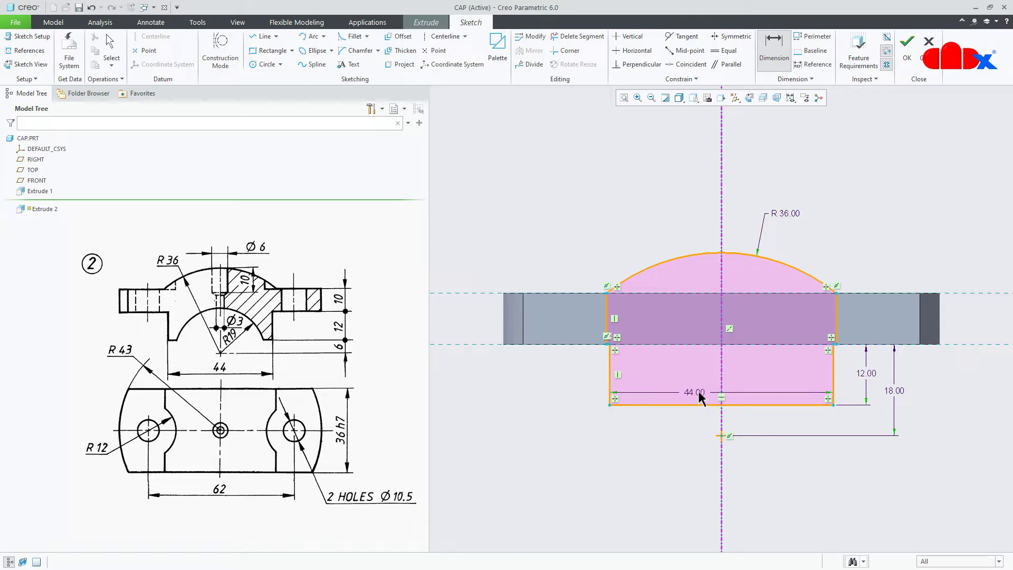
scroll(850, 347, "up", 2)
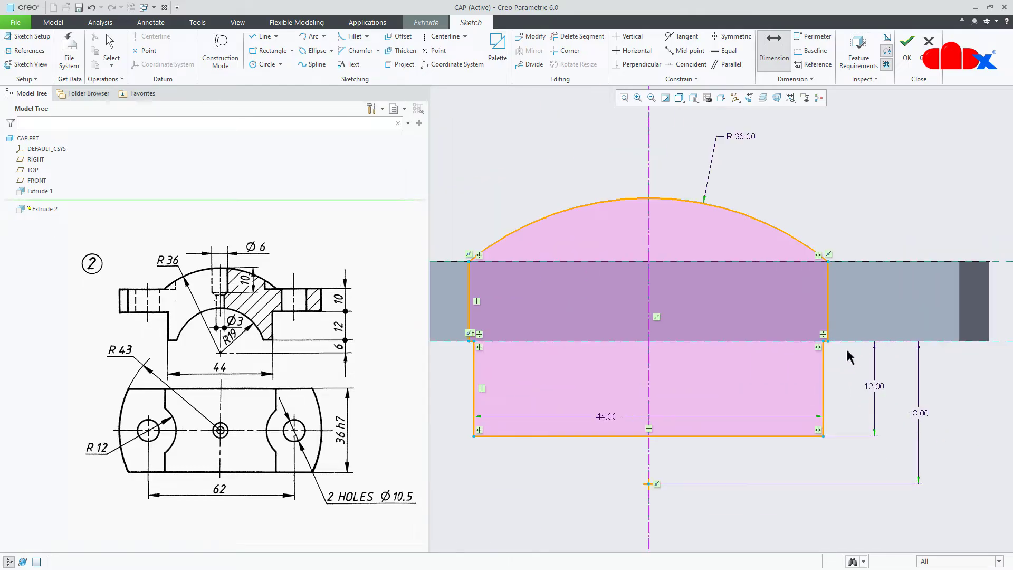
scroll(846, 347, "down", 1)
middle_click(811, 458)
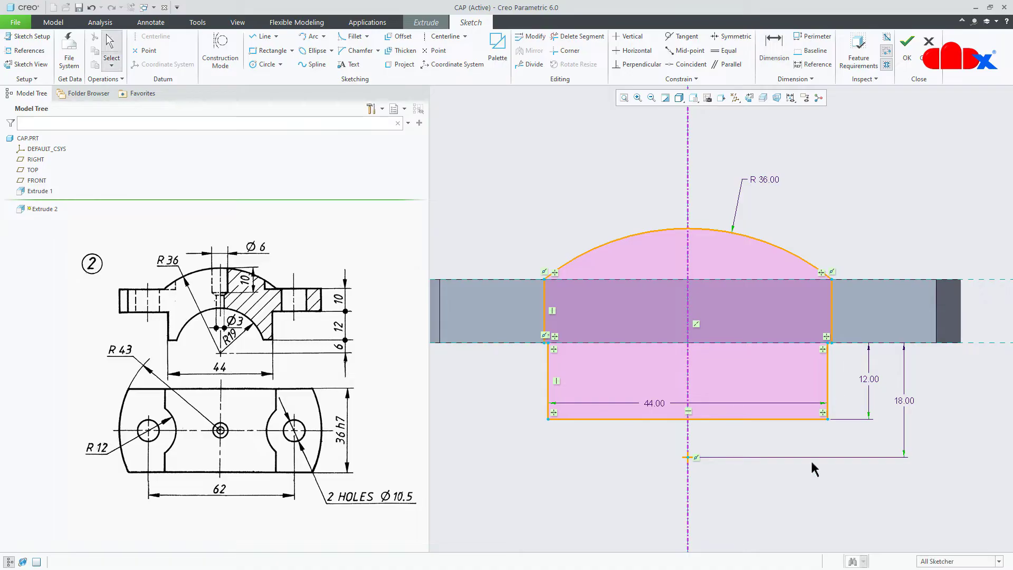
Step: Finish the sketch and flip the extrusion direction so that it runs through the plate
right_click(814, 468)
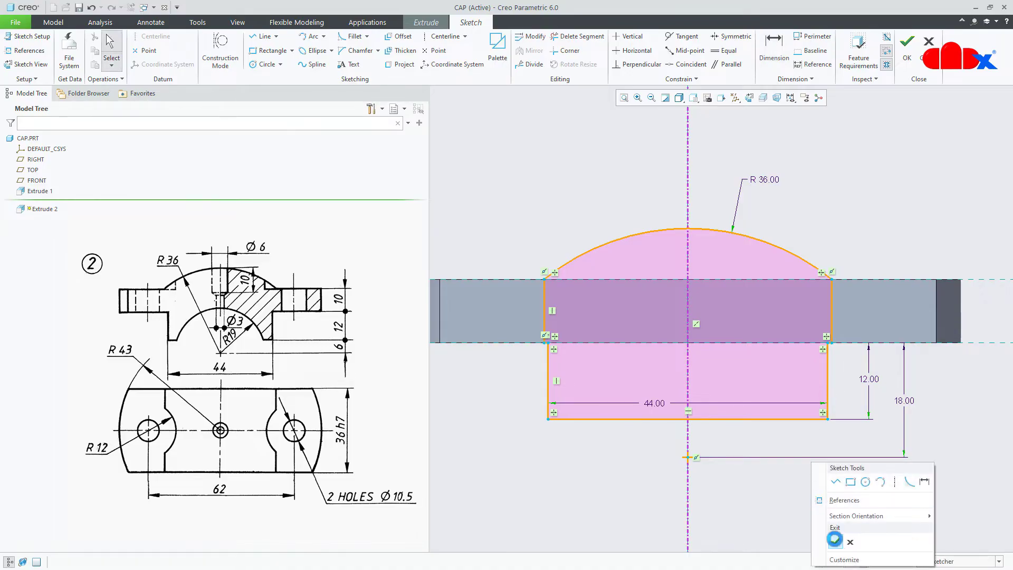
left_click(836, 545)
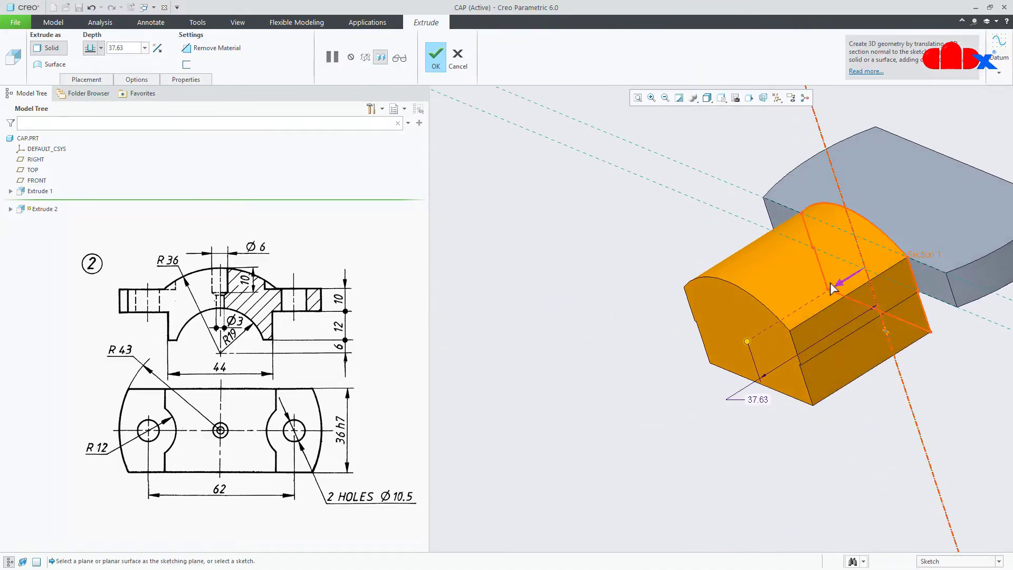
left_click(846, 281)
scroll(691, 315, "up", 3)
middle_click_drag(841, 268, 796, 292)
scroll(839, 272, "down", 4)
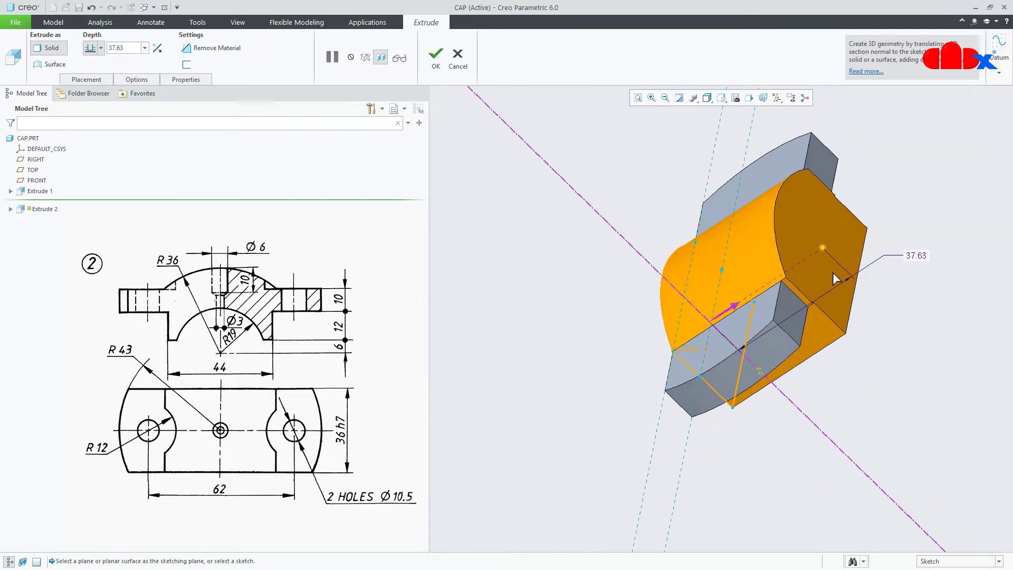
Step: Extrude the central section up to the plate's opposite long side face and return to the default view
left_click(100, 48)
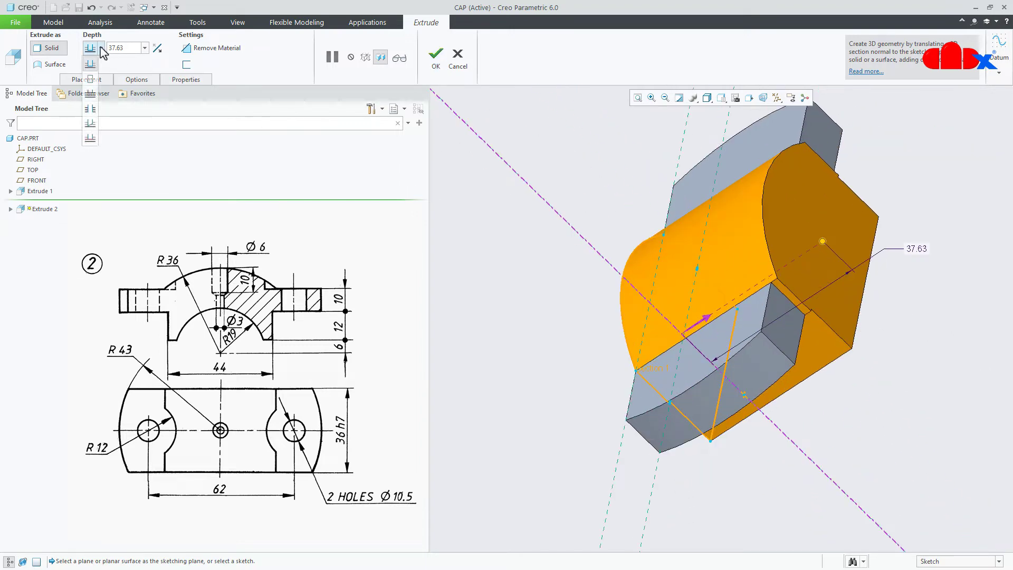
left_click(85, 141)
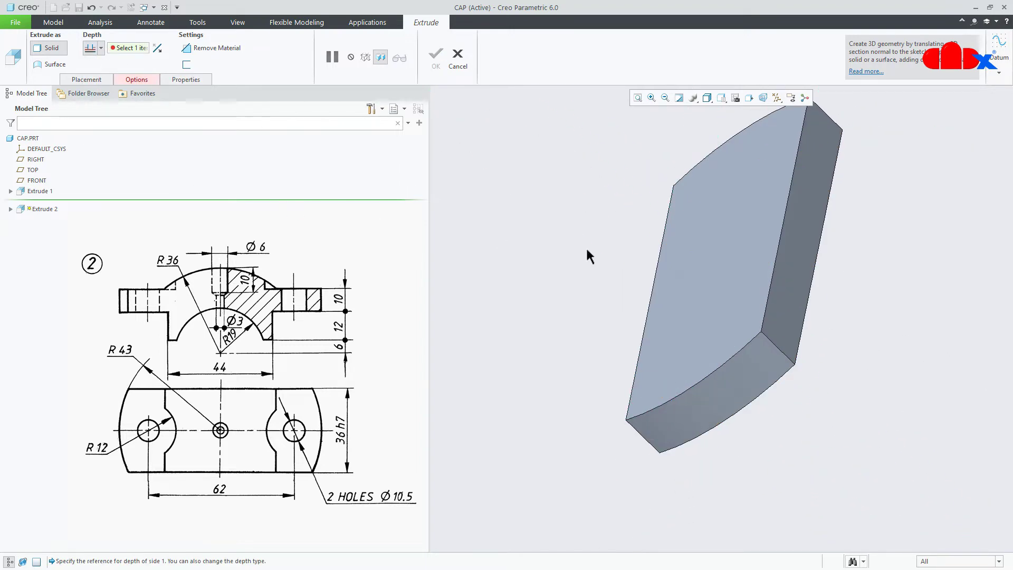
left_click(794, 322)
left_click(435, 62)
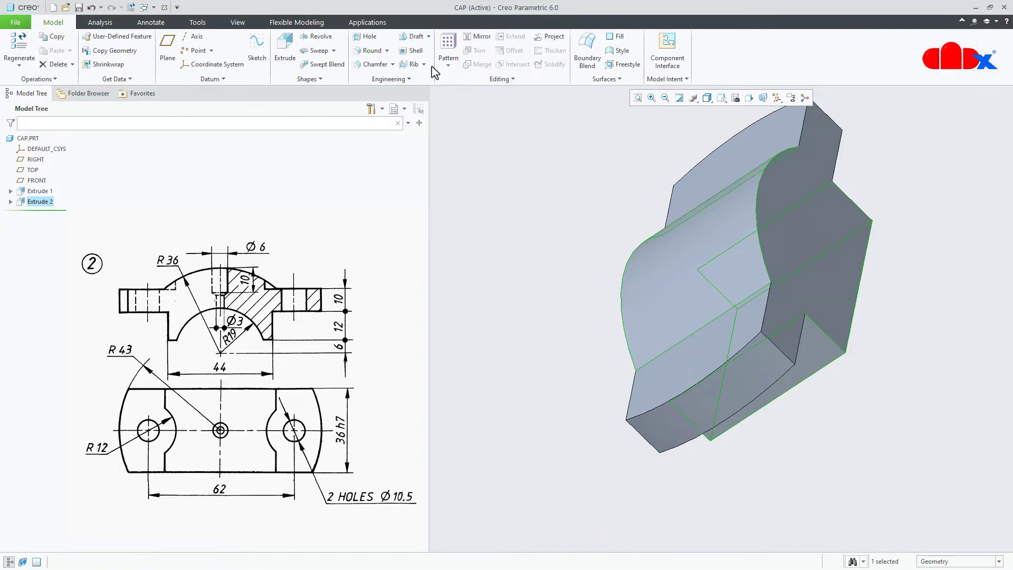
left_click(789, 476)
key("ctrl+d")
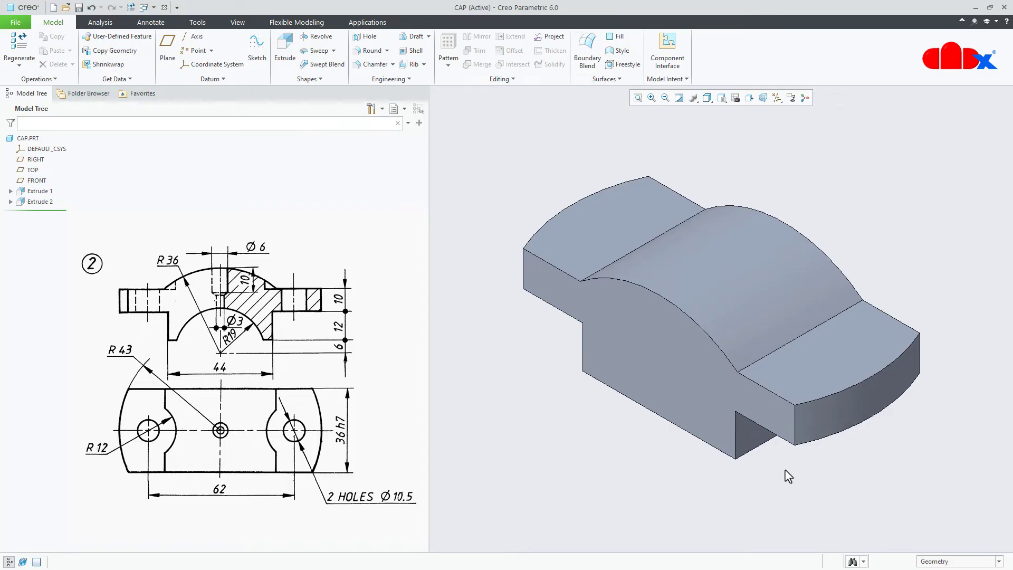
Step: Start an Extrude sketch on the central section's front face, viewed straight on, and add the R36 arc as a sketch reference
left_click(285, 50)
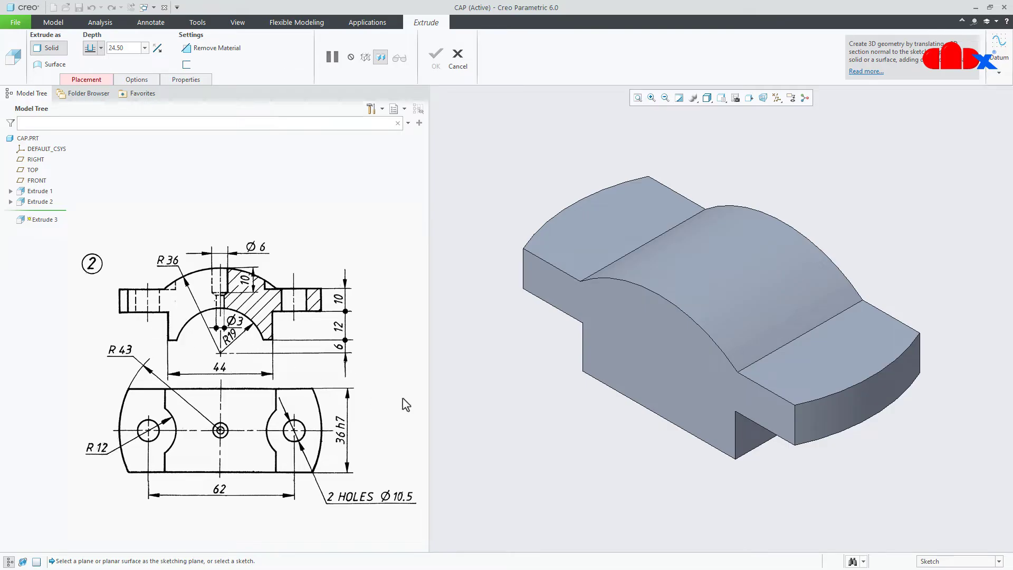
left_click(636, 378)
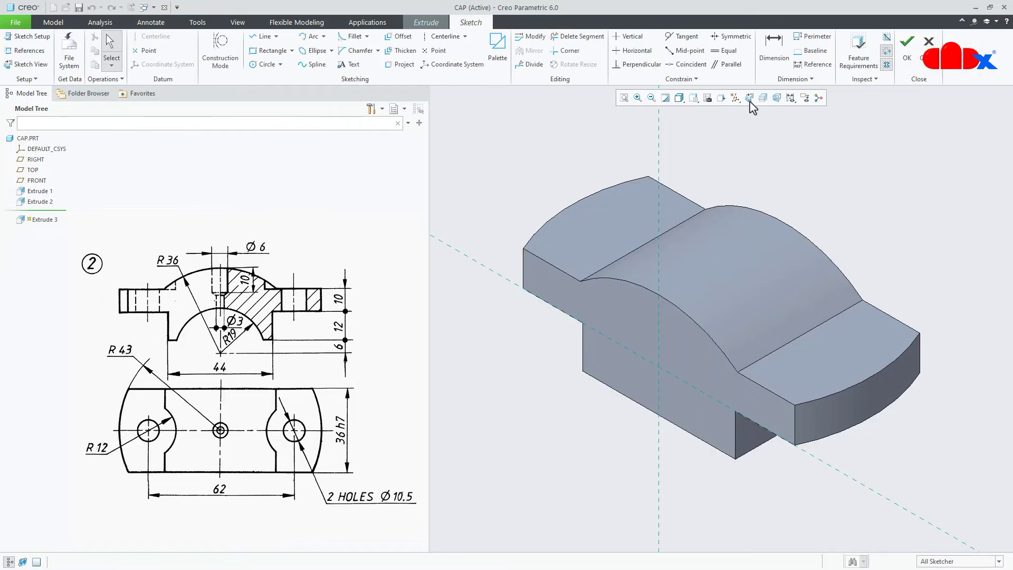
left_click(750, 98)
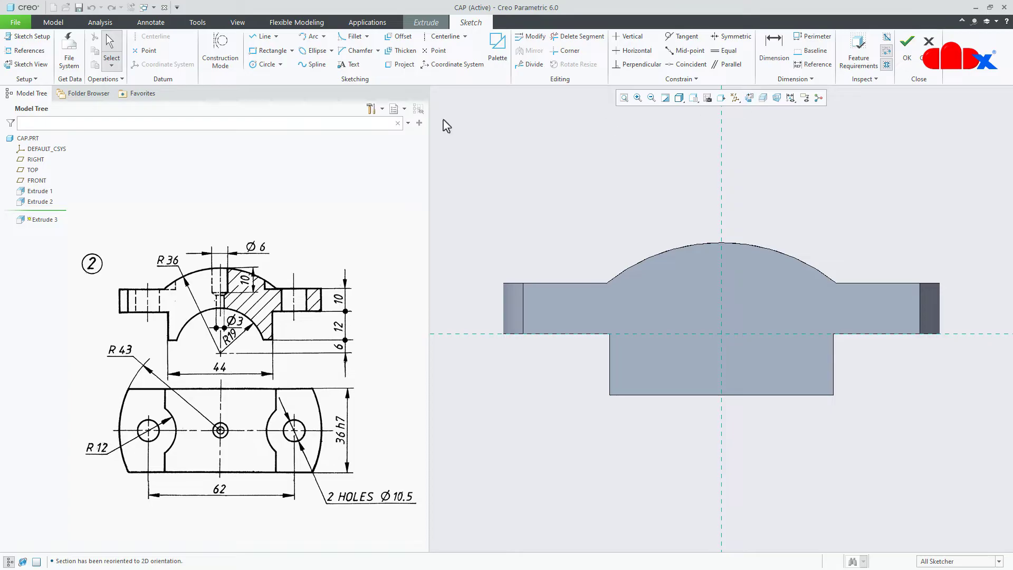
left_click(27, 50)
left_click(651, 254)
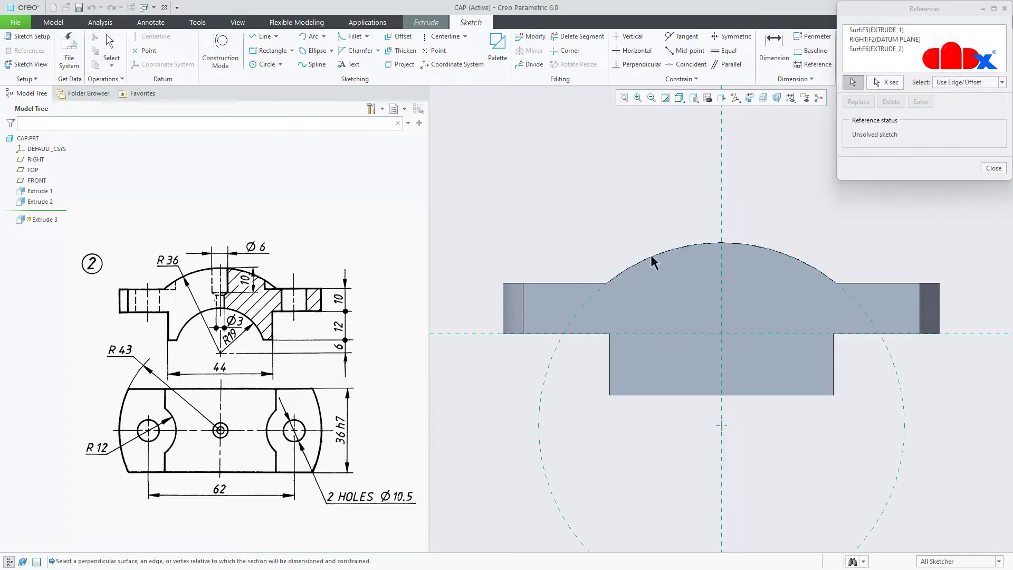
Step: Sketch a circle about 42 mm in diameter centred on the R36 arc's centre
right_click(818, 442)
left_click(867, 458)
left_click(726, 427)
left_click(732, 321)
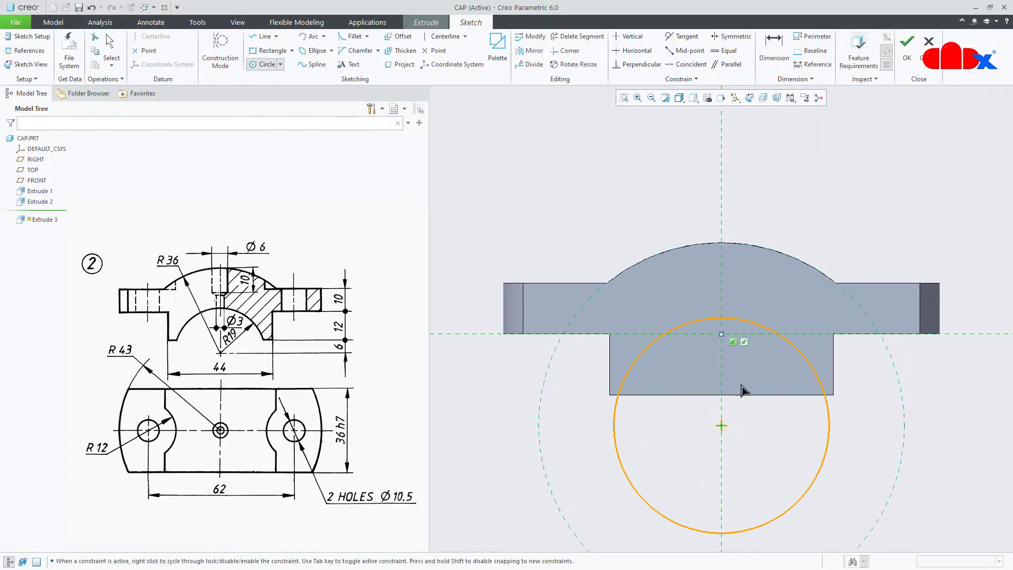
middle_click(857, 449)
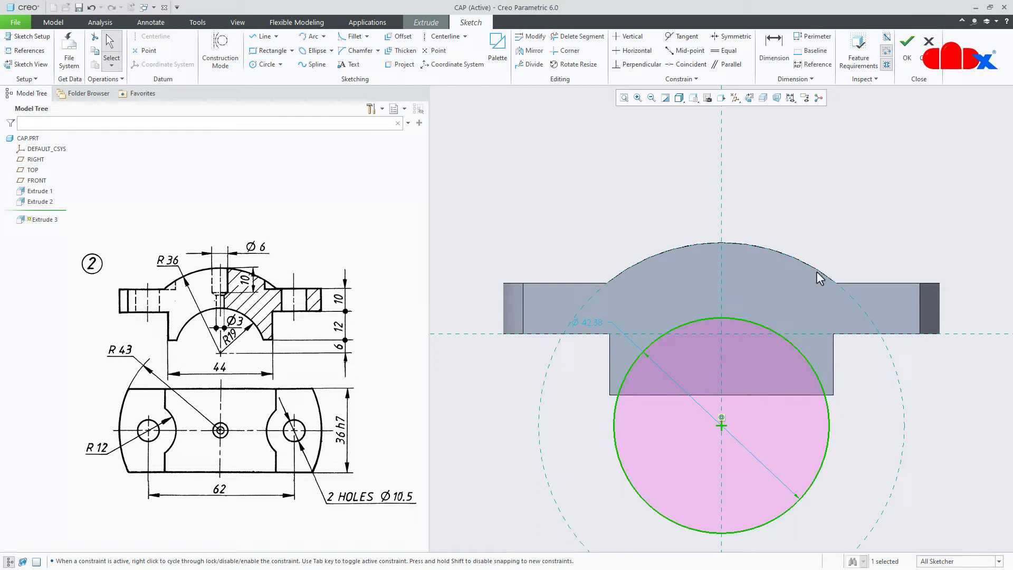
Step: Dimension the circle's radius as 19 mm
left_click(773, 47)
left_click(828, 425)
middle_click(859, 423)
type("1")
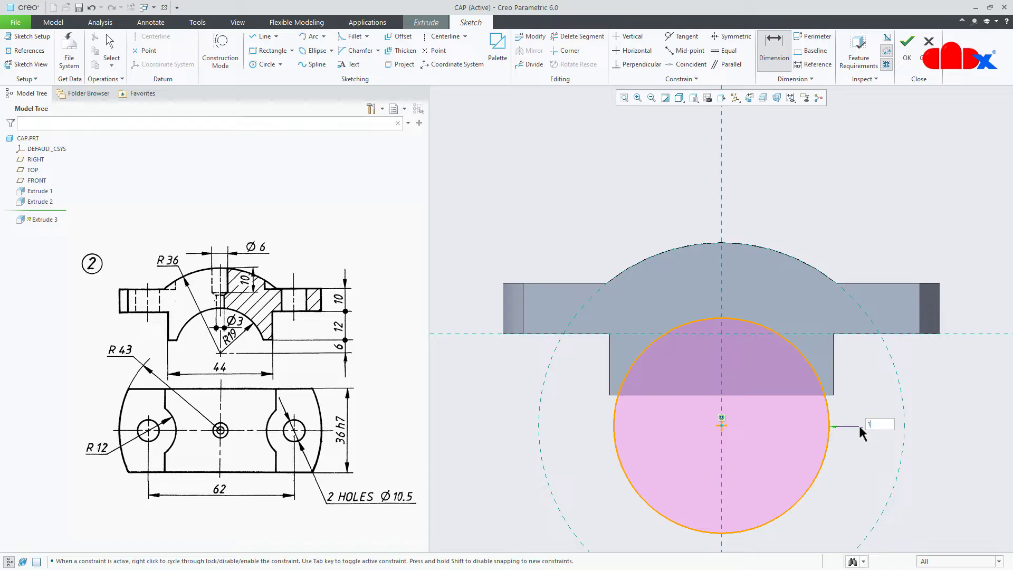
type("9")
key("Return")
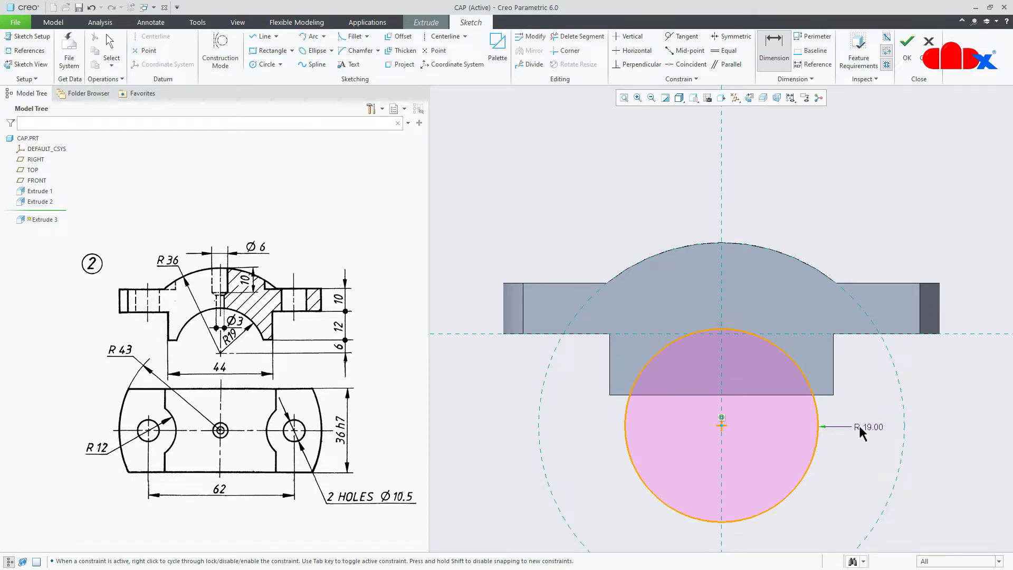
Step: Draw a horizontal line along the central section's bottom edge, between its two intersections with the R19 circle
right_click(843, 461)
left_click(866, 477)
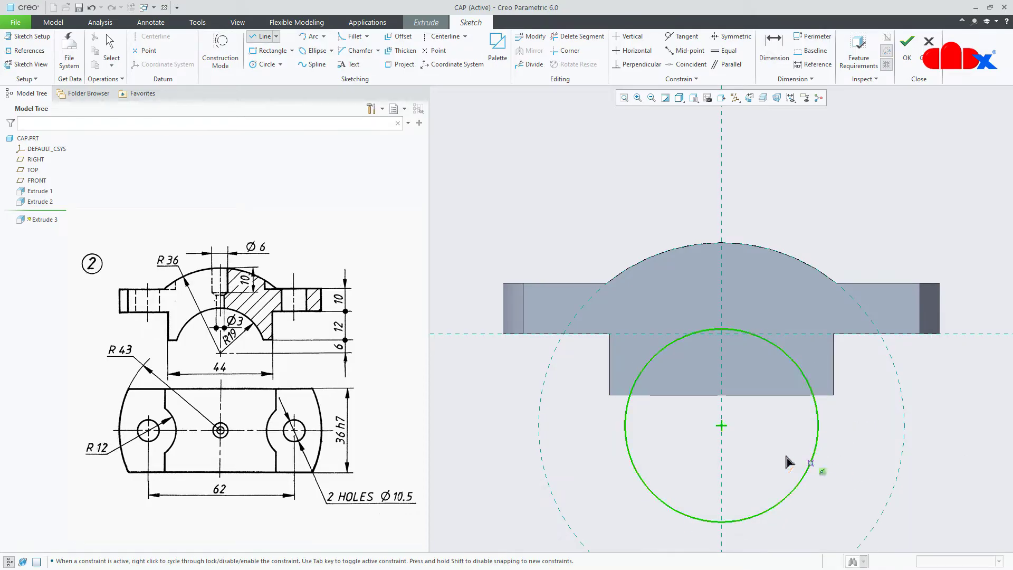
left_click(632, 396)
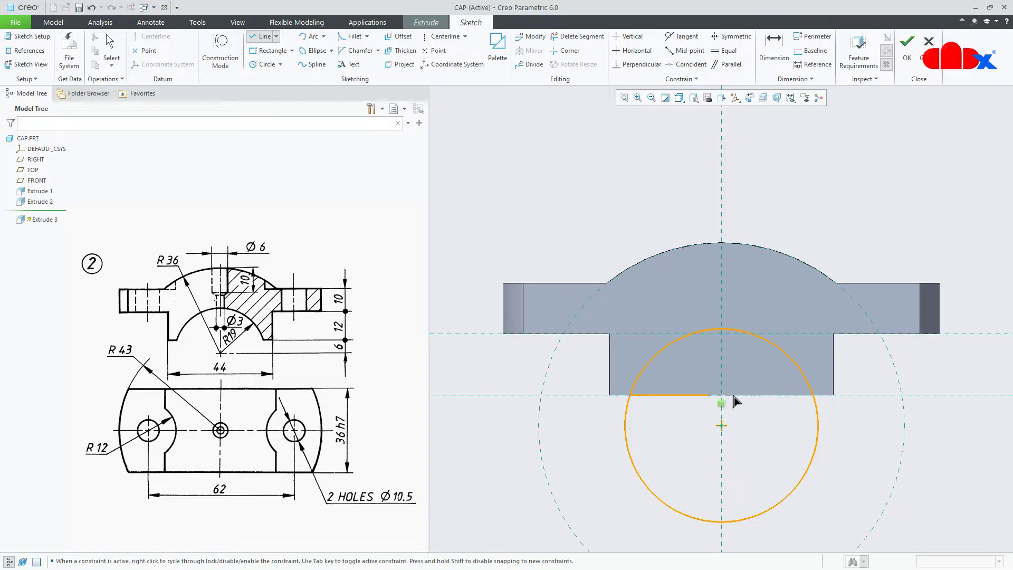
left_click(812, 396)
middle_click(871, 430)
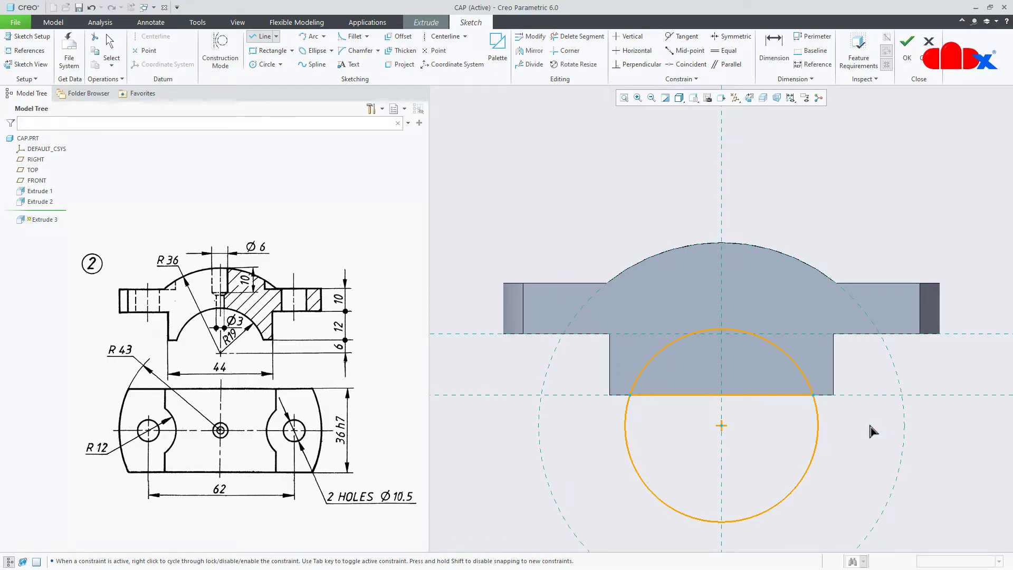
middle_click(869, 425)
Step: Trim away the part of the R19 circle below the horizontal line, leaving a closed arc segment
left_click(580, 36)
left_click_drag(648, 488, 642, 492)
left_click(806, 489)
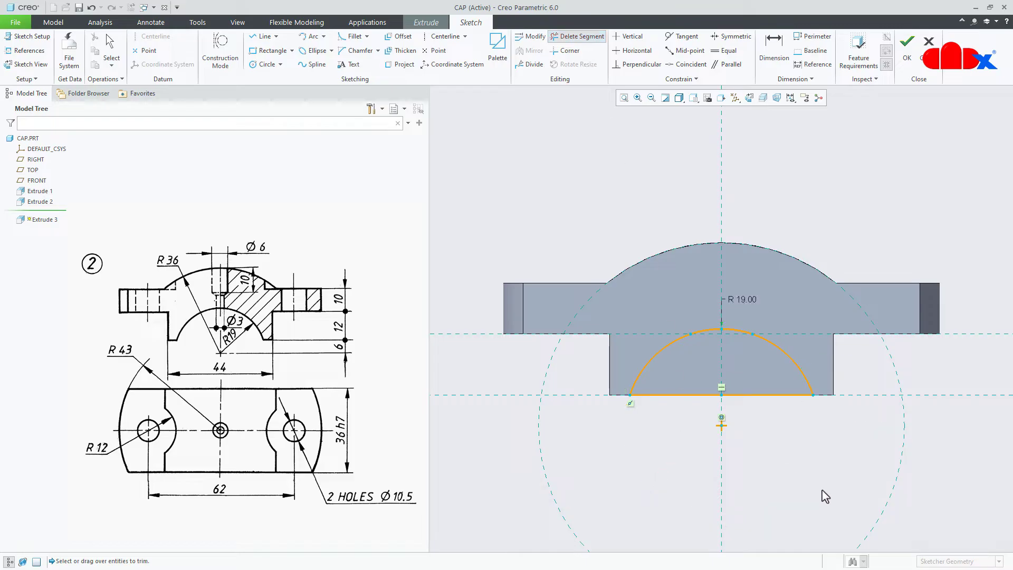
middle_click(859, 470)
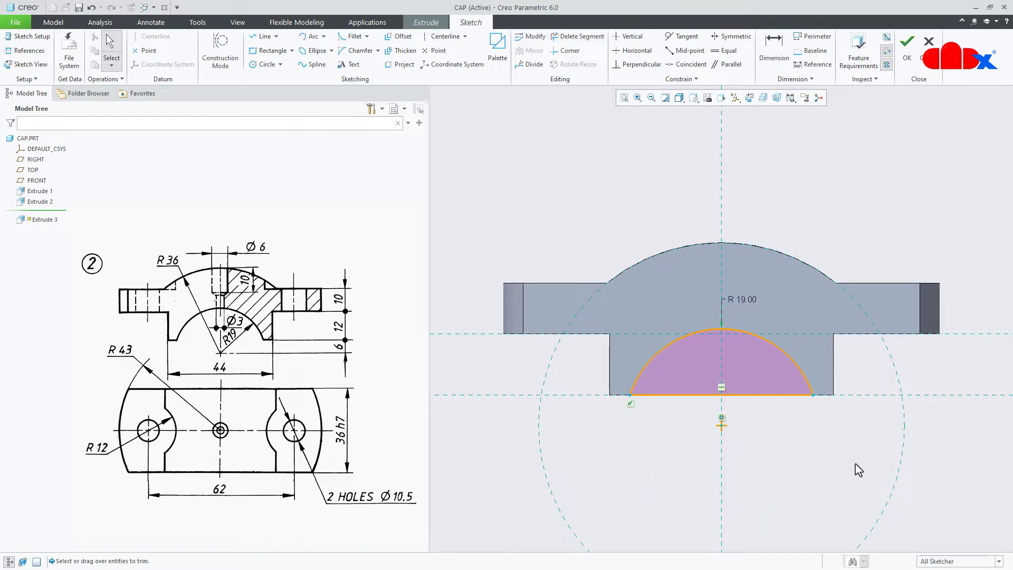
Step: Finish the sketch and extrude it as a flipped cut into the central section with To Next depth, then restore the default view
right_click(856, 465)
left_click(880, 543)
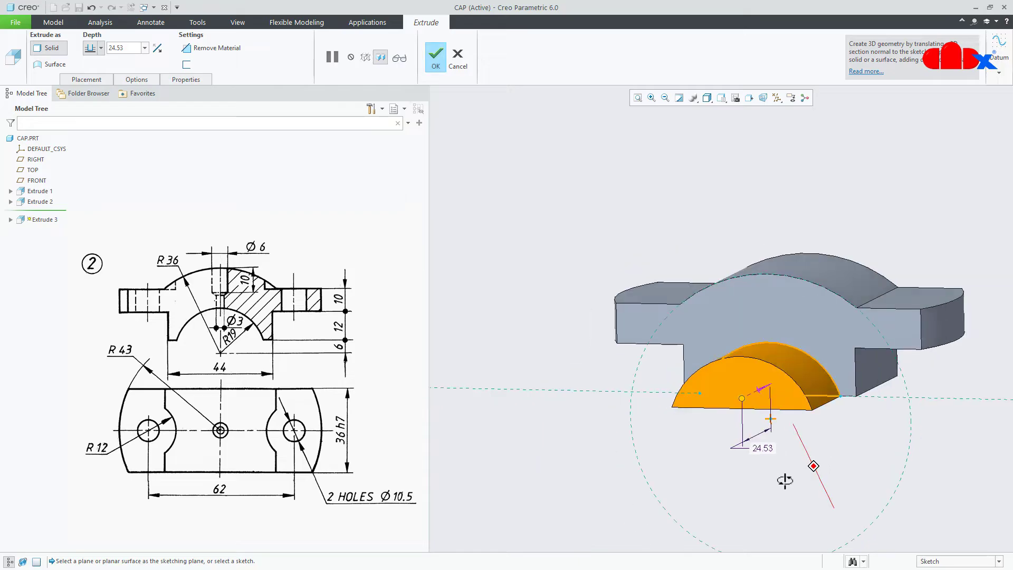
left_click(156, 48)
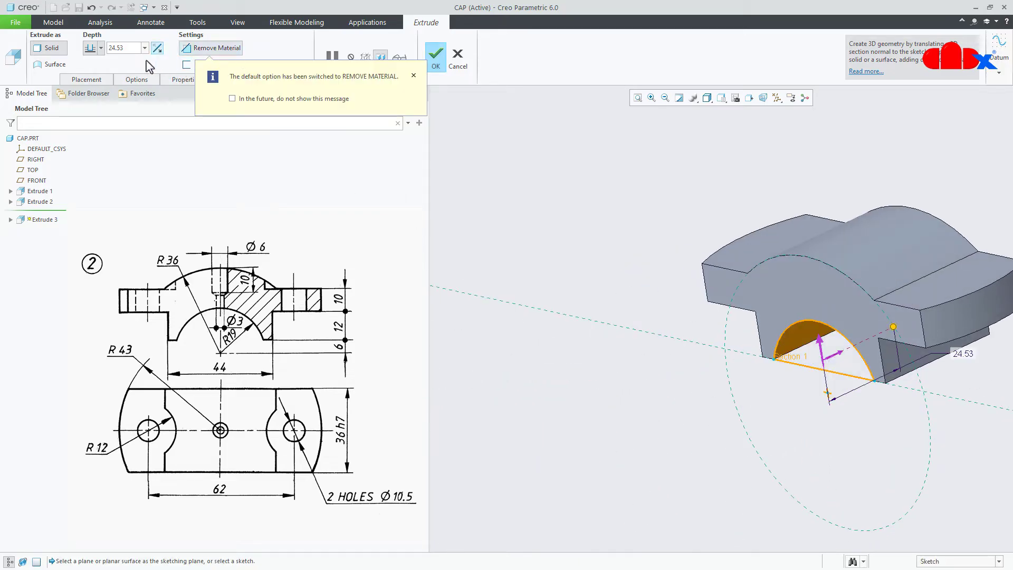
left_click(101, 48)
left_click(96, 98)
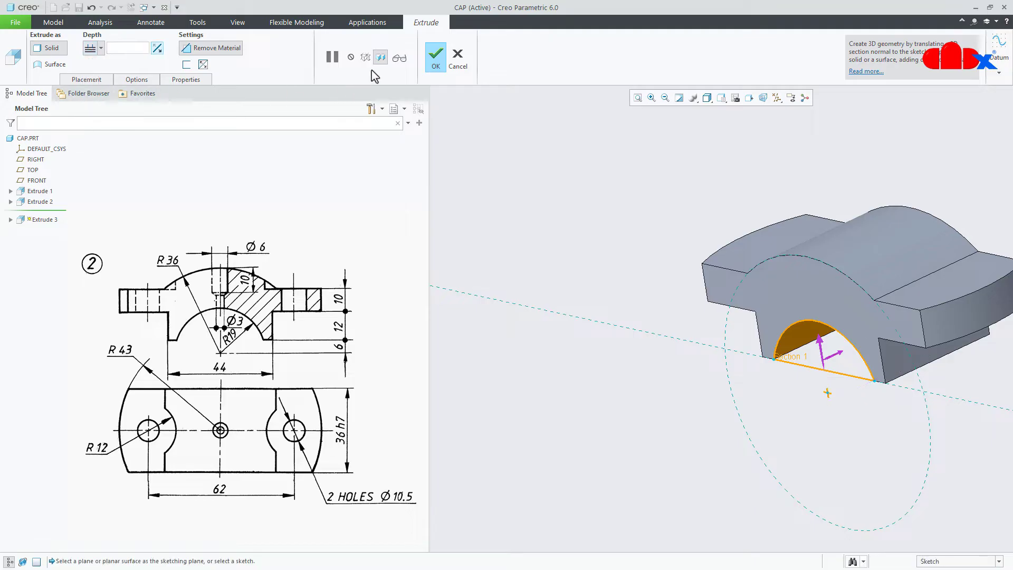
left_click(435, 58)
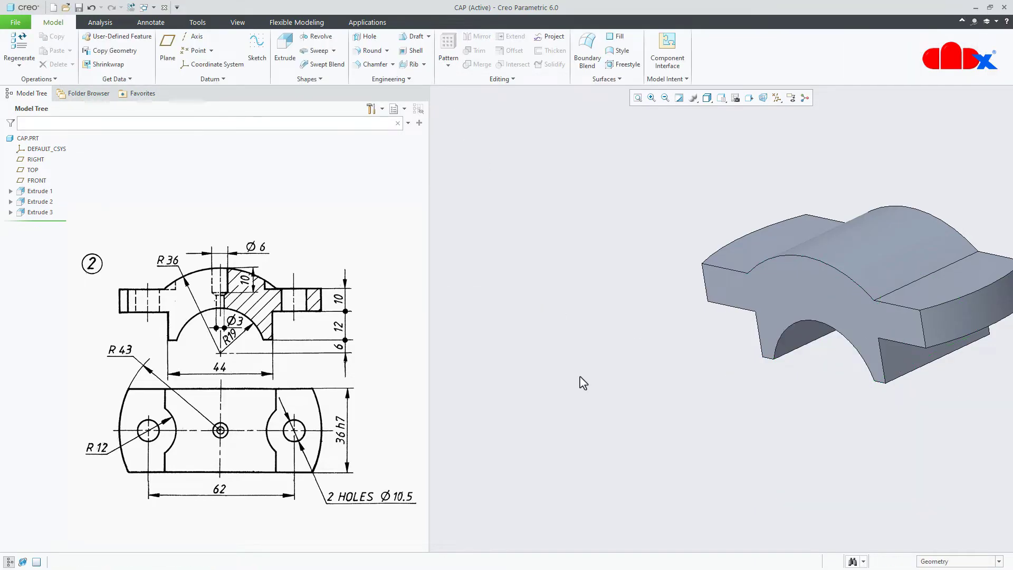
key("ctrl+d")
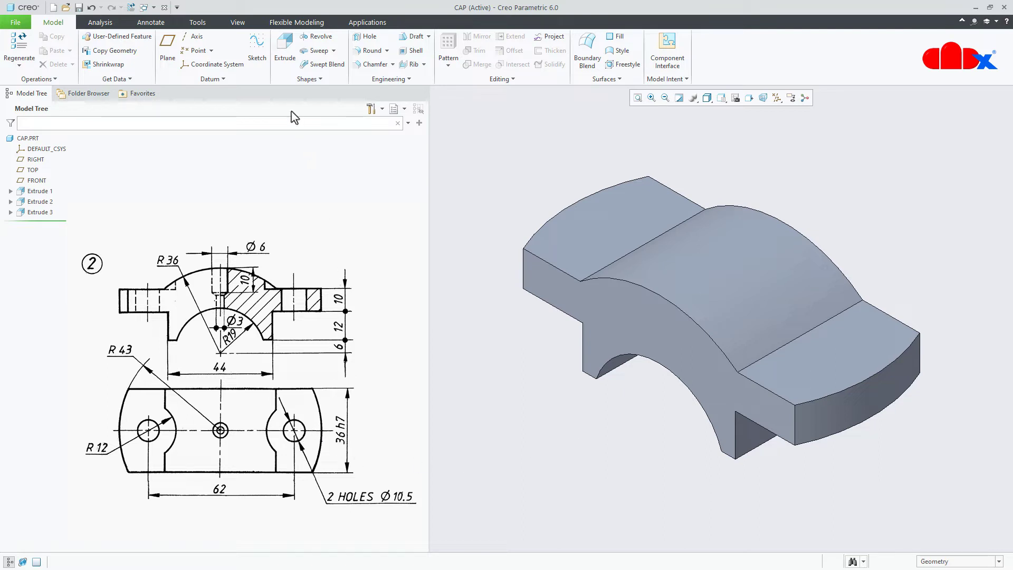
Step: Start an Extrude sketch on the plate's upper face, viewed straight on, and add a vertical centerline through the middle
left_click(285, 48)
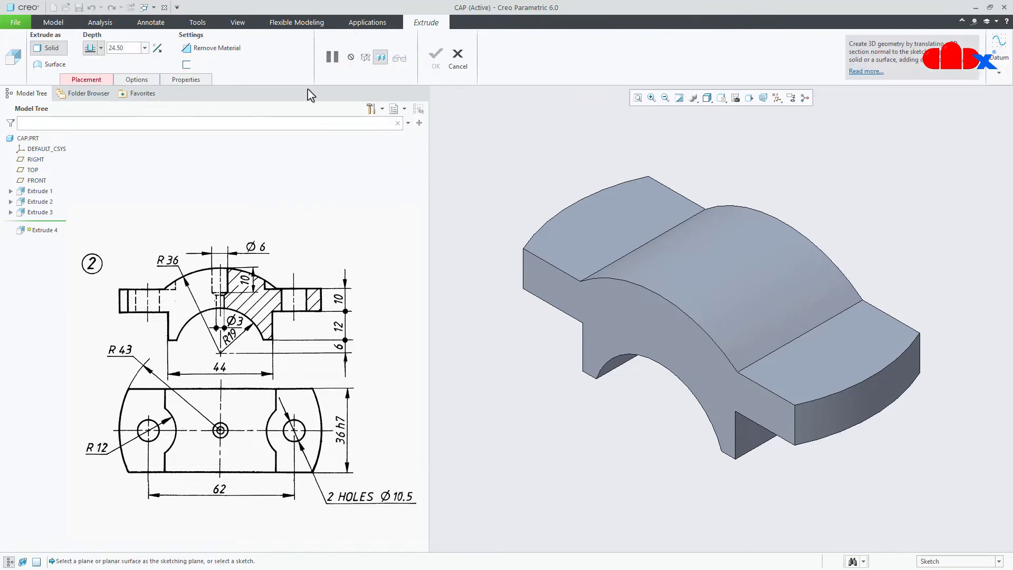
left_click(800, 356)
left_click(749, 98)
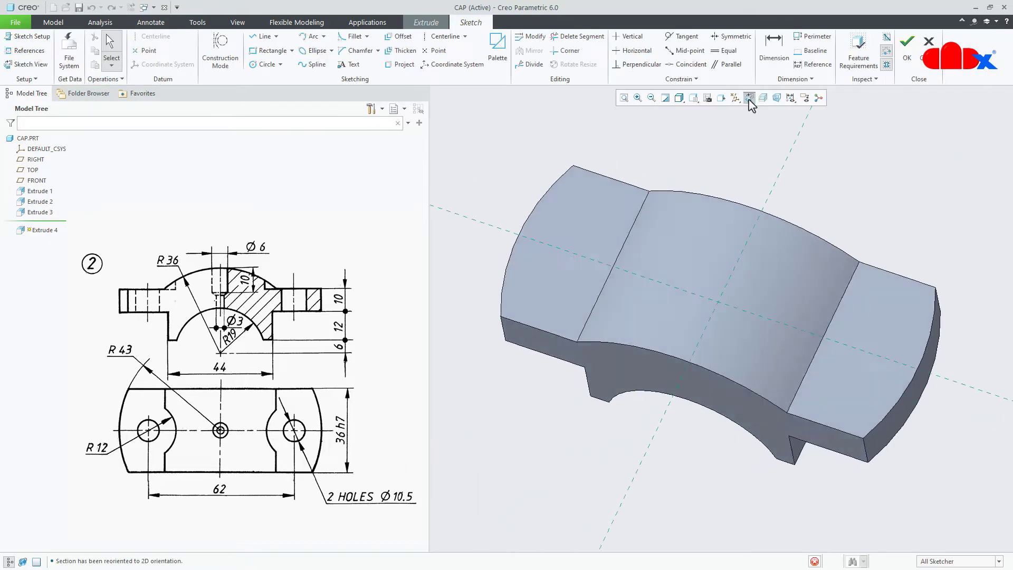
right_click(659, 158)
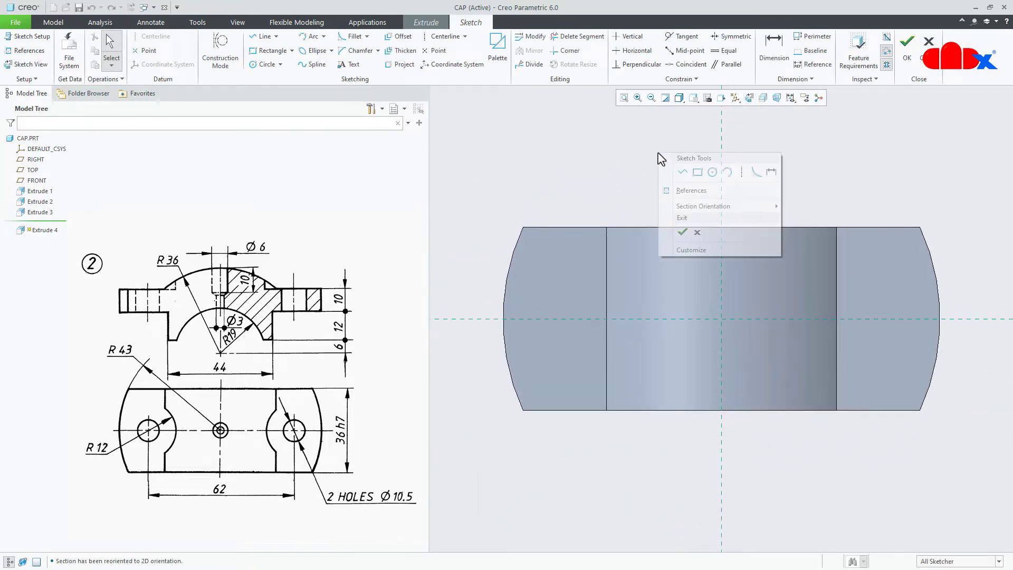
left_click(745, 170)
left_click(721, 150)
left_click(722, 190)
middle_click(772, 183)
Step: Sketch a circle about 8.7 mm in diameter on the left plate end's horizontal axis and mirror it about the vertical centerline
right_click(781, 165)
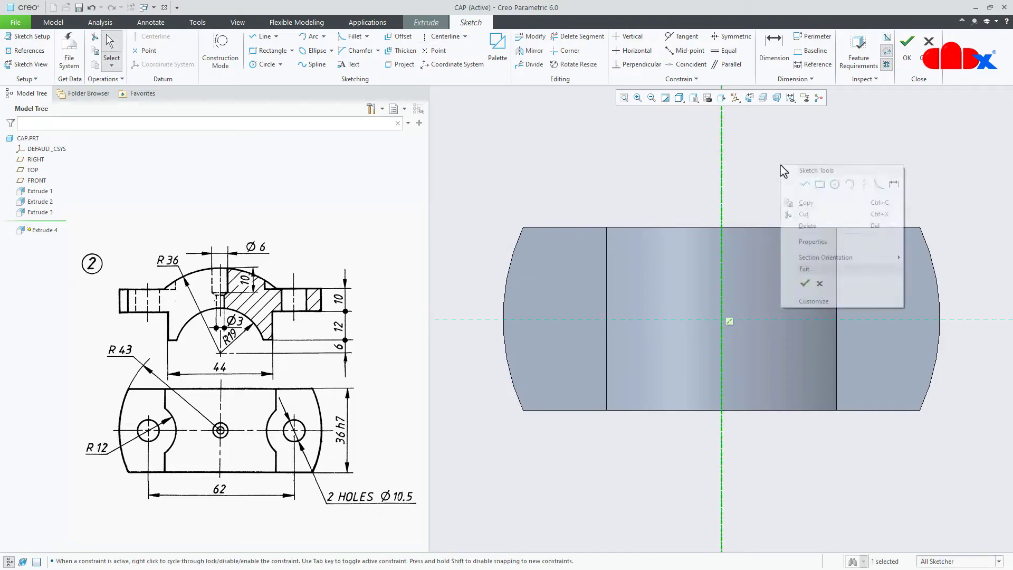
left_click(834, 184)
left_click(557, 319)
left_click(565, 343)
middle_click(605, 177)
left_click(529, 50)
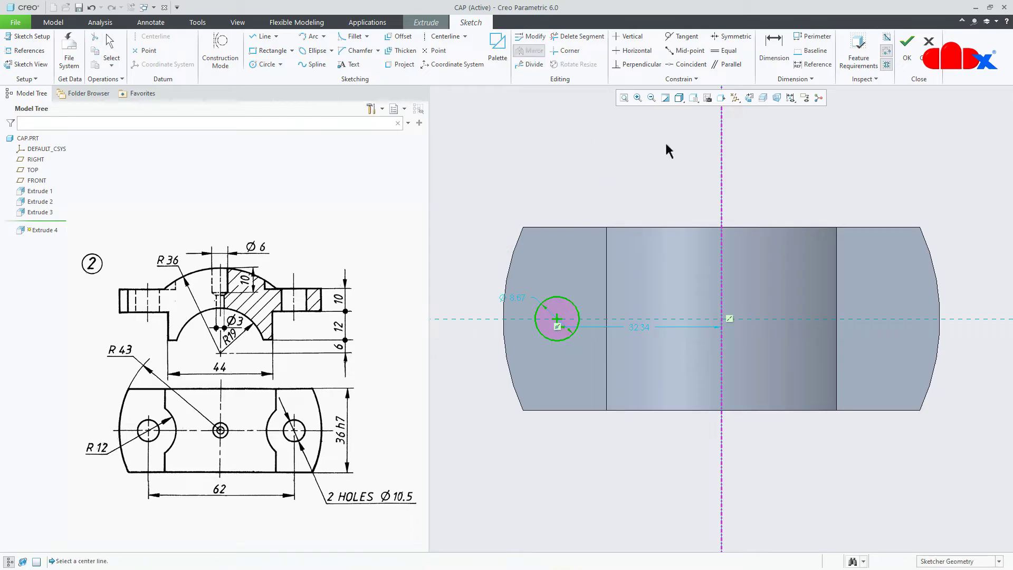
left_click(721, 170)
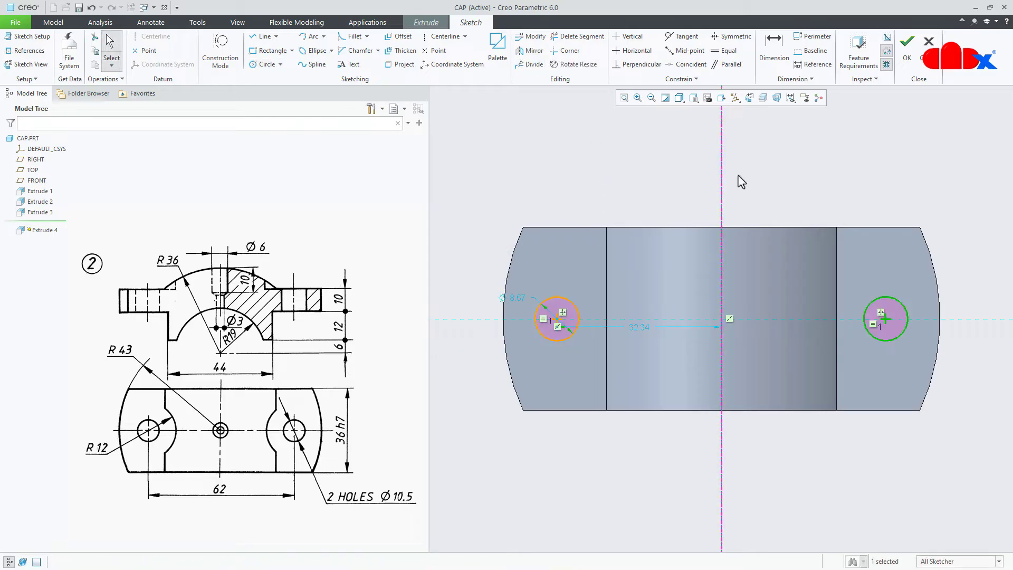
Step: Dimension the distance between the two circles' centres as 62 mm
right_click(776, 176)
left_click(886, 193)
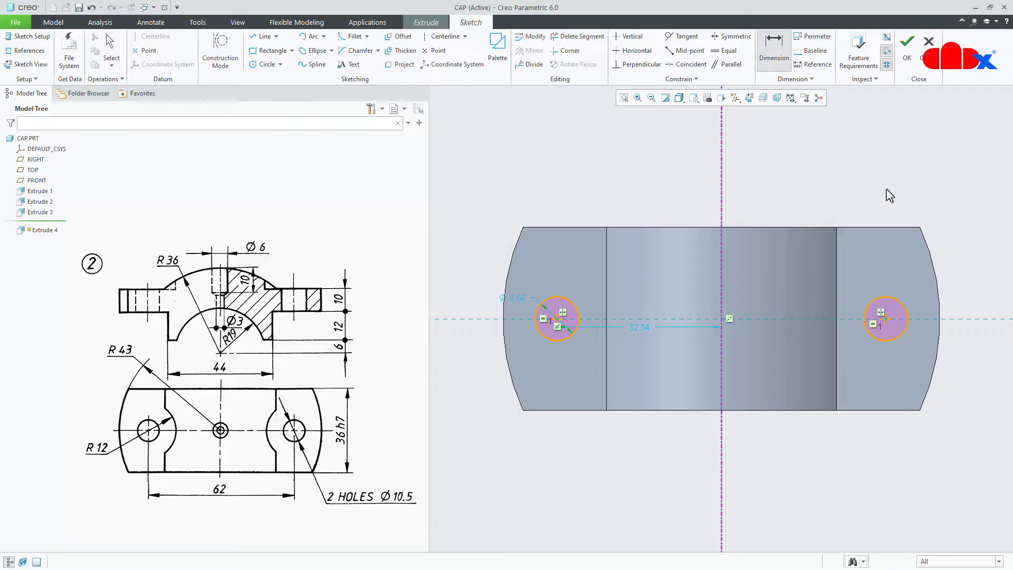
left_click(558, 321)
left_click(889, 327)
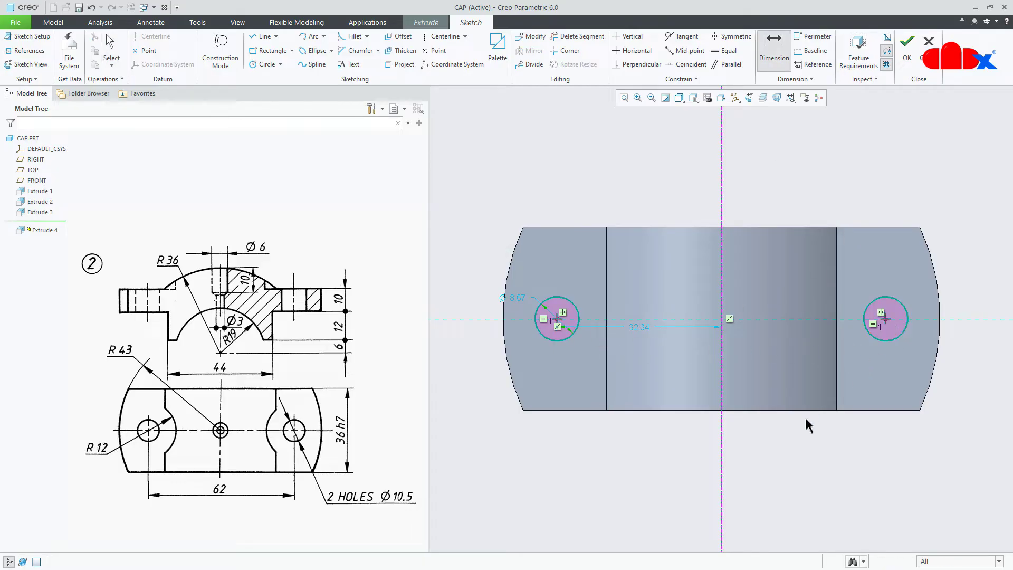
middle_click(761, 458)
type("62")
key("Return")
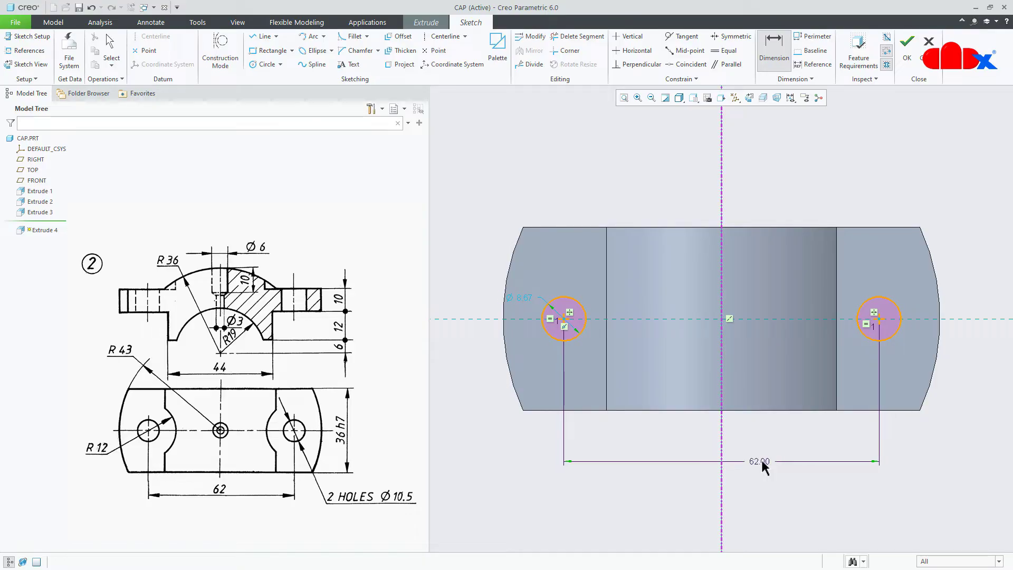
Step: Set the circles' diameter to 10 mm
middle_click(525, 302)
type("10.")
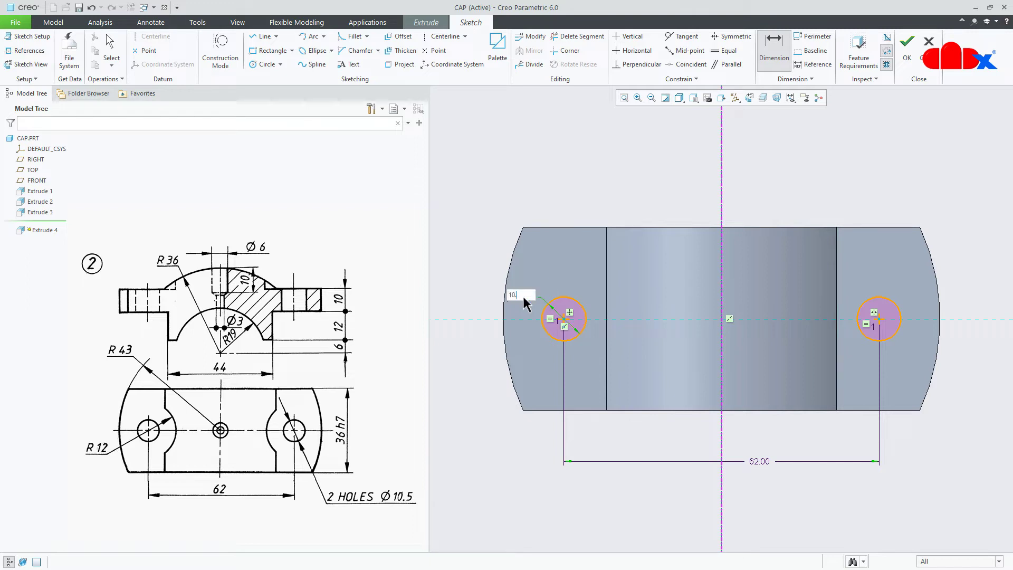
key("Return")
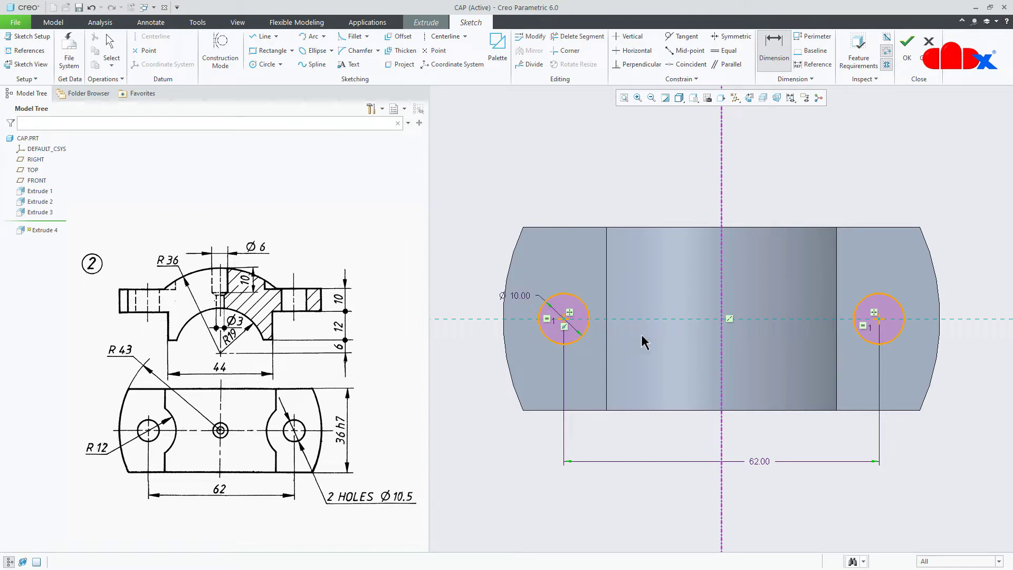
Step: Finish the sketch and cut both holes down through the plate with To Next depth, then restore the default view
right_click(645, 342)
left_click(663, 413)
middle_click_drag(646, 357, 644, 329)
left_click(156, 48)
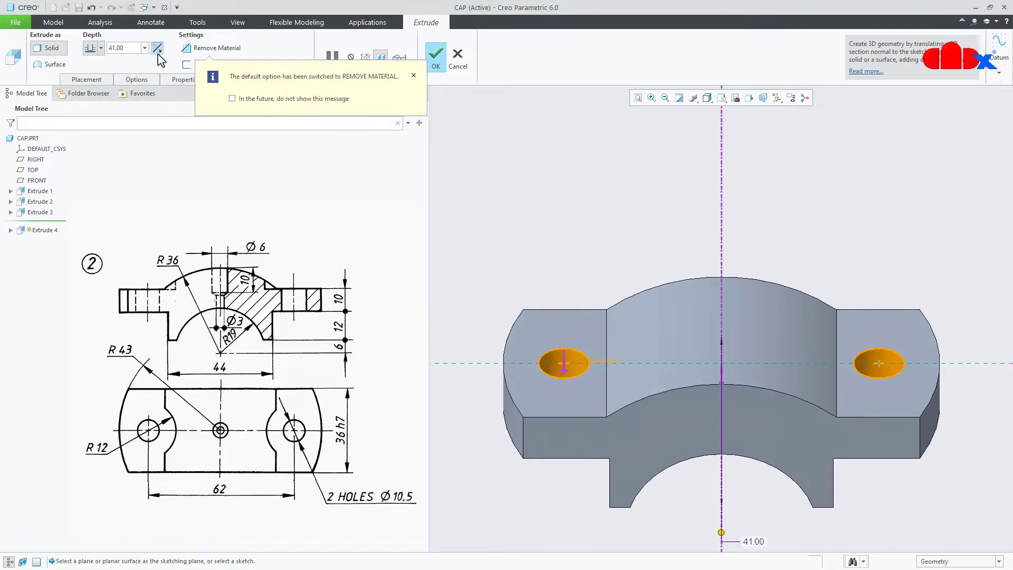
left_click(101, 47)
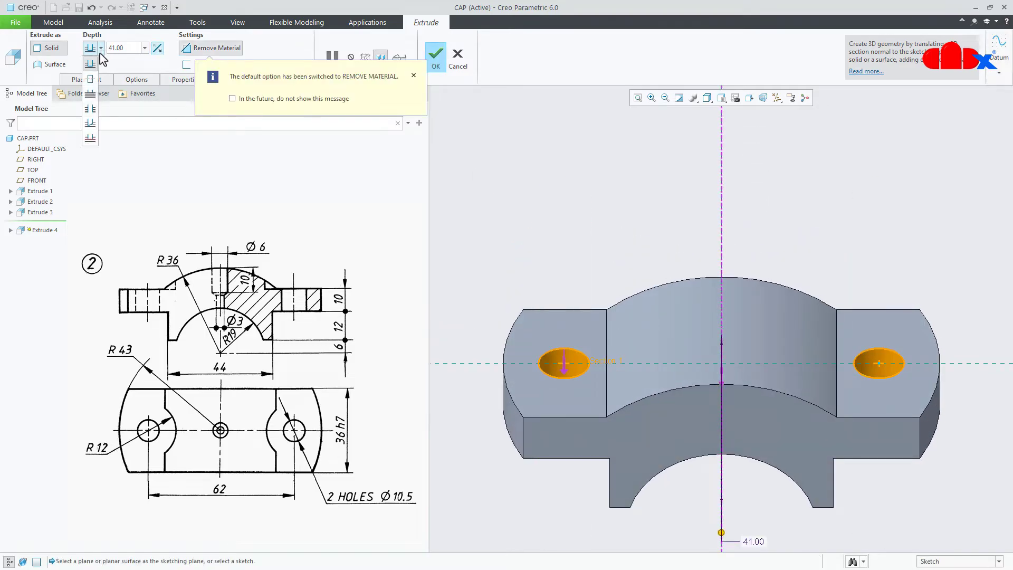
left_click(90, 99)
left_click(434, 58)
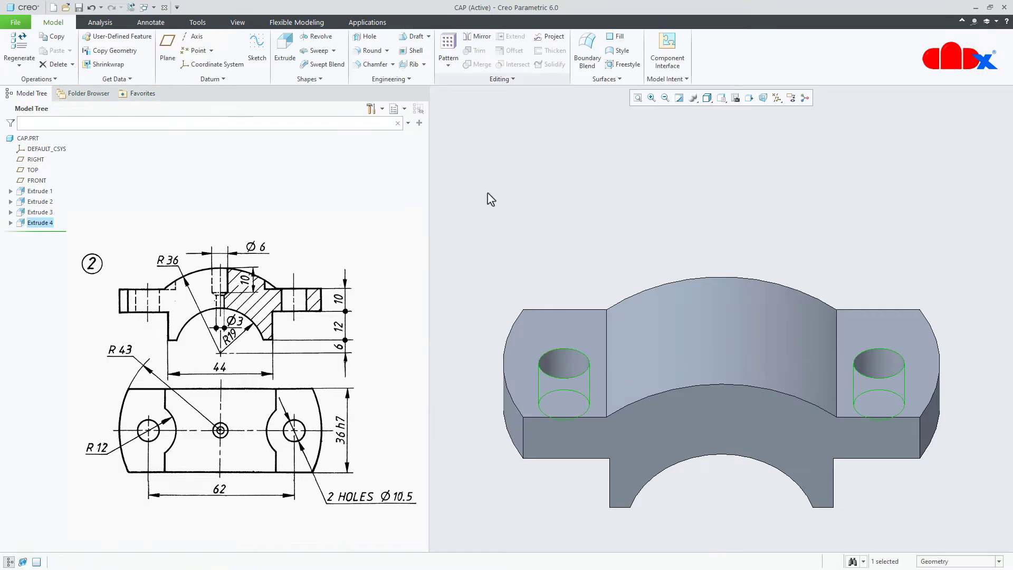
left_click(684, 507)
key("ctrl+d")
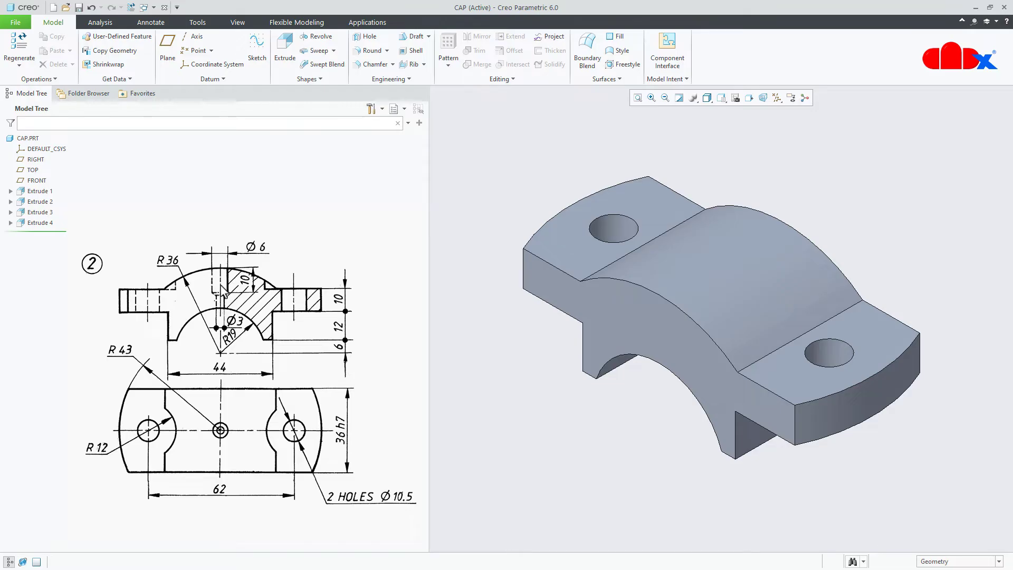
Step: Start a Revolve sketch on the FRONT plane, viewed straight on, and add a vertical datum centerline through the middle as its axis
left_click(317, 36)
left_click(36, 181)
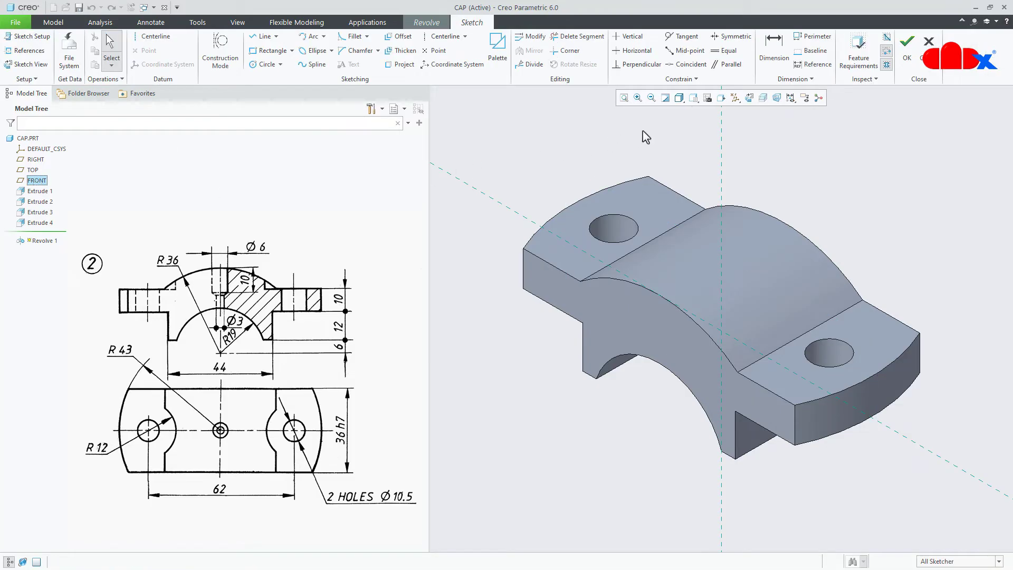
left_click(750, 98)
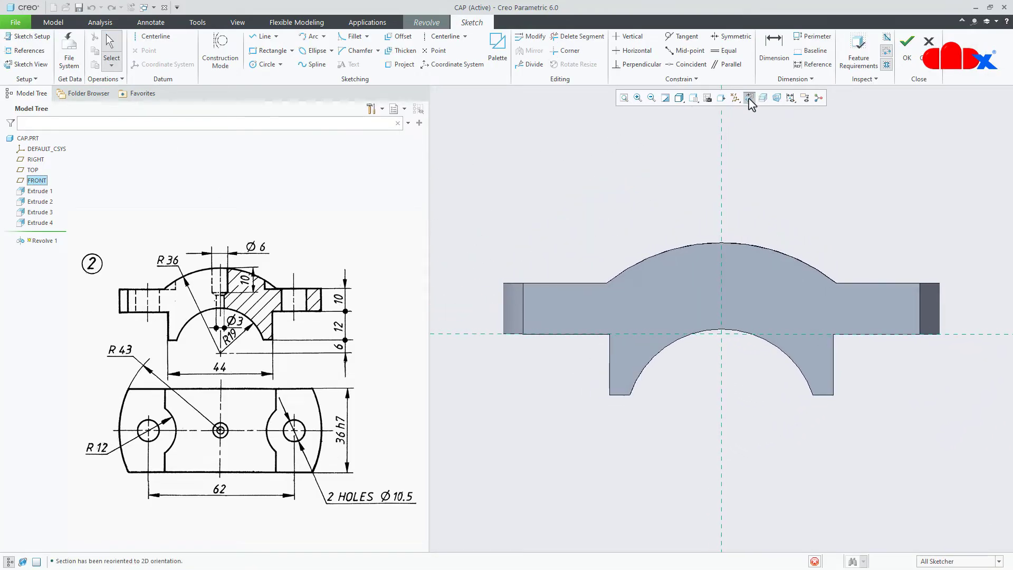
left_click(152, 36)
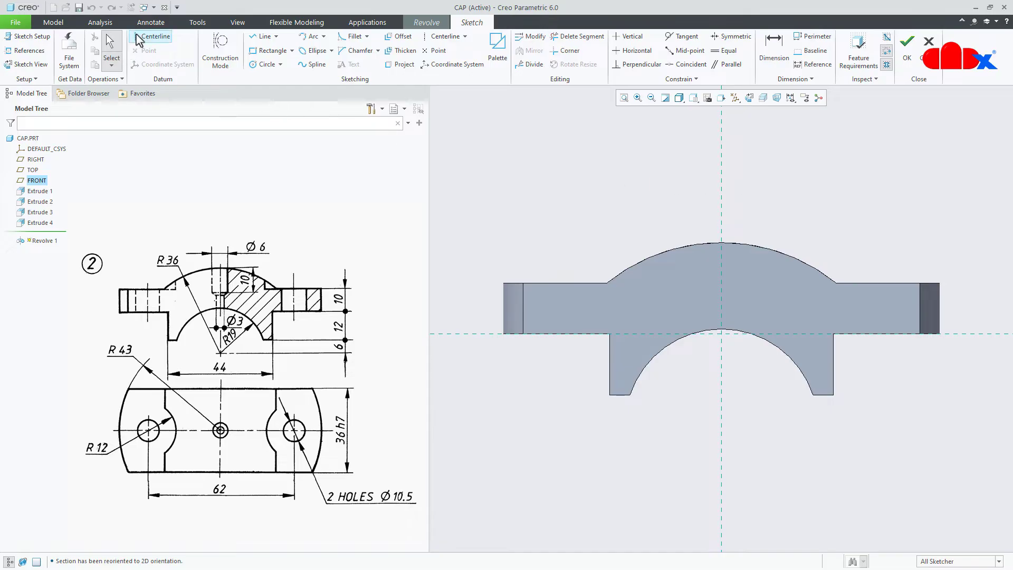
left_click(721, 150)
left_click(723, 188)
middle_click(776, 211)
left_click(763, 217)
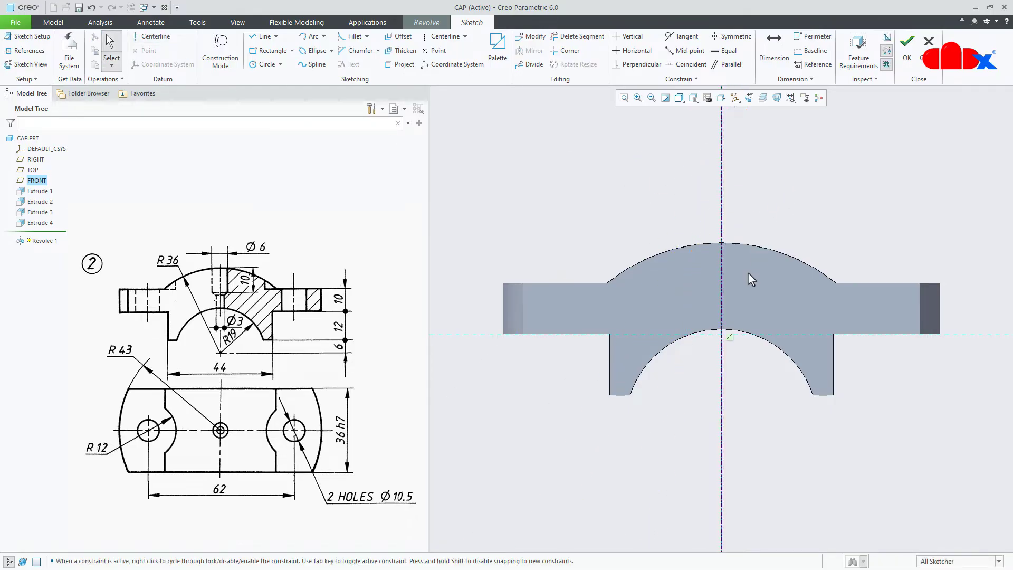
Step: Add the central section's R36 arc as a sketch reference
scroll(748, 272, "down", 3)
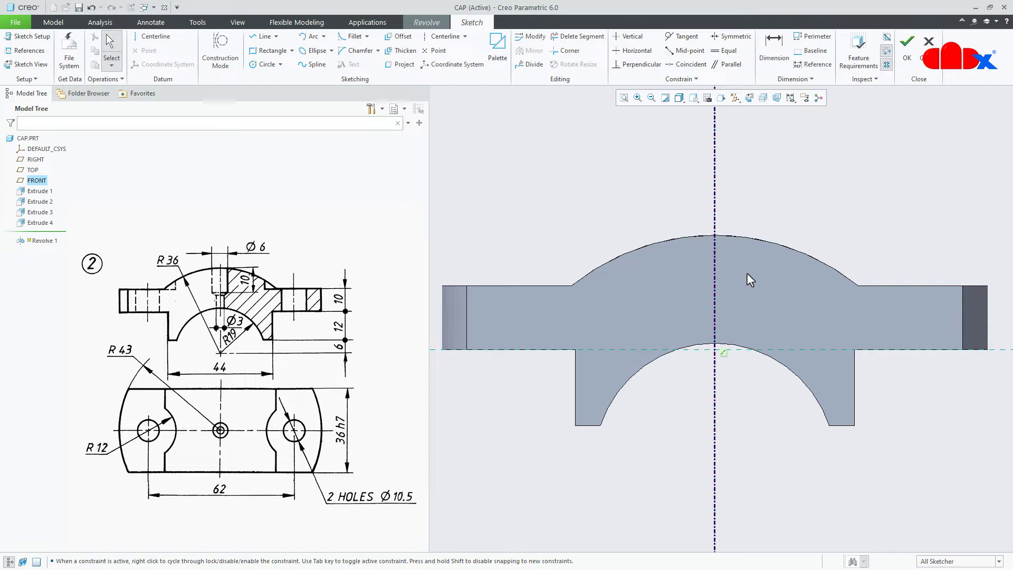
left_click(30, 51)
left_click(613, 241)
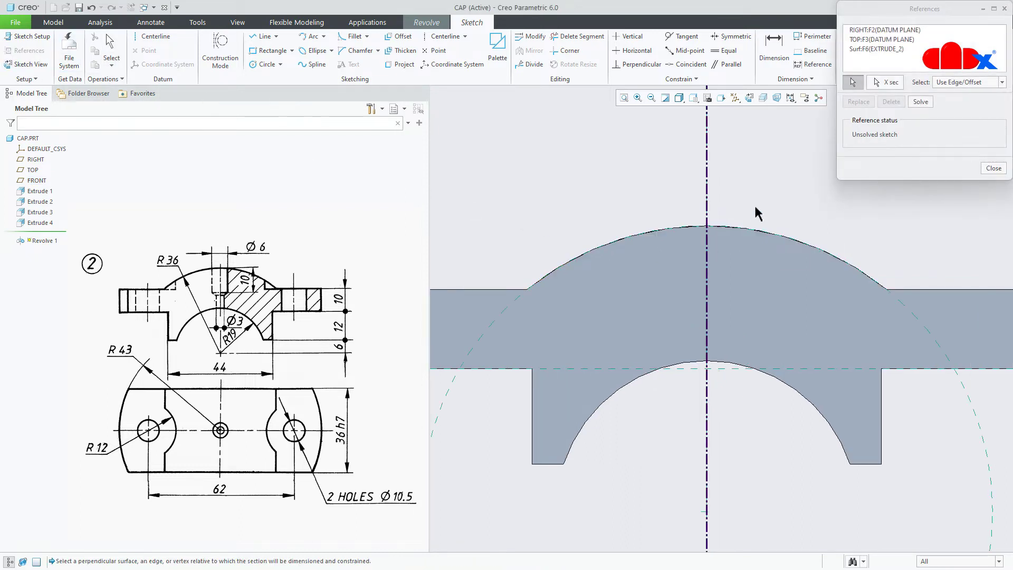
left_click(996, 169)
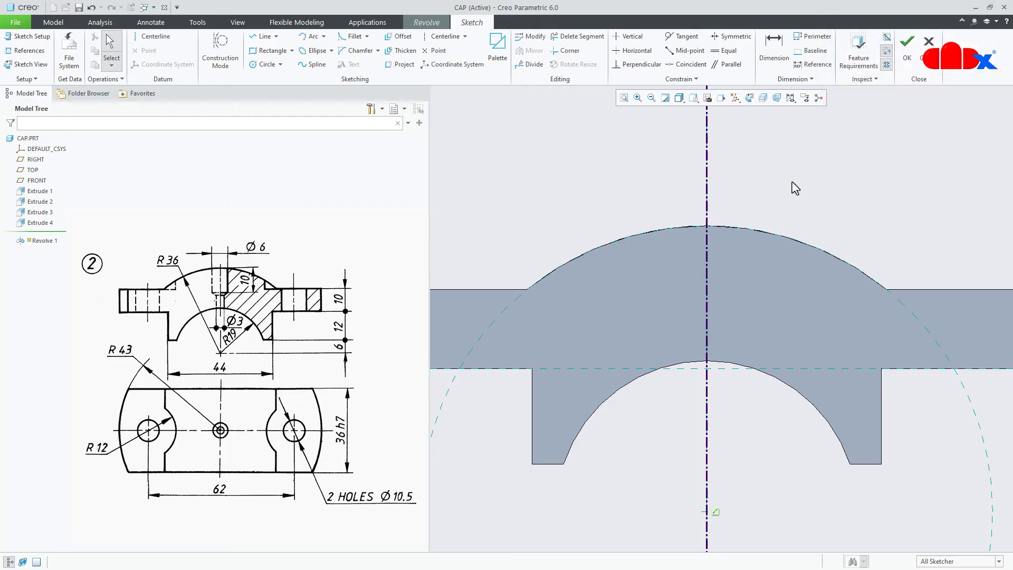
Step: Sketch a closed stepped half-profile about 21 mm tall beside the centerline, from the R36 arc's crown into the bore, with a slanted shoulder
right_click(794, 188)
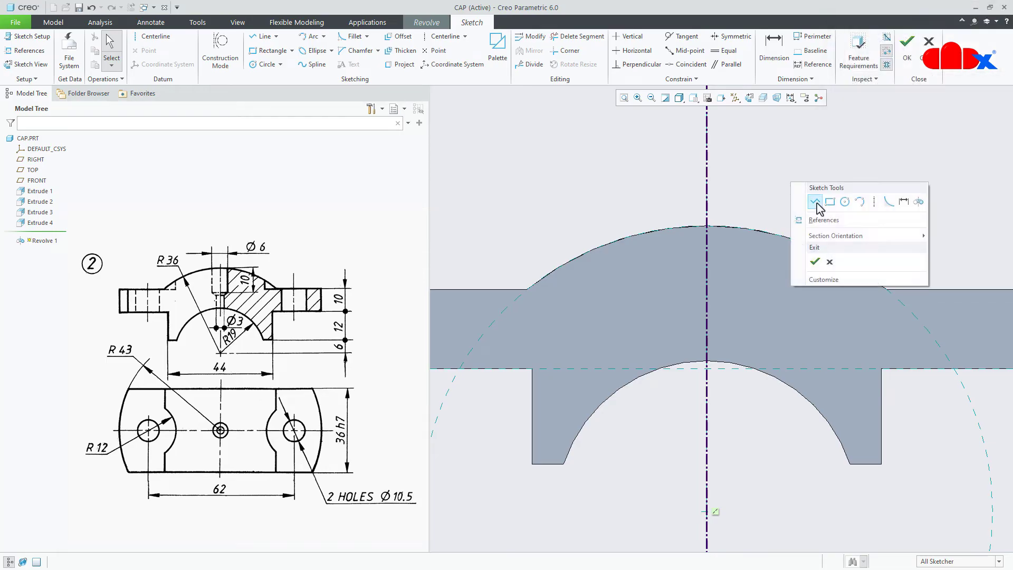
left_click(817, 203)
left_click(707, 227)
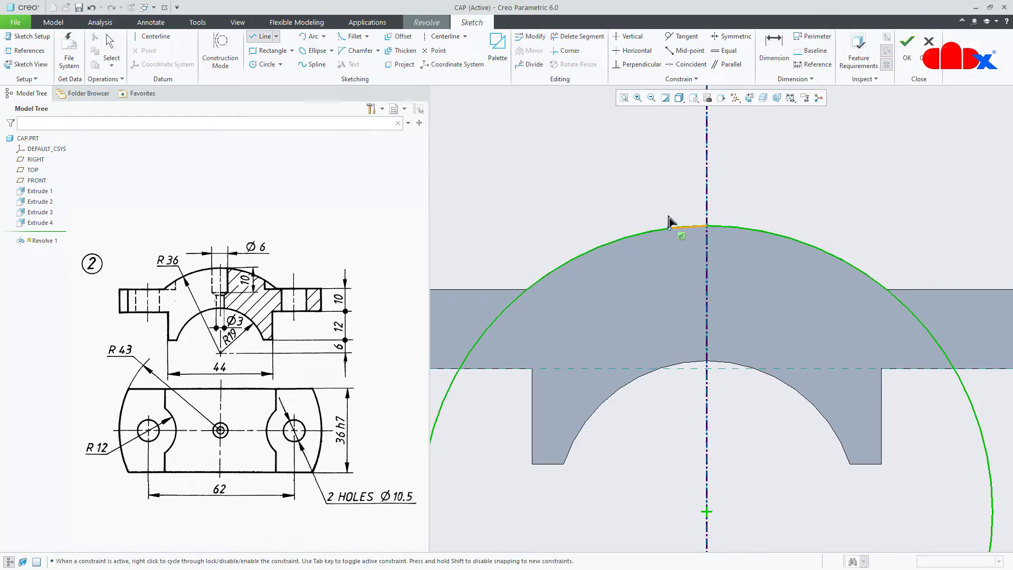
scroll(667, 221, "up", 2)
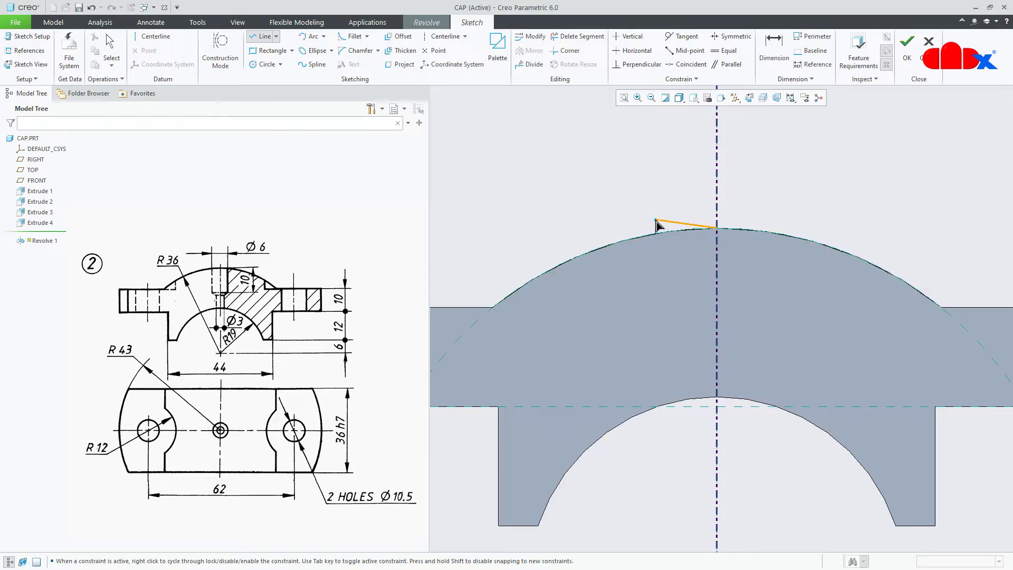
left_click(655, 229)
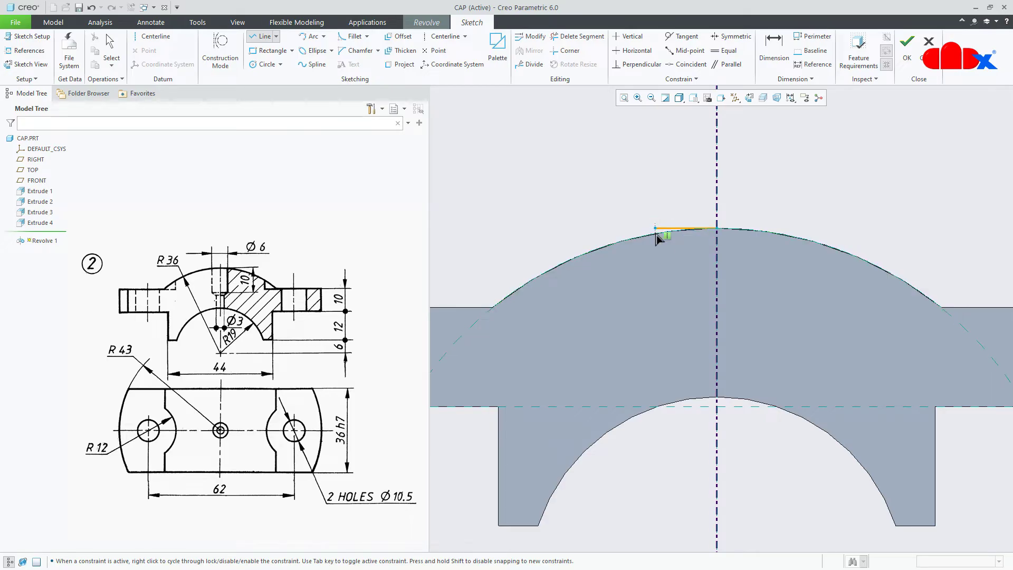
left_click(656, 282)
left_click(669, 292)
left_click(686, 442)
left_click(718, 438)
left_click(724, 238)
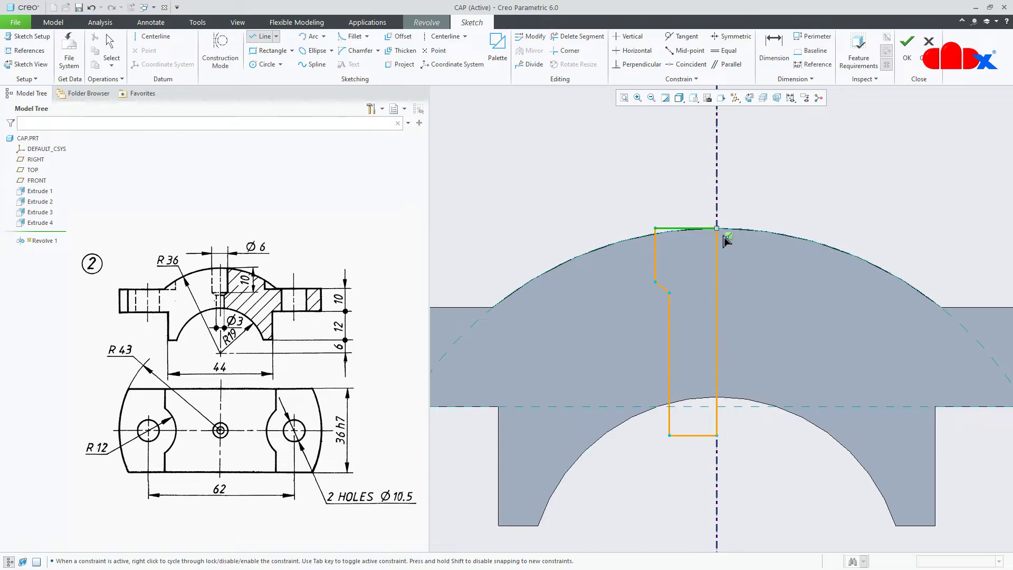
middle_click(765, 199)
Step: Dimension the profile's narrow lower section as a diameter about the centerline and set it to 3 mm
right_click(830, 207)
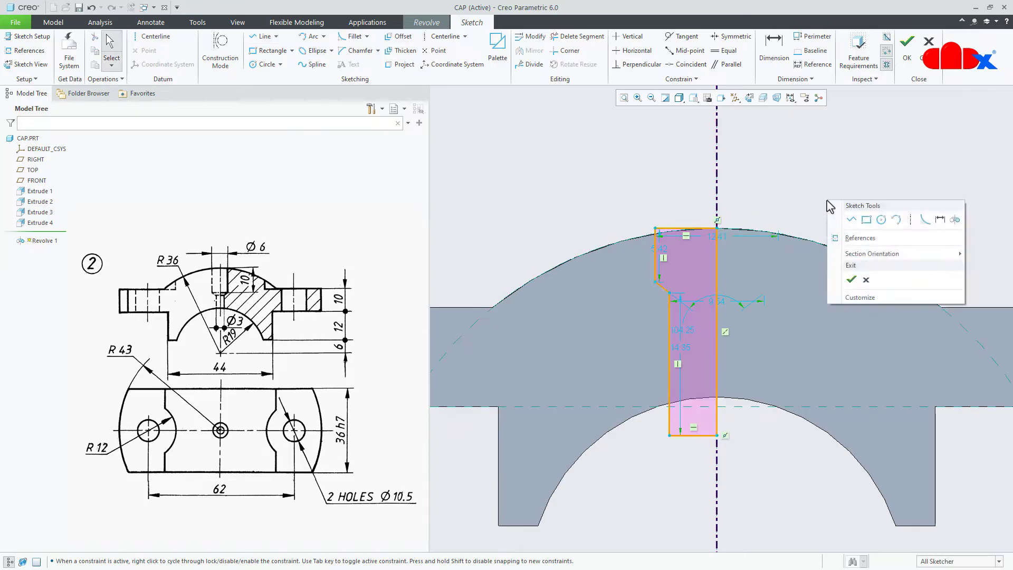
left_click(933, 220)
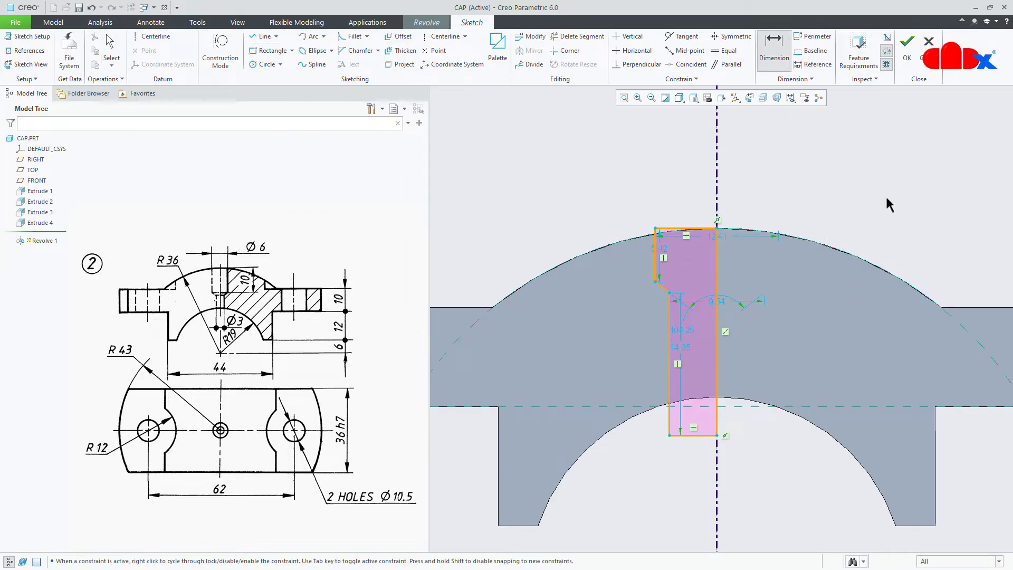
left_click(670, 420)
left_click(721, 466)
left_click(669, 420)
middle_click(699, 468)
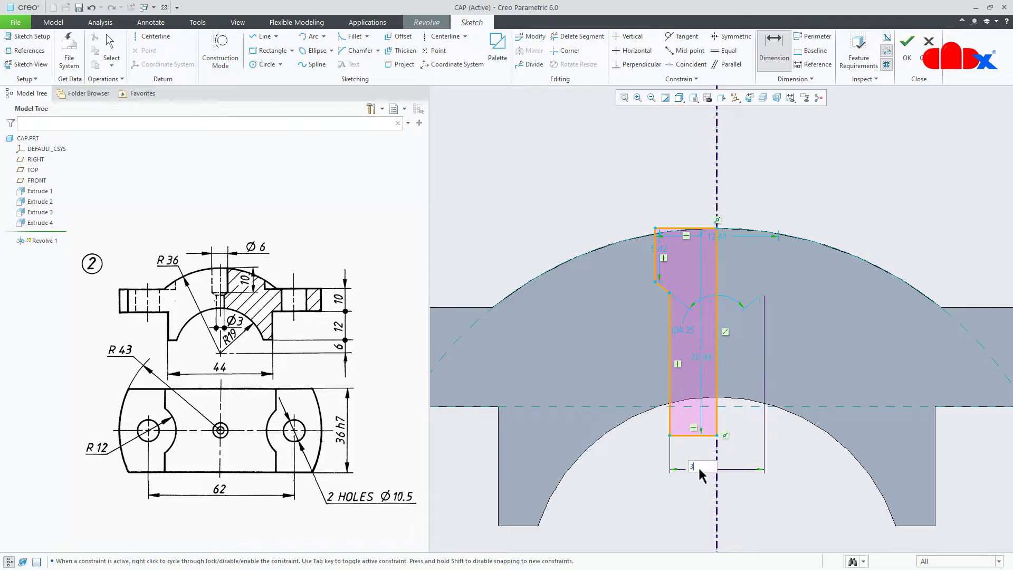
type("3")
key("Return")
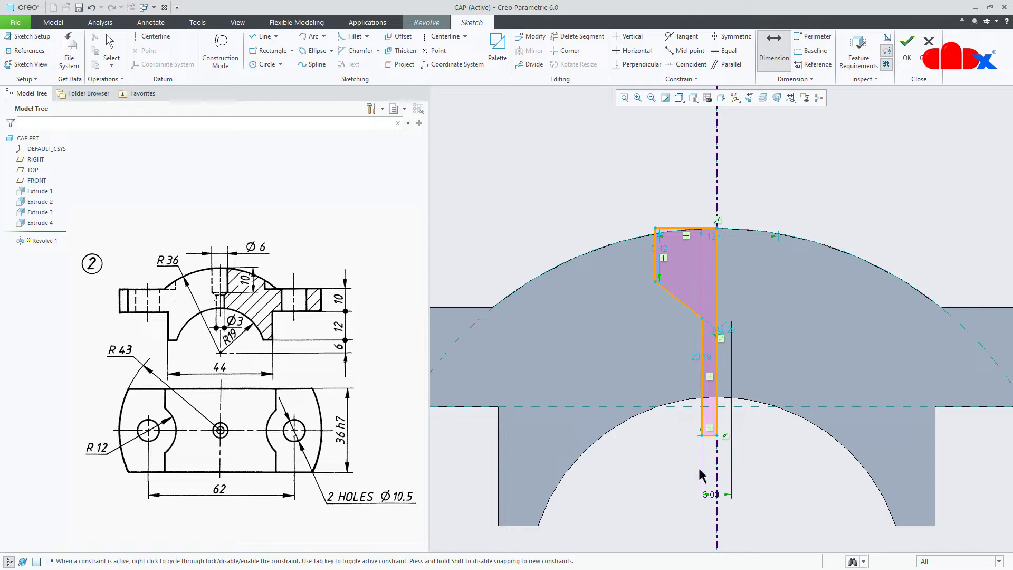
Step: Set the profile's wide upper section to 6 mm diameter and dimension its depth as 10 mm
double_click(725, 243)
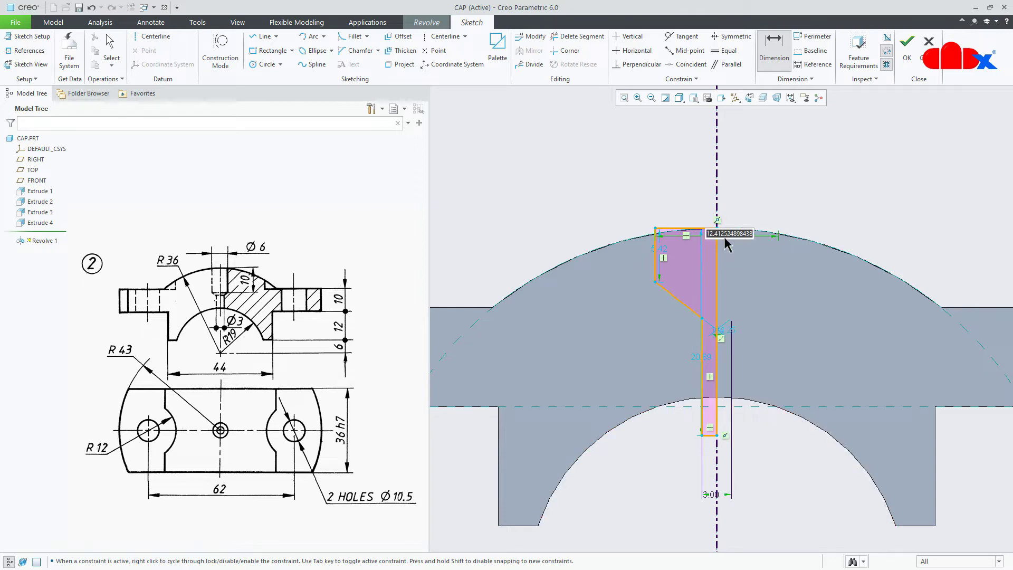
type("6")
key("Return")
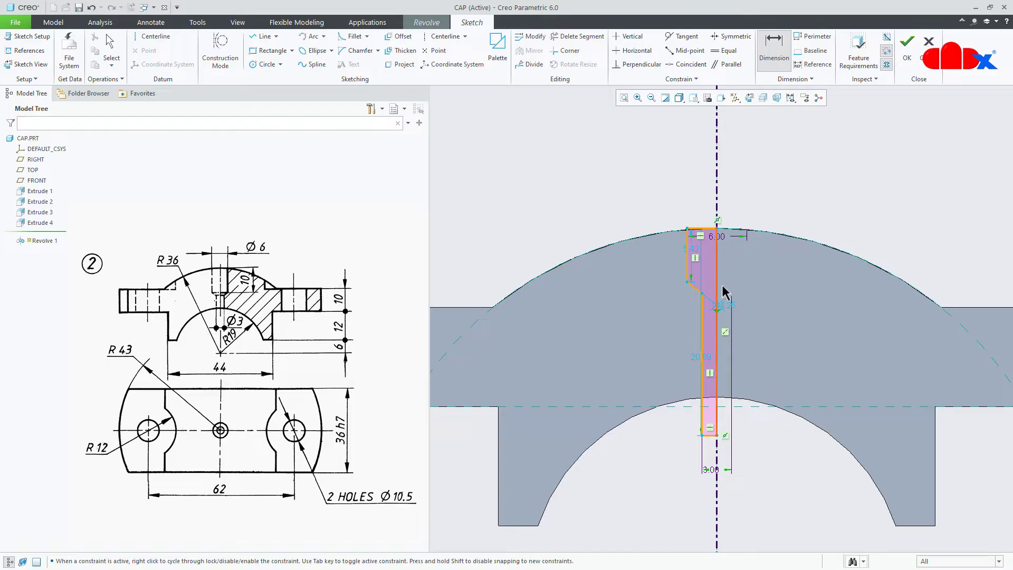
scroll(726, 288, "down", 1)
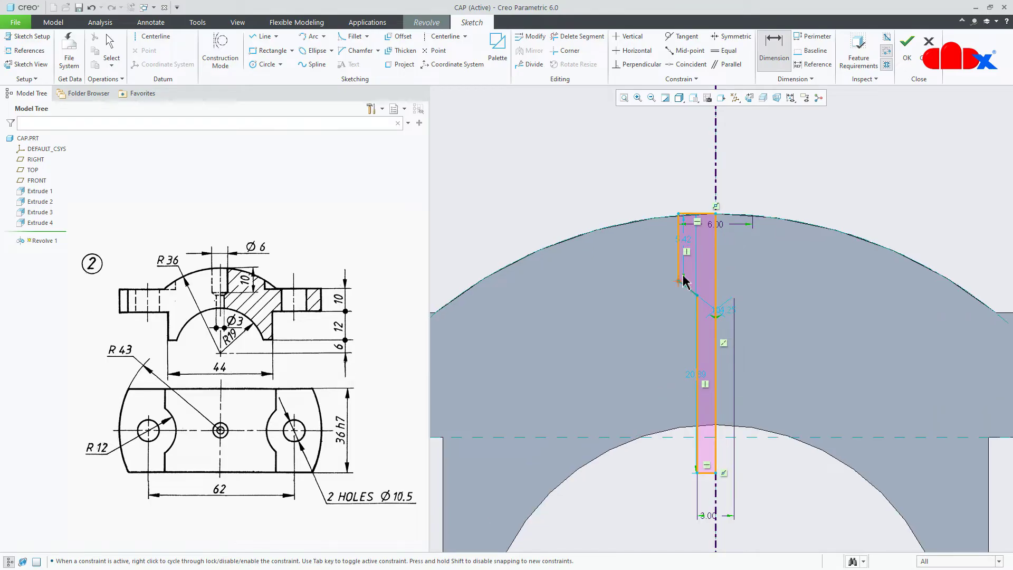
left_click(688, 215)
middle_click(639, 237)
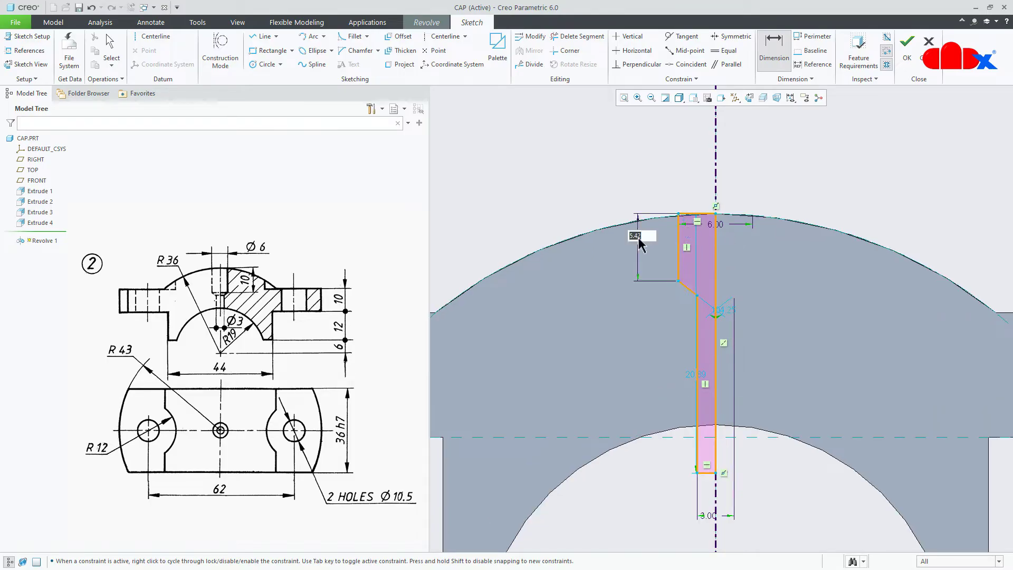
key("Return")
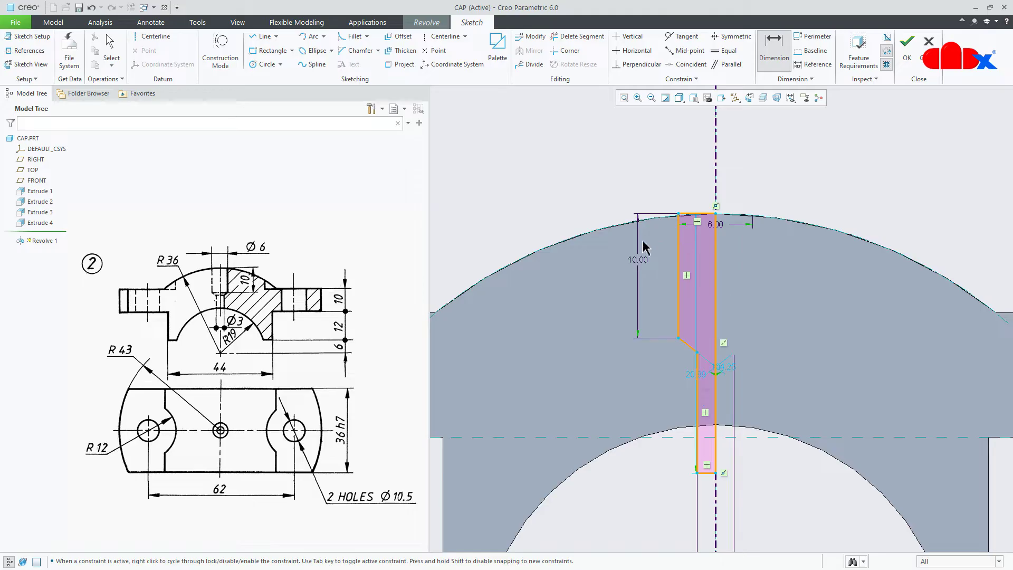
Step: Dimension the angle between the slanted shoulder and the narrow section's vertical edge as 120 degrees
scroll(696, 343, "down", 2)
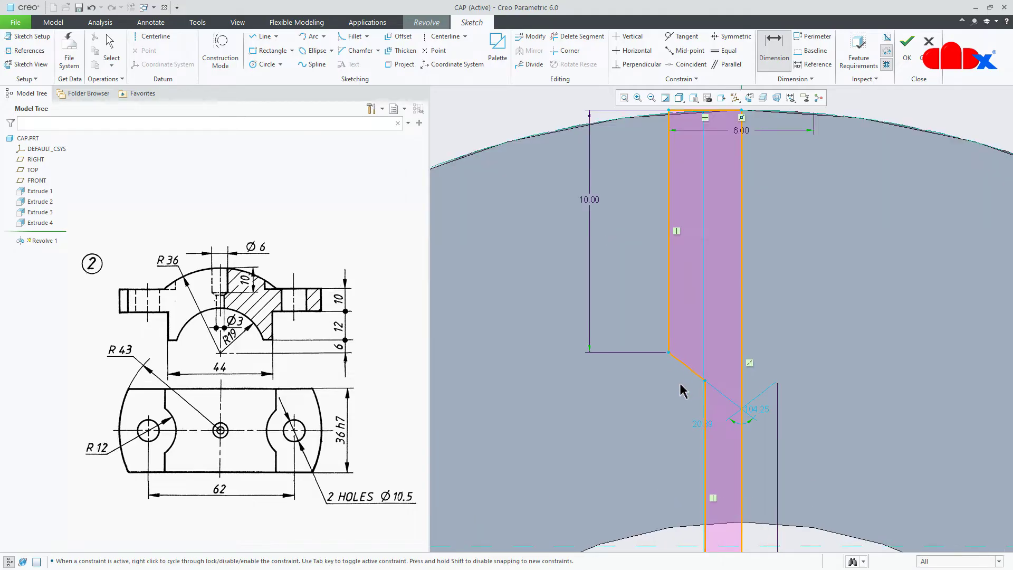
left_click(690, 369)
left_click(706, 413)
middle_click(677, 396)
key("Return")
scroll(680, 391, "up", 3)
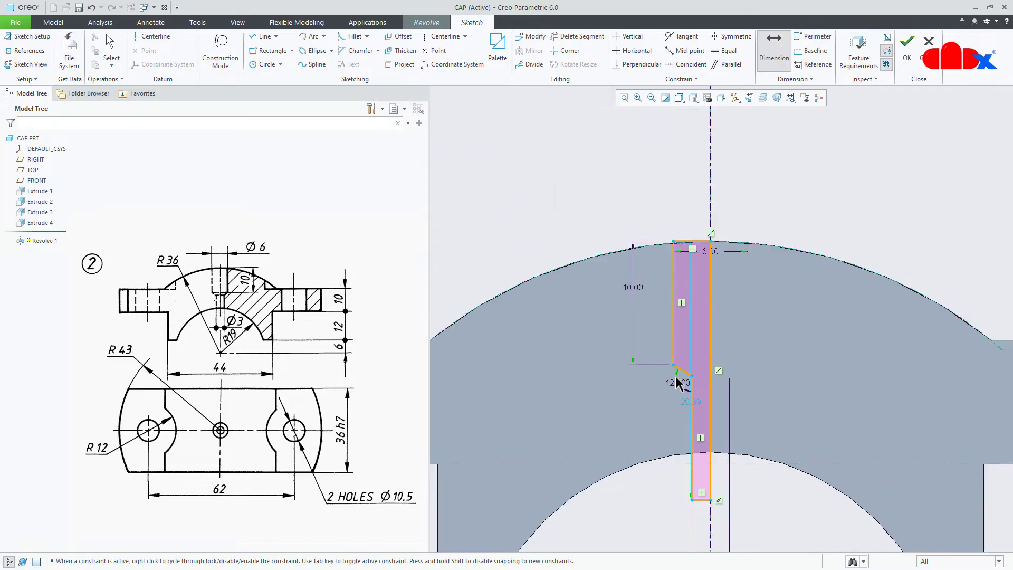
middle_click(659, 508)
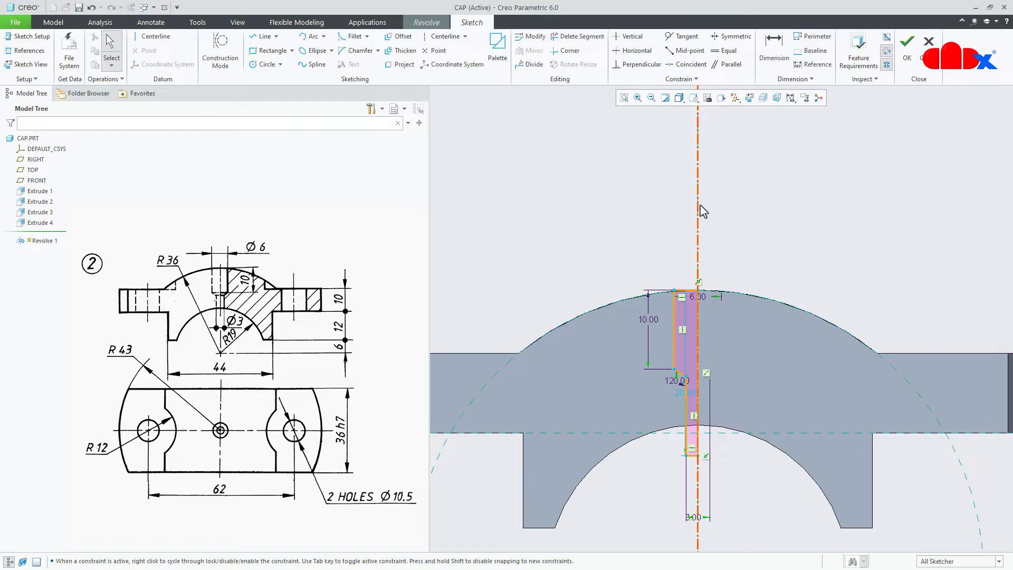
Step: Make the profile's bottom edge coincident with the horizontal reference line at the plate's underside
left_click(686, 63)
scroll(683, 458, "down", 5)
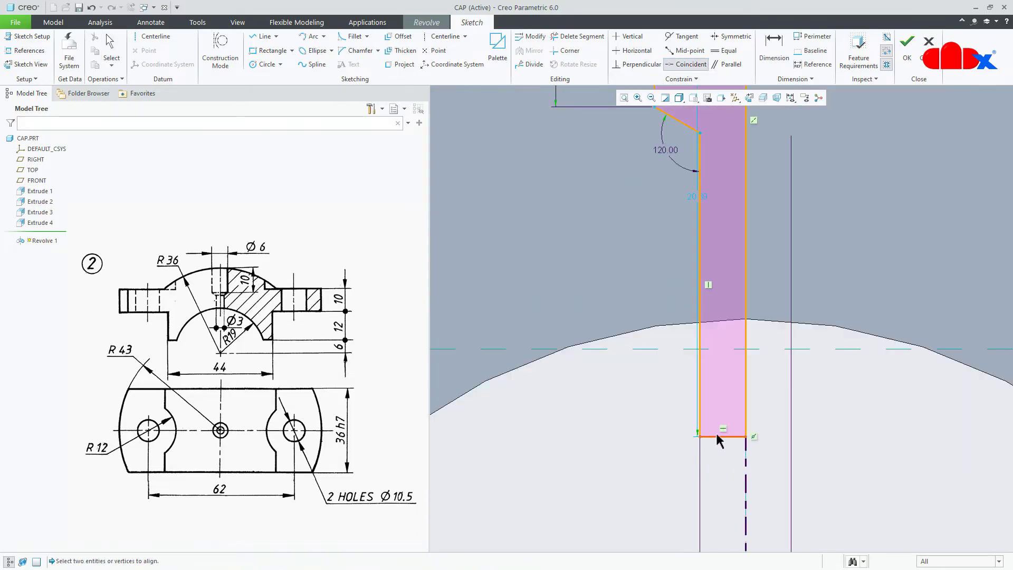
left_click(715, 437)
left_click(731, 348)
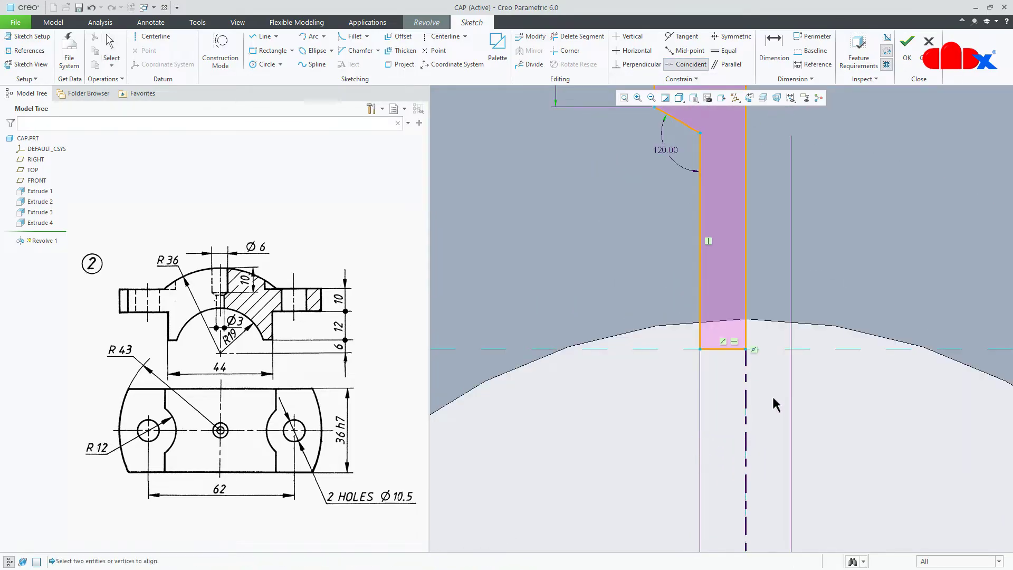
middle_click(762, 412)
scroll(691, 426, "up", 3)
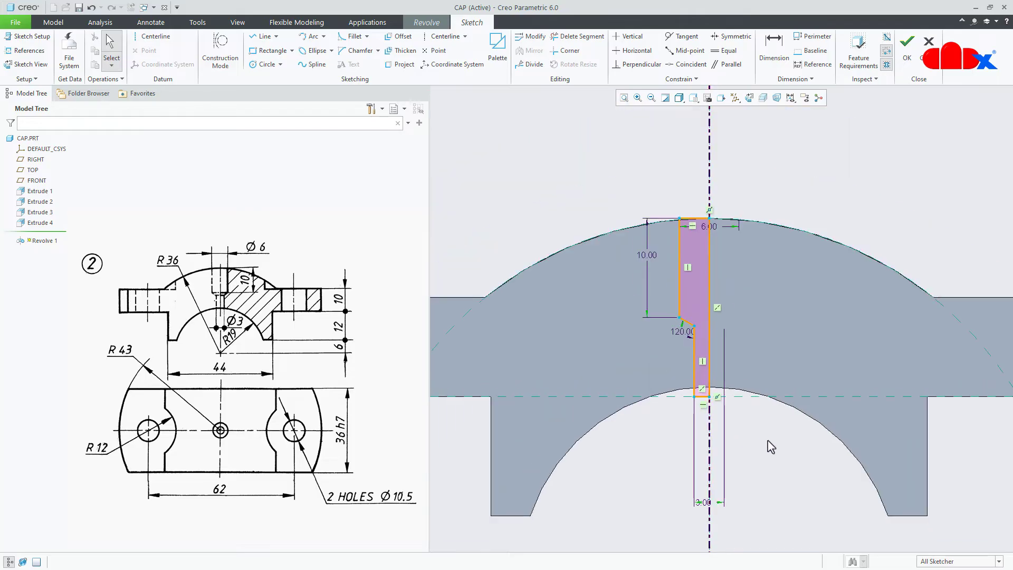
Step: Finish the sketch and revolve it 360 degrees with Remove Material to cut the central hole, then restore the default view
right_click(757, 451)
left_click(777, 521)
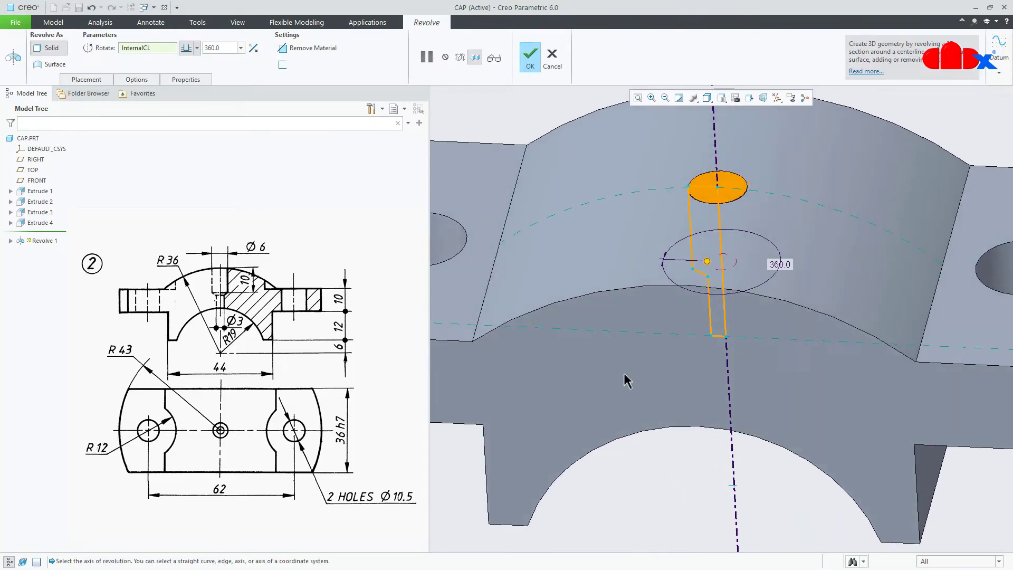
left_click(326, 48)
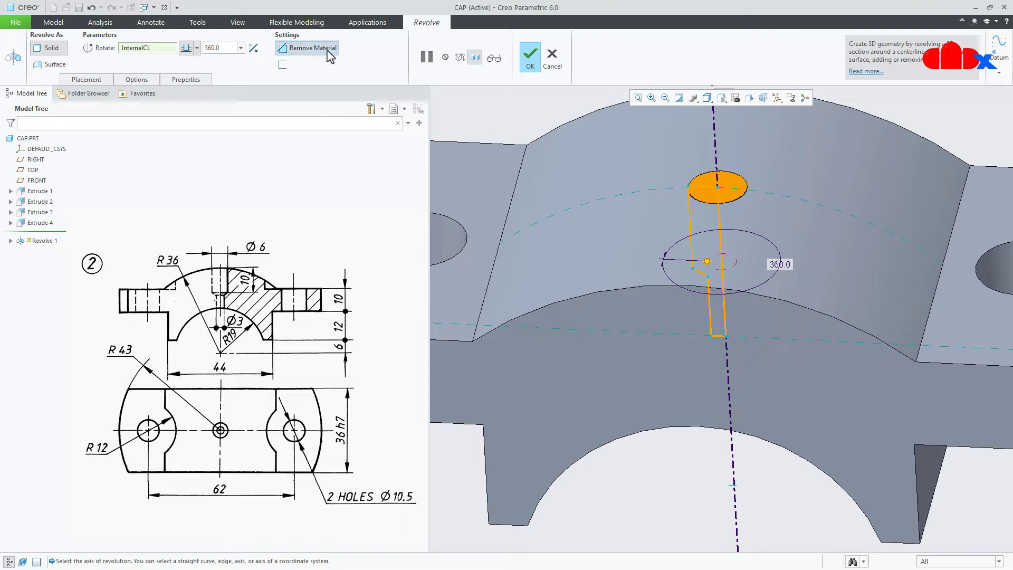
left_click(531, 55)
middle_click_drag(689, 331, 688, 302)
left_click(680, 481)
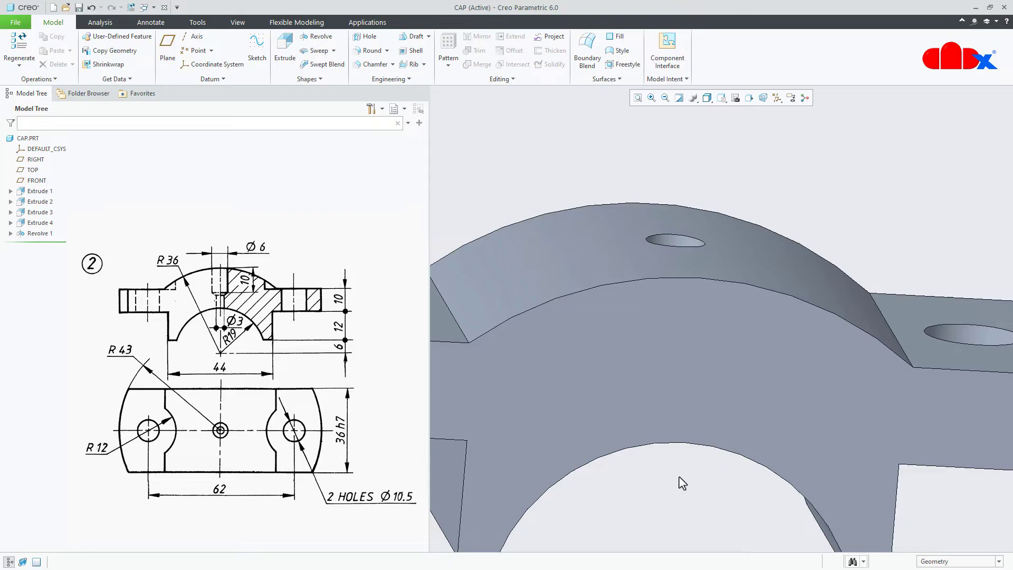
key("ctrl+d")
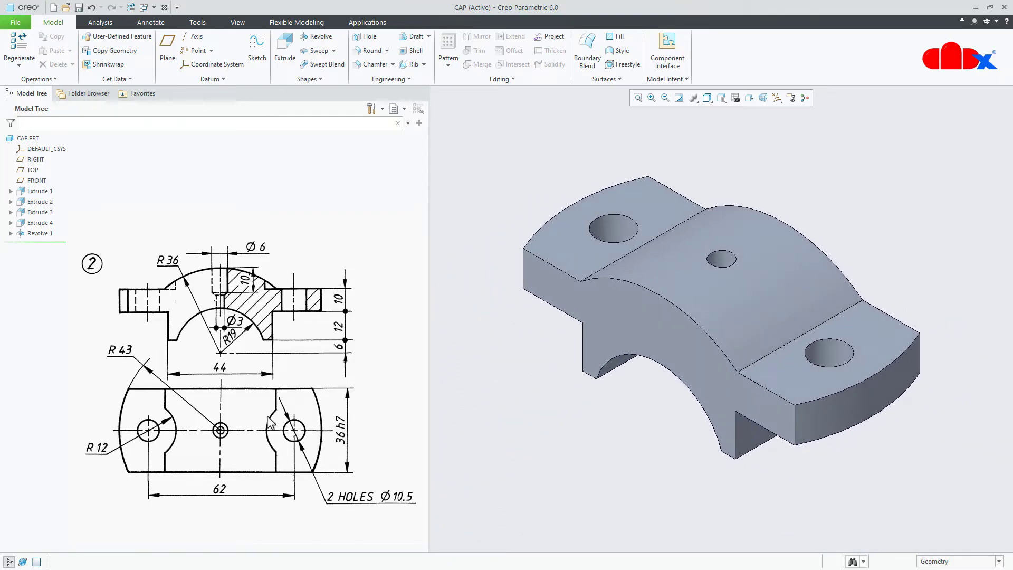
Step: Start an Extrude sketch on the plate's flat top face, viewed straight on, and add a vertical centerline through the middle
left_click(285, 50)
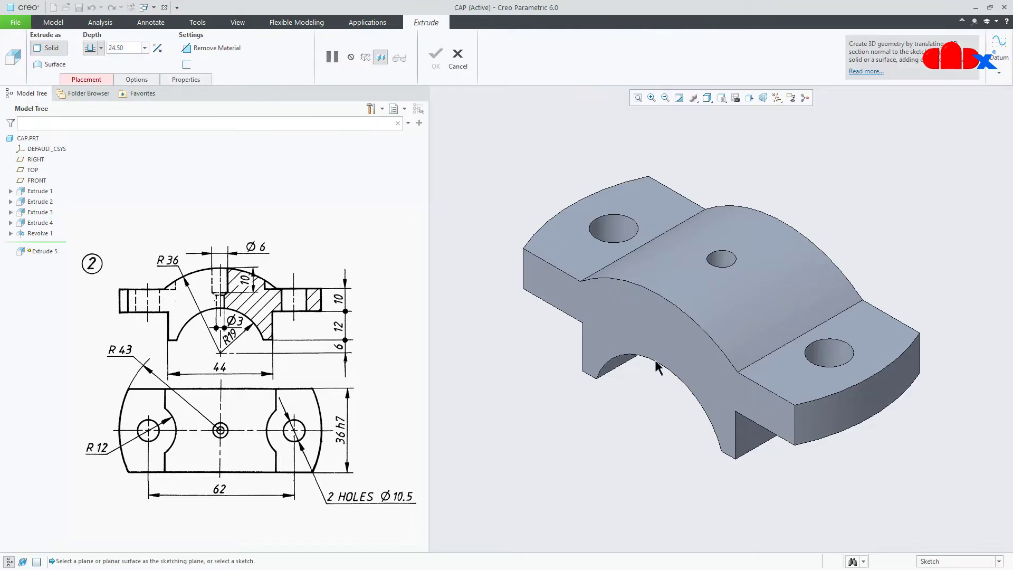
left_click(785, 365)
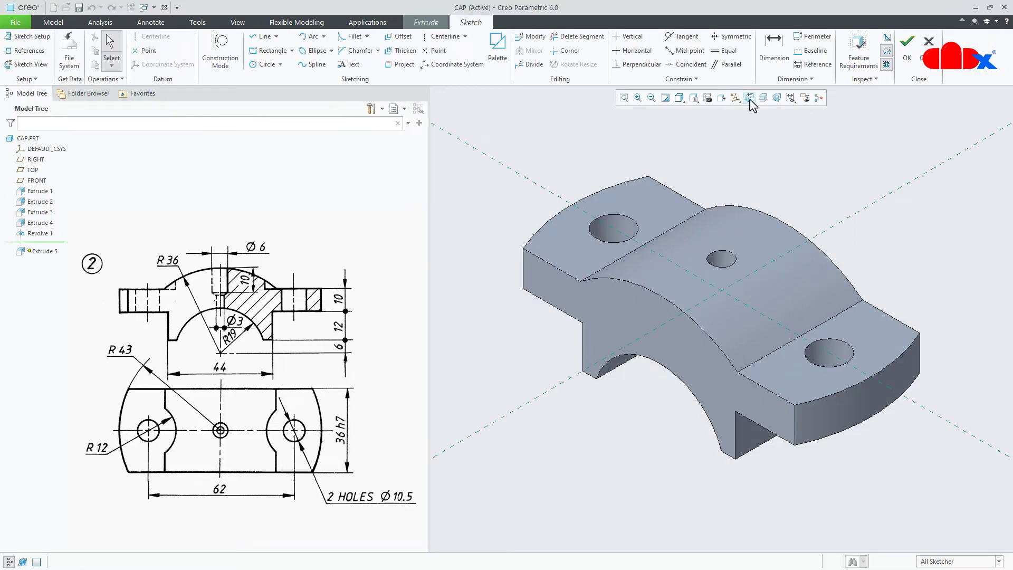
left_click(750, 98)
right_click(763, 175)
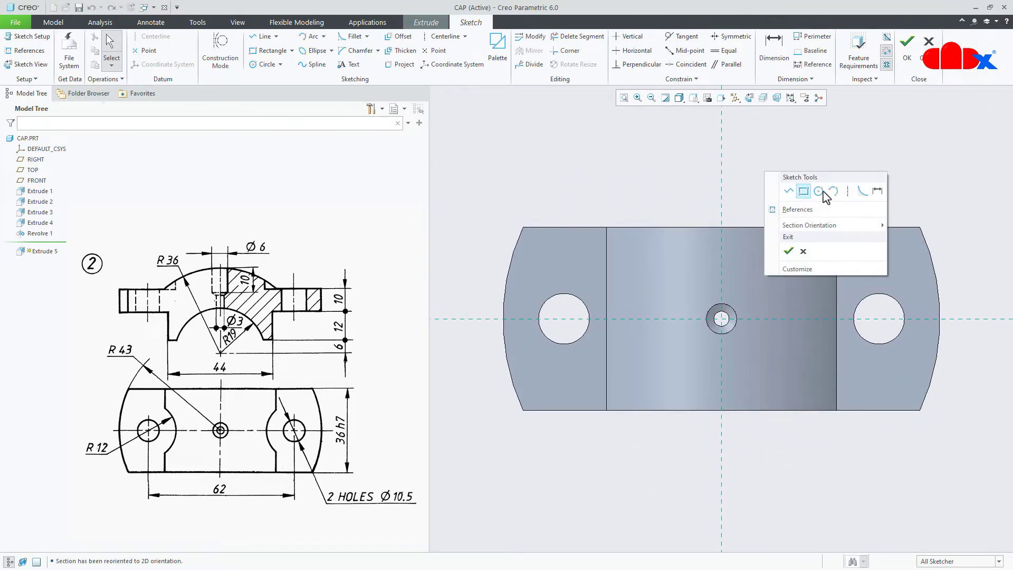
left_click(848, 191)
left_click(721, 153)
left_click(722, 195)
middle_click(828, 188)
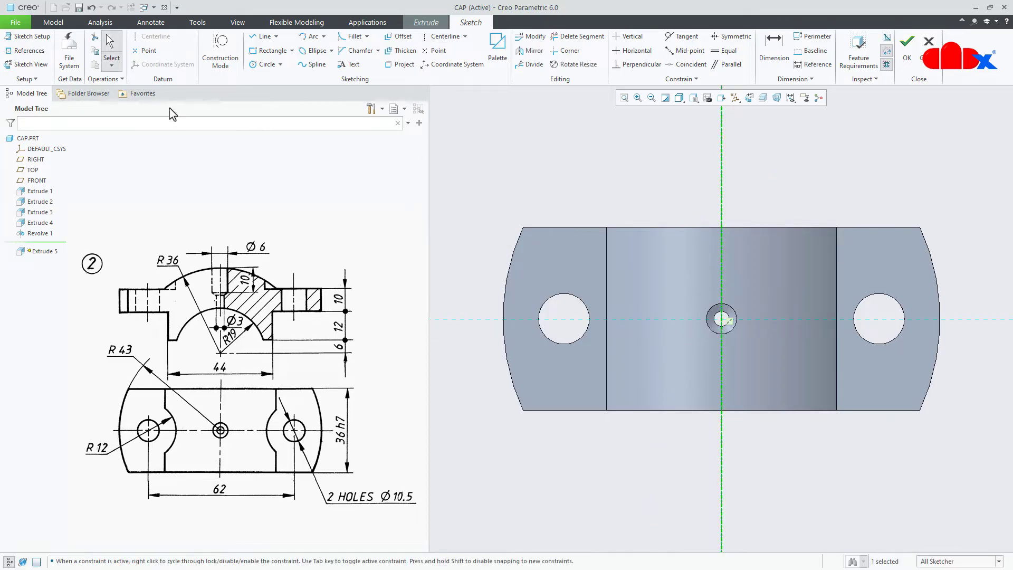
Step: Add the edges of both mounting holes as sketch references
left_click(24, 50)
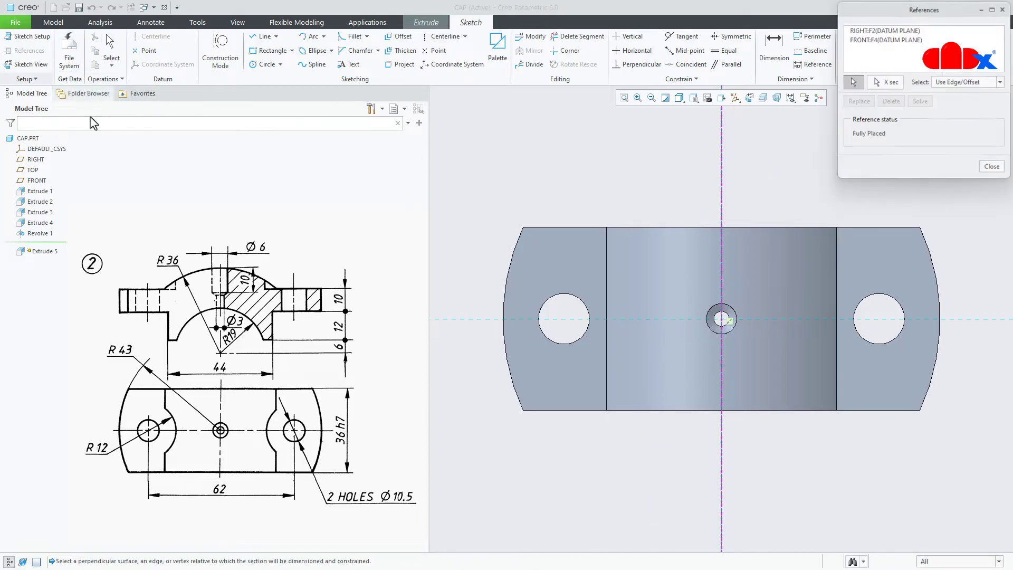
left_click(564, 300)
left_click(894, 305)
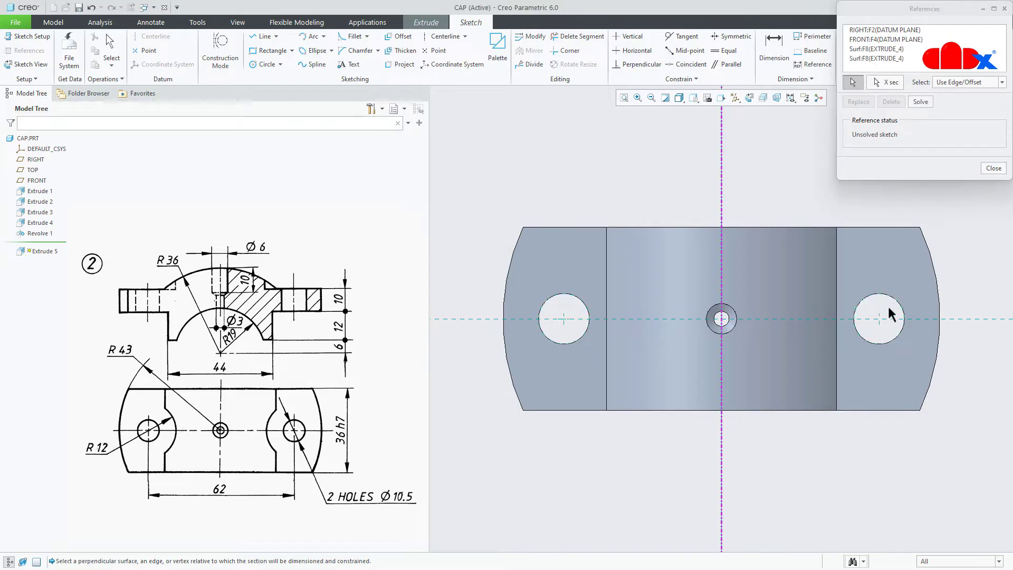
Step: Sketch two equal-radius circles, one centred on each mounting hole and larger than the hole
right_click(883, 315)
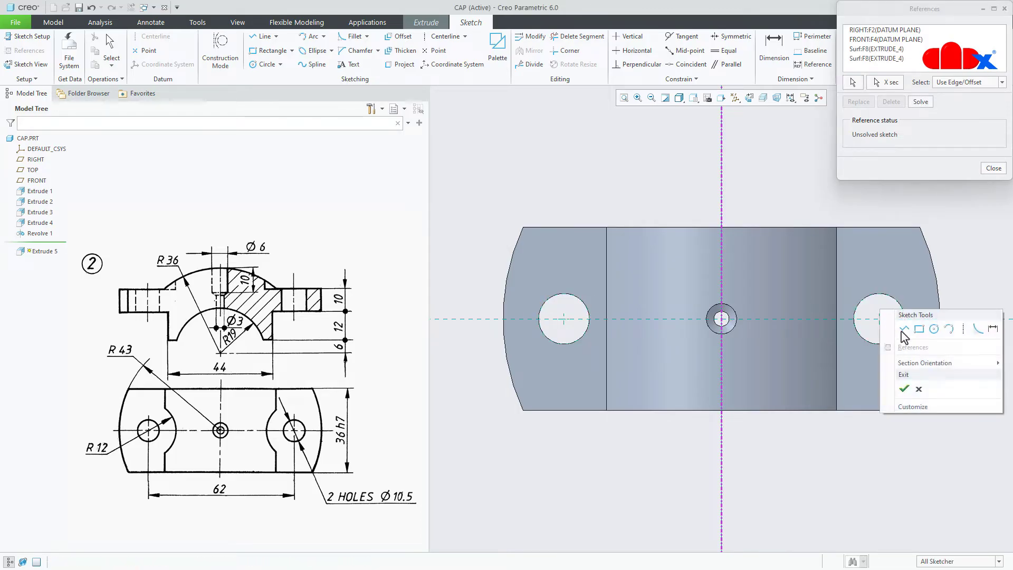
left_click(921, 333)
left_click(880, 319)
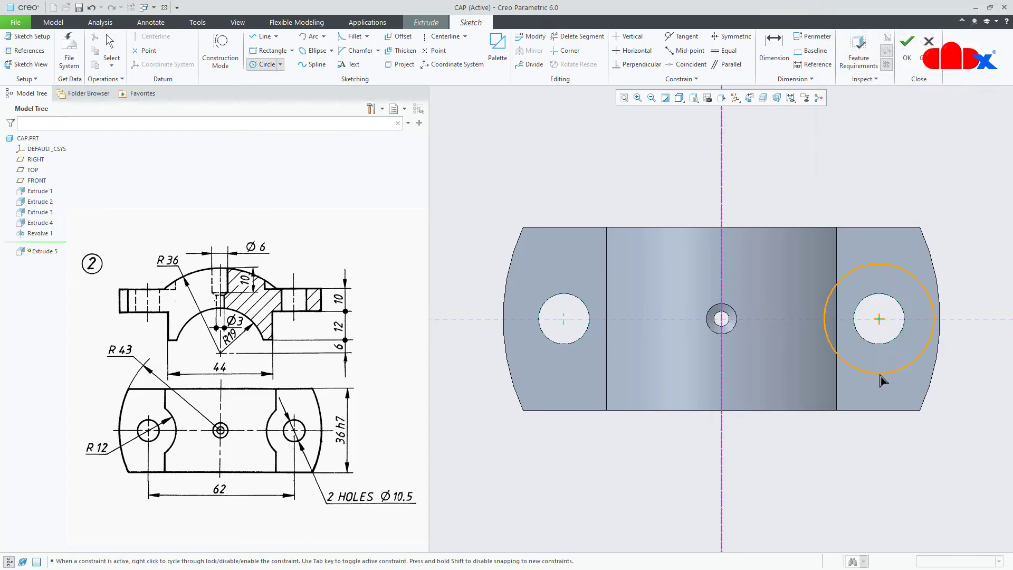
left_click(879, 369)
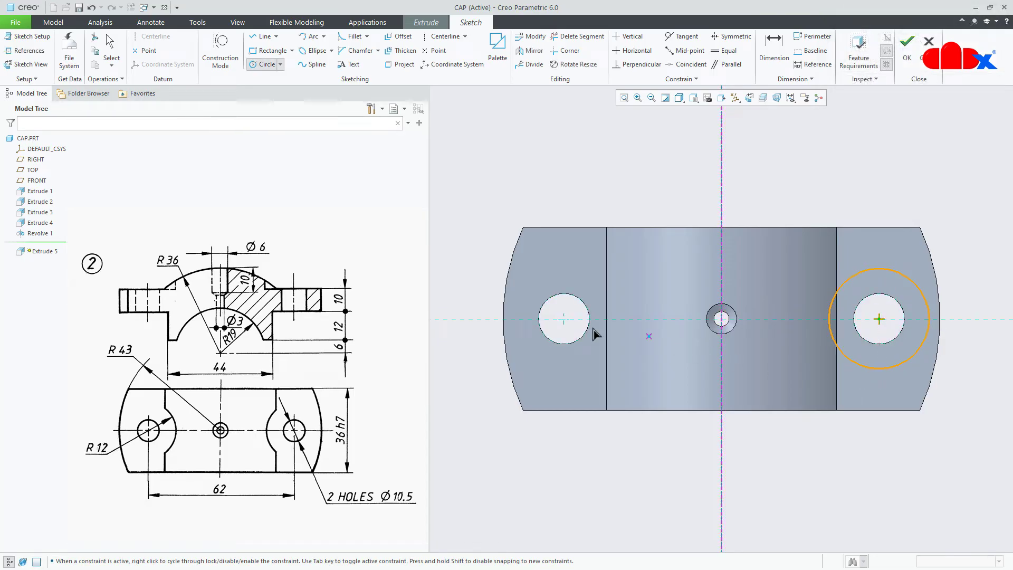
left_click(564, 318)
left_click(576, 375)
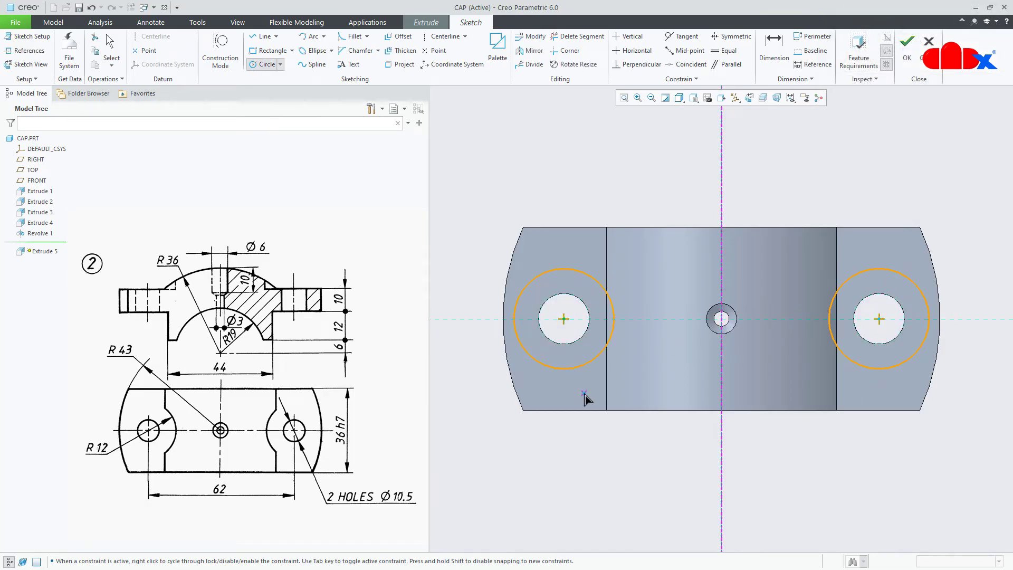
middle_click(593, 442)
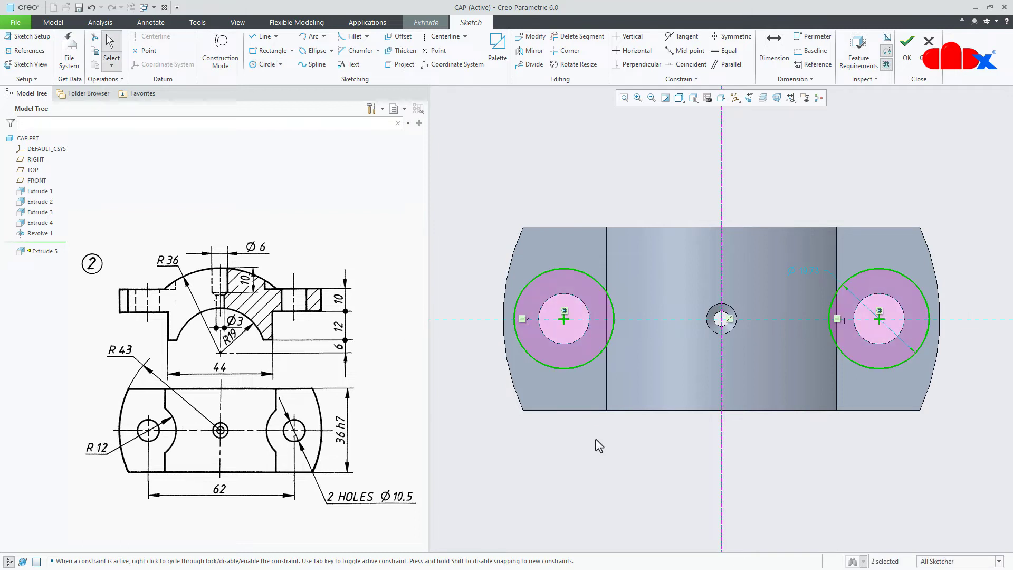
Step: Dimension the radius of the equal circles around the mounting holes and set it to 12 mm
right_click(813, 434)
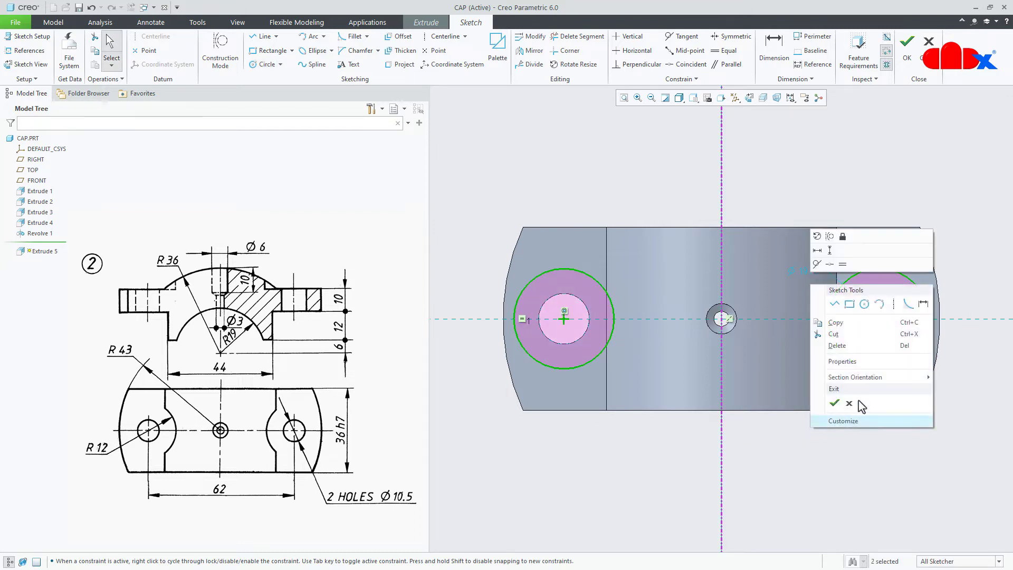
left_click(924, 309)
left_click(876, 370)
middle_click(860, 430)
type("1")
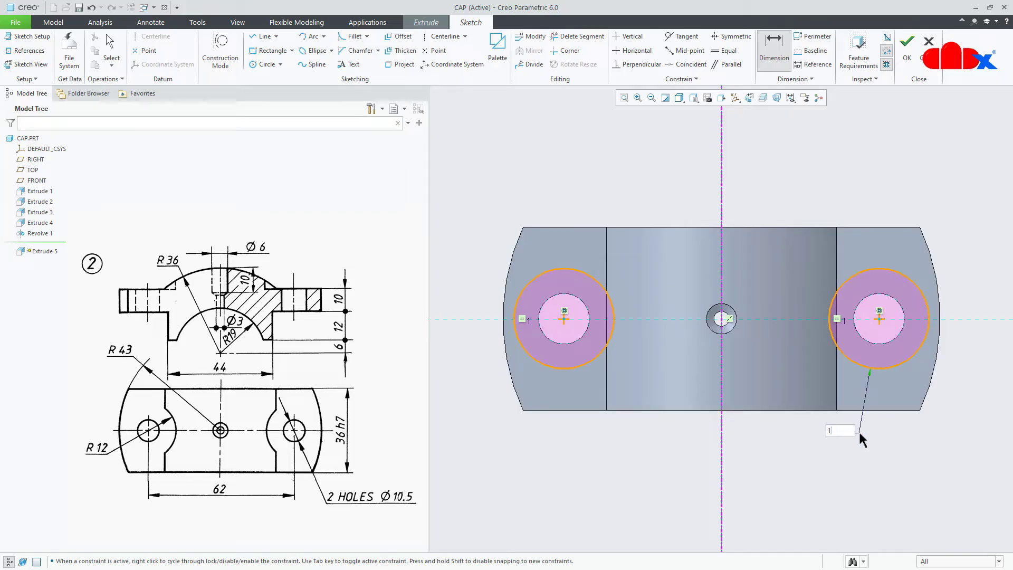
type("2")
key("Return")
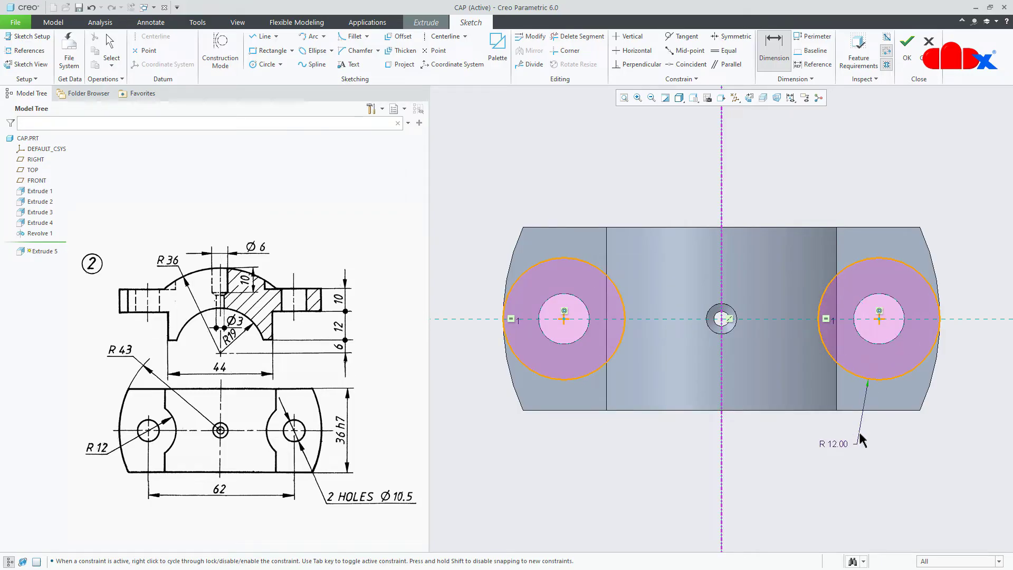
Step: Finish the sketch and extrude both circles with Remove Material through all the material above the plate face, then restore the default view
right_click(861, 439)
left_click(877, 518)
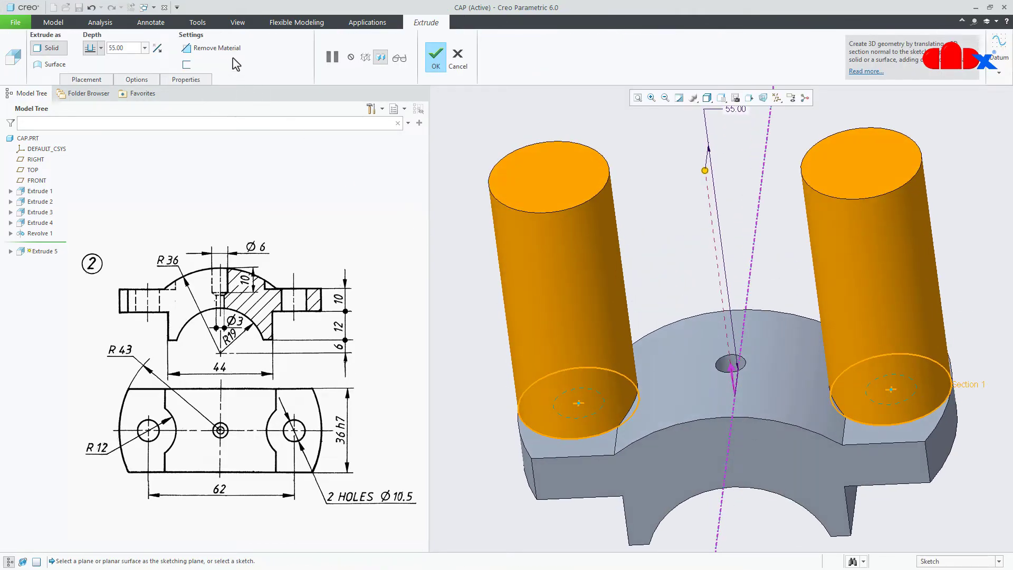
left_click(213, 48)
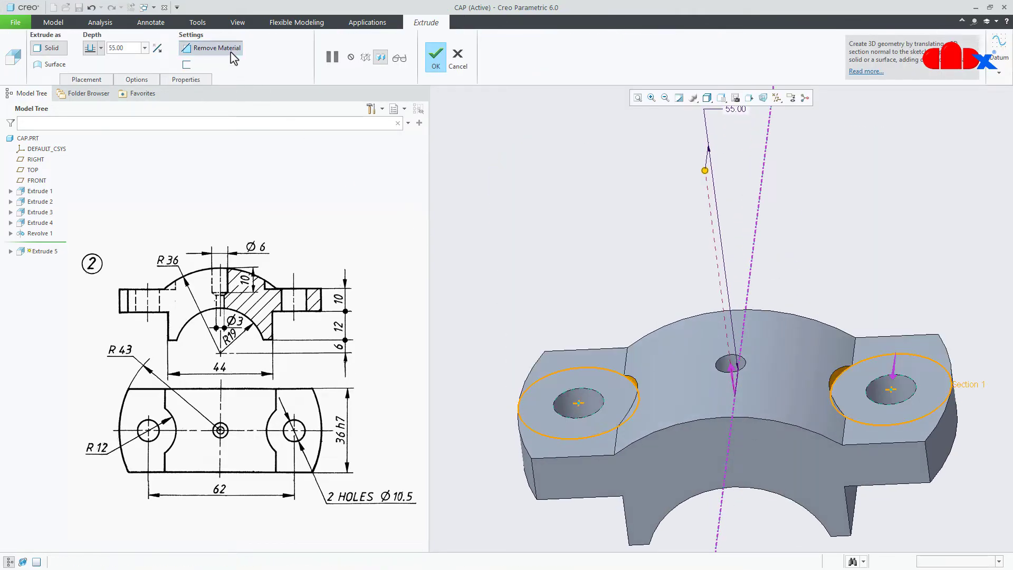
left_click(101, 48)
left_click(93, 97)
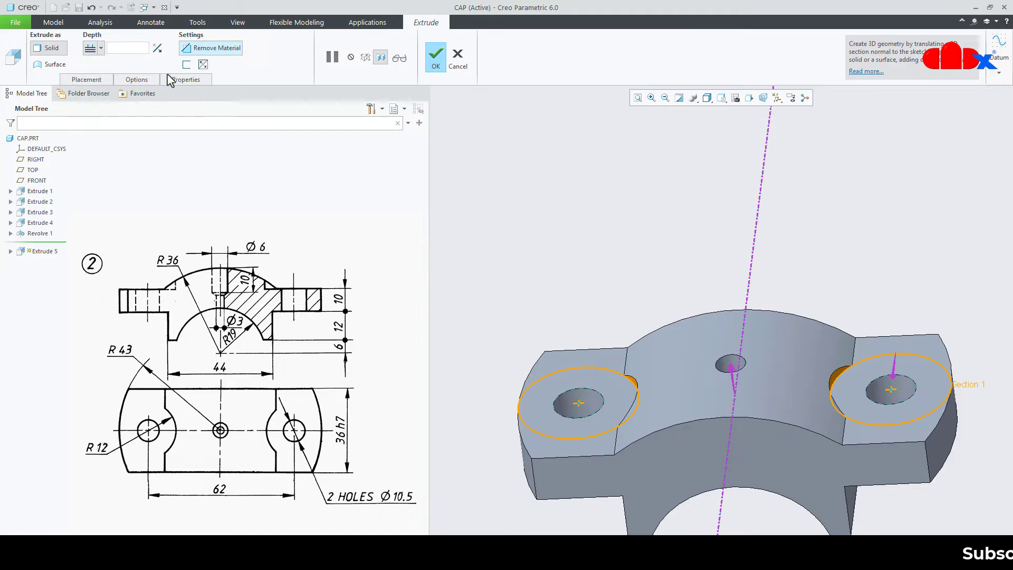
left_click(436, 58)
left_click(771, 233)
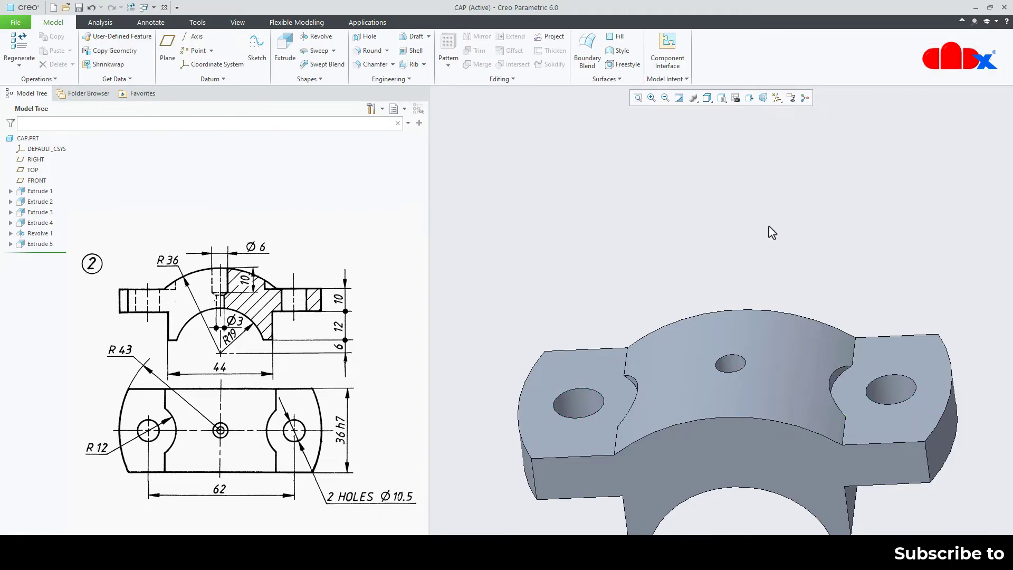
key("ctrl+d")
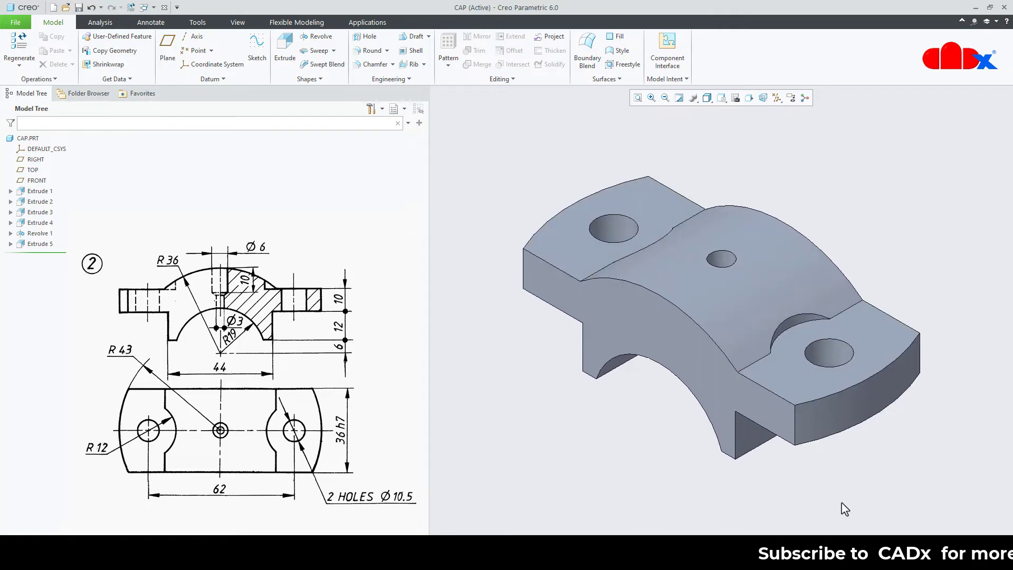
Step: Save the cap part, close it and erase CAP.PRT from the session
key("ctrl+s")
key("Return")
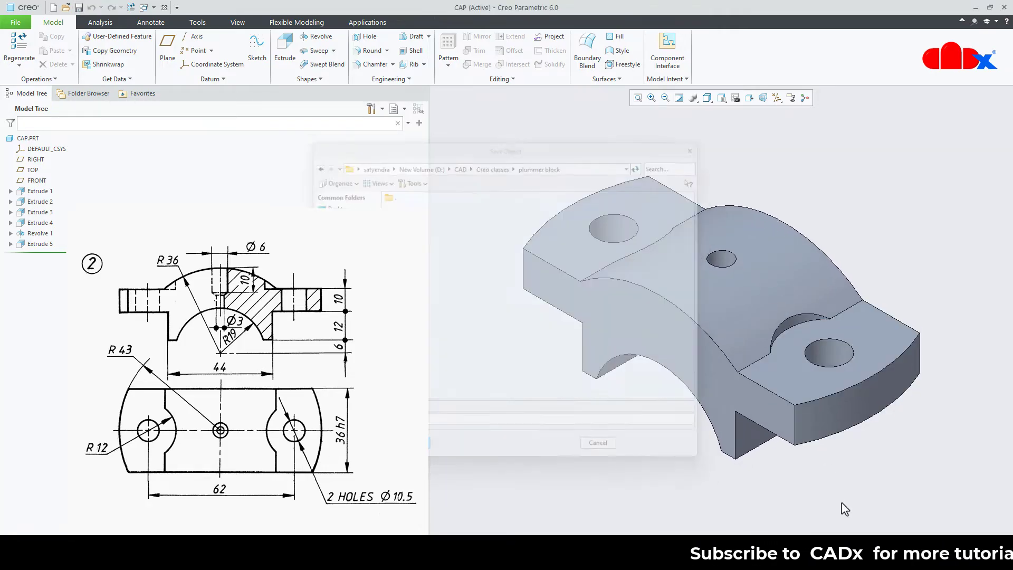
left_click(167, 9)
left_click(137, 53)
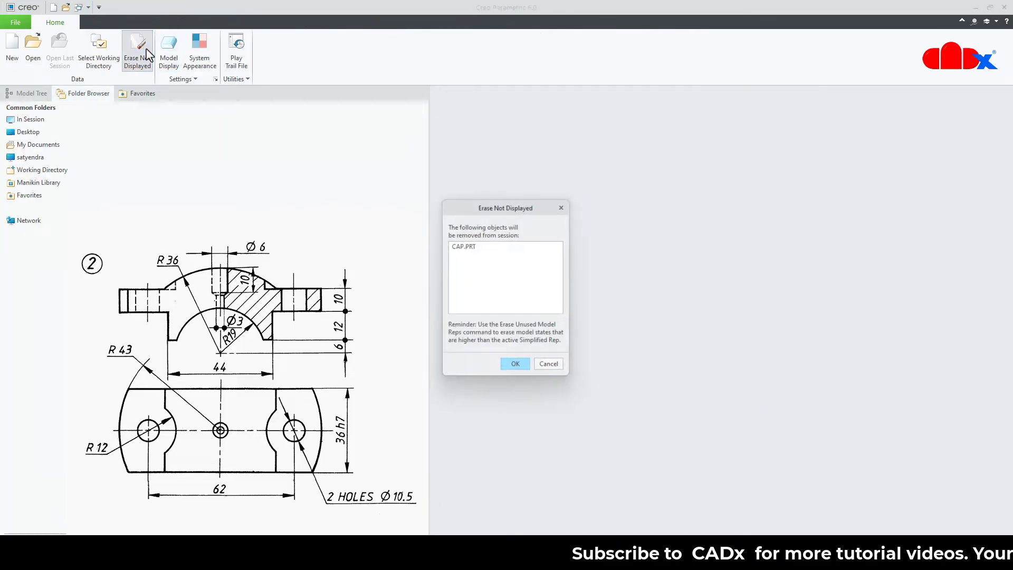
left_click(527, 366)
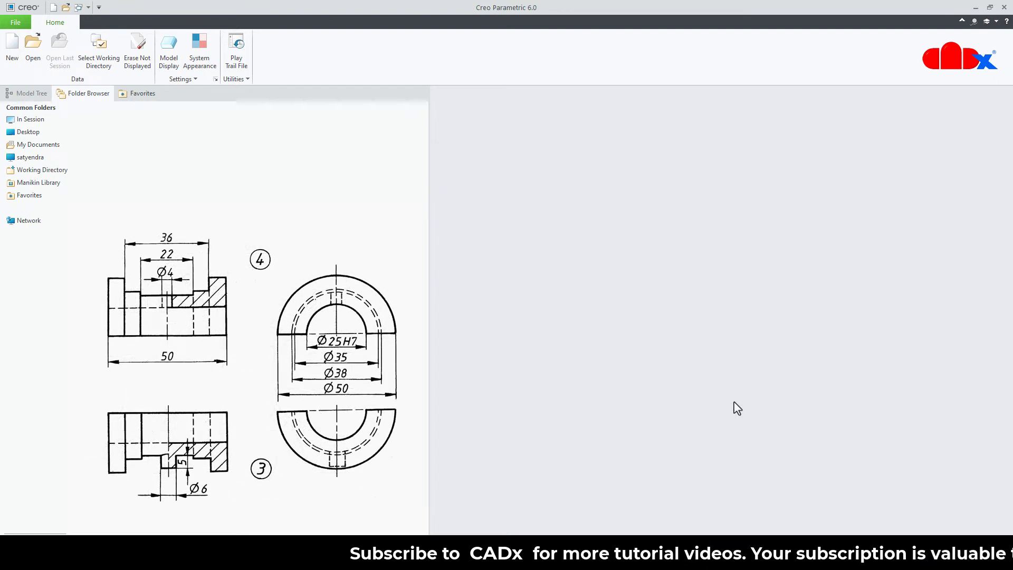
Step: Create a new solid part named bbh using the solid_part_mmks template
left_click(12, 50)
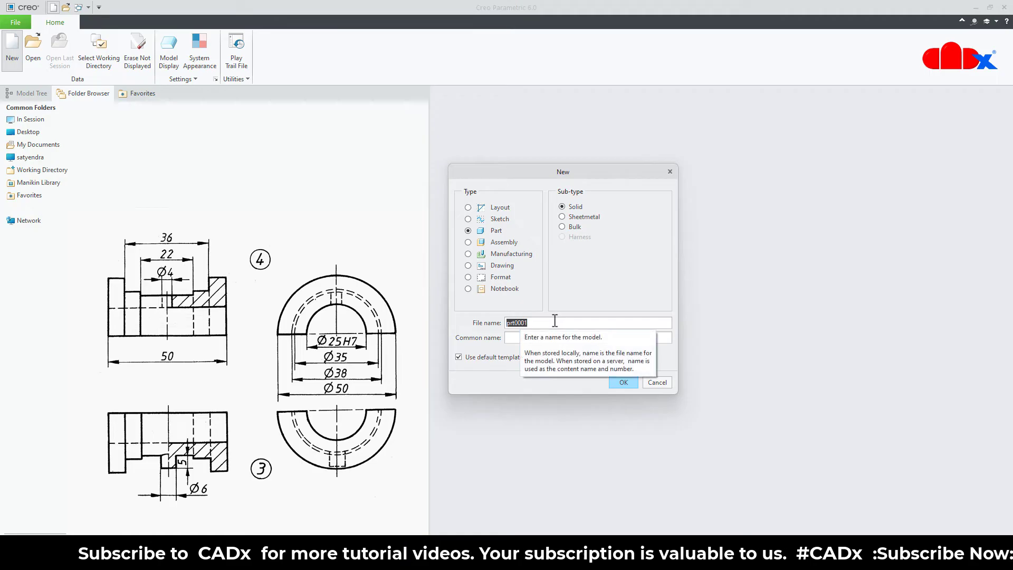
type("bb")
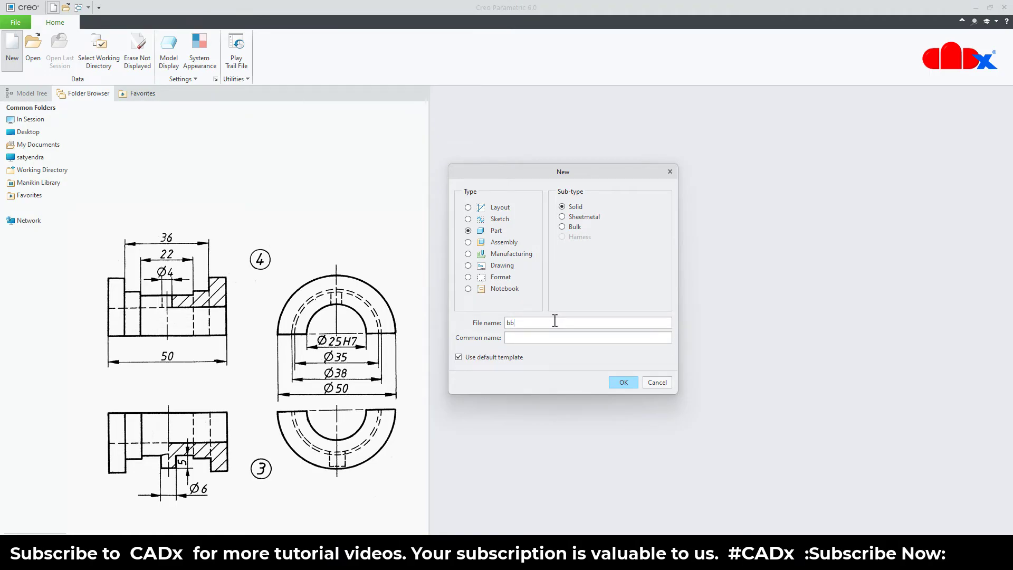
type("h")
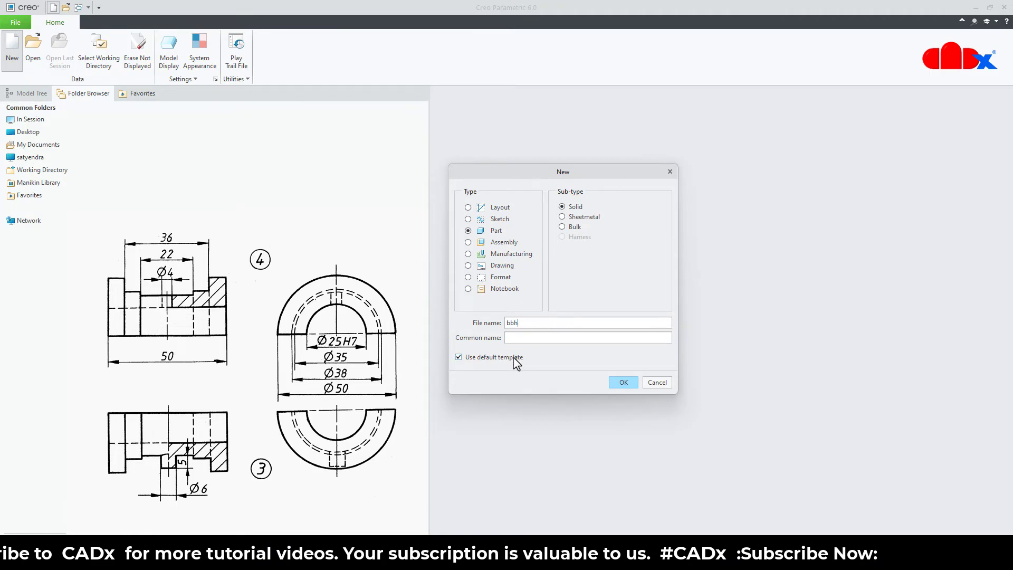
left_click(618, 383)
left_click_drag(550, 167, 611, 171)
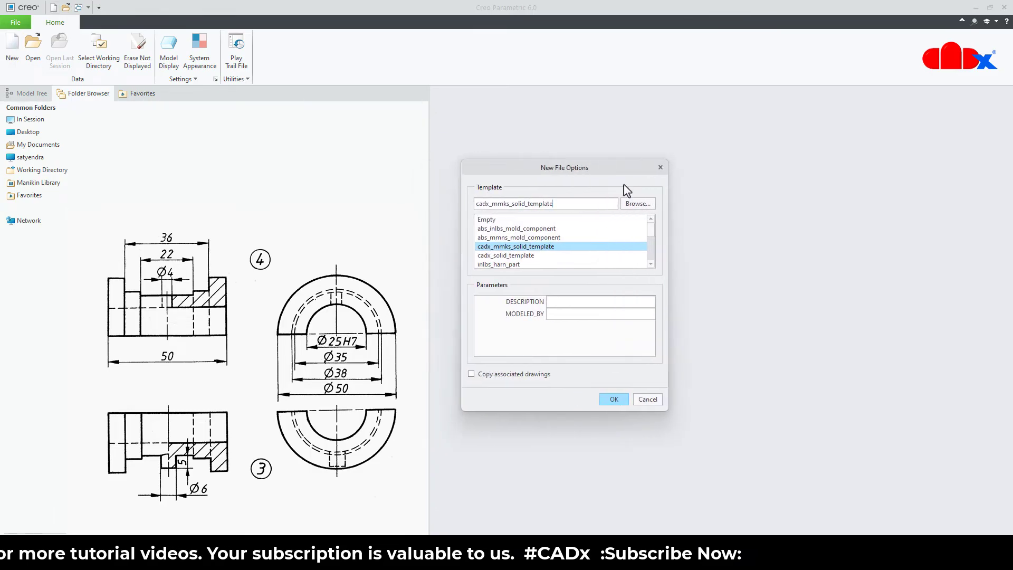
left_click_drag(655, 233, 652, 263)
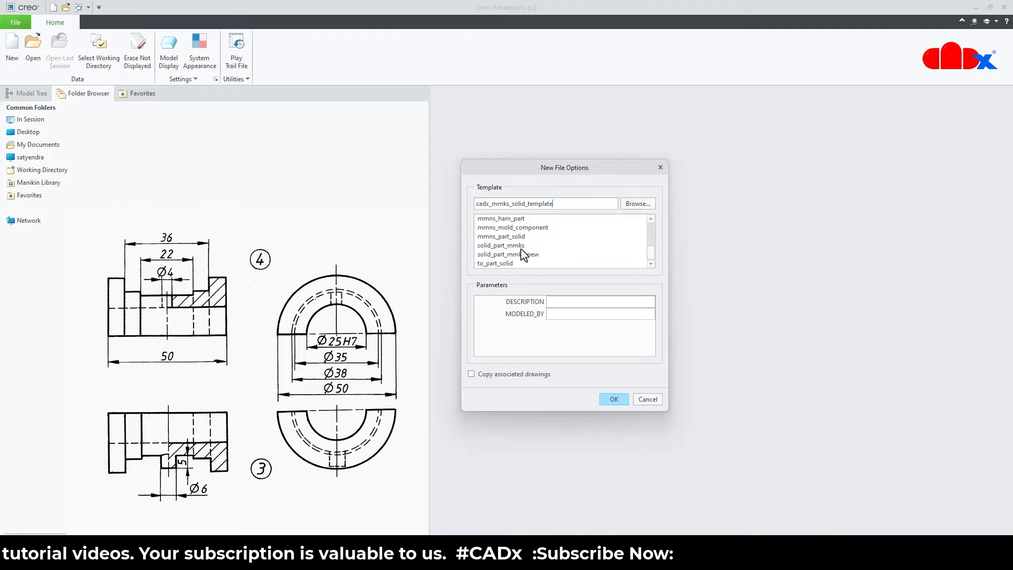
left_click(504, 246)
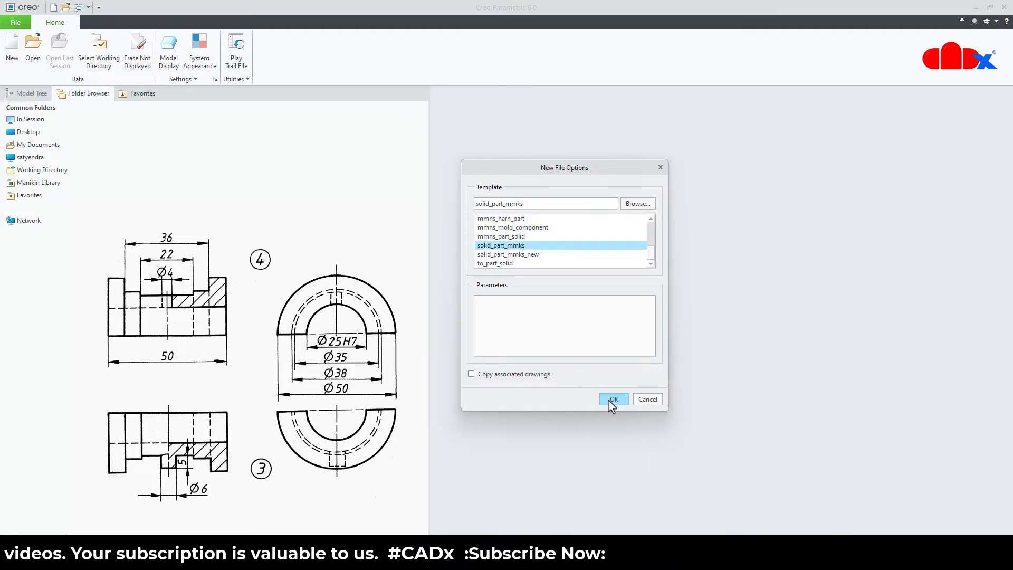
left_click(614, 400)
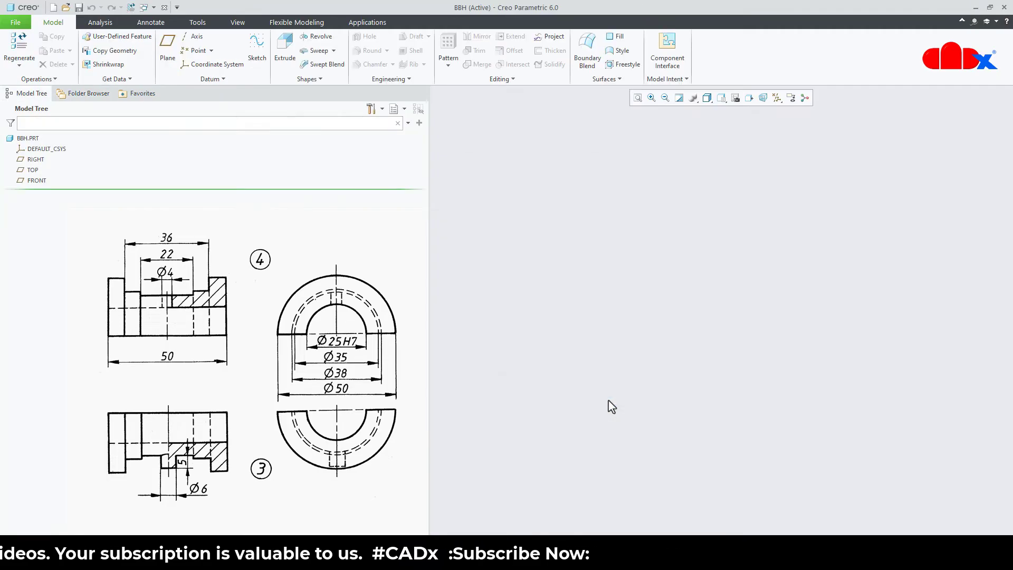
Step: Start a Revolve sketch on the RIGHT plane, viewed straight on and with the datum planes hidden
left_click(776, 98)
left_click(777, 111)
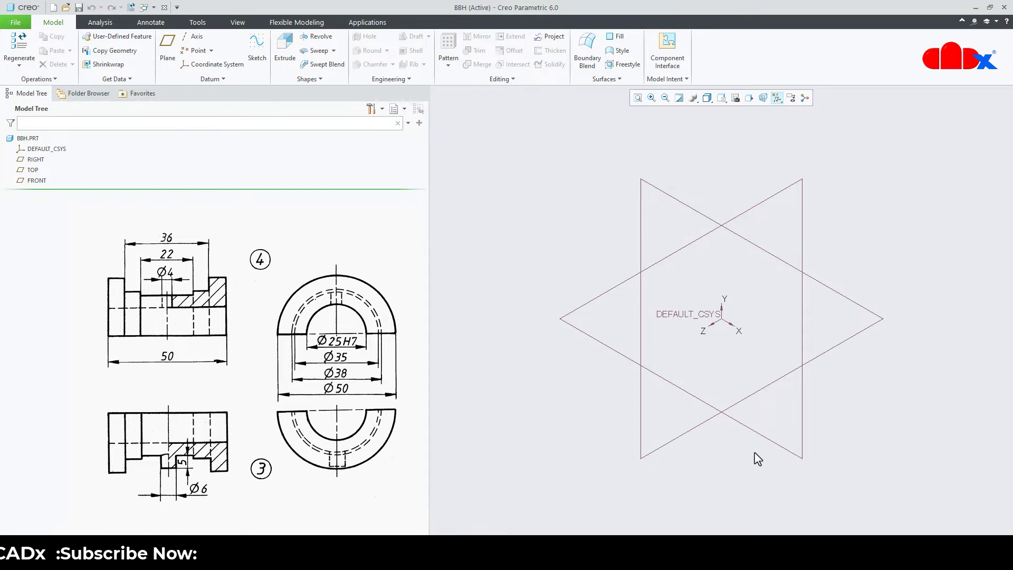
left_click(322, 38)
left_click(35, 160)
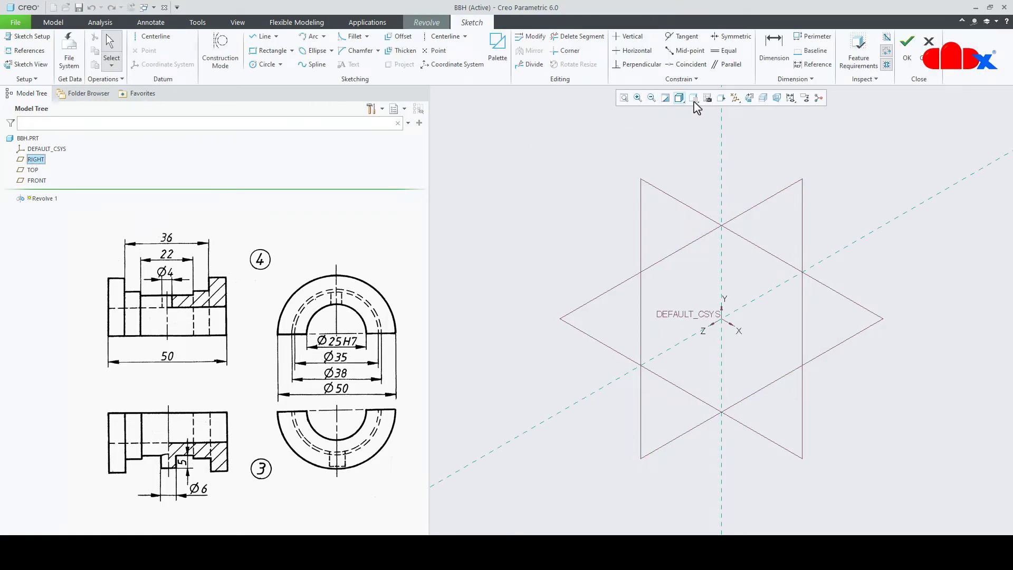
left_click(749, 98)
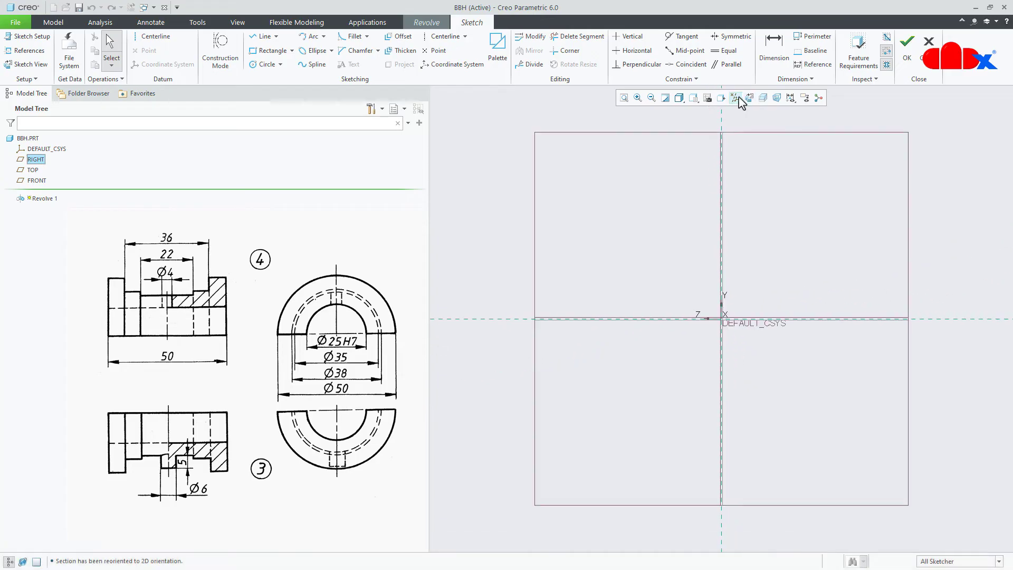
left_click(735, 98)
left_click(760, 157)
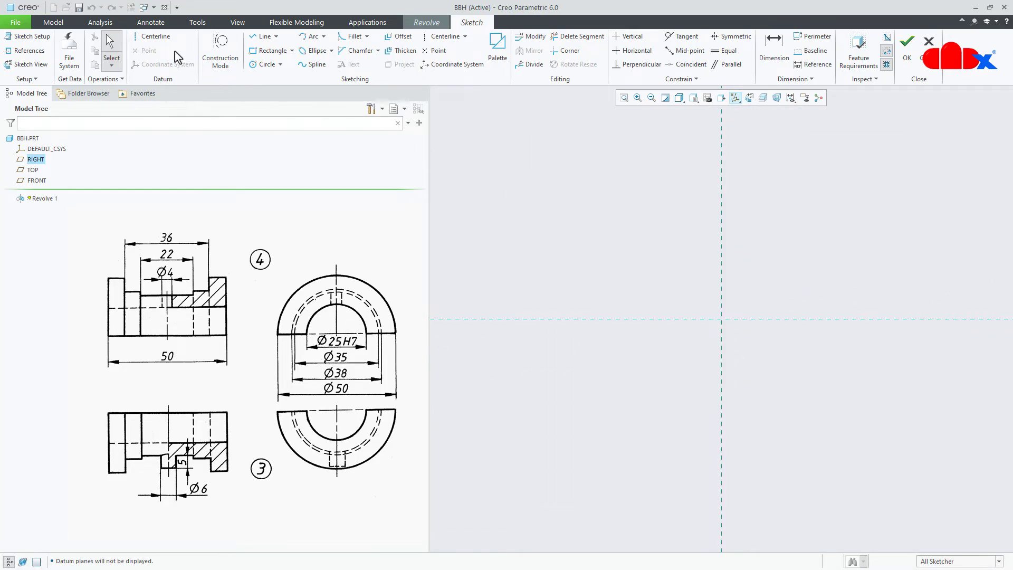
Step: Add a horizontal datum centerline as the revolve axis and a vertical sketch centerline, both through the origin
left_click(156, 39)
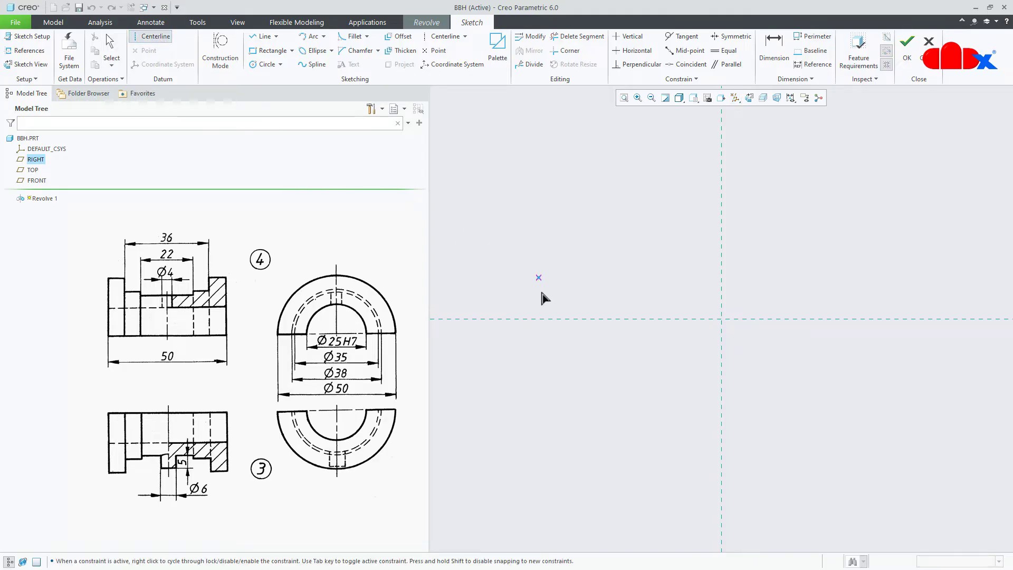
left_click(604, 320)
middle_click(619, 235)
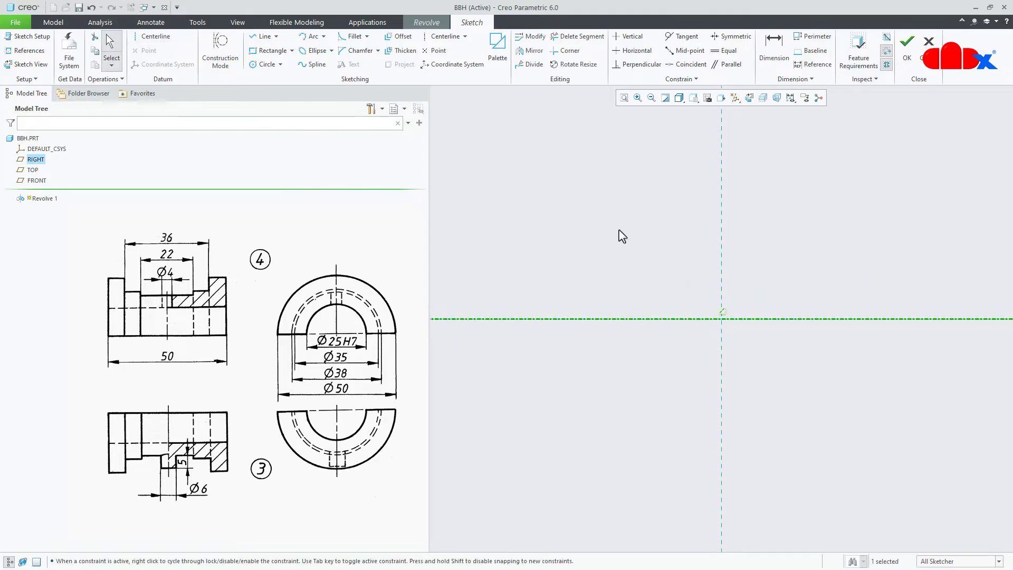
right_click(632, 200)
left_click(713, 214)
left_click(725, 233)
middle_click(821, 222)
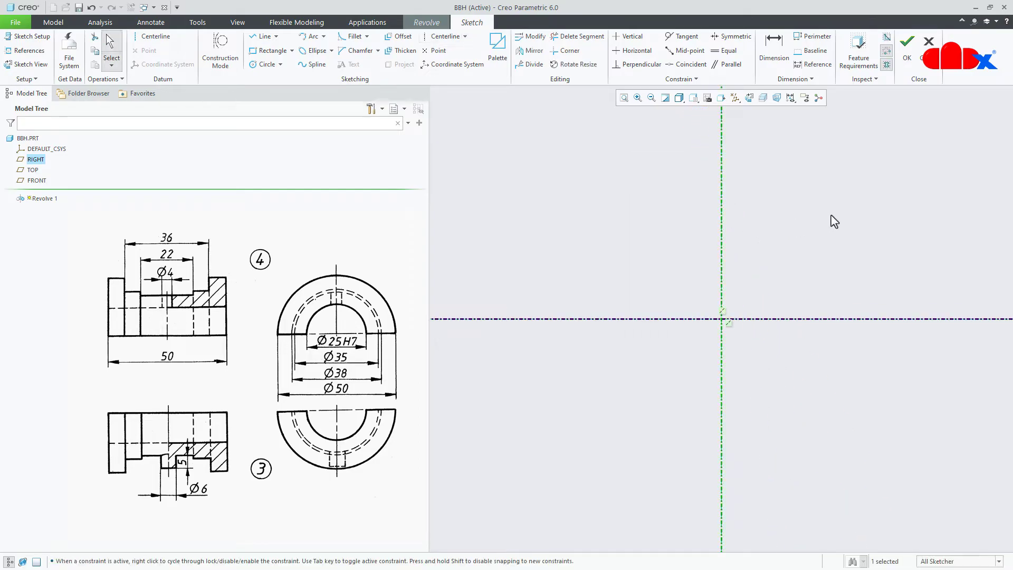
Step: Sketch a horizontal line about 196 mm long on the horizontal axis, crossing the vertical centerline
right_click(835, 214)
left_click(859, 231)
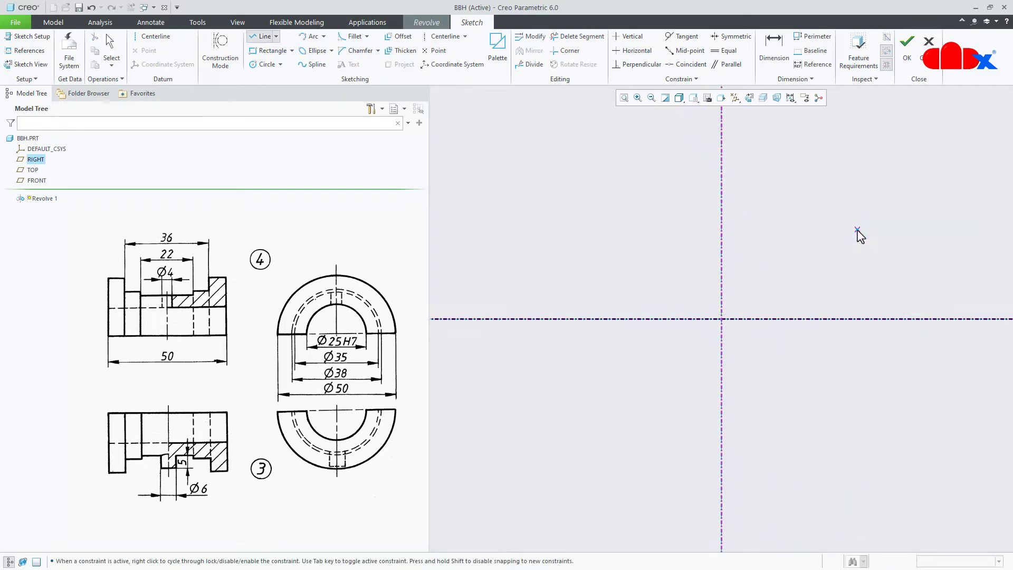
left_click(646, 319)
left_click(790, 319)
middle_click(810, 365)
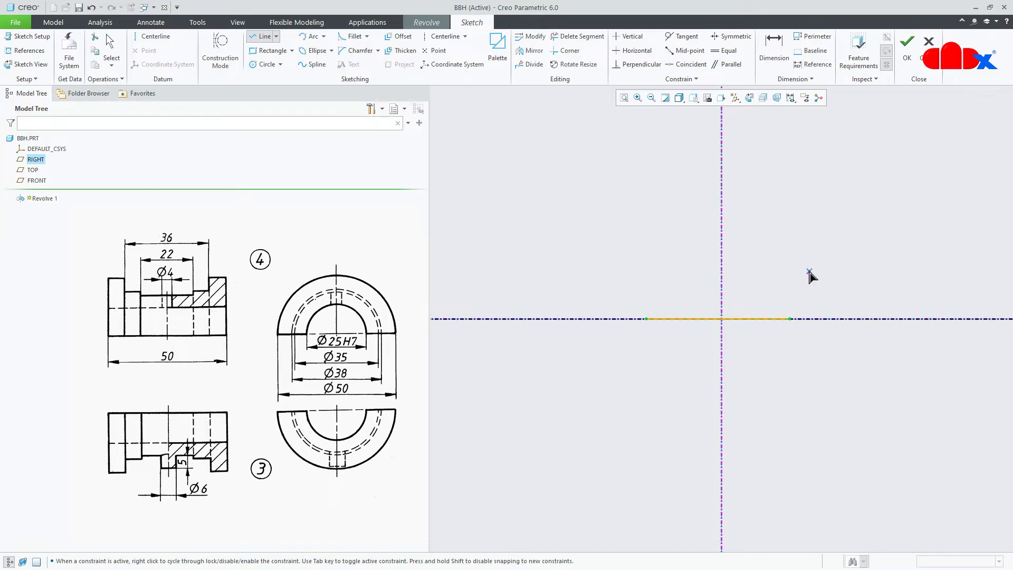
middle_click(807, 274)
Step: Make the line's two endpoints symmetric about the vertical centerline
left_click(732, 36)
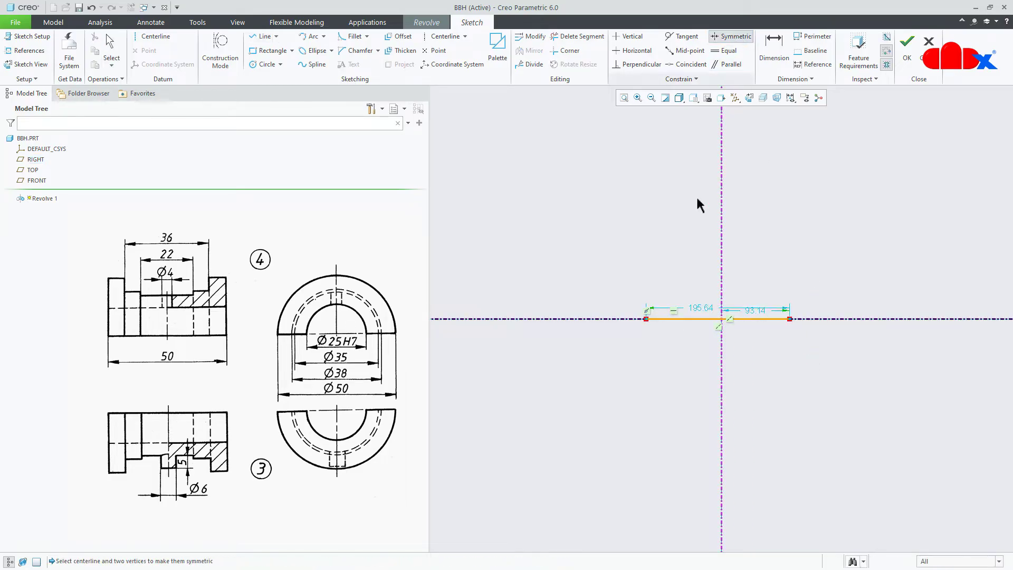
left_click(646, 319)
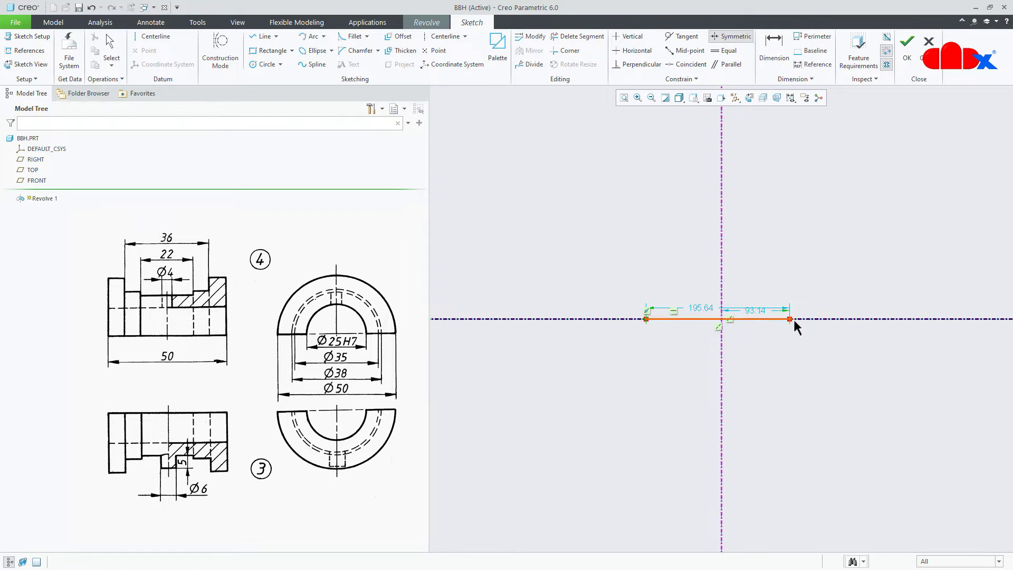
left_click(790, 318)
left_click(722, 242)
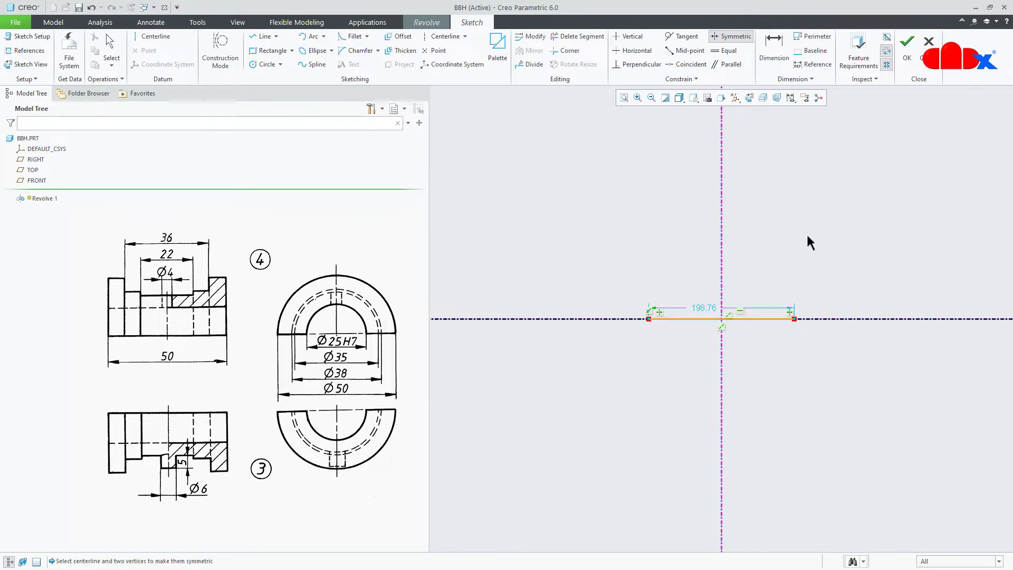
middle_click(807, 239)
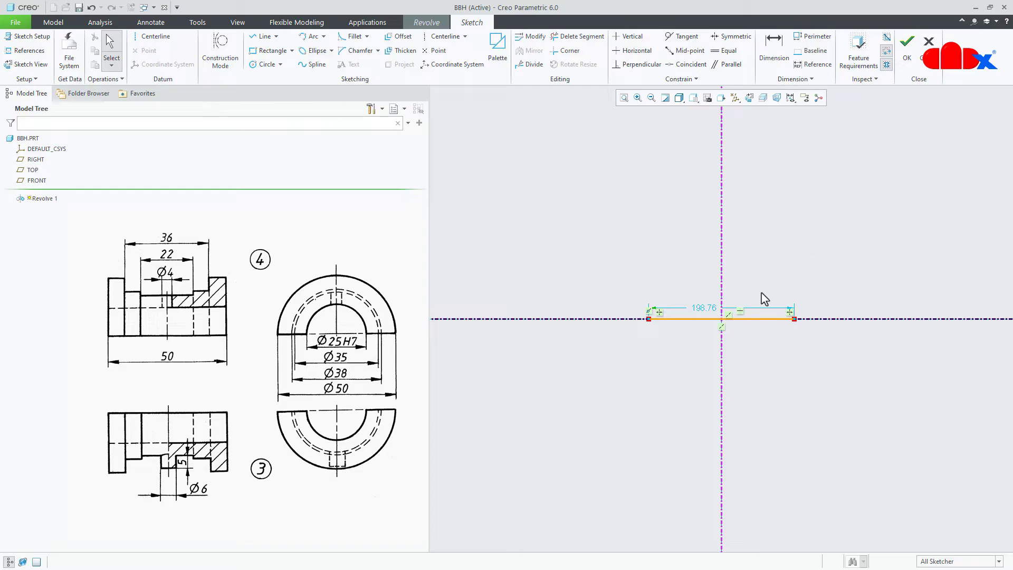
Step: Set the line's length to 50 mm and place its dimension below the line
double_click(713, 309)
type("50")
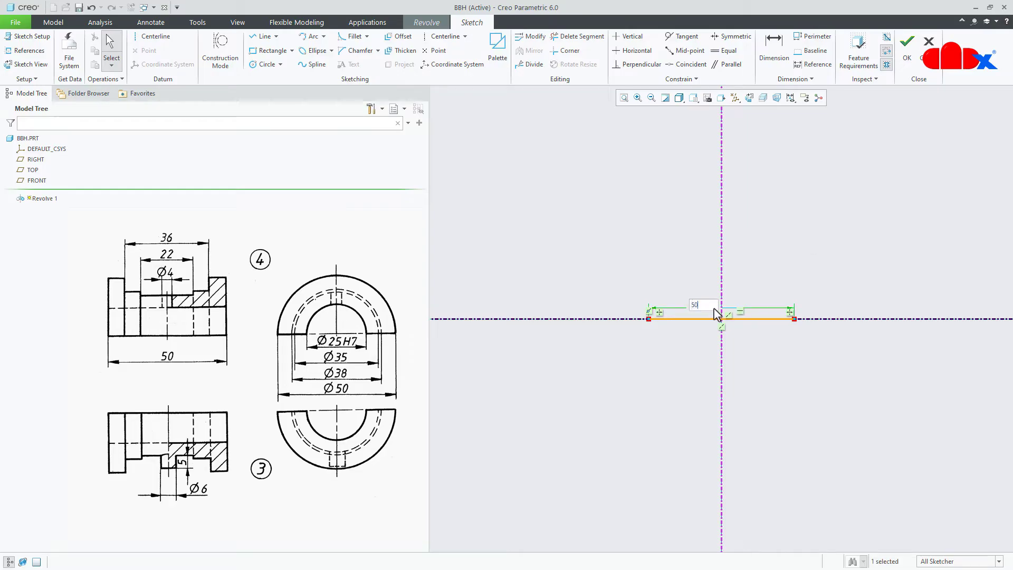
key("Return")
scroll(728, 315, "down", 8)
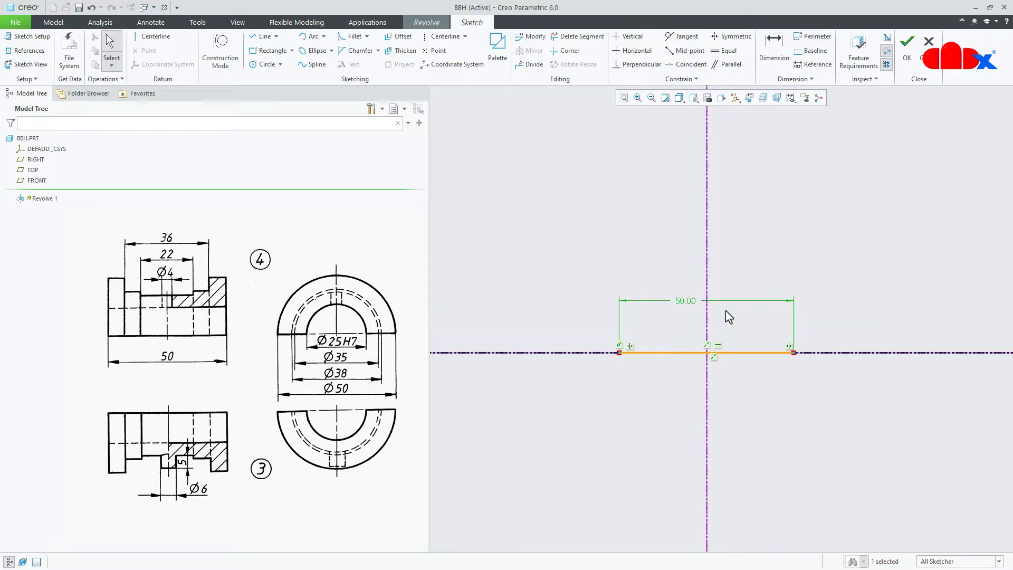
left_click(769, 406)
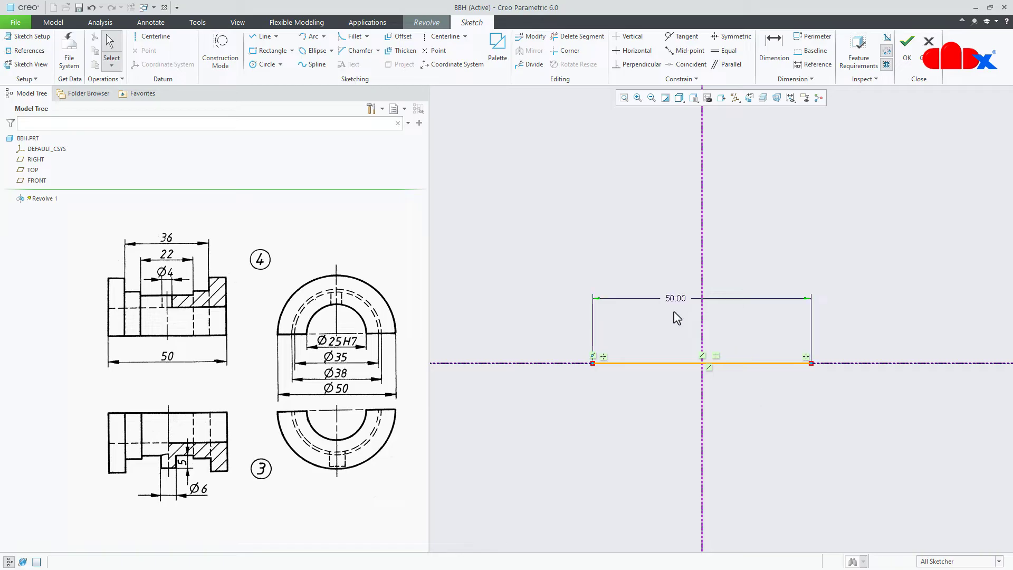
left_click_drag(676, 301, 686, 413)
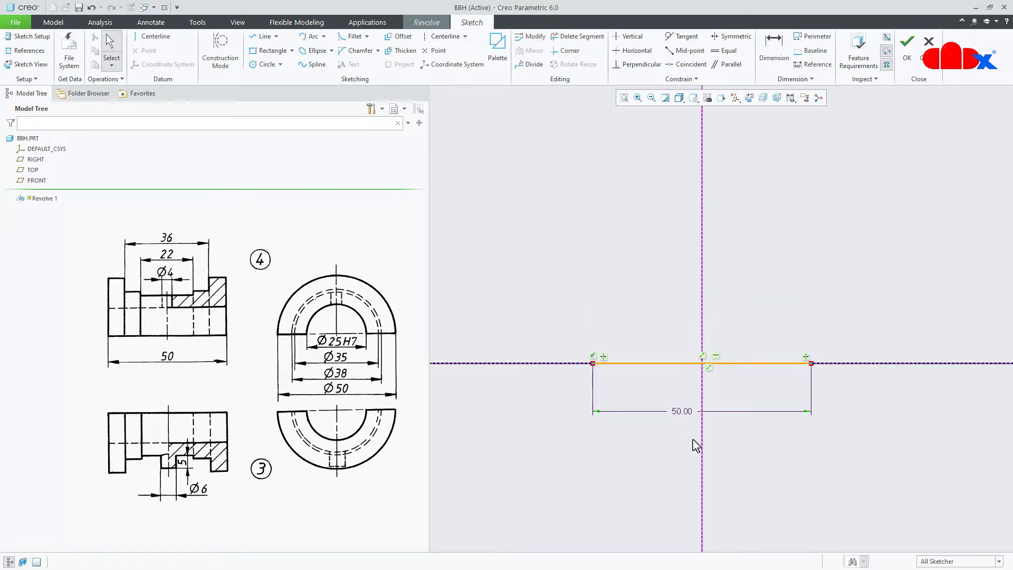
Step: Sketch the stepped left half-profile from the base line's left end to the vertical centerline, with diameters about 41.5, 29.8 and 25.9 mm
right_click(759, 459)
left_click(787, 477)
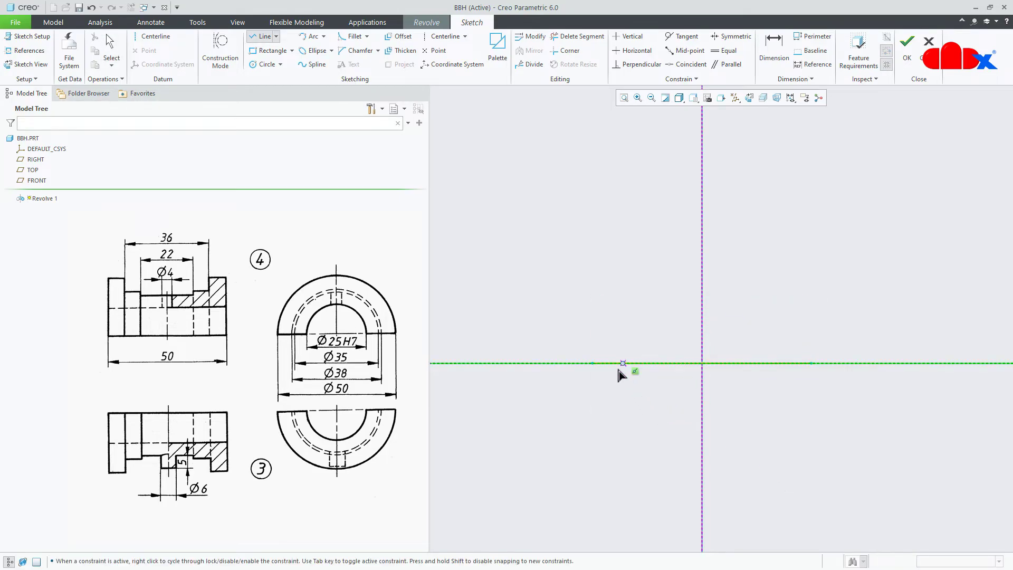
left_click(593, 363)
left_click(593, 272)
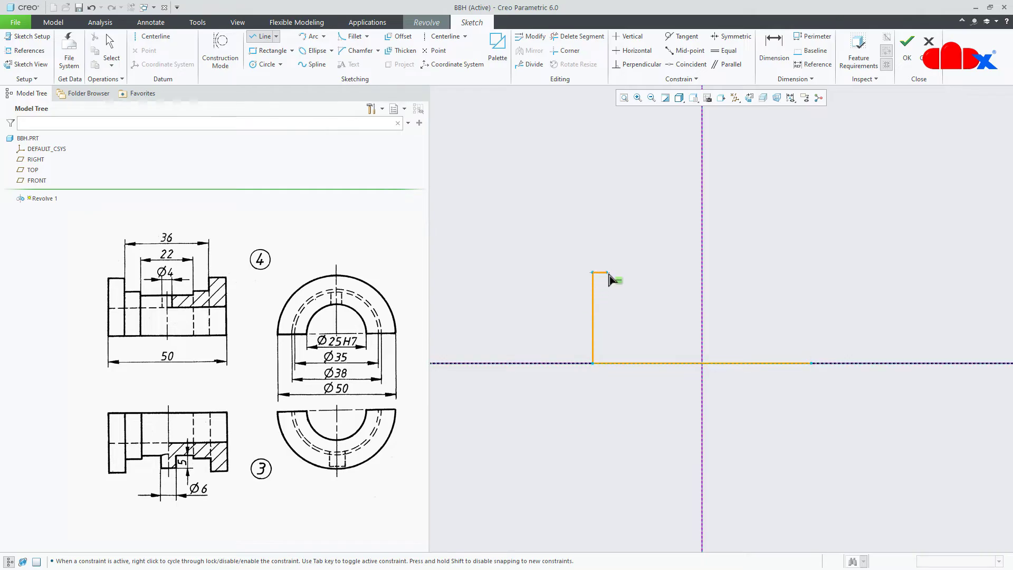
middle_click(622, 278)
left_click(618, 298)
left_click(642, 298)
left_click(642, 307)
left_click(702, 307)
middle_click(684, 339)
middle_click(658, 348)
Step: Mirror the stepped half-profile about the vertical centerline and delete the equal-length constraint on the left flange
left_click(530, 50)
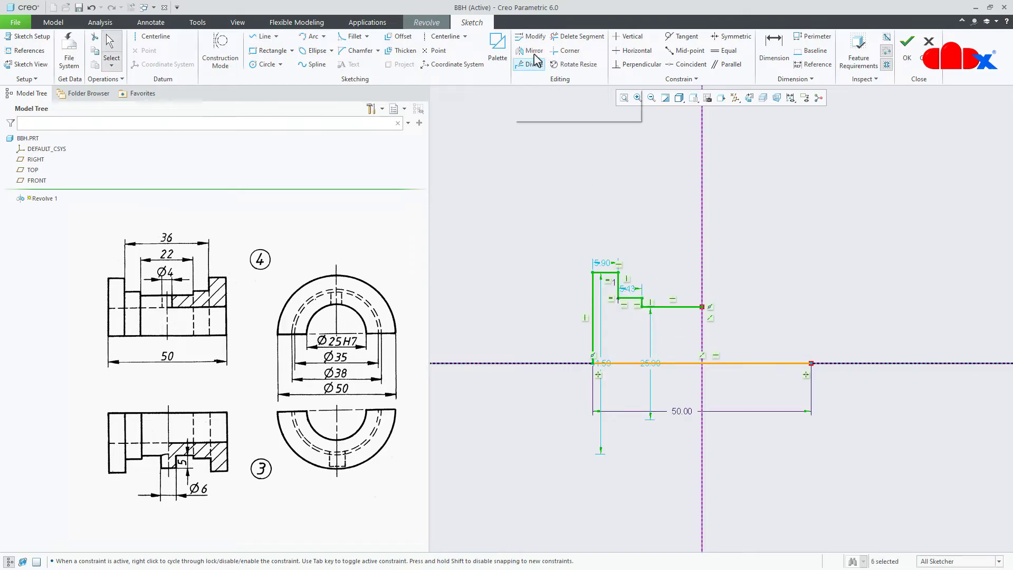
left_click(702, 190)
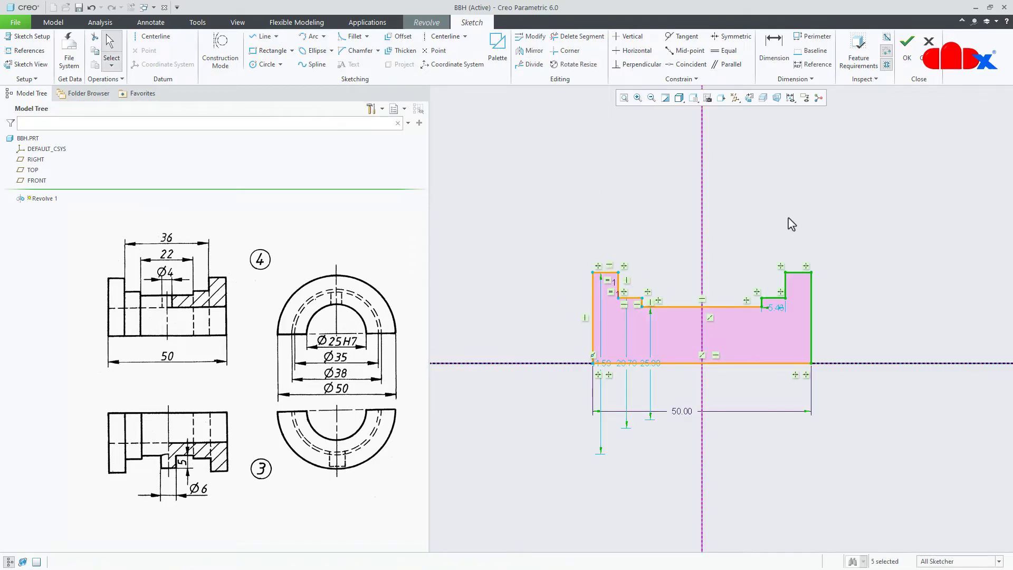
scroll(620, 301, "down", 2)
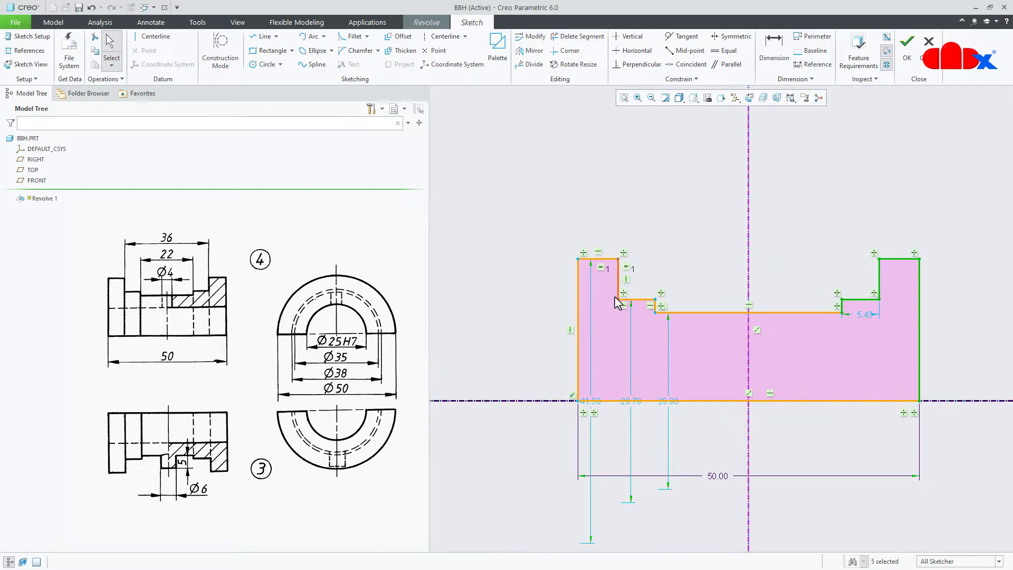
left_click(628, 268)
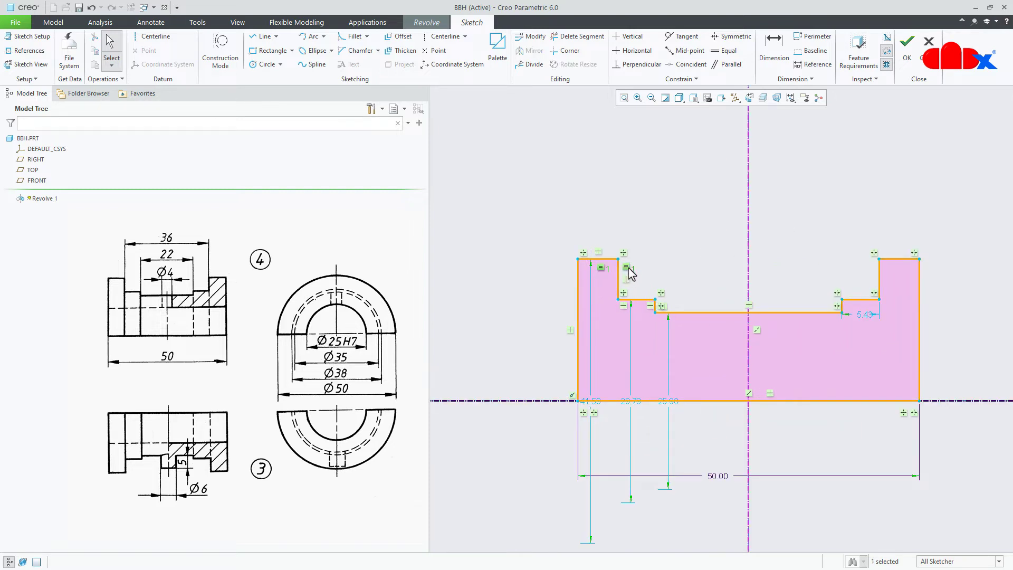
key("Delete")
Step: Dimension the distance between the inner faces of the two end flanges as 36 mm, placed above the profile
right_click(681, 260)
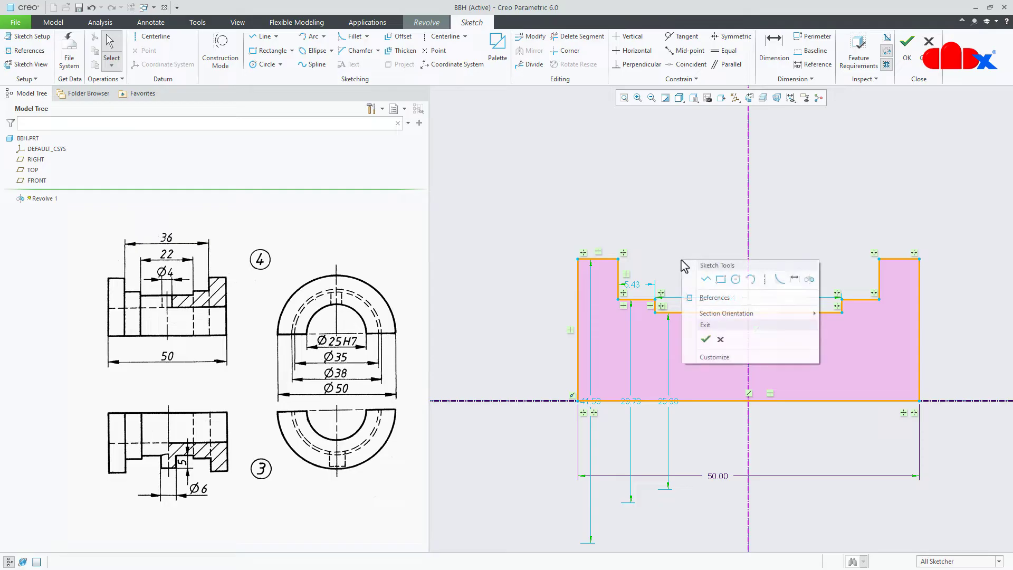
left_click(800, 280)
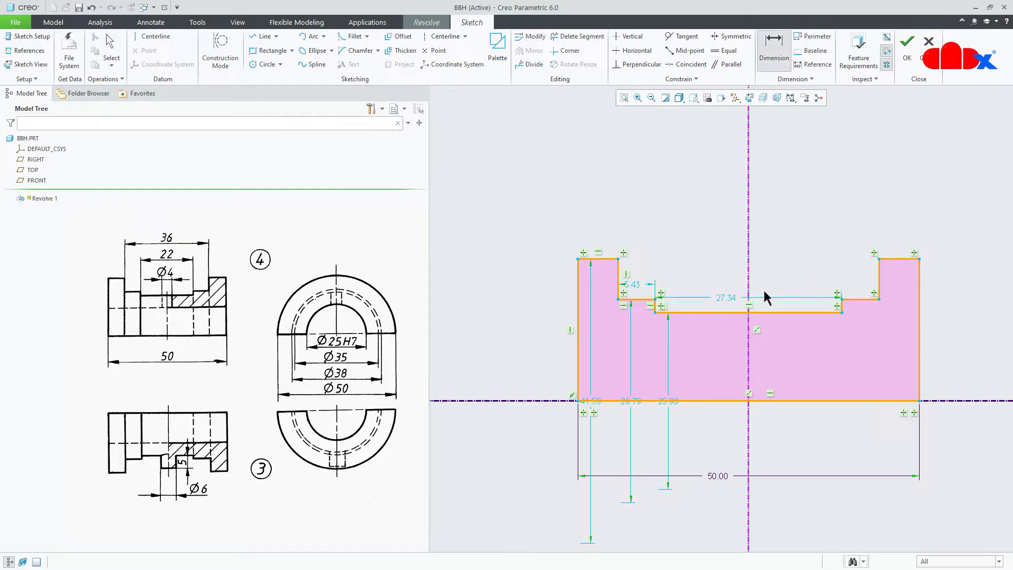
left_click(621, 275)
left_click(879, 272)
middle_click(778, 176)
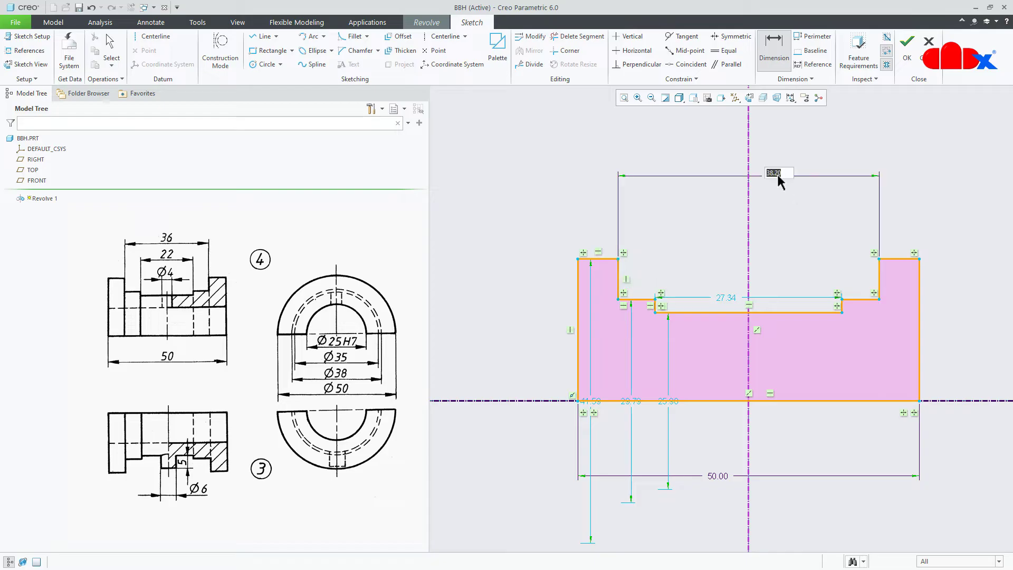
type("36")
key("Return")
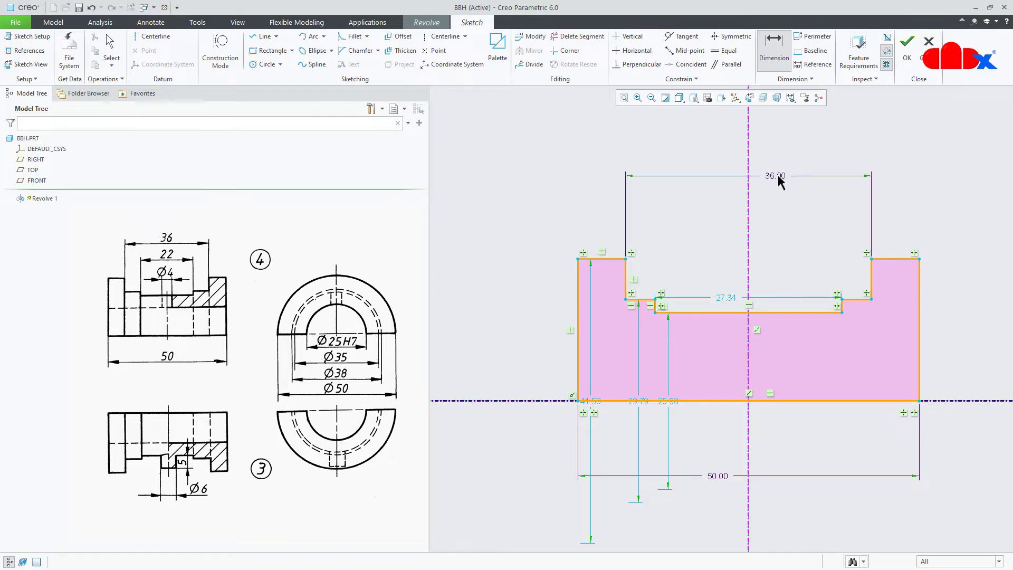
Step: Dimension the width of the central recess as 22 mm, placed below the 36 mm dimension
left_click(656, 304)
left_click(841, 305)
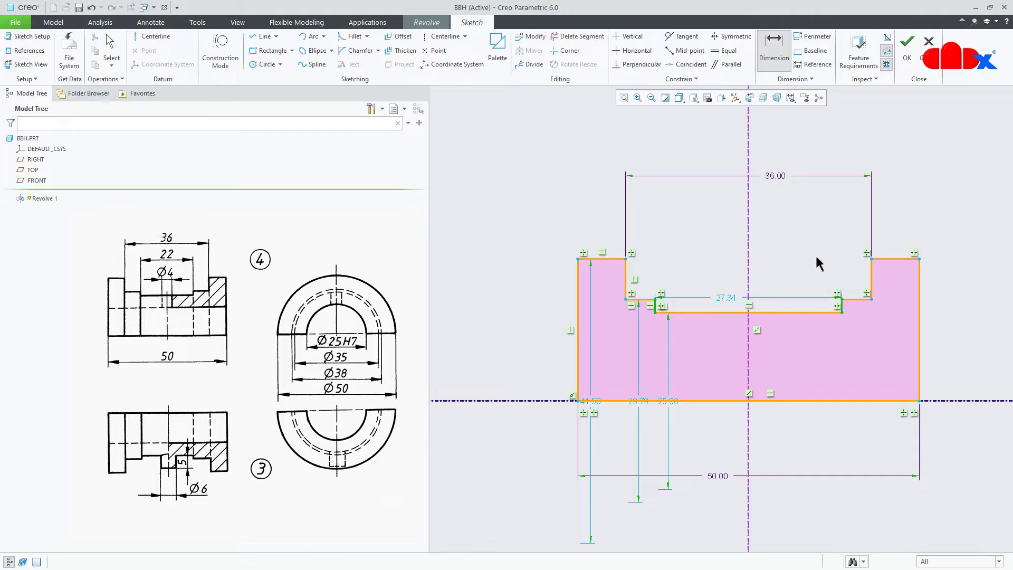
middle_click(789, 199)
type("22")
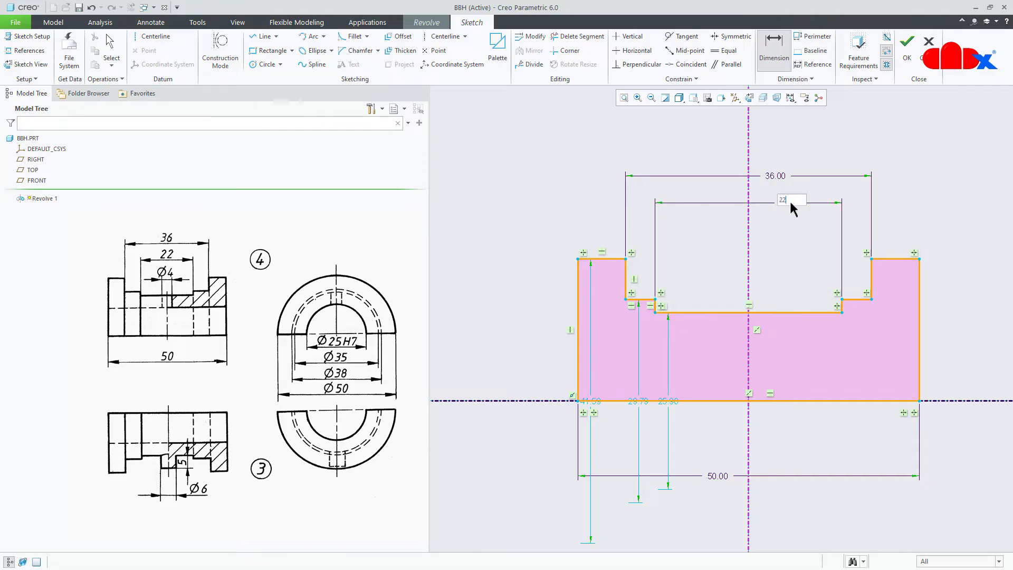
key("Return")
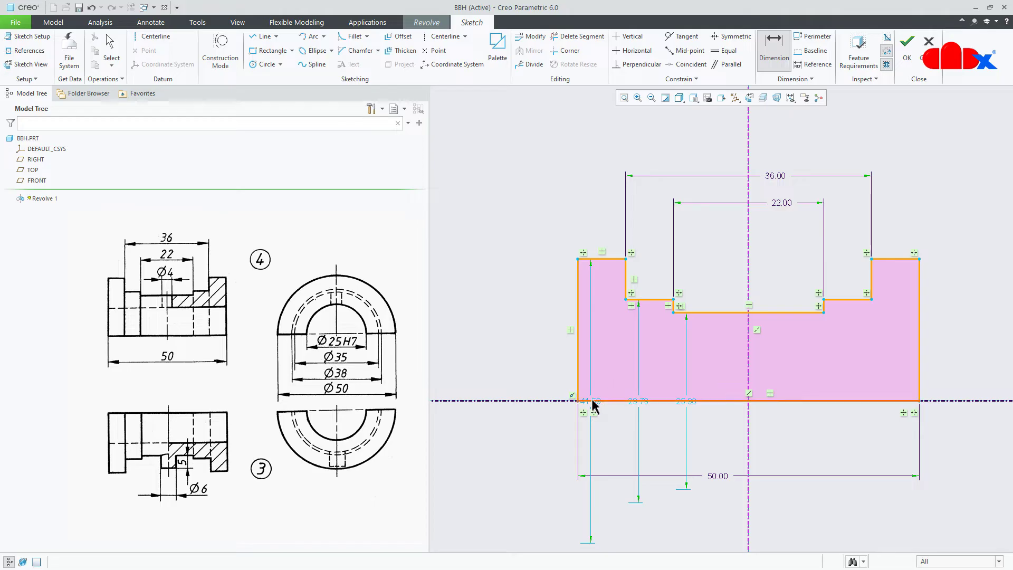
Step: Set the profile's diameters to 50 mm at the flanges, 38 mm at the shoulders and 35 mm at the central recess
scroll(590, 403, "up", 3)
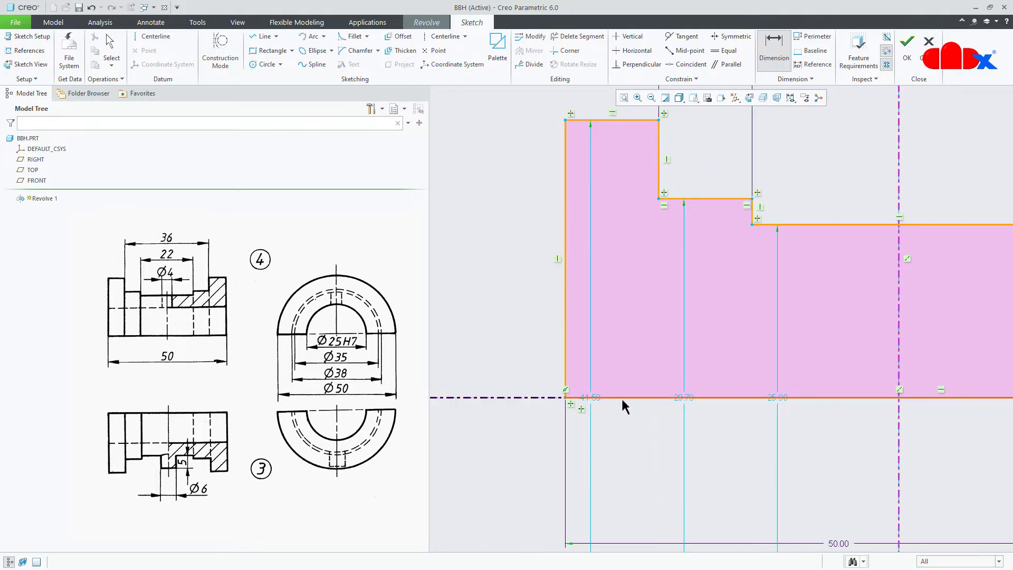
middle_click(585, 402)
double_click(590, 399)
type("50")
key("Return")
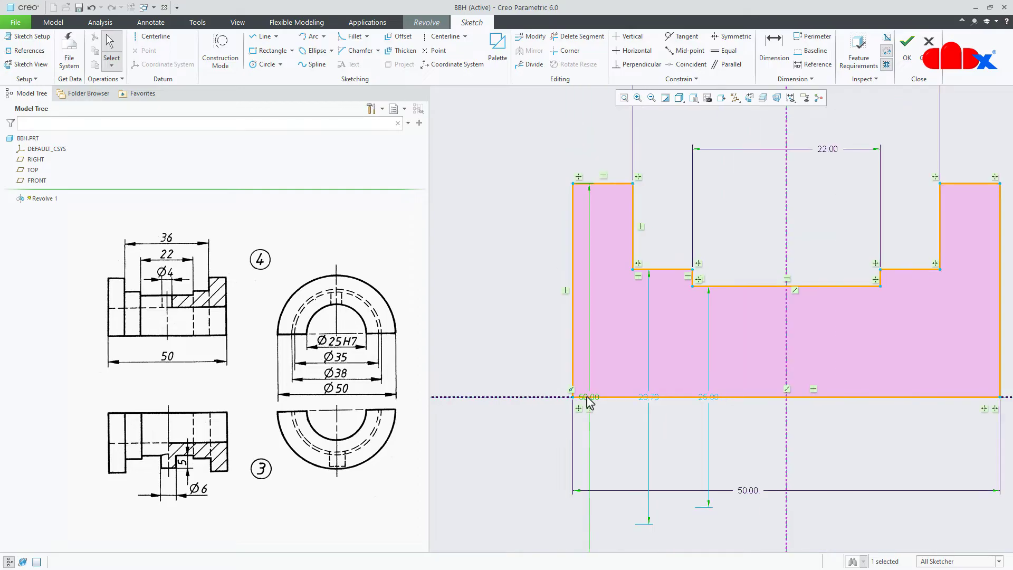
double_click(650, 399)
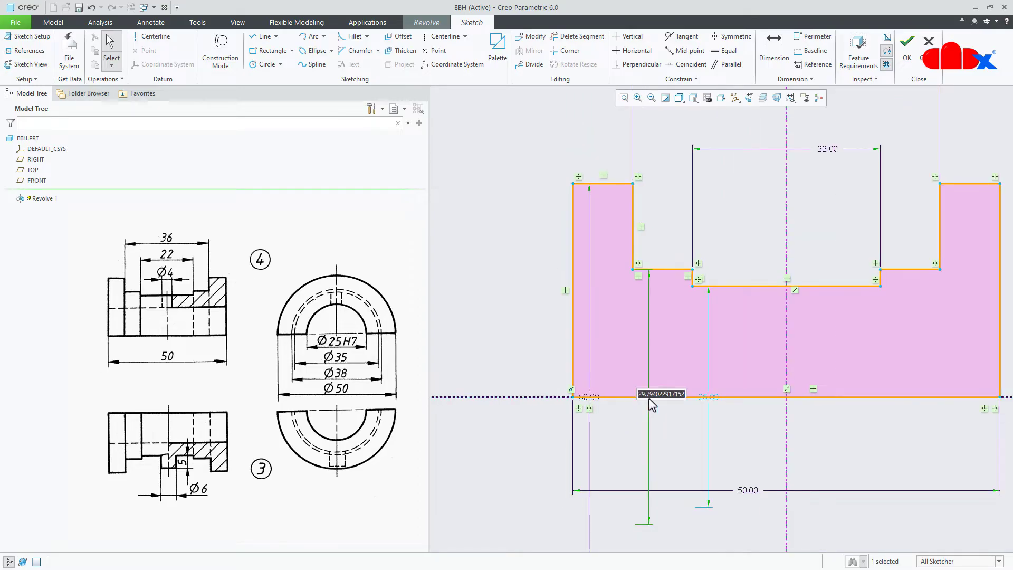
type("38")
key("Return")
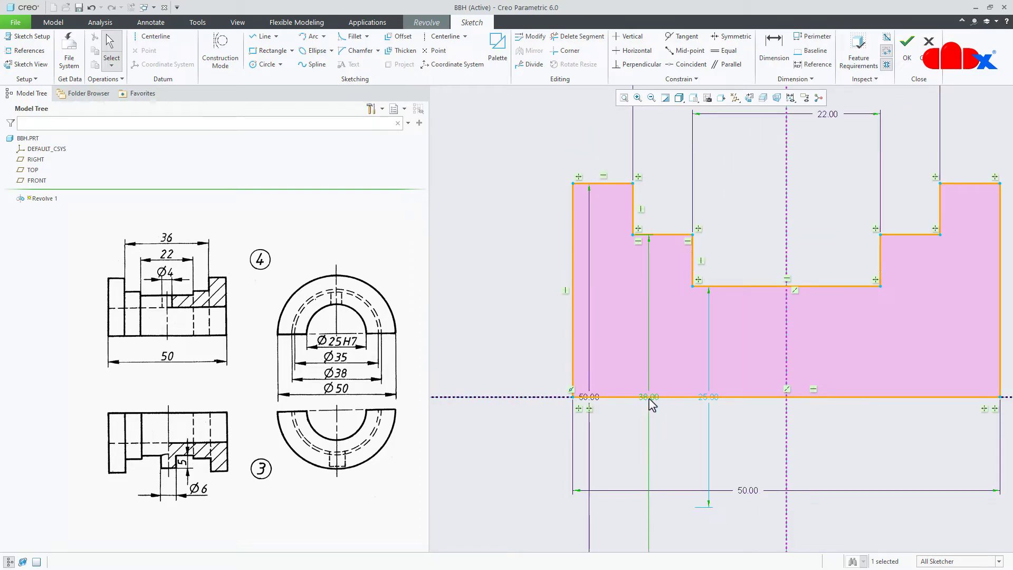
double_click(710, 400)
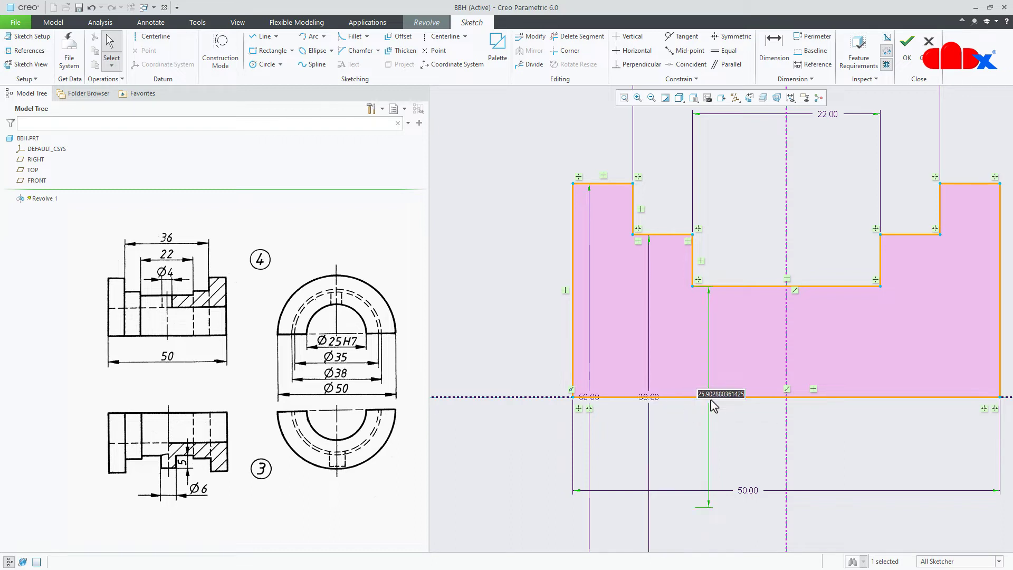
type("35")
key("Return")
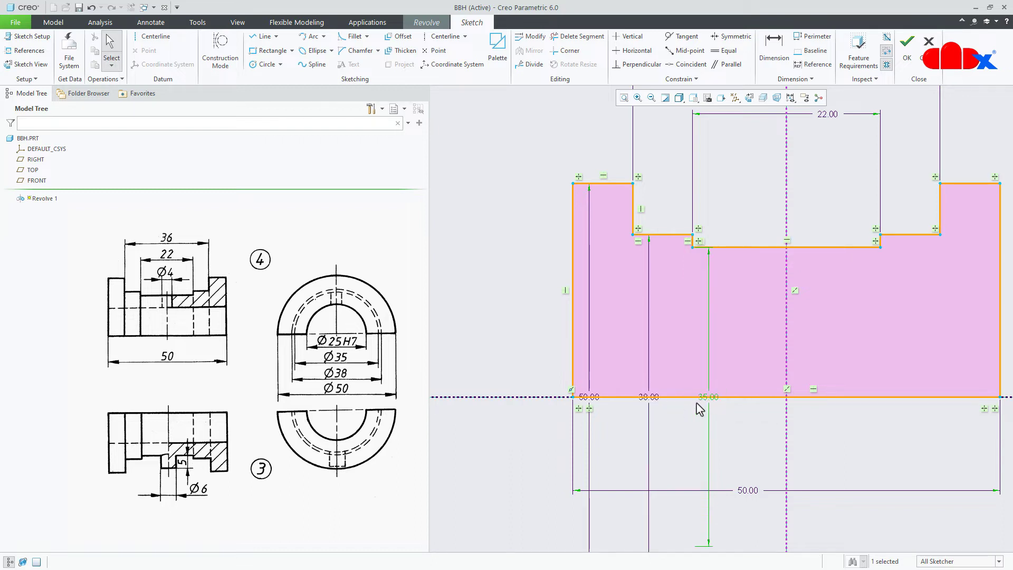
scroll(670, 411, "down", 3)
Step: Finish the sketch, complete the 360° solid revolve and return the bush to the default orientation
left_click(821, 476)
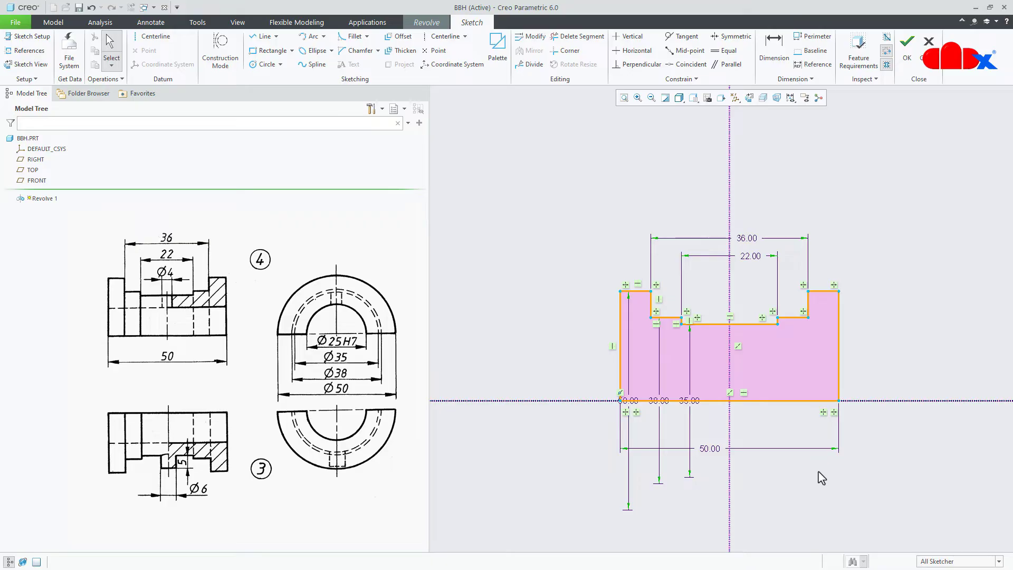
right_click(821, 477)
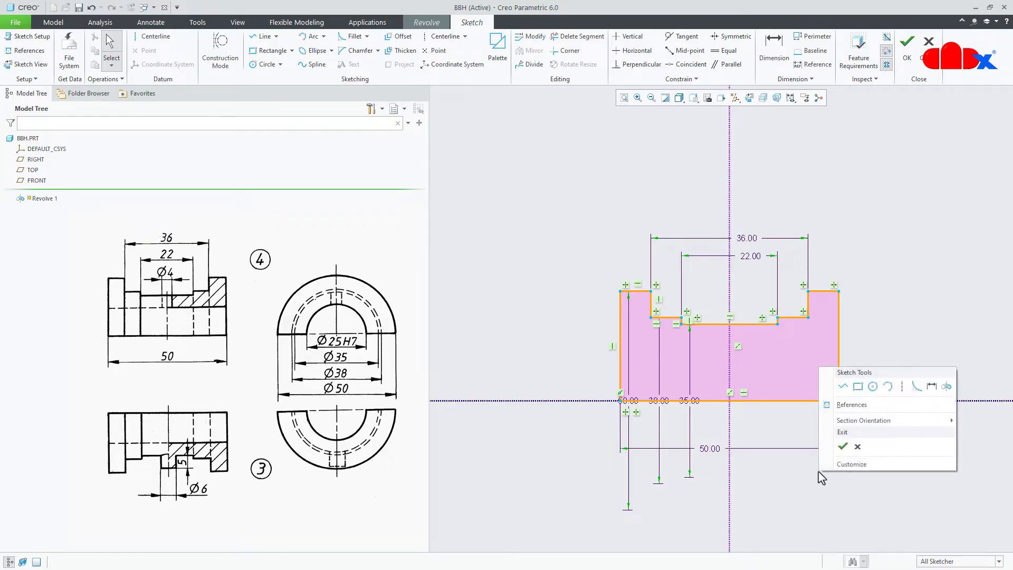
left_click(841, 449)
mouse_move(732, 370)
middle_mouse_down()
mouse_move(759, 375)
mouse_move(734, 372)
middle_mouse_up()
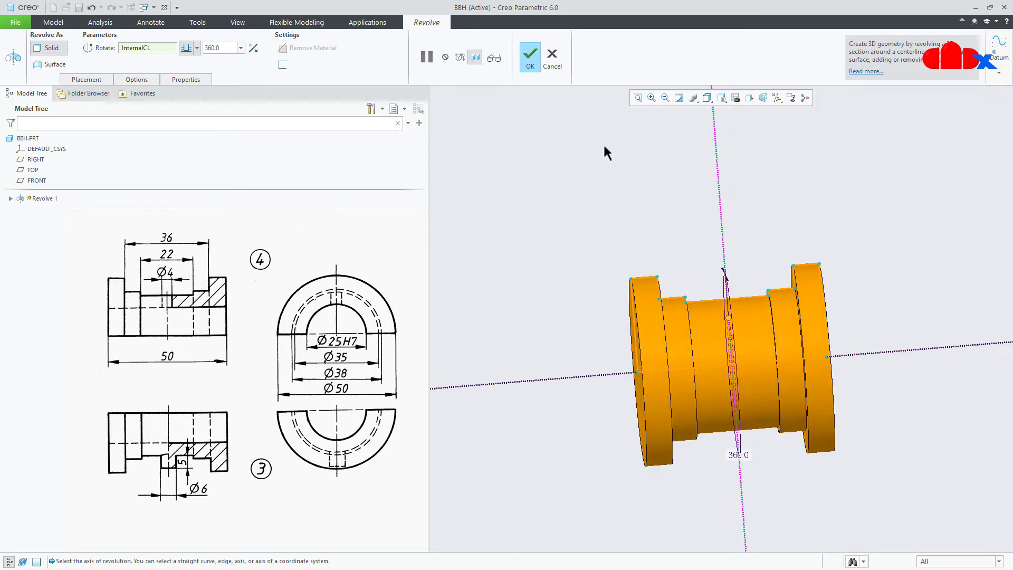
left_click(530, 57)
left_click(760, 484)
key("ctrl+d")
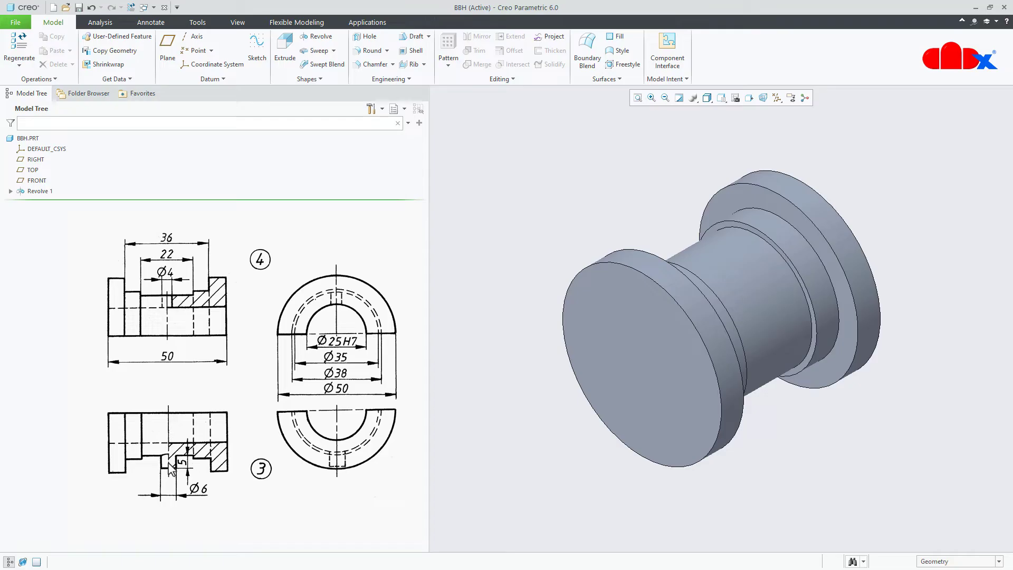
Step: Start a second revolve sketch on the RIGHT plane and add a vertical datum centerline through the origin as its axis
left_click(317, 36)
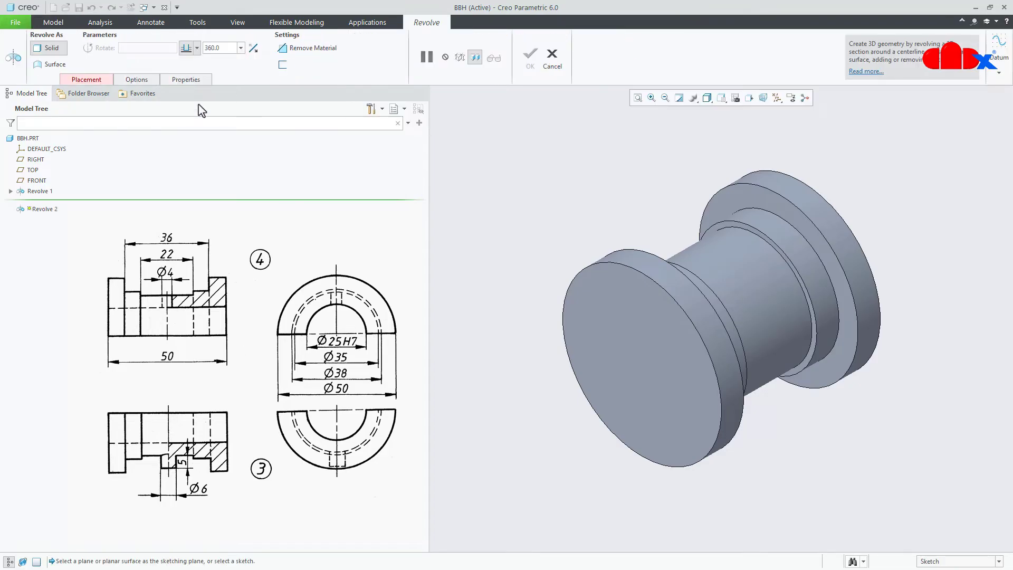
left_click(35, 159)
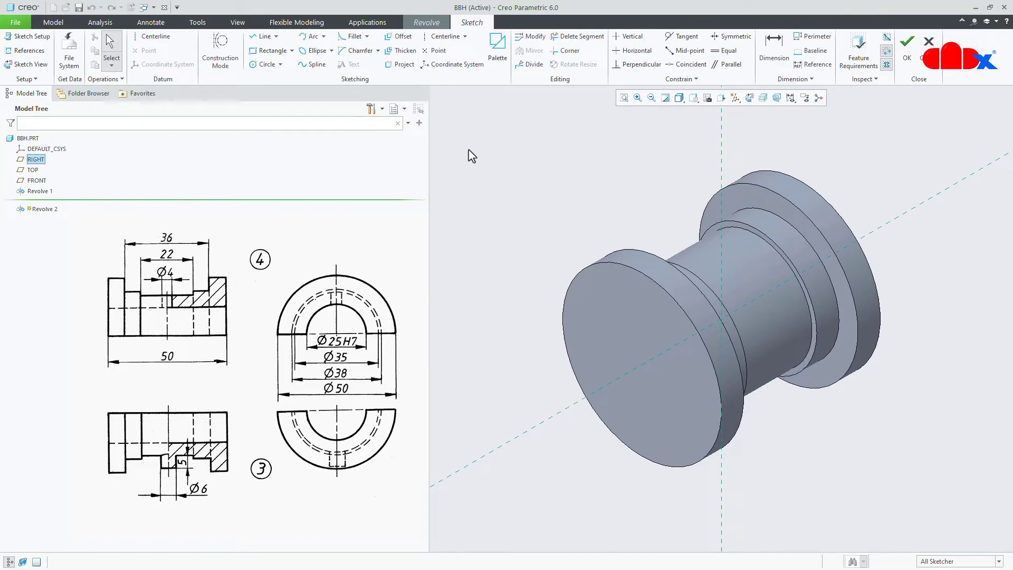
left_click(723, 99)
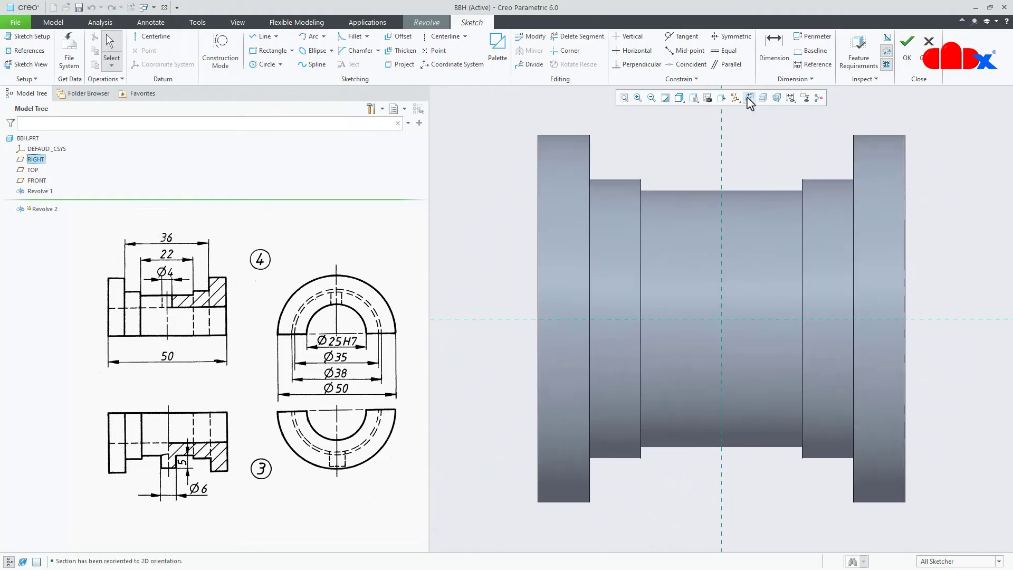
left_click(154, 35)
left_click(724, 146)
left_click(726, 173)
middle_click(766, 160)
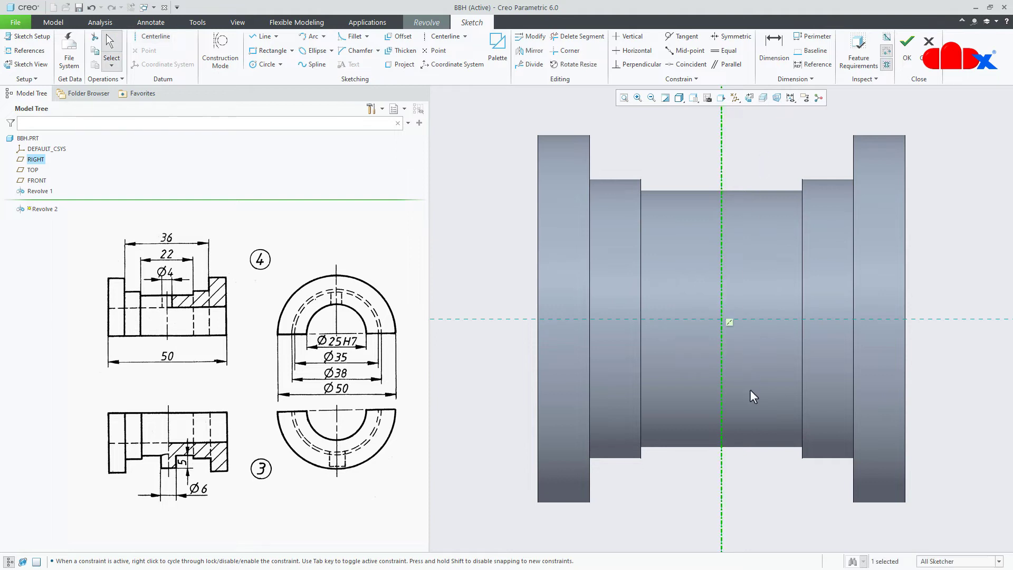
Step: Sketch a narrow rectangle left of the centerline, from the origin down past the lower edge of the bush's central section
right_click(746, 463)
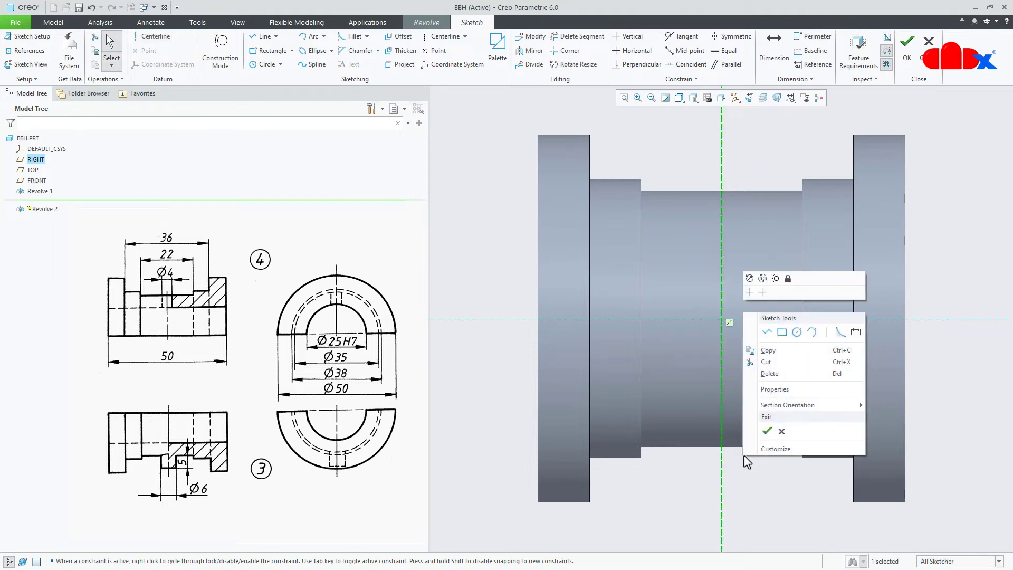
left_click(780, 335)
left_click(722, 318)
left_click(711, 359)
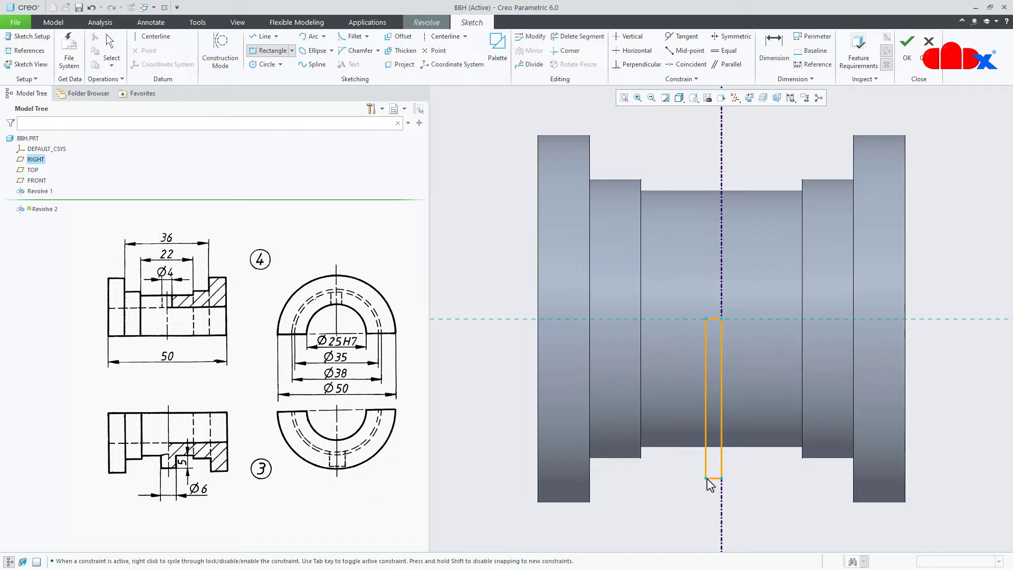
middle_click(760, 478)
Step: Dimension the rectangle's lower edge 5 mm below the lower edge of the bush's central section
left_click(786, 505)
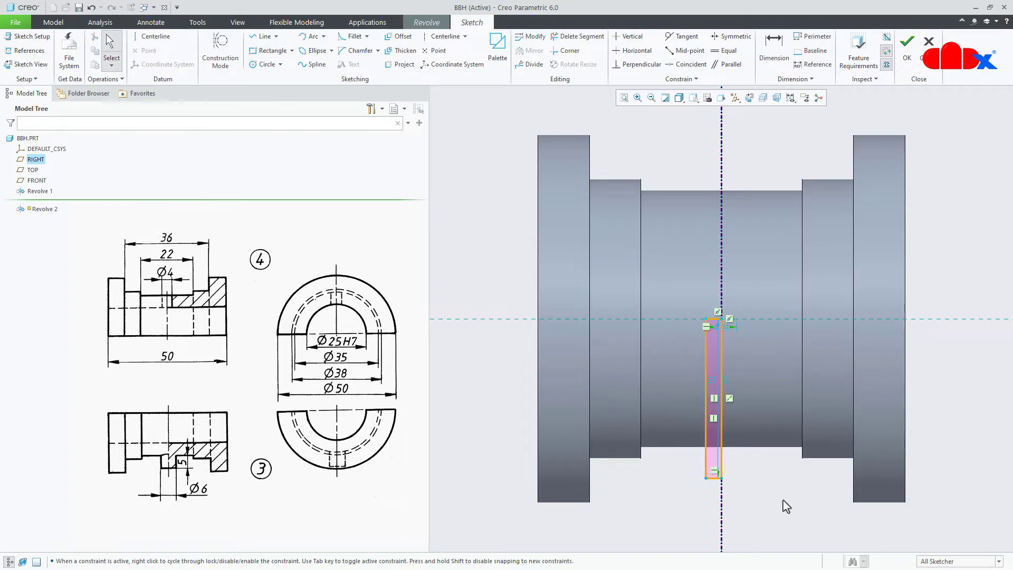
right_click(786, 506)
left_click(802, 446)
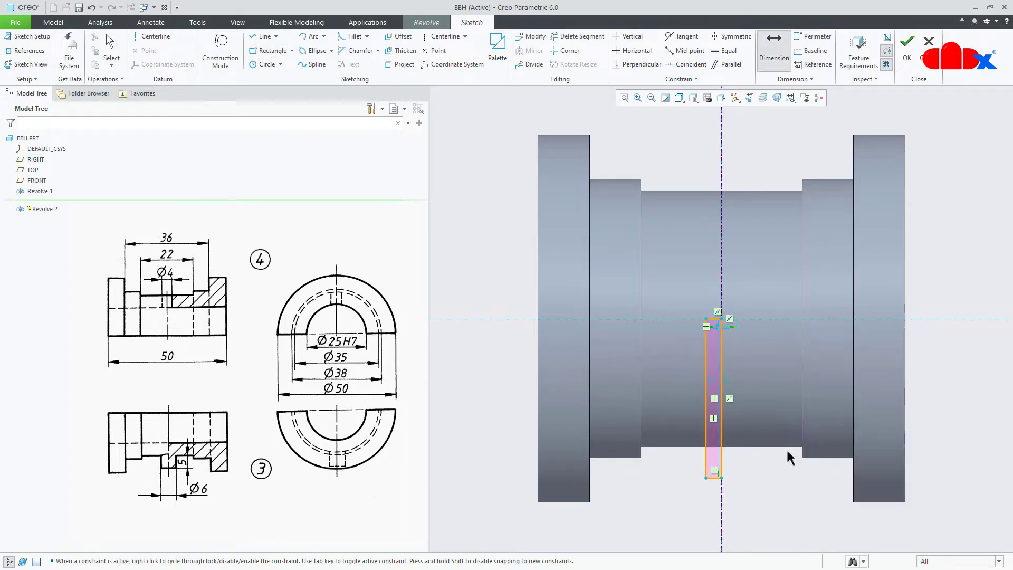
middle_click(756, 467)
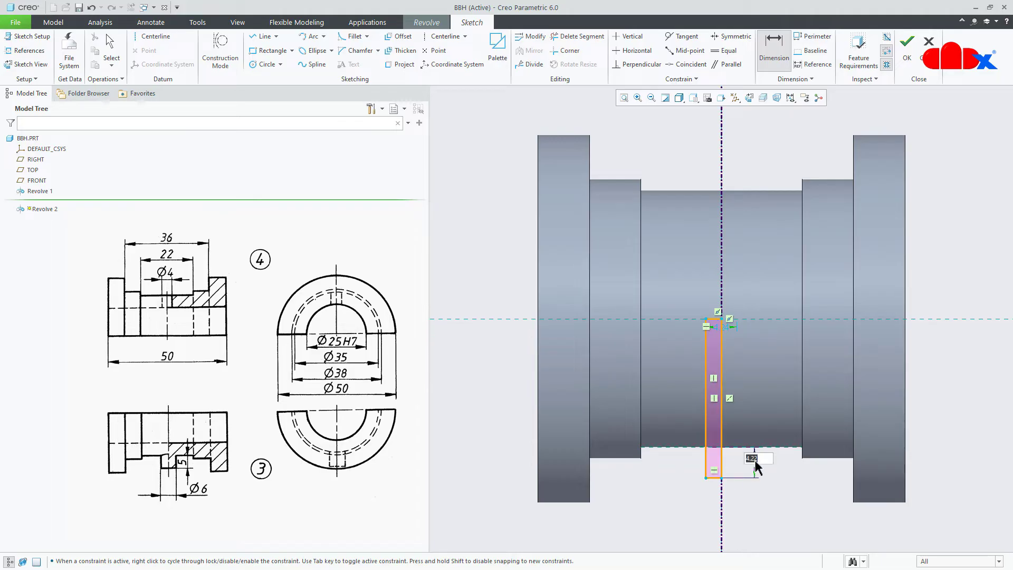
key("Return")
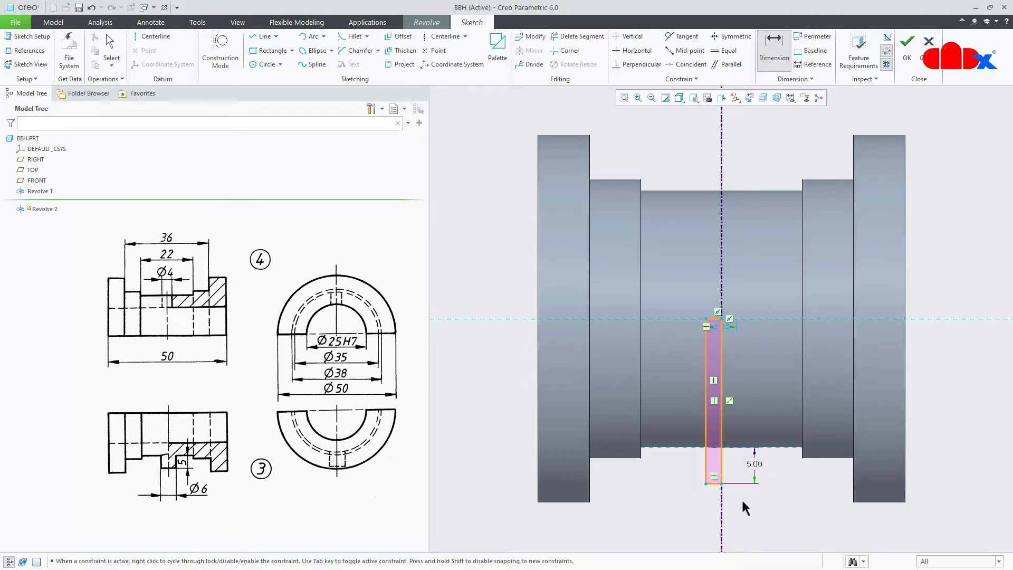
Step: Set the pin profile's diameter to 6 mm, finish the sketch, complete the solid revolve and return to the default orientation
double_click(724, 327)
type("6")
key("Return")
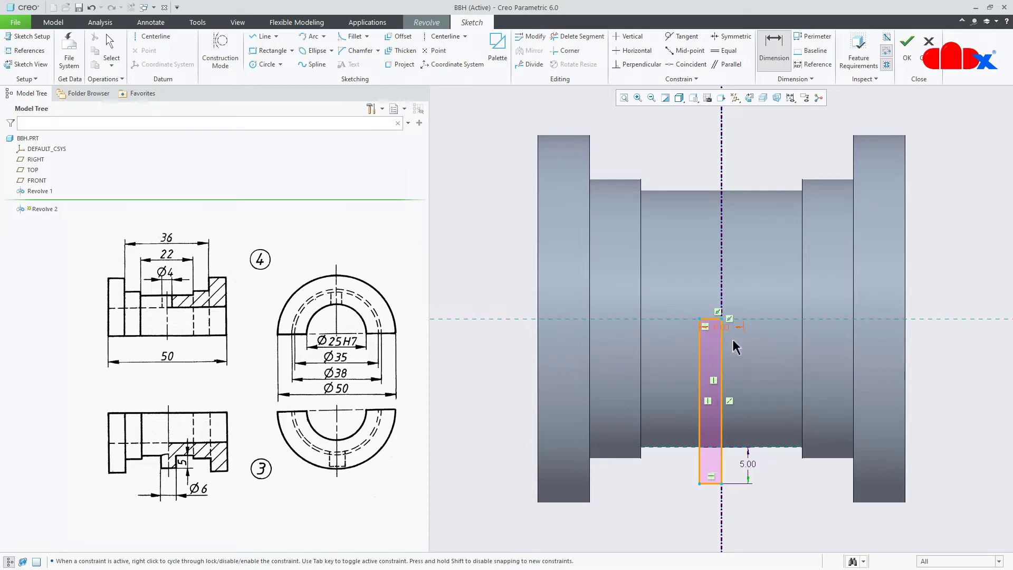
right_click(771, 480)
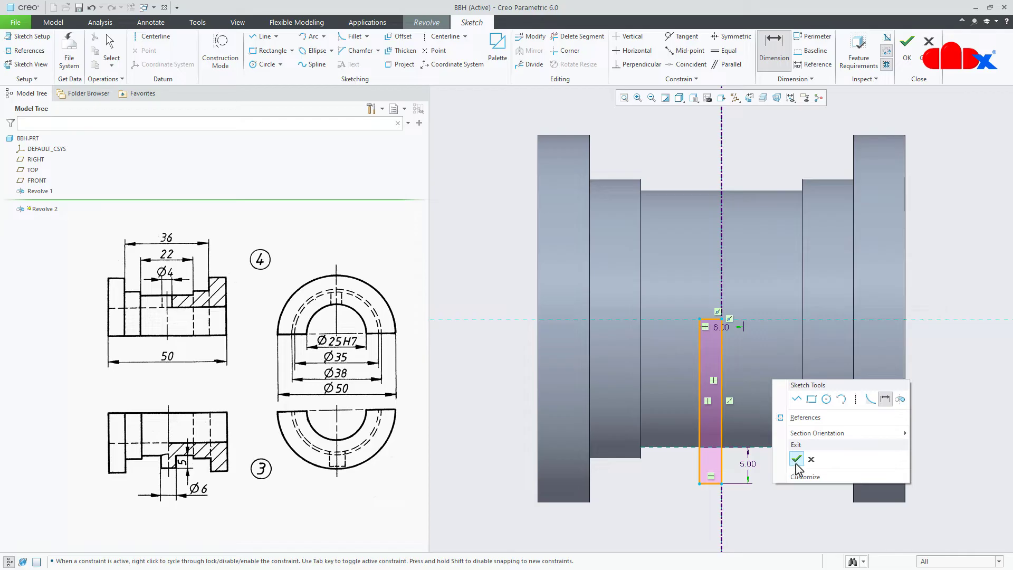
left_click(796, 460)
middle_click(767, 479)
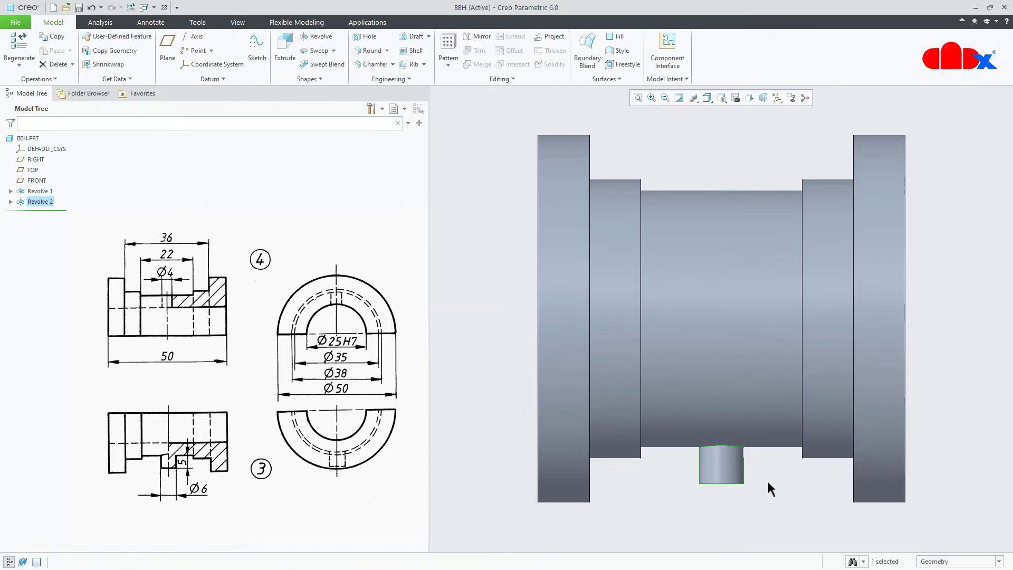
key("ctrl+d")
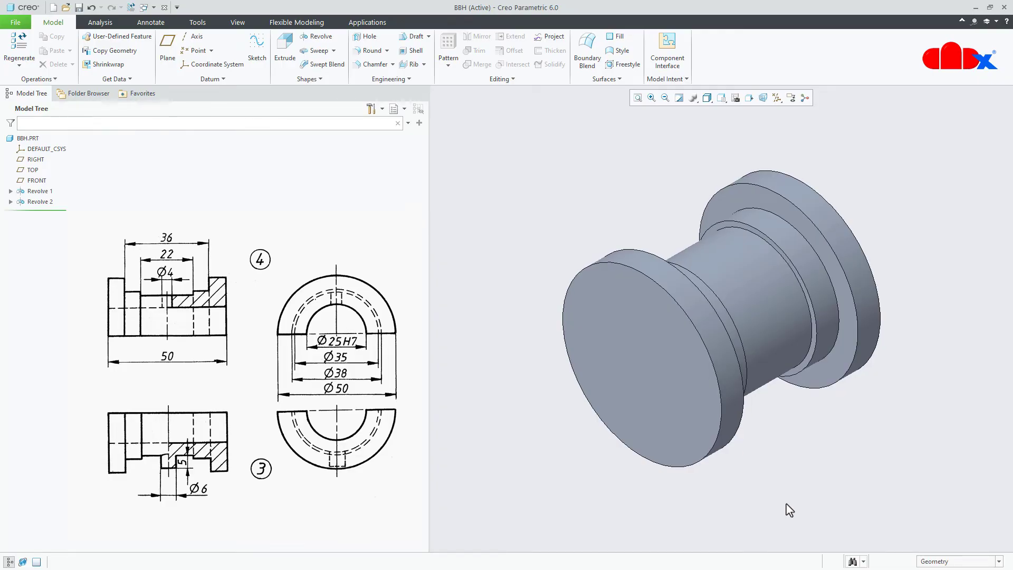
Step: Start an extrude sketch on the front flange's end face and draw a circle about 35 mm in diameter centered on the origin
left_click(285, 50)
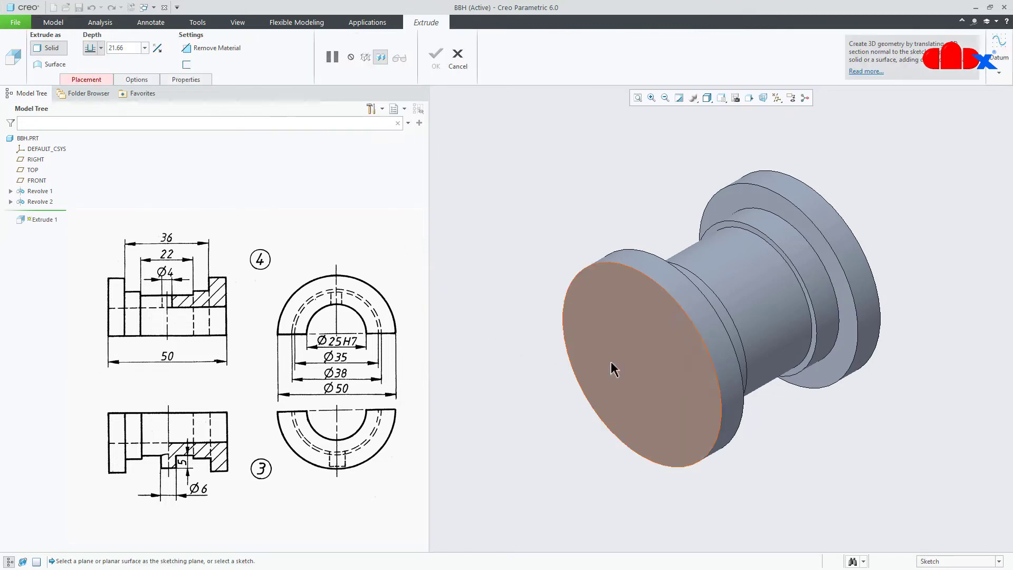
left_click(649, 369)
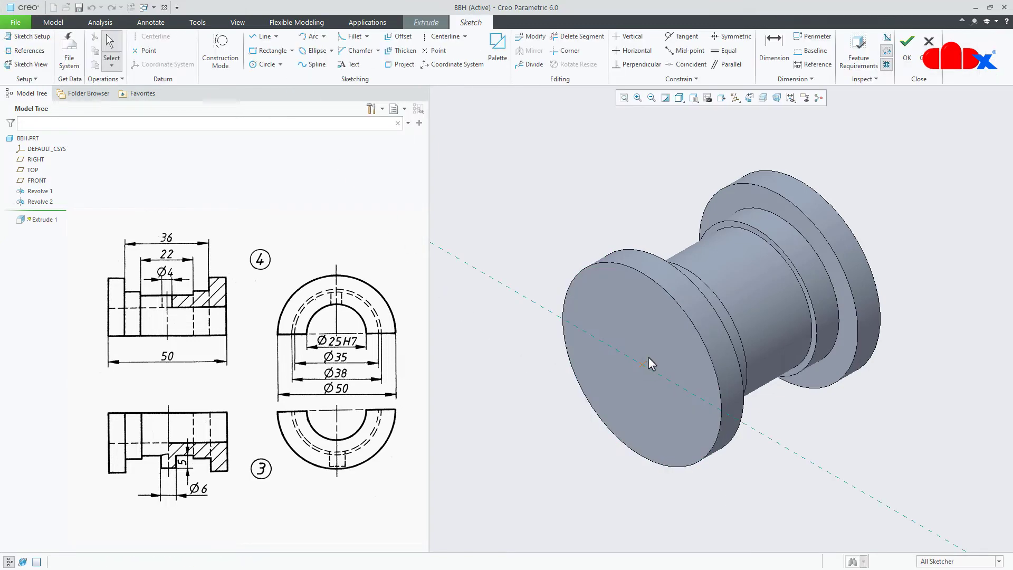
left_click(747, 101)
right_click(727, 238)
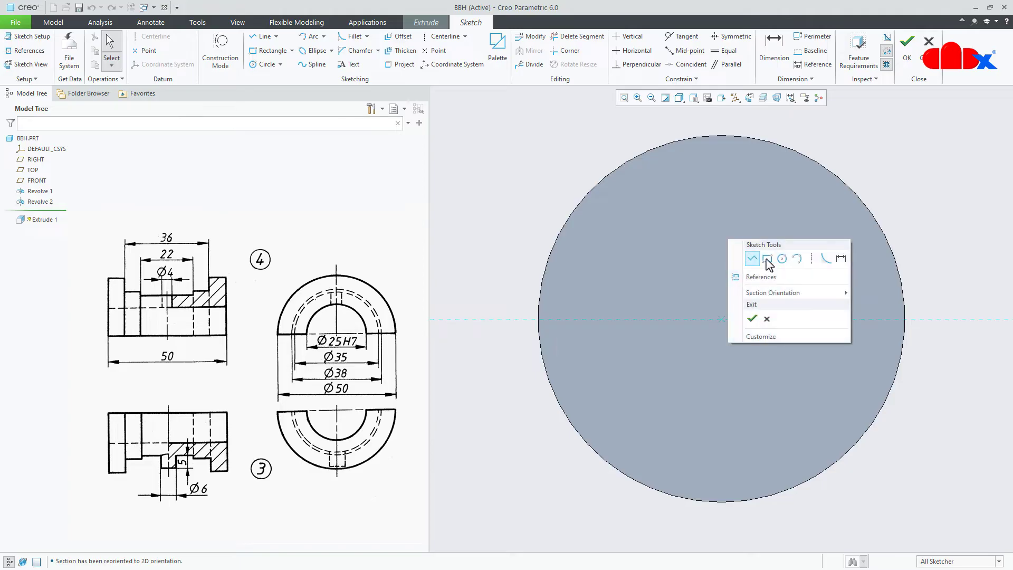
left_click(782, 259)
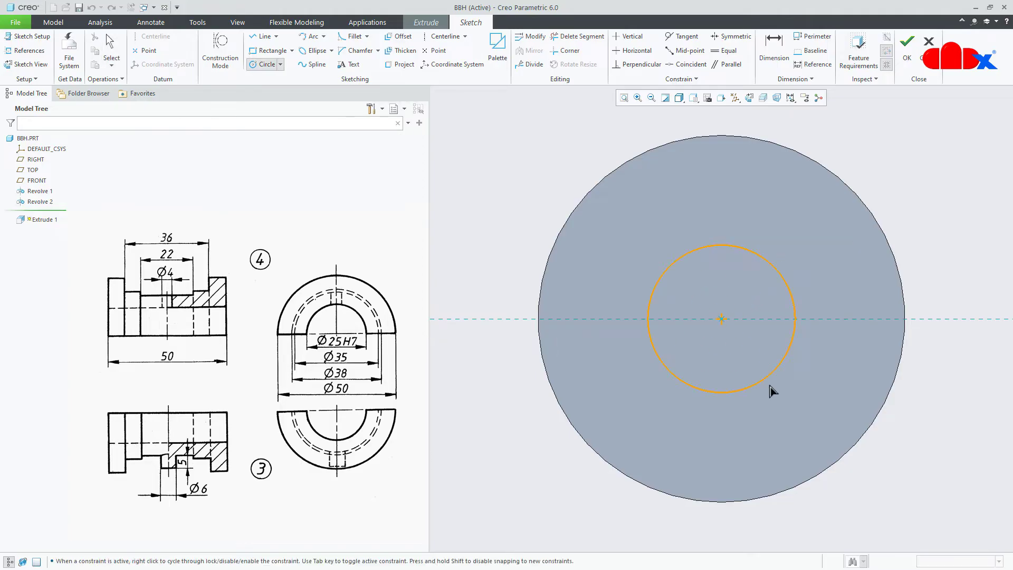
left_click(792, 426)
middle_click(841, 415)
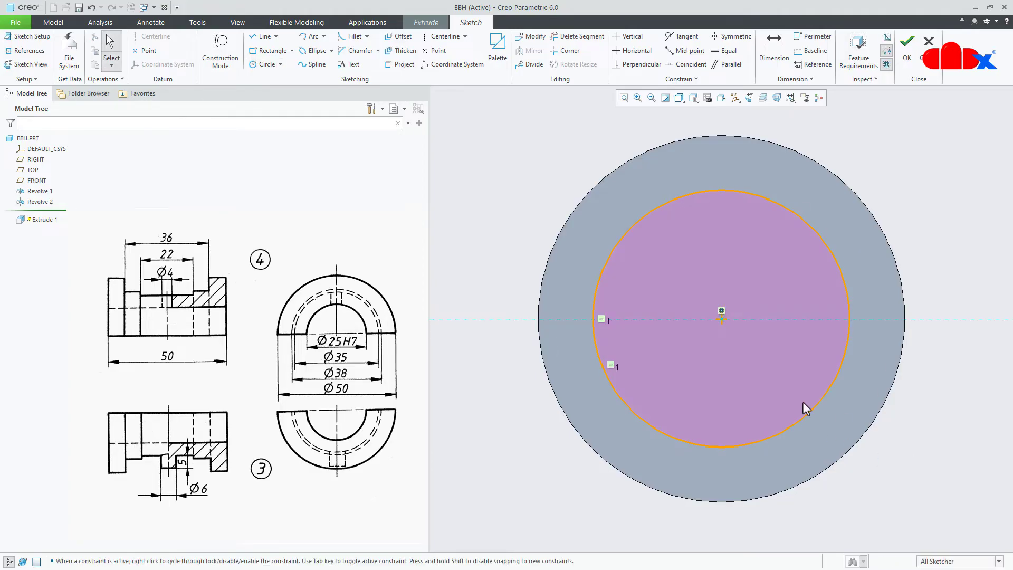
Step: Remove the circle's equal-radius constraint and set its diameter to 25 mm
key("Delete")
double_click(567, 197)
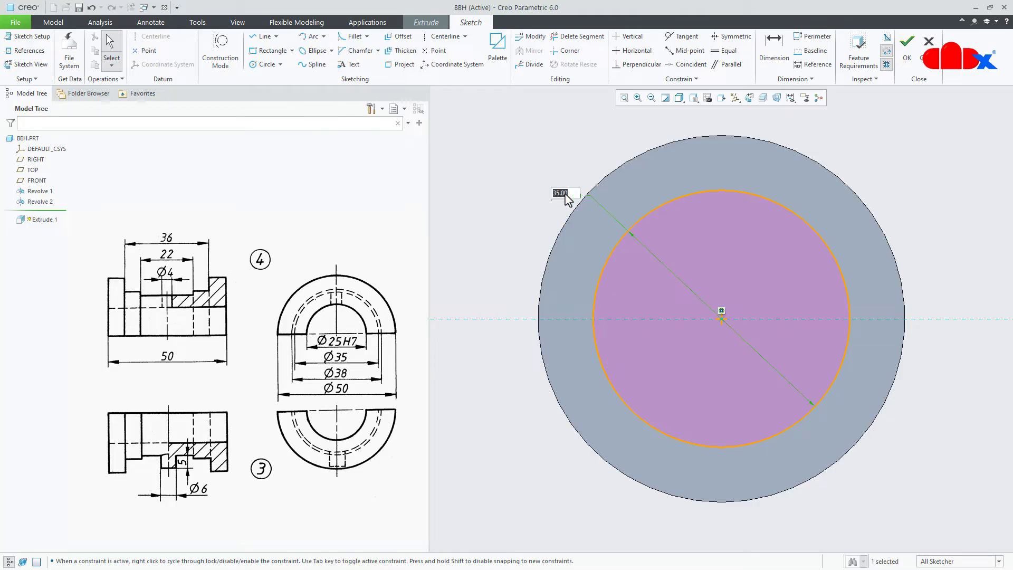
type("25")
key("Return")
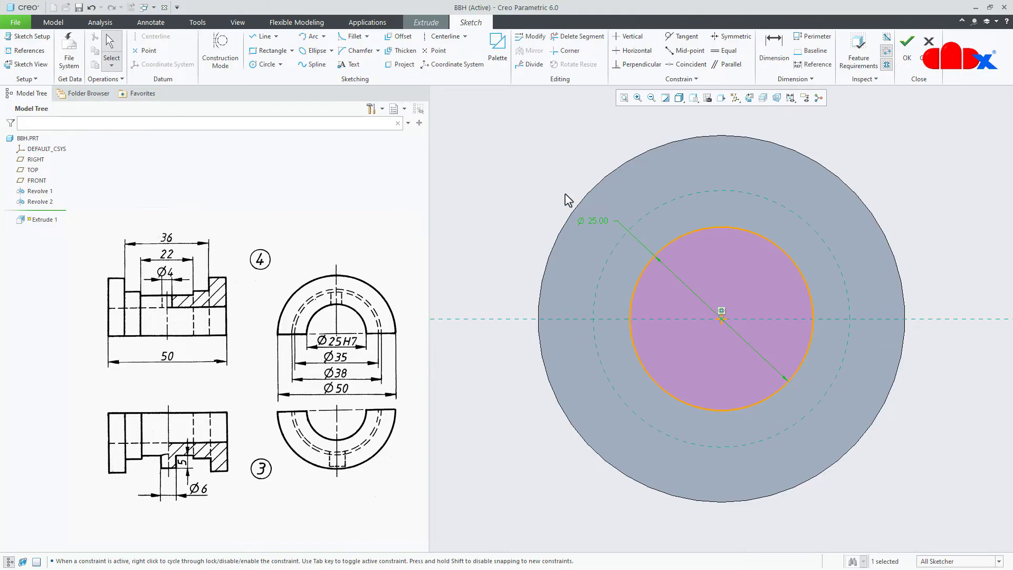
Step: Finish the circle sketch, extrude it as a material-removing cut through all of the bush, and restore the default orientation
left_click(907, 53)
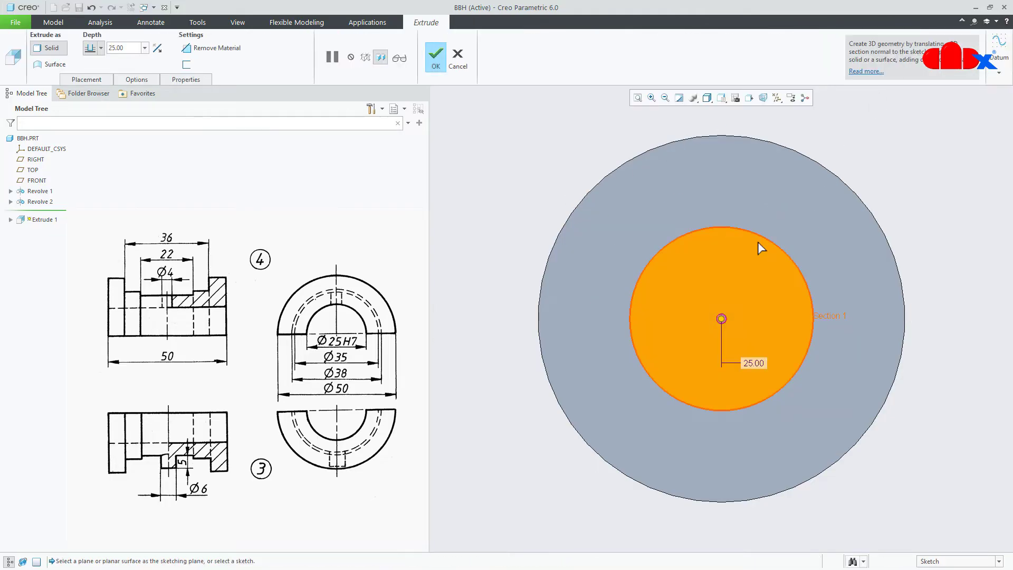
middle_click_drag(703, 285, 665, 293)
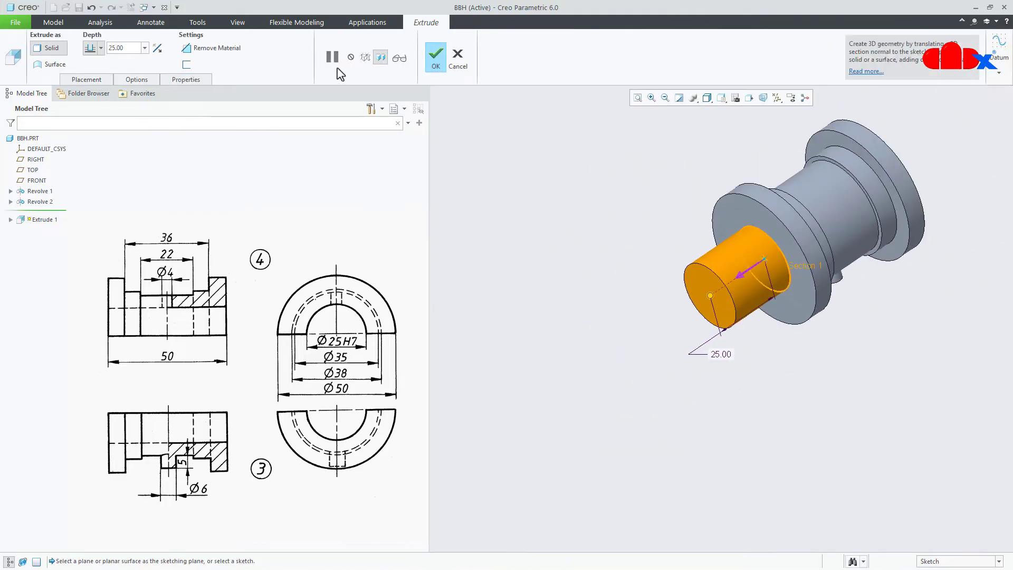
left_click(217, 49)
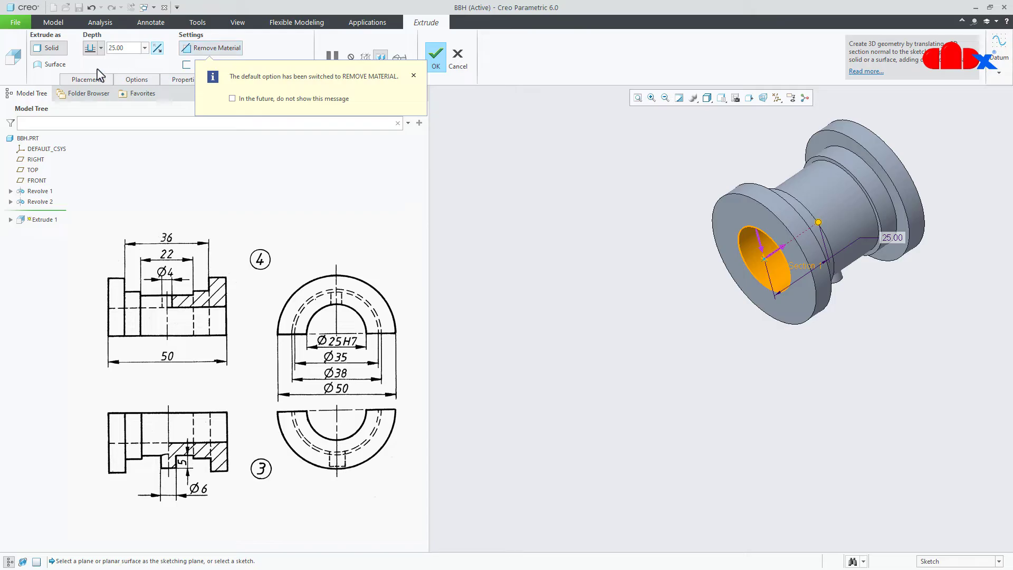
left_click(101, 48)
left_click(90, 102)
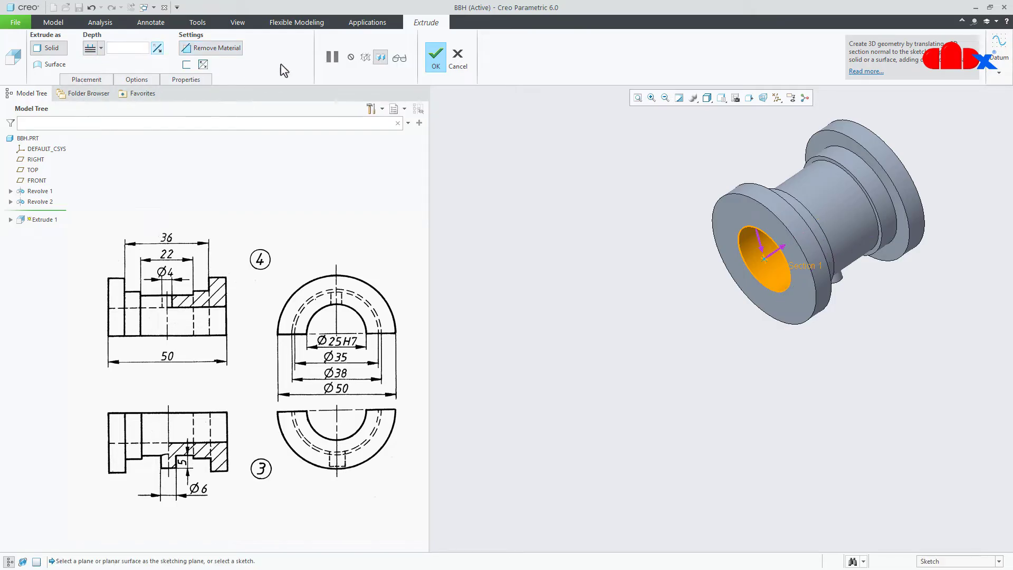
left_click(436, 55)
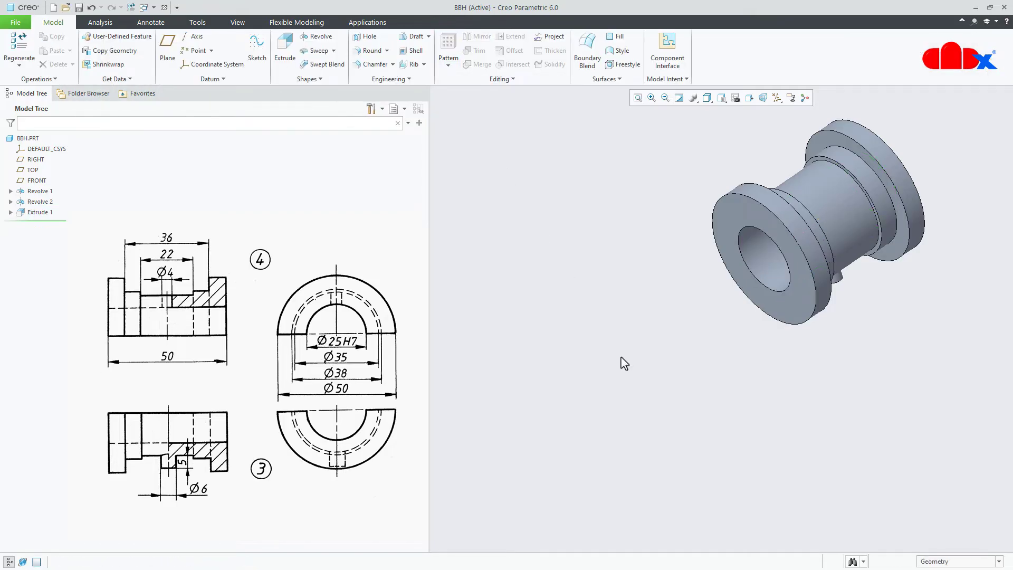
key("ctrl+d")
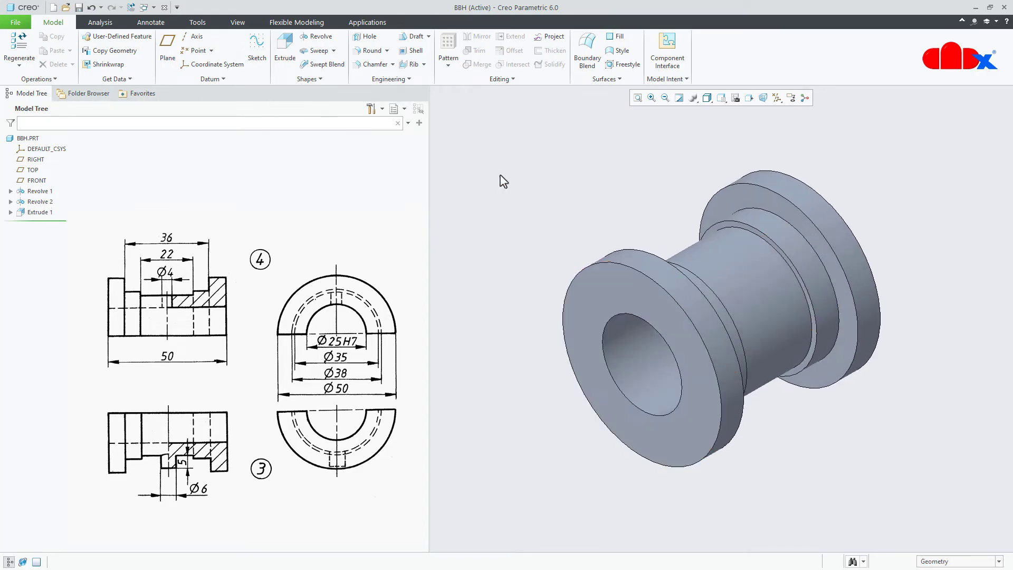
Step: Start another extrude sketch on the front flange's end face and add the flange's outer edge as a sketch reference
left_click(283, 57)
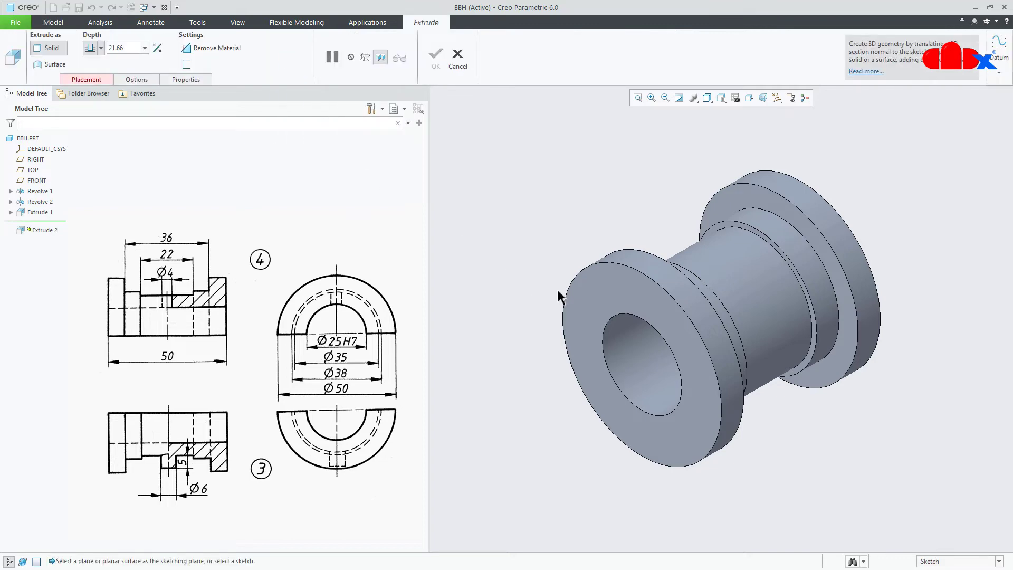
left_click(598, 305)
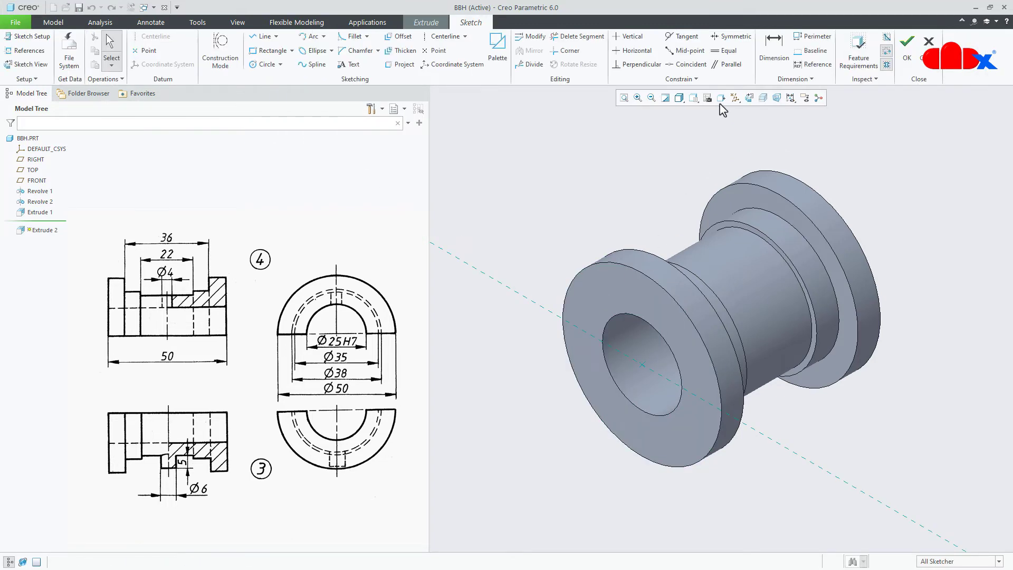
left_click(745, 98)
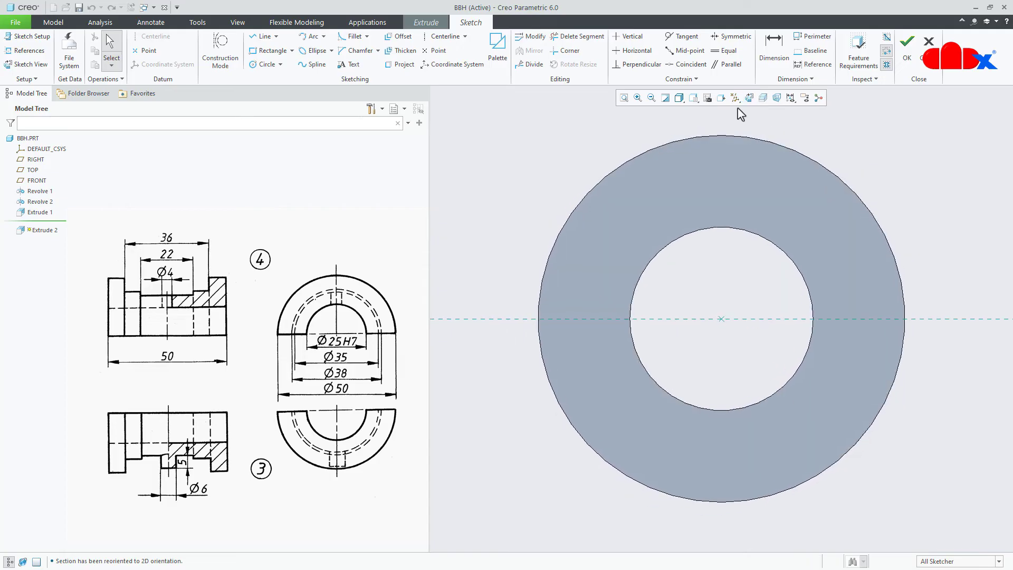
left_click(29, 50)
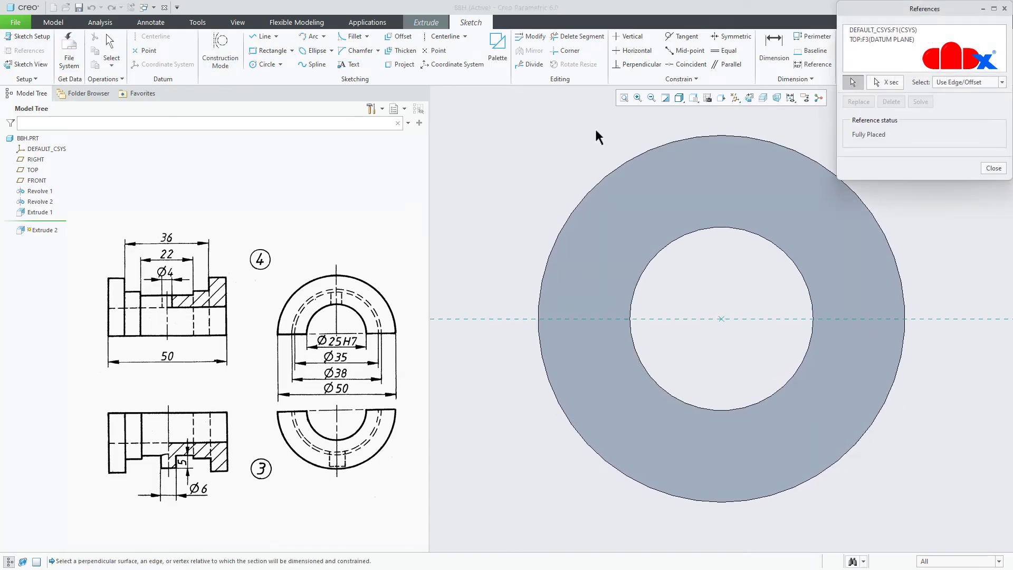
left_click(644, 158)
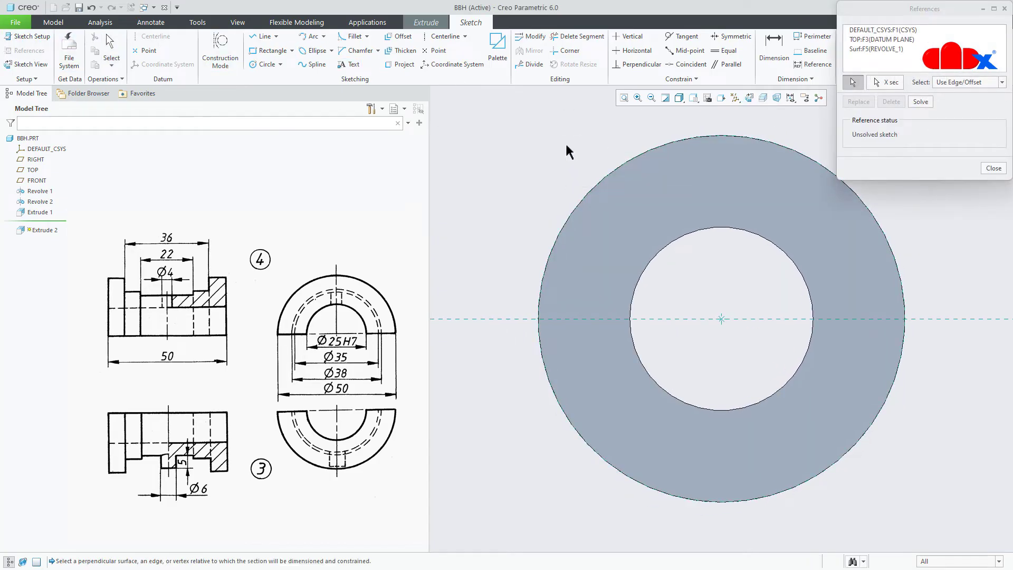
Step: Try to draw an arc along the upper half of the flange's outer edge between its two horizontal extremes
right_click(565, 142)
left_click(635, 167)
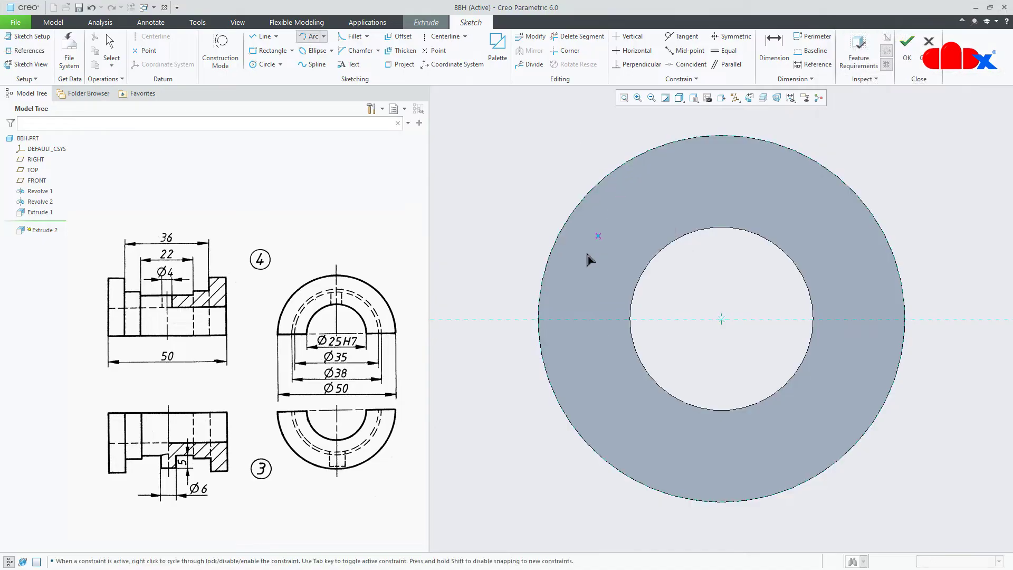
left_click(540, 319)
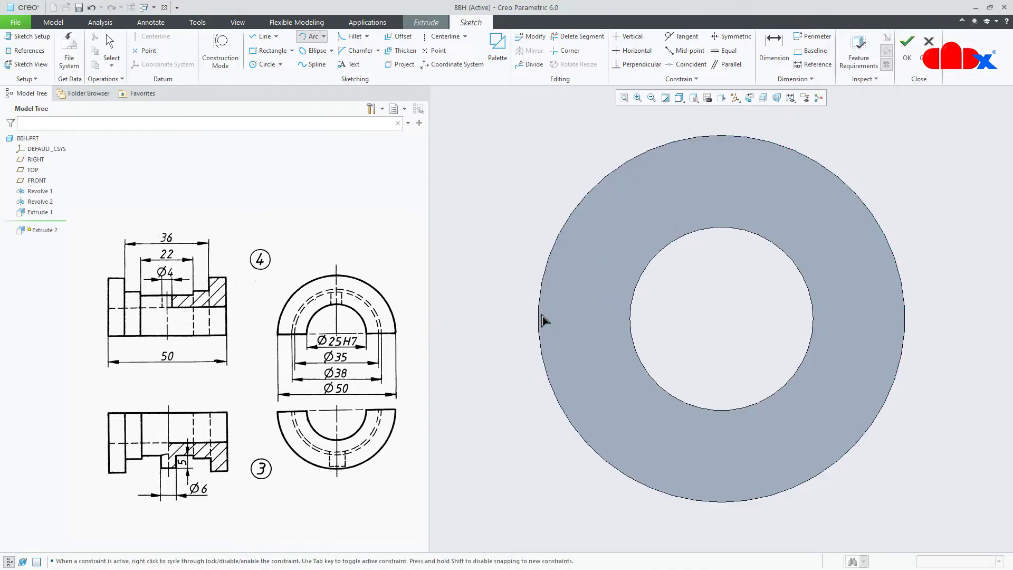
left_click(904, 320)
left_click(828, 168)
middle_click(941, 174)
key("ctrl+z")
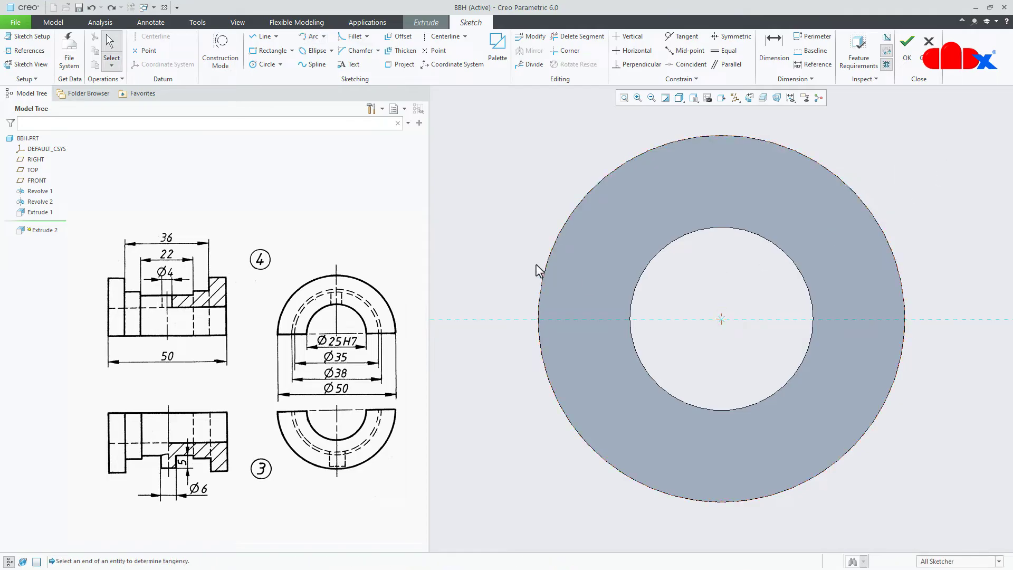
Step: Draw a horizontal line through the origin, spanning the flange's full diameter between opposite points on its outer edge
right_click(497, 248)
left_click(524, 260)
left_click(537, 322)
left_click(906, 326)
middle_click(946, 333)
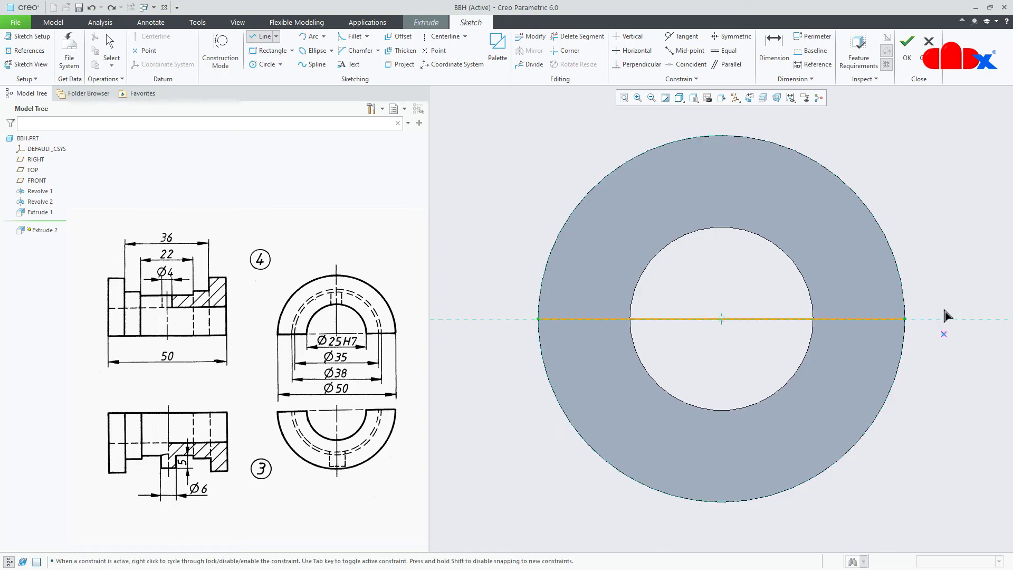
middle_click(947, 333)
Step: Finish the line sketch and cut through all of the bush, removing the half above the line and keeping the lower half
key("ctrl+d")
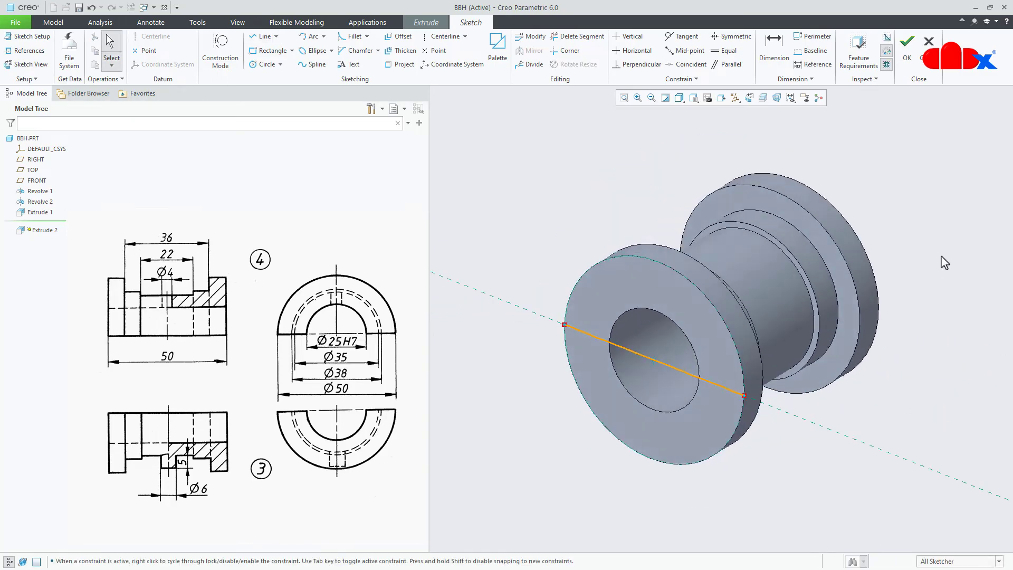
left_click(907, 45)
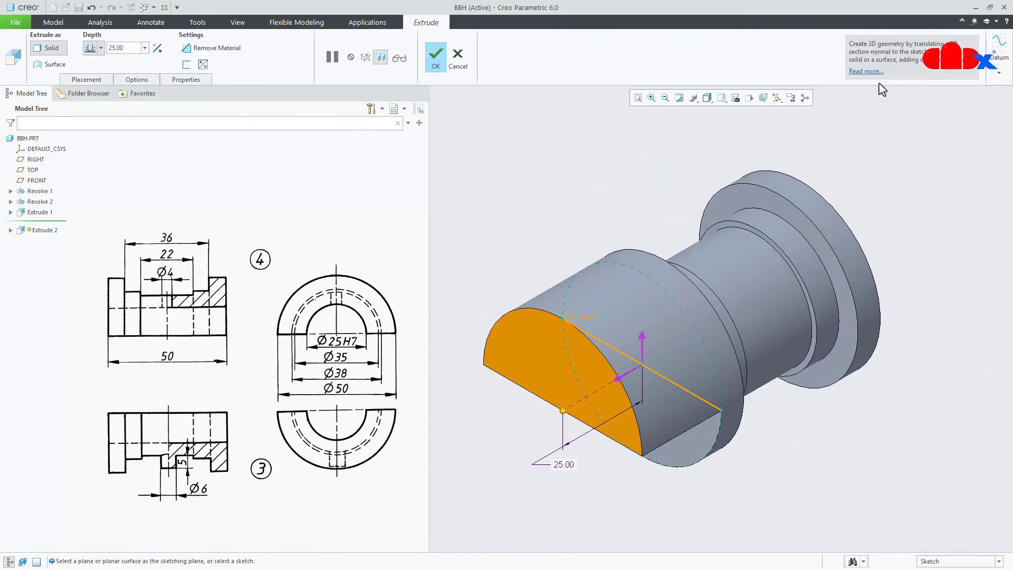
left_click(621, 385)
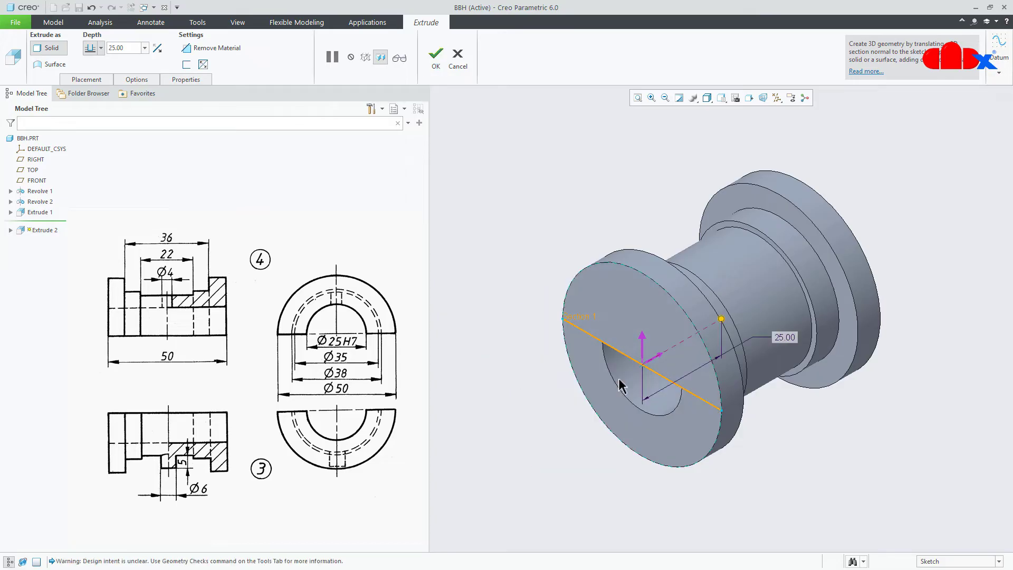
left_click(232, 48)
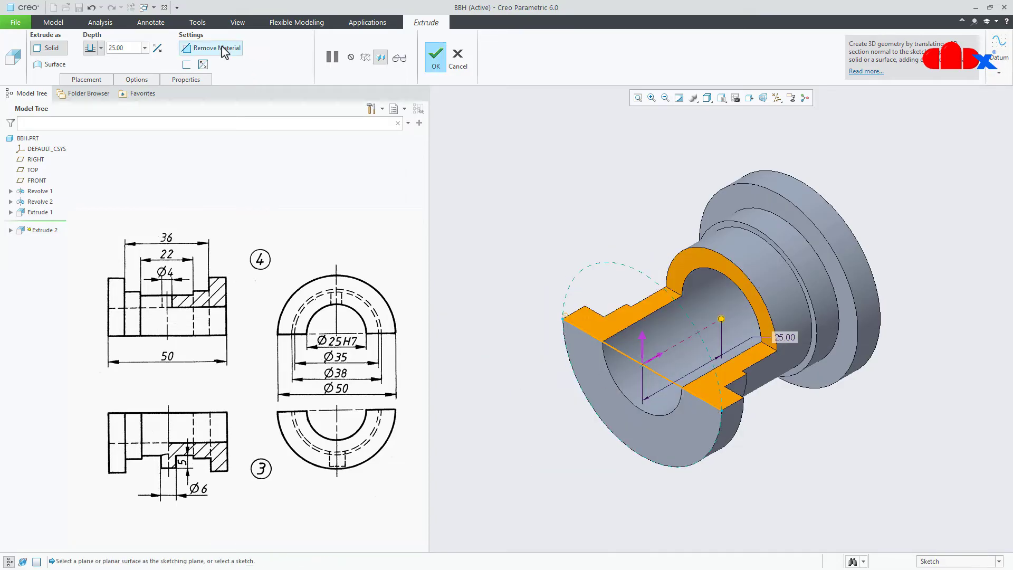
left_click(101, 48)
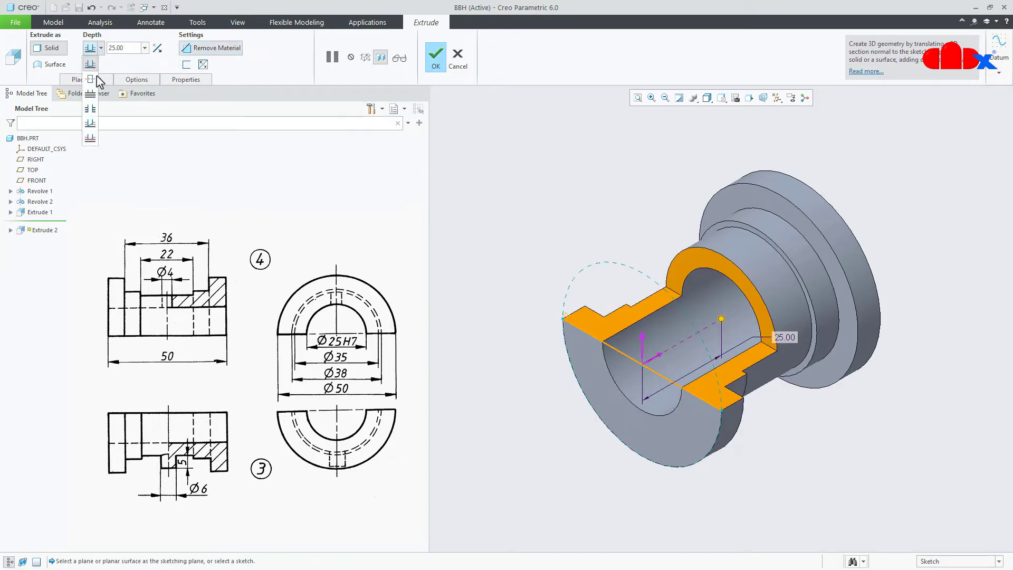
left_click(95, 105)
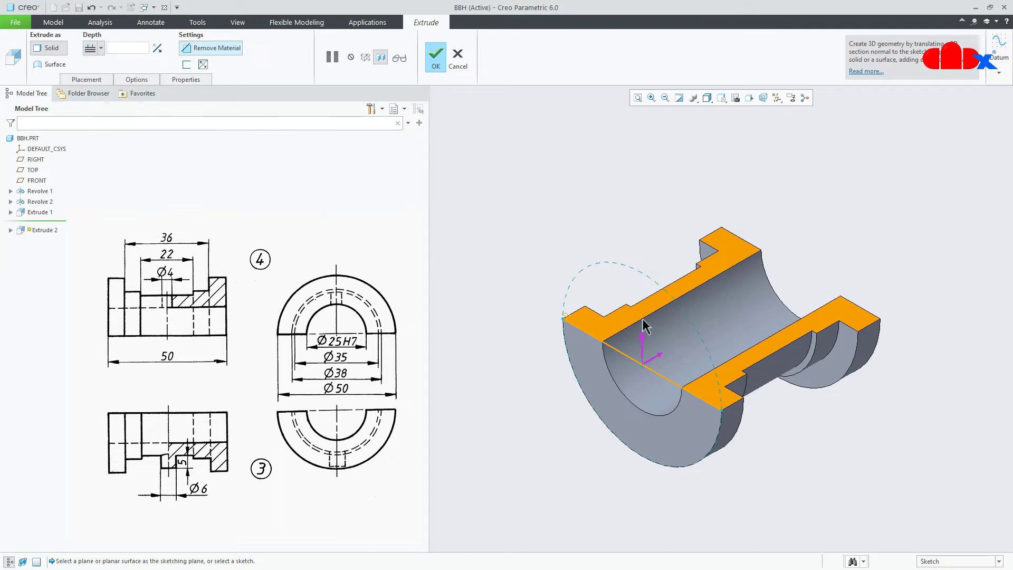
left_click(642, 337)
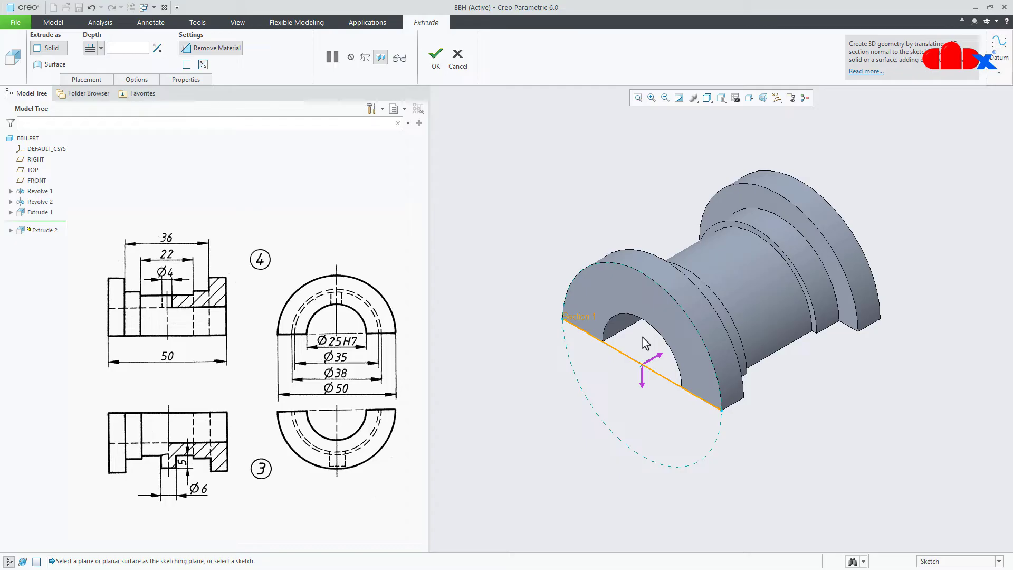
left_click(642, 381)
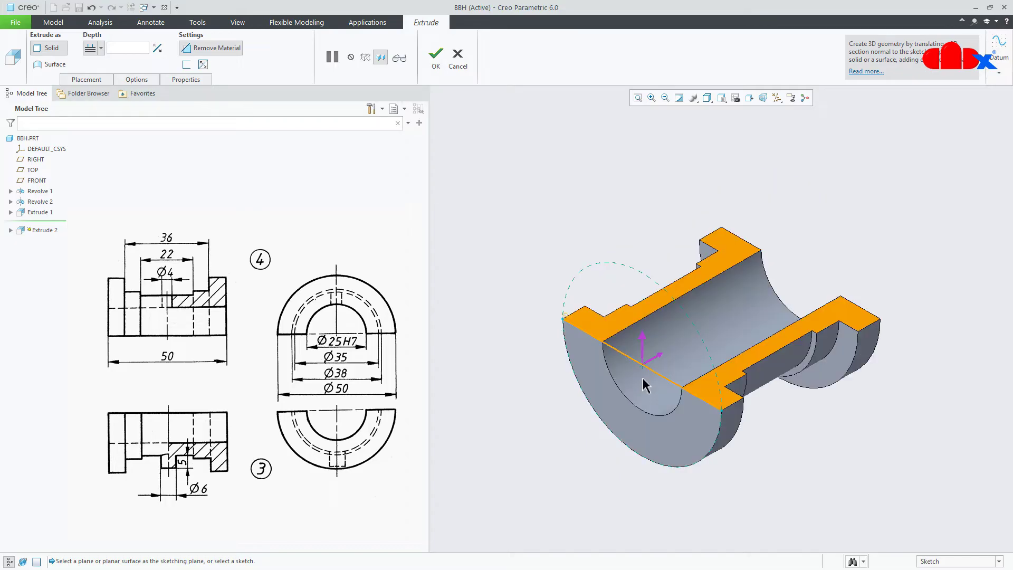
left_click(435, 54)
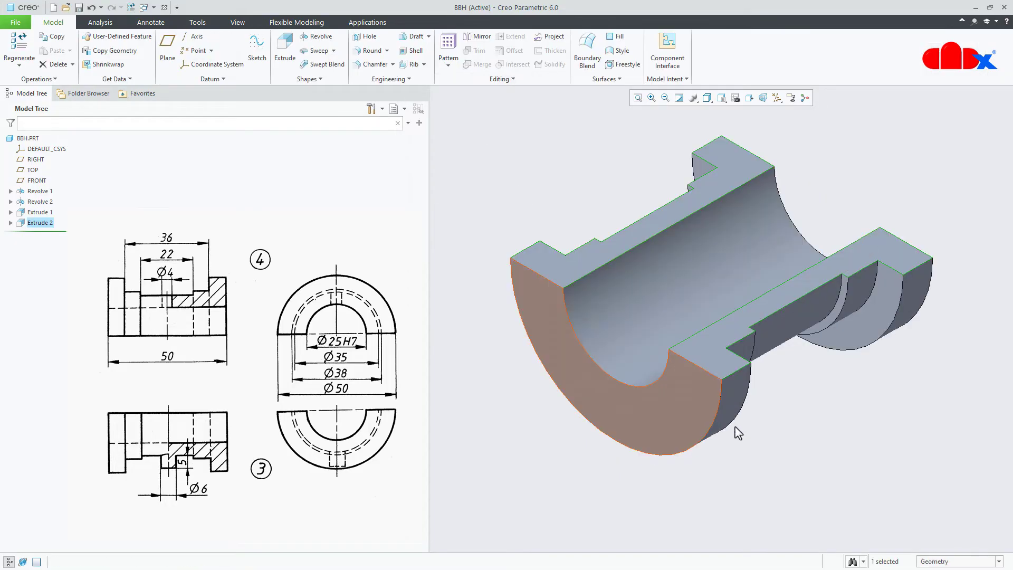
Step: Save the half bush part with the pin
mouse_move(789, 434)
middle_mouse_down()
mouse_move(776, 401)
mouse_move(768, 426)
middle_mouse_up()
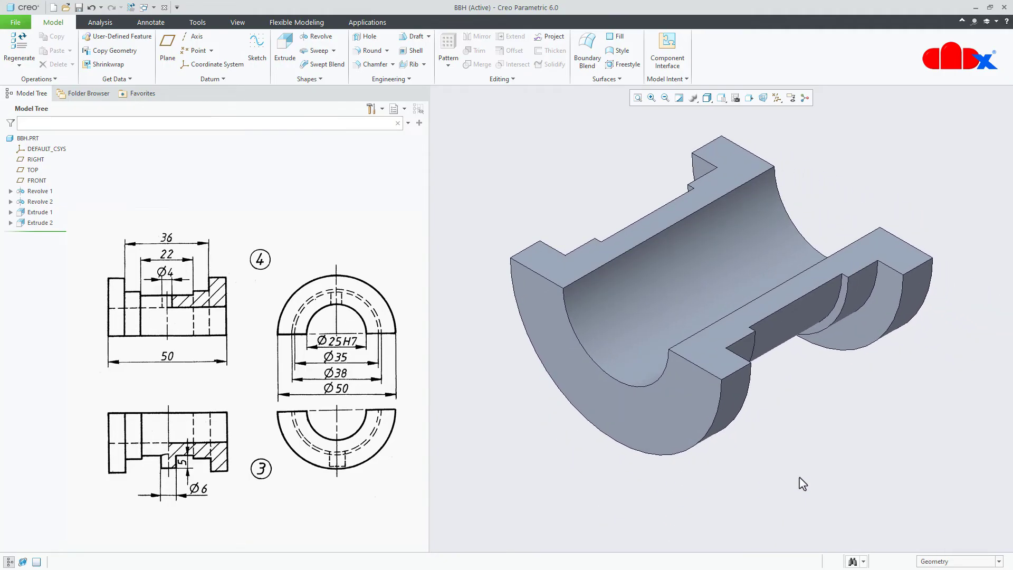
key("ctrl+s")
key("Return")
Step: Redefine the half cut, Extrude 2, by flipping its material side so the upper half of the bush is kept
left_click(22, 223)
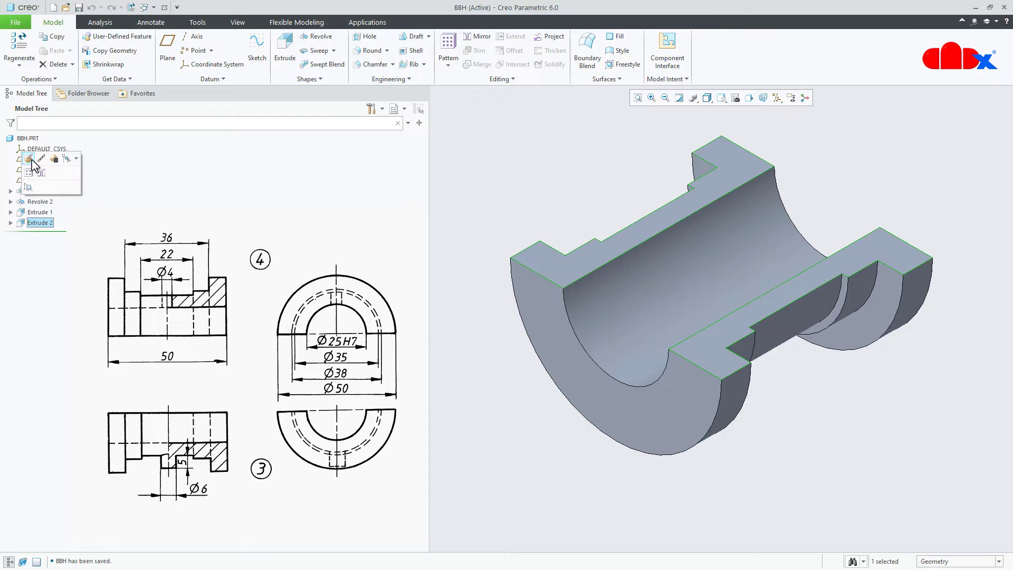
left_click(30, 159)
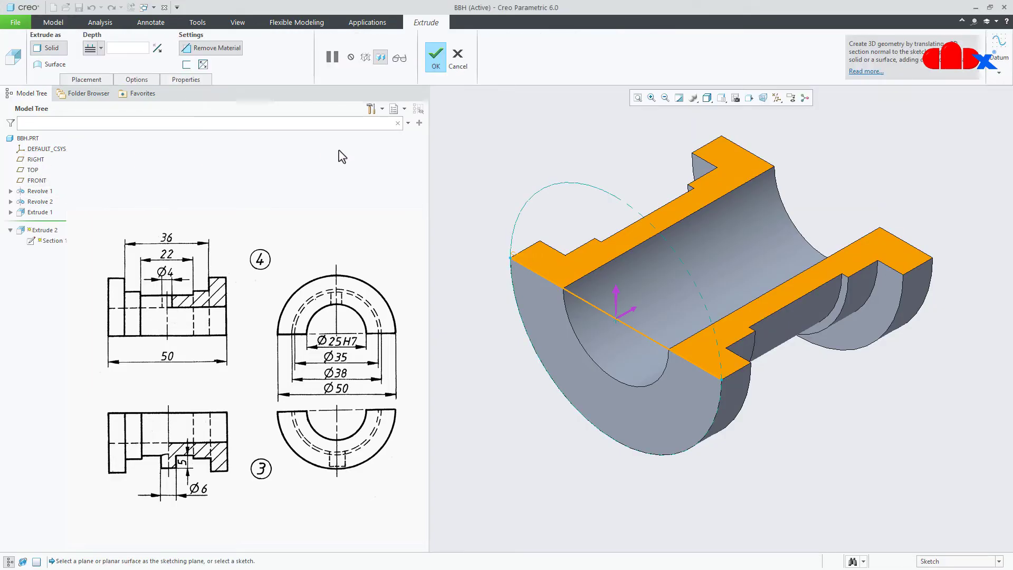
left_click(616, 286)
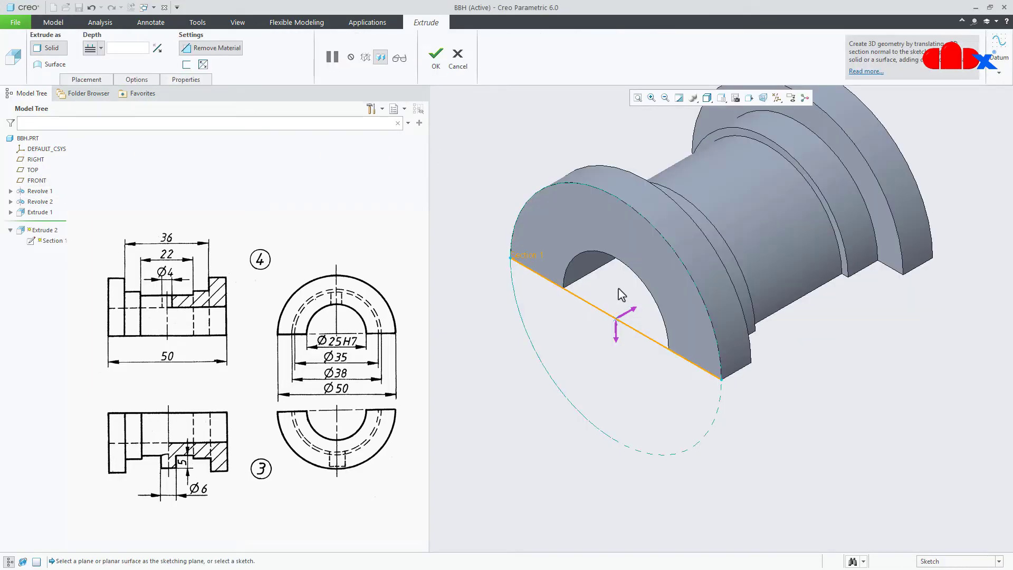
left_click(436, 55)
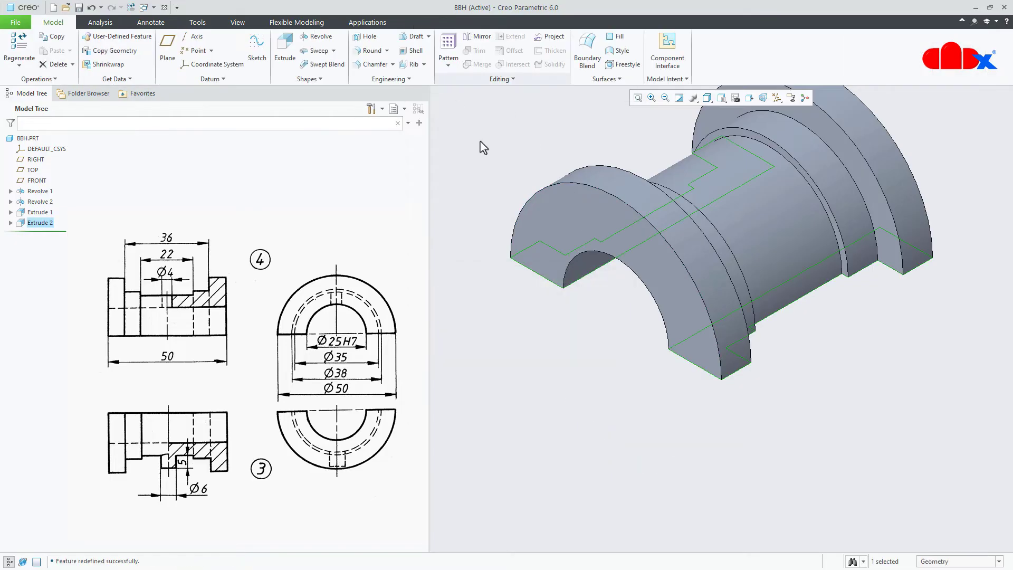
key("ctrl+d")
Step: Roll the model back to before the bore cut, examine the full bush with its pin, and restore all features
middle_click_drag(763, 391, 707, 376)
left_click_drag(41, 232, 37, 210)
middle_click_drag(580, 293, 558, 285)
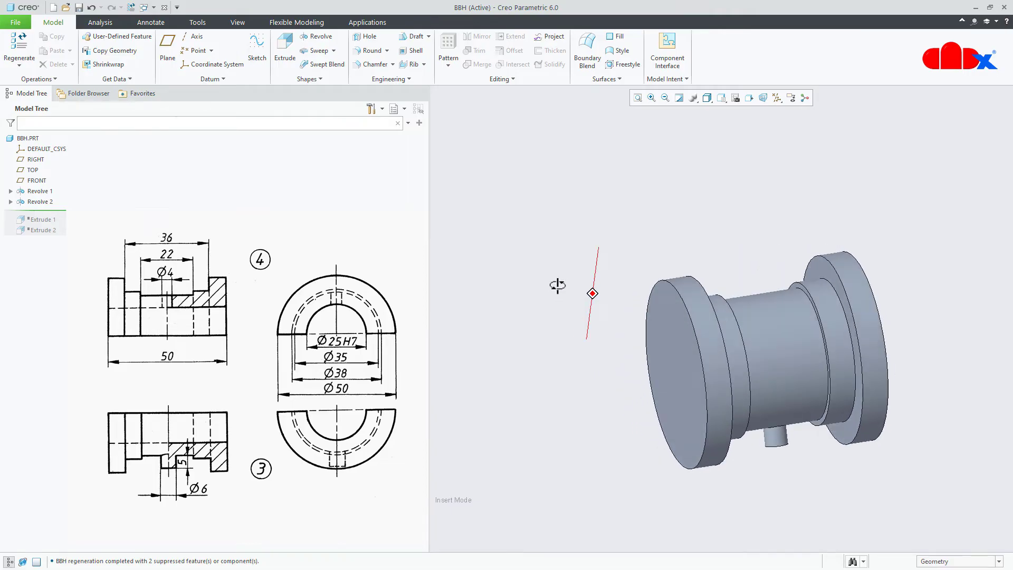
left_click_drag(35, 224, 36, 235)
Step: Delete the pin feature, Revolve 2, from the upper half bush
left_click(32, 203)
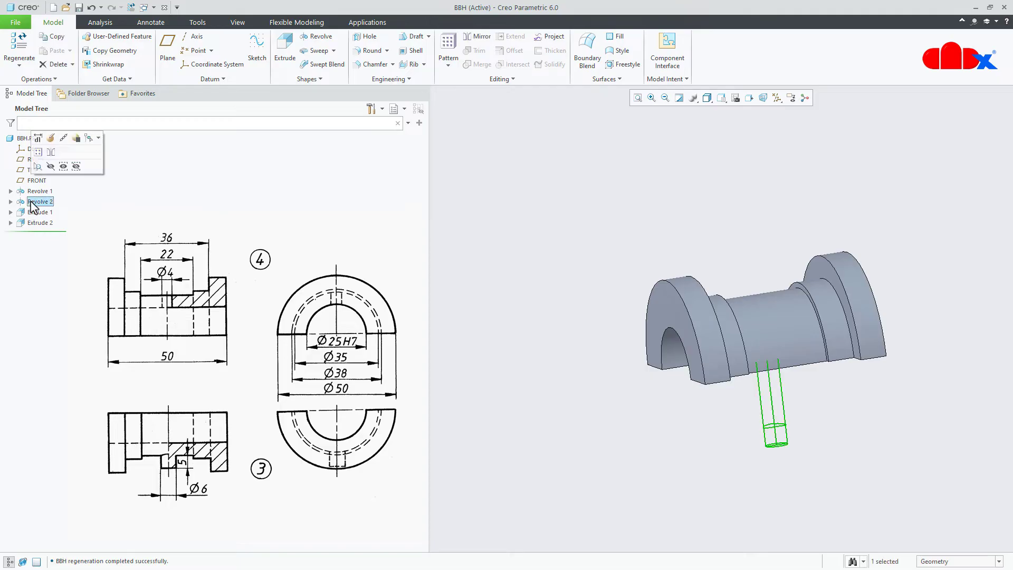
right_click(33, 203)
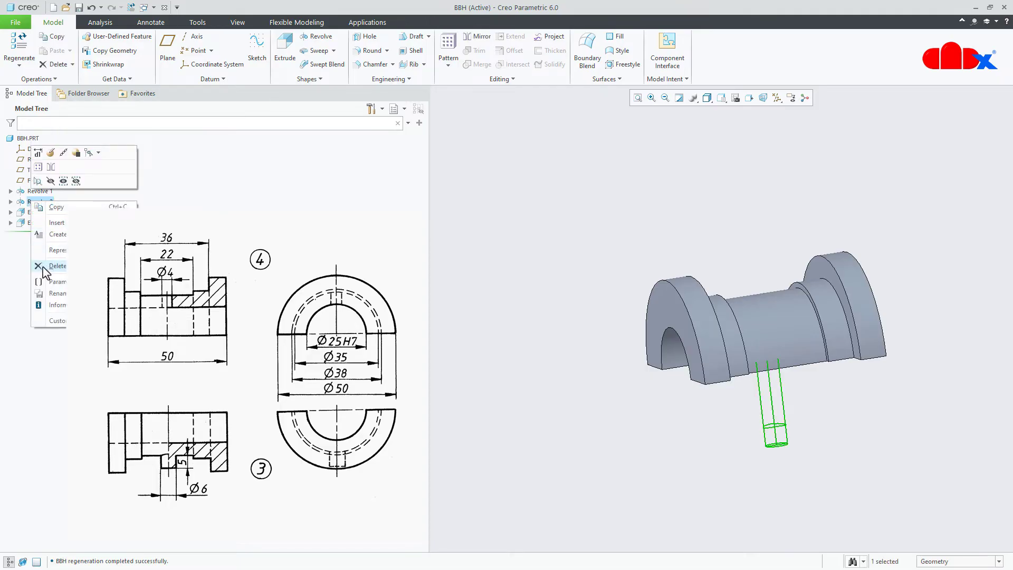
left_click(44, 266)
left_click(474, 304)
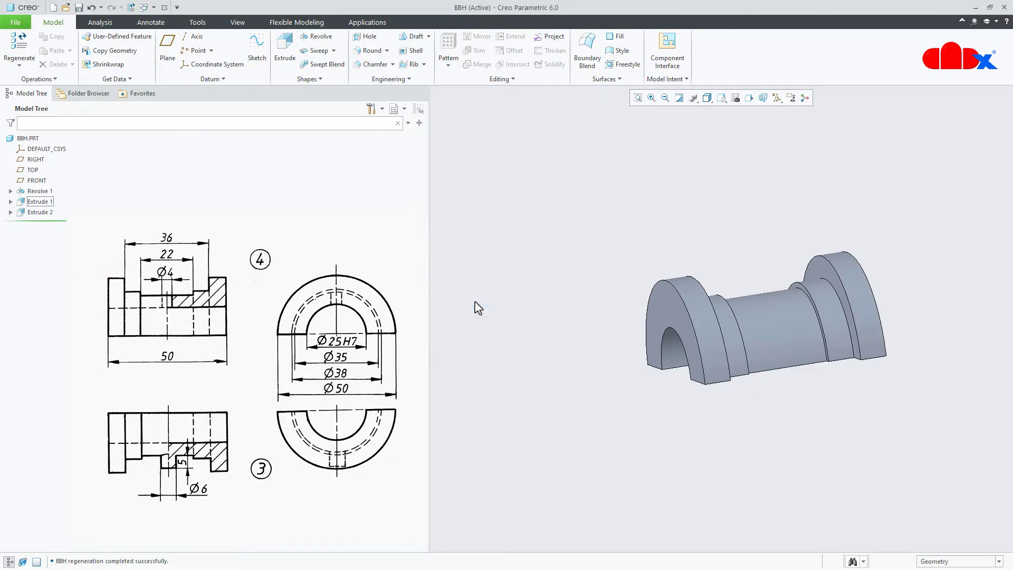
key("ctrl+d")
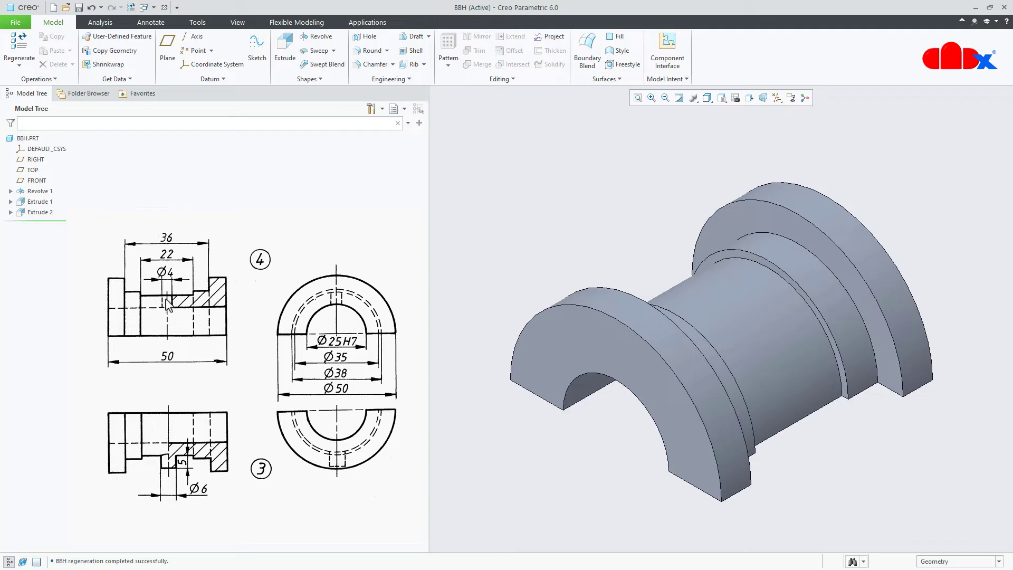
Step: Start an extrude sketch on the TOP plane with all datum display types turned on, and orient the sketch parallel to the screen
left_click(286, 56)
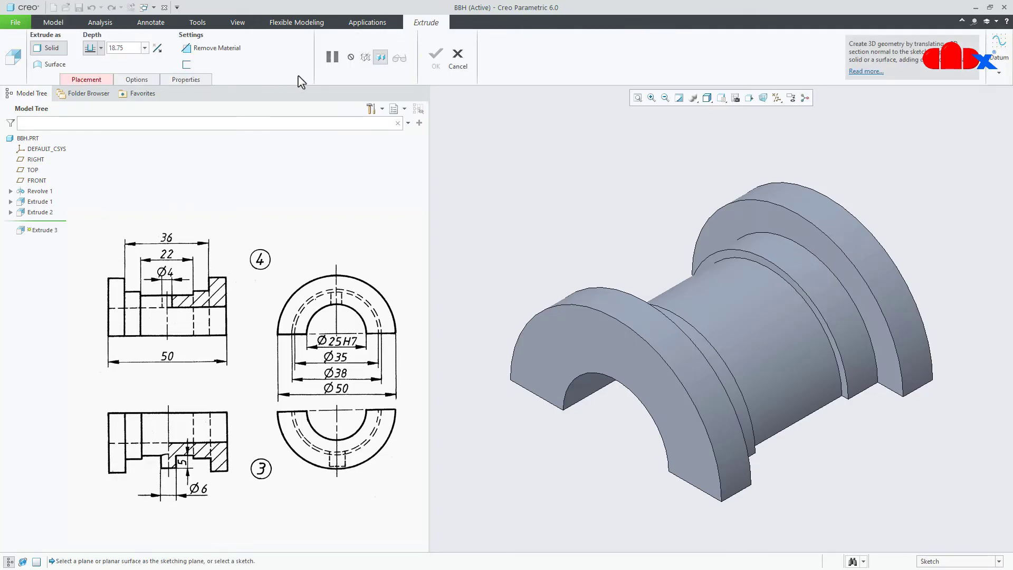
left_click(777, 98)
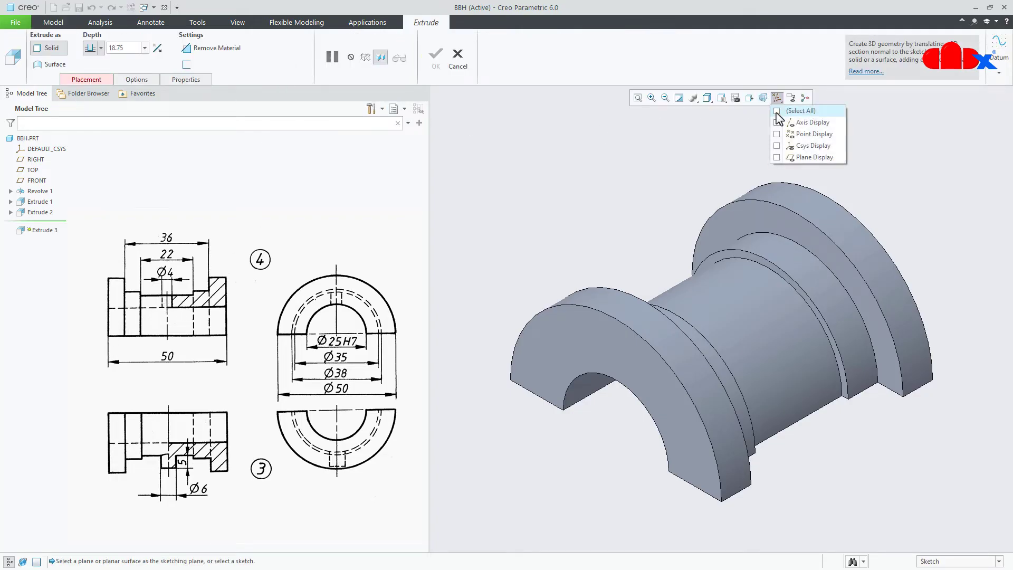
left_click(781, 111)
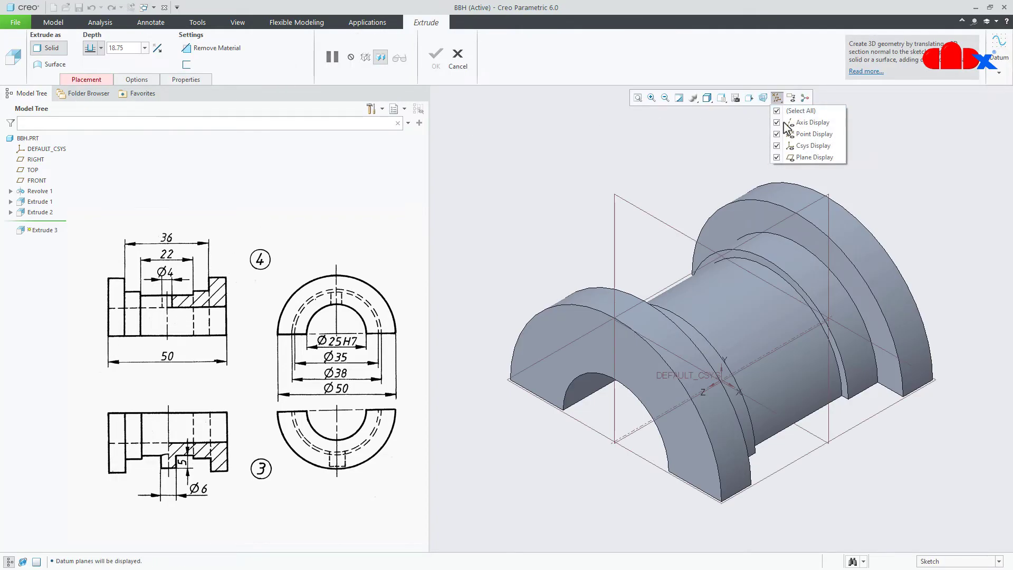
left_click(866, 423)
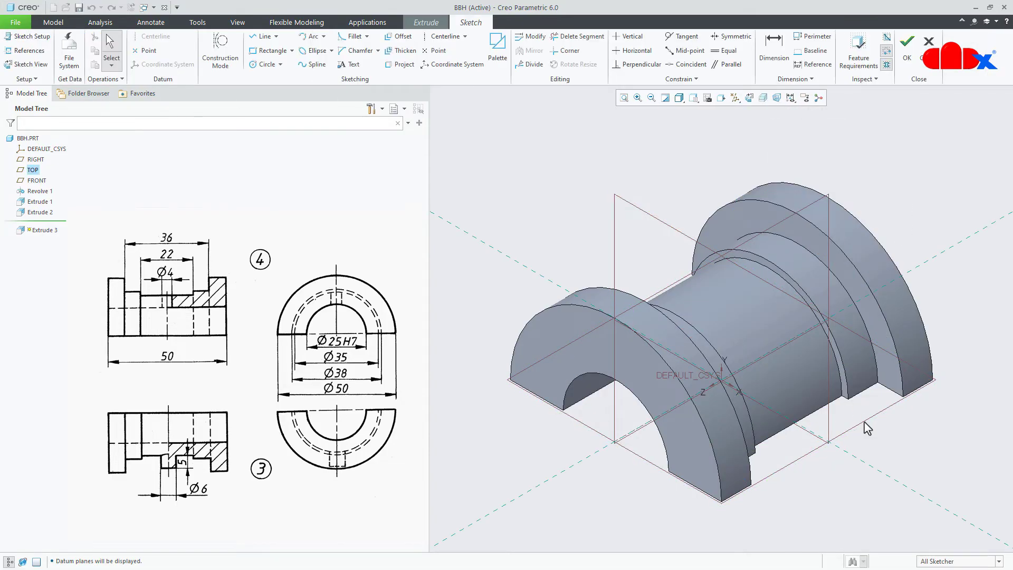
left_click(749, 98)
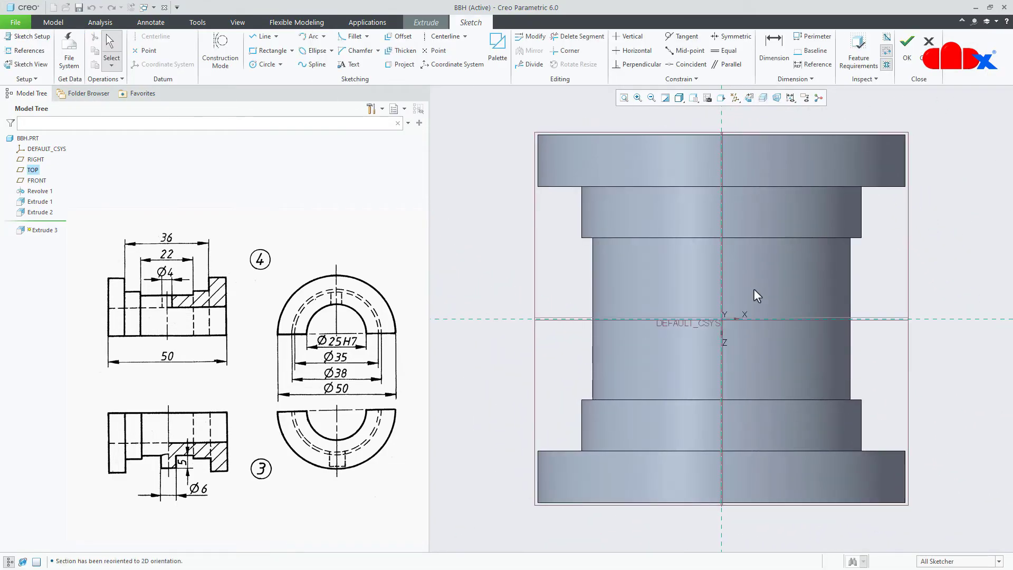
Step: Draw a circle centred on the sketch origin and set its diameter to 4 mm
right_click(754, 290)
left_click(808, 308)
left_click(721, 319)
left_click(738, 338)
middle_click(783, 353)
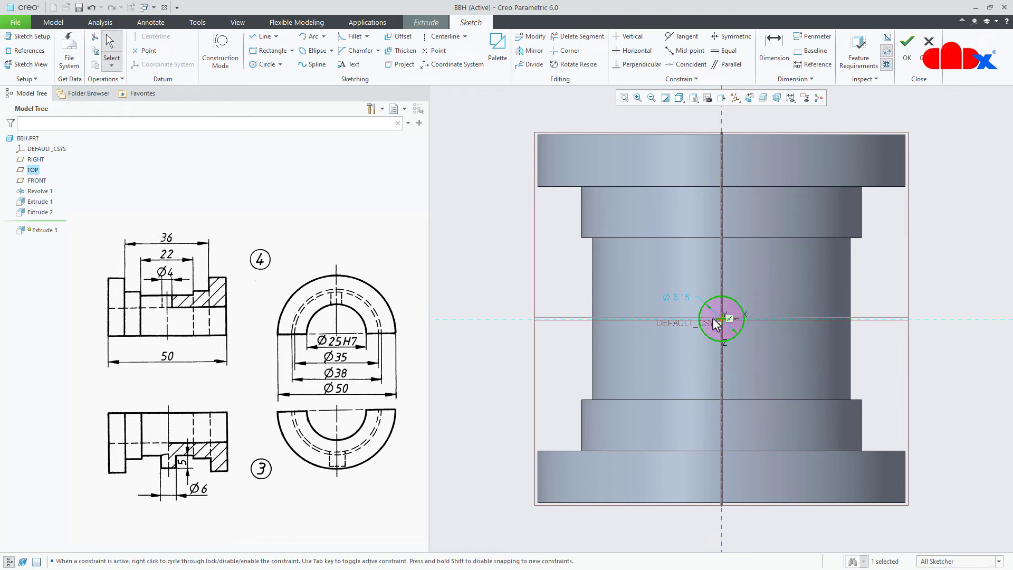
double_click(677, 297)
type("4")
key("Return")
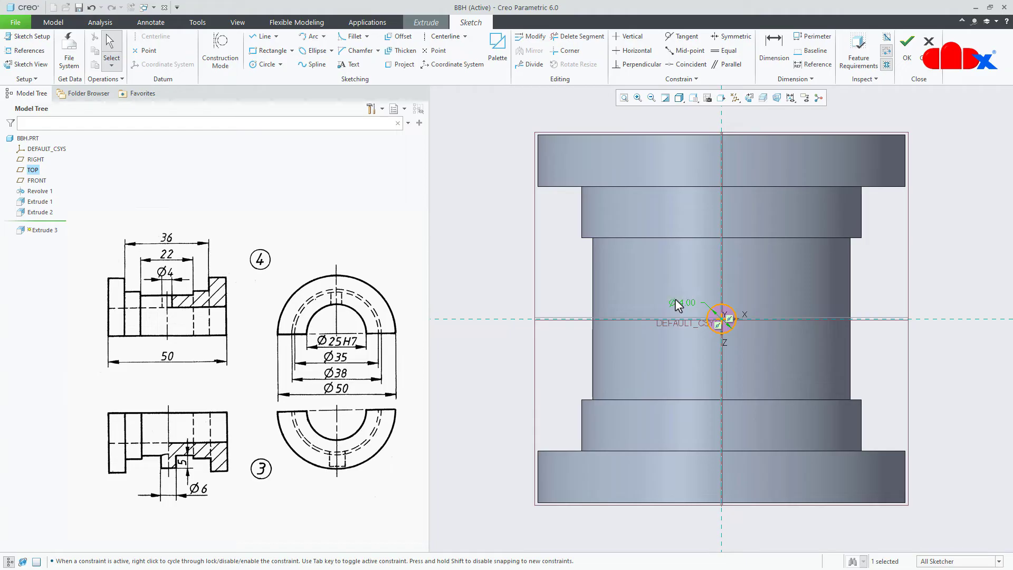
Step: Finish the circle sketch and extrude it as a material-removing cut all the way through the bush's upper wall
left_click(907, 47)
mouse_move(891, 295)
middle_mouse_down()
mouse_move(871, 215)
mouse_move(810, 224)
middle_mouse_up()
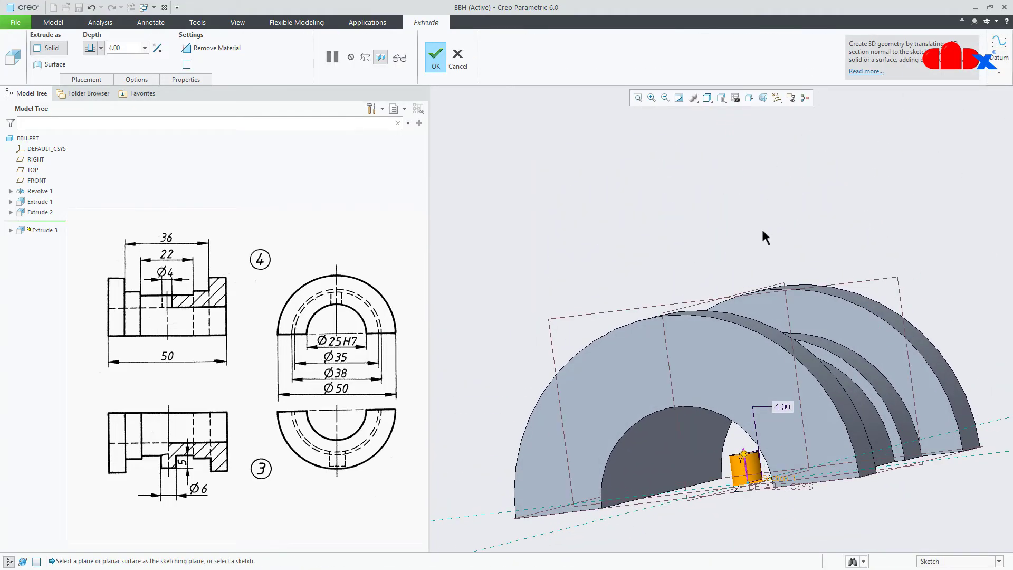
left_click(223, 51)
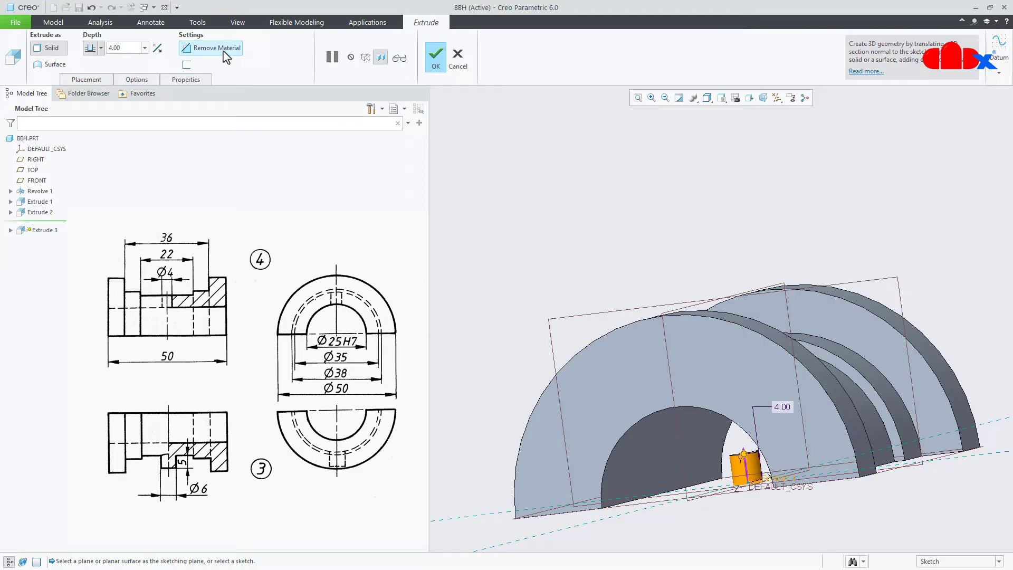
left_click(101, 48)
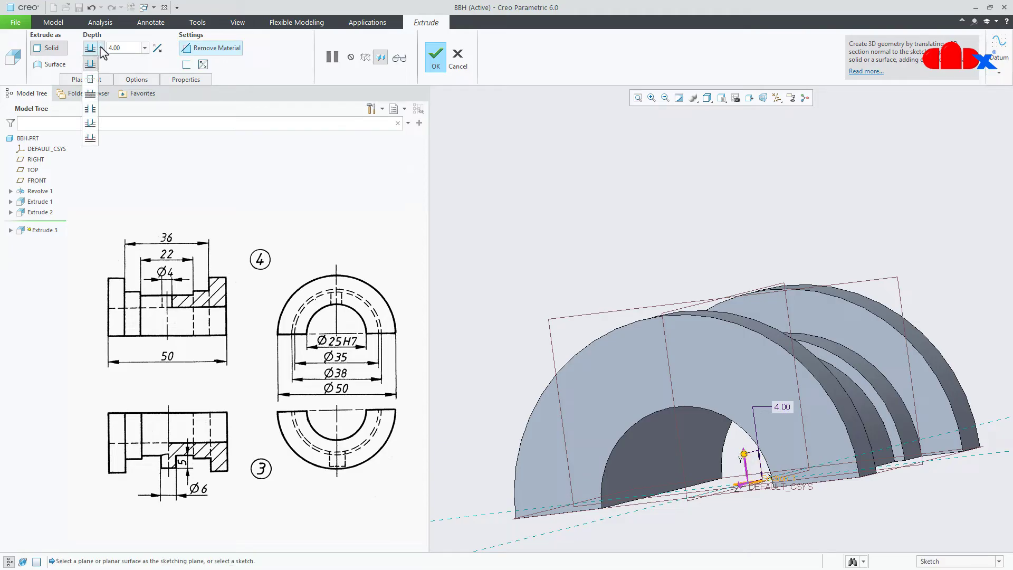
left_click(90, 94)
middle_click_drag(645, 294, 644, 351)
left_click(436, 55)
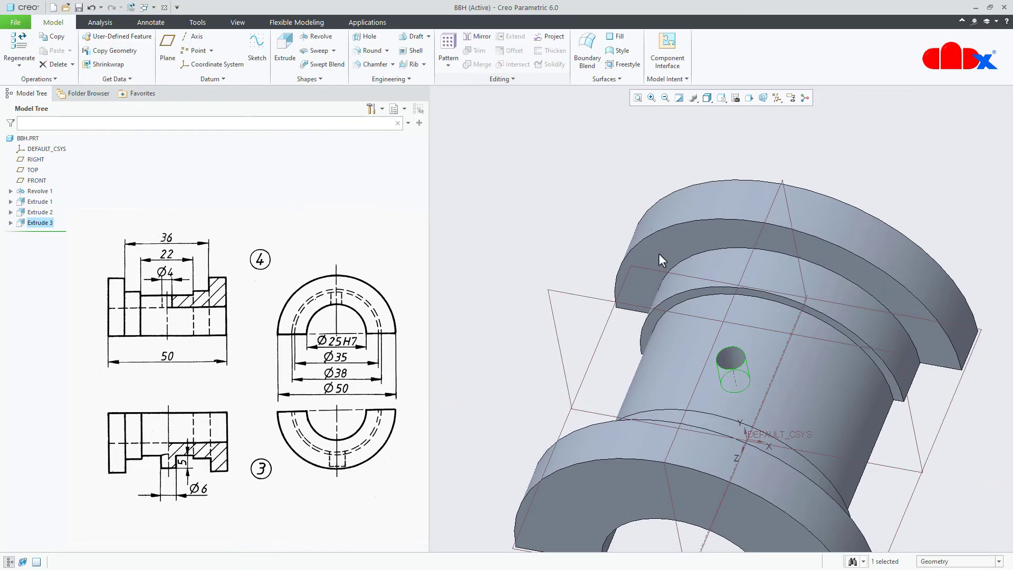
Step: Hide the datum display and return the model to its default orientation
left_click(933, 488)
key("d")
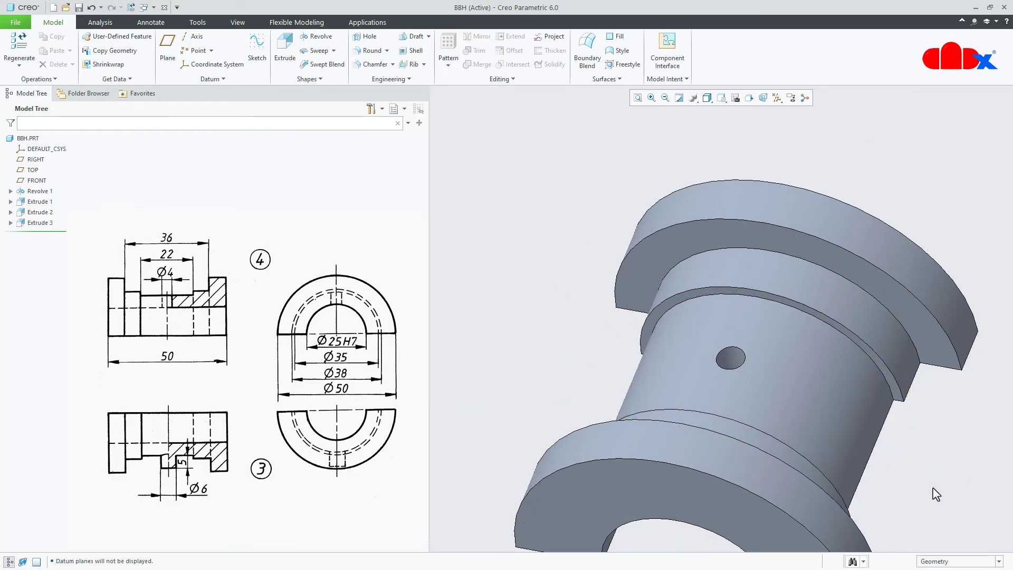
key("ctrl+d")
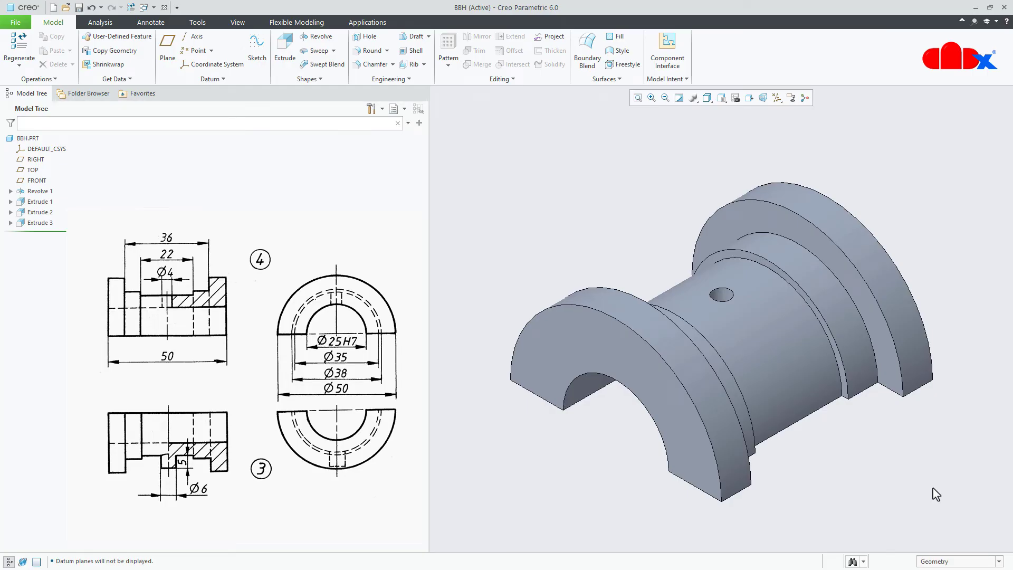
Step: Save a copy of the modified part as bth in the plummer block folder
left_click(16, 22)
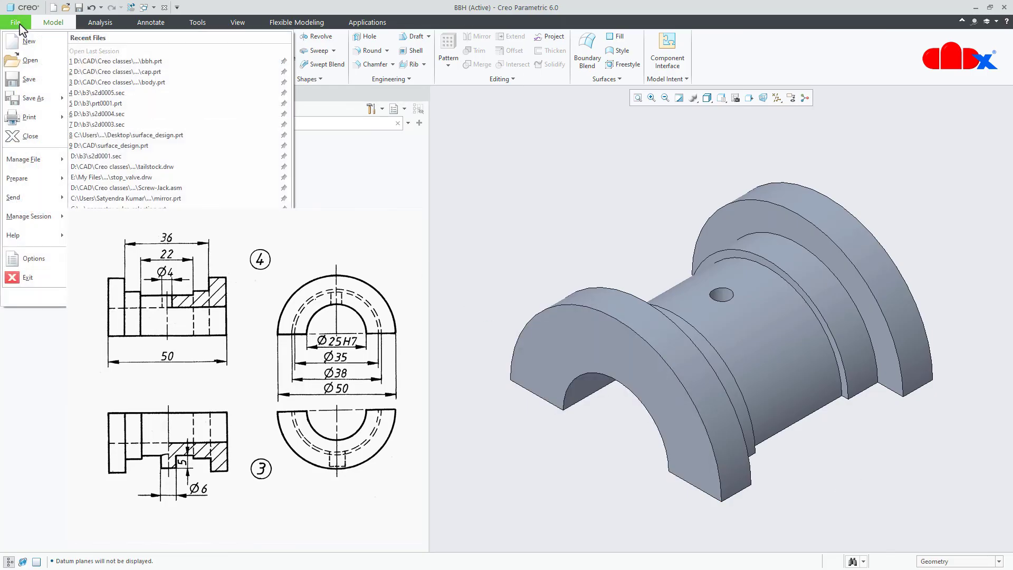
mouse_move(25, 104)
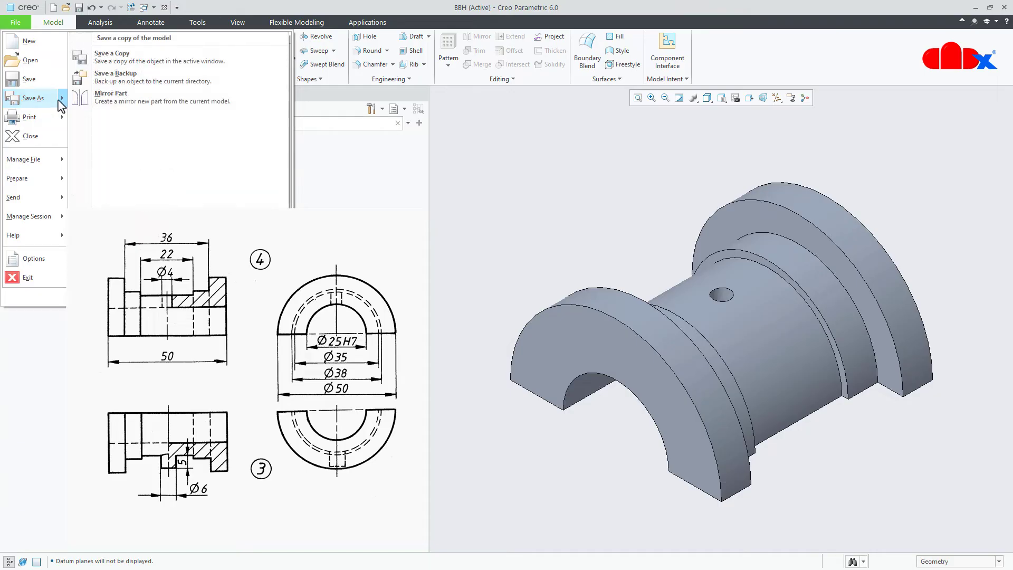
left_click(112, 57)
left_click_drag(423, 151, 626, 154)
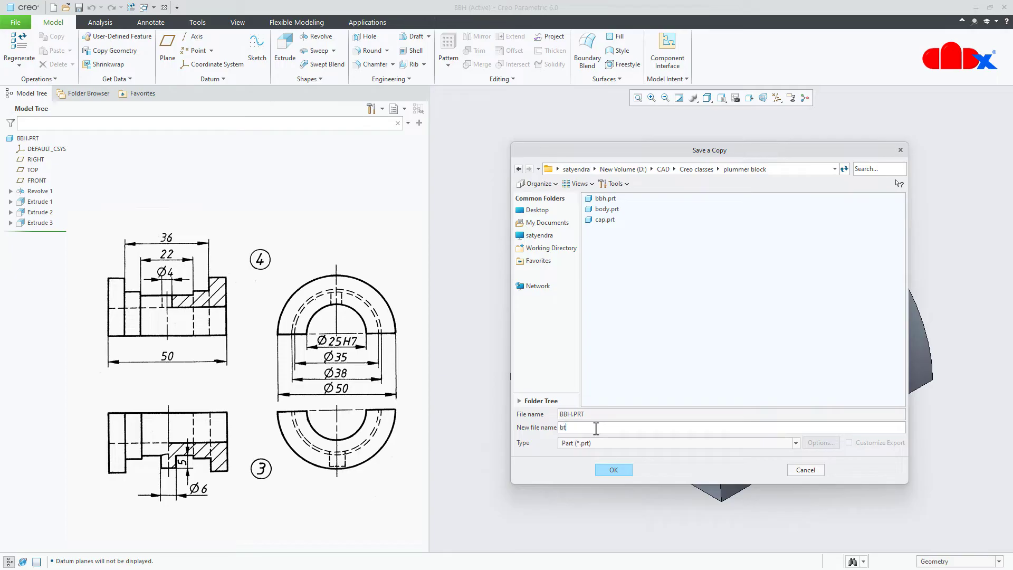
left_click(614, 470)
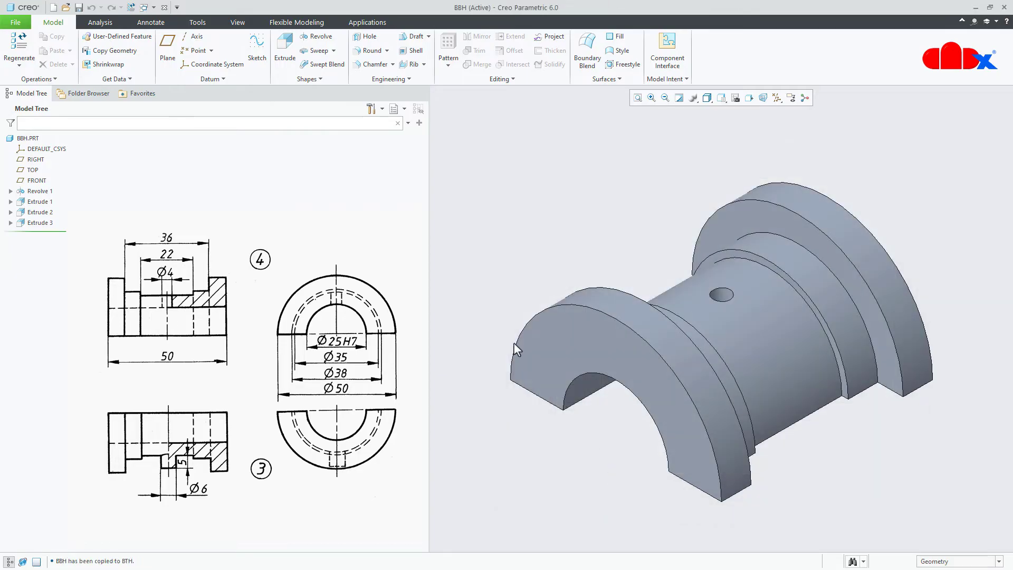
Step: Close the part window without saving and erase the undisplayed BBH.PRT from the session
left_click(165, 7)
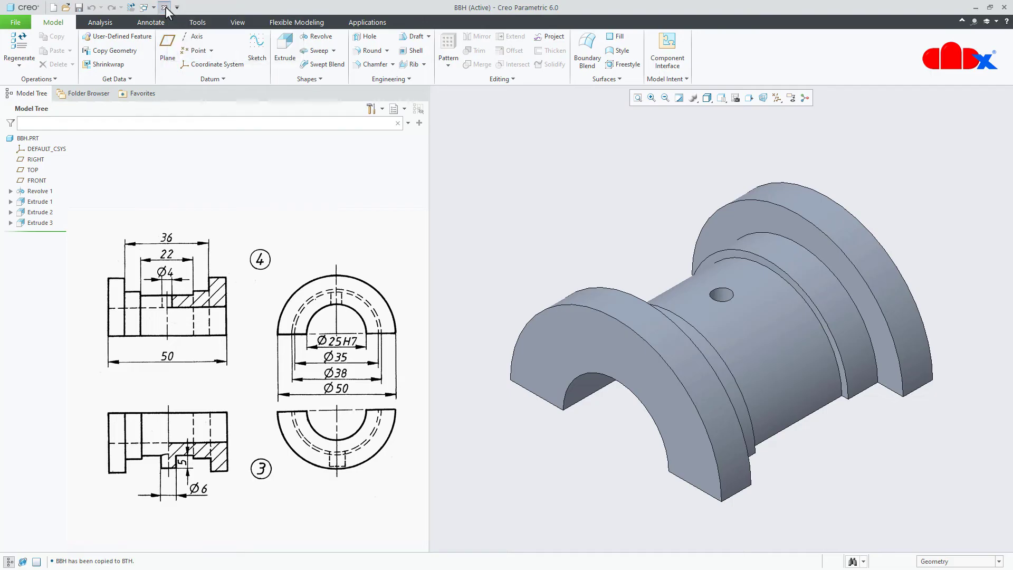
left_click(137, 49)
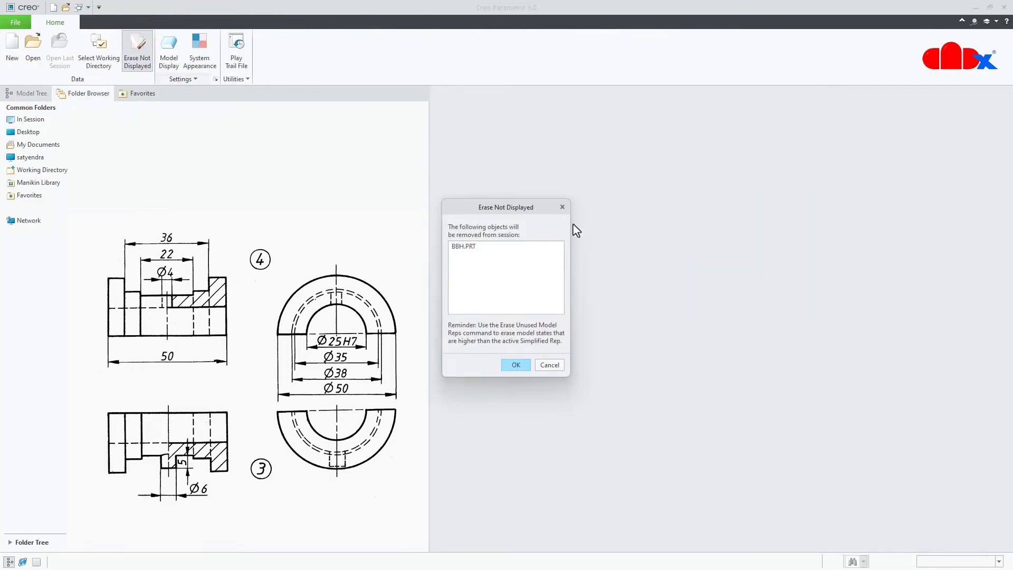
key("Return")
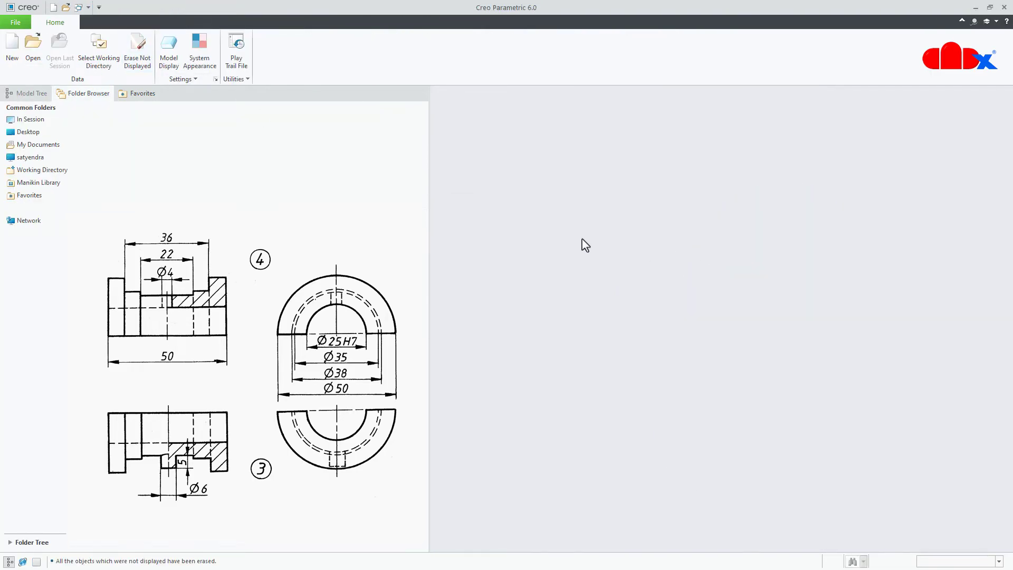
Step: Open bbh.prt from the plummer block folder and inspect its lower half bush and pin
left_click(36, 57)
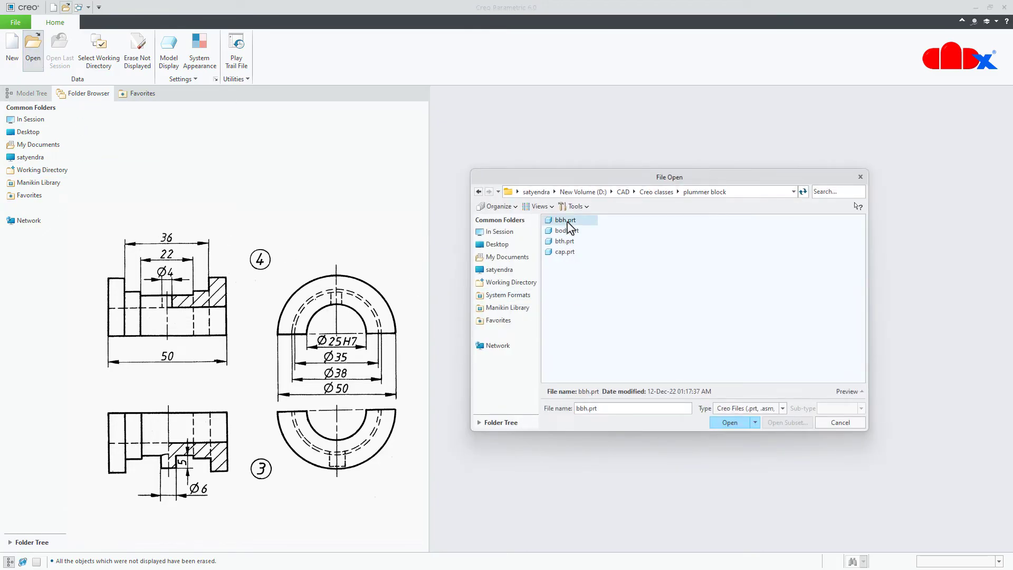
double_click(565, 221)
middle_click_drag(774, 360, 755, 334)
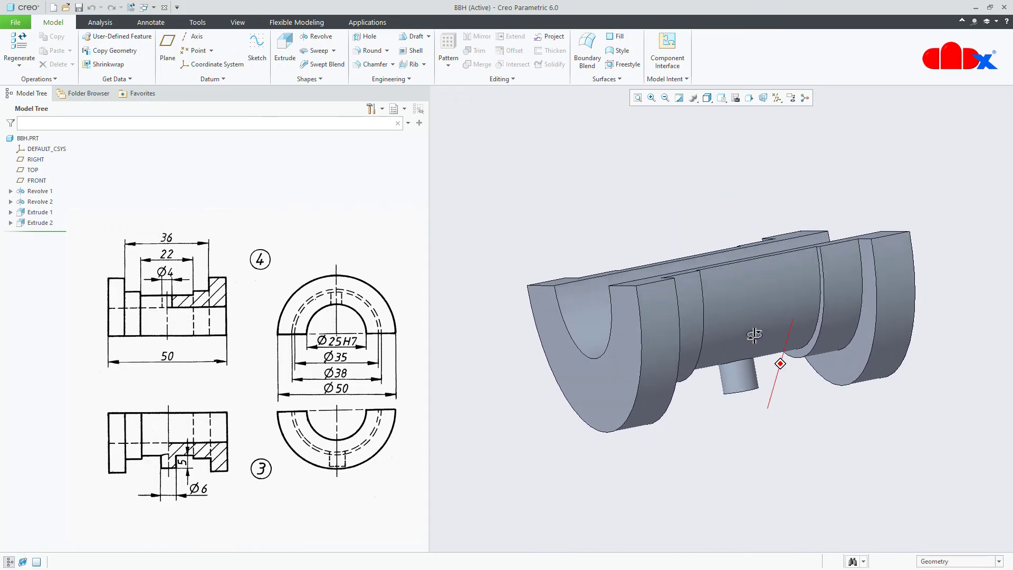
key("ctrl+d")
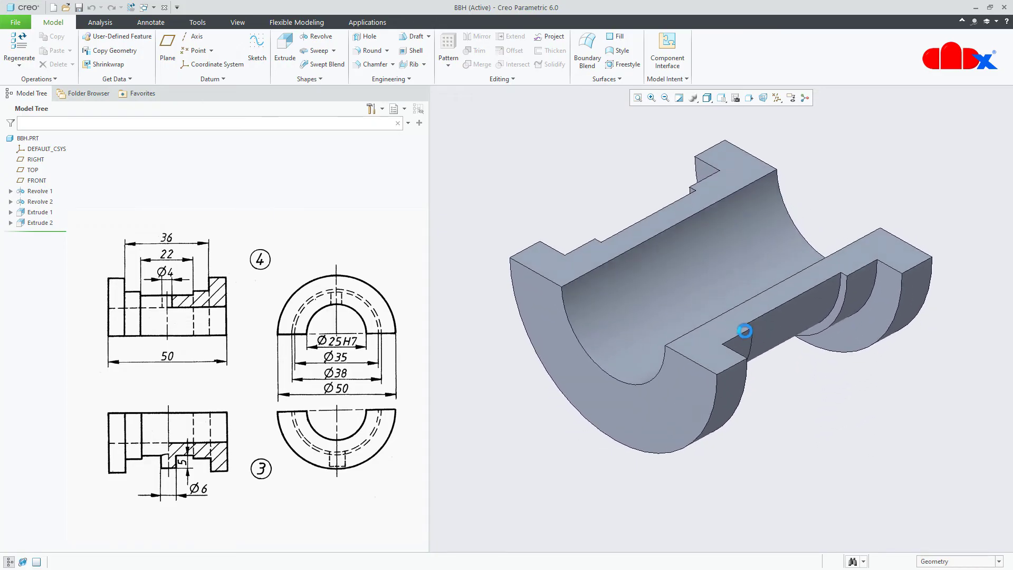
Step: Open bth.prt from the plummer block folder
left_click(66, 7)
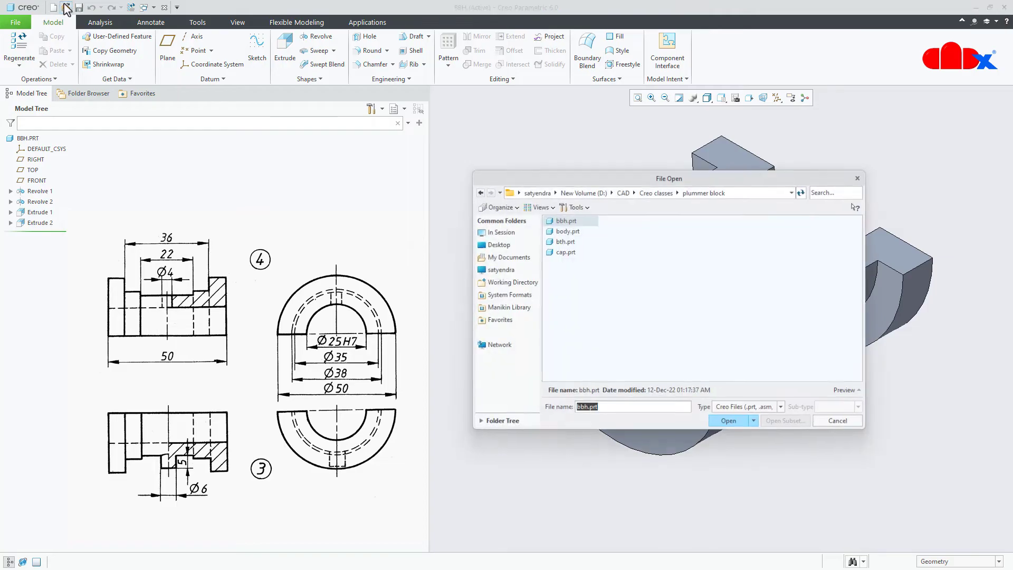
left_click(565, 244)
double_click(564, 244)
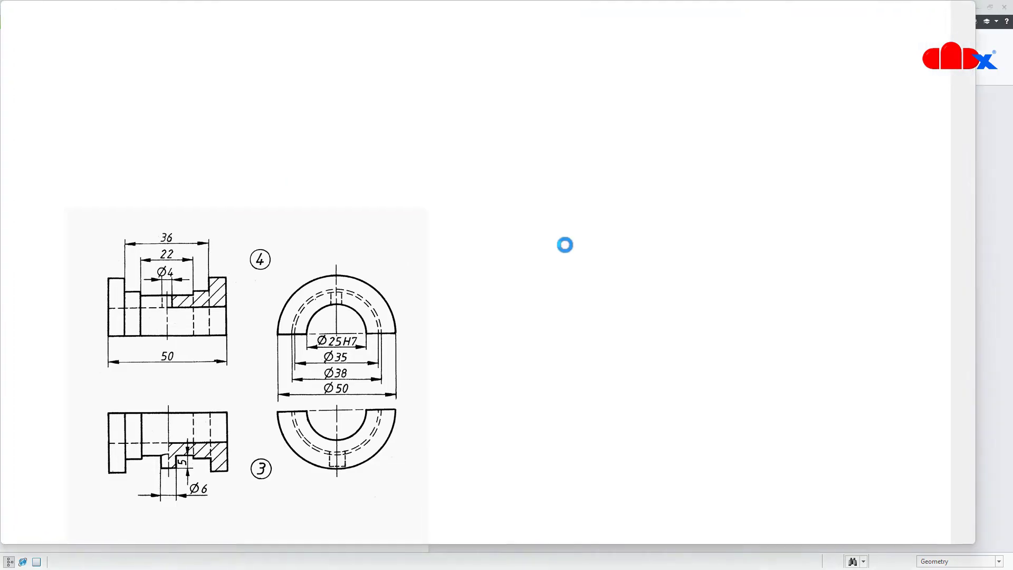
Step: Inspect the upper half bush bth, close both bush part windows, and erase the undisplayed parts from the session
middle_click_drag(758, 361, 780, 294)
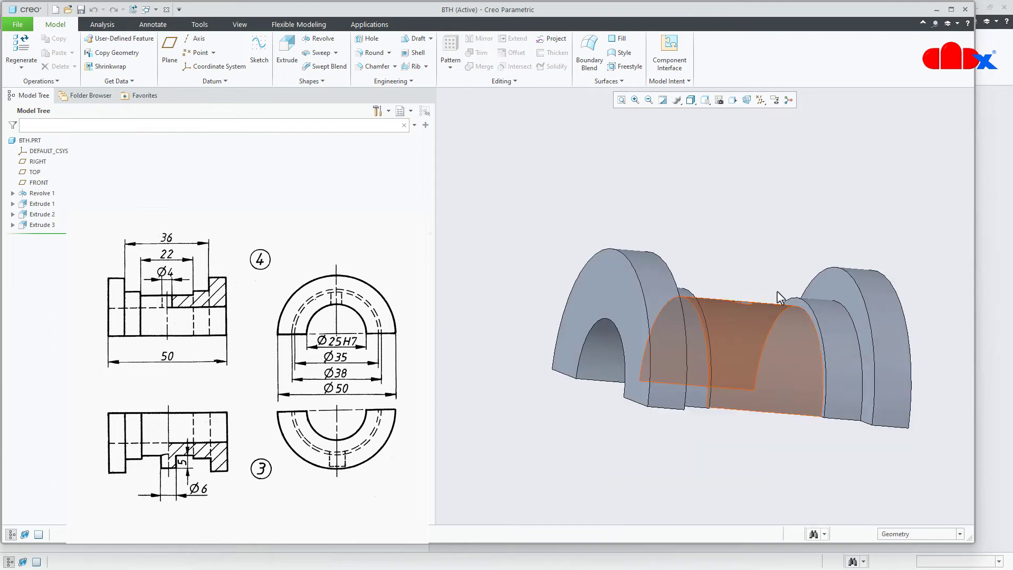
left_click(965, 10)
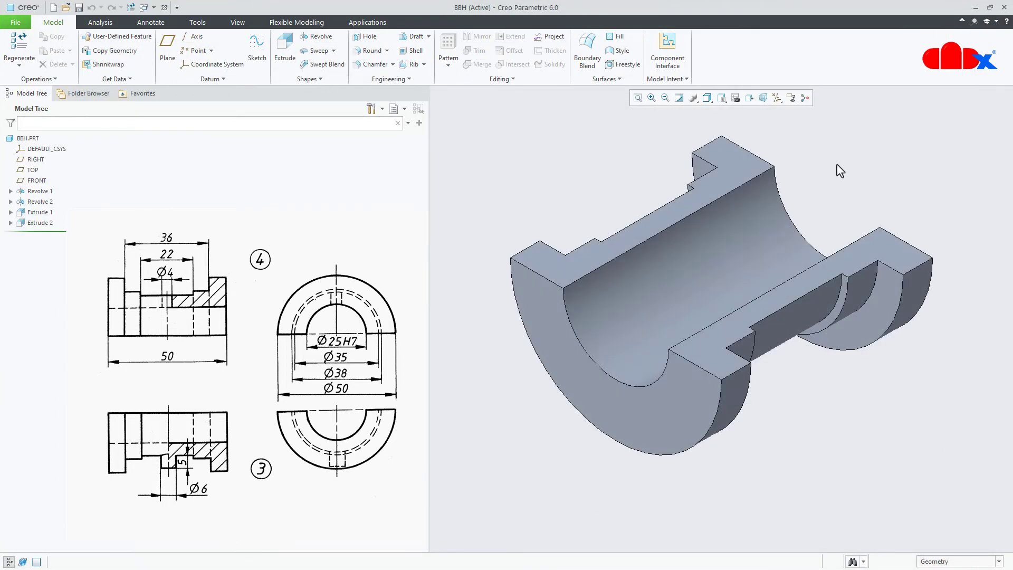
left_click(164, 8)
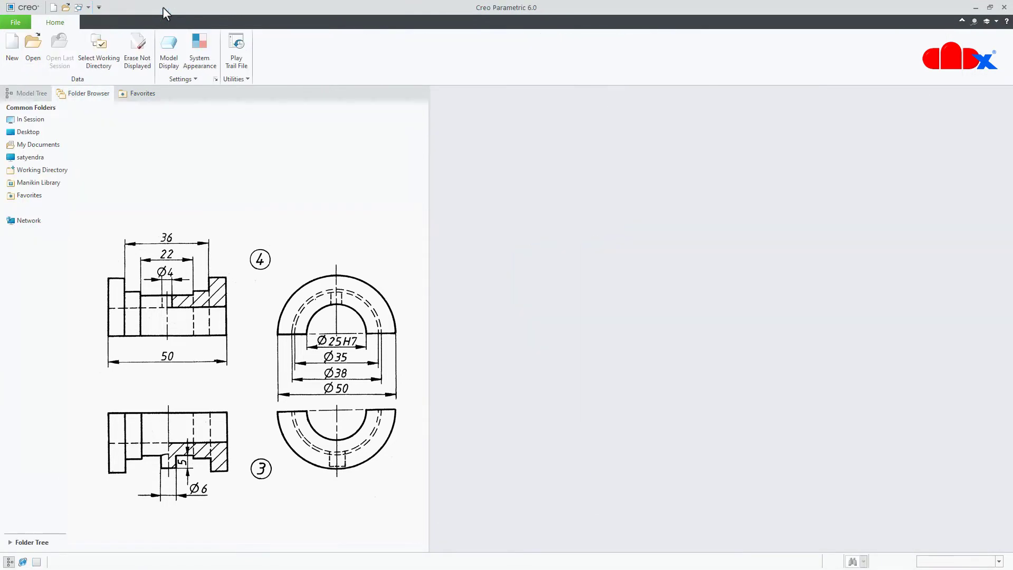
left_click(148, 54)
key("Return")
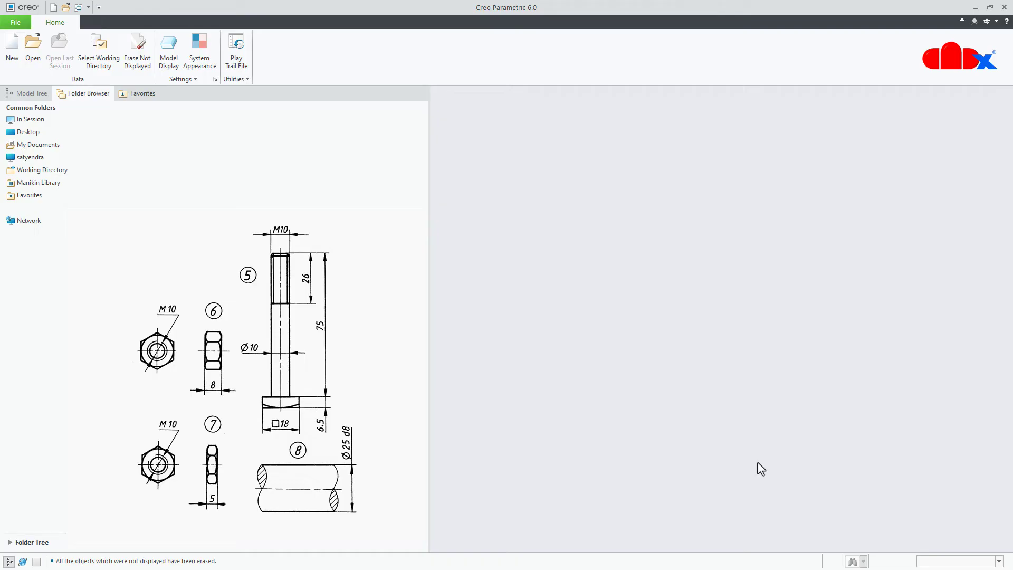
Step: Create a solid part named bolt from the solid_part_mmks template and display its datum planes
left_click(12, 50)
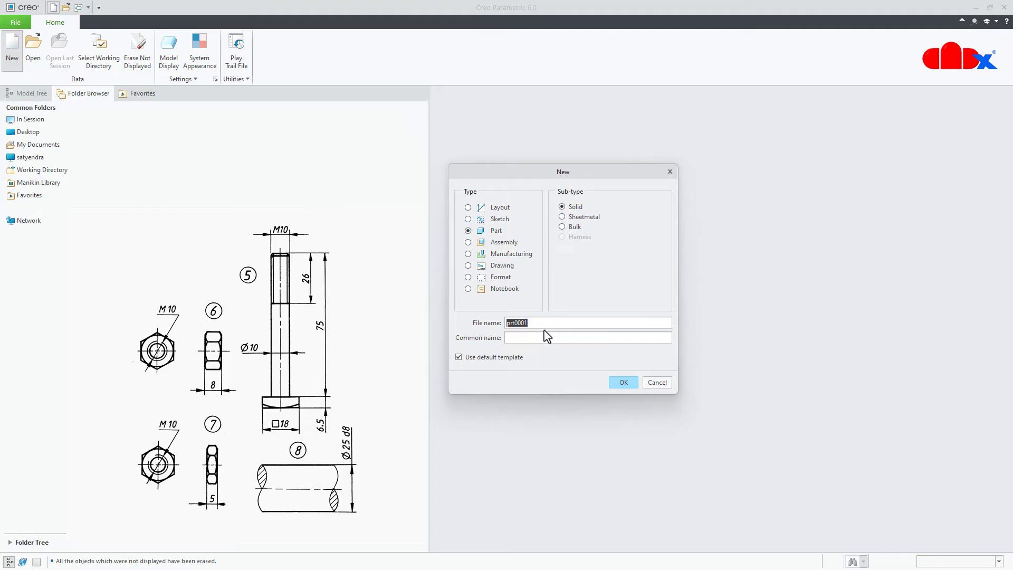
type("bolt")
left_click(624, 383)
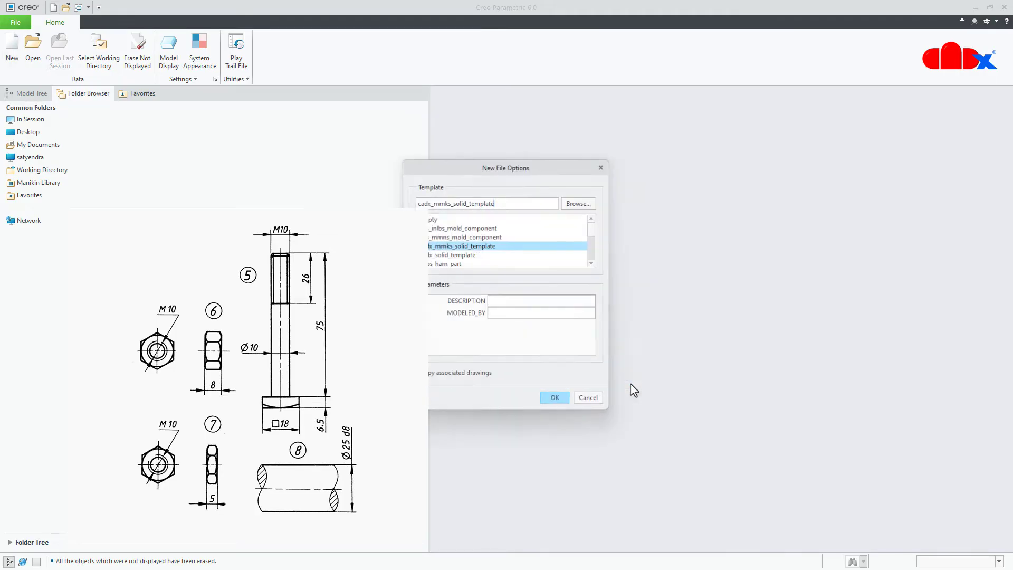
scroll(595, 256, "down", 4)
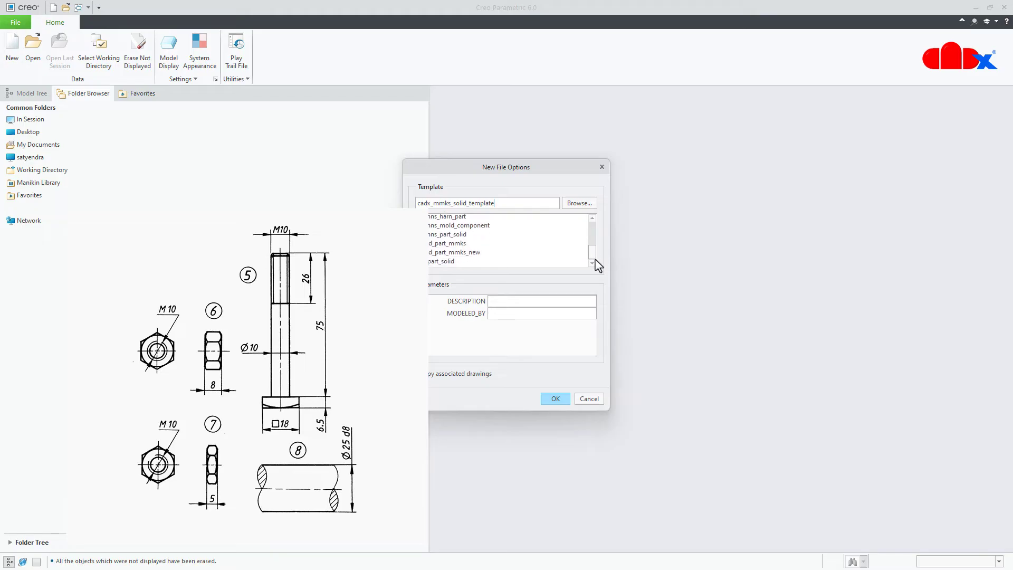
double_click(452, 244)
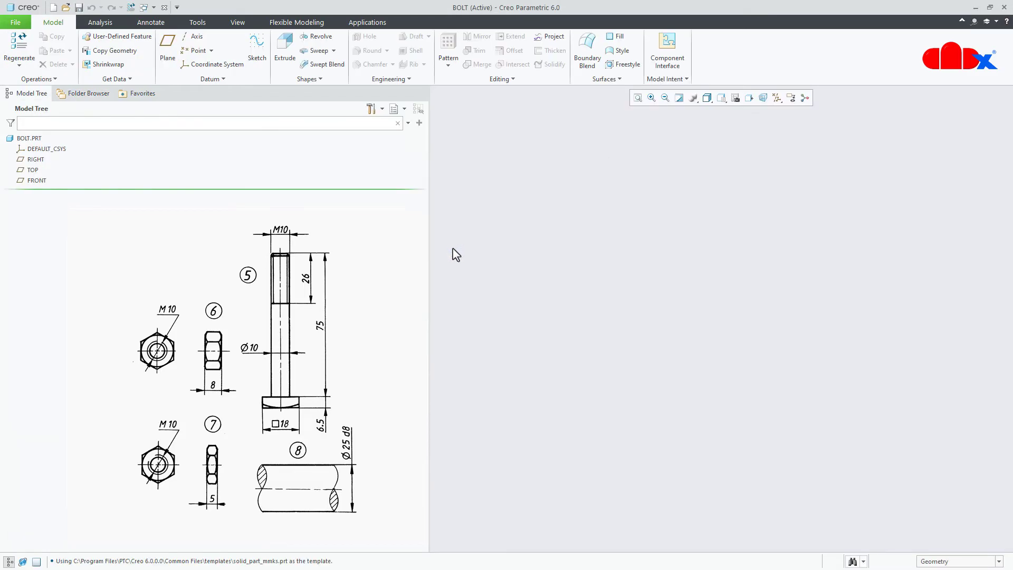
left_click(776, 98)
left_click(777, 111)
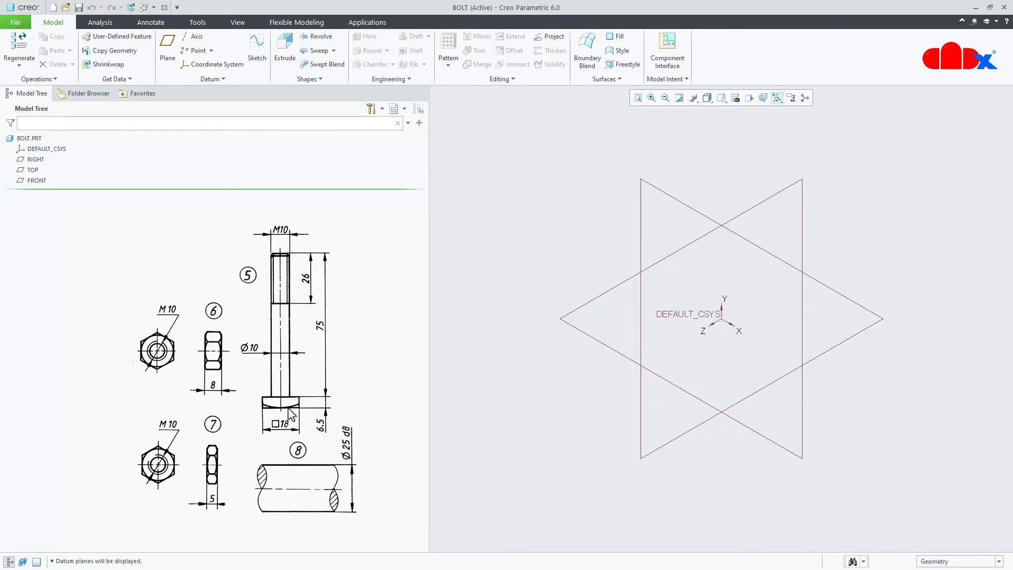
Step: Start an Extrude section sketch on the TOP plane and orient the view parallel to the sketch plane
left_click(284, 50)
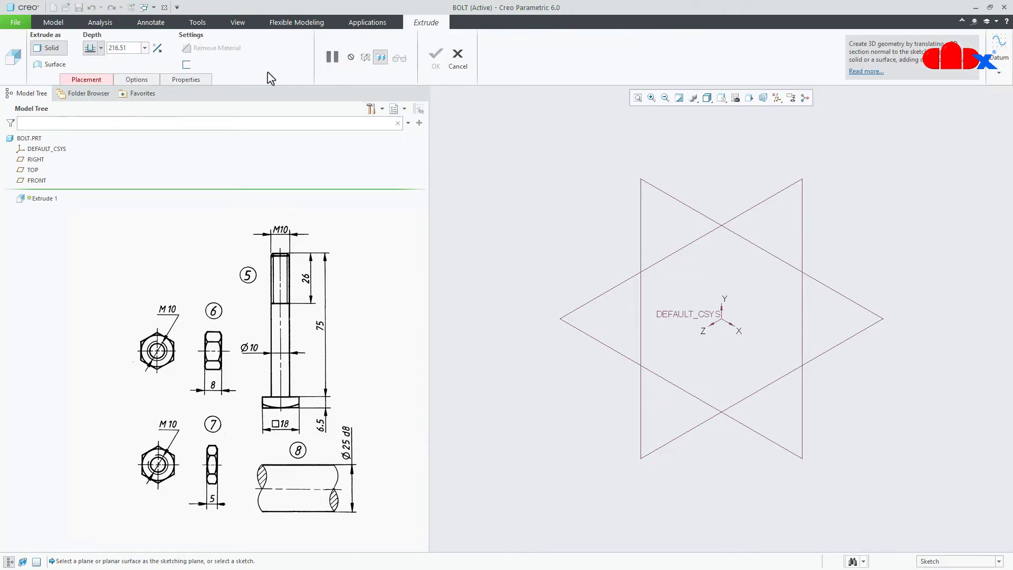
left_click(32, 170)
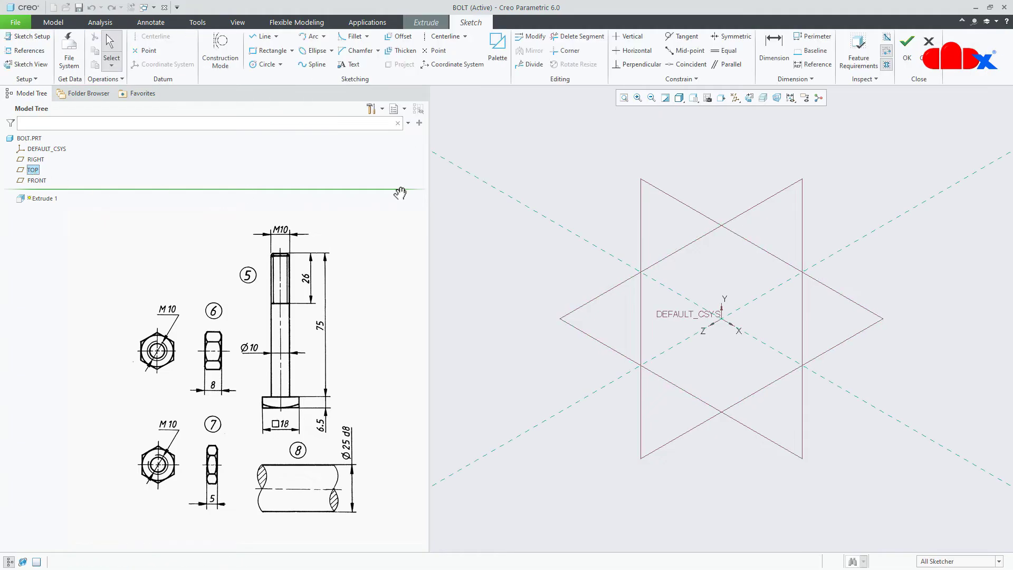
left_click(750, 99)
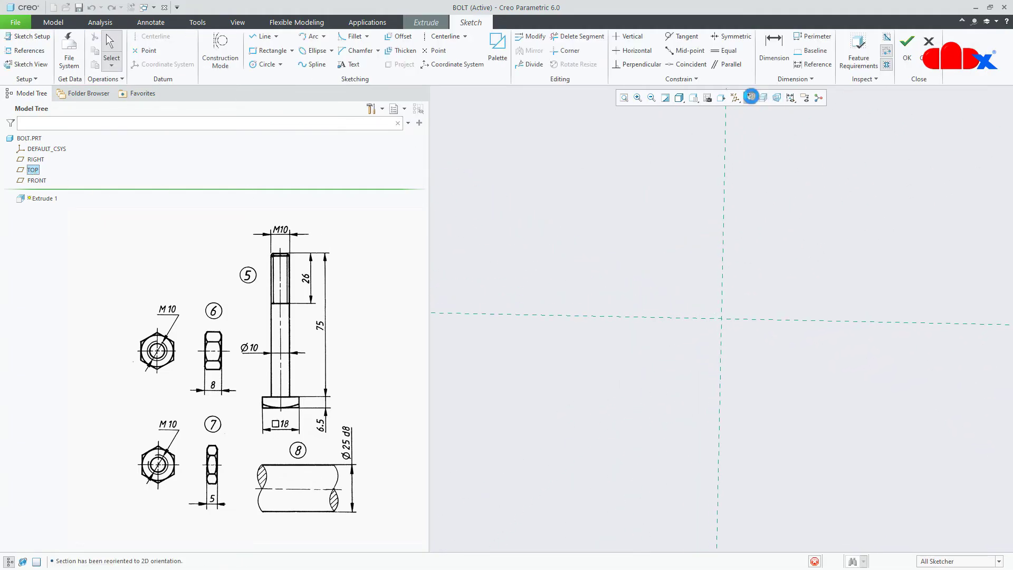
Step: Hide all datum features and sketch a centre square about 90 mm wide at the origin of the TOP-plane sketch
left_click(736, 100)
left_click(744, 111)
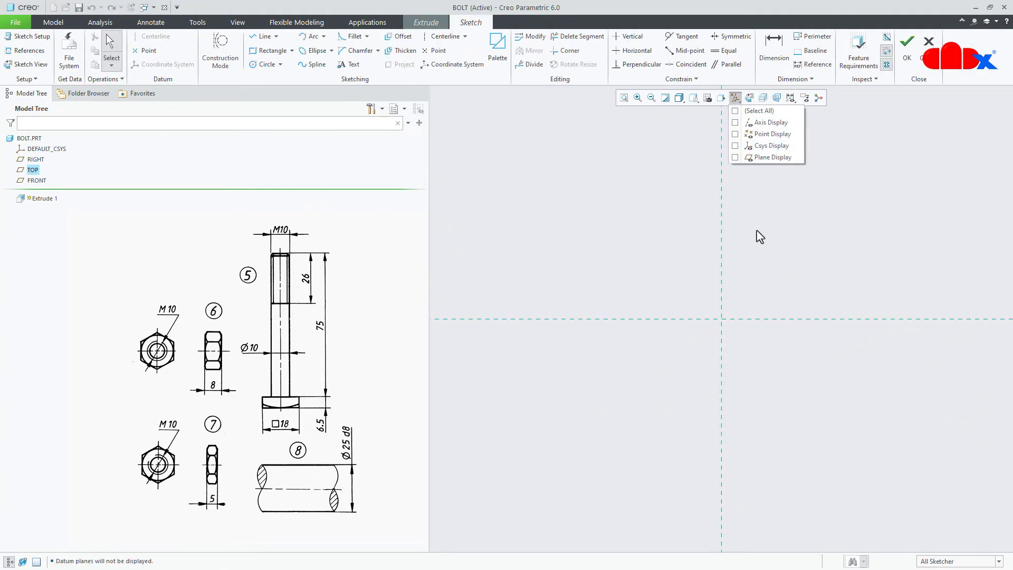
left_click(292, 51)
left_click(283, 87)
left_click(722, 319)
left_click(754, 352)
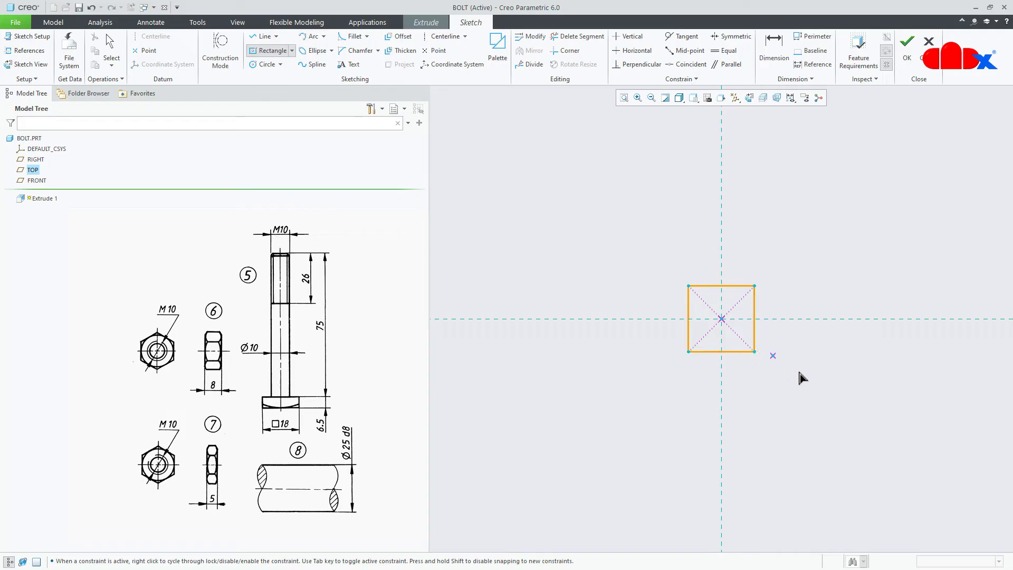
middle_click(801, 377)
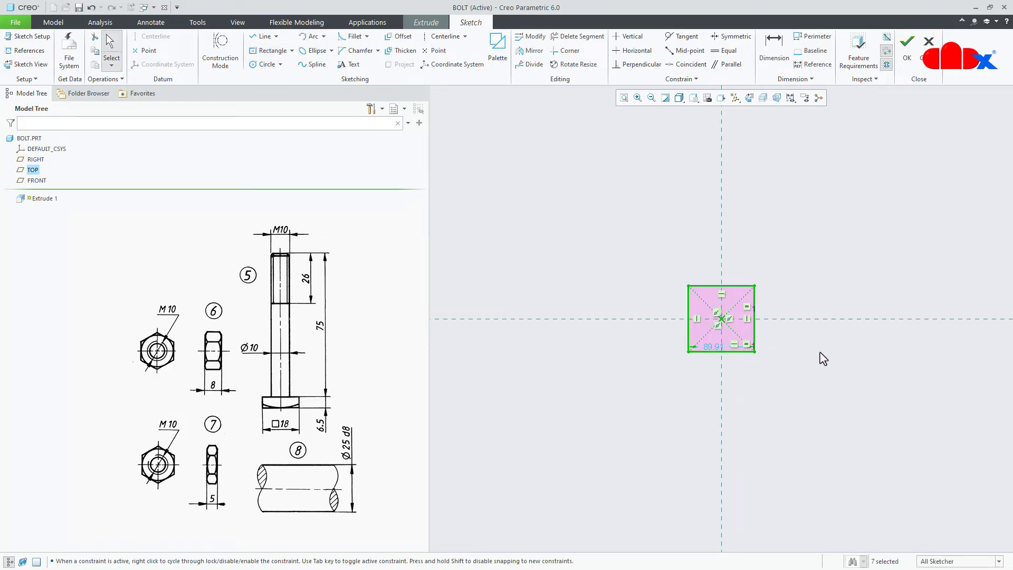
Step: Set the square's side length to 18 mm and finish the sketch
double_click(714, 348)
type("18")
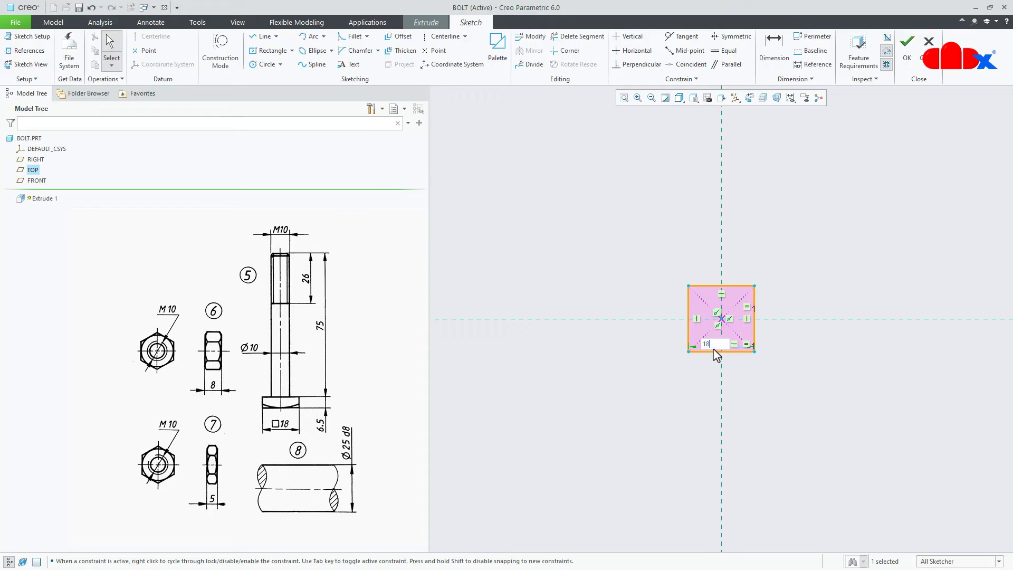
key("Return")
scroll(722, 317, "down", 8)
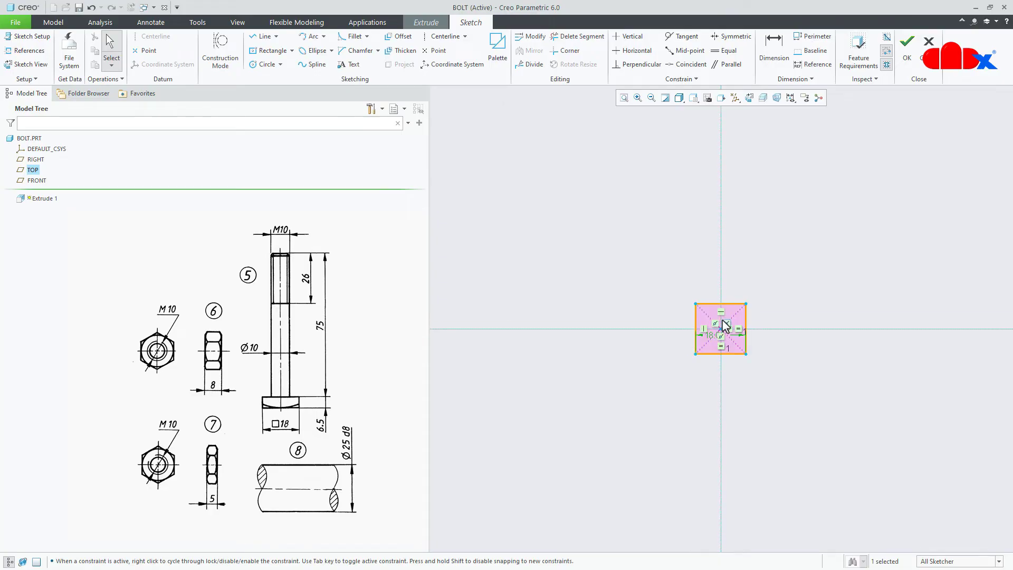
left_click(907, 45)
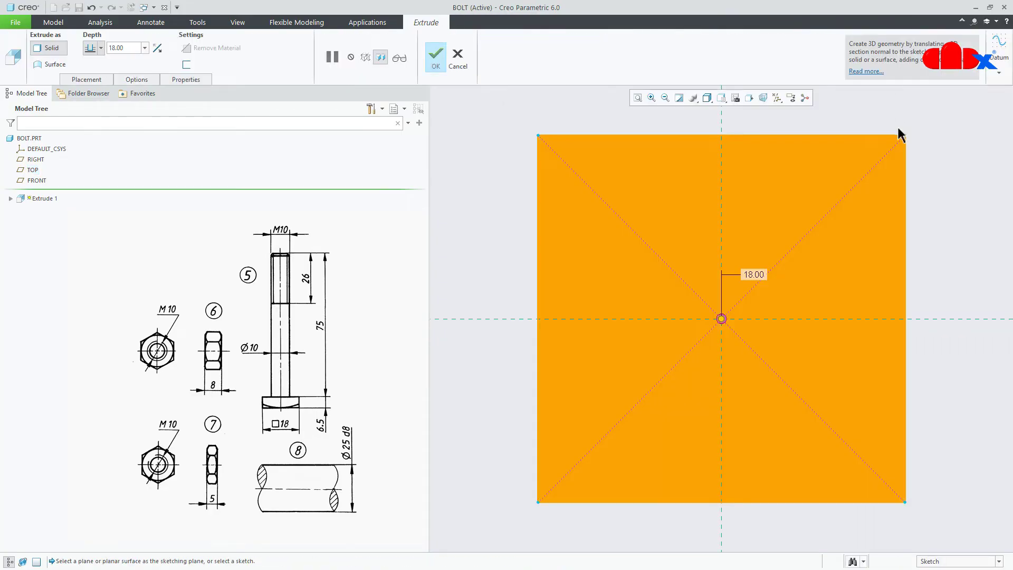
Step: Extrude the square to a depth of 6.5 mm as the bolt head and return to the default view
double_click(764, 293)
type("6.5")
key("Return")
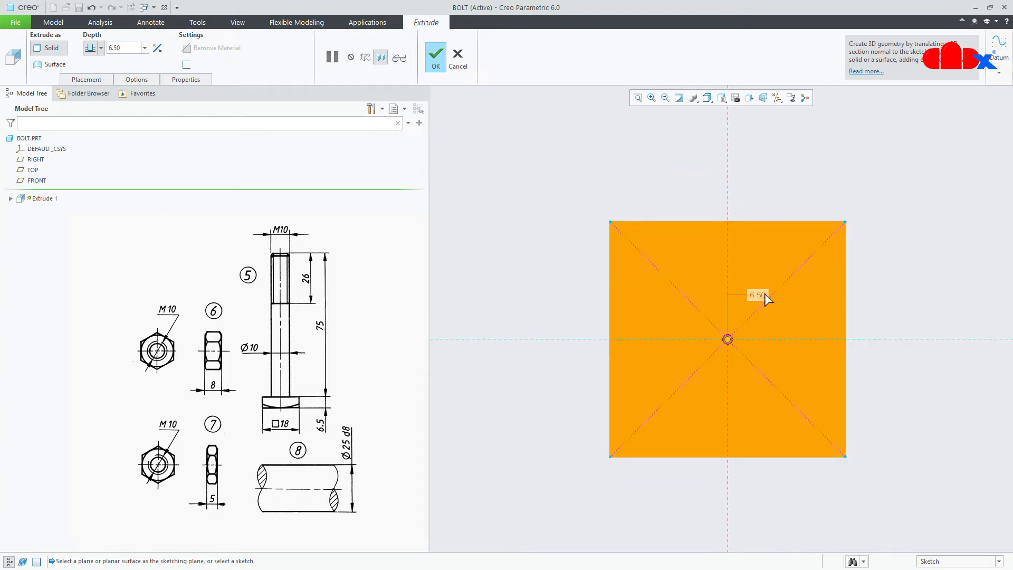
middle_click(911, 458)
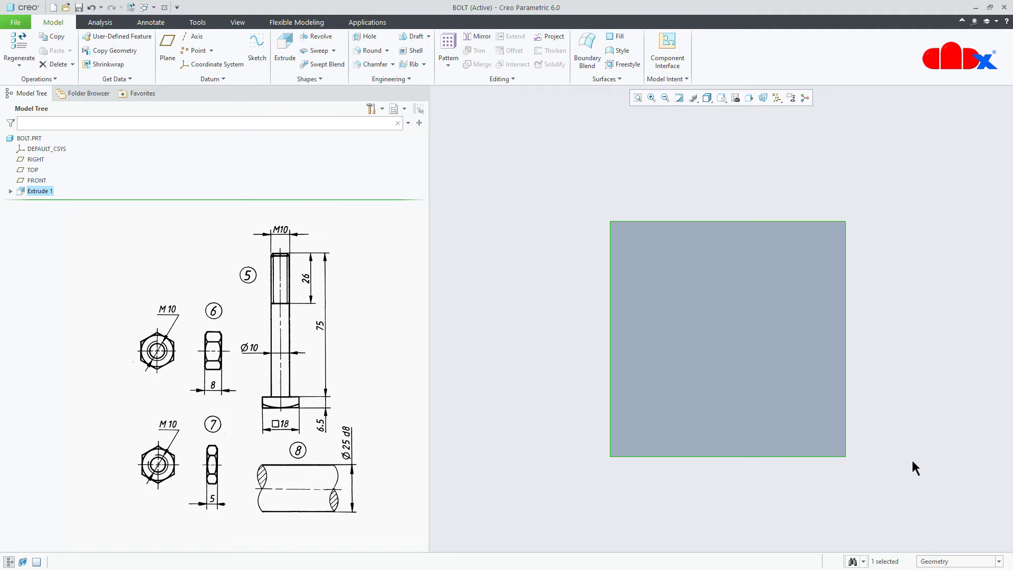
key("ctrl+d")
left_click(912, 460)
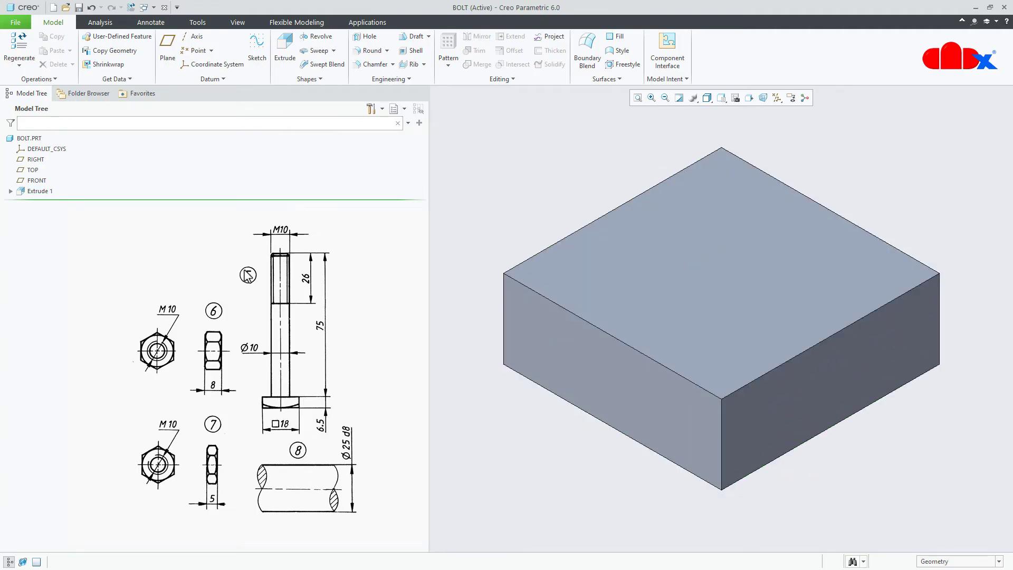
Step: Start an extrusion on the head's upper face and sketch a circle about 10.5 mm in diameter at its centre
left_click(286, 53)
left_click(680, 274)
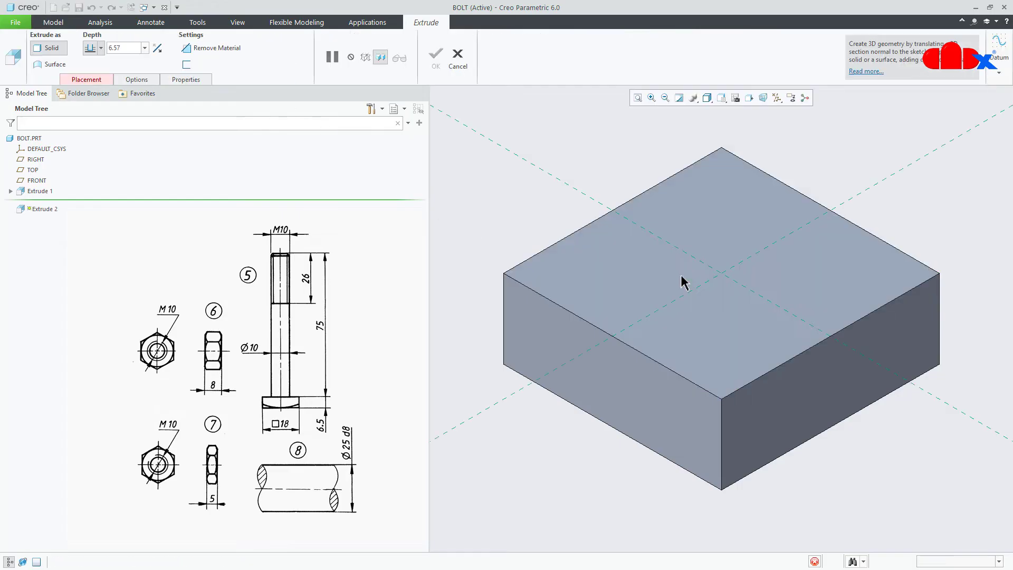
left_click(749, 98)
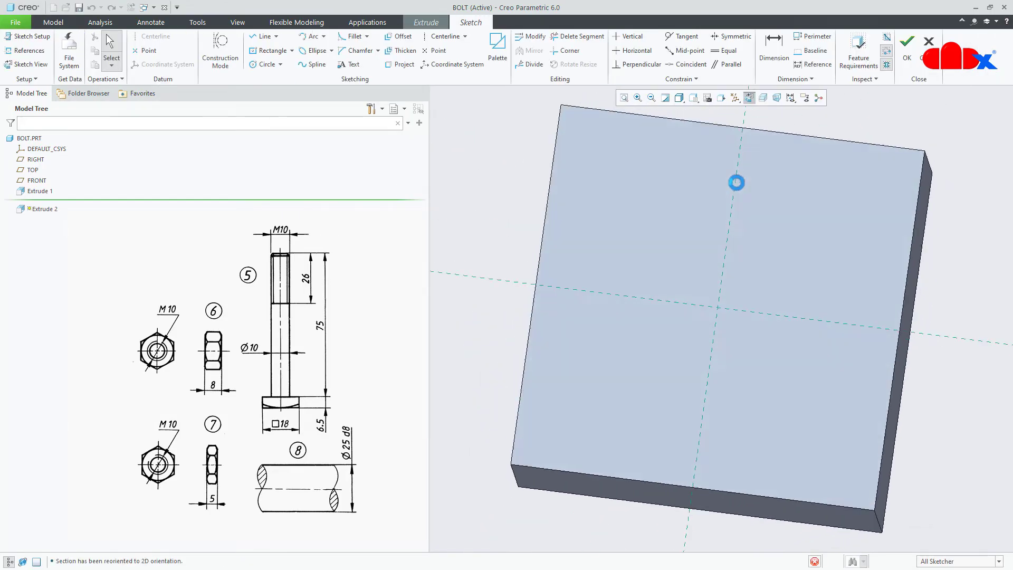
right_click(748, 280)
left_click(804, 299)
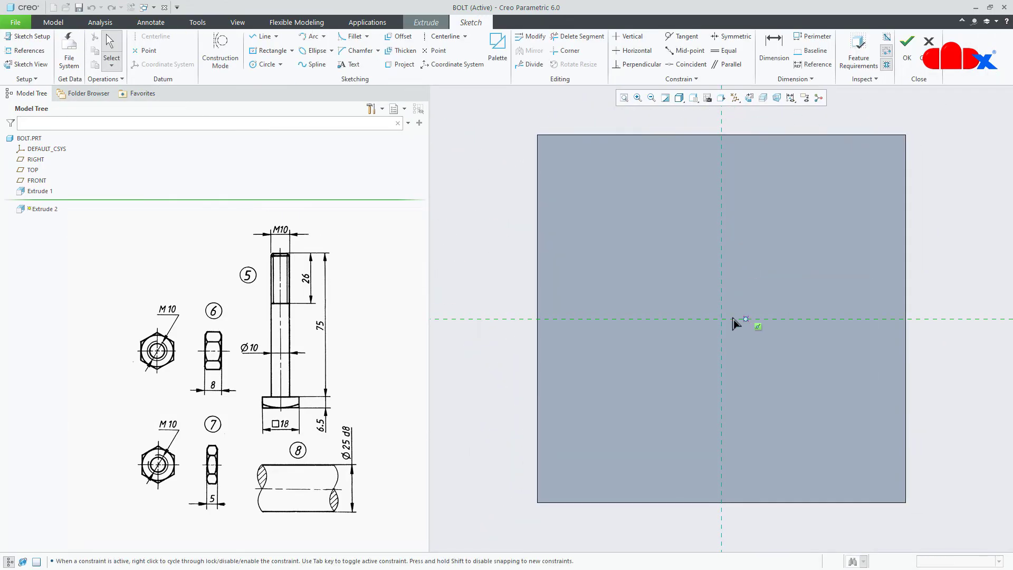
left_click(843, 417)
middle_click(843, 417)
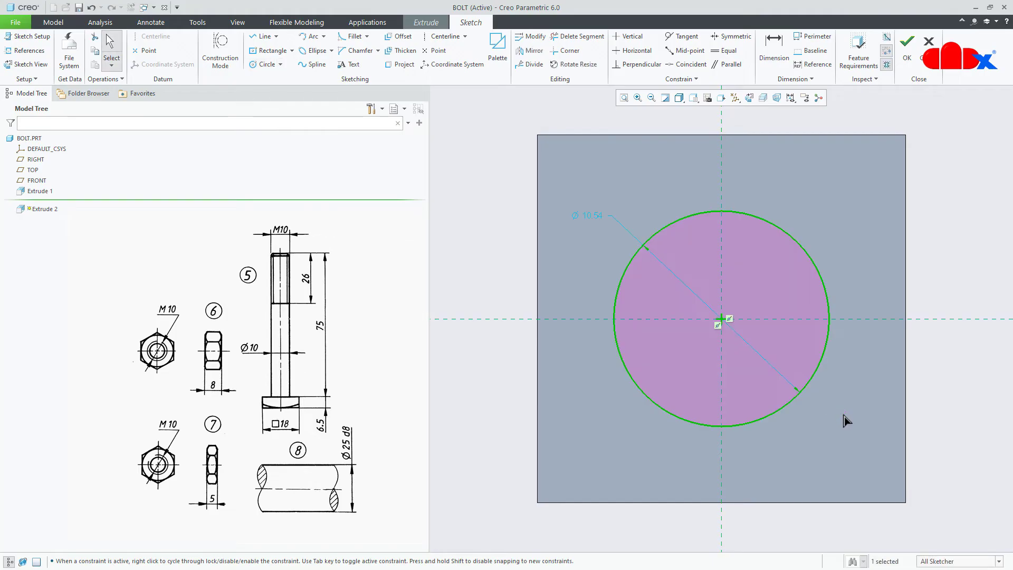
Step: Set the circle's diameter to 10 mm and finish the sketch
double_click(594, 215)
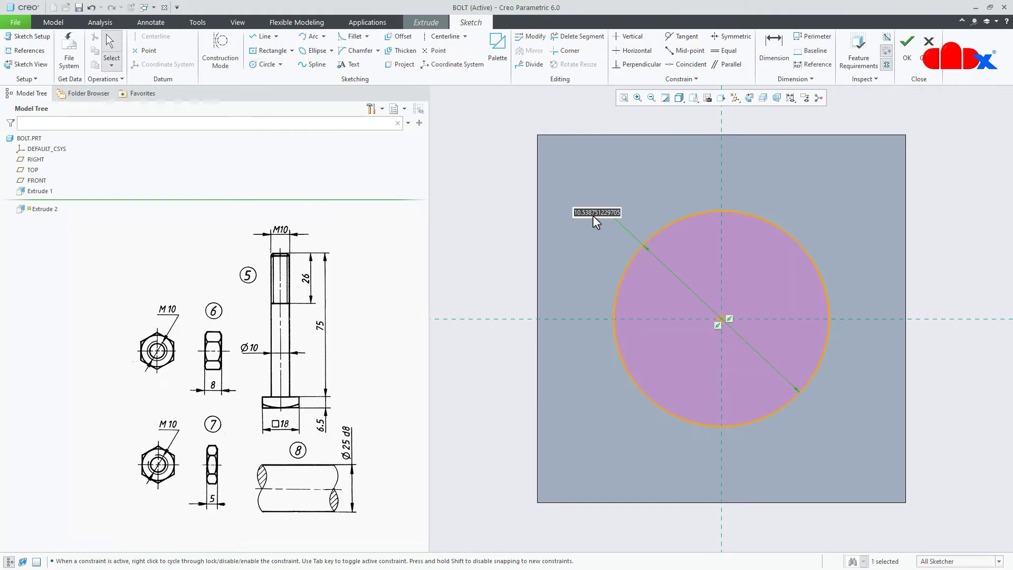
type("10")
key("Return")
right_click(593, 215)
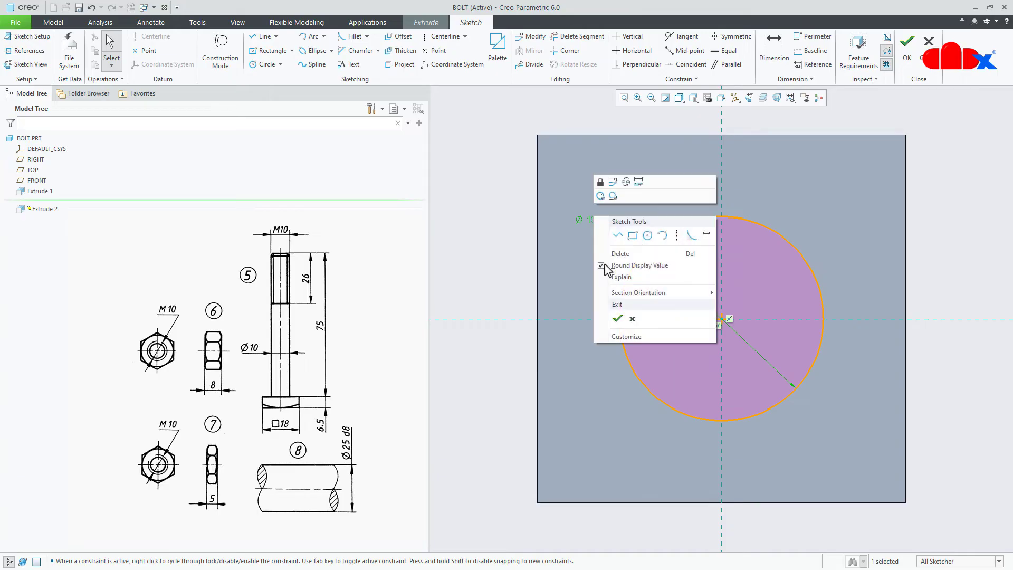
left_click(617, 316)
Step: Extrude the circle 75 mm as the bolt shank and return to the default view
double_click(755, 274)
type("75")
key("Return")
middle_click(774, 276)
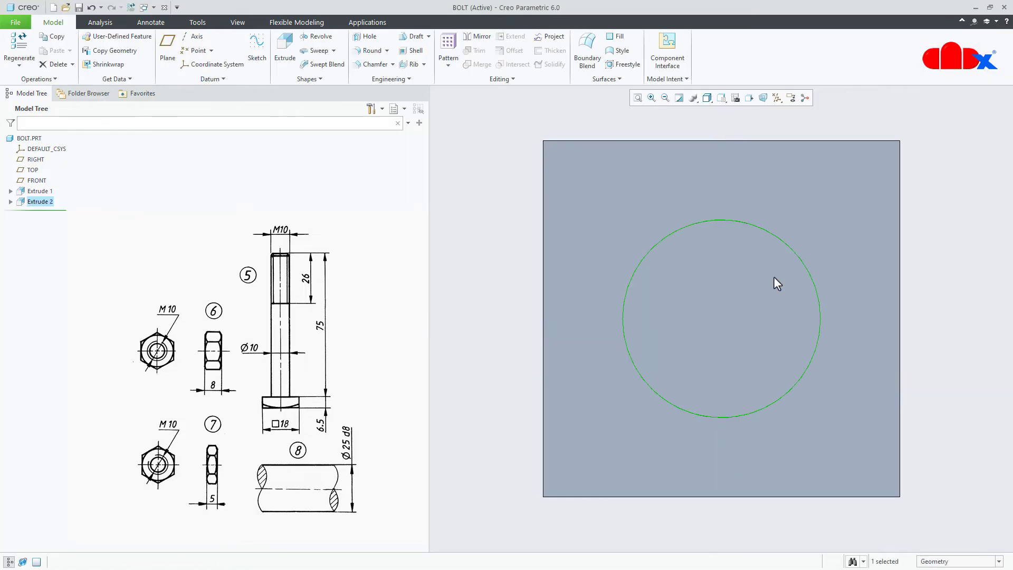
key("ctrl+d")
left_click(820, 367)
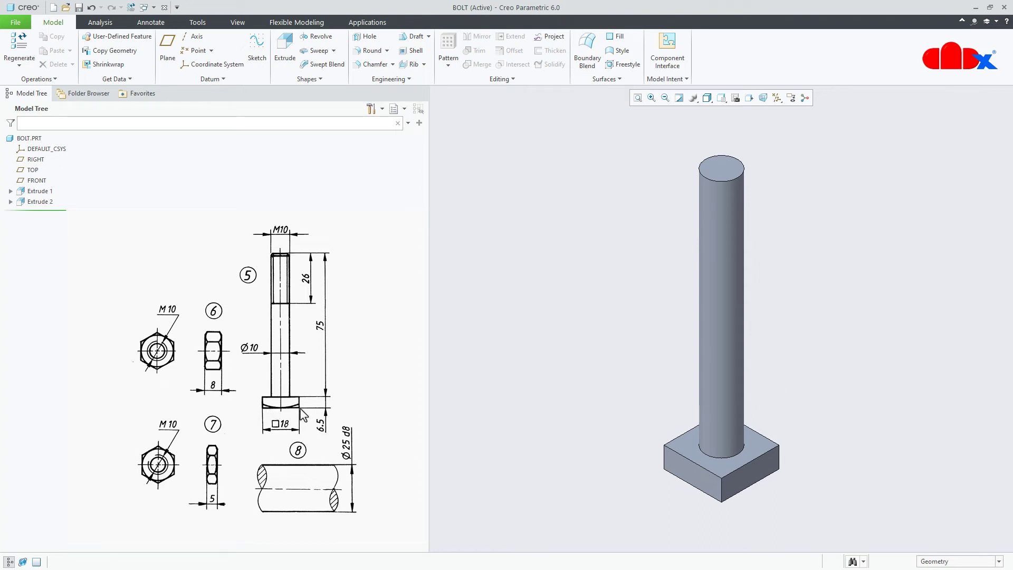
Step: Start a revolve sketch on the FRONT plane, showing datums for the selection and hiding them again in the sketch view
left_click(316, 36)
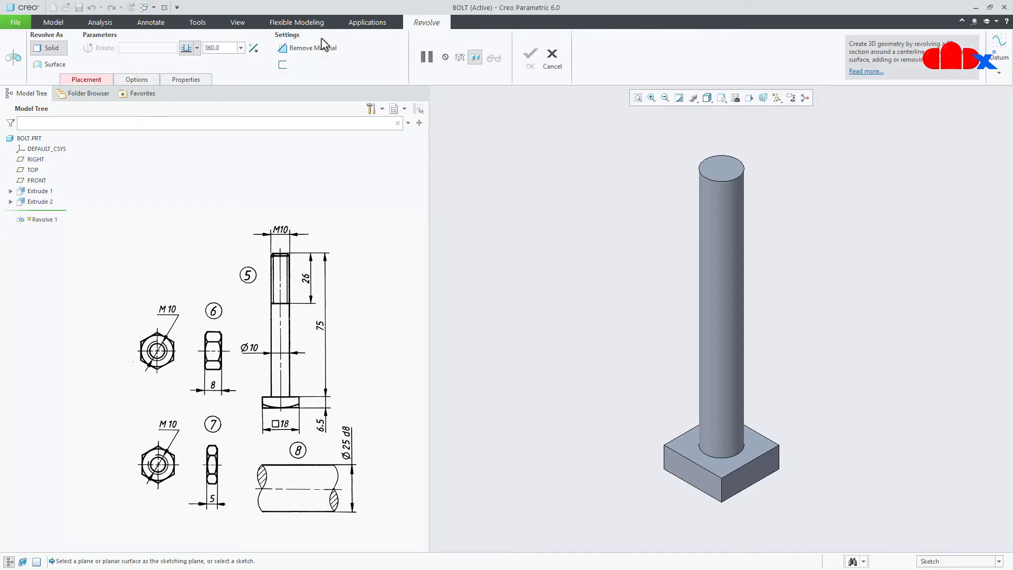
left_click(777, 99)
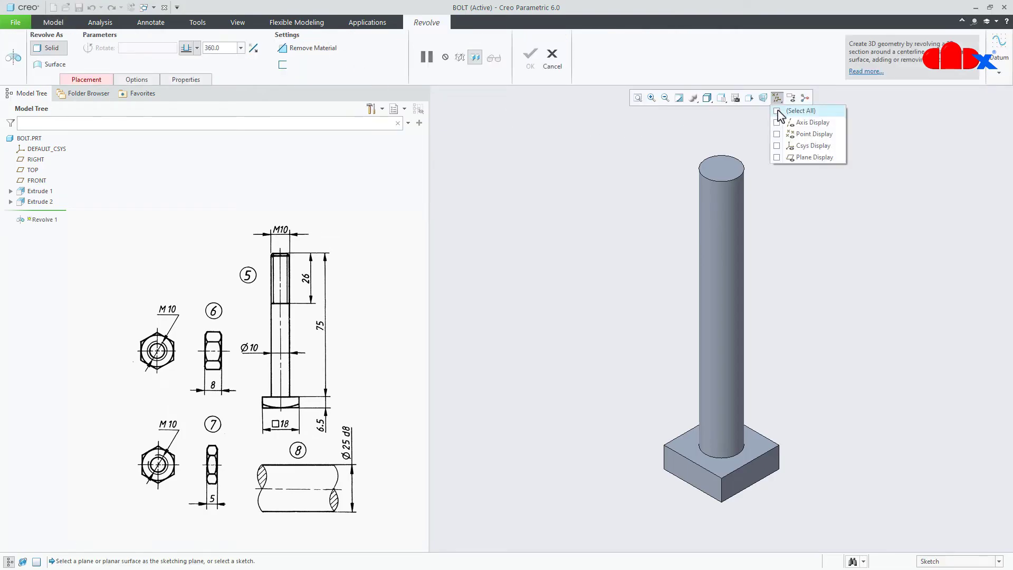
left_click(779, 112)
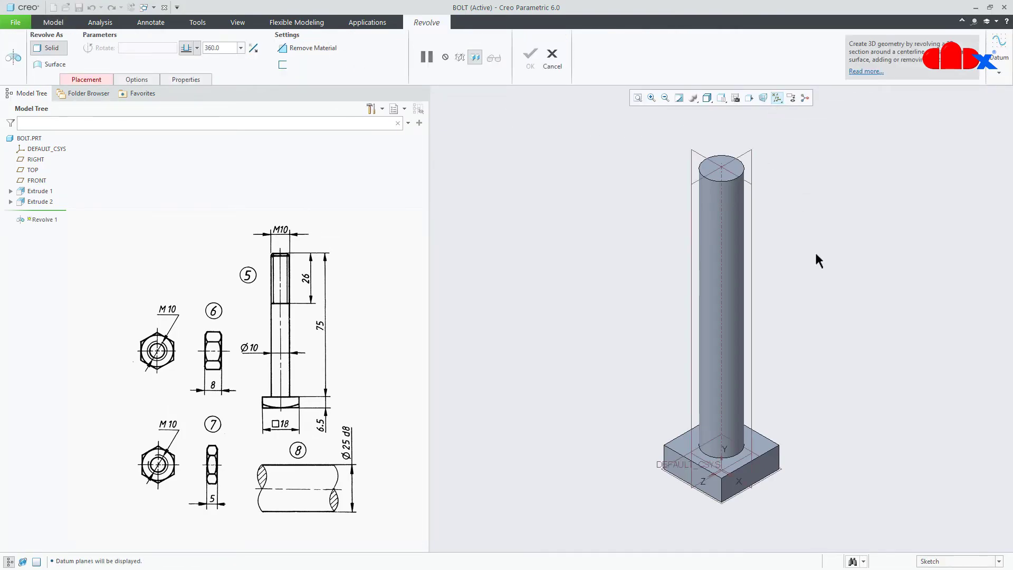
left_click(756, 302)
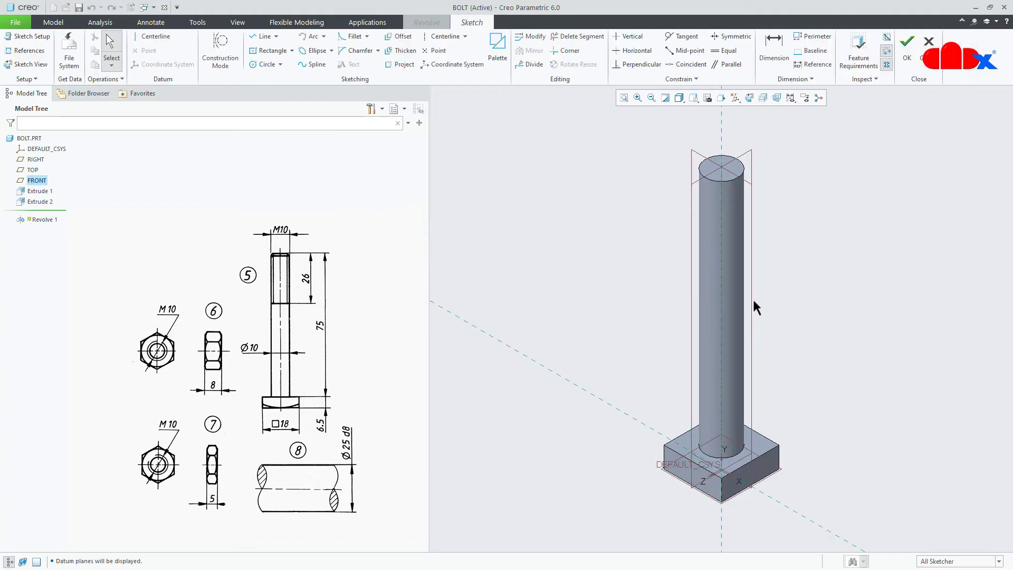
left_click(750, 98)
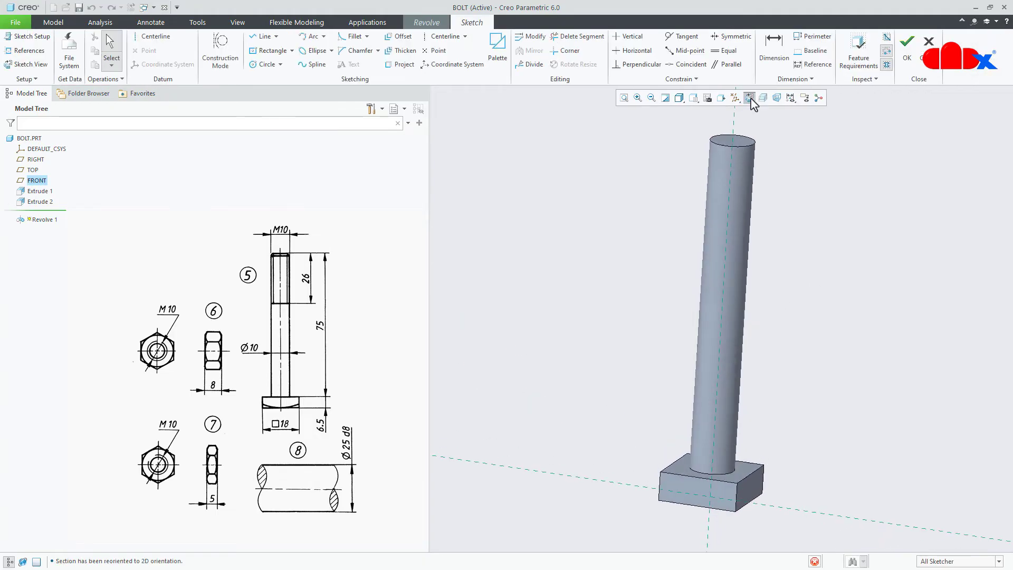
scroll(772, 502, "down", 2)
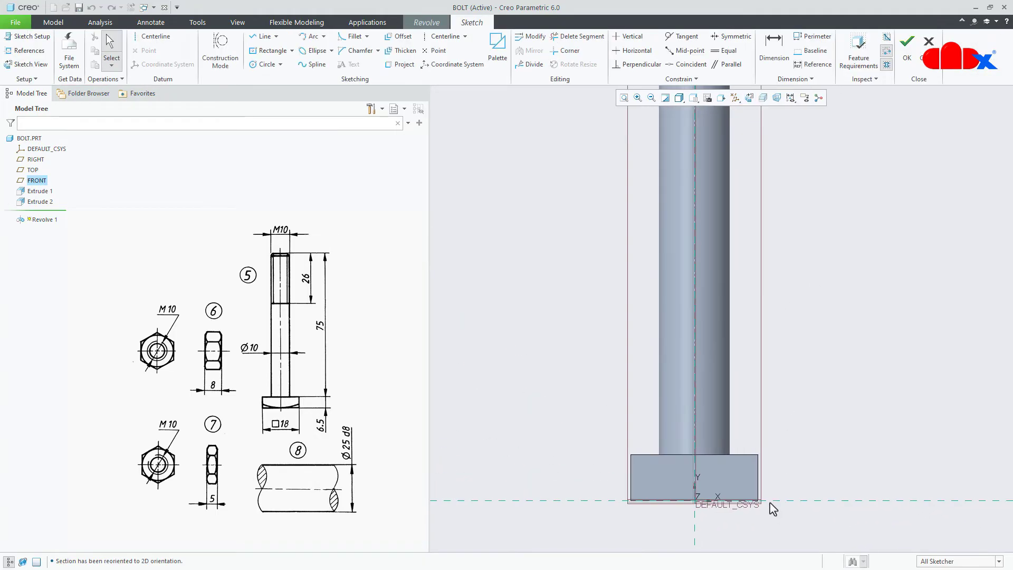
left_click(736, 99)
left_click(749, 145)
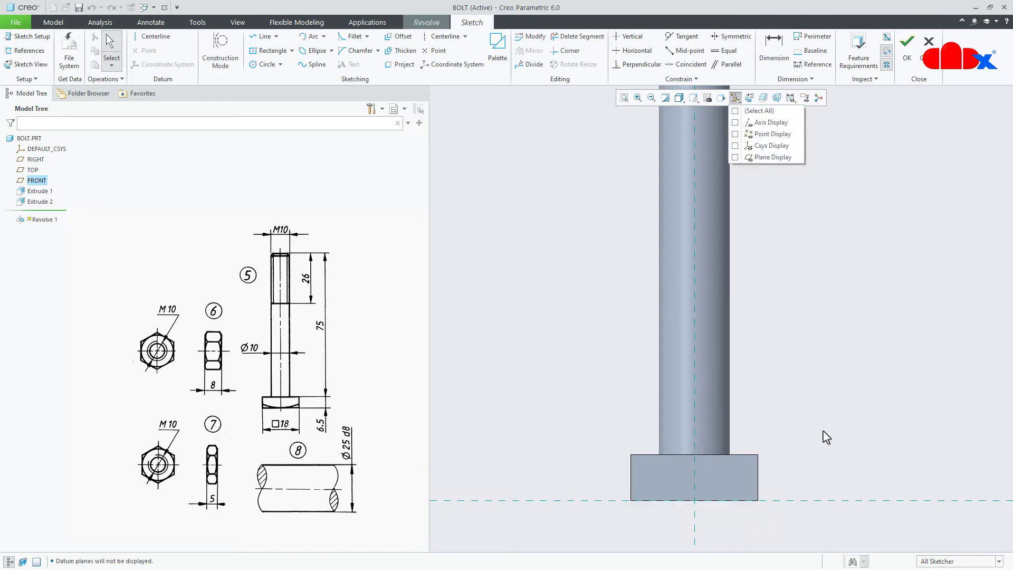
Step: Sketch a closed right triangle outward from the head's lower right corner, with its base horizontal and its hypotenuse at about 29 degrees
scroll(792, 522, "down", 2)
scroll(793, 521, "down", 1)
right_click(752, 517)
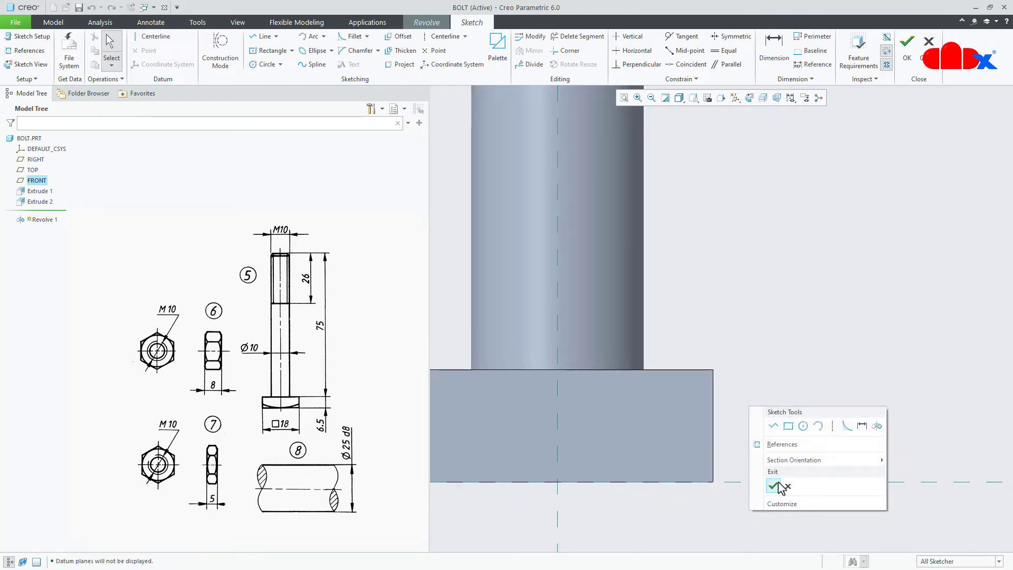
left_click(773, 427)
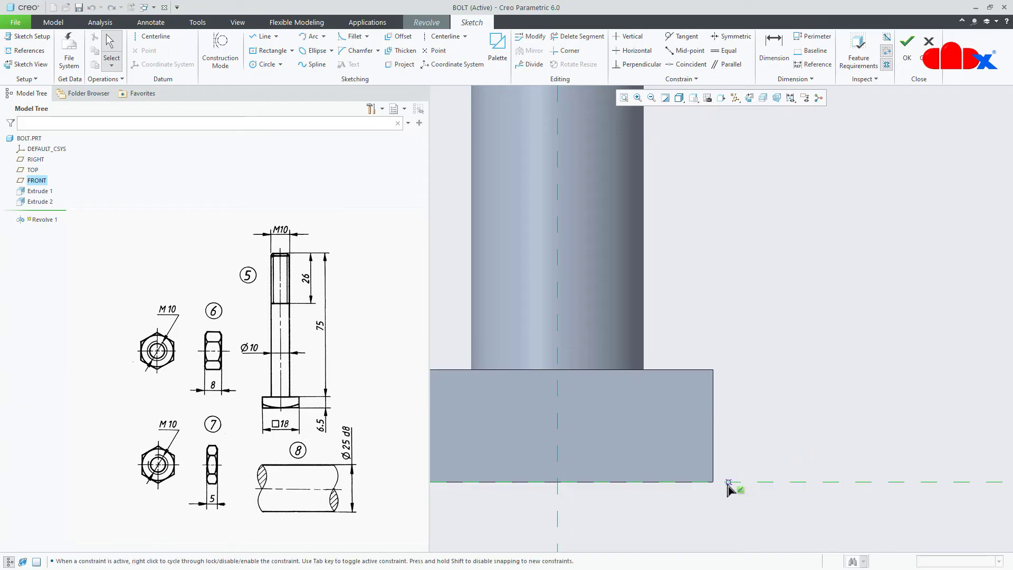
left_click(713, 481)
left_click(826, 419)
left_click(826, 481)
left_click(713, 481)
middle_click(789, 402)
scroll(790, 399, "down", 2)
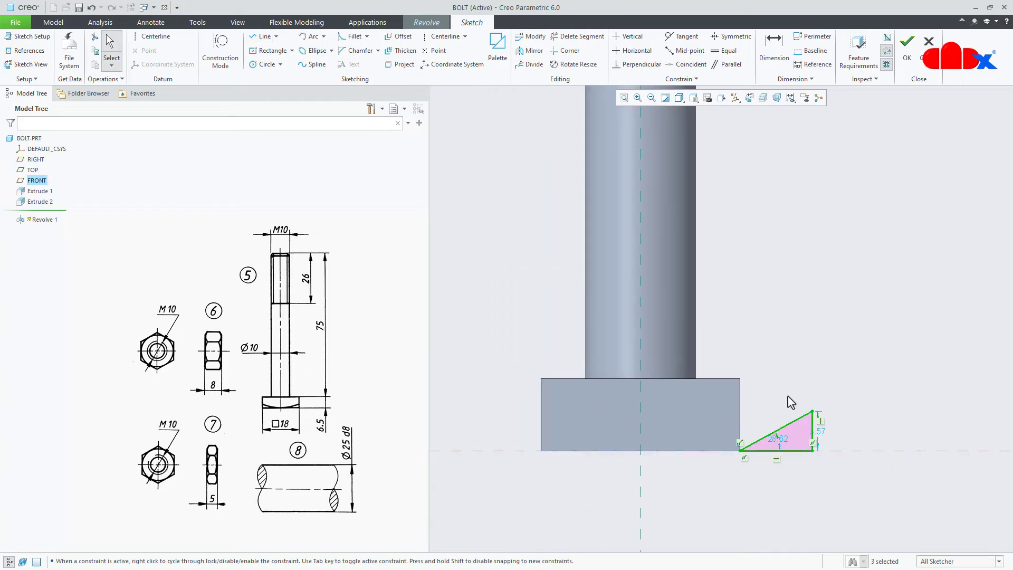
Step: Add a vertical datum centerline along the bolt's axis for the revolve
left_click(152, 36)
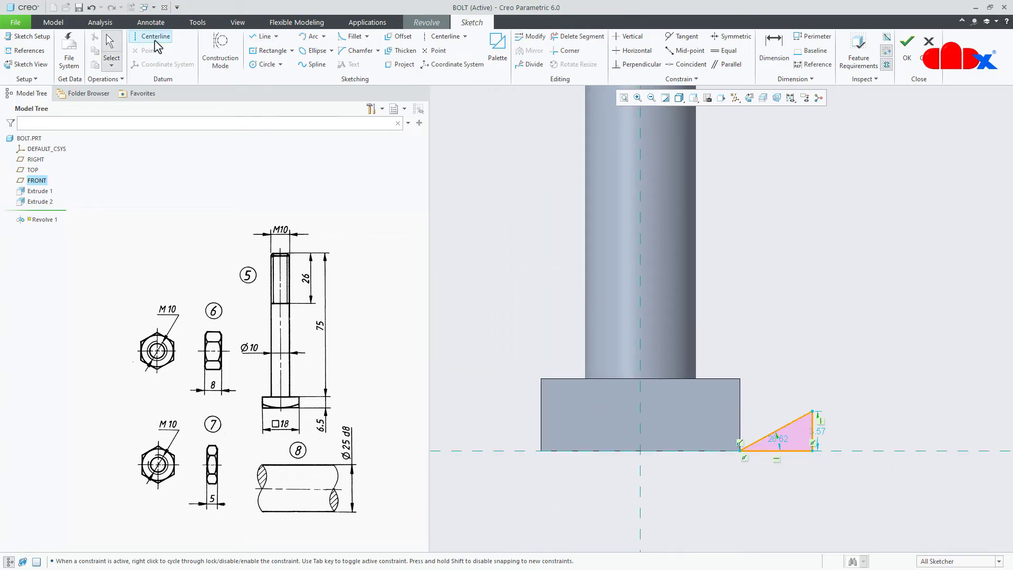
left_click(640, 274)
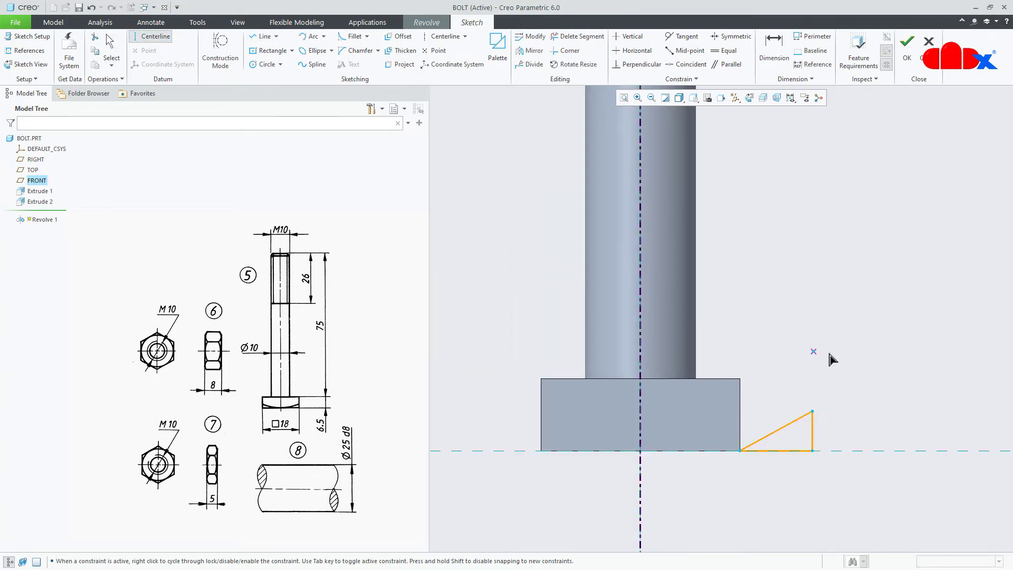
middle_click(848, 423)
scroll(770, 478, "up", 3)
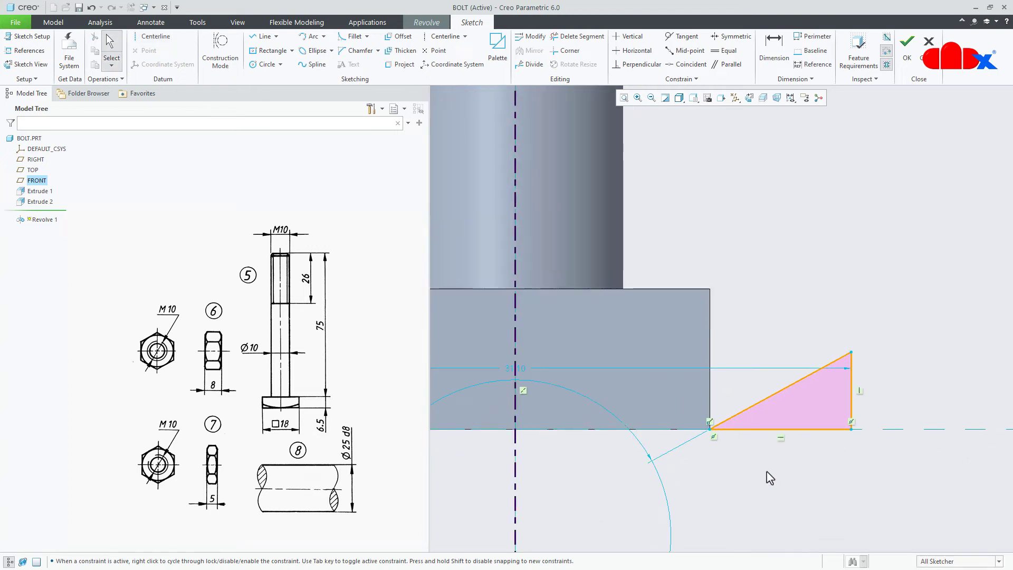
Step: Dimension the angle between the triangle's hypotenuse and base as 30 degrees
right_click(770, 476)
left_click(882, 390)
left_click(789, 386)
left_click(798, 427)
middle_click(799, 412)
type("30")
key("Return")
scroll(793, 448, "down", 2)
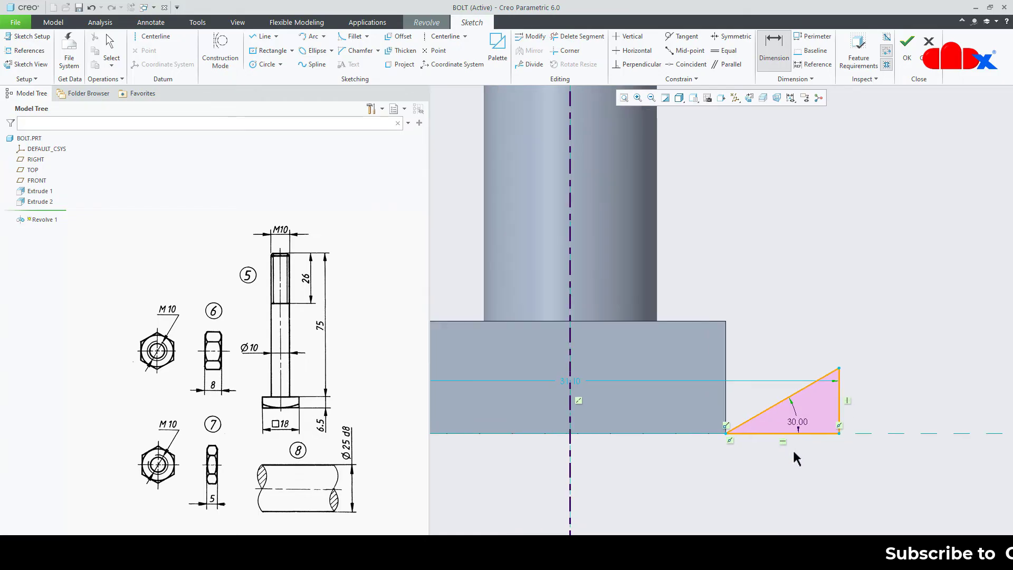
Step: Dimension the triangle's horizontal base as 5 mm
left_click(798, 431)
middle_click(797, 453)
type("5")
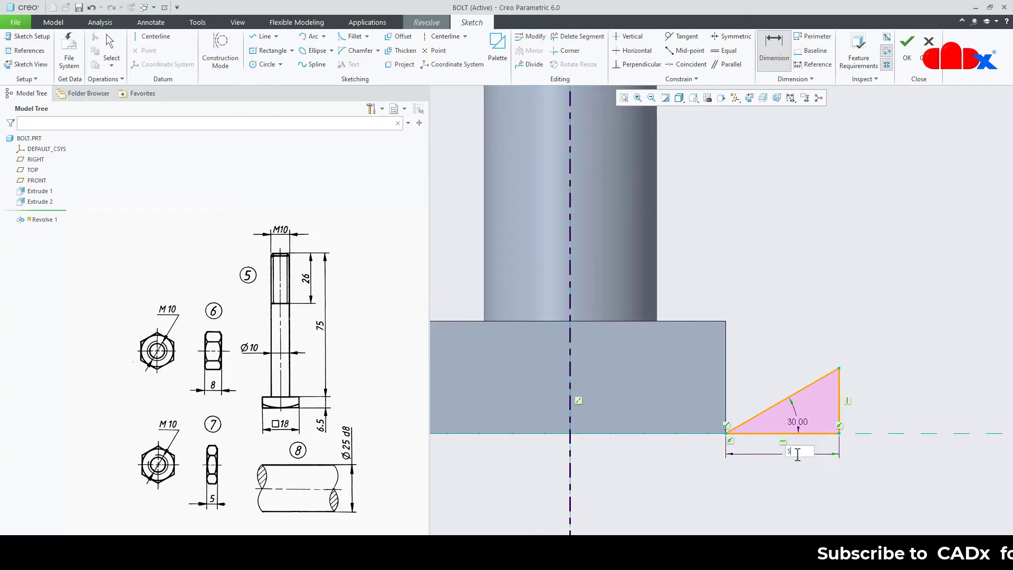
key("Return")
Step: Finish the sketch and revolve the triangle 360 degrees with material removal to chamfer the underside of the head
right_click(841, 449)
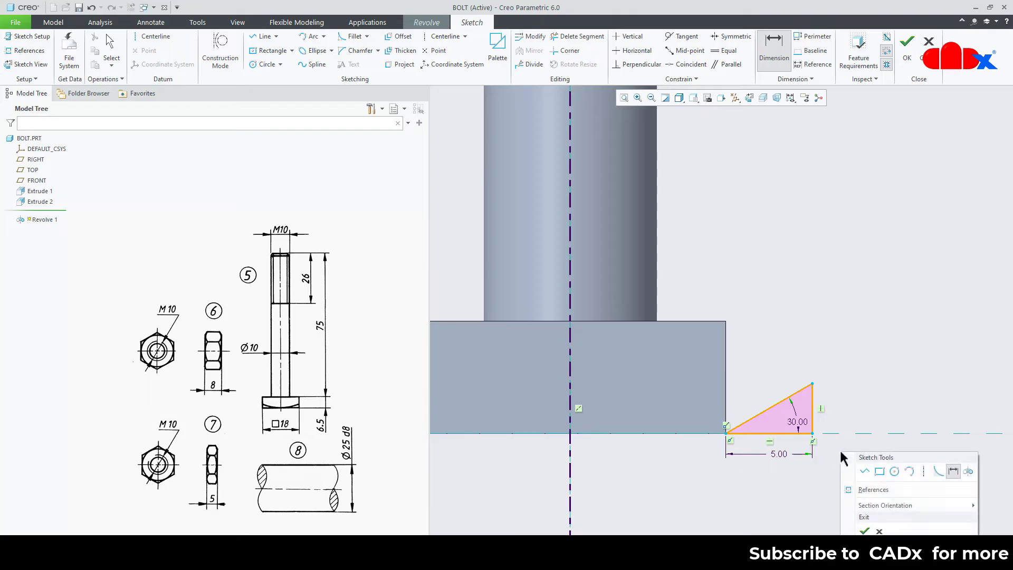
left_click(841, 476)
scroll(812, 470, "down", 3)
middle_click_drag(785, 463, 755, 507)
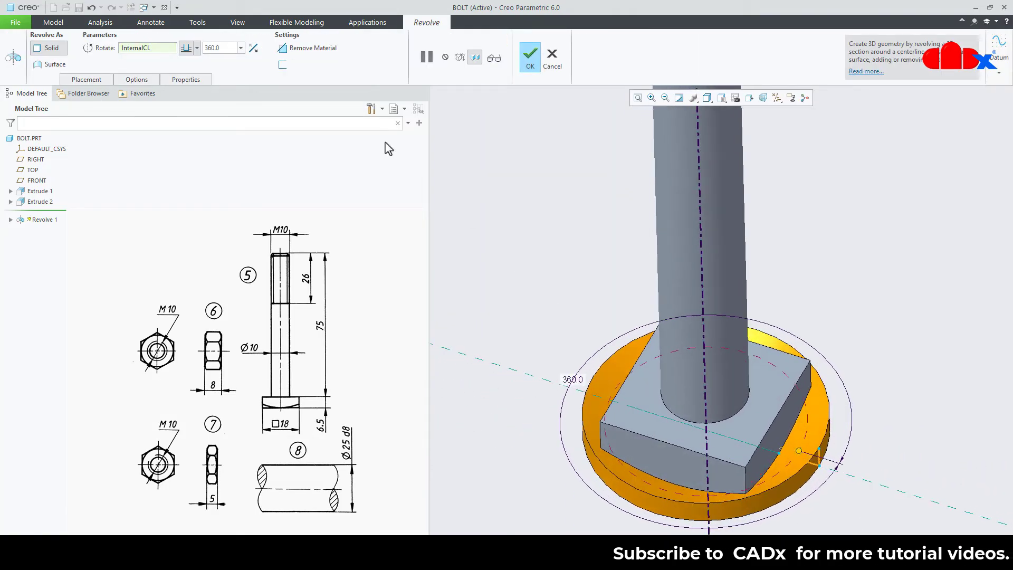
left_click(312, 48)
left_click(532, 57)
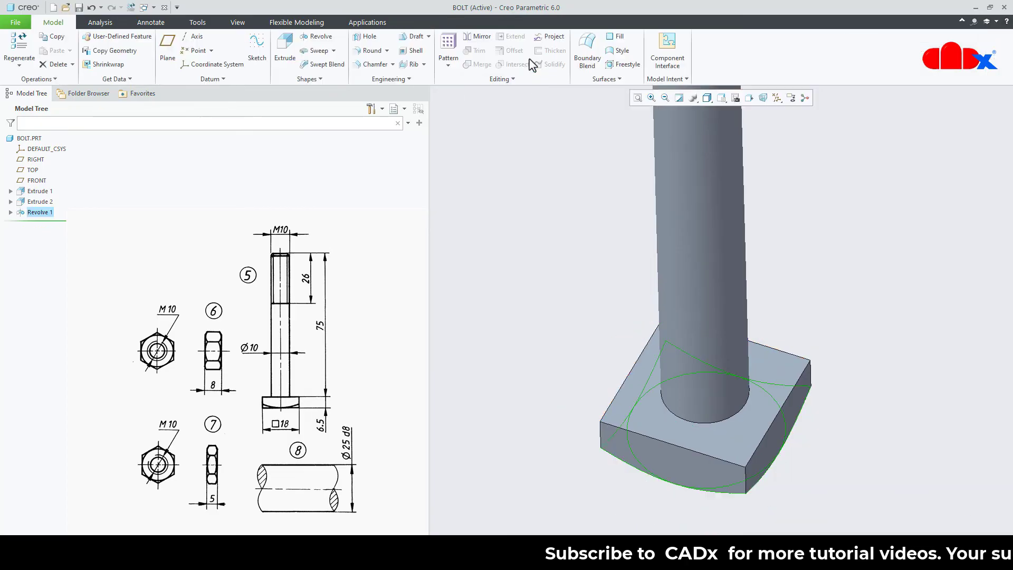
Step: Examine the chamfered square head face-on from the side and return to the default orientation
scroll(736, 414, "down", 2)
middle_click_drag(737, 414, 765, 375)
left_click(731, 446)
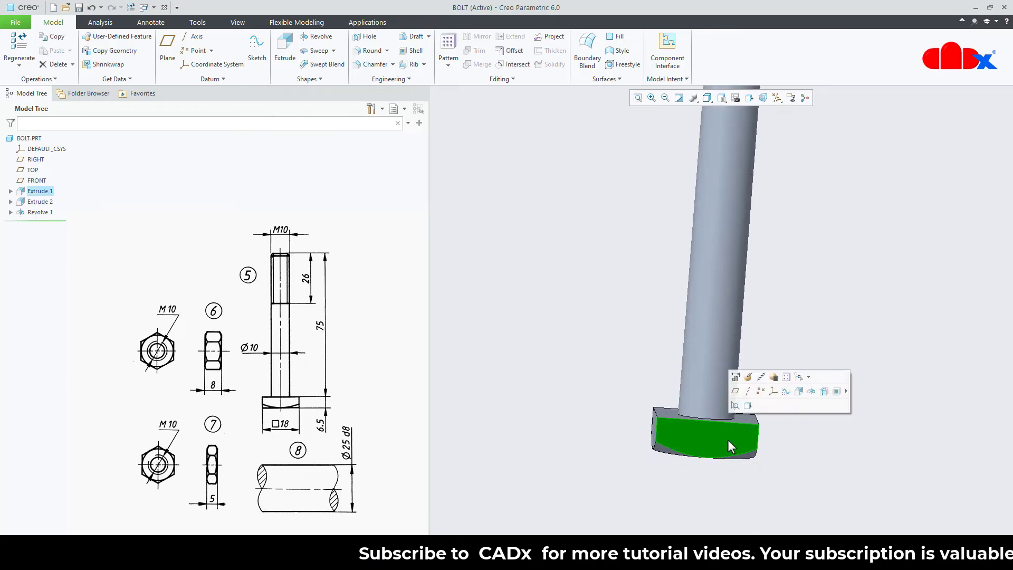
left_click(748, 405)
left_click(829, 474)
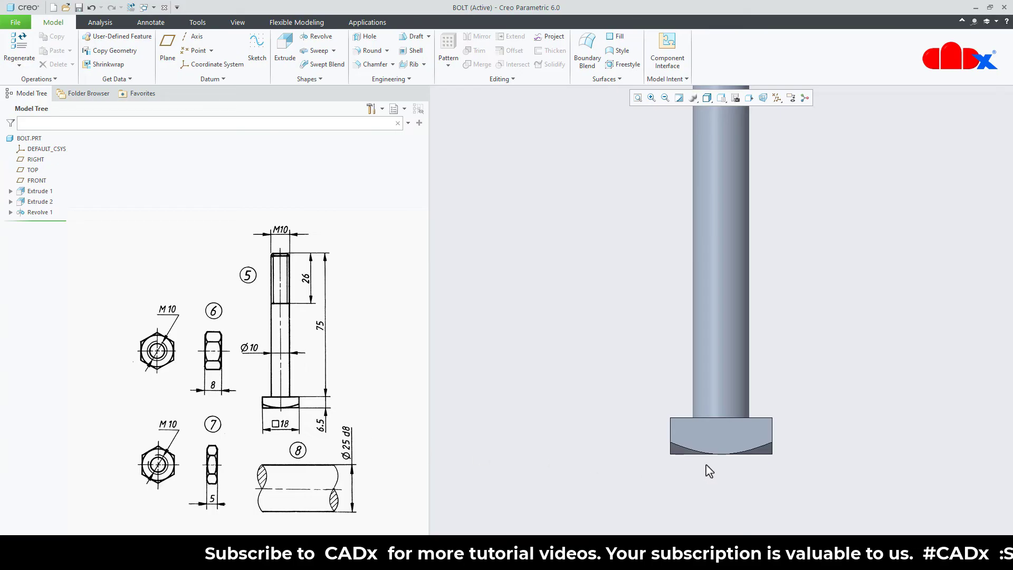
key("ctrl+d")
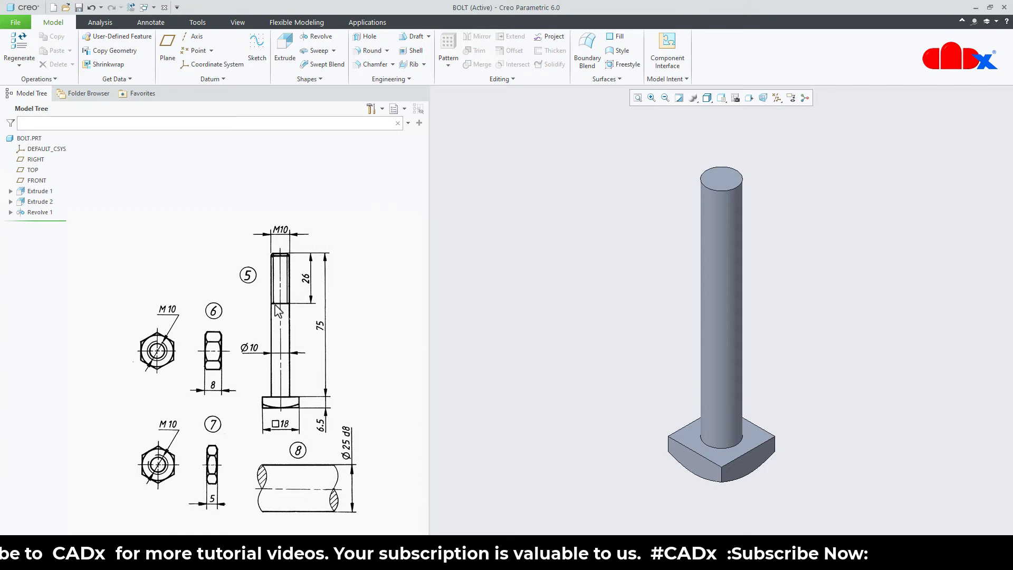
Step: Start a cosmetic thread on the shank's cylindrical surface, beginning at its free end face, with a depth of 26 mm
left_click(388, 79)
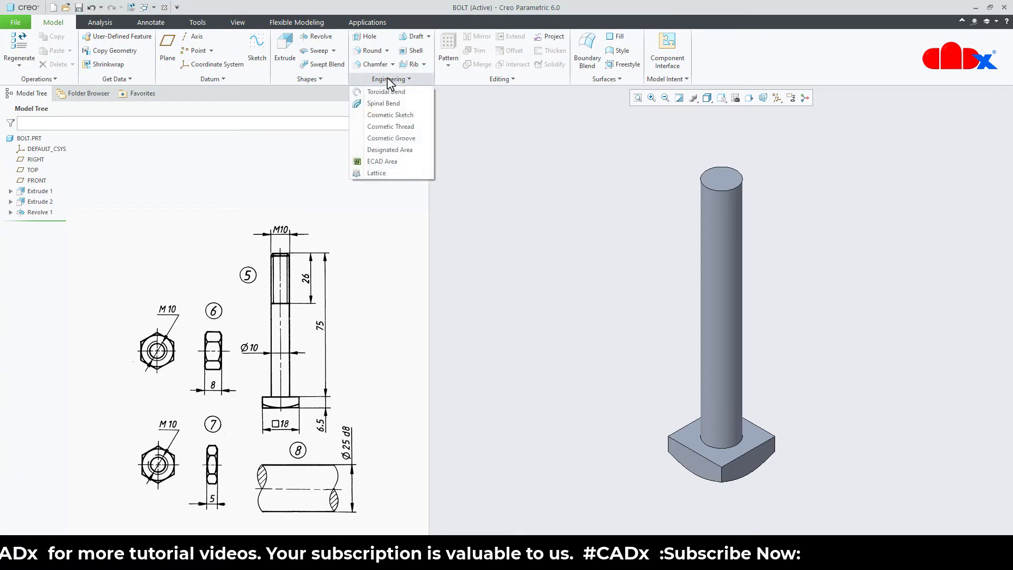
left_click(391, 127)
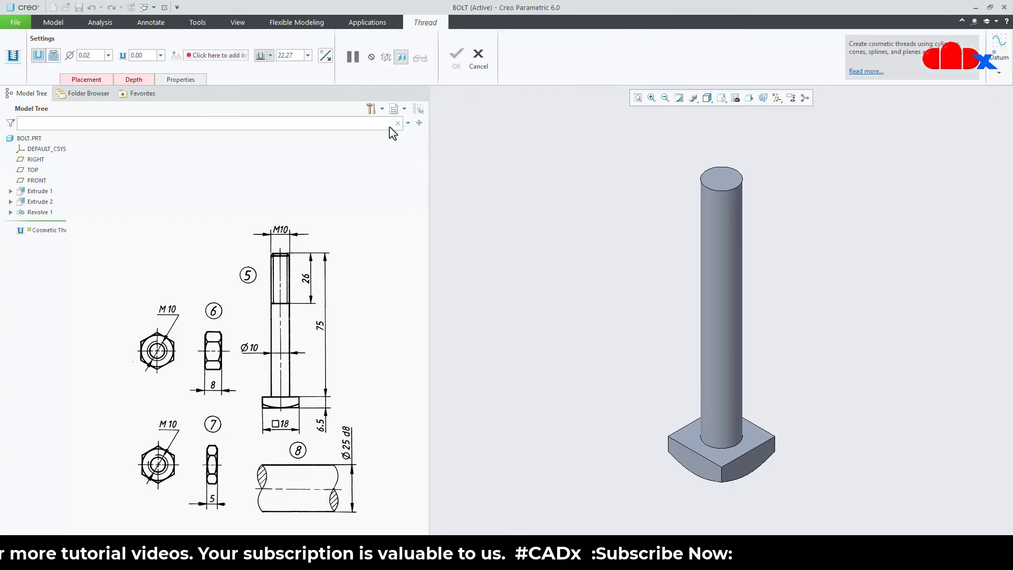
left_click(729, 226)
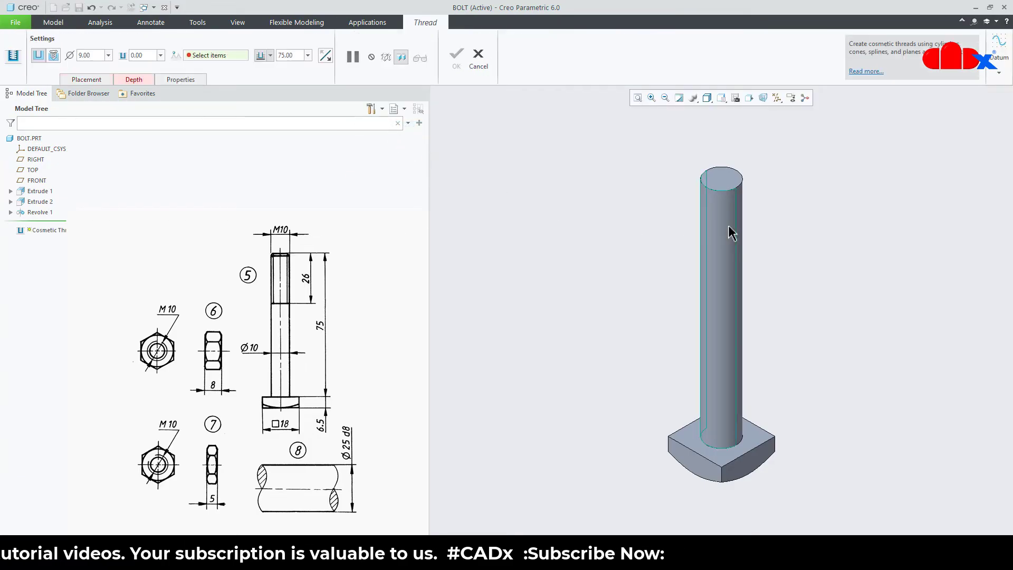
left_click(738, 185)
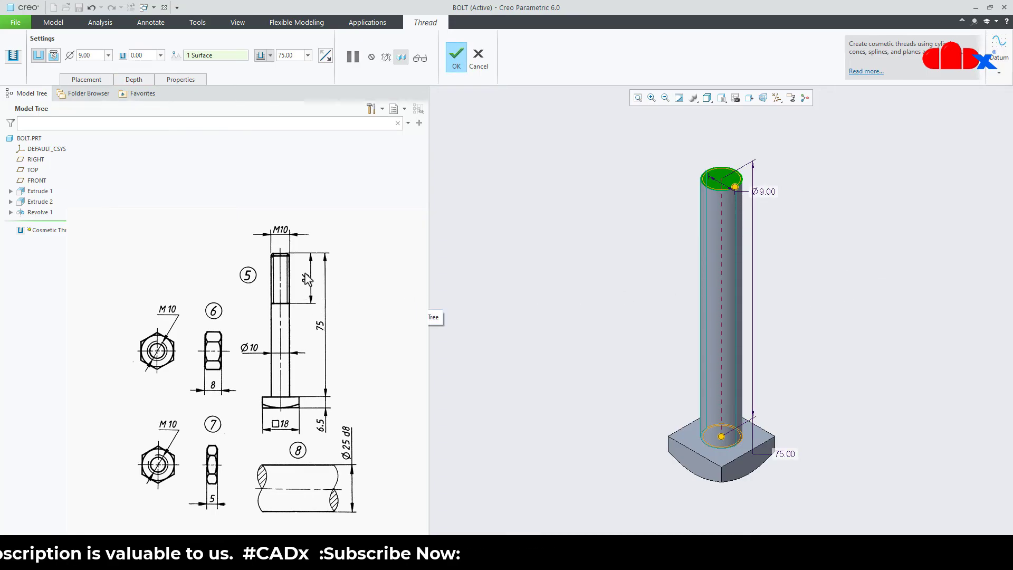
double_click(786, 452)
type("26")
key("Return")
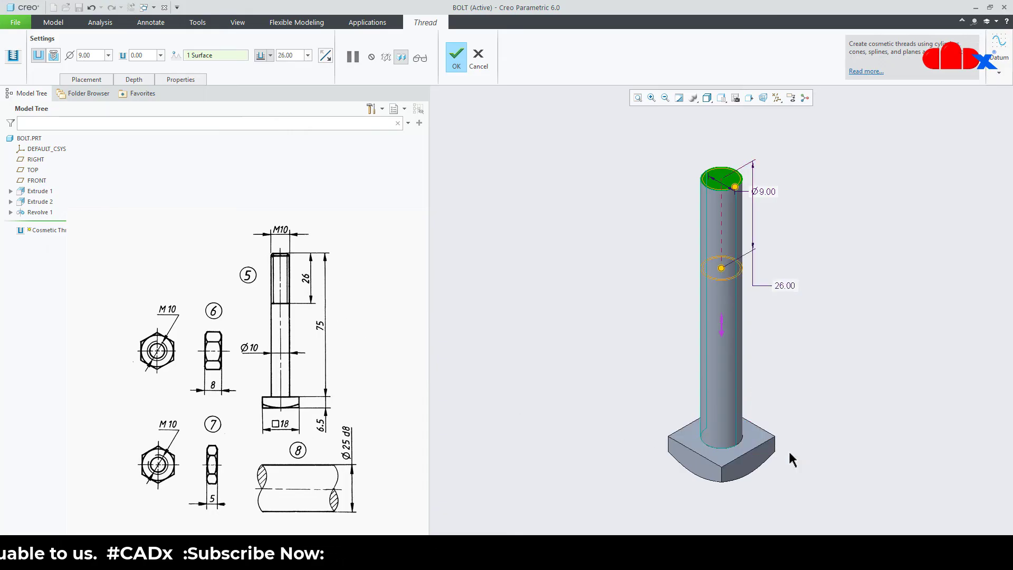
Step: Switch the cosmetic thread to a standard ISO thread, choose its metric size and create it
left_click(53, 55)
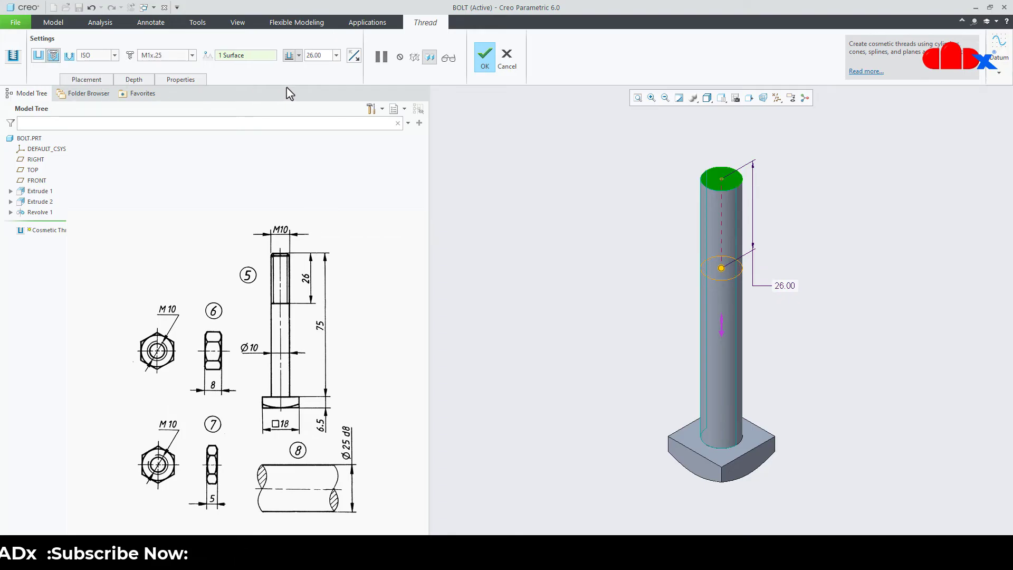
left_click(193, 56)
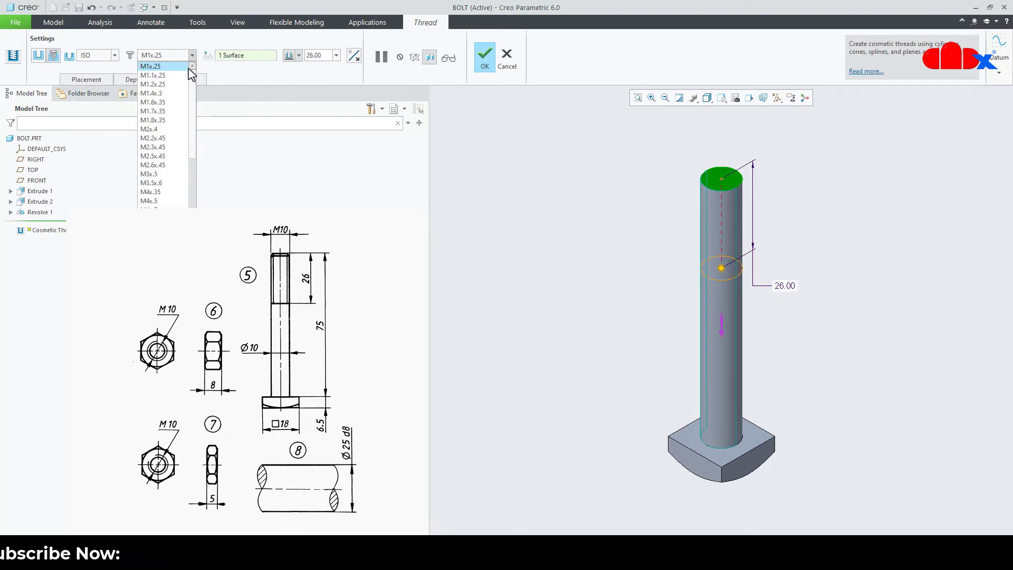
scroll(181, 129, "down", 5)
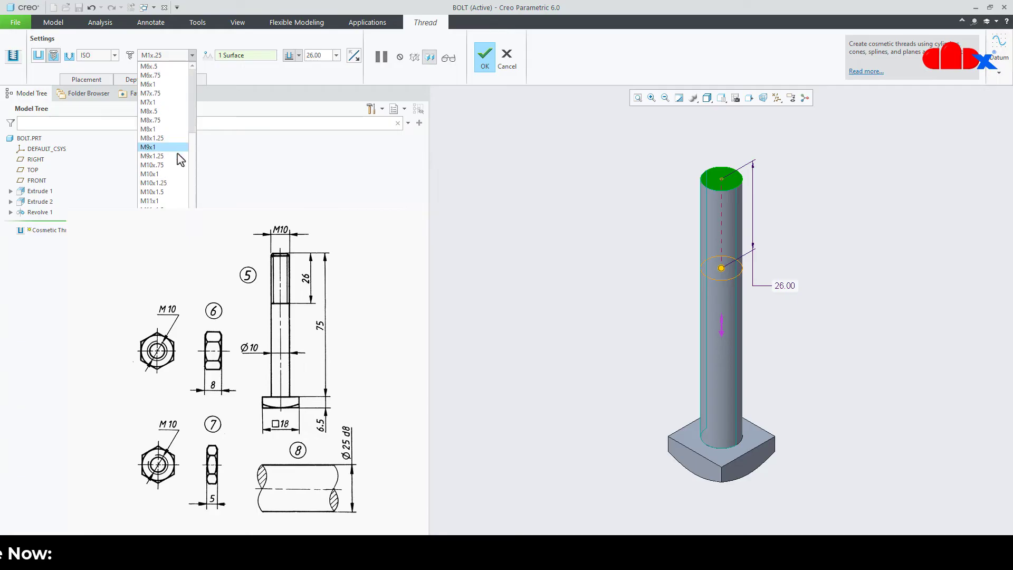
left_click(171, 200)
left_click(484, 56)
left_click(847, 282)
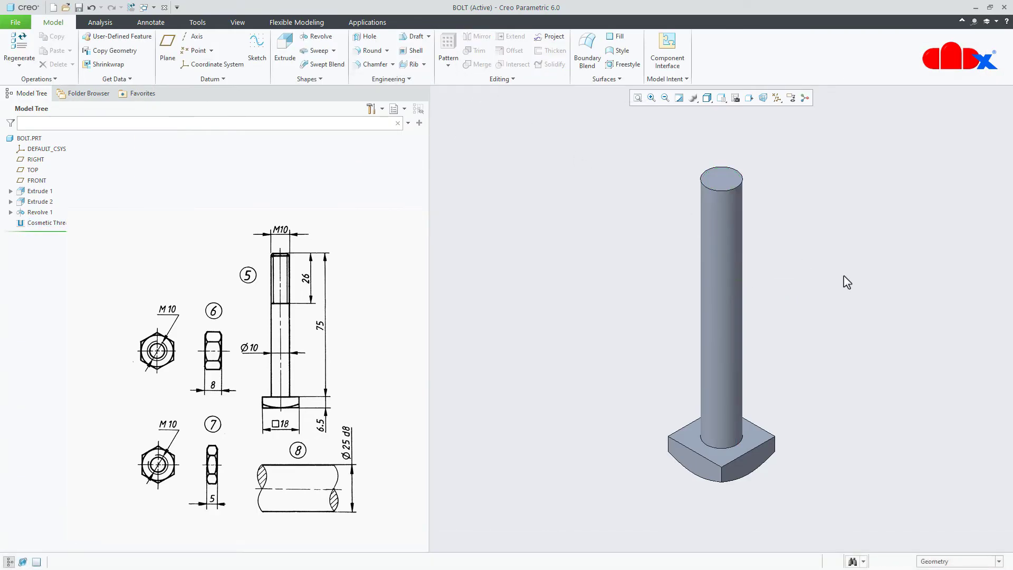
Step: Check the cosmetic thread in Hidden Line display and return to Shading With Edges
left_click(707, 98)
left_click(721, 151)
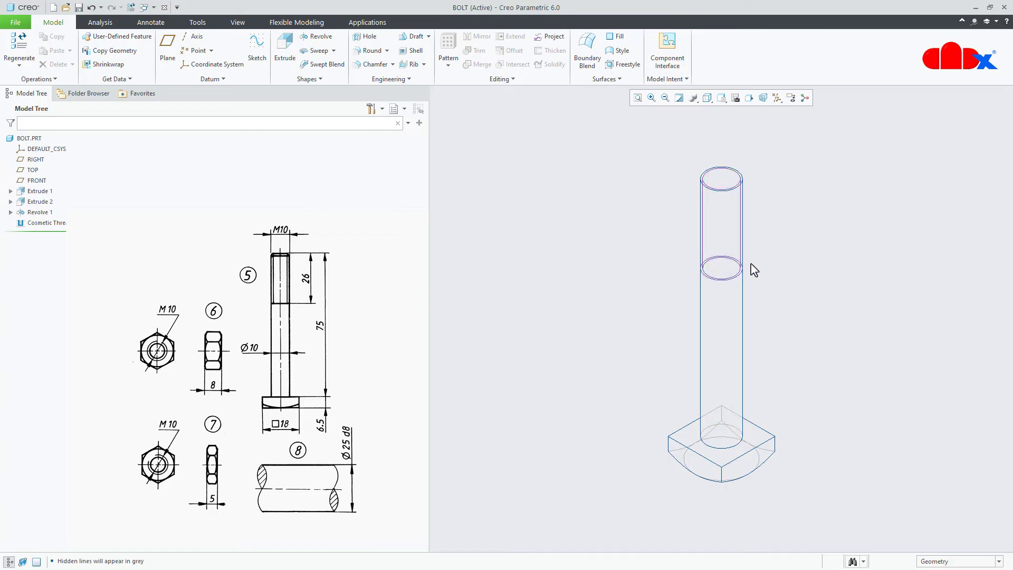
left_click(707, 97)
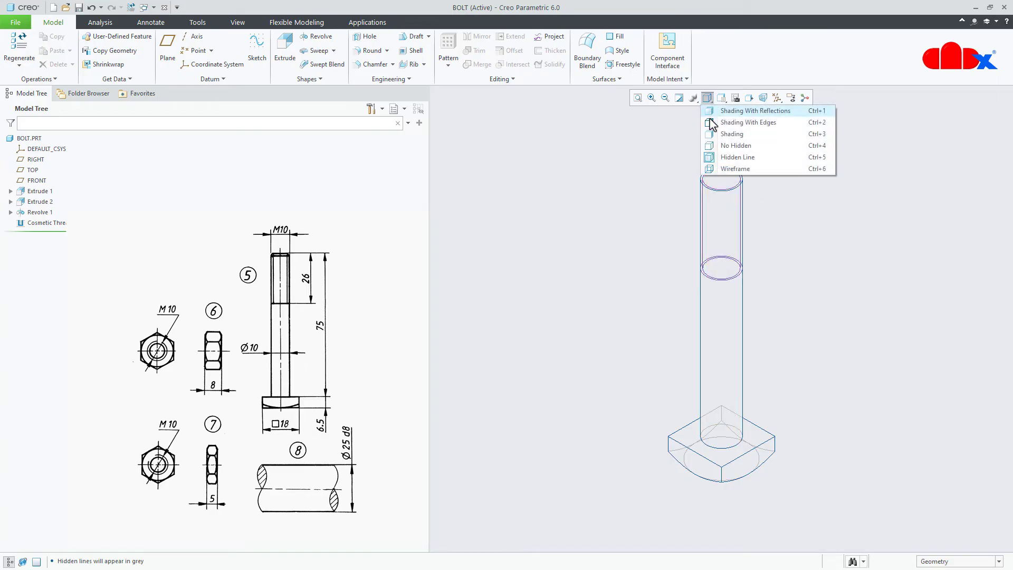
left_click(739, 121)
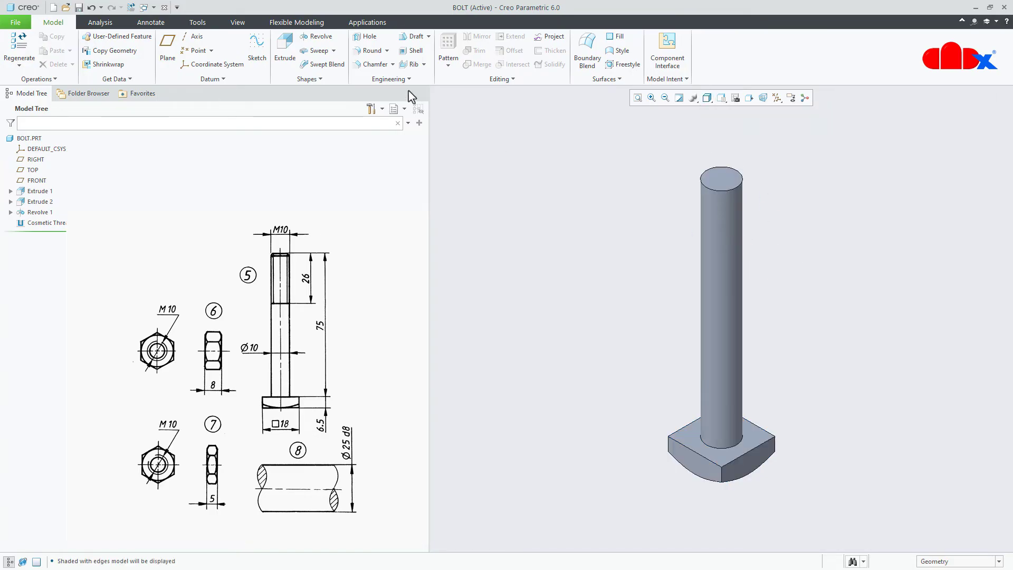
Step: Chamfer the circular edge at the shank's free end with a 1 mm D x D edge chamfer
left_click(372, 64)
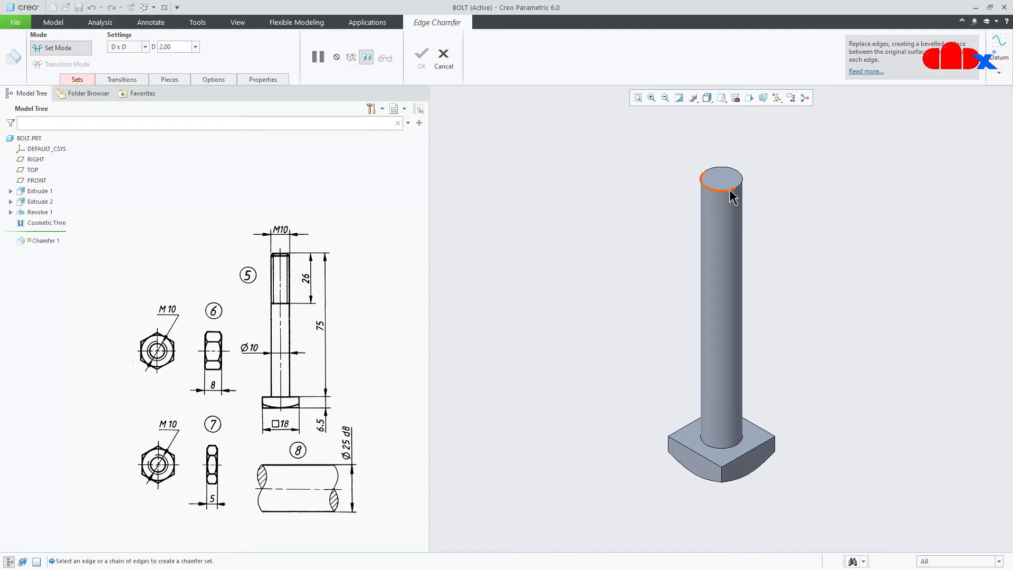
left_click(729, 189)
scroll(742, 163, "up", 3)
double_click(729, 163)
type("1")
key("Return")
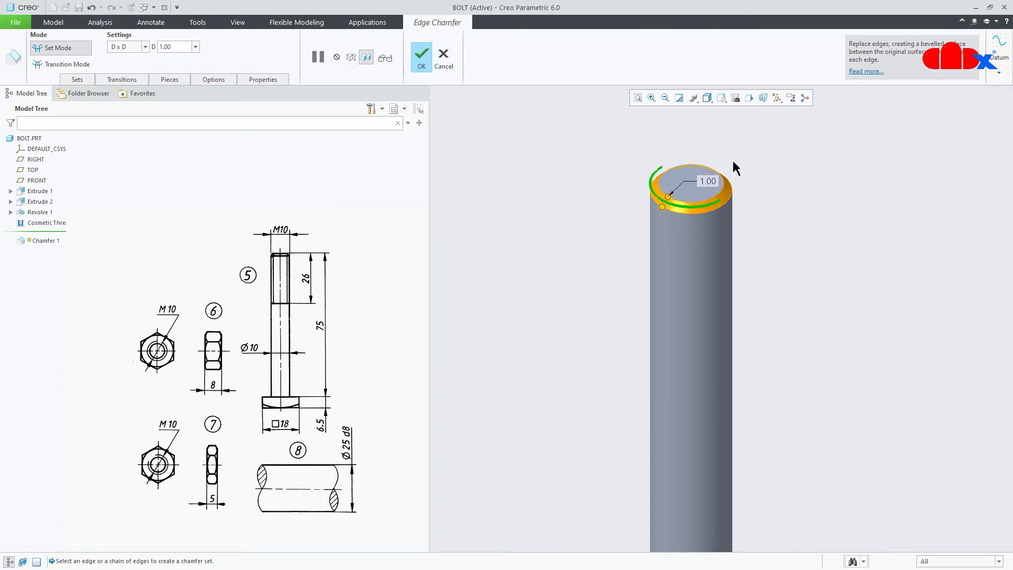
middle_click(794, 170)
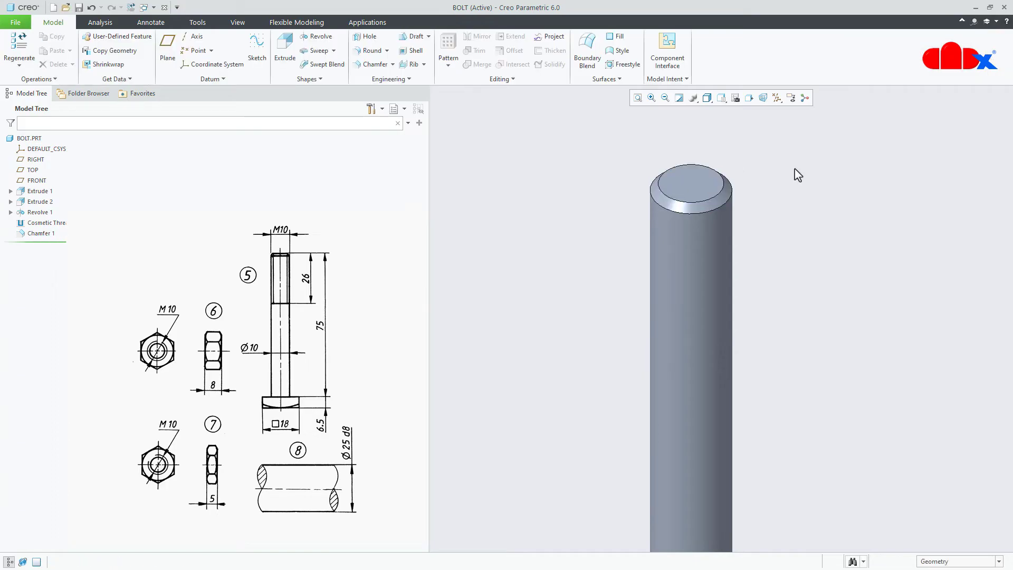
key("ctrl+d")
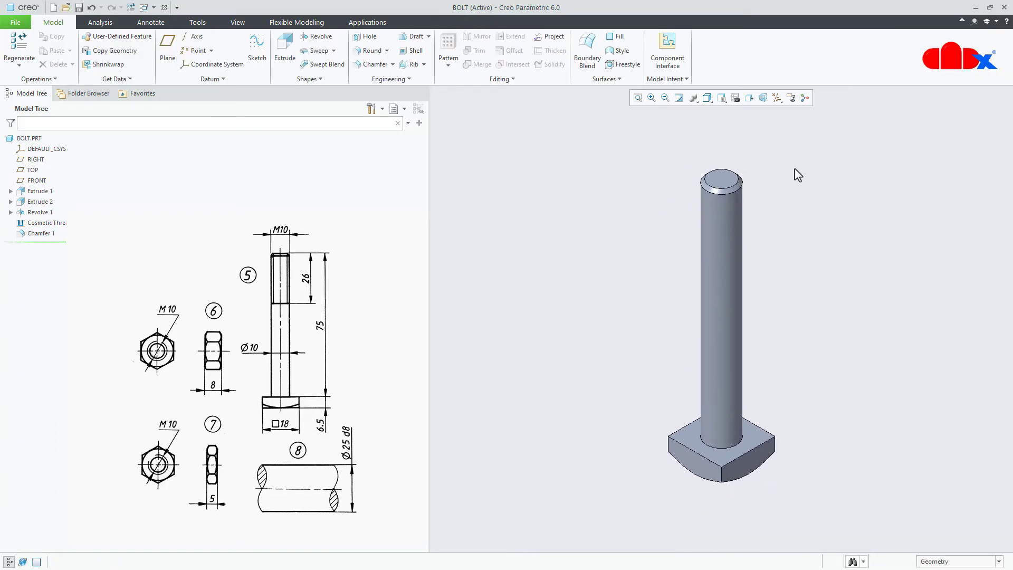
Step: Save the bolt part, close it and erase all undisplayed objects from the session
key("ctrl+s")
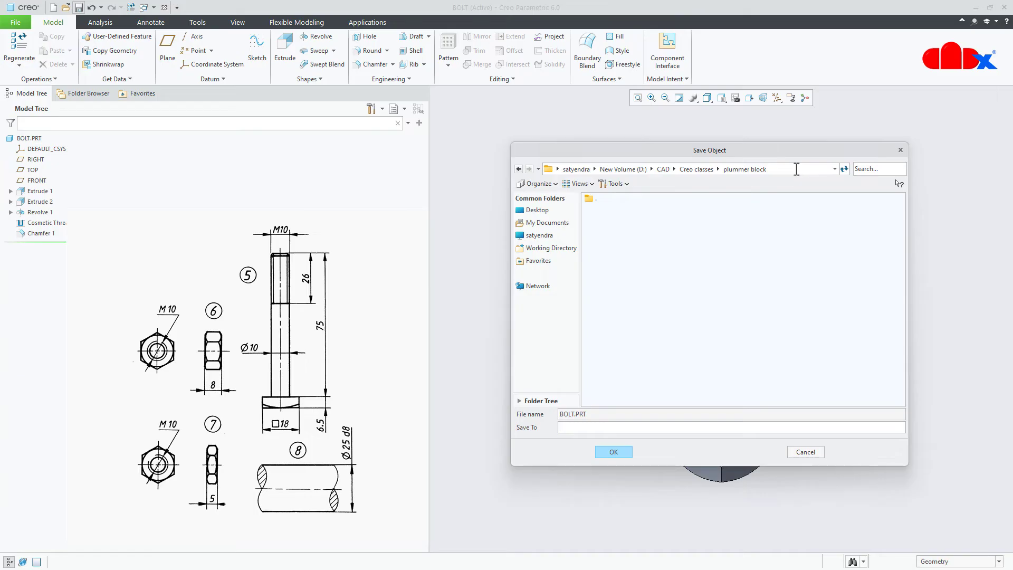
key("Return")
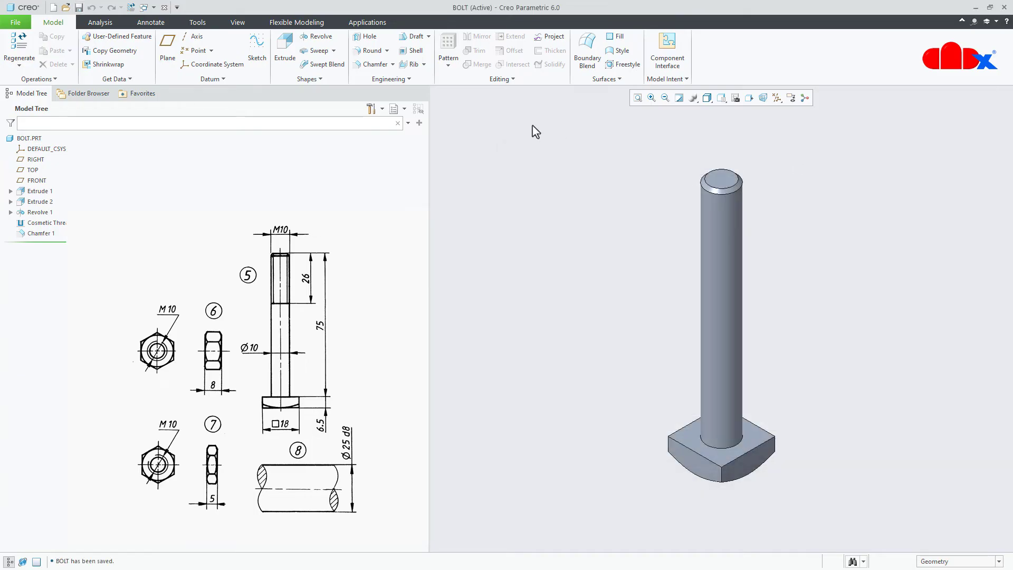
left_click(164, 7)
left_click(137, 53)
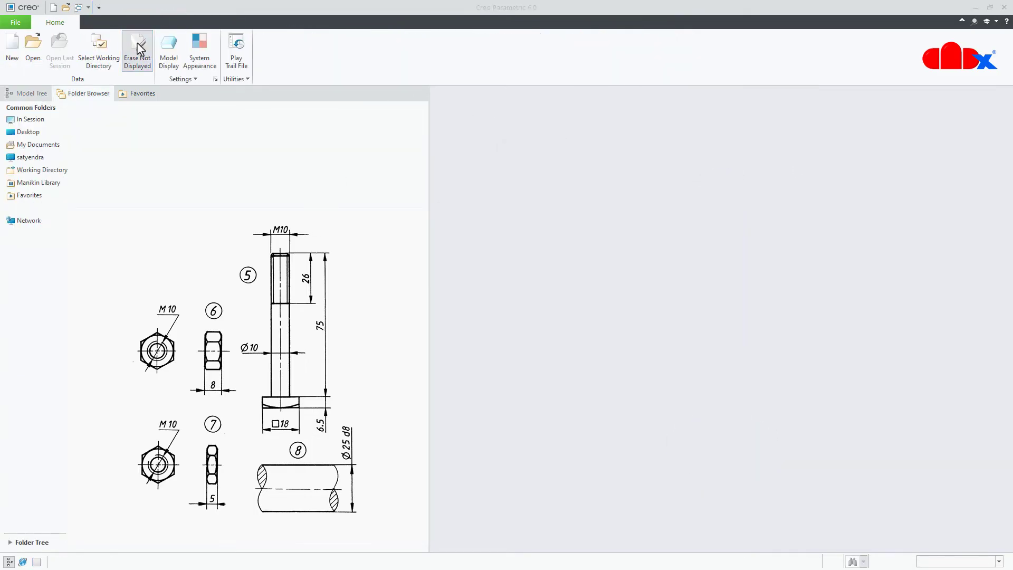
key("Return")
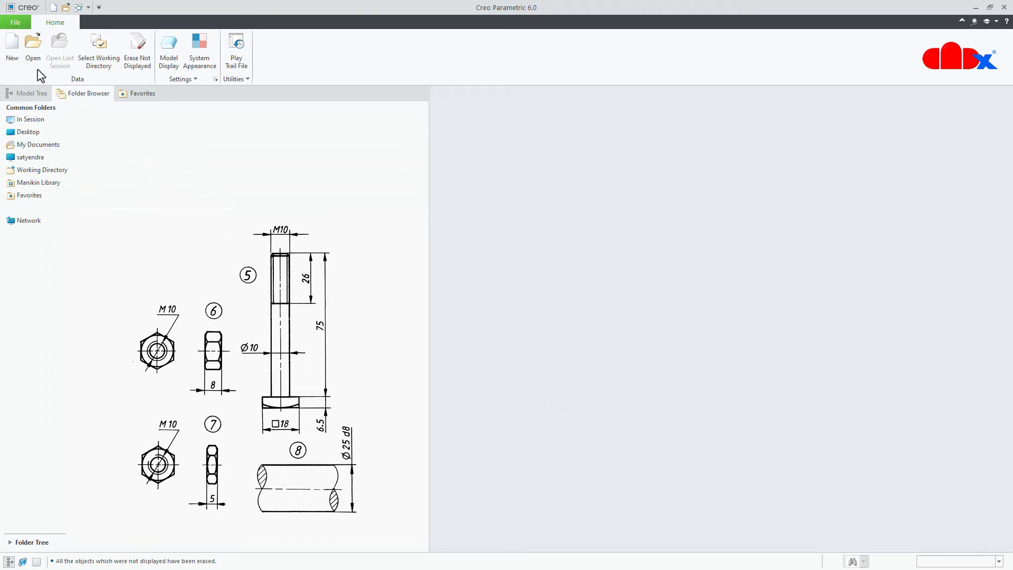
Step: Create a new solid part named nut using the solid_part_mmks template instead of the default one
left_click(12, 58)
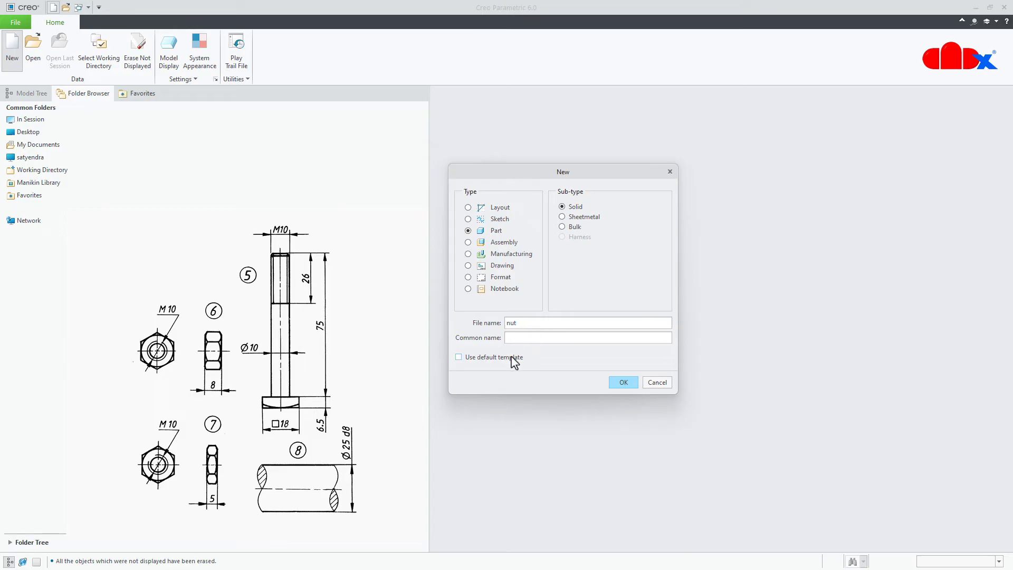
left_click(620, 383)
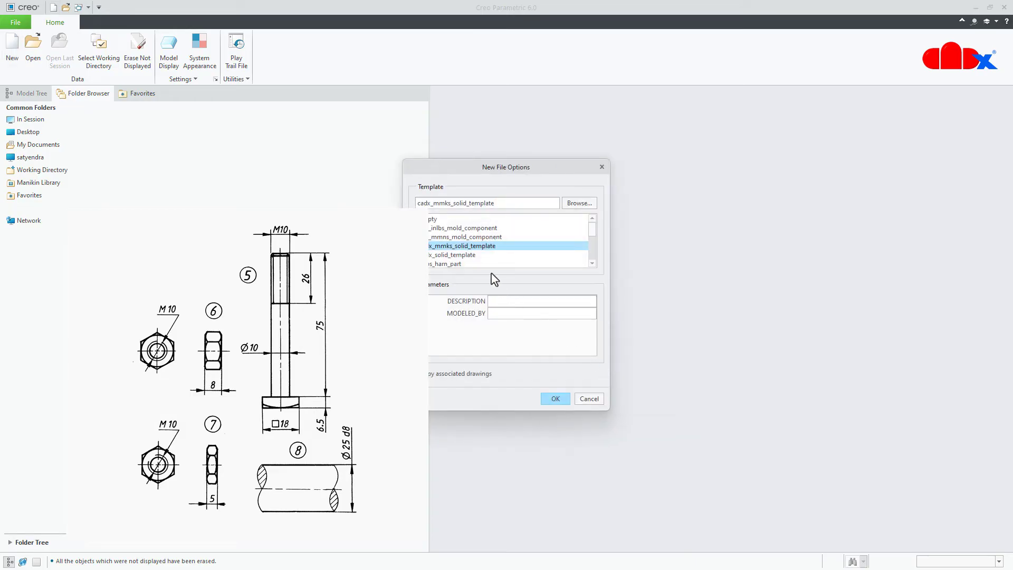
left_click_drag(508, 177, 576, 184)
scroll(545, 266, "down", 3)
double_click(528, 254)
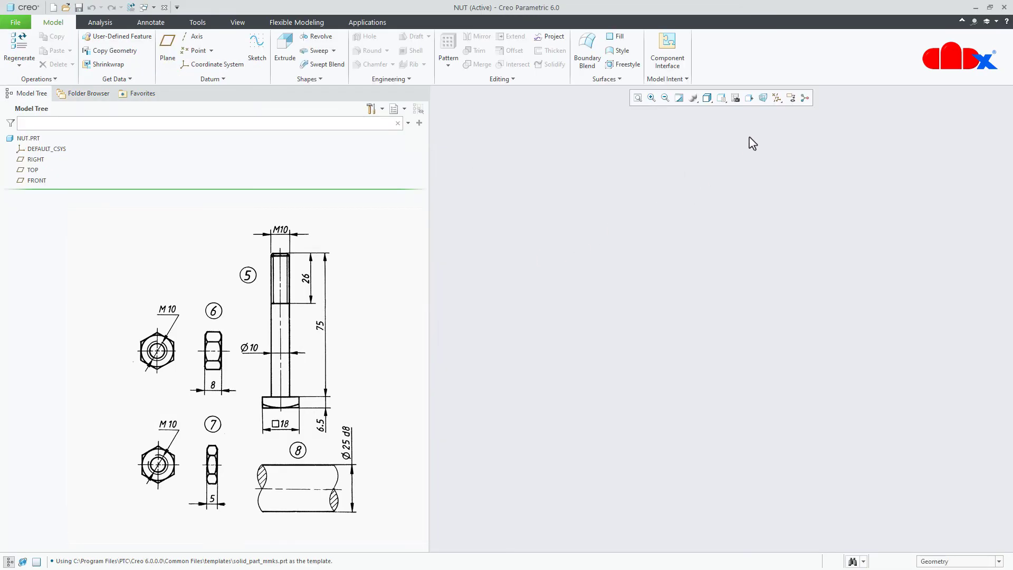
Step: Turn on the display of all datum features and start an extrude sketch on the TOP plane
left_click(776, 98)
left_click(777, 110)
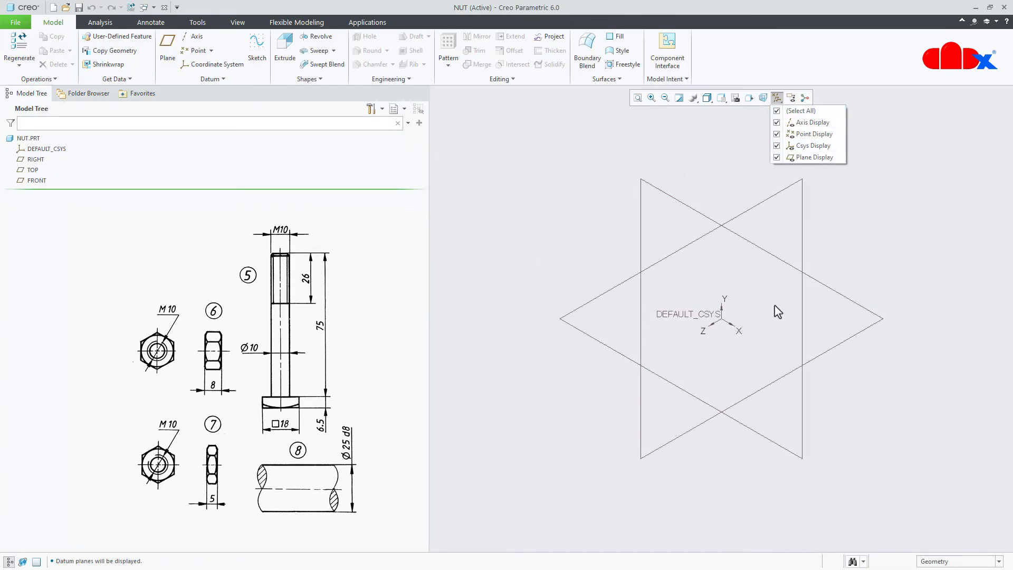
left_click(803, 515)
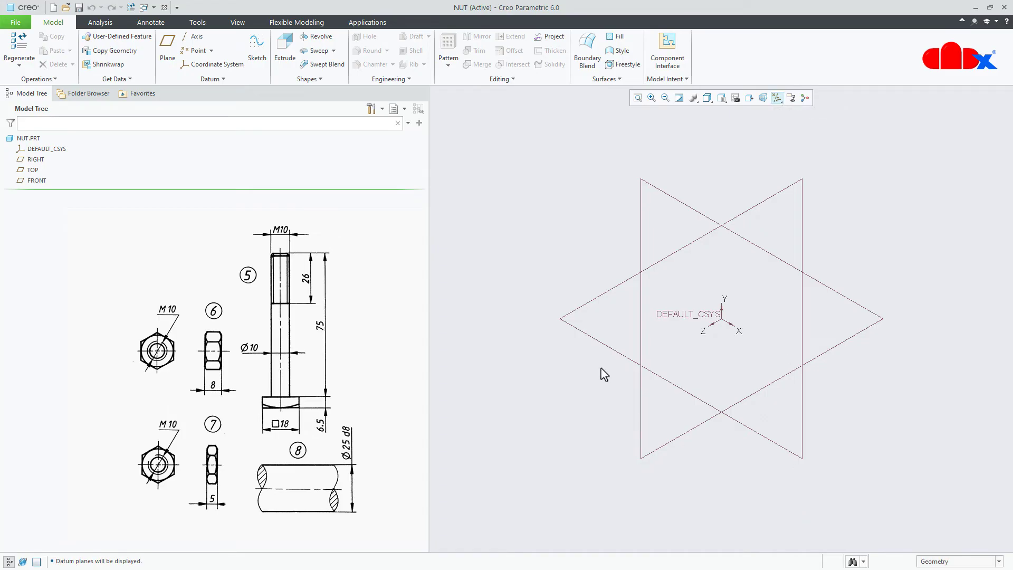
left_click(285, 50)
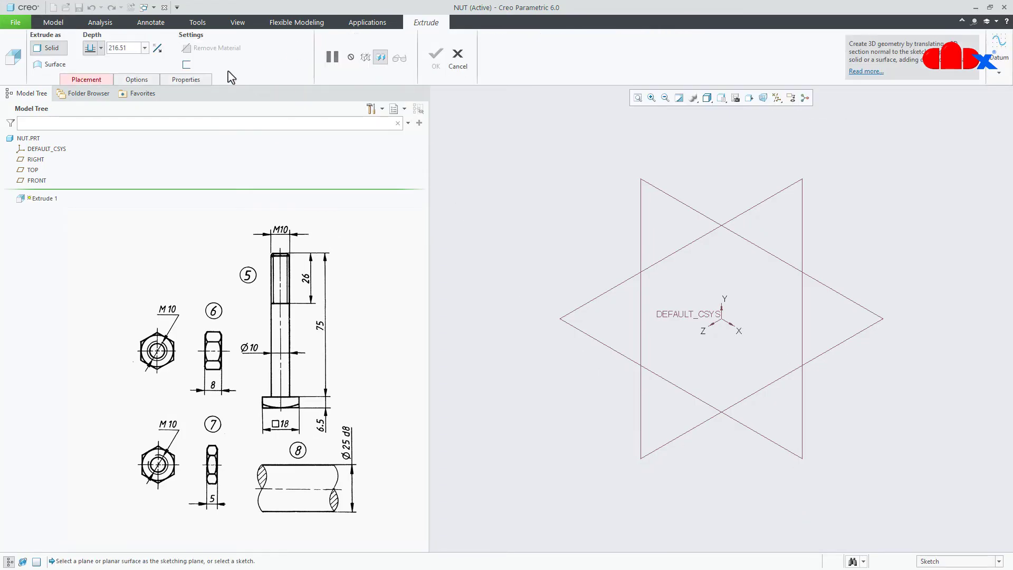
left_click(33, 170)
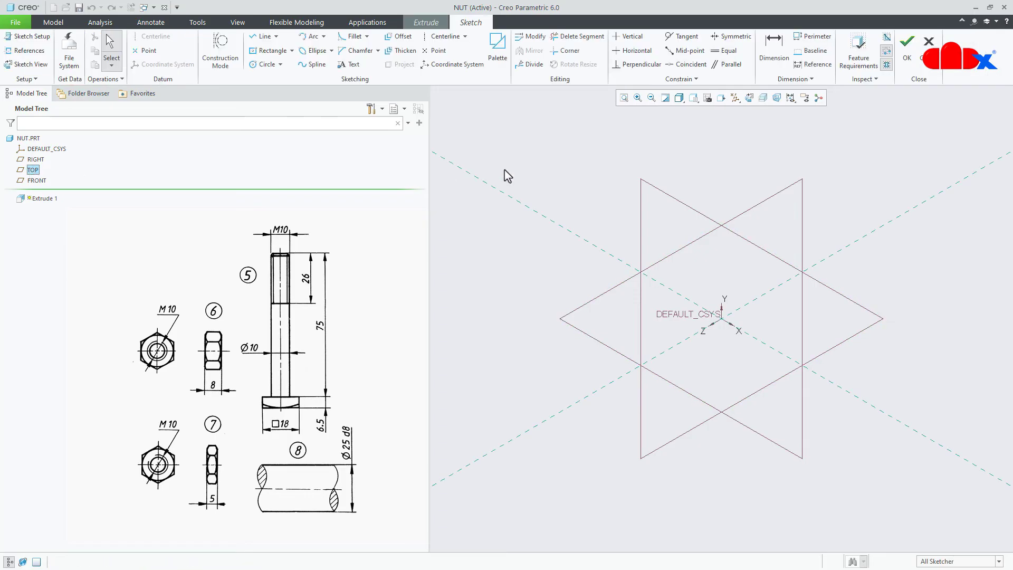
Step: Orient the sketch plane parallel to the screen and hide all datum features
left_click(749, 99)
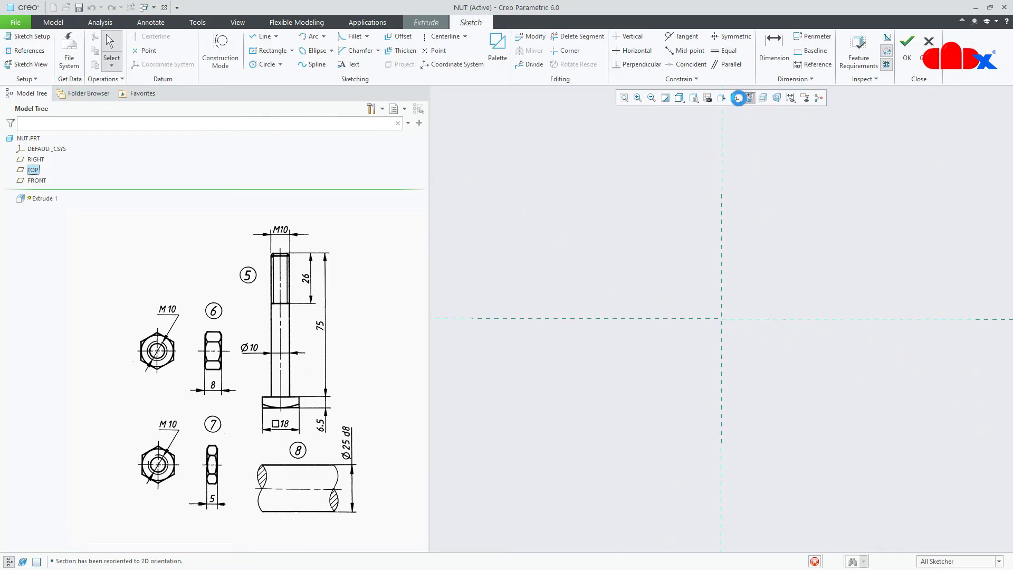
left_click(735, 98)
left_click(737, 111)
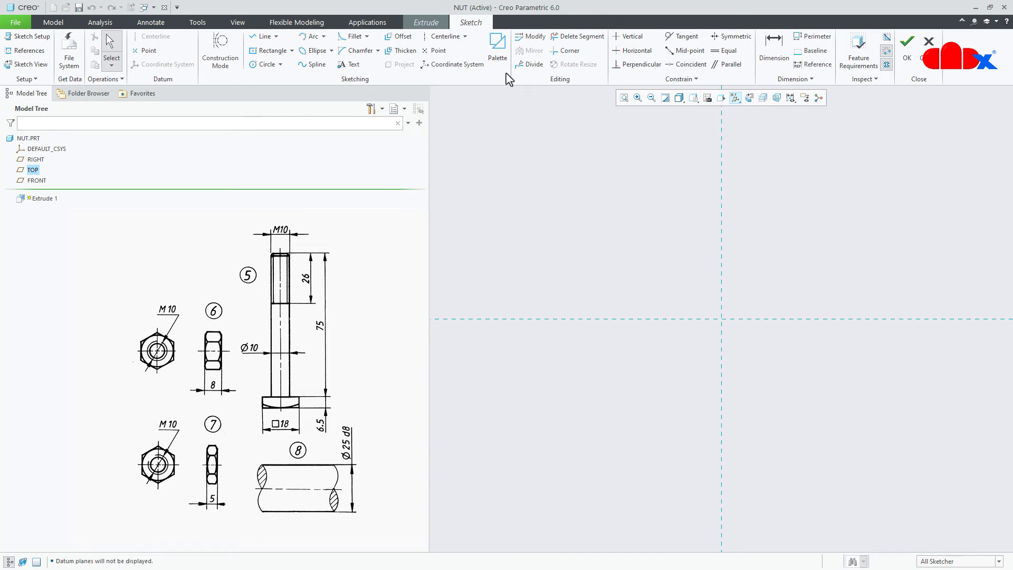
Step: Insert a 6-Sided Hexagon from the sketcher palette and move its center onto the intersection of the sketch references
left_click(499, 58)
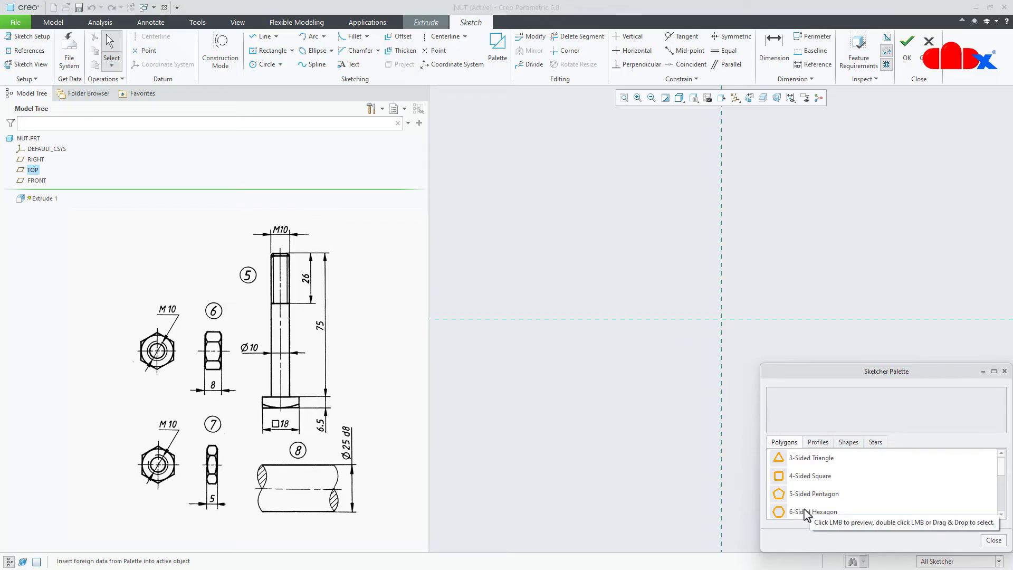
left_click_drag(806, 516, 826, 186)
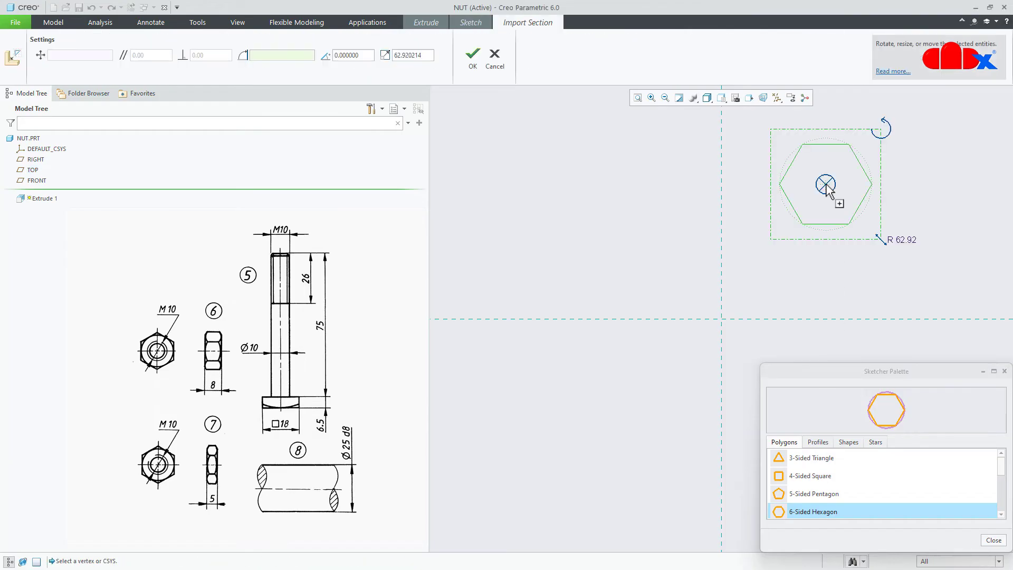
left_click(994, 540)
left_click_drag(827, 185, 723, 319)
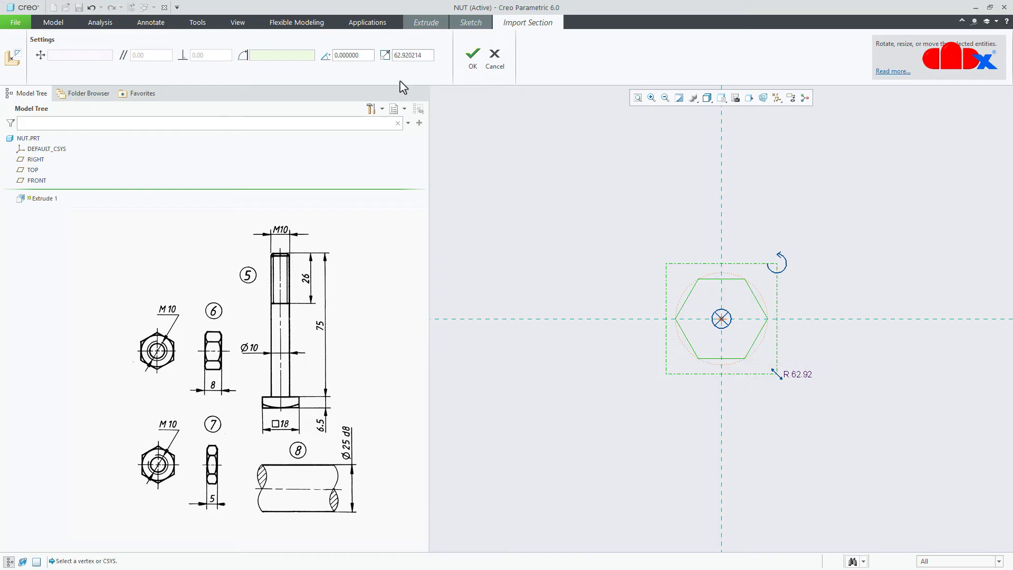
Step: Rotate the imported hexagon by 90 degrees, set its scaling factor to 10, and accept the placement
left_click(343, 55)
type("90")
key("Return")
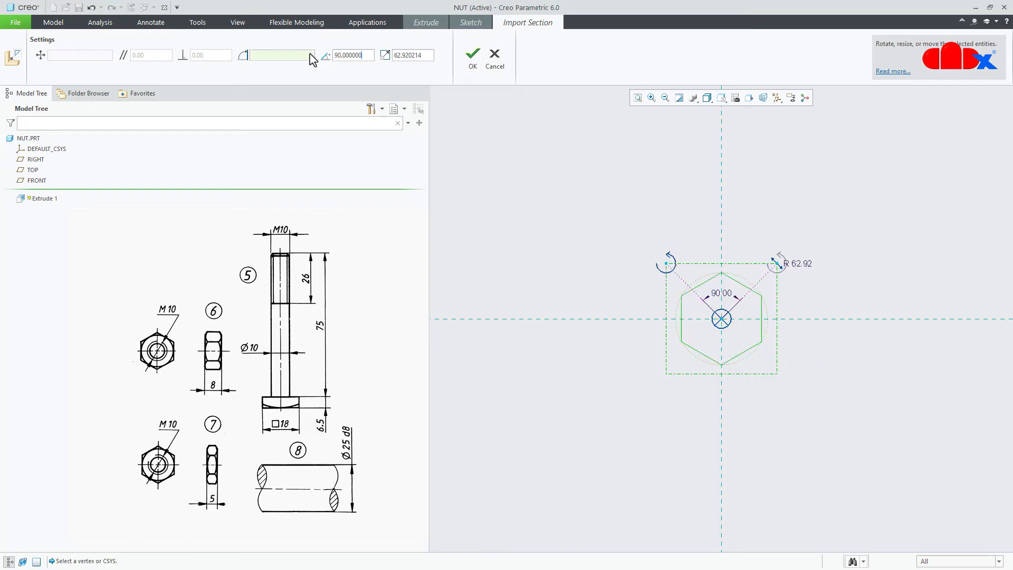
double_click(431, 55)
type("10")
key("Return")
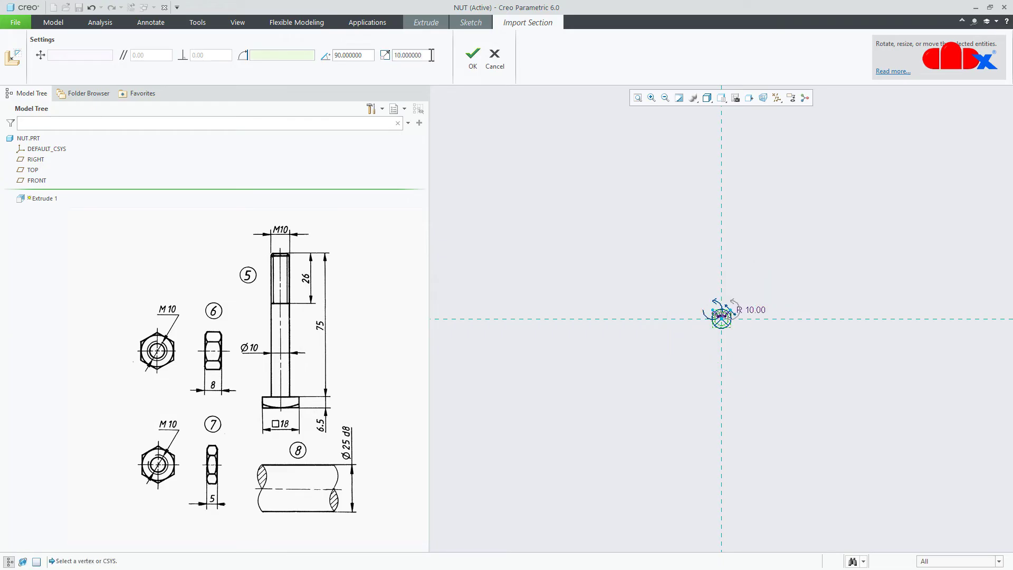
left_click(472, 59)
Step: Replace the hexagon's side-length dimension with a diameter dimension on its construction circle and finish the sketch
left_click(624, 97)
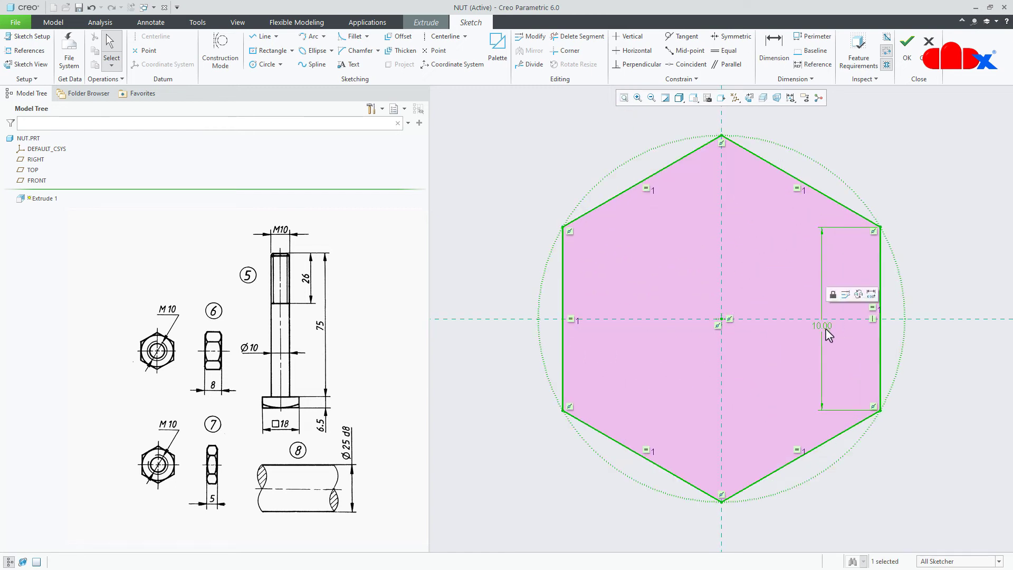
key("Delete")
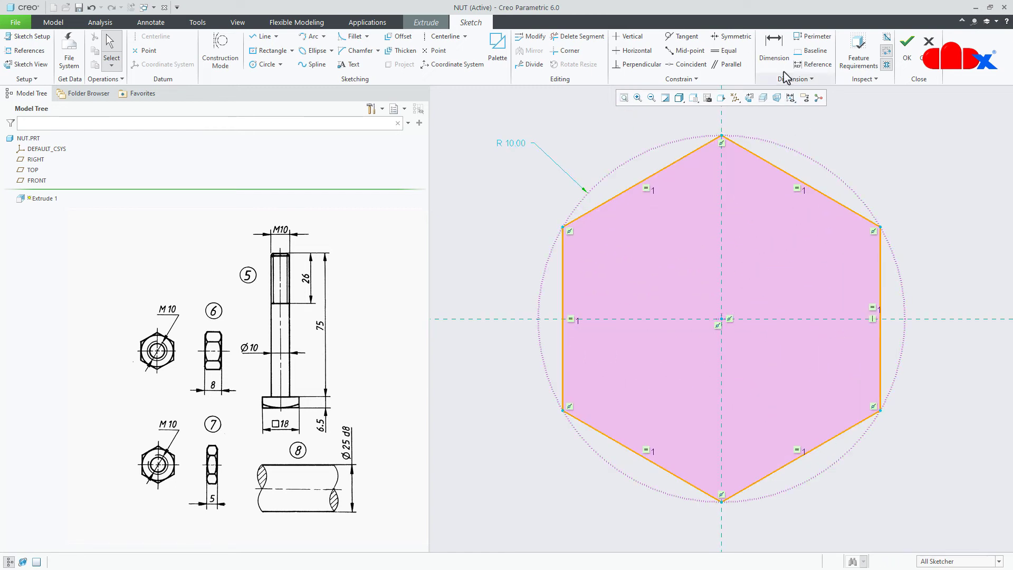
left_click(774, 53)
double_click(609, 176)
middle_click(583, 144)
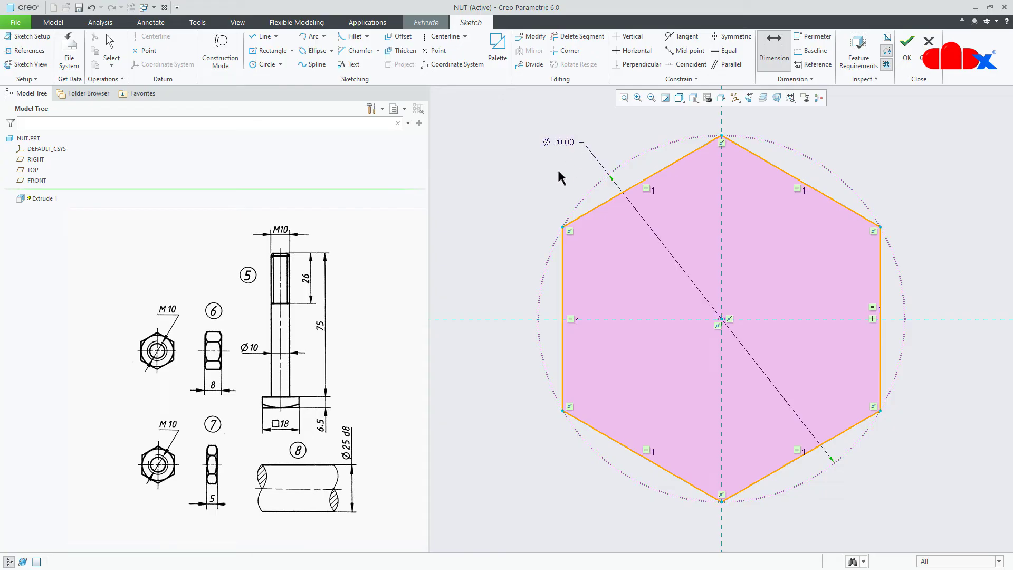
left_click(907, 52)
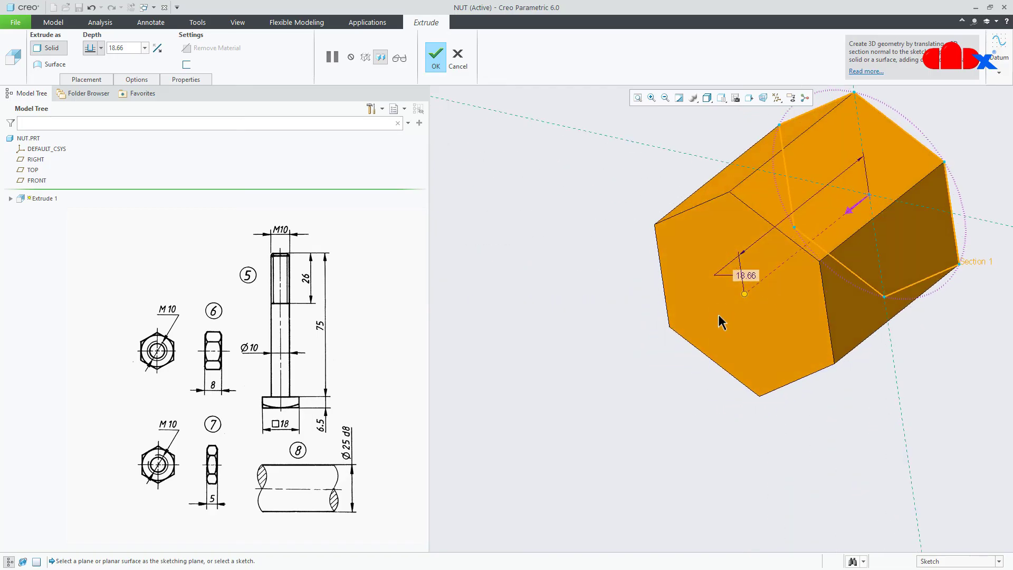
Step: Extrude the hexagon 8 mm symmetrically about the sketch plane and return to the default orientation
double_click(747, 275)
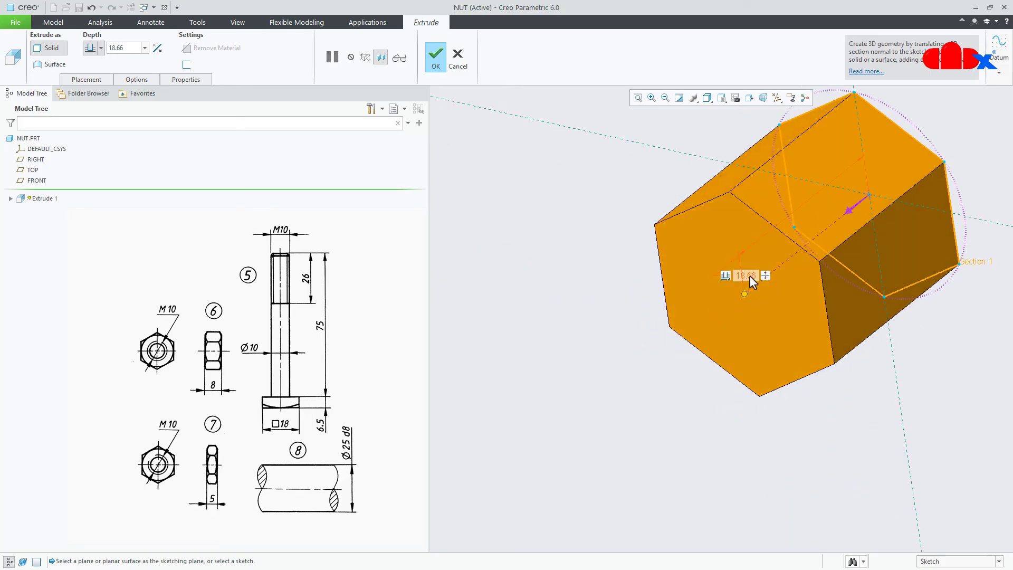
type("8")
key("Return")
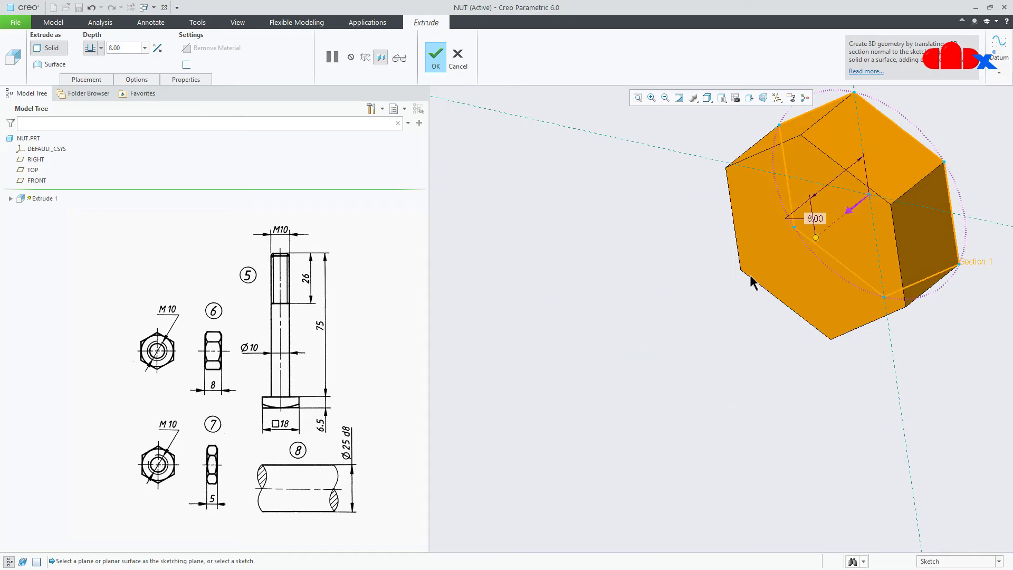
left_click(101, 48)
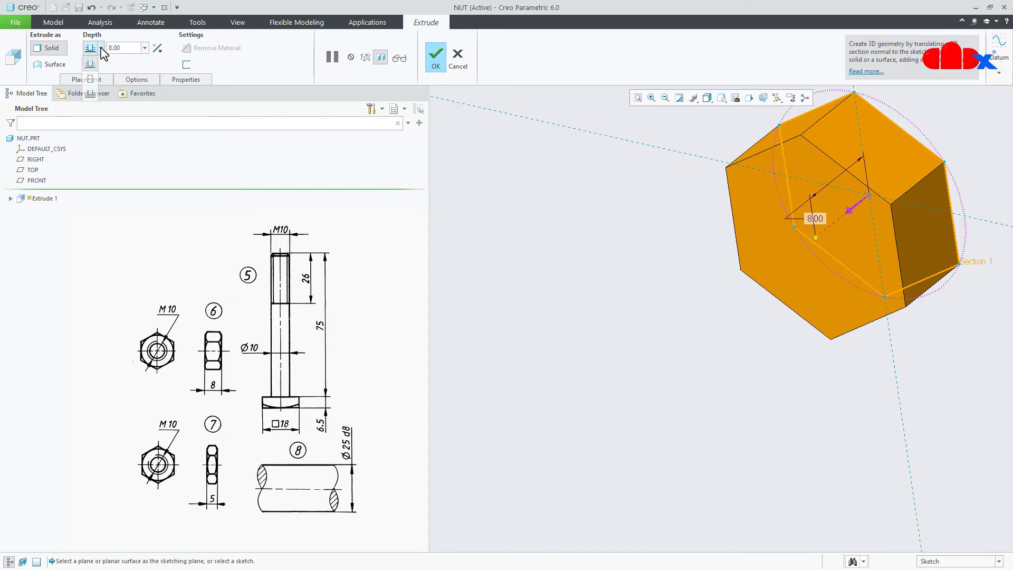
left_click(91, 74)
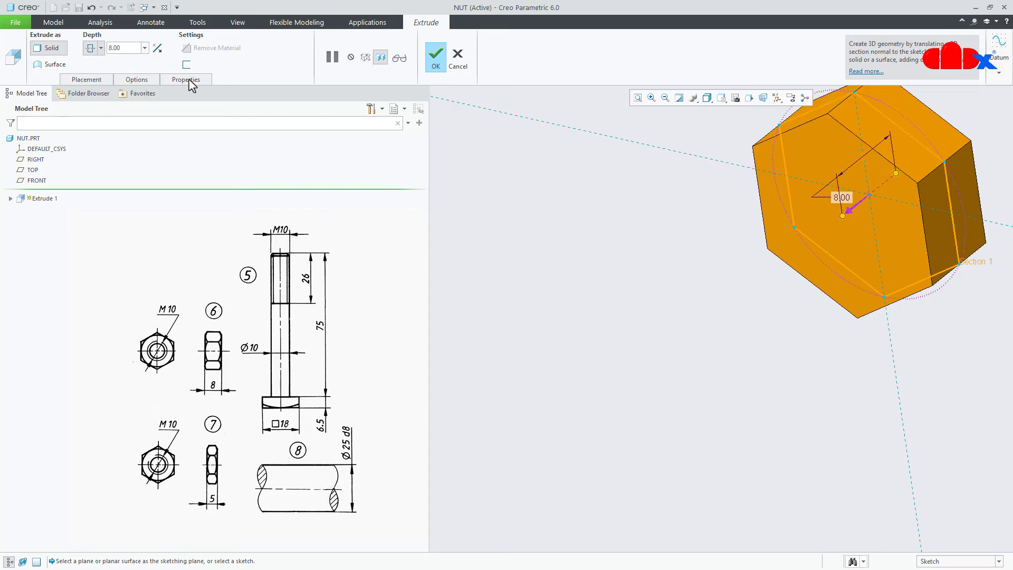
left_click(437, 58)
key("ctrl+d")
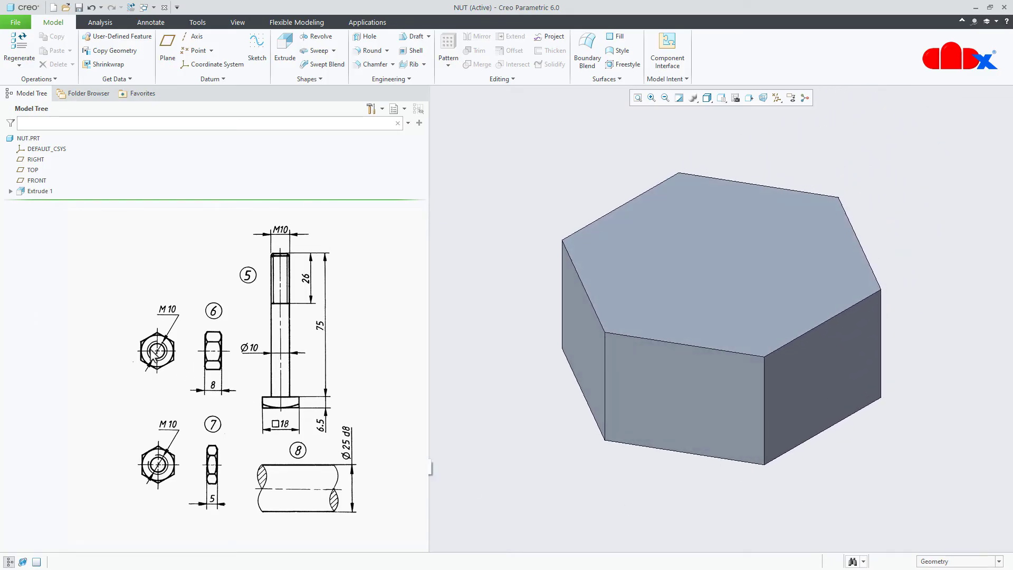
Step: Reopen the hexagonal extrusion's section sketch for editing and orient it parallel to the screen
left_click(38, 192)
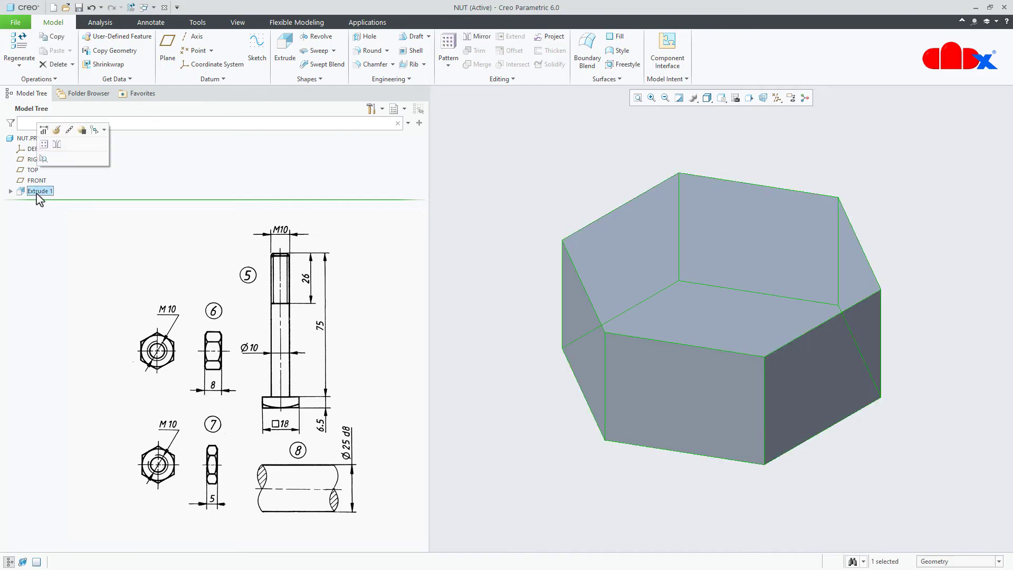
left_click(57, 132)
right_click(471, 261)
left_click(479, 232)
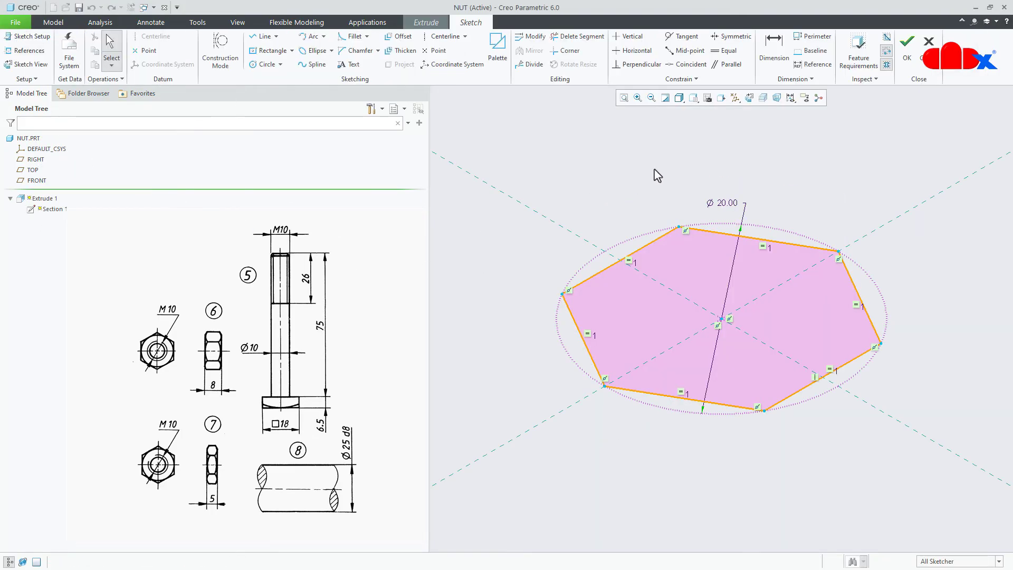
left_click(749, 98)
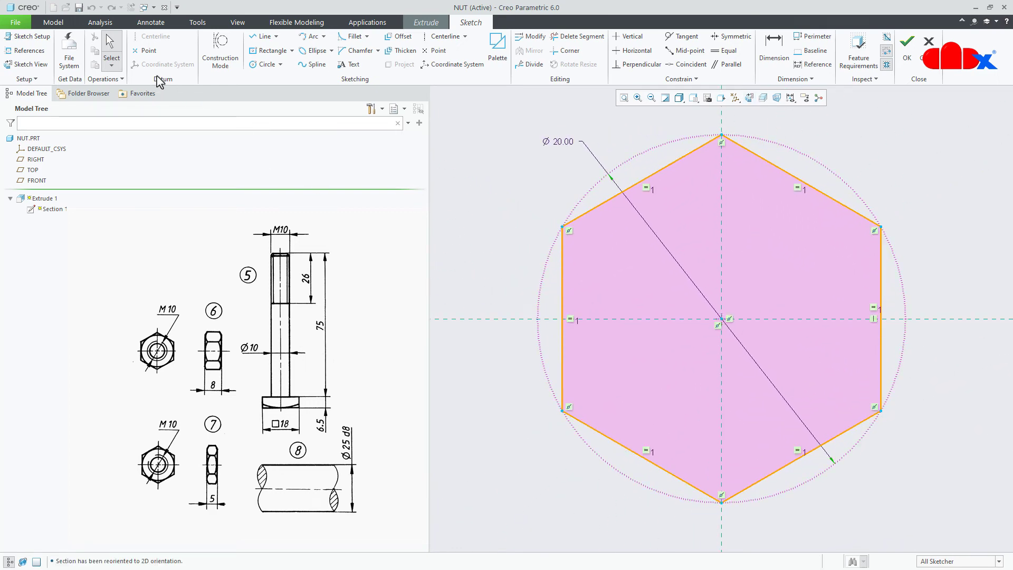
Step: Add a datum point at the hexagon's center, accept the redefined extrusion, and restore the default orientation
left_click(145, 51)
left_click(715, 320)
middle_click(754, 356)
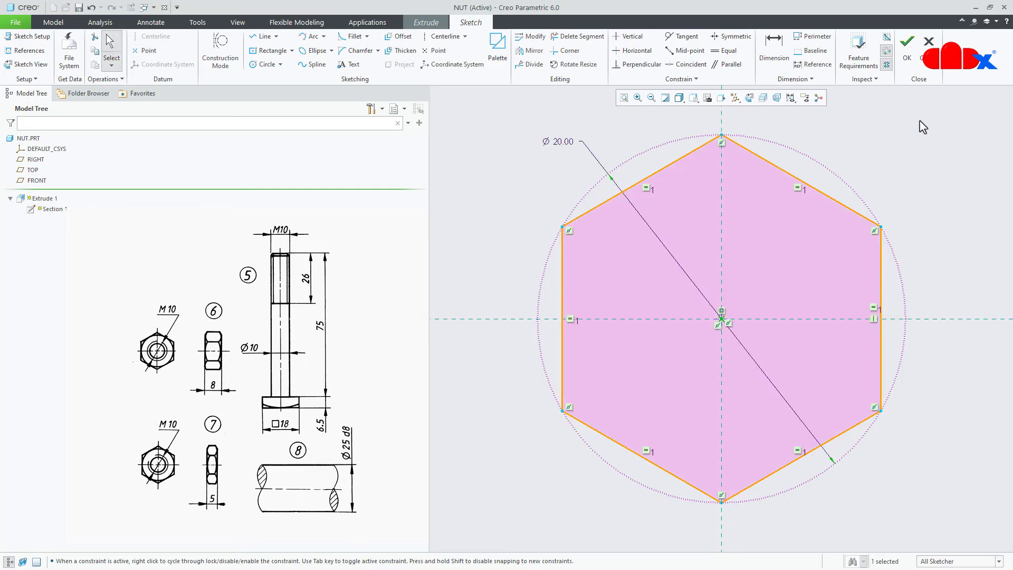
left_click(907, 46)
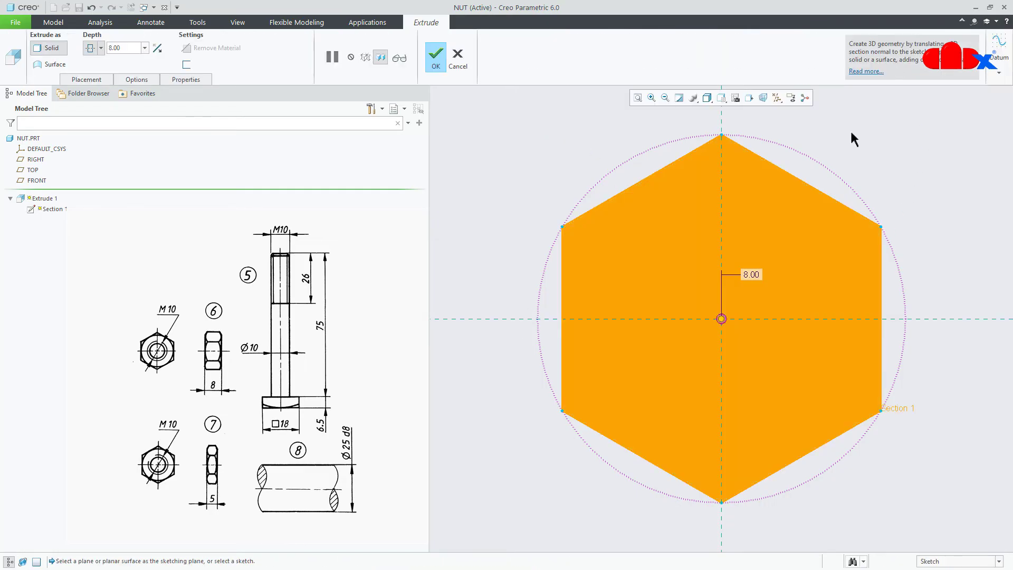
left_click(436, 56)
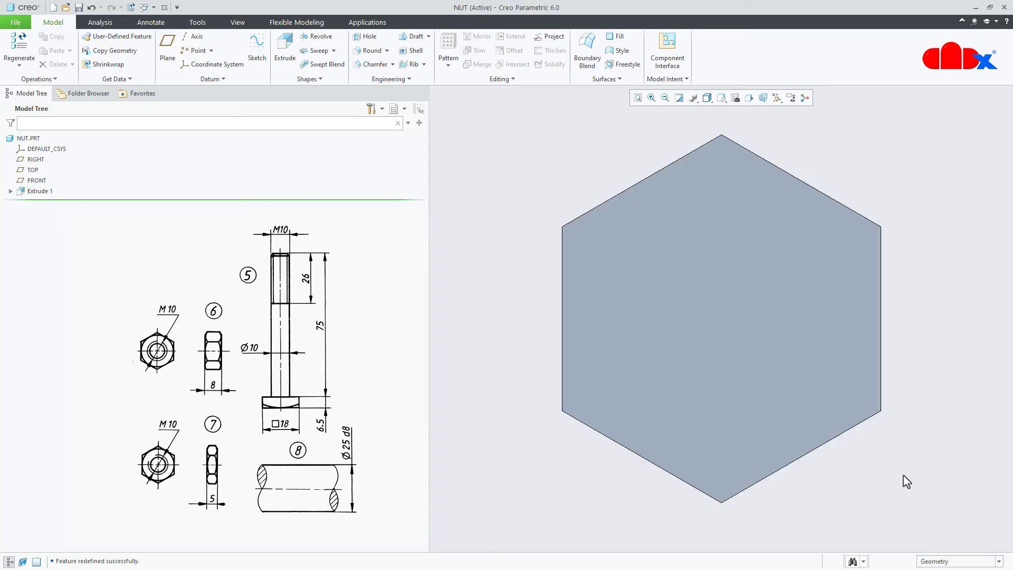
key("ctrl+d")
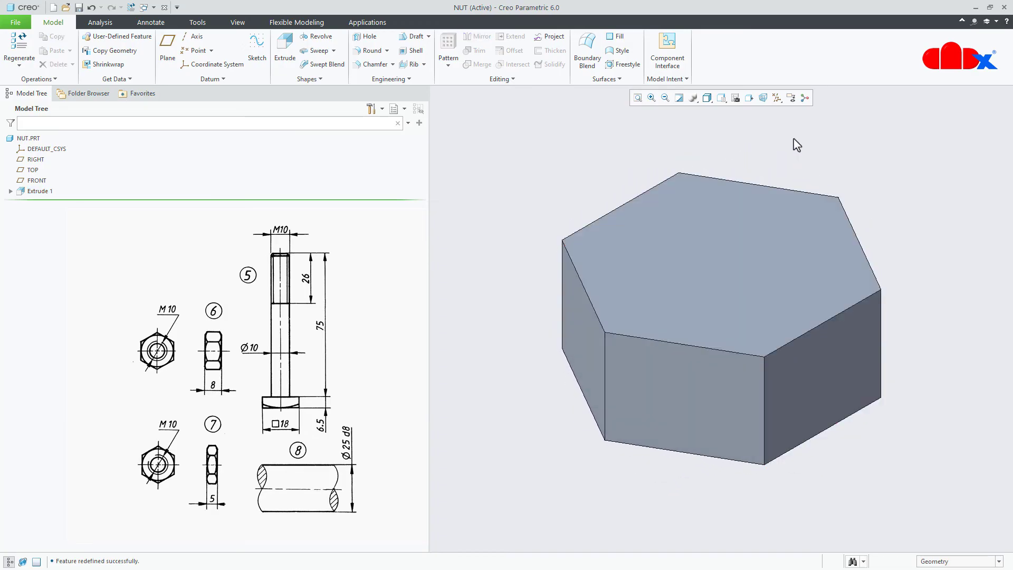
Step: Show all datum features, select the nut's center axis, and limit the datum display to axes only
left_click(776, 97)
left_click(778, 111)
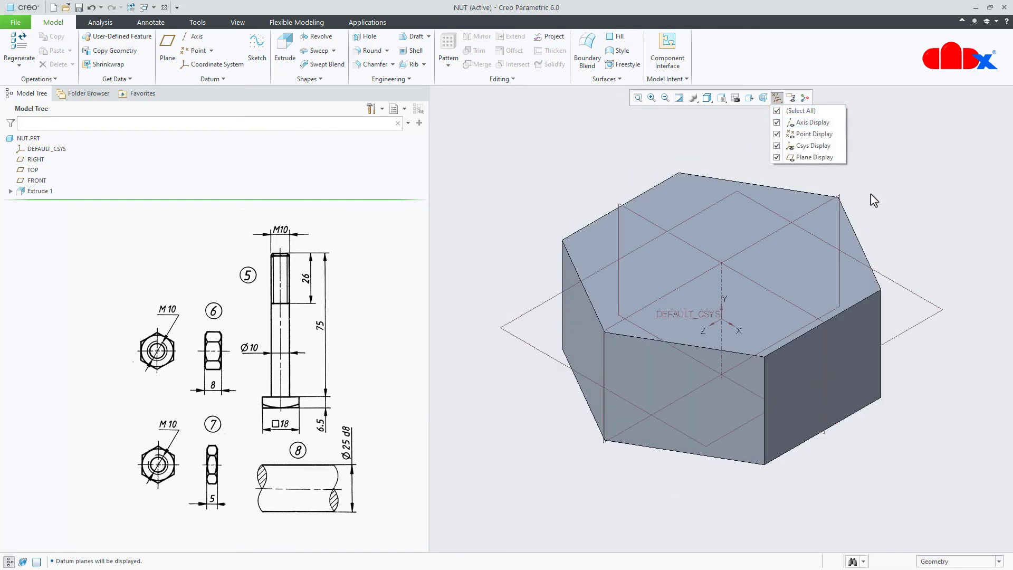
left_click(721, 283)
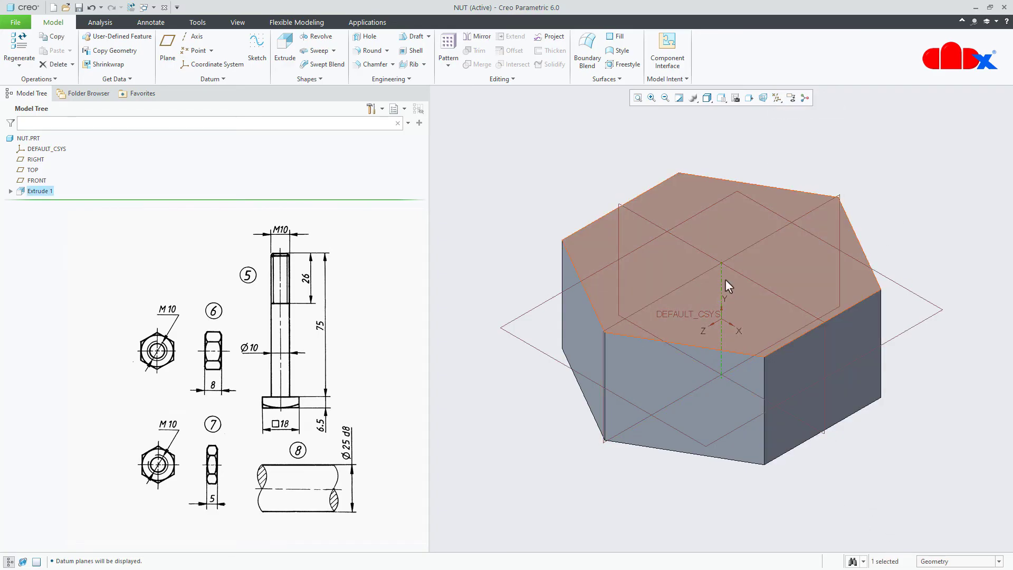
left_click(777, 98)
left_click(777, 111)
left_click(777, 123)
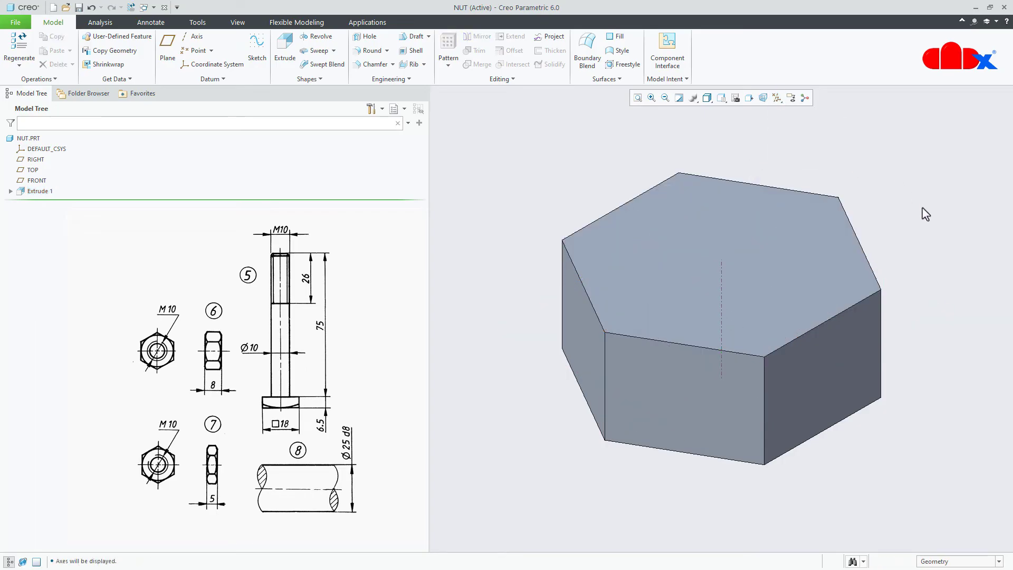
Step: Start a hole on the nut's top face, placed coaxially with the center axis
left_click(364, 38)
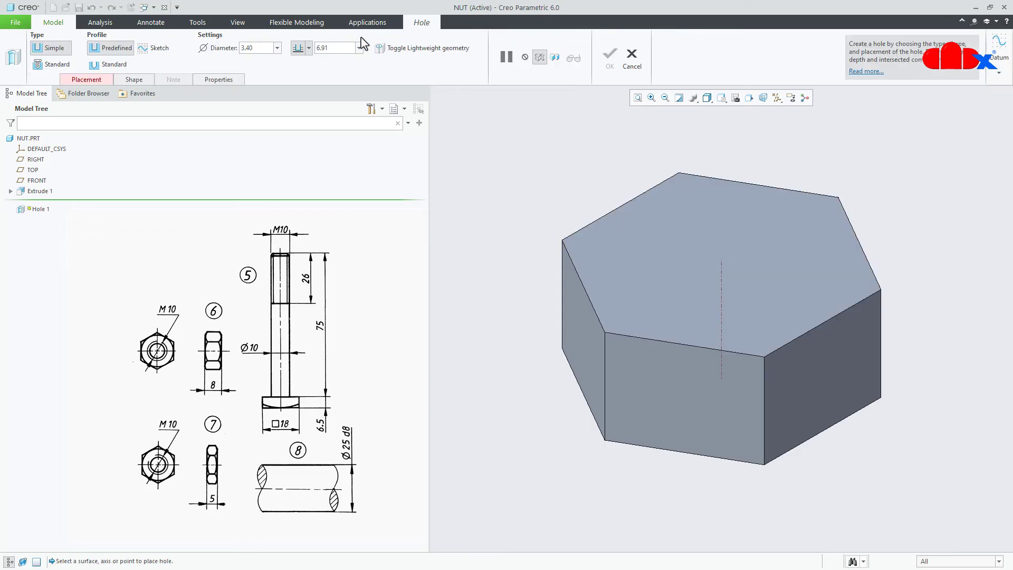
left_click(772, 253)
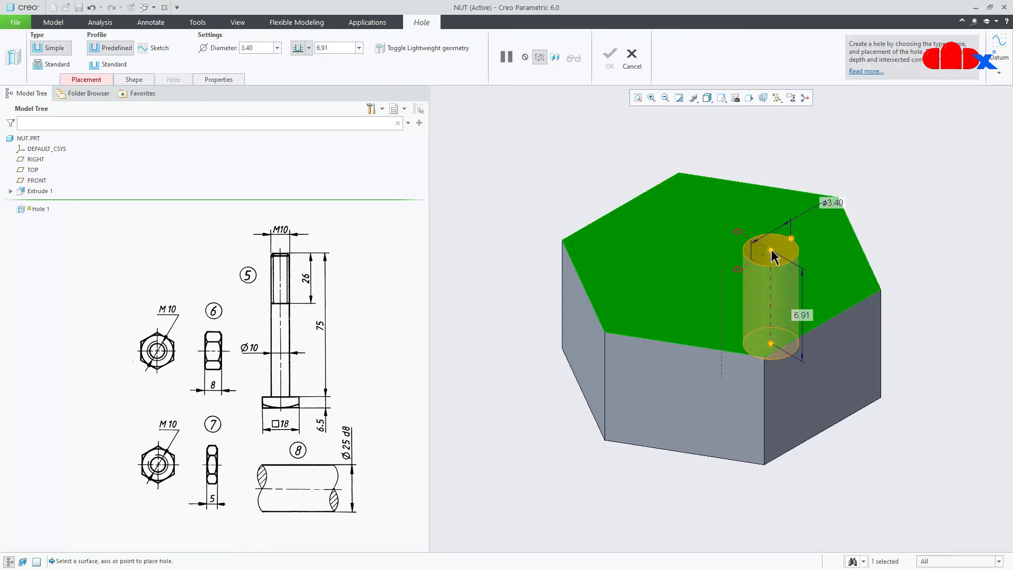
left_click(722, 297, "ctrl")
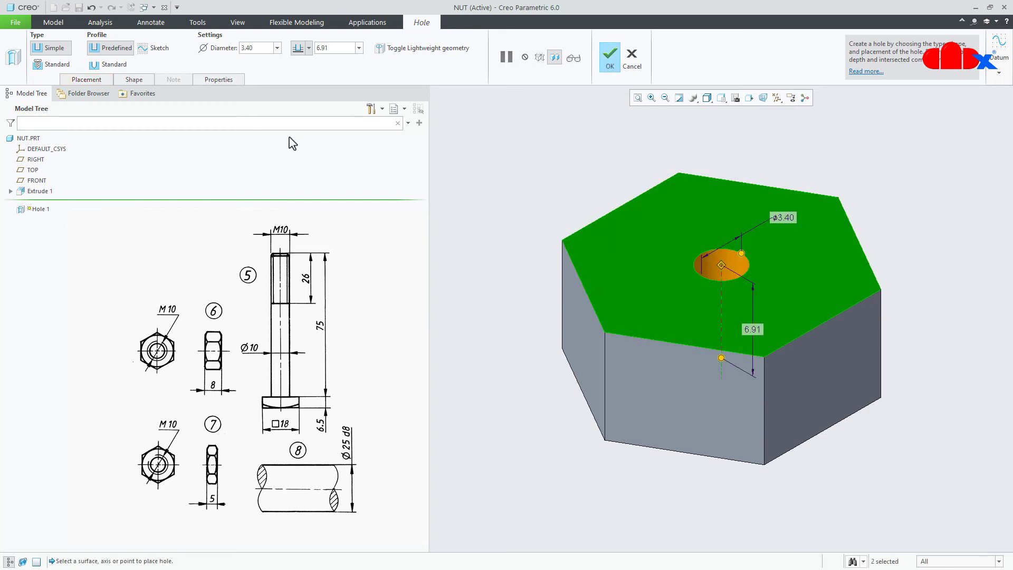
Step: Make the hole a standard tapped ISO M10x1 hole with through-all depth and complete it
left_click(55, 64)
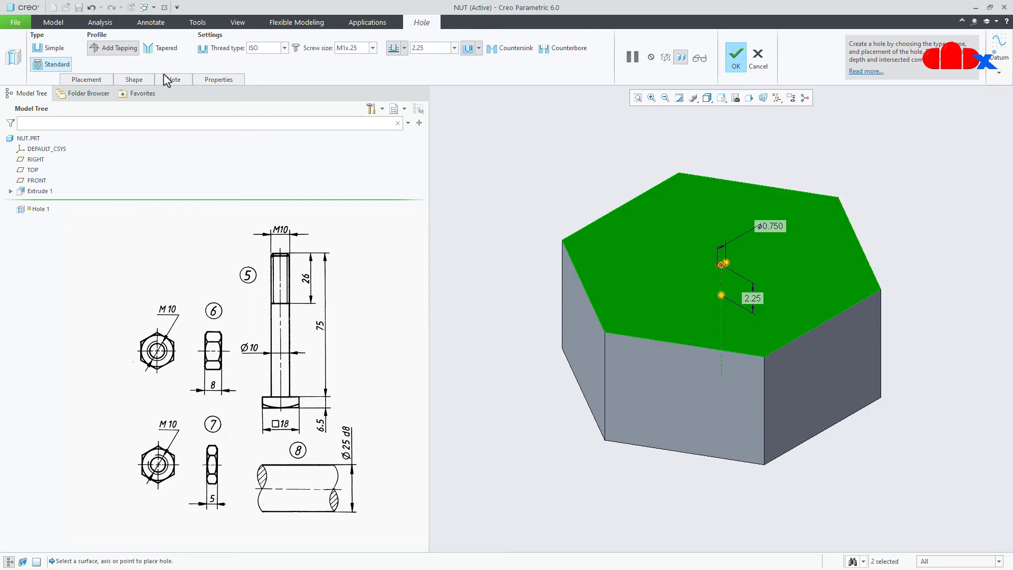
left_click(372, 48)
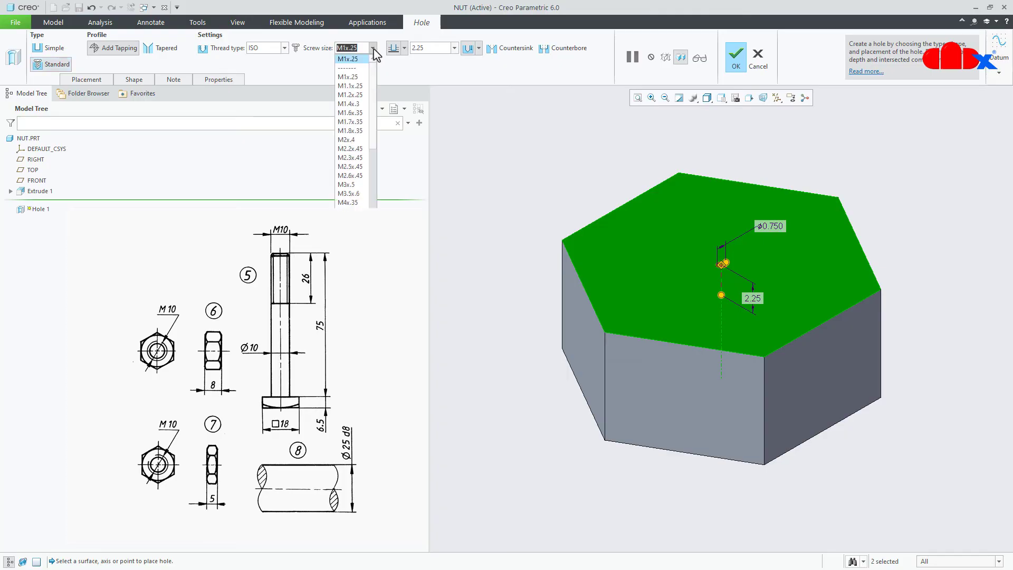
scroll(370, 124, "down", 5)
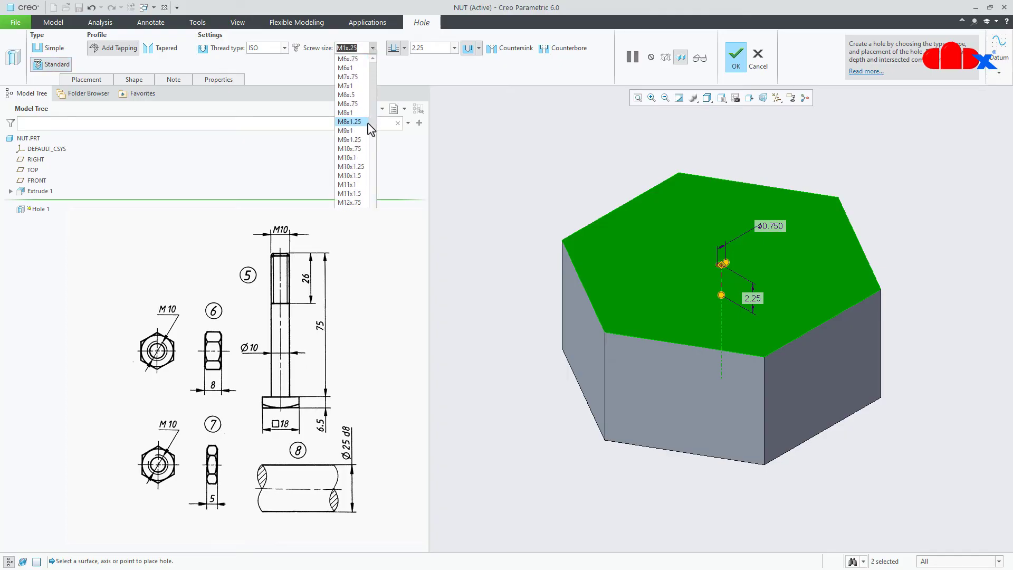
left_click(363, 157)
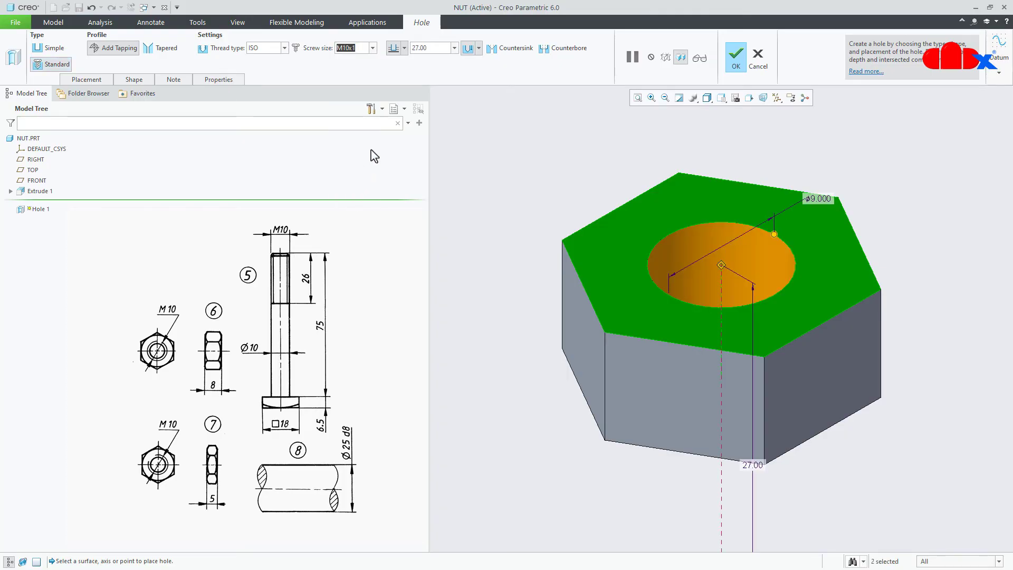
left_click(404, 48)
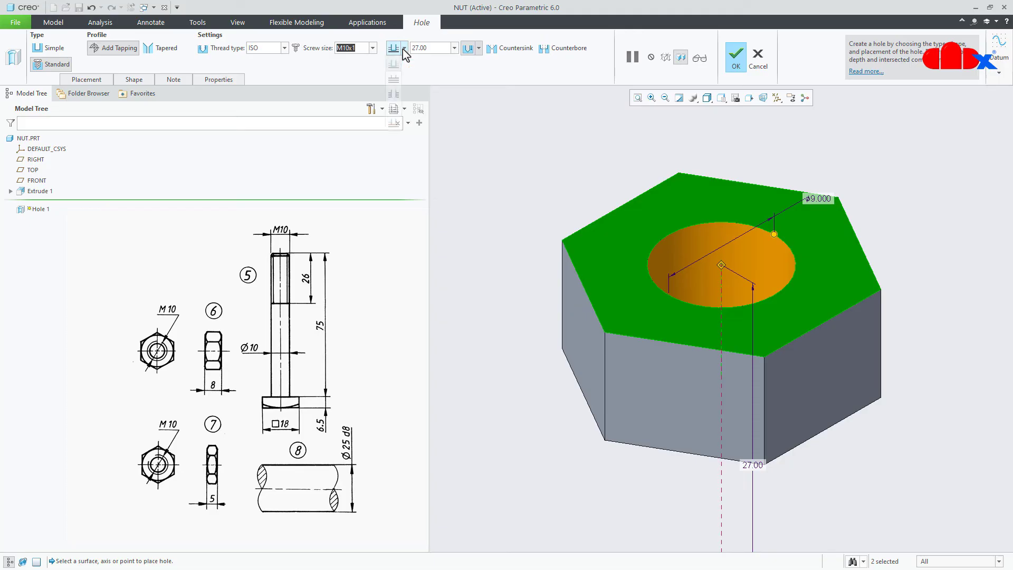
left_click(394, 80)
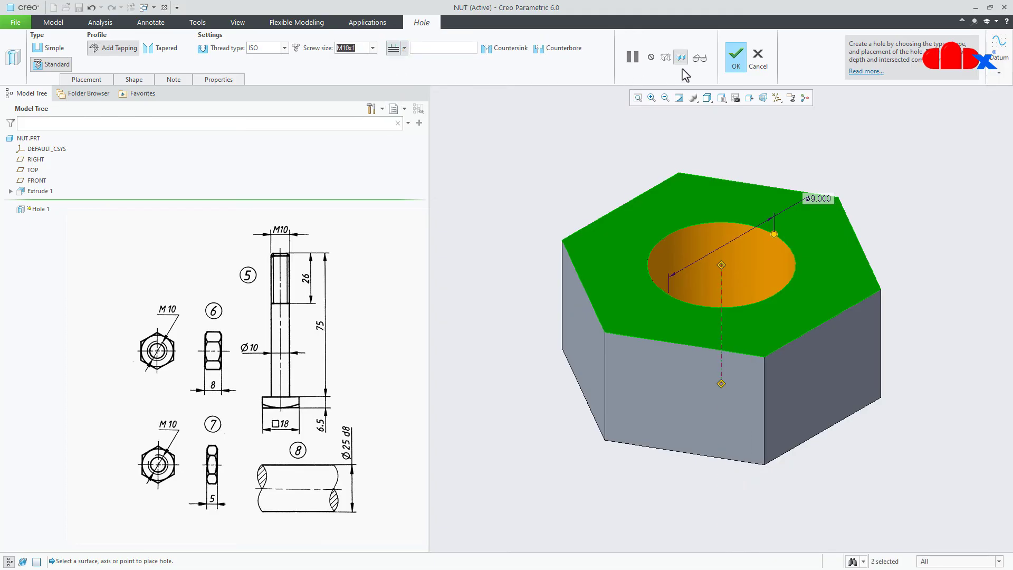
left_click(733, 59)
left_click(902, 192)
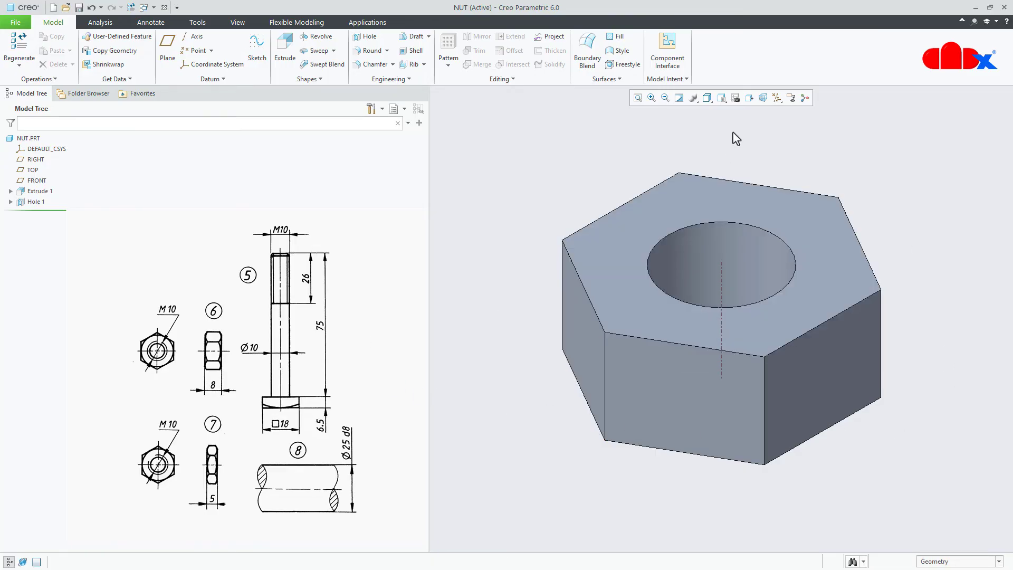
Step: Turn on the datum plane display and start a revolve sketch on the FRONT plane
left_click(777, 98)
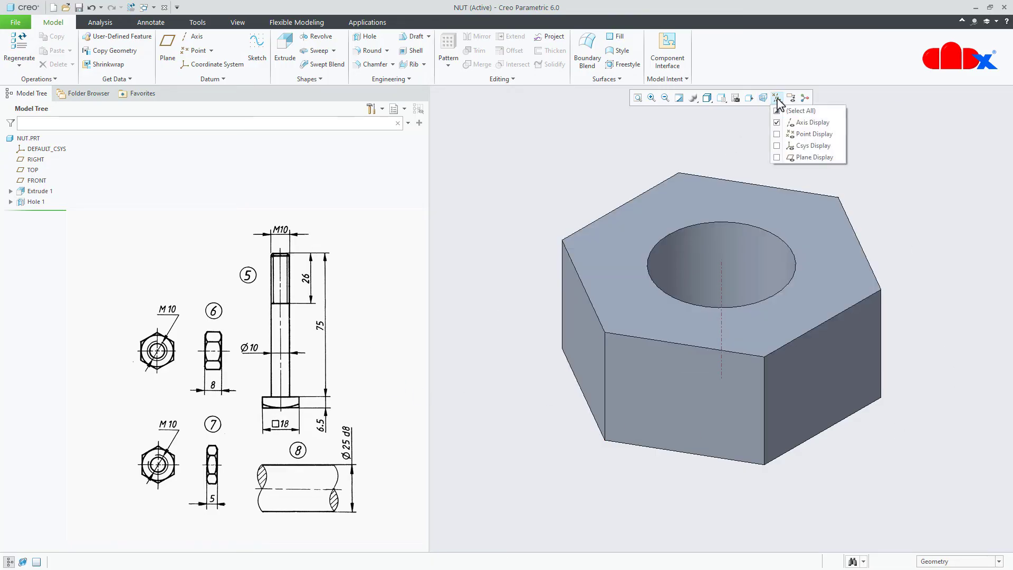
left_click(777, 157)
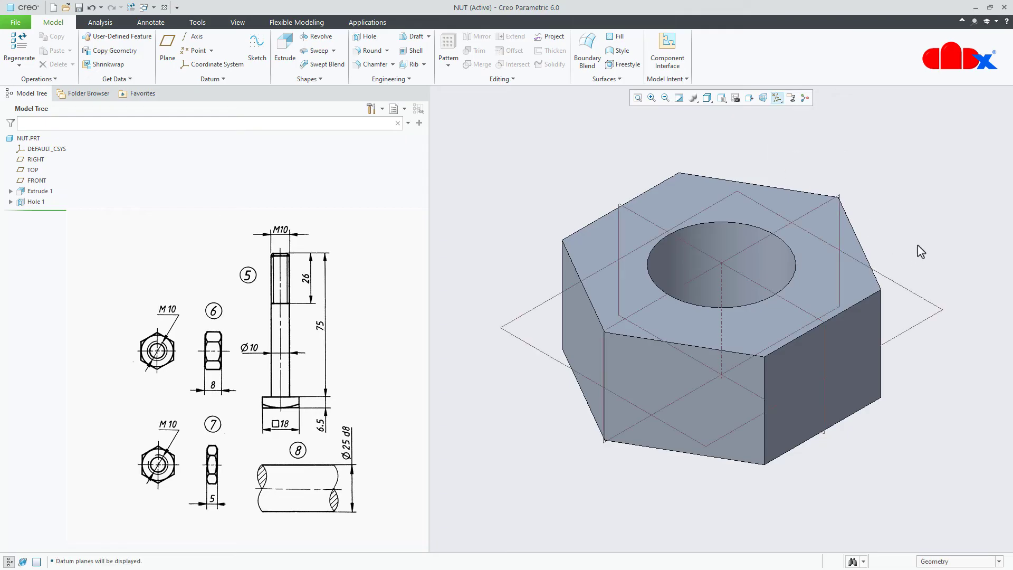
left_click(317, 37)
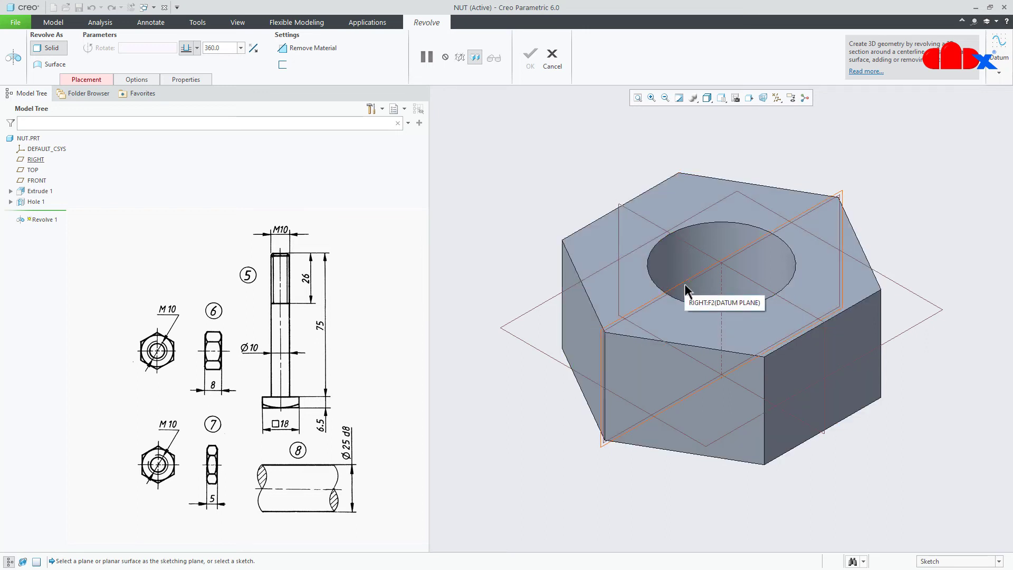
left_click(693, 257)
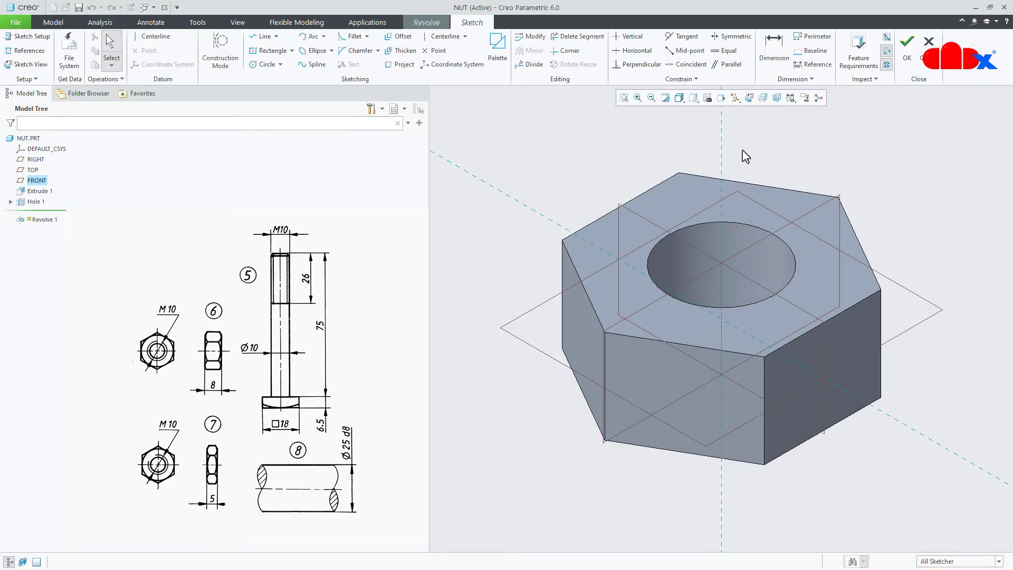
Step: Orient the revolve sketch parallel to the screen and hide the datum planes
left_click(749, 98)
left_click(735, 98)
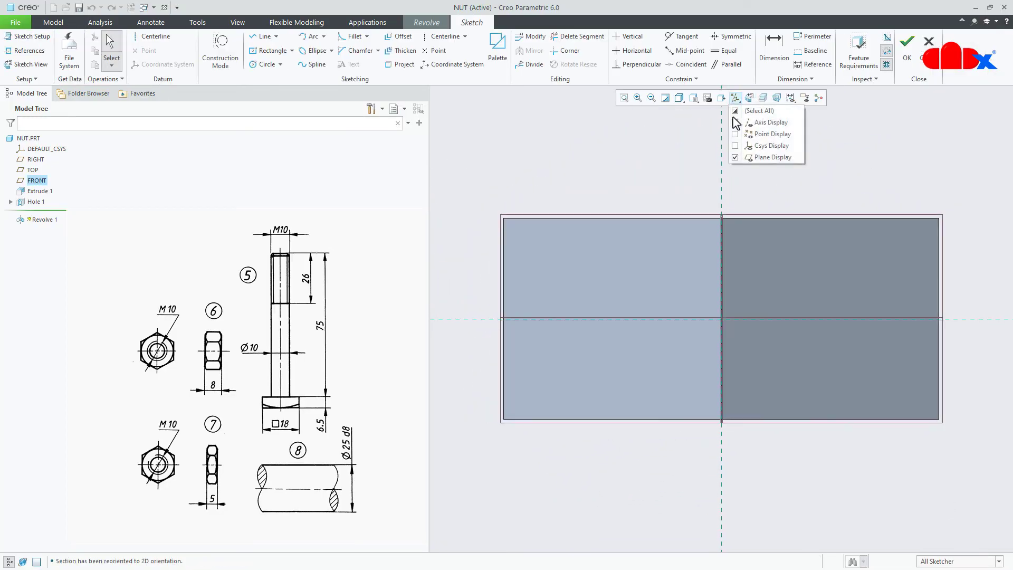
left_click(758, 160)
scroll(652, 214, "down", 1)
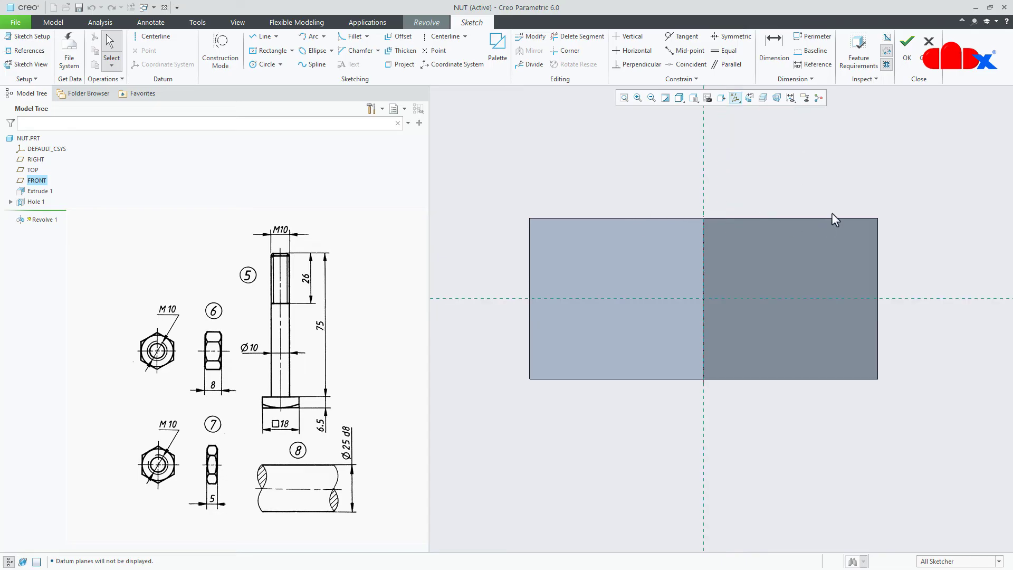
Step: Draw a vertical and a horizontal centerline along the sketch references, crossing at the center of the nut
left_click(152, 37)
left_click(705, 170)
left_click(705, 186)
middle_click(753, 179)
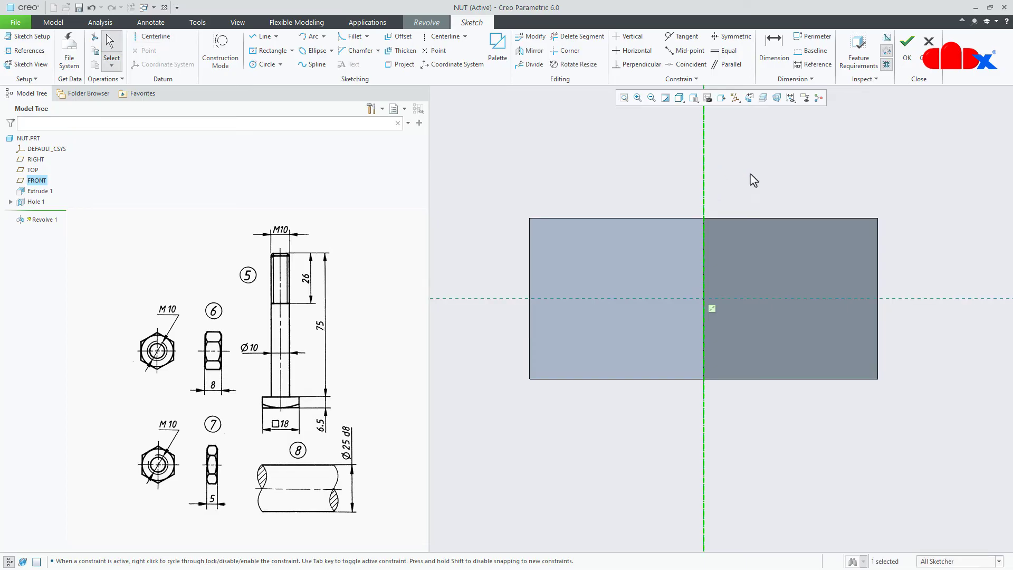
right_click(753, 179)
left_click(835, 197)
left_click(811, 298)
left_click(774, 298)
middle_click(927, 256)
left_click(930, 244)
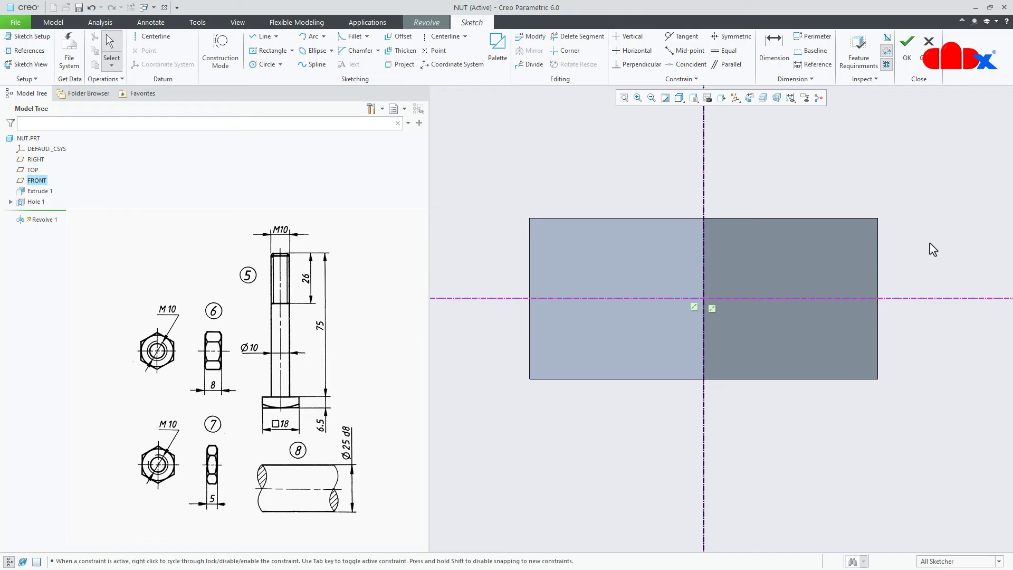
Step: Sketch a closed right triangle about 1.4 mm high, extending outward from the lower right corner of the nut's profile
right_click(922, 383)
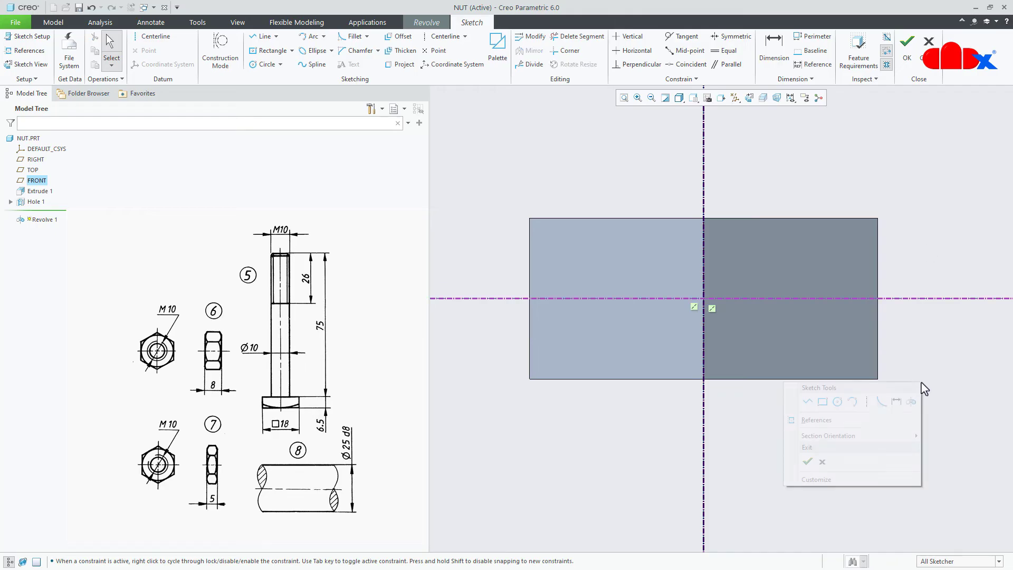
left_click(808, 402)
left_click(878, 379)
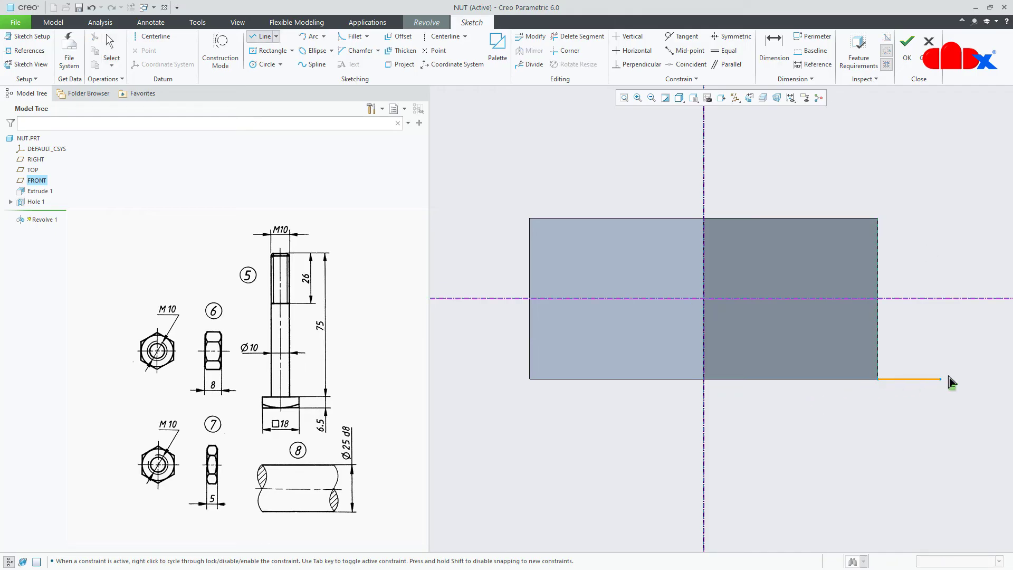
left_click(960, 379)
left_click(960, 352)
left_click(878, 379)
middle_click(912, 416)
scroll(991, 388, "down", 3)
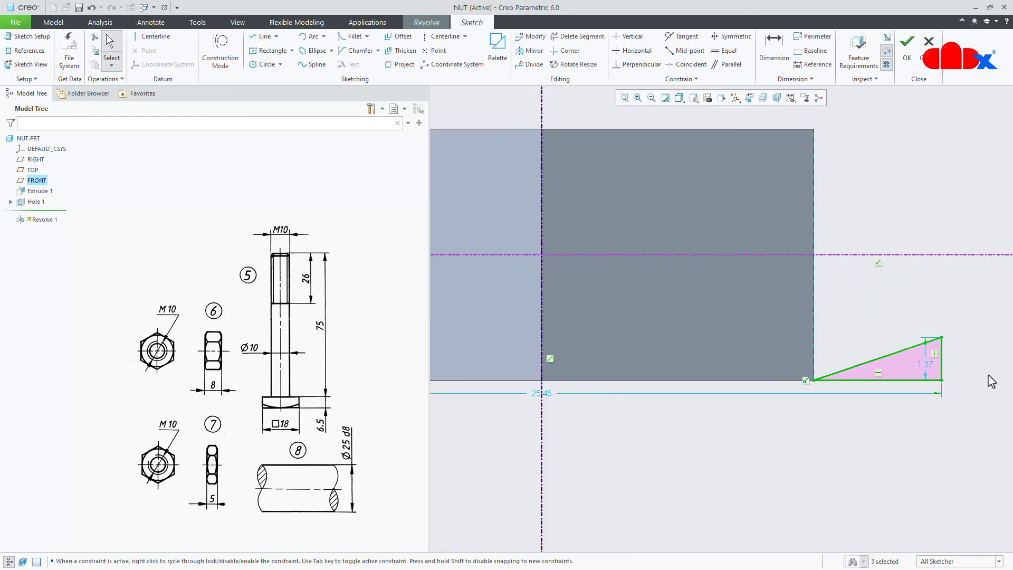
Step: Dimension the angle between the triangle's sloped side and its base as 30 degrees
right_click(988, 376)
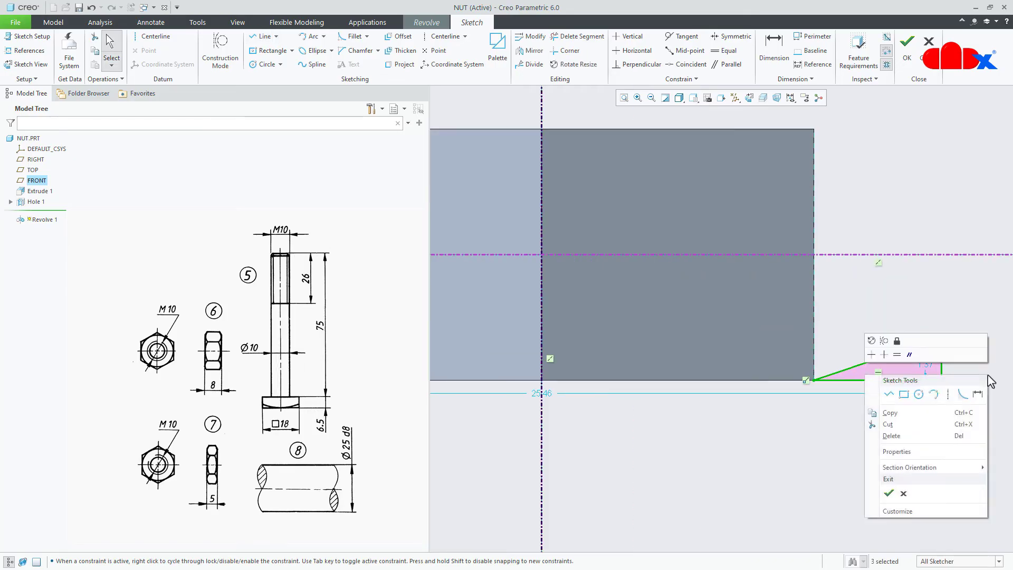
left_click(977, 395)
left_click(879, 359)
left_click(886, 379)
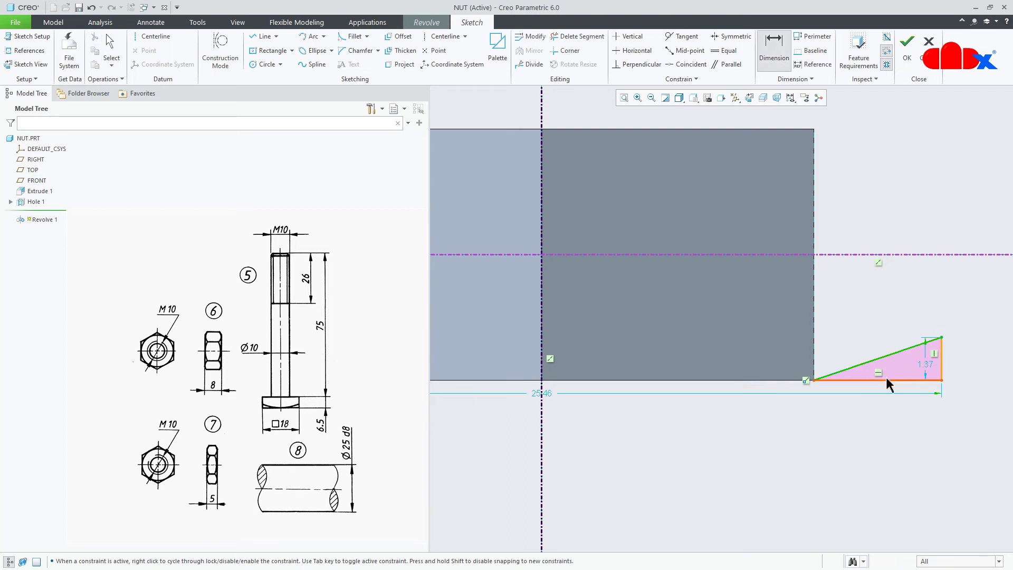
middle_click(903, 359)
type("3")
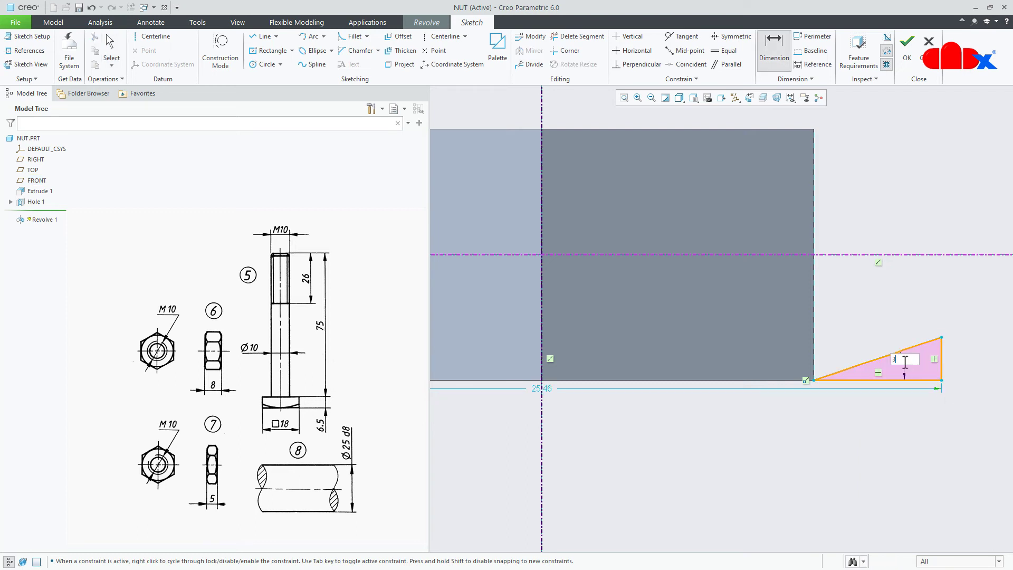
type("0")
key("Return")
Step: Dimension the length of the triangle's base as 5 mm
left_click(893, 378)
middle_click(892, 404)
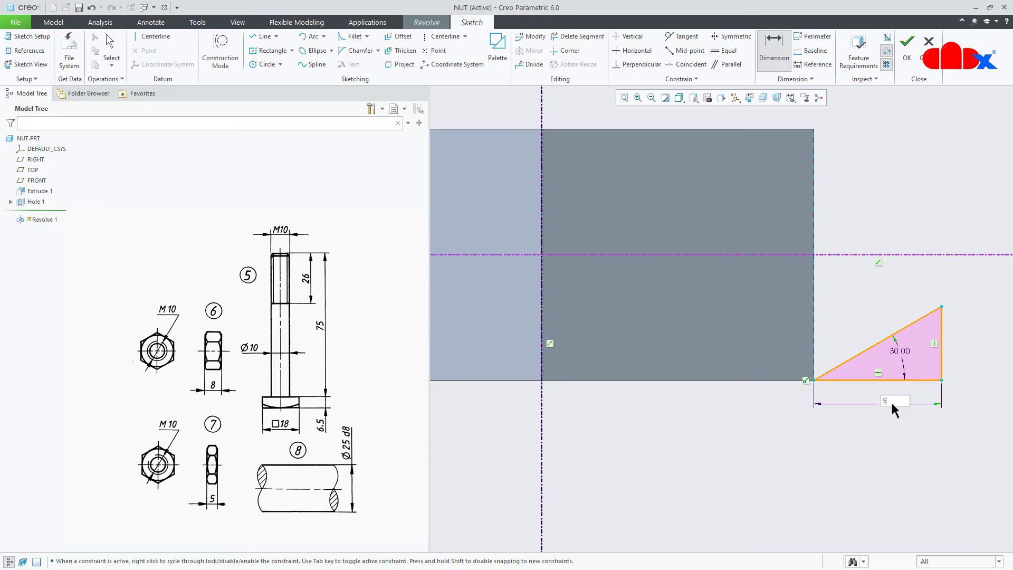
type("5")
key("Return")
scroll(645, 438, "down", 3)
middle_click(711, 356)
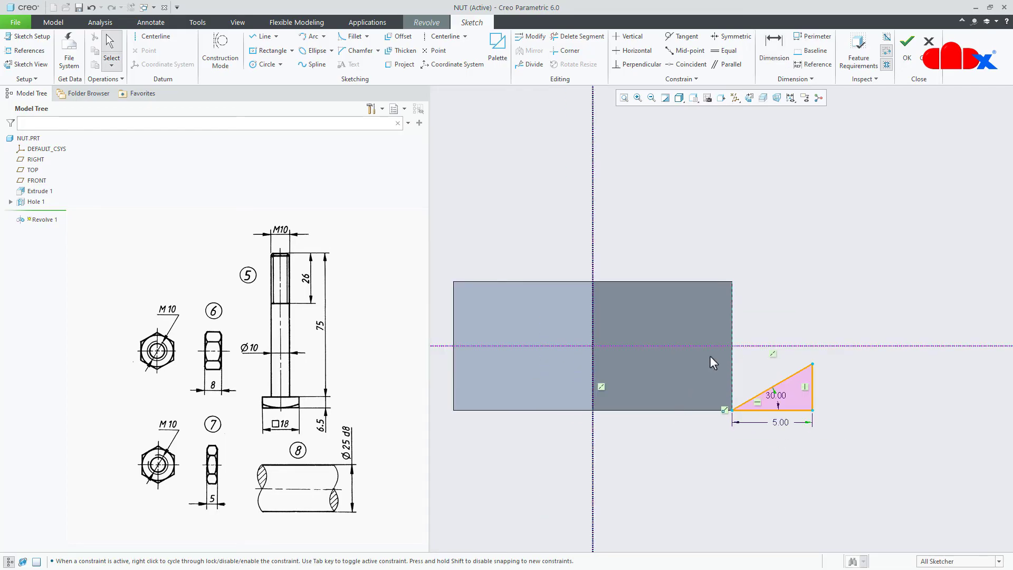
Step: Mirror the triangle about the horizontal centerline to the upper side of the nut
left_click_drag(711, 355, 863, 461)
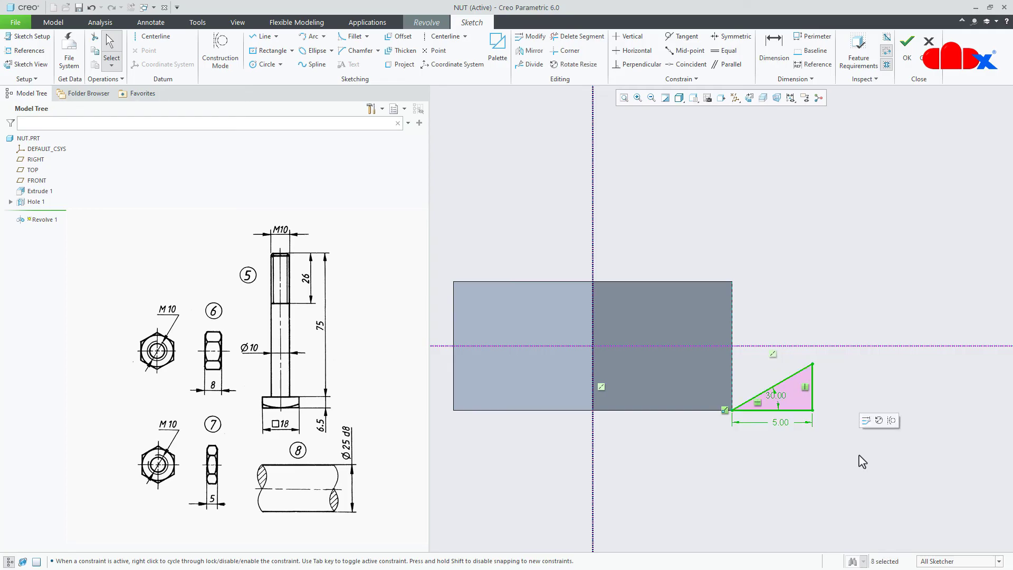
left_click(530, 50)
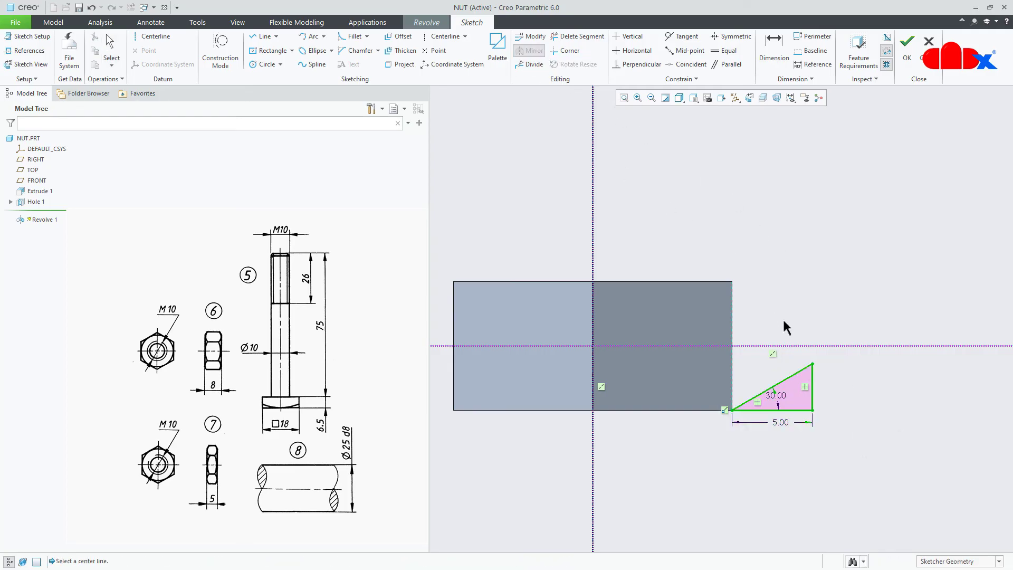
left_click(783, 345)
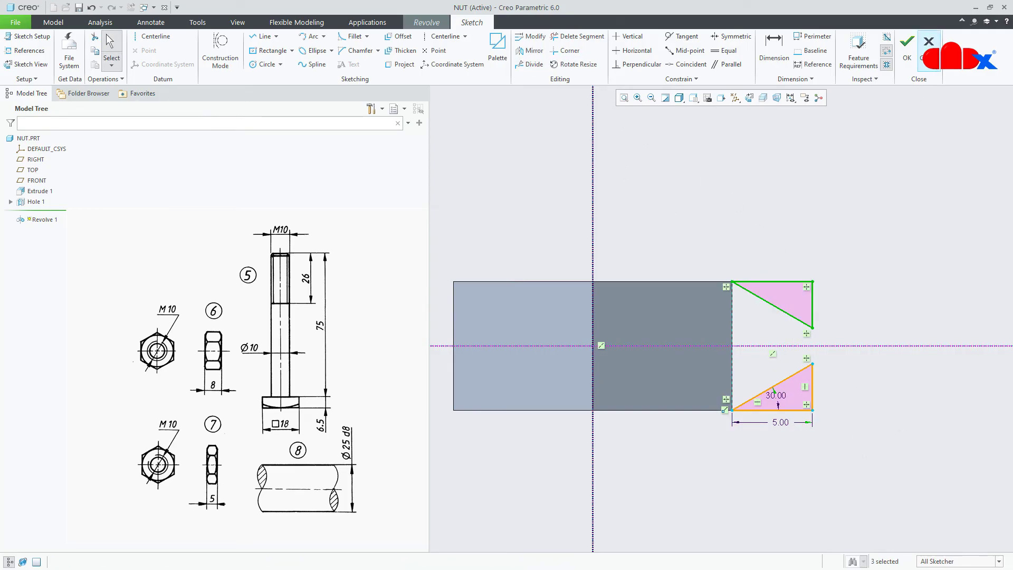
Step: Accept the sketch, complete the 360° revolve as a material-removing cut, and save the nut part
left_click(907, 50)
left_click(312, 49)
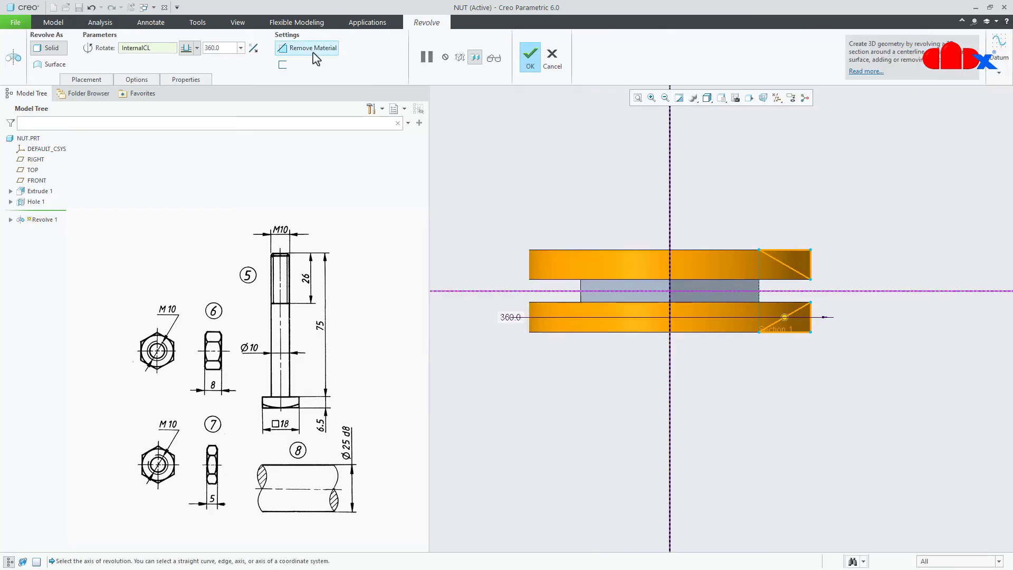
left_click(530, 55)
key("ctrl+d")
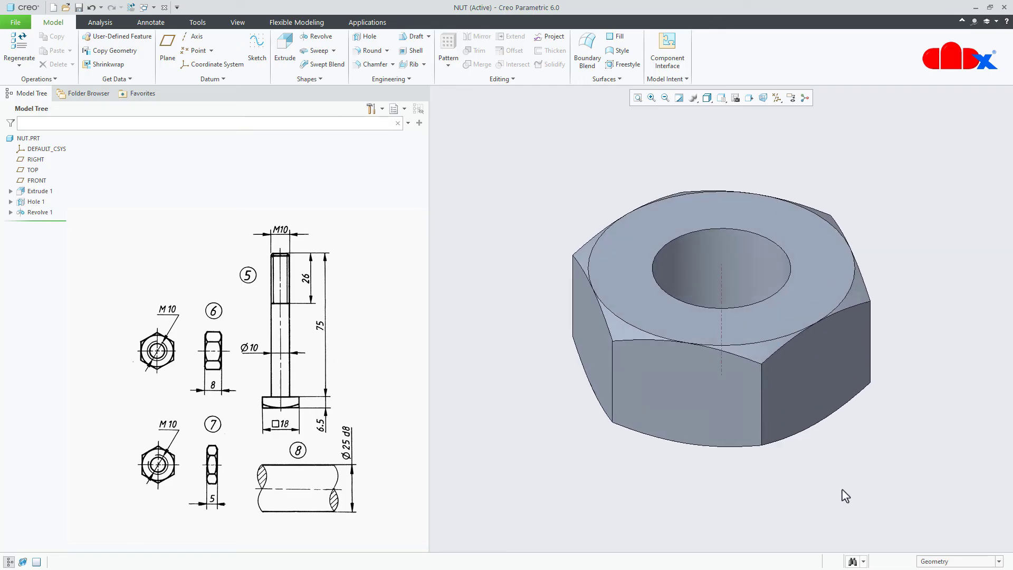
key("ctrl+s")
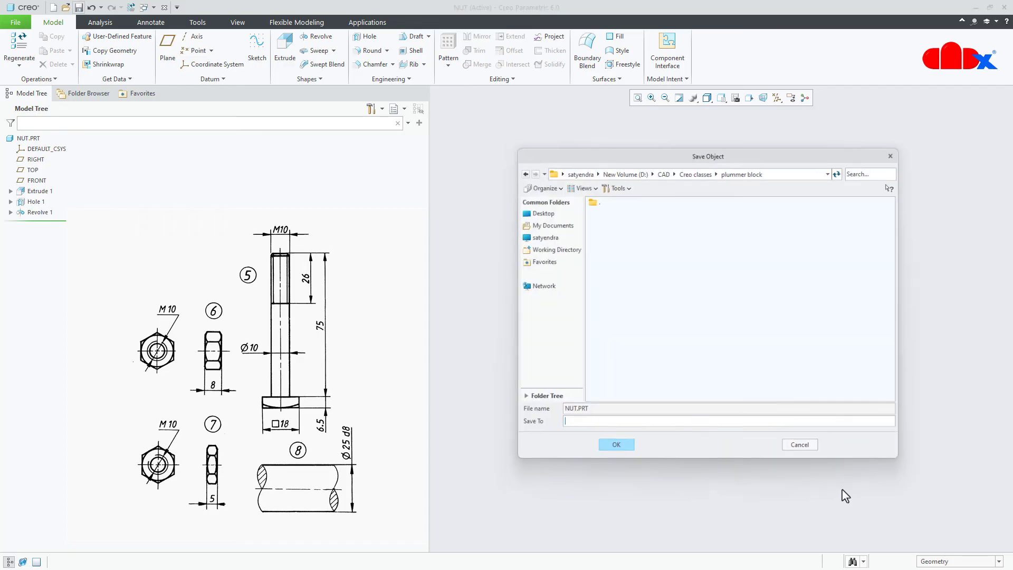
key("Return")
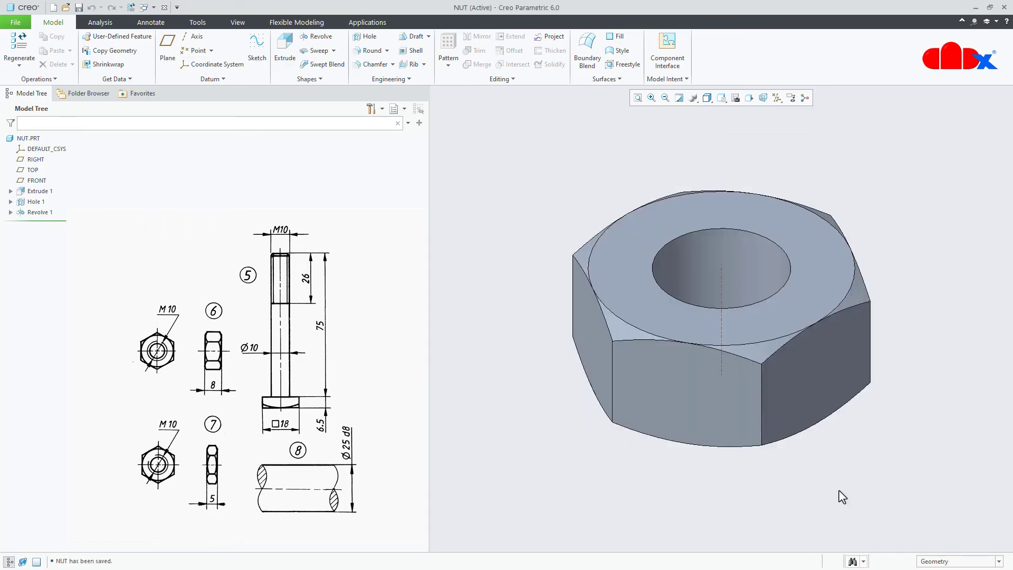
Step: Edit the dimensions of the nut's base extrusion and set its thickness to 5 mm
left_click(33, 191)
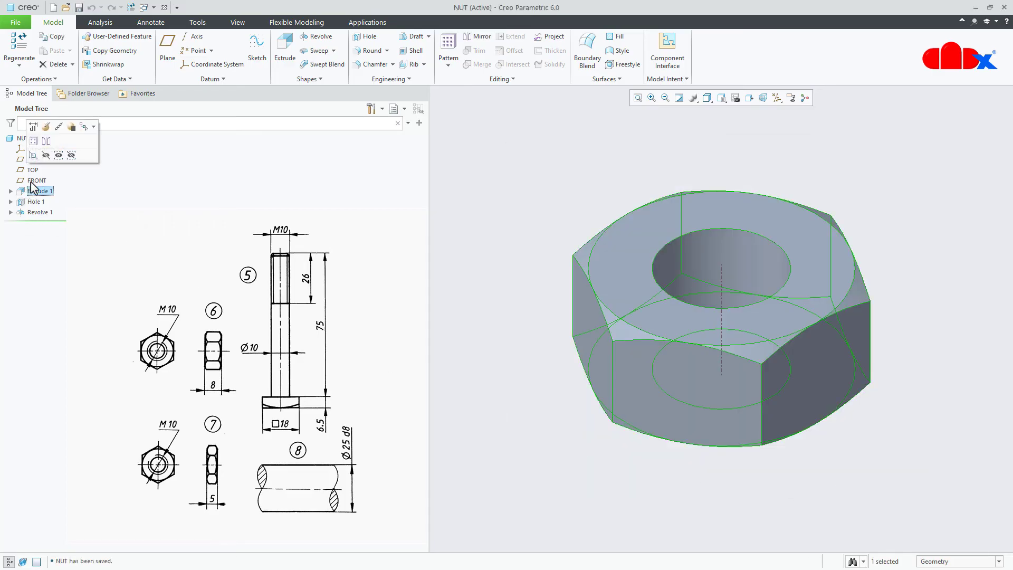
left_click(33, 128)
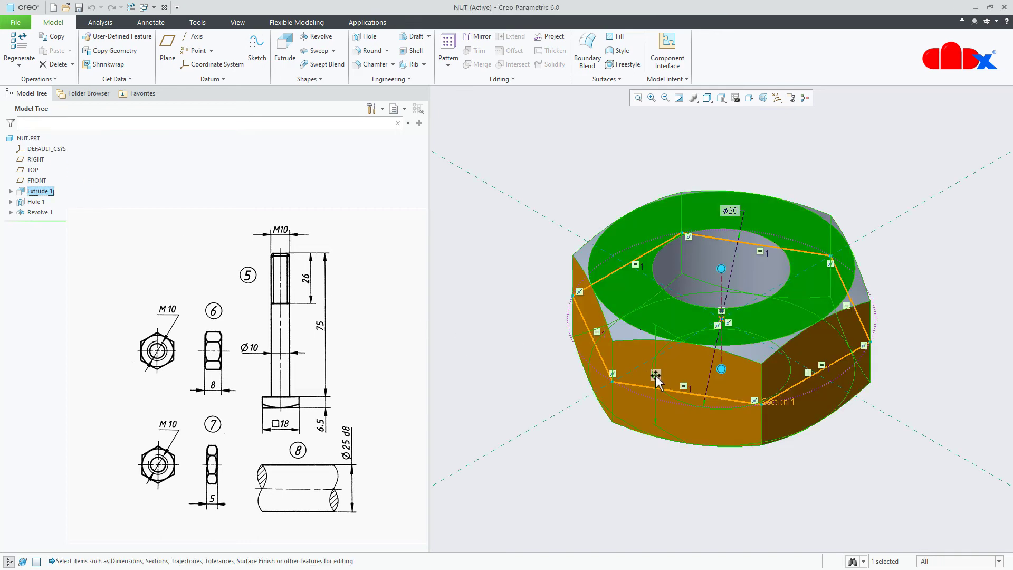
double_click(656, 375)
type("5")
key("Return")
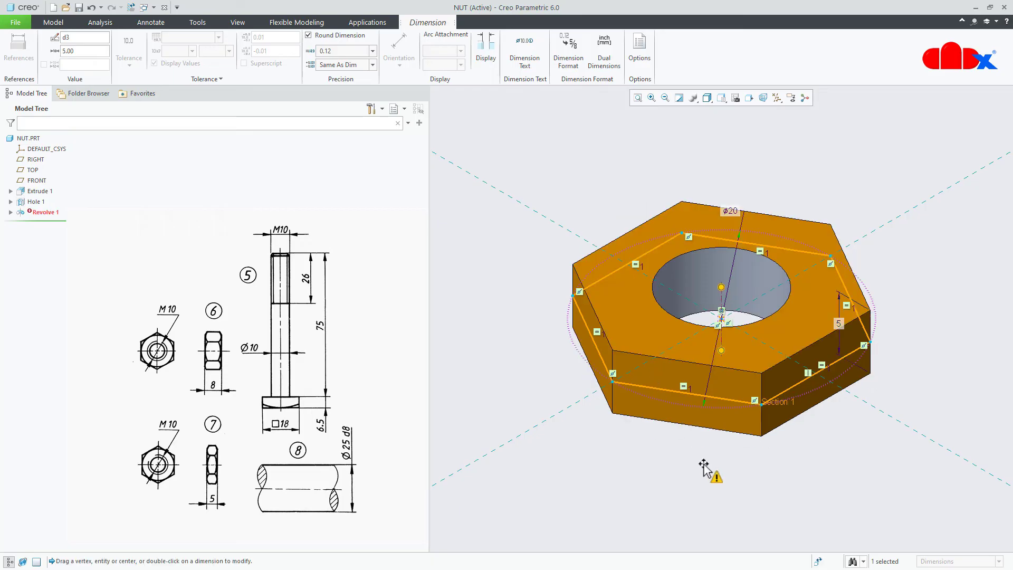
left_click(702, 468)
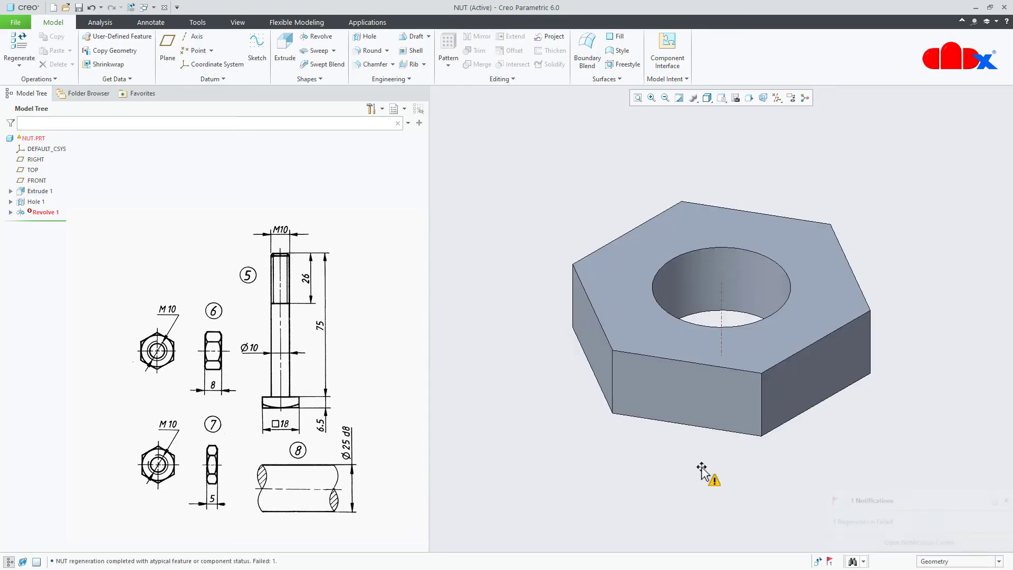
Step: Redefine the revolve cut by setting the triangle's base length to 4 mm in its section sketch, and complete the feature
left_click(42, 213)
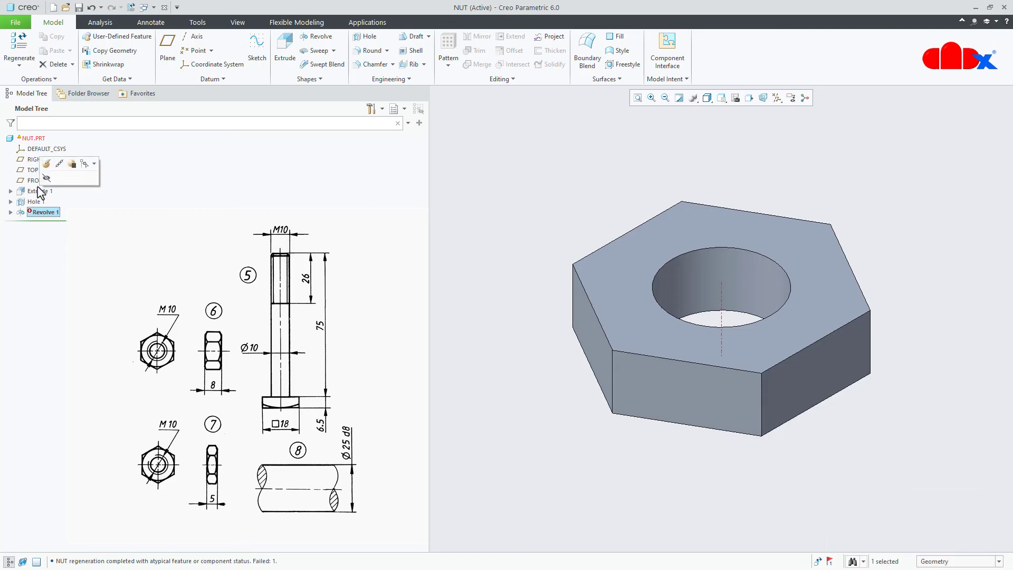
left_click(46, 164)
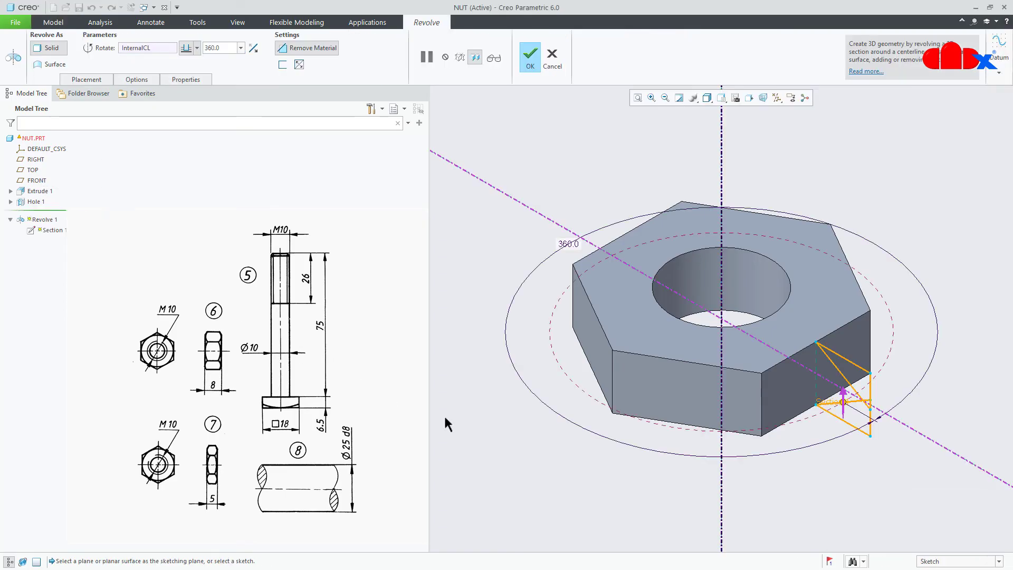
right_click(496, 447)
left_click(504, 421)
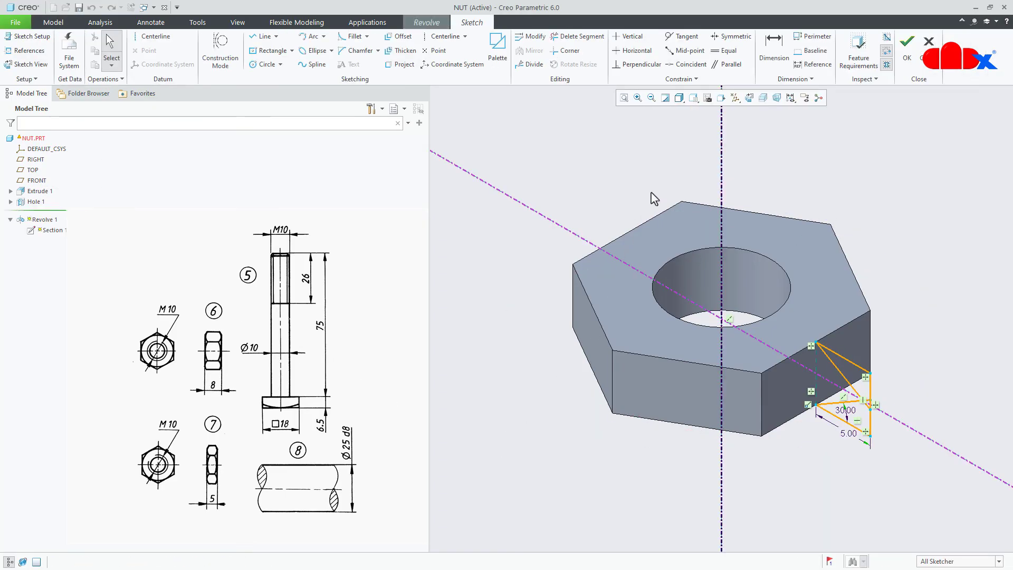
left_click(749, 97)
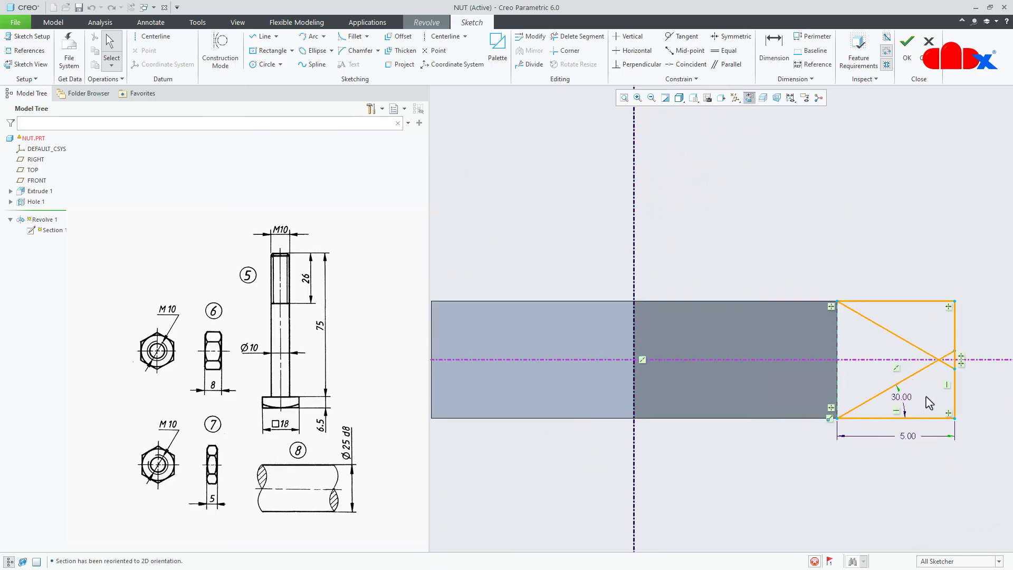
double_click(909, 436)
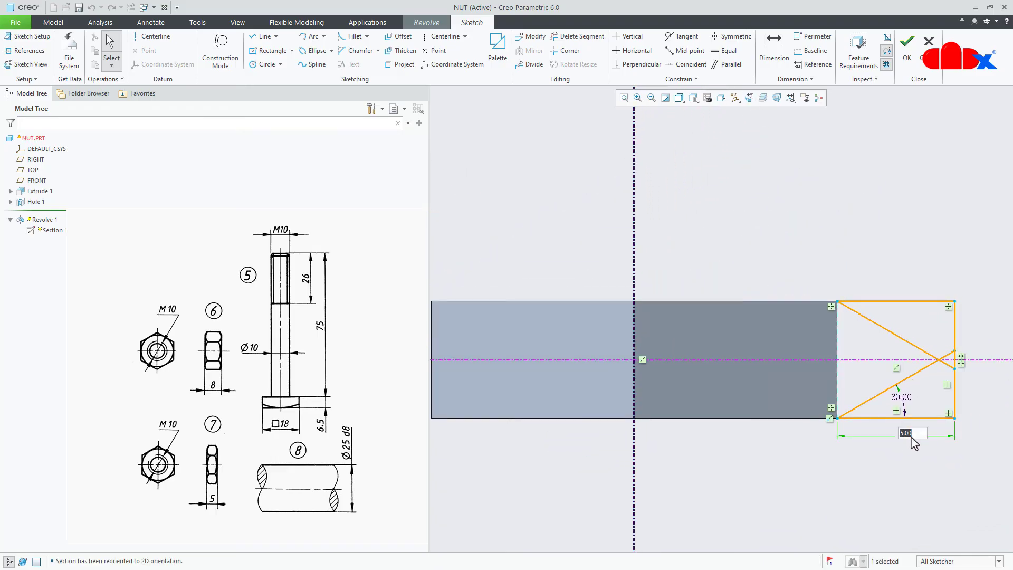
type("4")
key("Return")
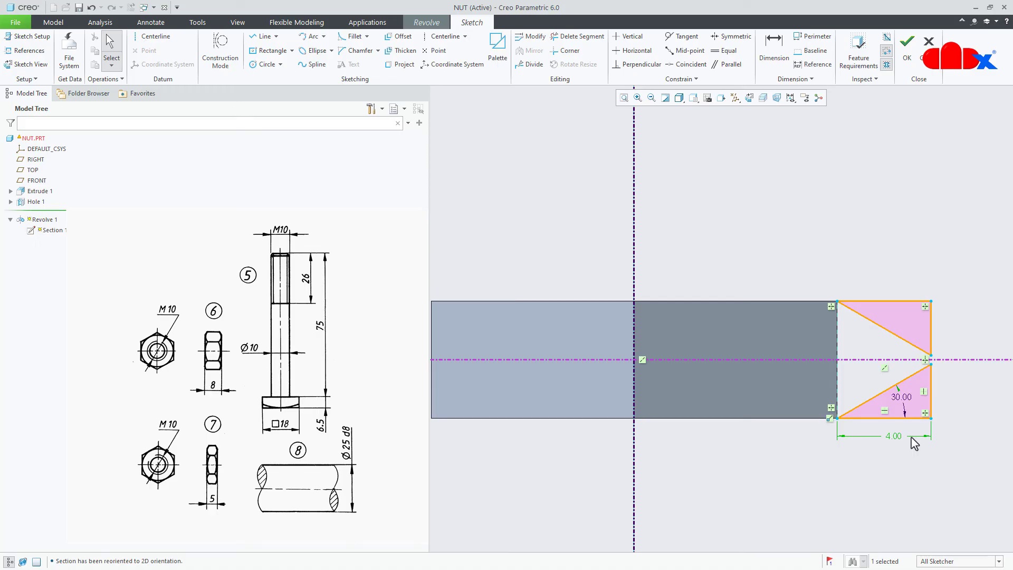
right_click(905, 478)
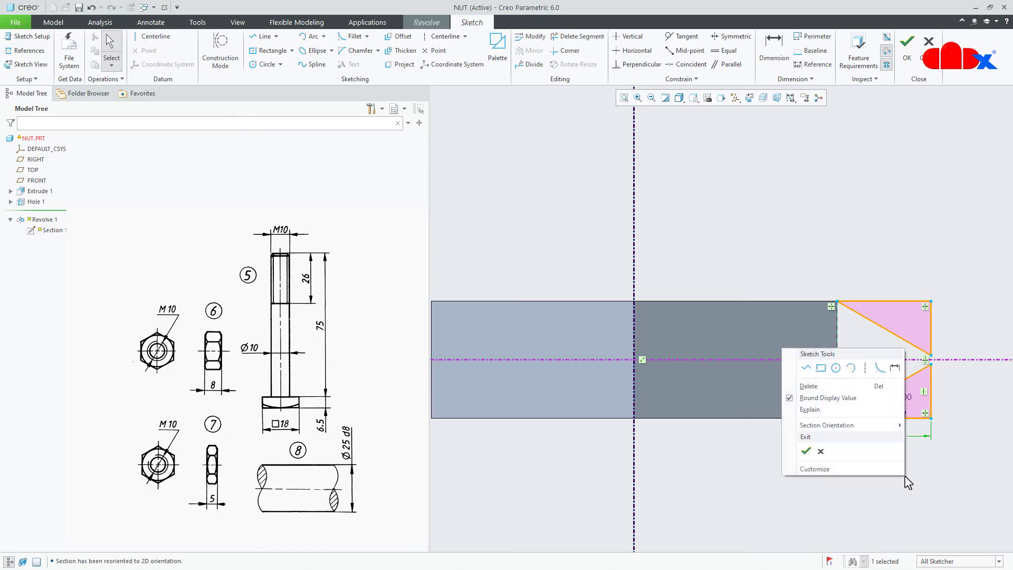
left_click(806, 452)
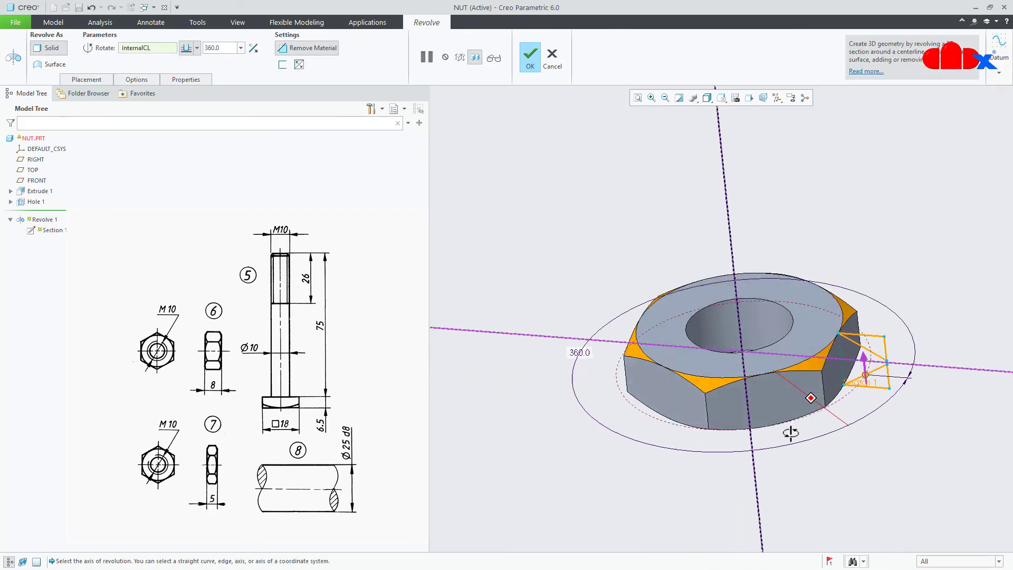
middle_click(871, 460)
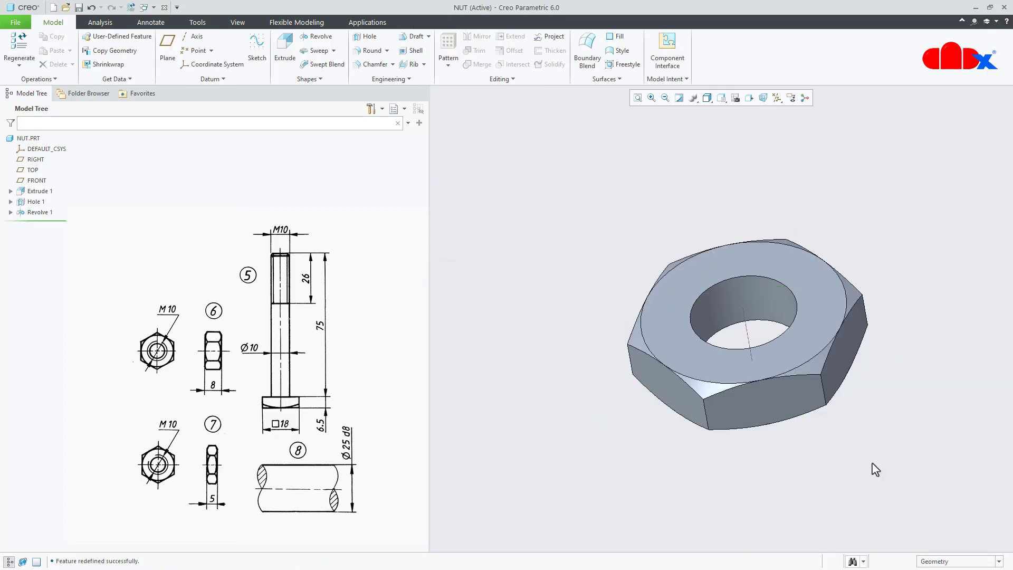
key("ctrl+d")
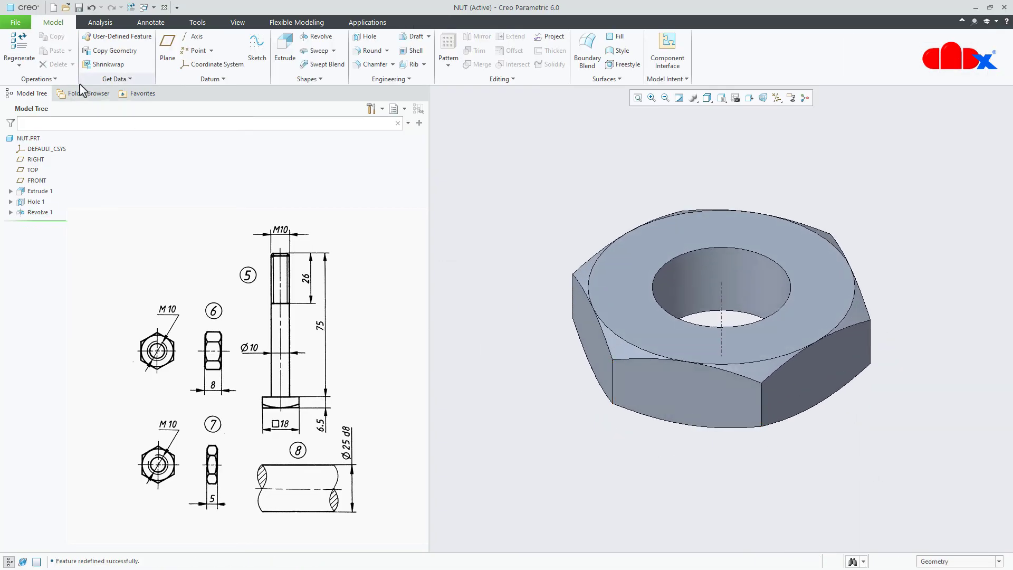
Step: Save a copy of the nut part as lock-nut in the plummer block folder
left_click(15, 22)
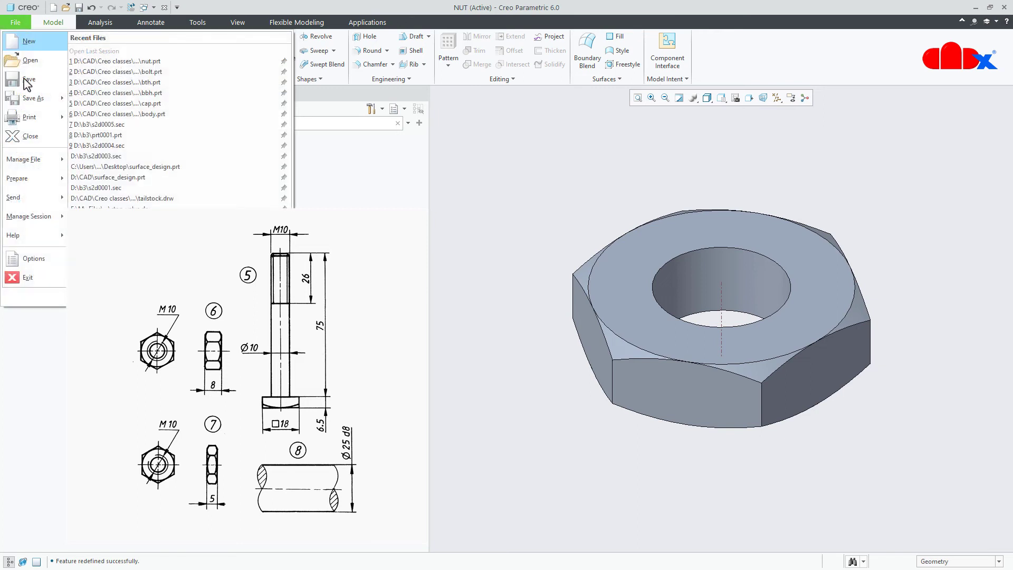
mouse_move(29, 108)
left_click(110, 45)
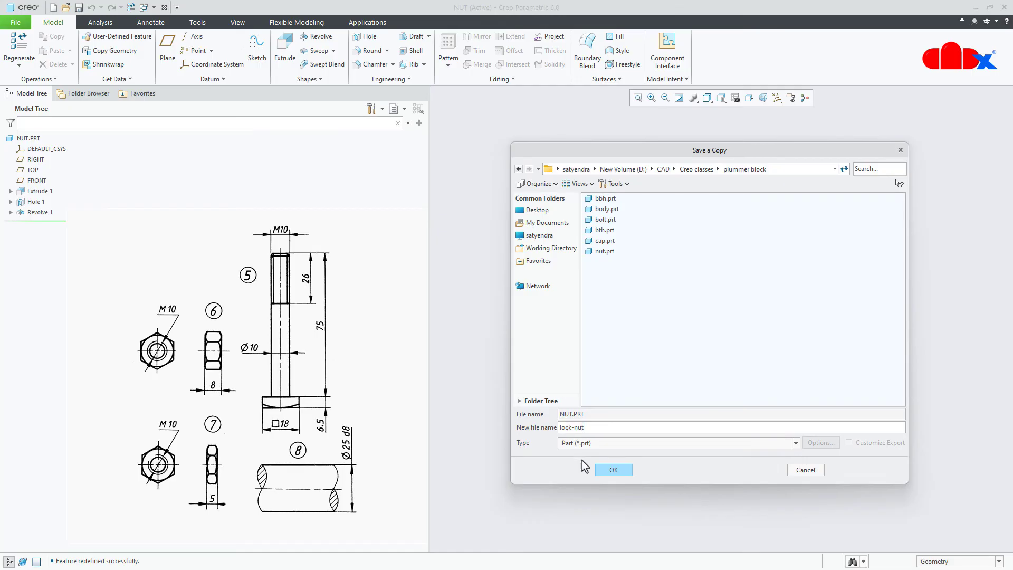
left_click(612, 470)
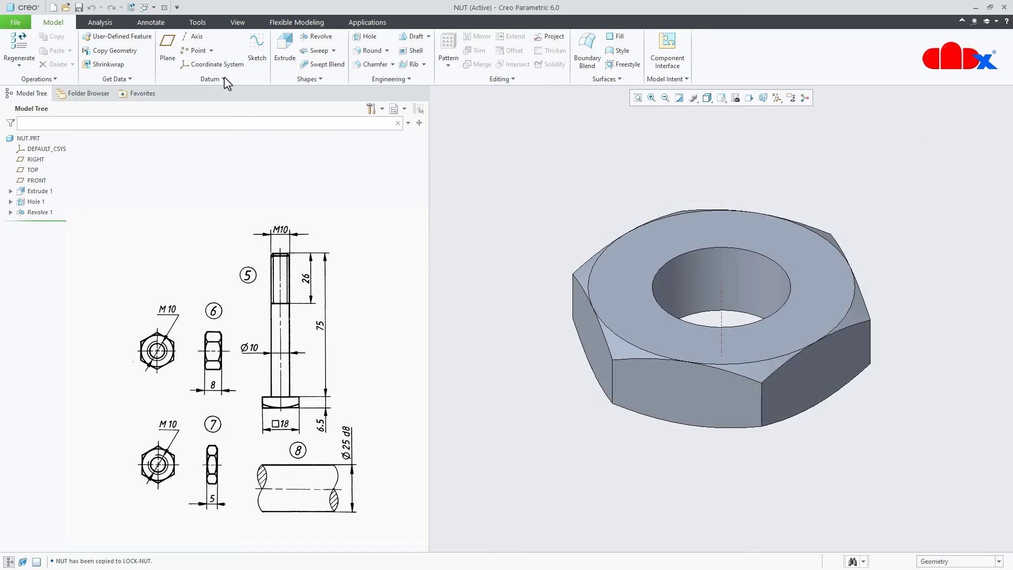
Step: Close the nut part and erase all objects not displayed from the session
left_click(164, 7)
left_click(147, 39)
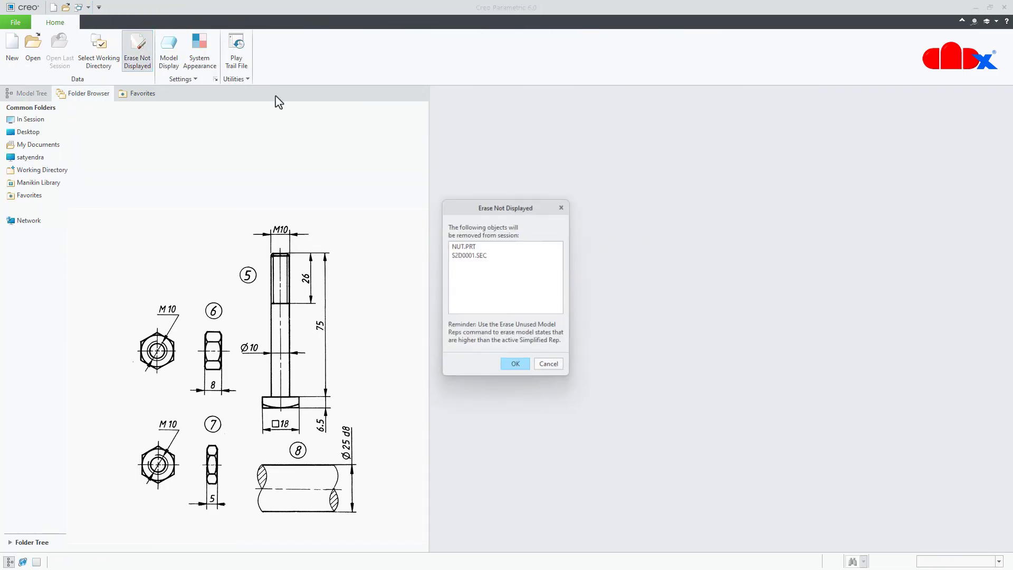
key("Return")
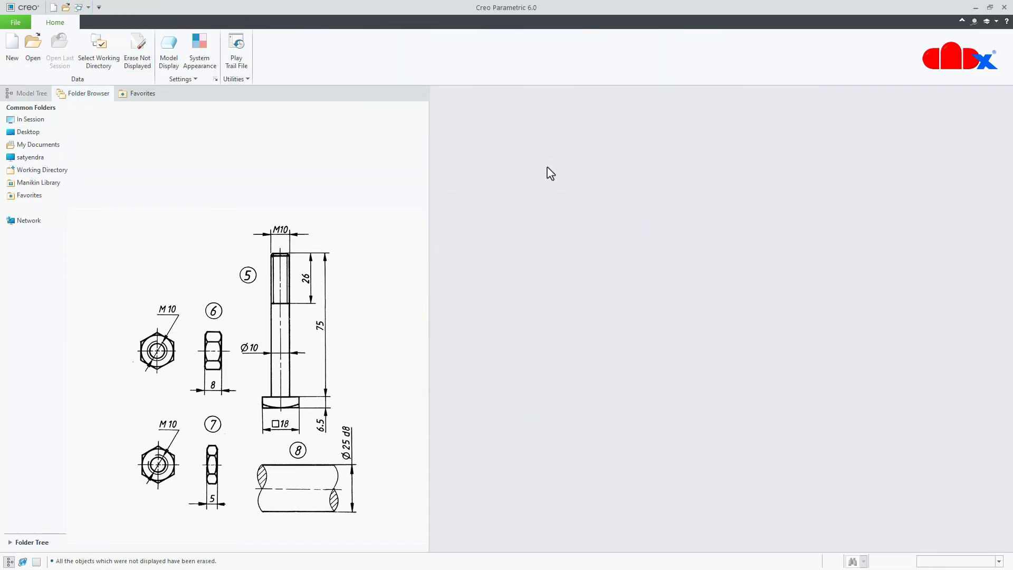
Step: Open nut.prt and lock-nut.prt from the plummer block folder to examine both saved models, and close them again
left_click(32, 45)
double_click(556, 285)
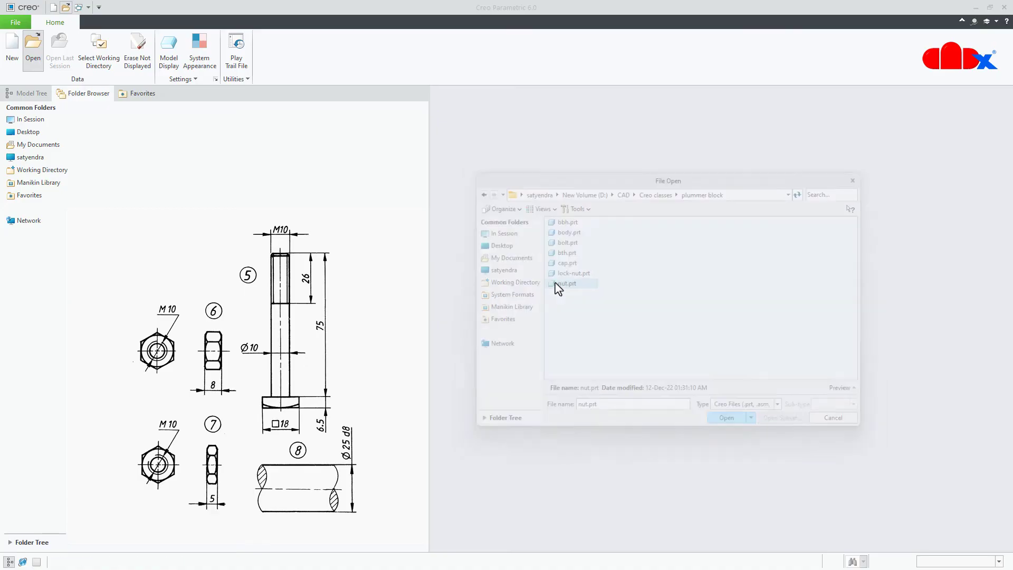
left_click(66, 8)
double_click(570, 273)
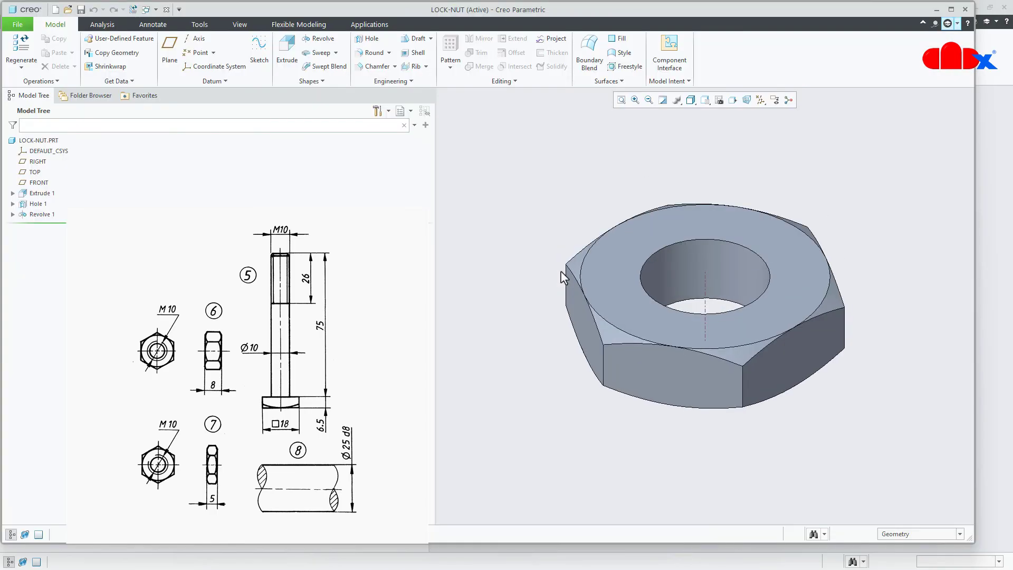
left_click(167, 11)
left_click(166, 9)
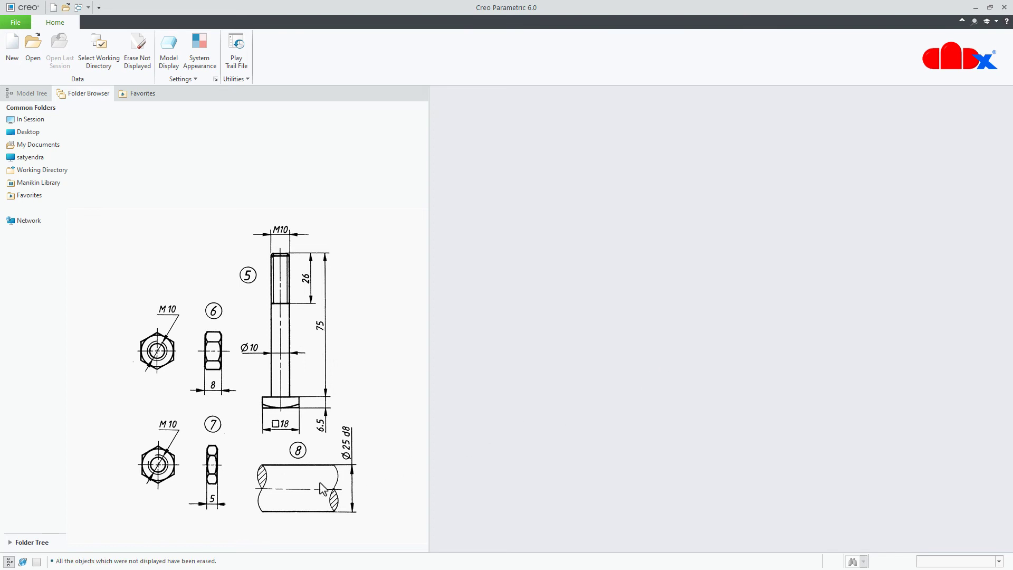
Step: Create a solid part named shaft using the solid_part_mmks template instead of the default one
left_click(11, 50)
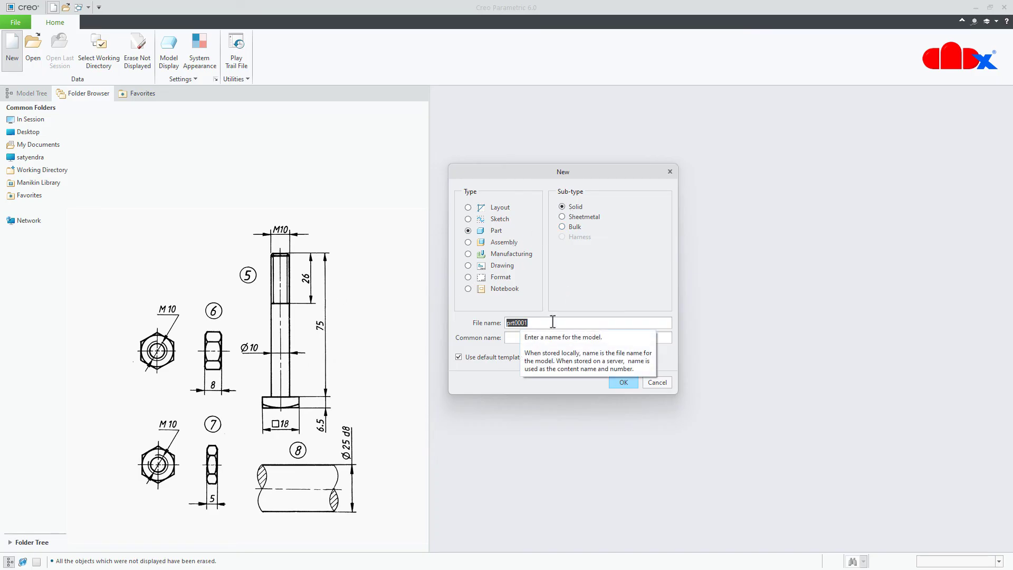
type("shaft")
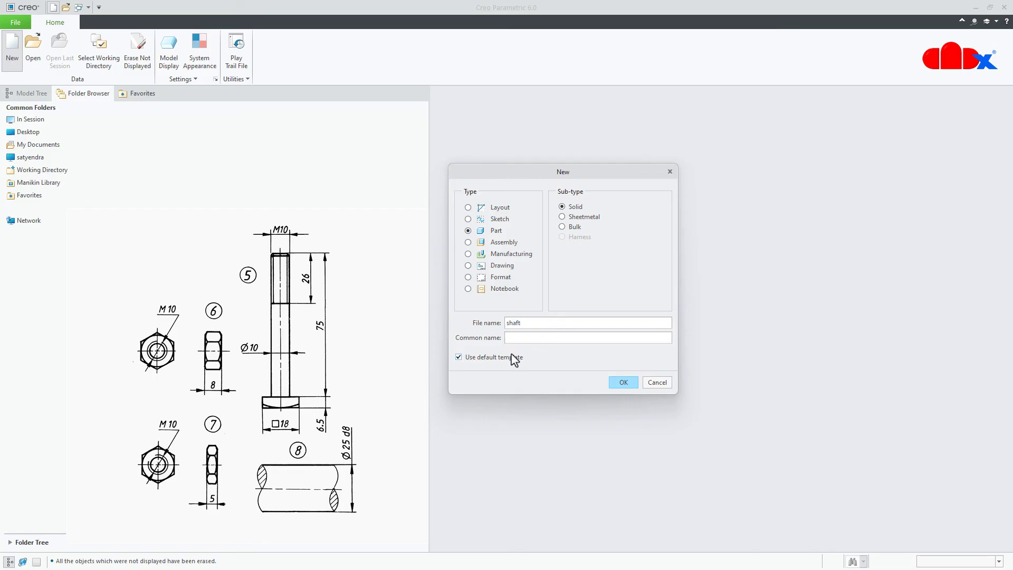
left_click(623, 383)
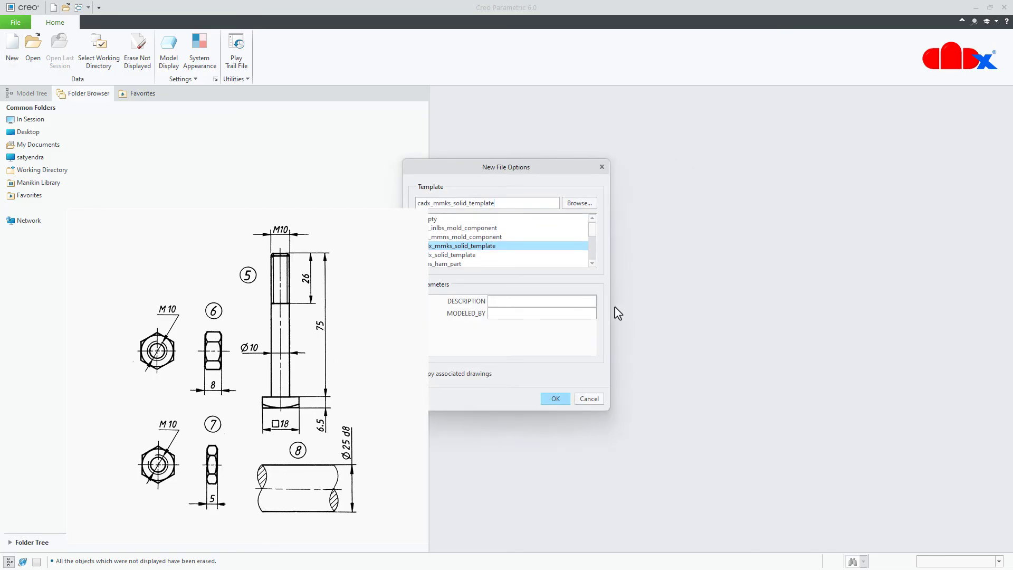
left_click_drag(561, 176, 601, 167)
scroll(607, 252, "down", 3)
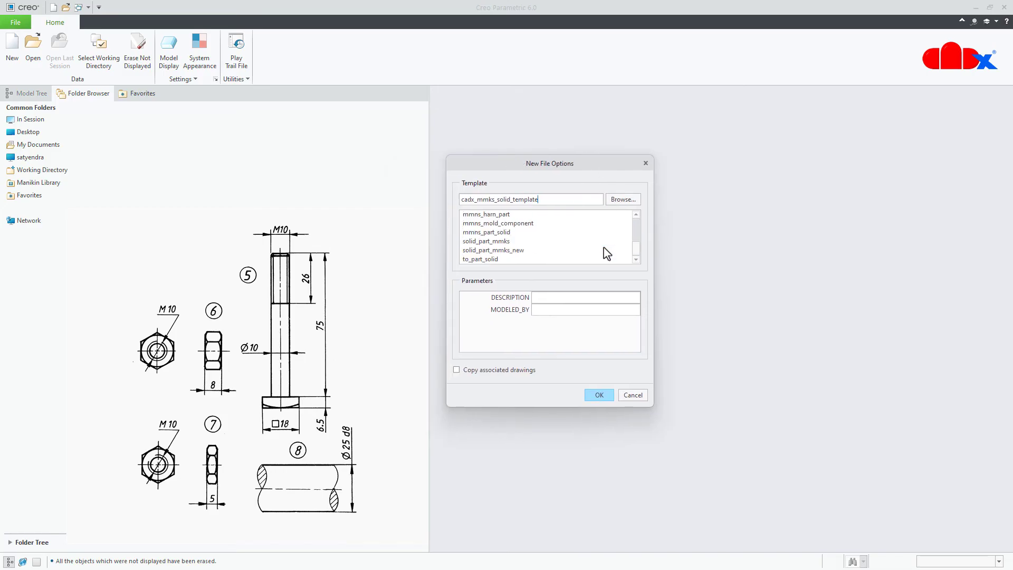
left_click(493, 243)
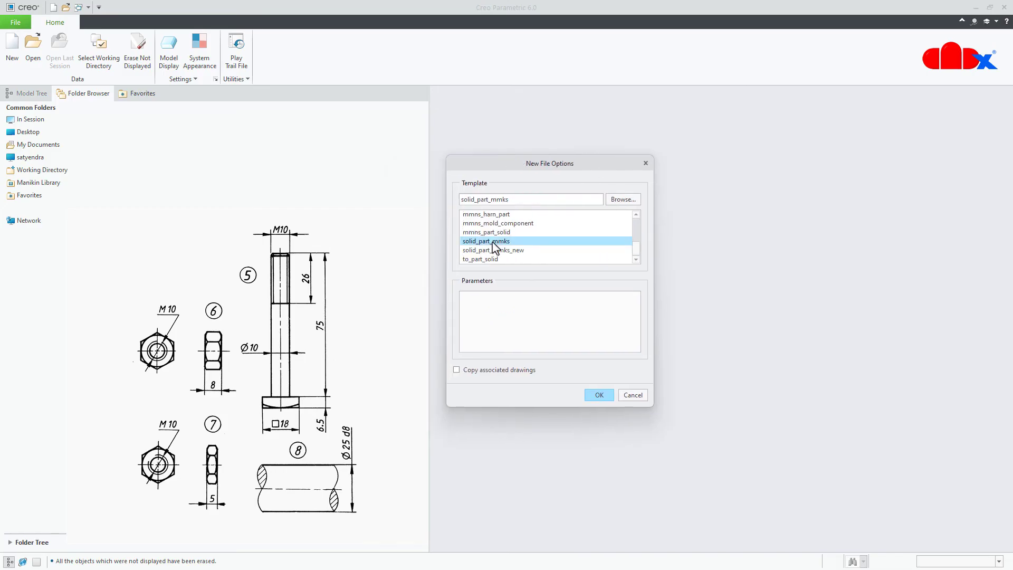
left_click(599, 395)
Step: Display all datum features and start an extrusion sketch on the FRONT plane, with the sketch view facing the screen
left_click(777, 98)
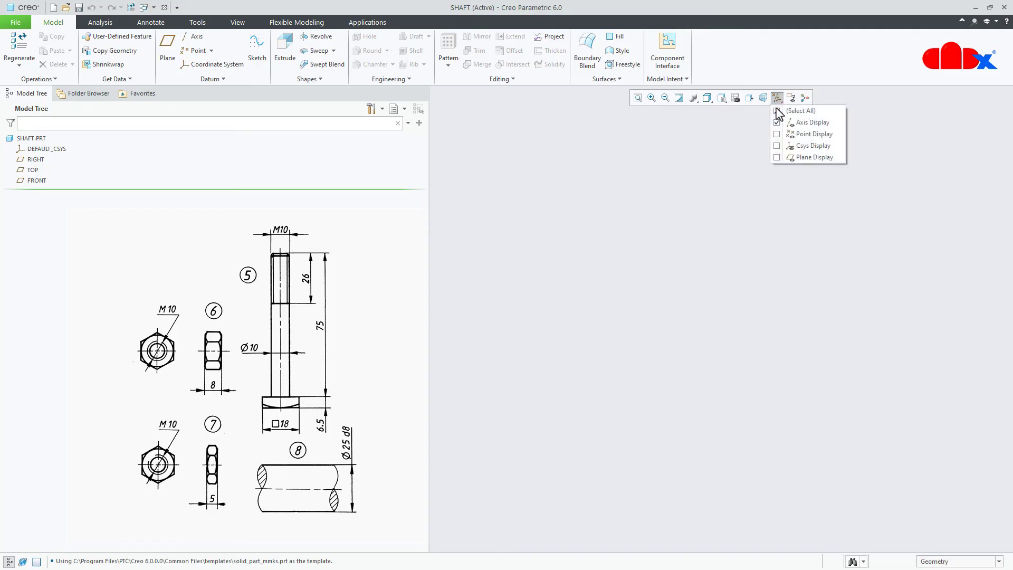
left_click(777, 111)
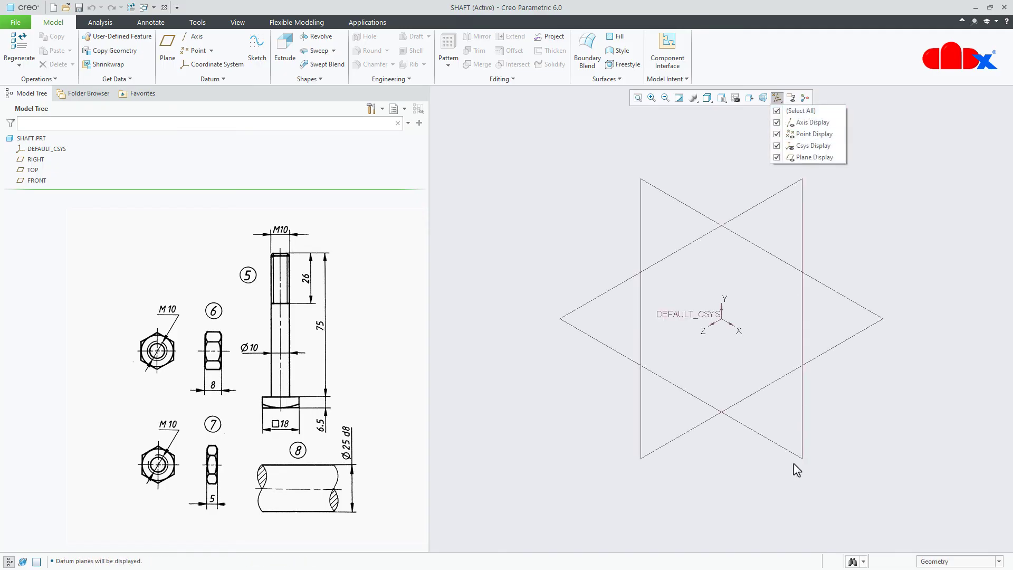
left_click(791, 482)
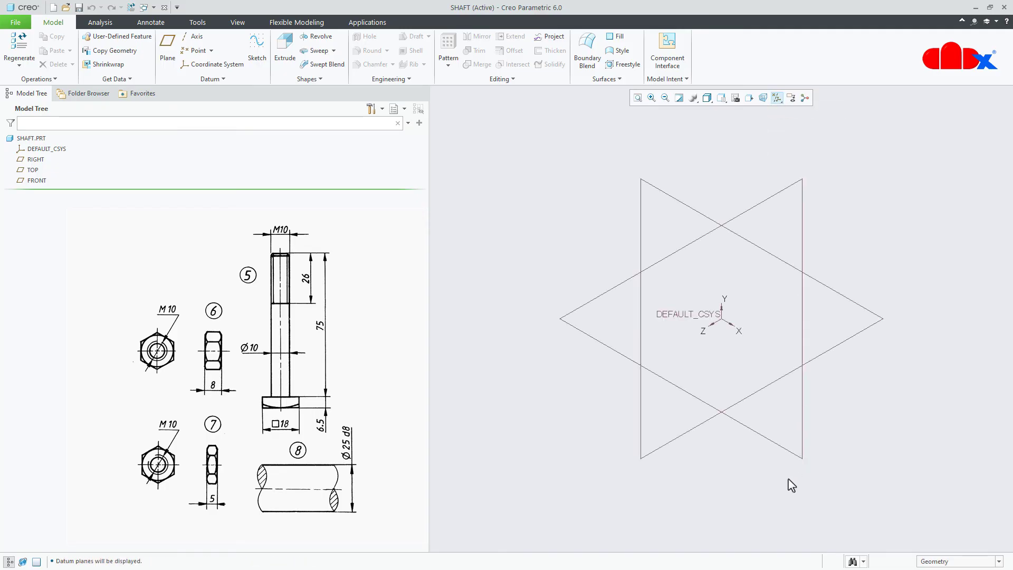
left_click(285, 50)
left_click(35, 180)
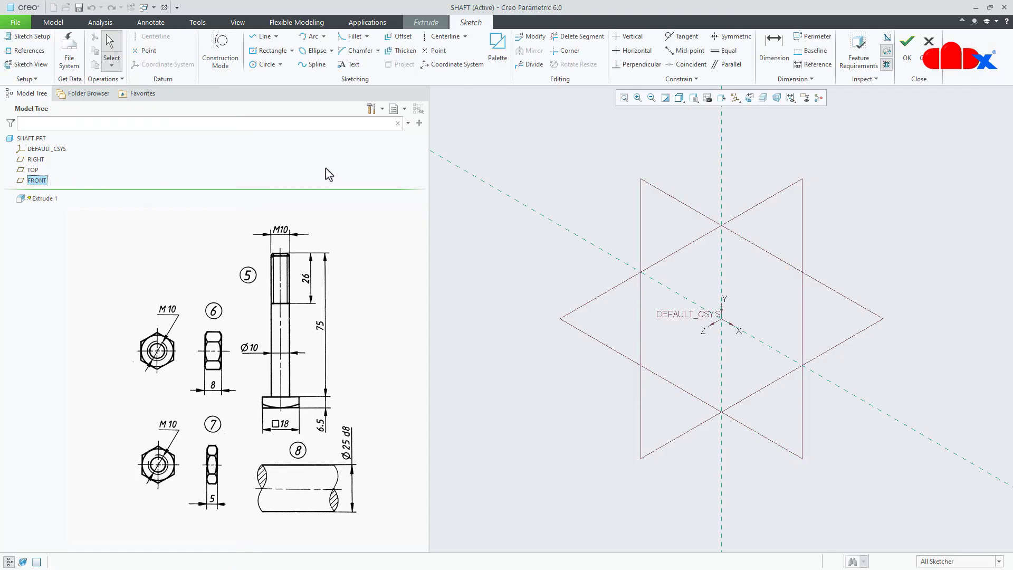
left_click(750, 97)
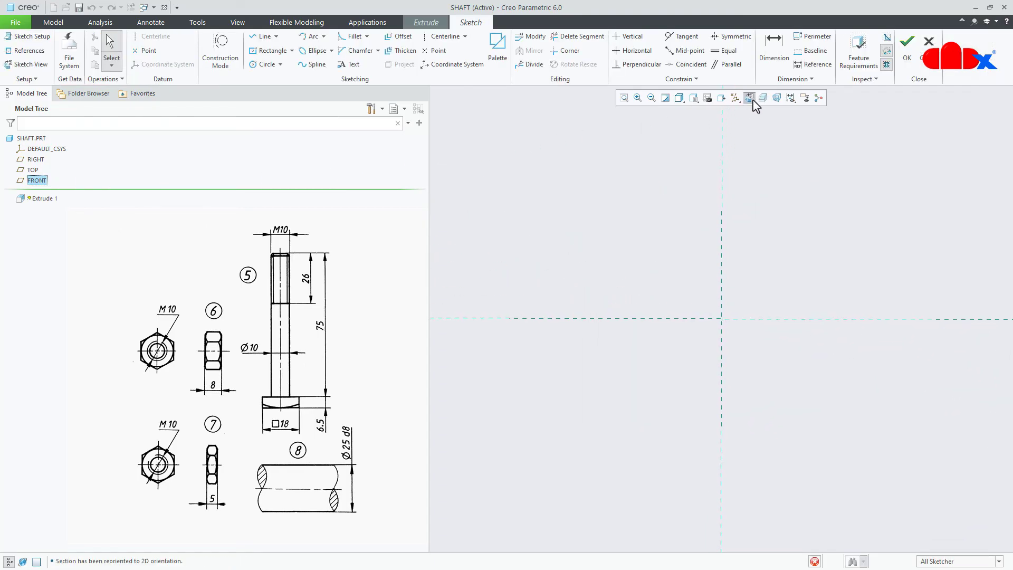
Step: Sketch a circle about 98 mm in diameter centred on the origin, and hide the datum features
right_click(765, 245)
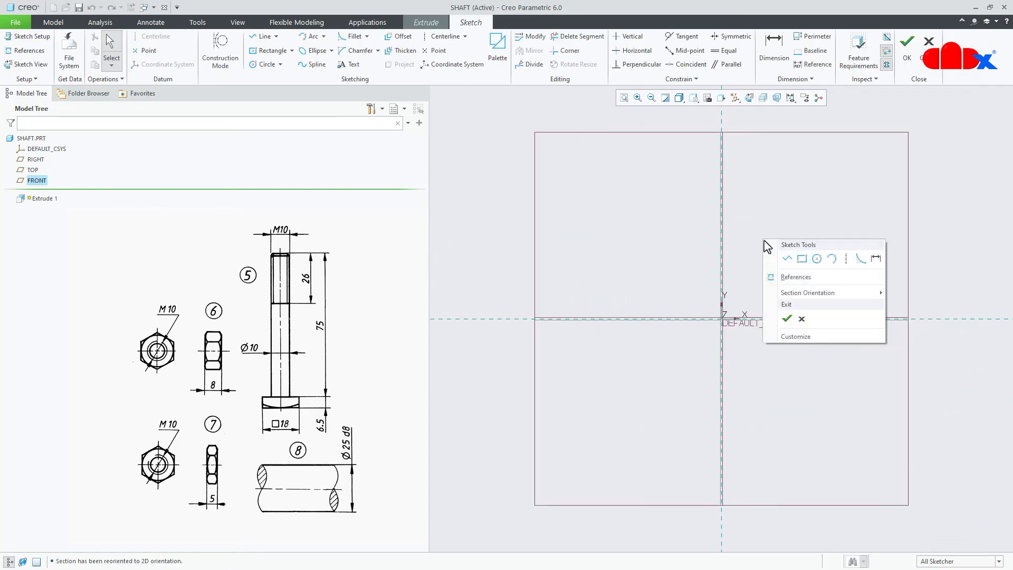
left_click(817, 258)
left_click(722, 318)
left_click(739, 351)
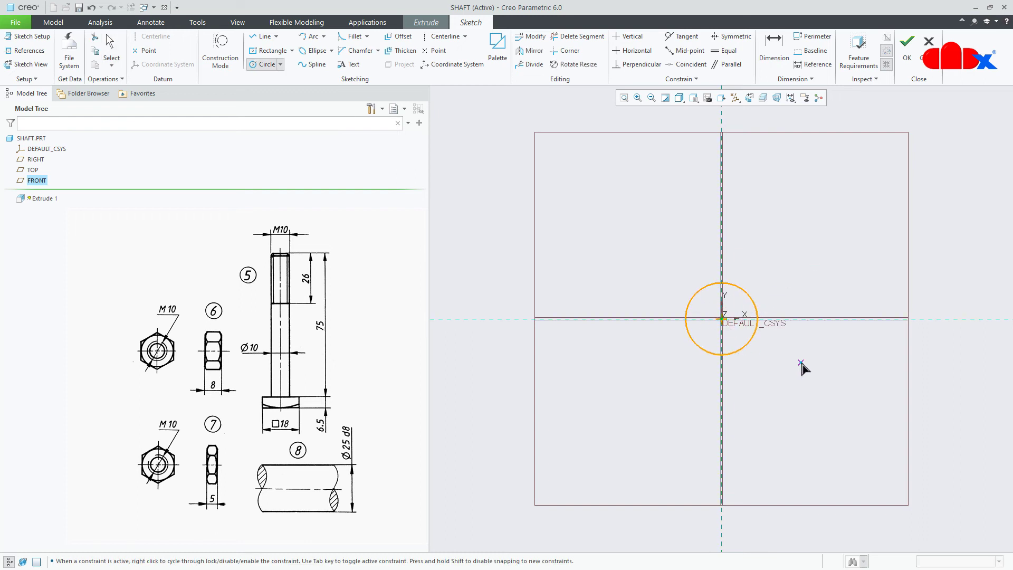
middle_click(803, 366)
left_click(735, 98)
left_click(772, 157)
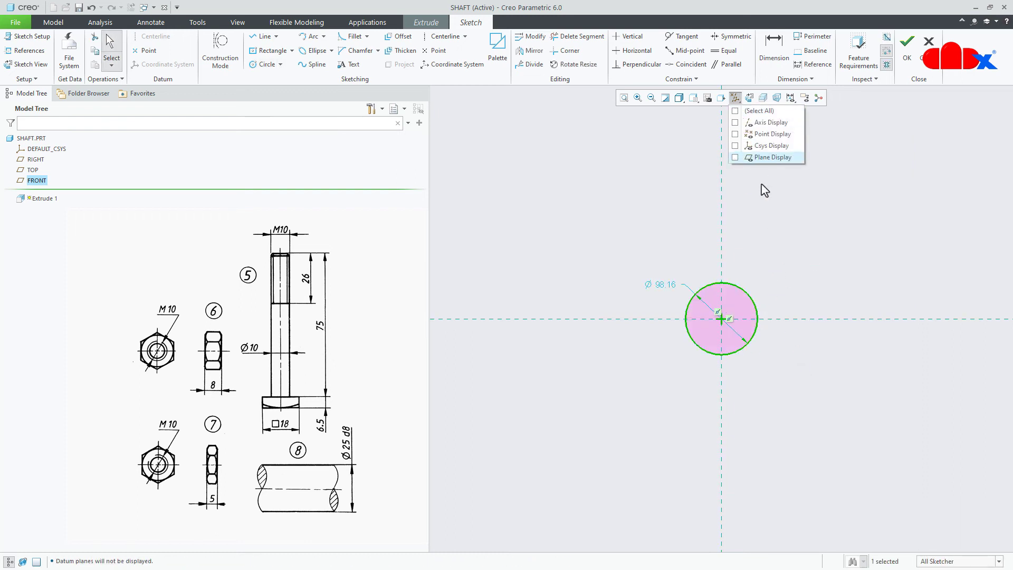
Step: Set the circle's diameter to 25 mm and accept the sketch
double_click(666, 285)
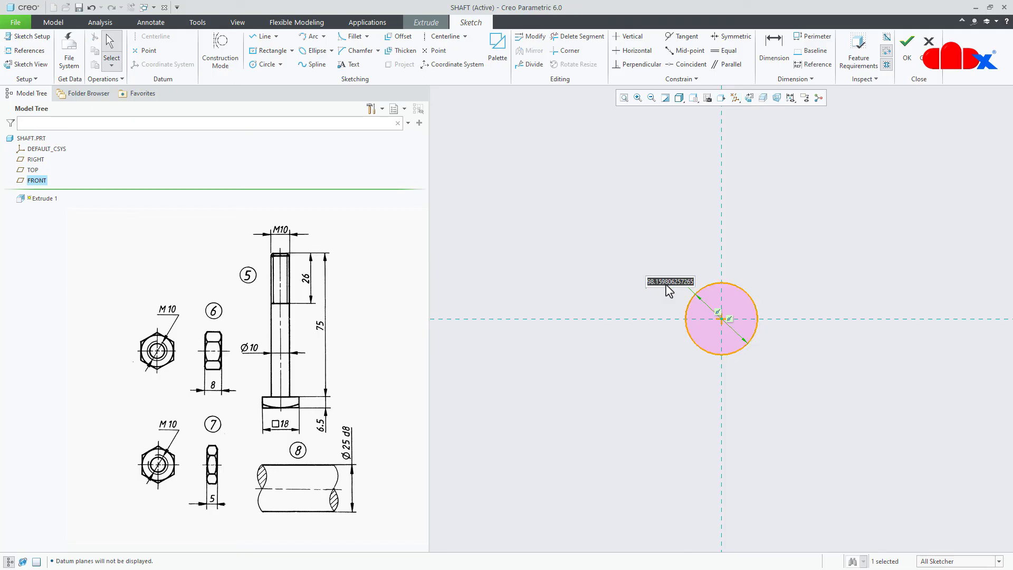
type("25")
key("Return")
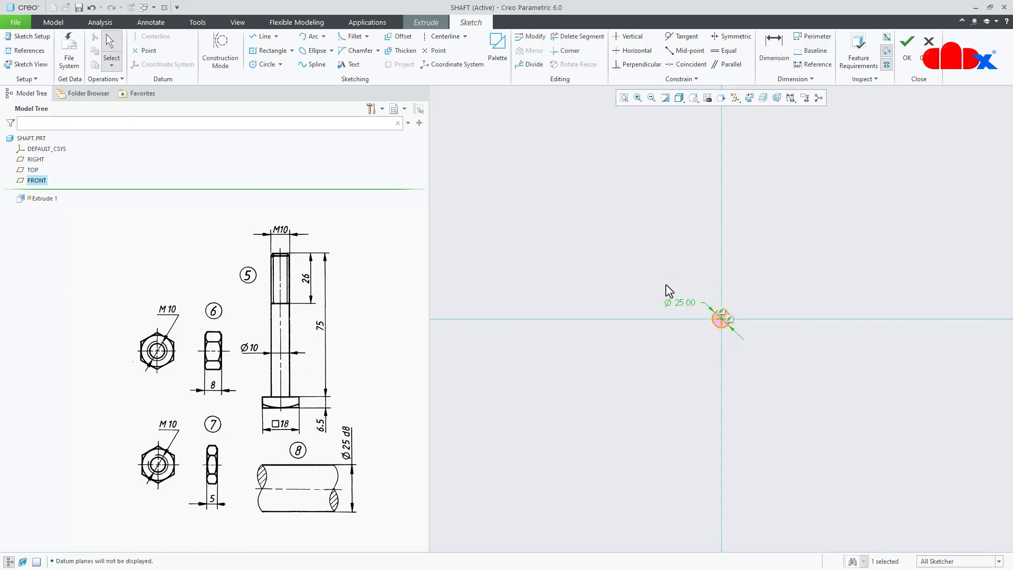
left_click(909, 52)
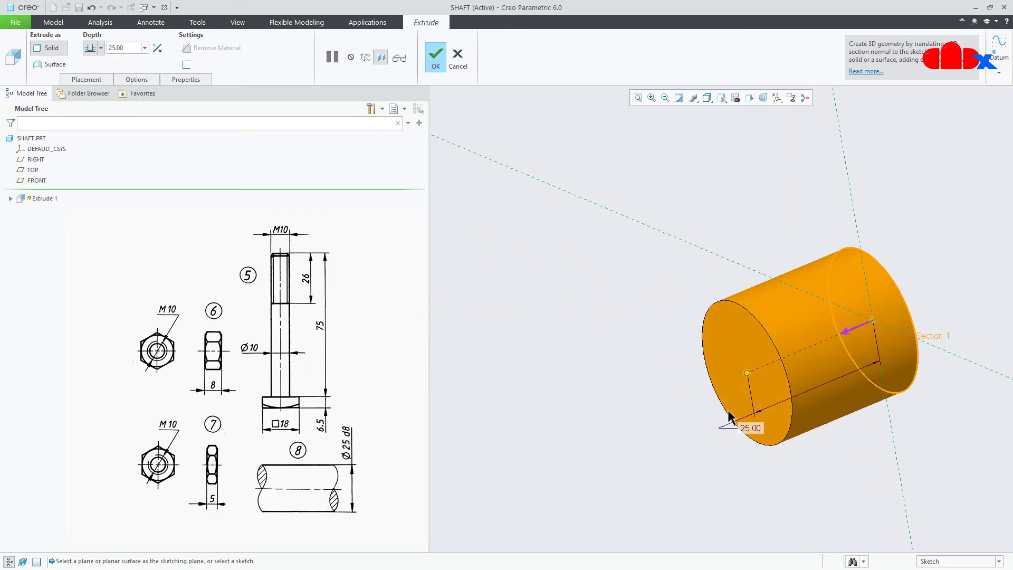
Step: Extrude the circle to a 50 mm depth, symmetric about the sketch plane, and save the shaft part
double_click(751, 429)
type("50")
key("Return")
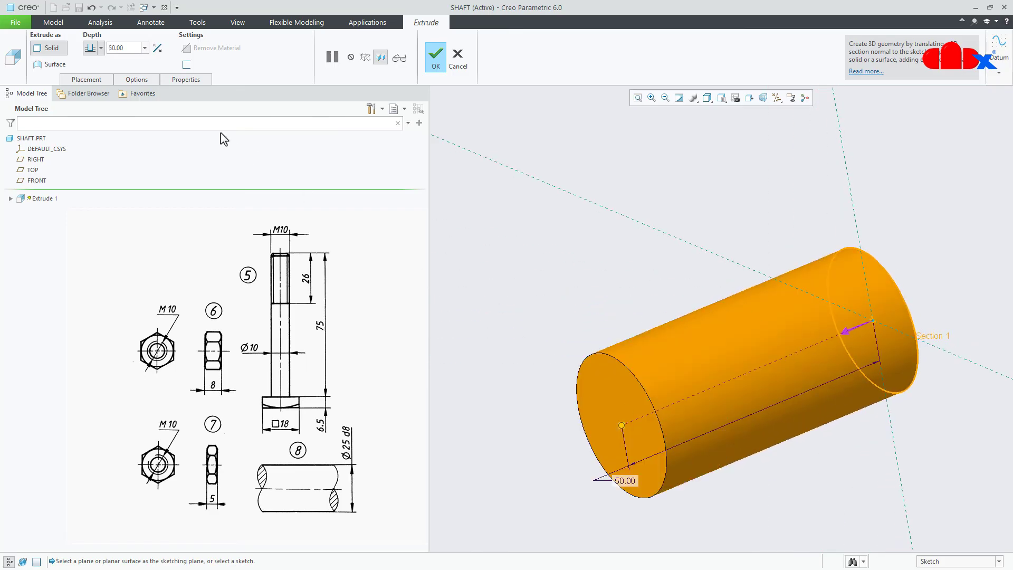
left_click(101, 48)
left_click(93, 74)
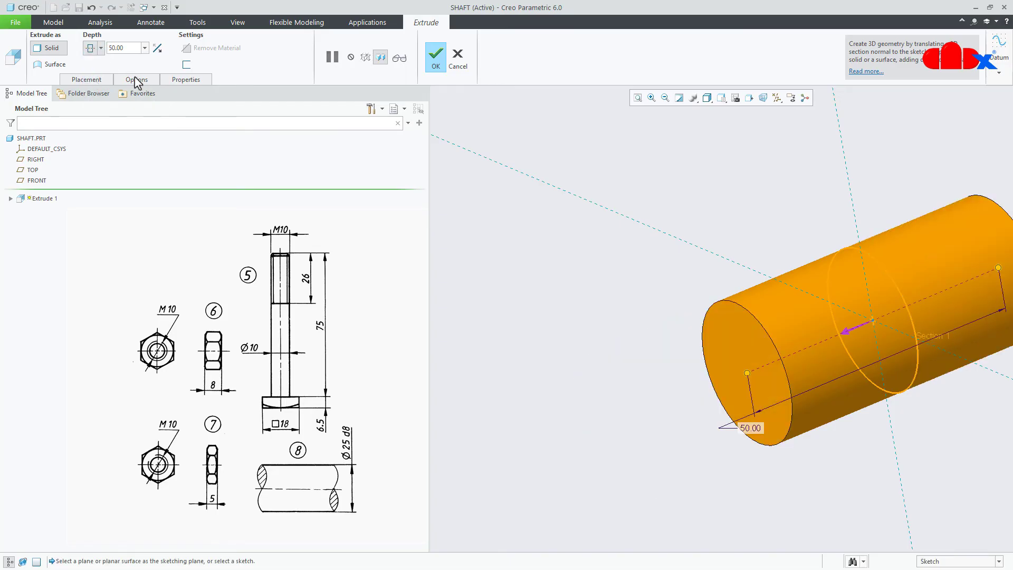
left_click(435, 57)
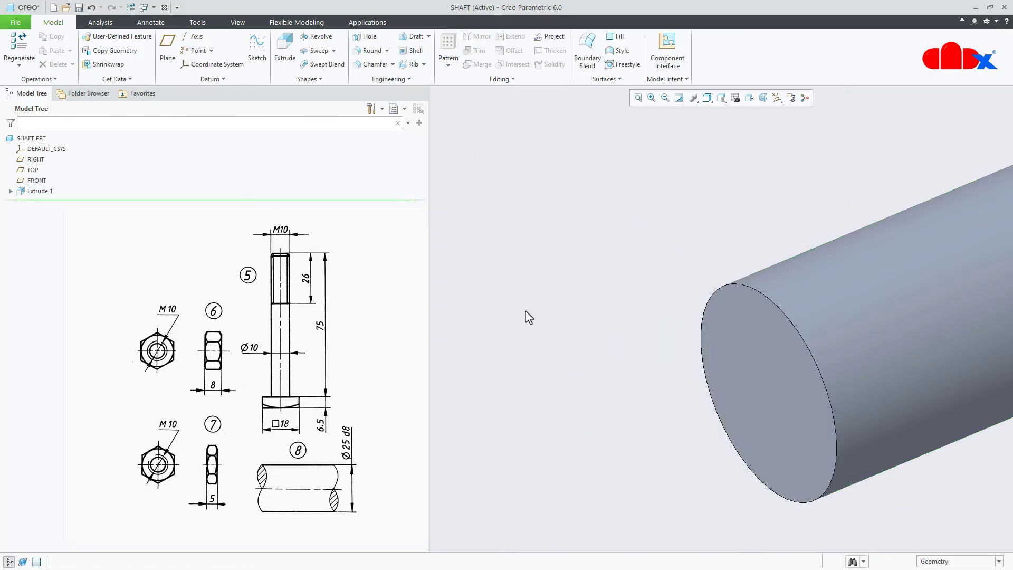
key("ctrl+d")
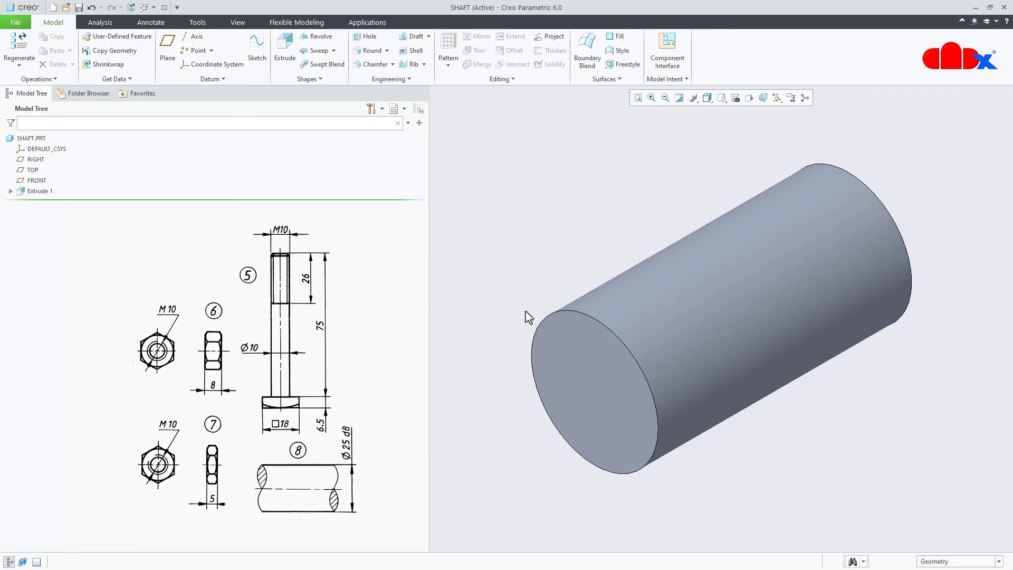
key("ctrl+s")
left_click(614, 451)
Step: Close the shaft part and erase it from the session
left_click(165, 8)
left_click(137, 50)
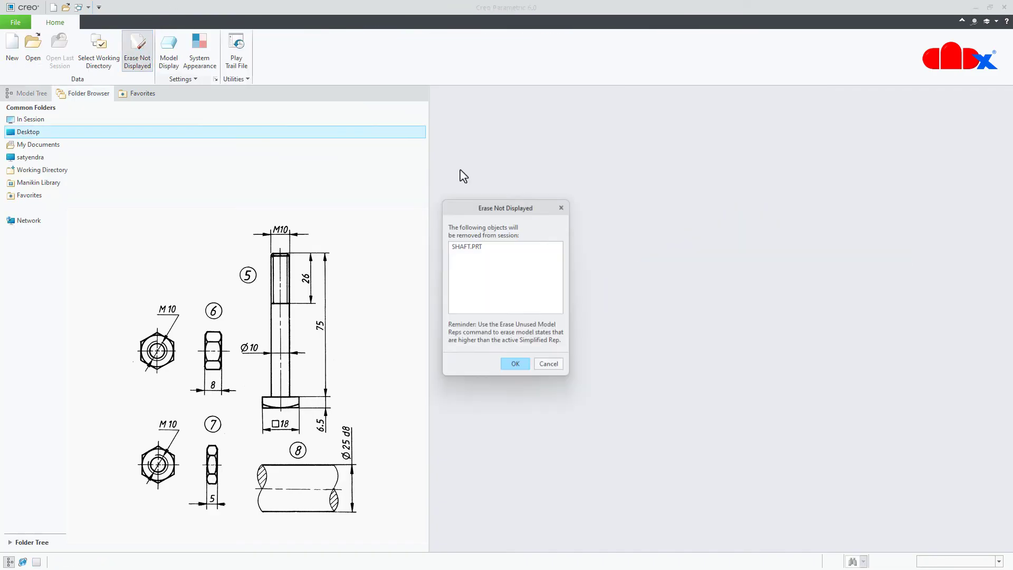
key("Return")
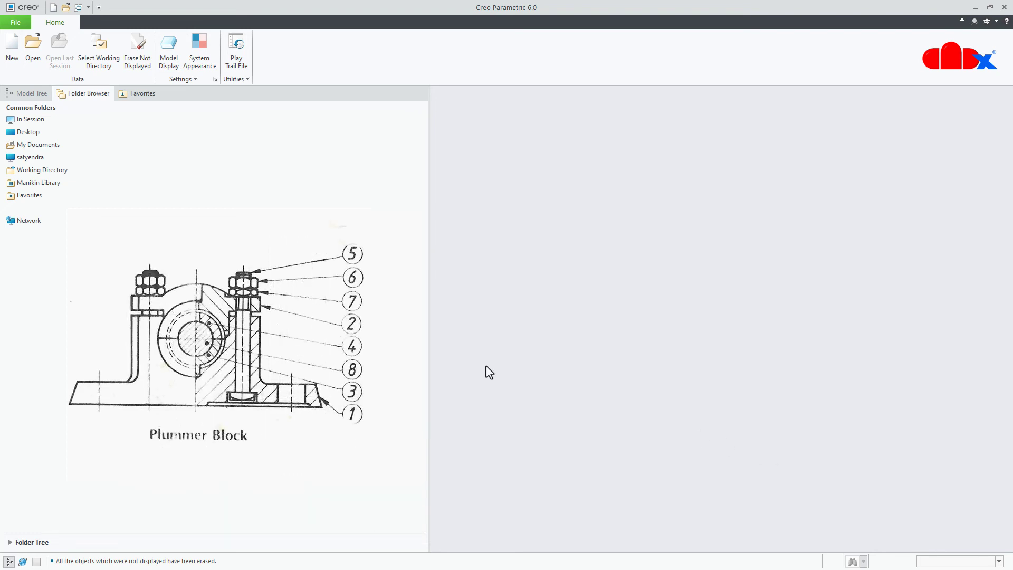
Step: Create a new design assembly named plummer-block using the mmks_asm_design template
left_click(12, 50)
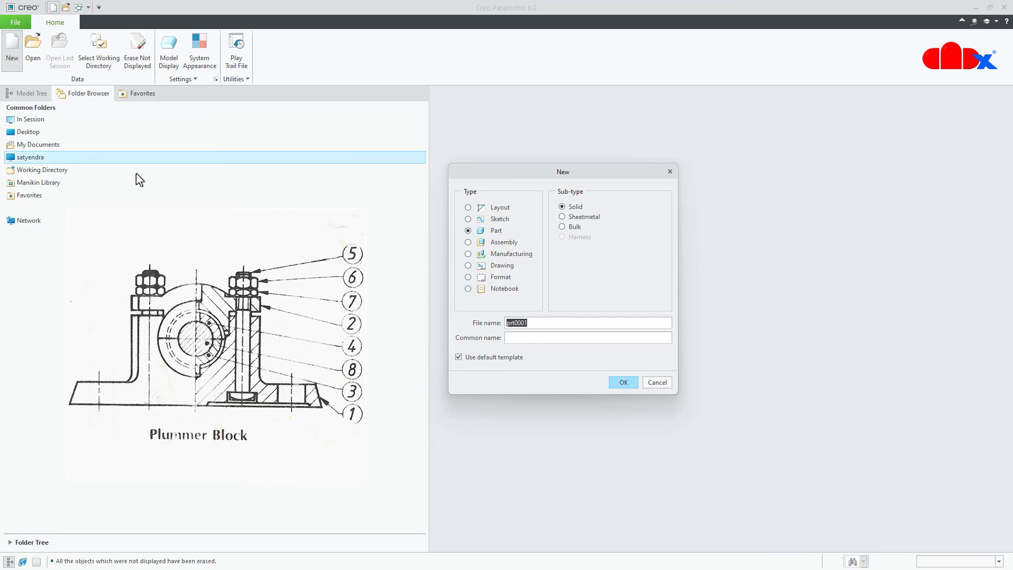
left_click(468, 242)
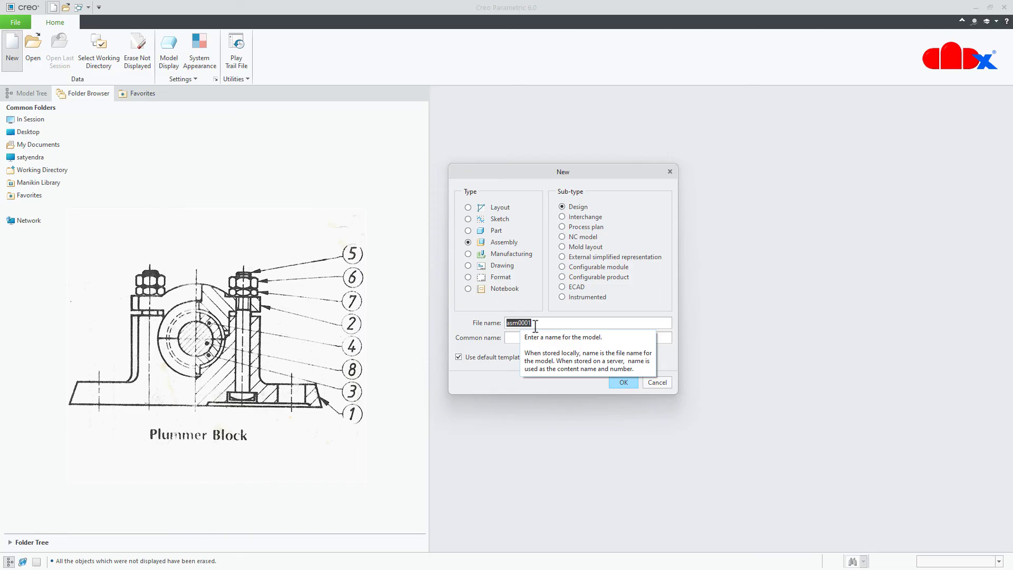
type("plummer-block")
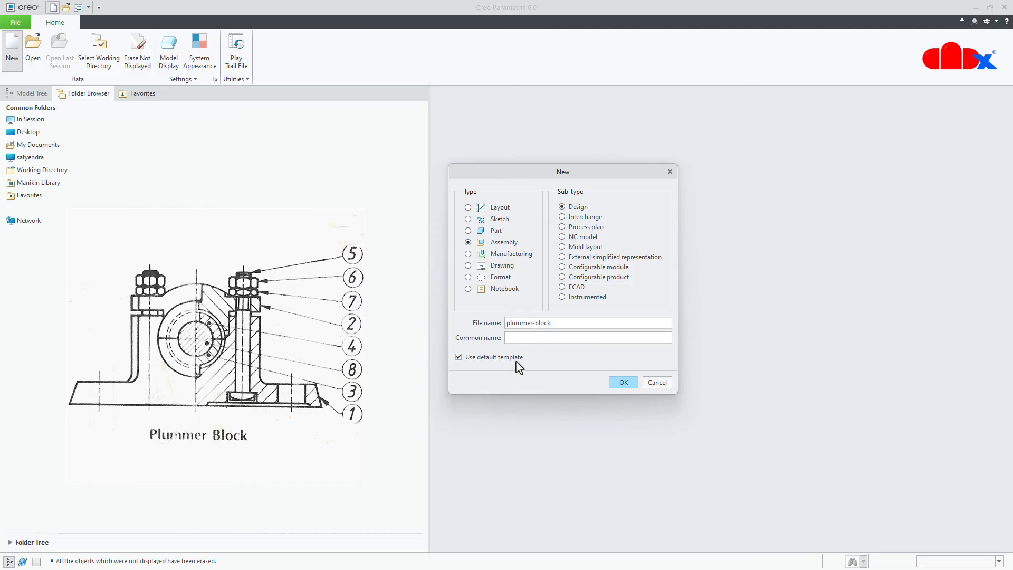
left_click(623, 382)
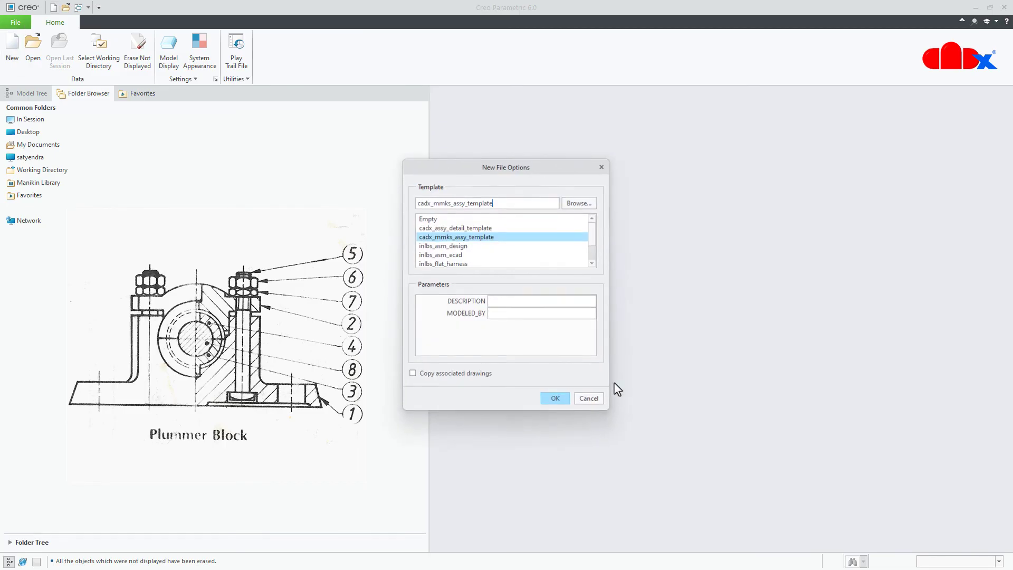
left_click_drag(549, 176, 626, 170)
left_click_drag(667, 242, 675, 273)
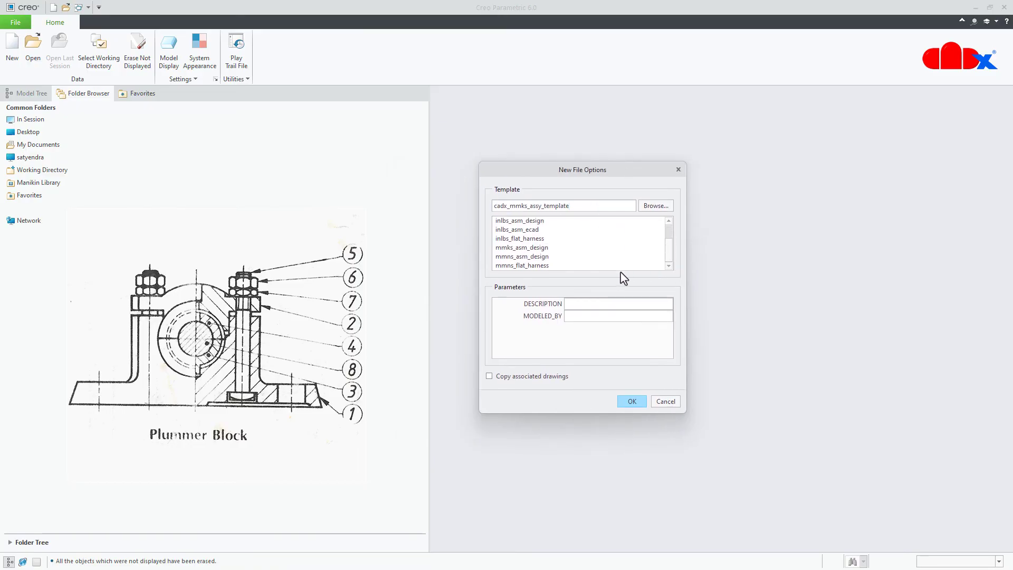
left_click(536, 249)
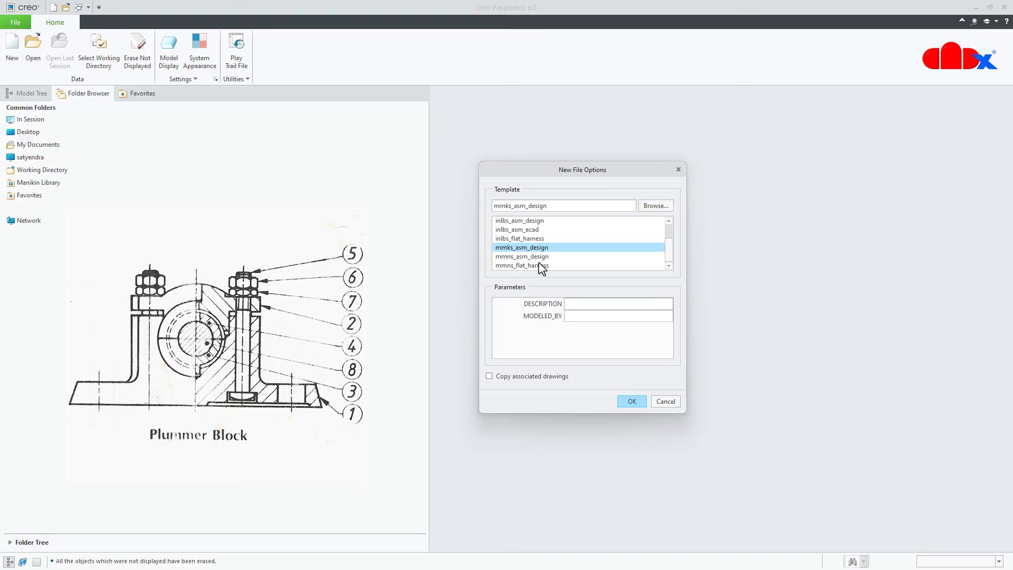
left_click(633, 401)
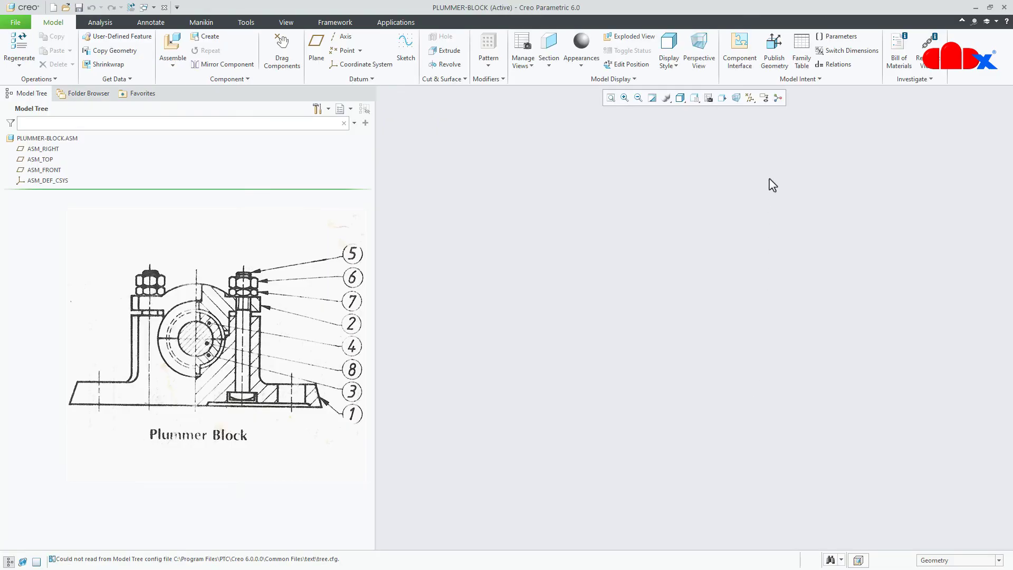
Step: Show all datum features, and assemble body.prt into the assembly with the Default constraint
left_click(752, 99)
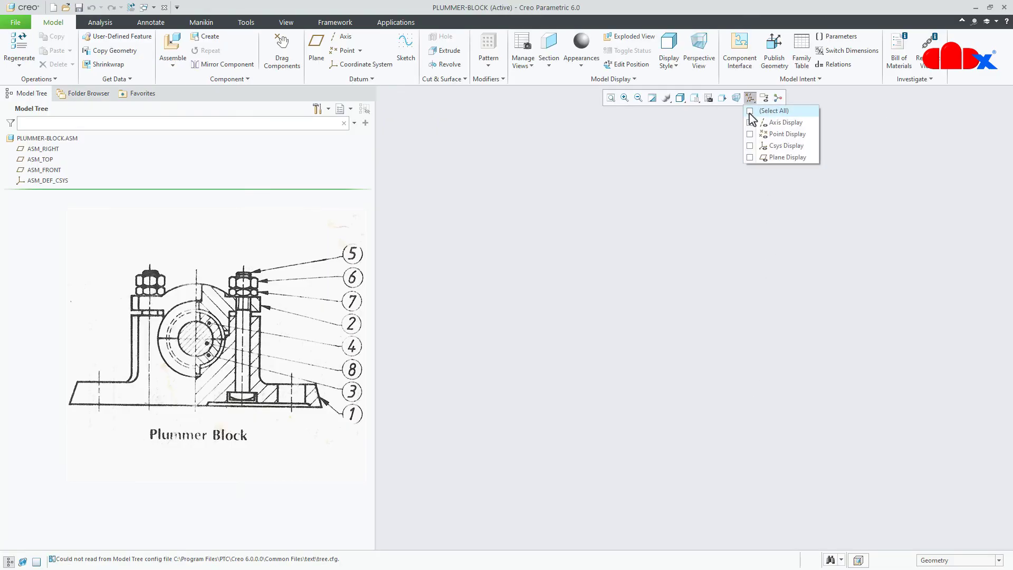
left_click(802, 461)
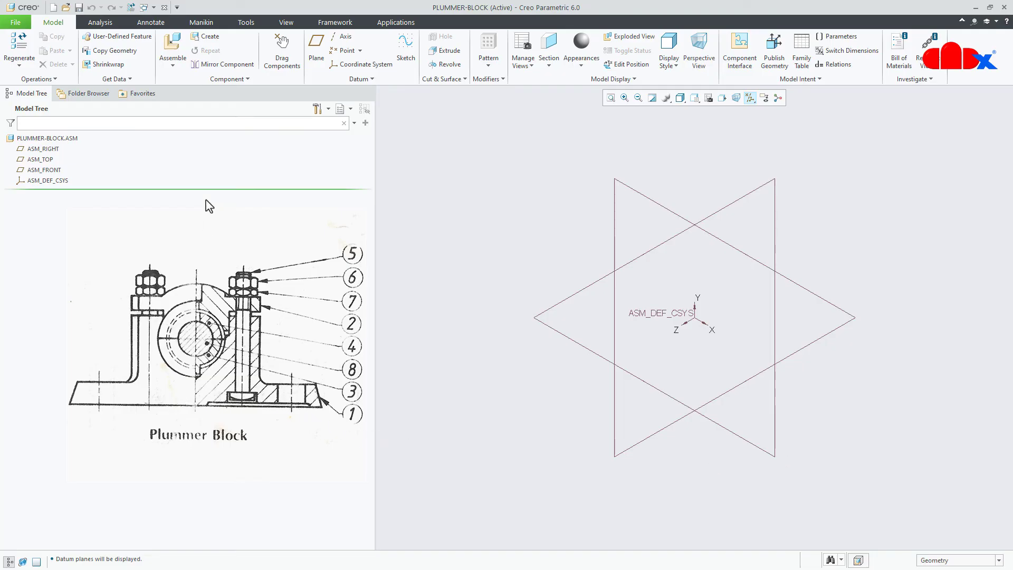
left_click(172, 42)
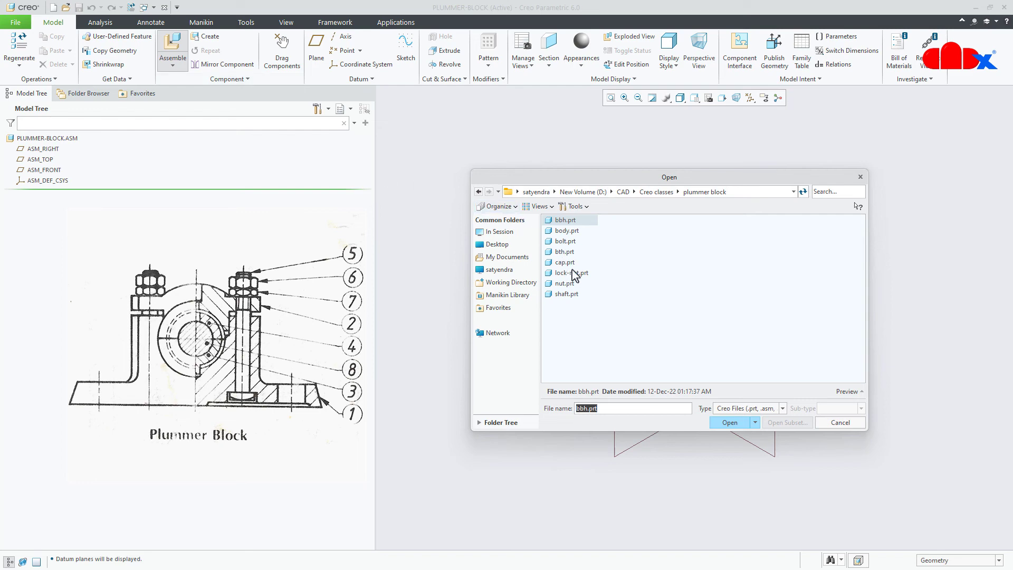
double_click(567, 231)
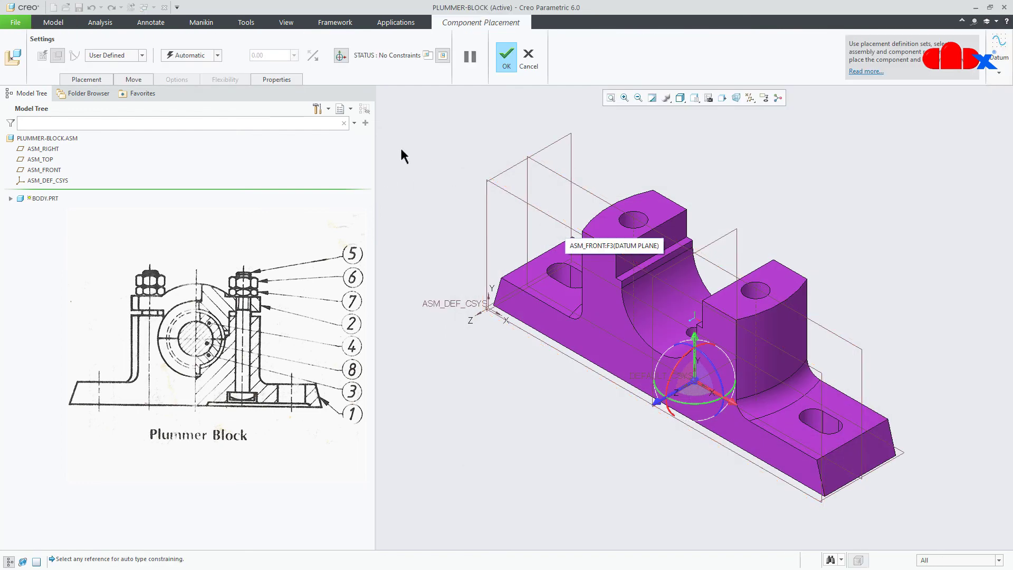
left_click(216, 55)
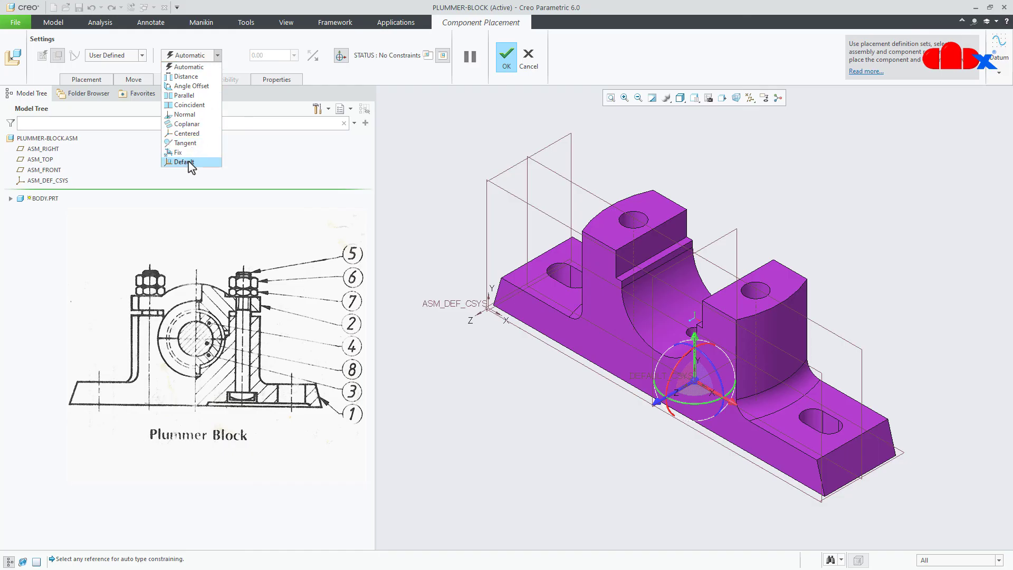
left_click(185, 162)
left_click(512, 59)
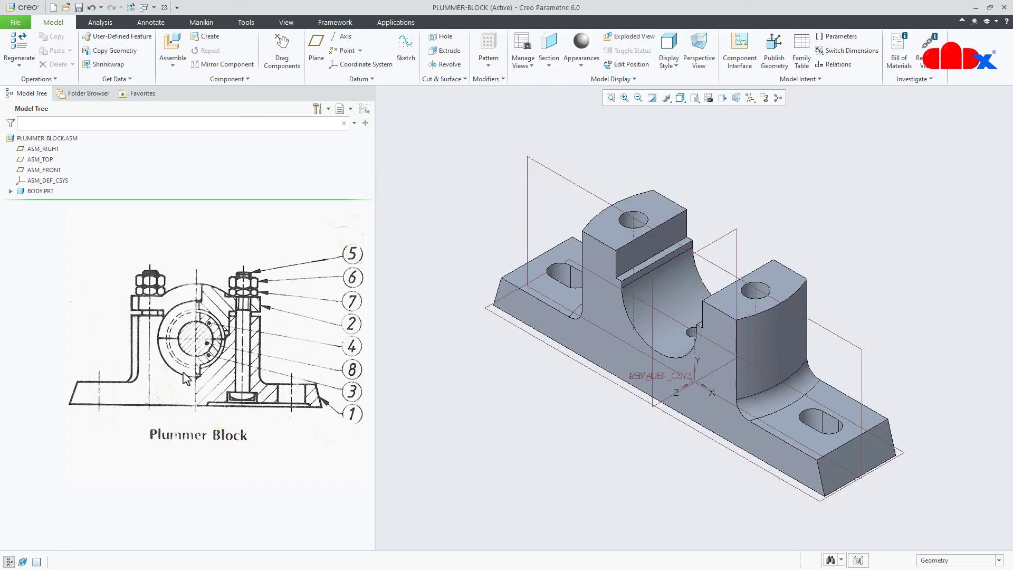
Step: Assemble bbh.prt and make its round peg coincident with the hole in the body's curved seat
left_click(174, 45)
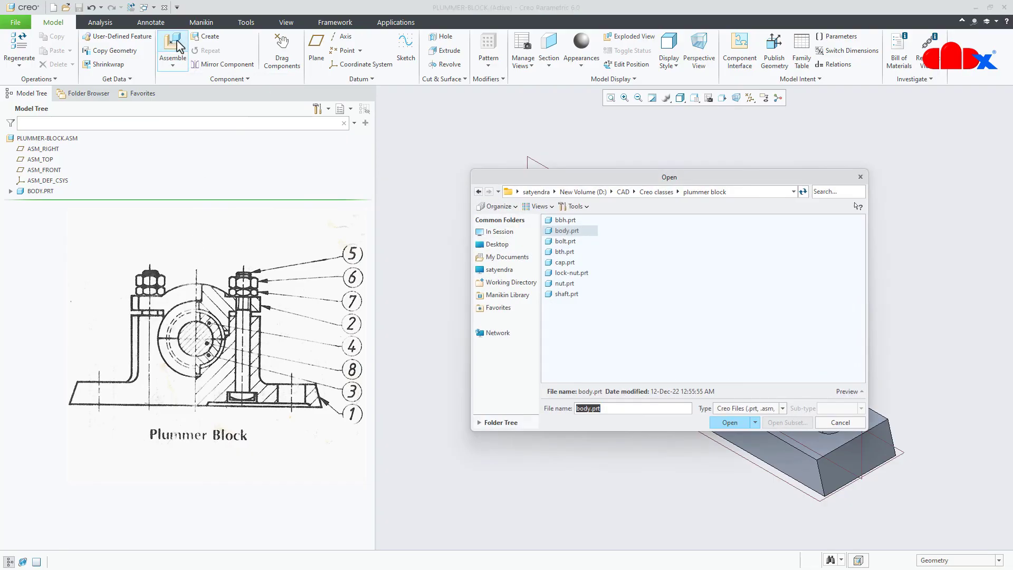
double_click(569, 220)
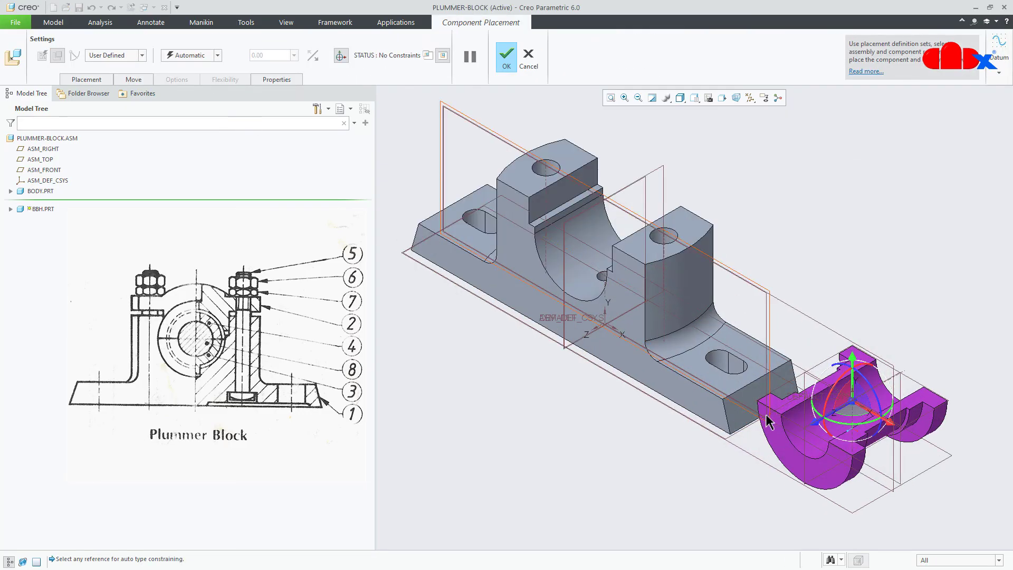
middle_click_drag(767, 421, 728, 369)
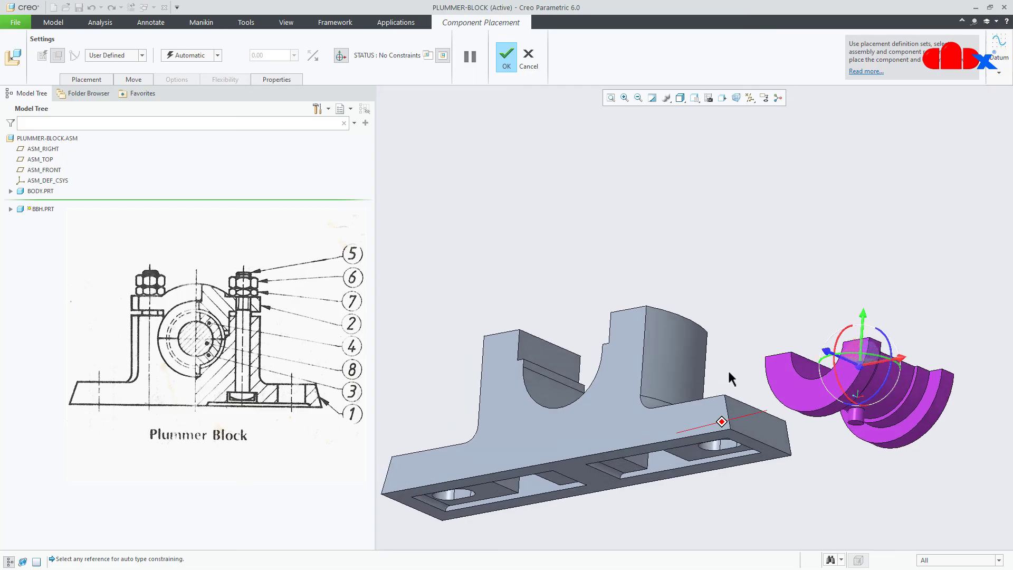
scroll(891, 424, "down", 5)
left_click(825, 419)
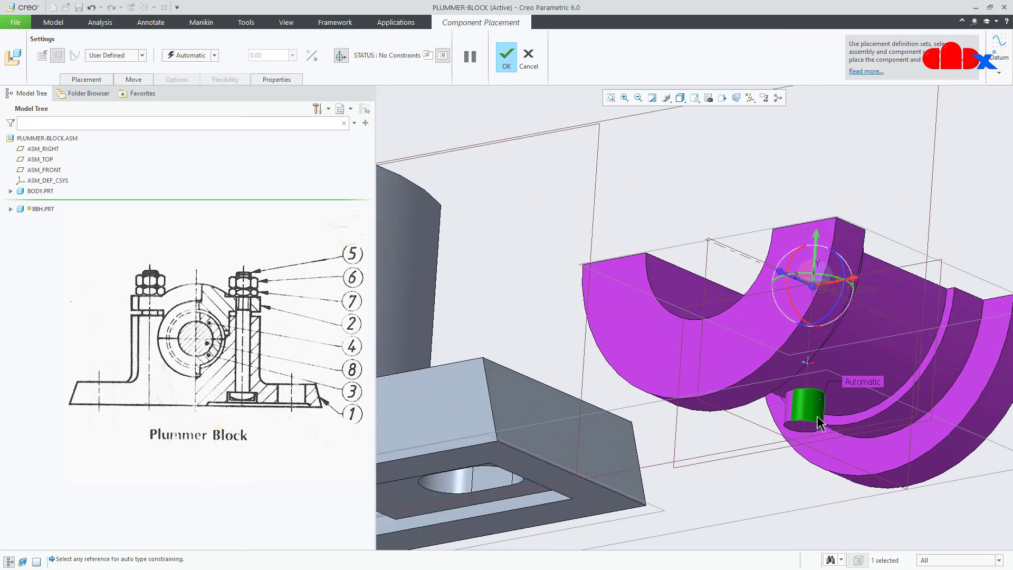
scroll(813, 422, "up", 5)
middle_click_drag(813, 423, 753, 459)
scroll(613, 396, "down", 6)
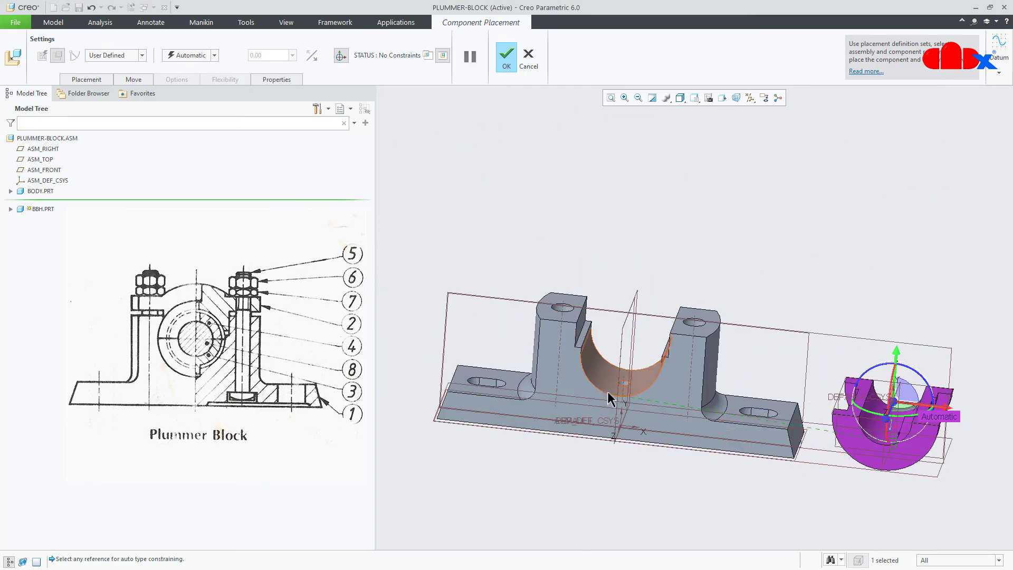
left_click(718, 335)
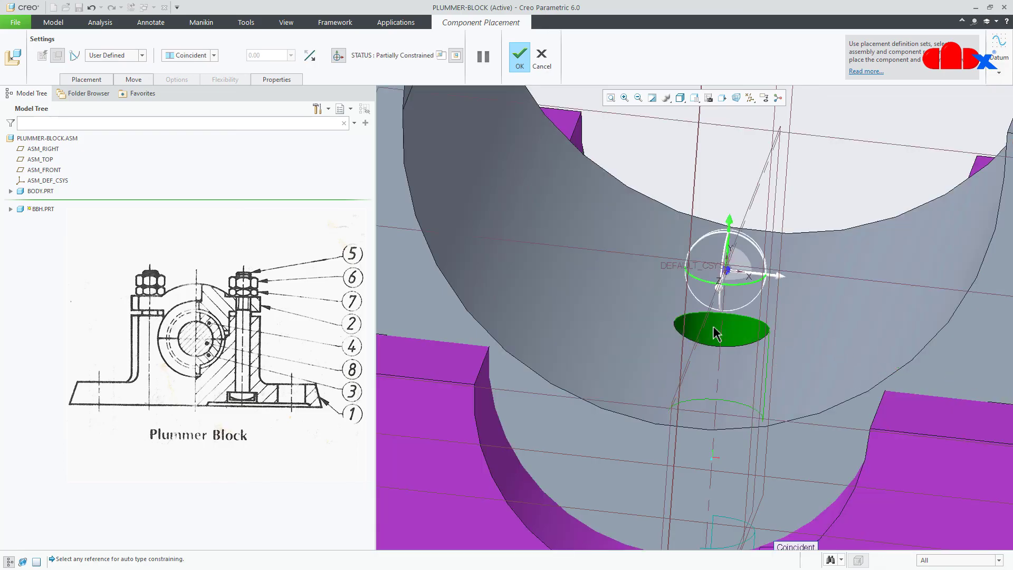
Step: Fully constrain the lower bearing half by orienting one of its faces to the body, and accept the placement
scroll(720, 348, "up", 5)
middle_click_drag(723, 363, 708, 337)
left_click_drag(720, 285, 710, 148)
scroll(704, 342, "down", 3)
mouse_move(702, 338)
middle_mouse_down()
mouse_move(721, 260)
mouse_move(721, 293)
mouse_move(739, 294)
mouse_move(725, 260)
mouse_move(676, 313)
mouse_move(691, 322)
middle_mouse_up()
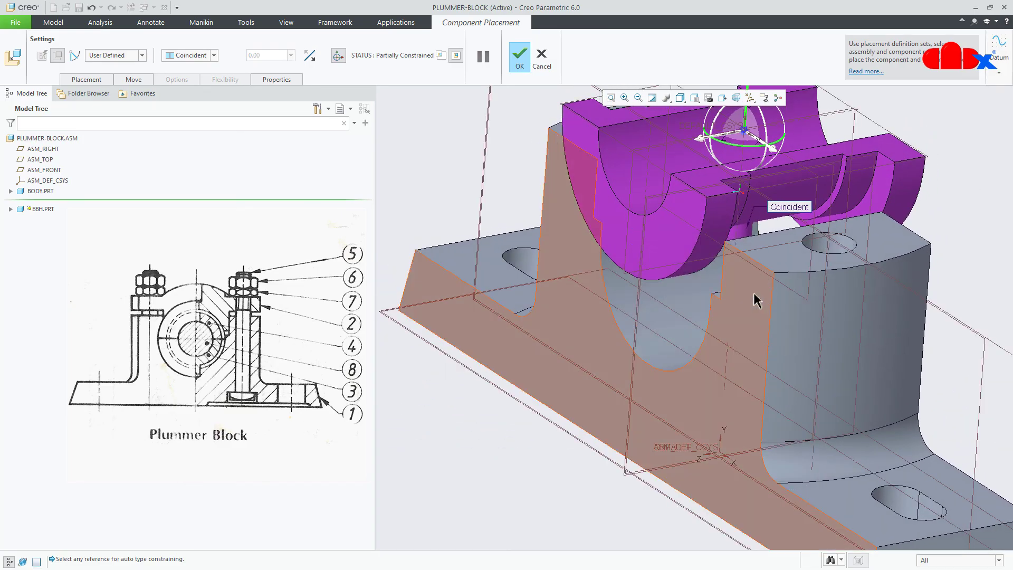
left_click(861, 197)
left_click(678, 334)
mouse_move(678, 337)
middle_mouse_down()
mouse_move(667, 334)
mouse_move(706, 294)
mouse_move(690, 296)
mouse_move(653, 336)
mouse_move(660, 346)
mouse_move(615, 387)
mouse_move(615, 375)
mouse_move(683, 337)
mouse_move(707, 362)
mouse_move(685, 380)
middle_mouse_up()
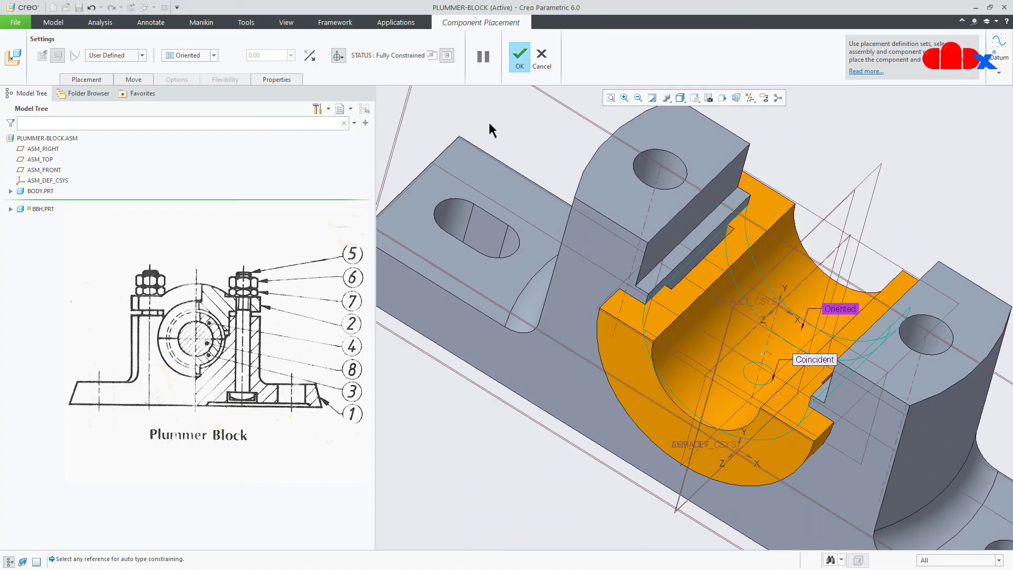
left_click(518, 63)
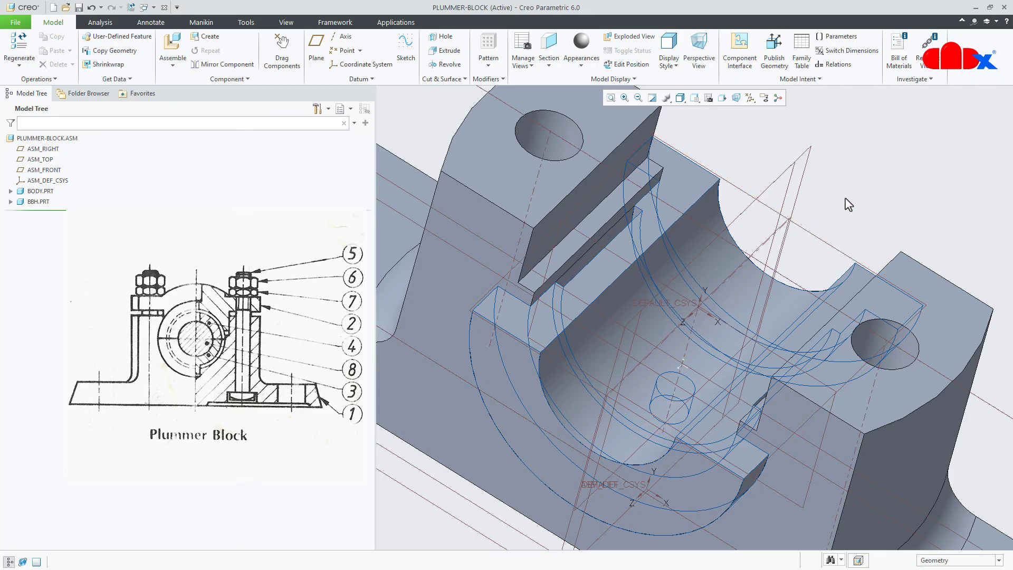
Step: Hide the datum features in the assembly
key("d")
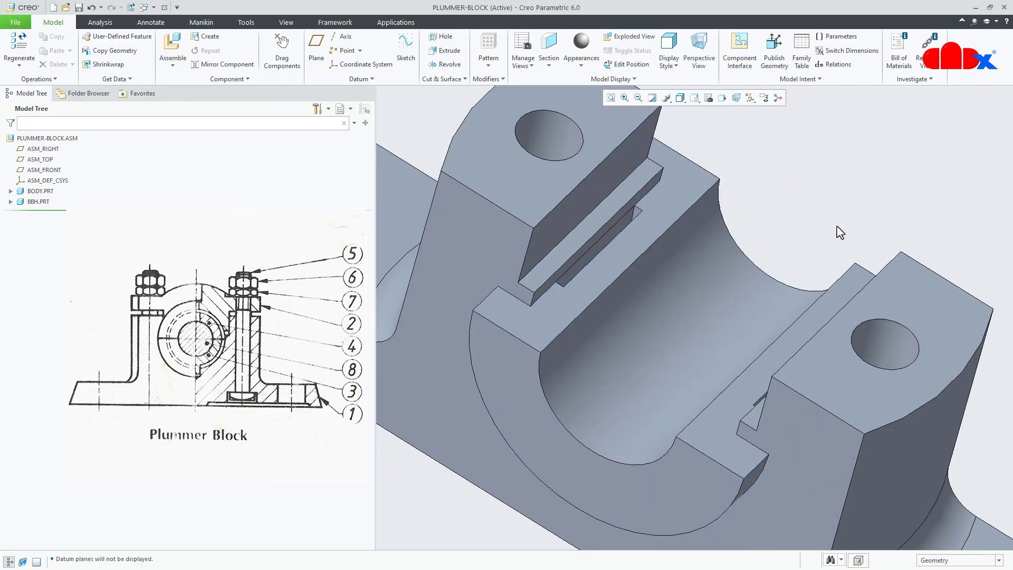
middle_click_drag(835, 328, 813, 323)
scroll(810, 325, "up", 2)
scroll(769, 389, "up", 1)
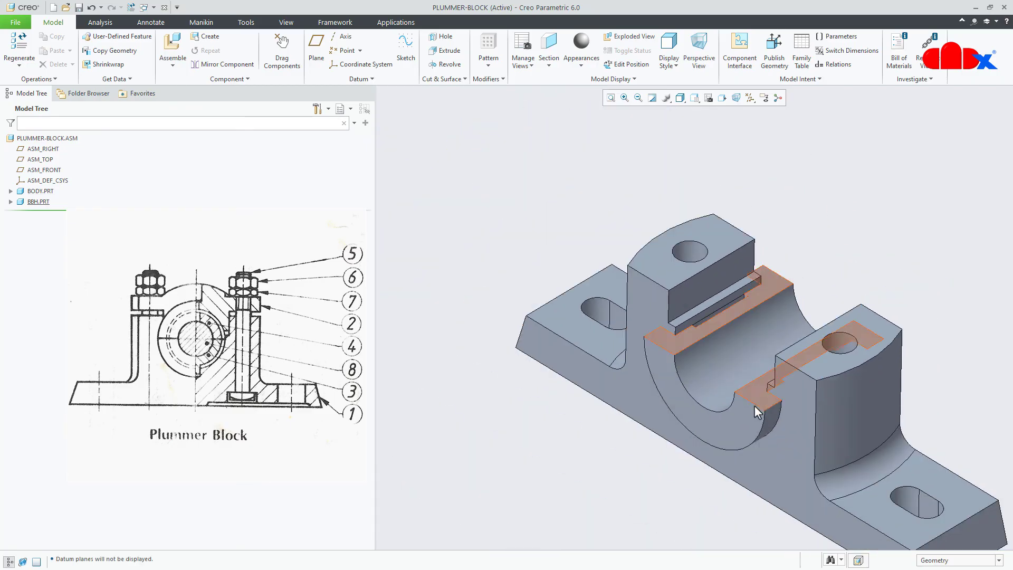
scroll(741, 429, "down", 1)
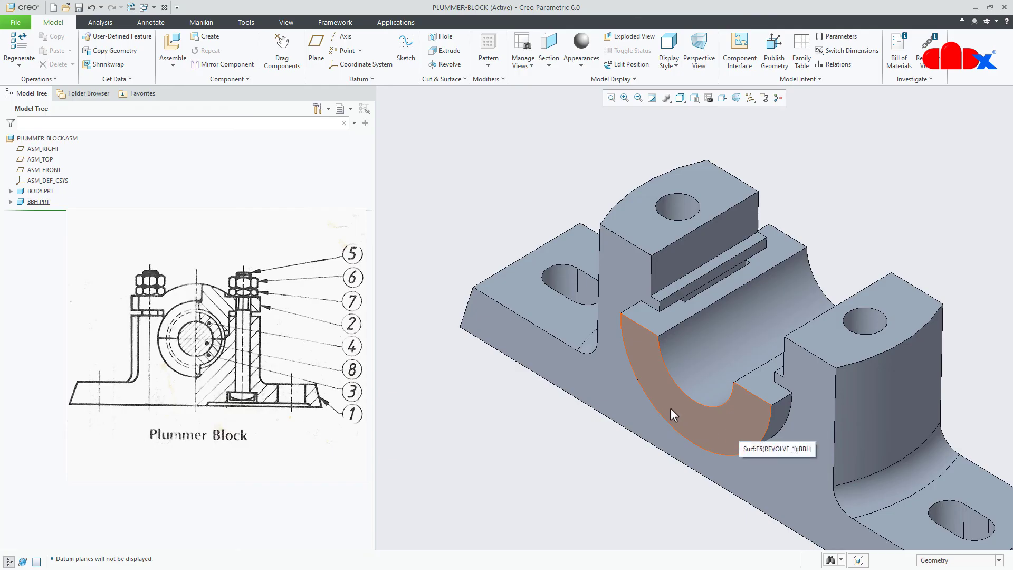
Step: Assemble bth.prt and make its flat parting face coincident with the parting face of the lower bearing half
left_click(177, 53)
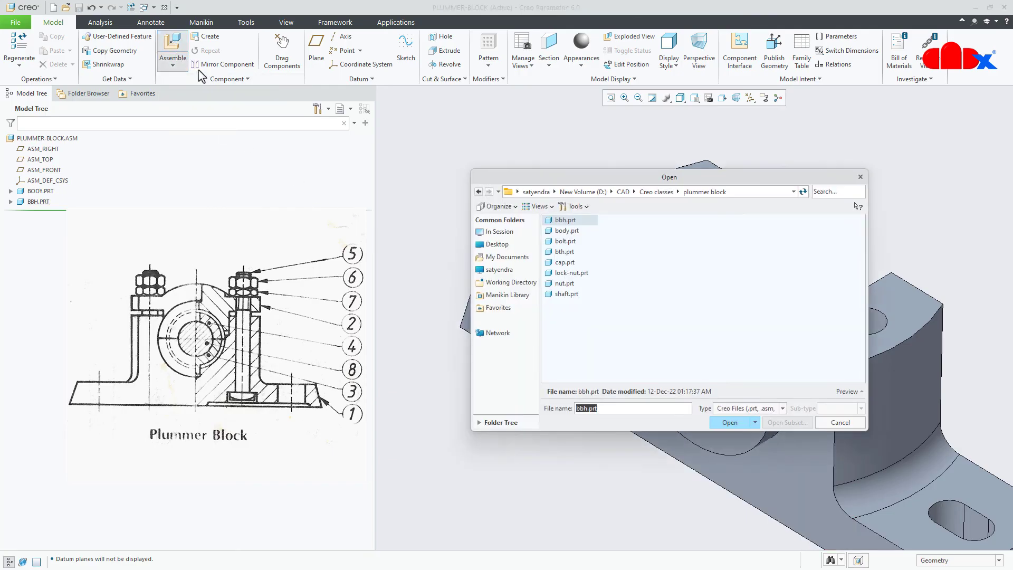
double_click(568, 253)
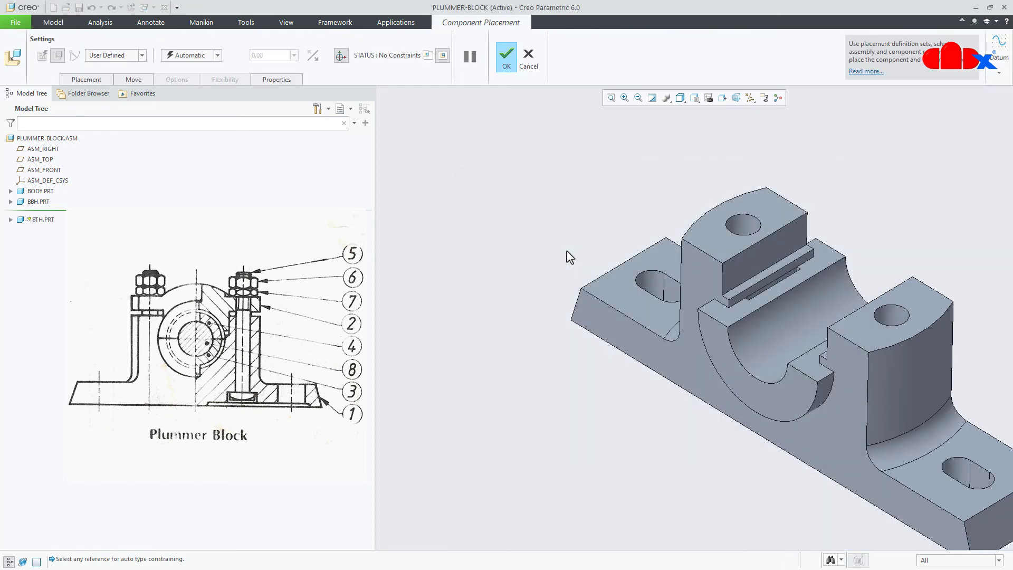
middle_click_drag(794, 417, 822, 367)
scroll(747, 438, "down", 3)
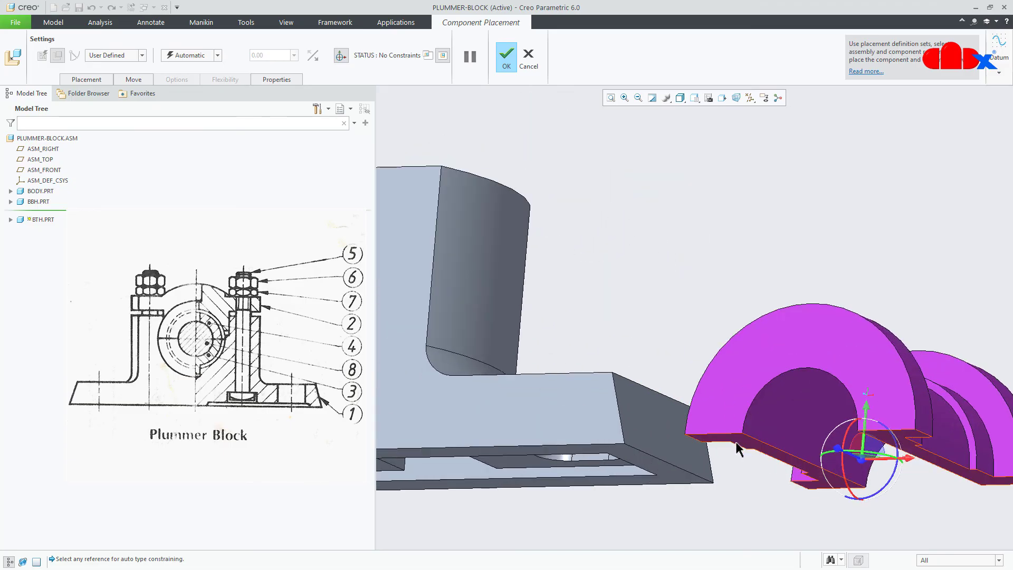
scroll(735, 445, "up", 5)
middle_click_drag(736, 445, 644, 407)
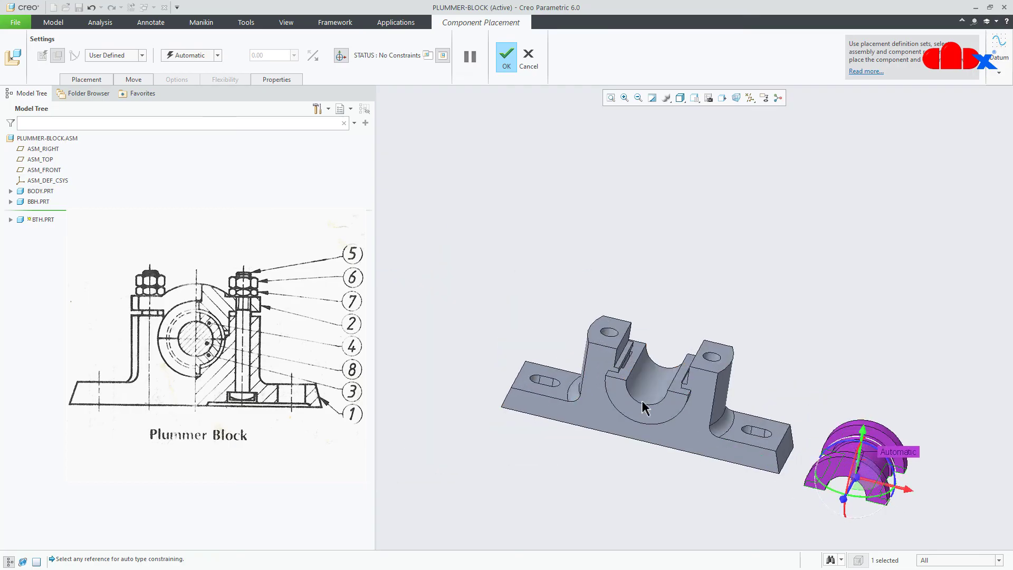
scroll(644, 407, "down", 3)
left_click(606, 372)
left_click(601, 358)
scroll(604, 364, "up", 2)
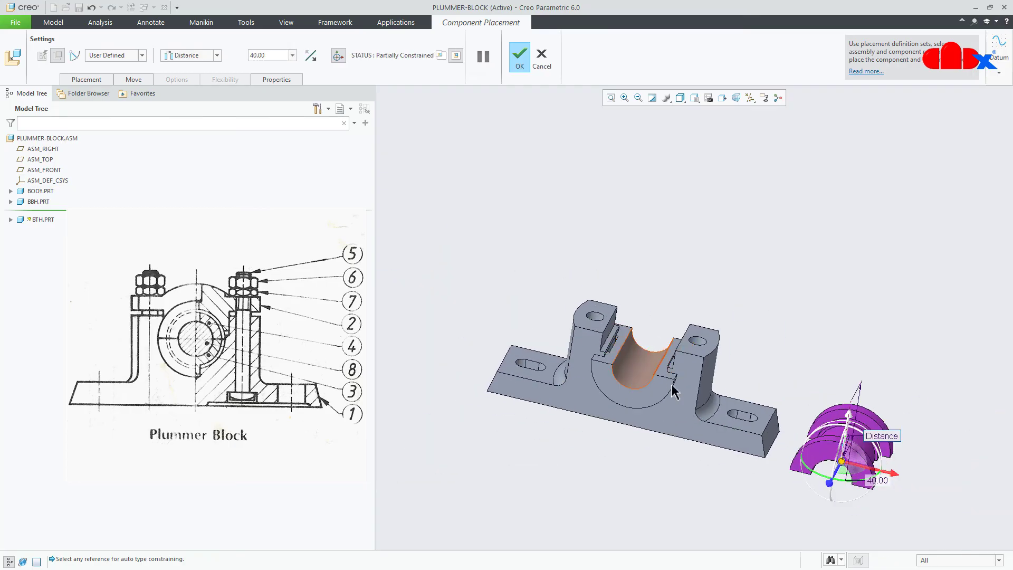
middle_click_drag(842, 491, 796, 472)
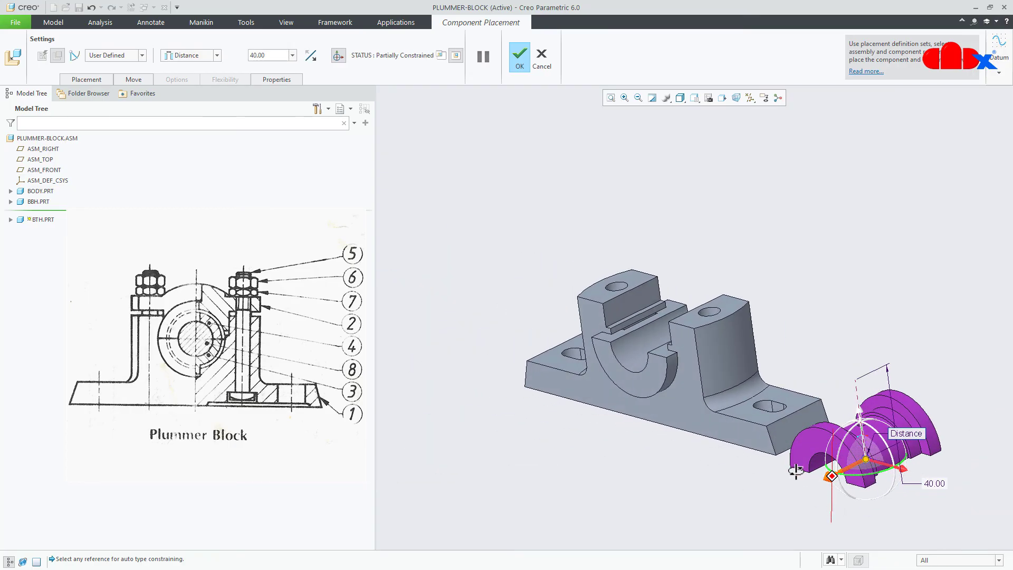
left_click(217, 55)
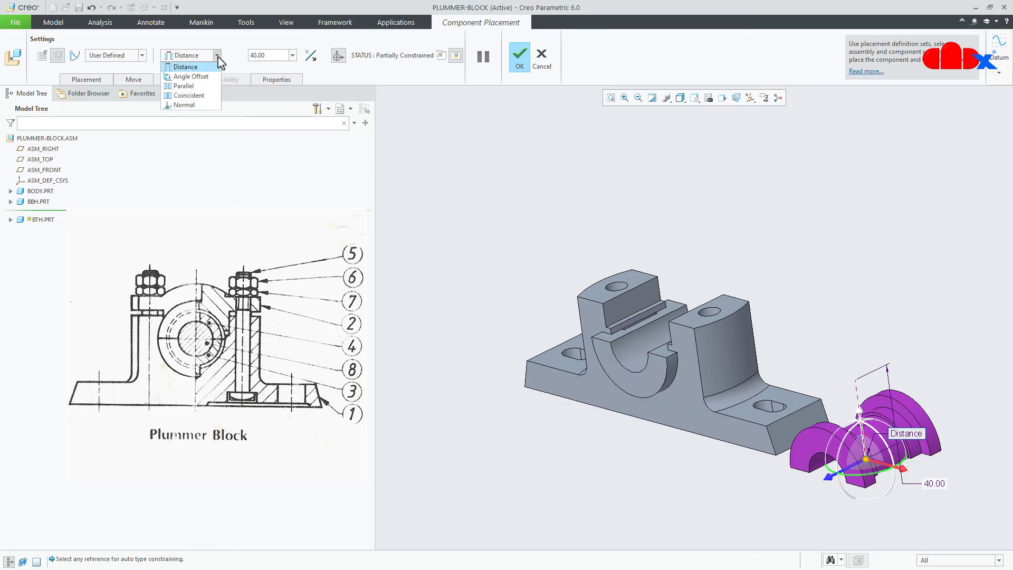
left_click(194, 99)
Step: Make the inner bore of the upper bearing half coincident with the inner bore of the lower half
middle_click_drag(673, 297, 710, 305)
scroll(839, 365, "down", 2)
middle_click_drag(832, 364, 822, 308)
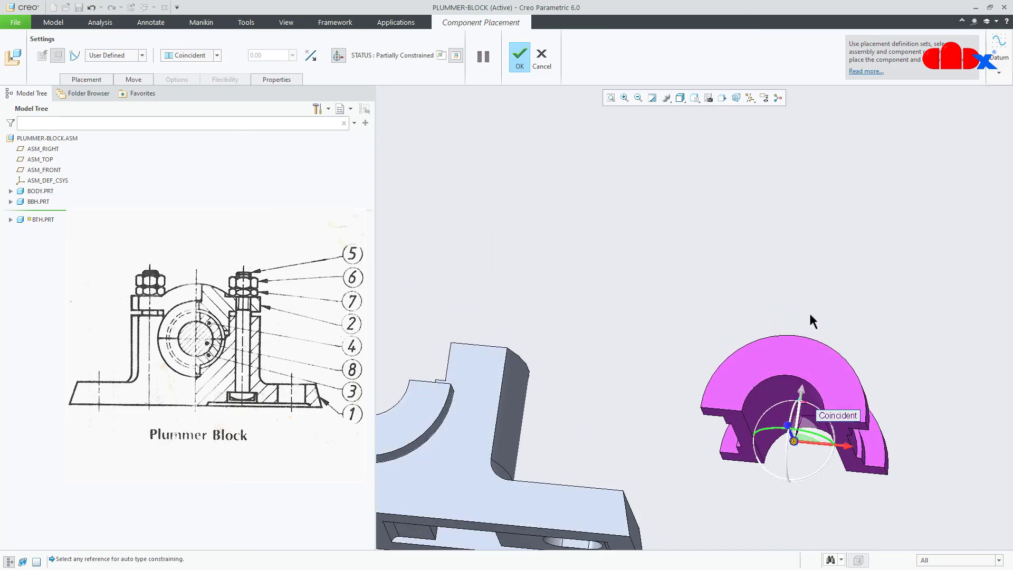
left_click(775, 391)
scroll(671, 393, "up", 3)
middle_click_drag(671, 393, 660, 436)
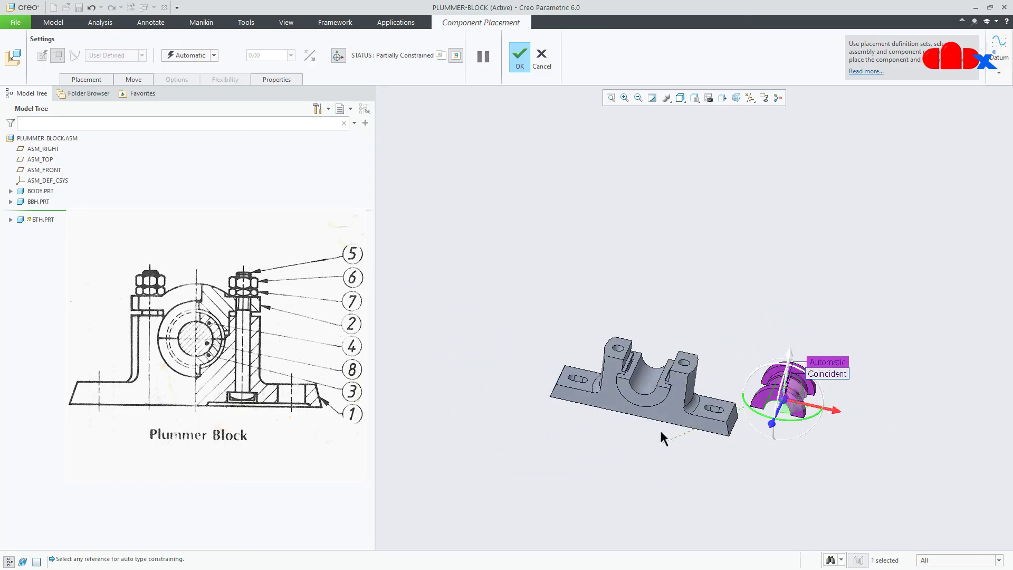
scroll(640, 380, "down", 3)
left_click(634, 370)
middle_click_drag(633, 370, 612, 341)
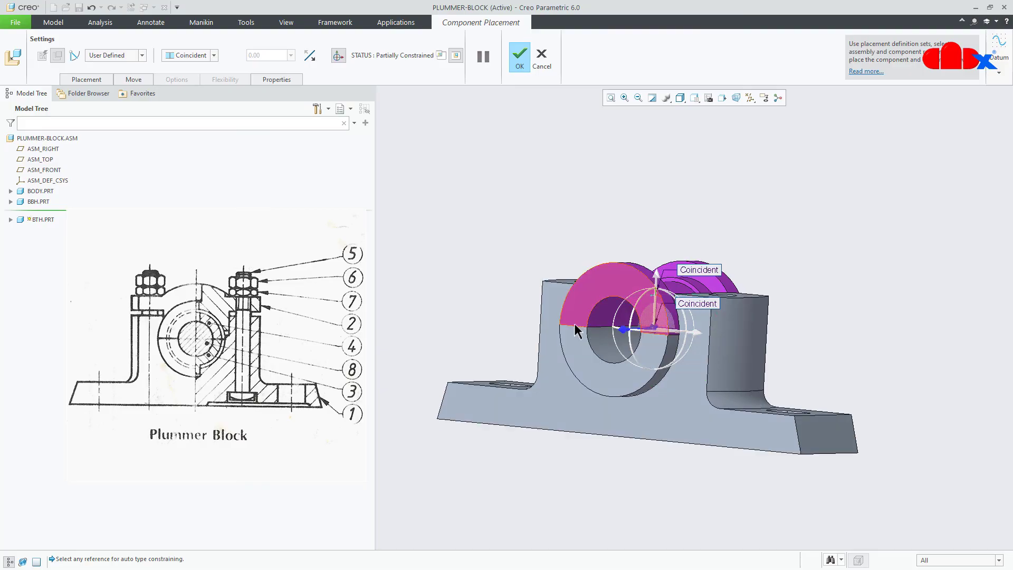
Step: Make the end face of the upper bearing half coincident with the lower half's end face, and accept the placement
left_click(577, 343)
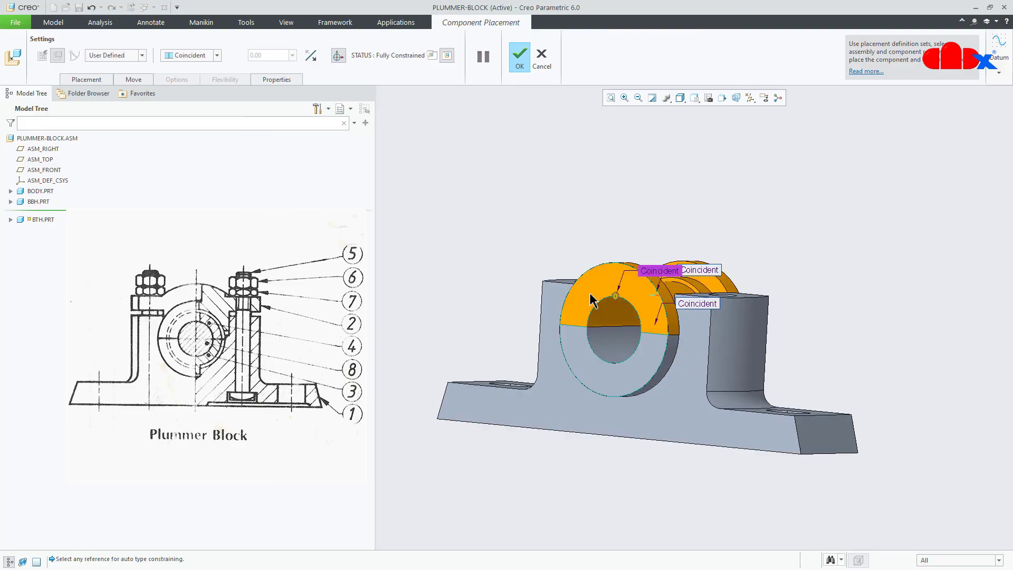
middle_click_drag(585, 342, 579, 371)
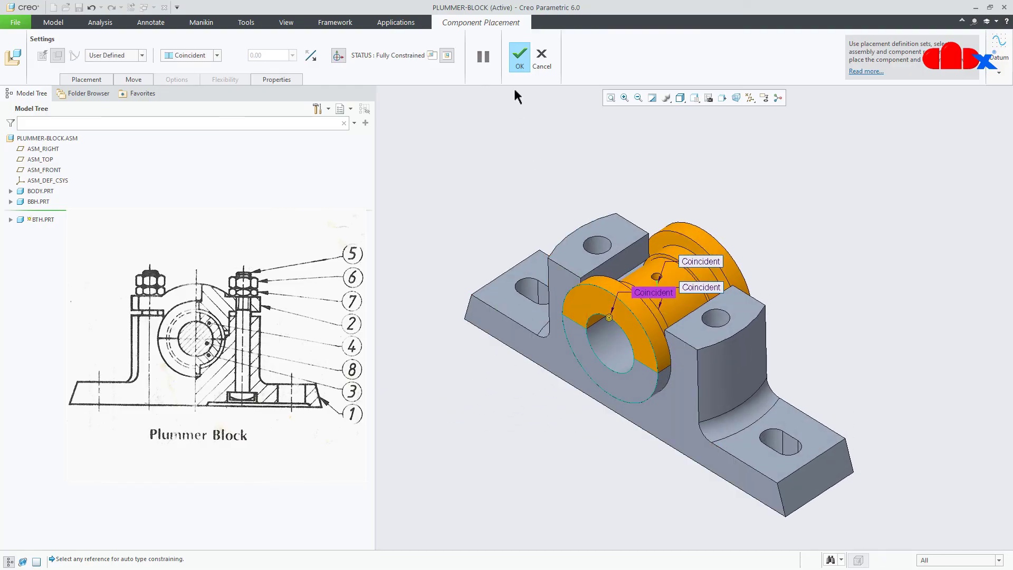
left_click(520, 57)
mouse_move(657, 268)
middle_mouse_down()
mouse_move(644, 242)
mouse_move(649, 269)
mouse_move(715, 278)
middle_mouse_up()
key("ctrl+d")
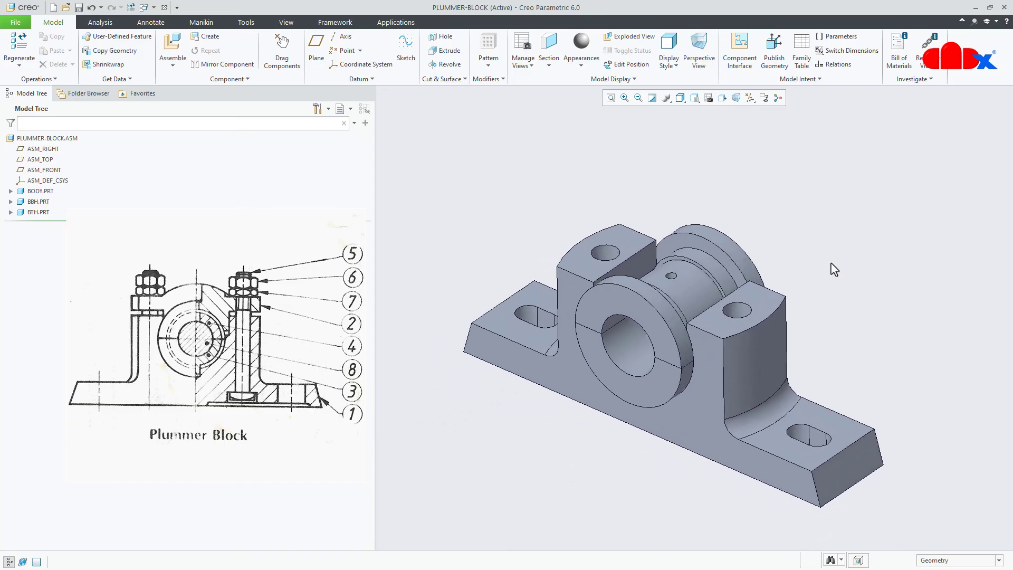
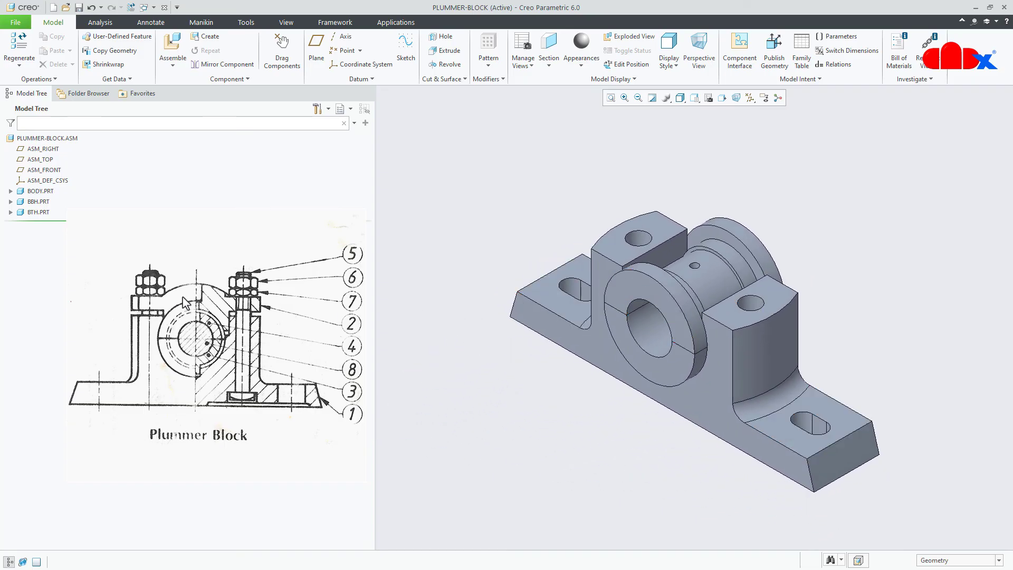
Step: Assemble cap.prt and make its inner curved surface coincident with the outer cylindrical surface of the upper bearing half
left_click(172, 42)
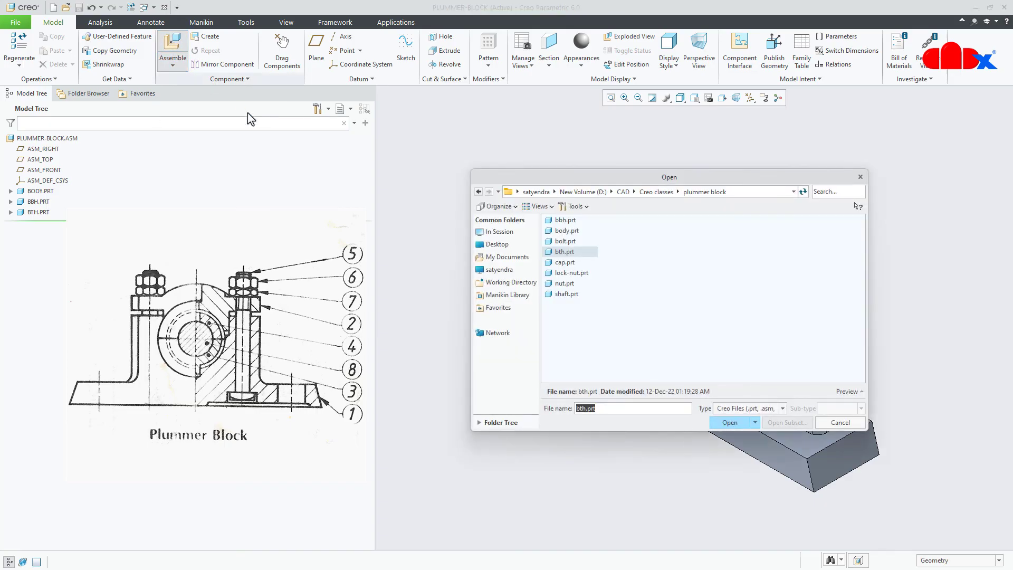
double_click(565, 263)
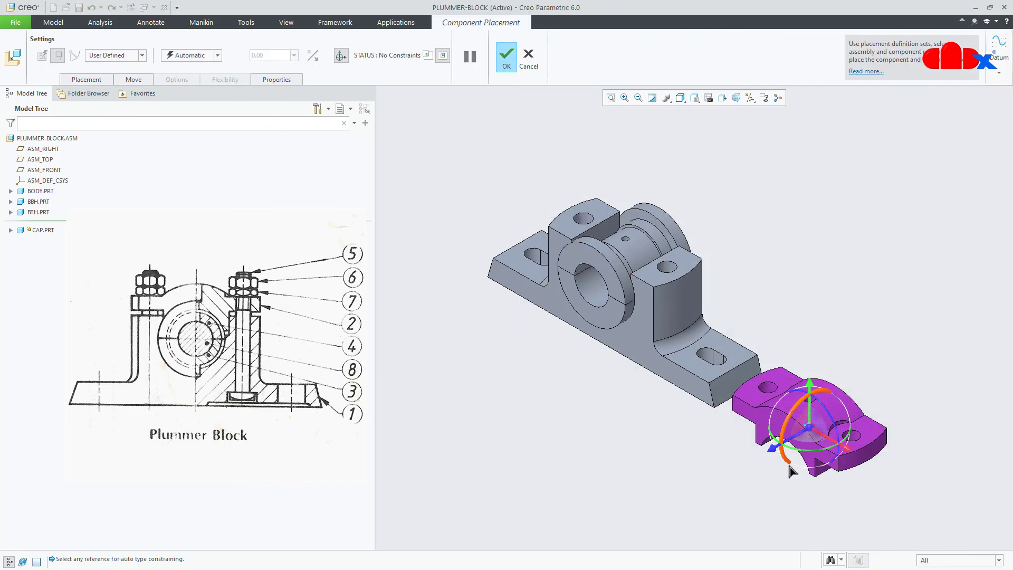
middle_click_drag(763, 459, 806, 452)
scroll(727, 444, "down", 4)
left_click(809, 419)
scroll(731, 419, "up", 4)
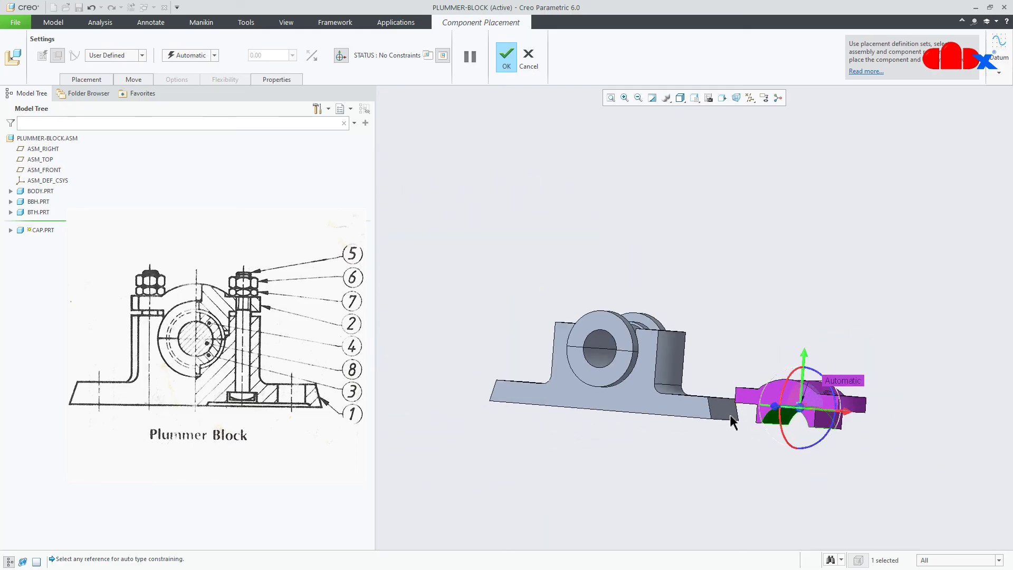
middle_click_drag(727, 412, 726, 449)
scroll(640, 321, "down", 10)
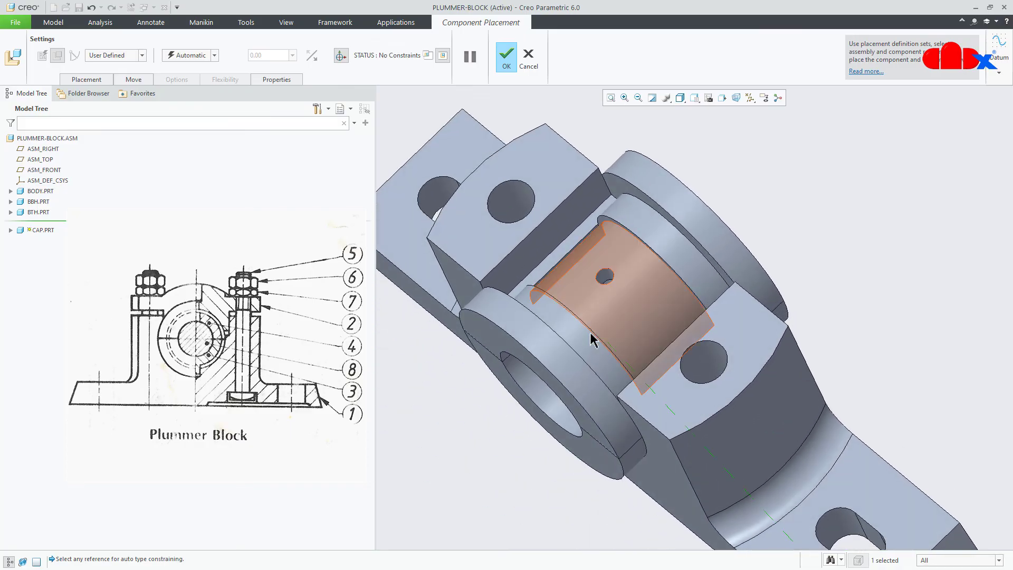
left_click(580, 331)
scroll(599, 328, "up", 3)
middle_click_drag(599, 328, 493, 348)
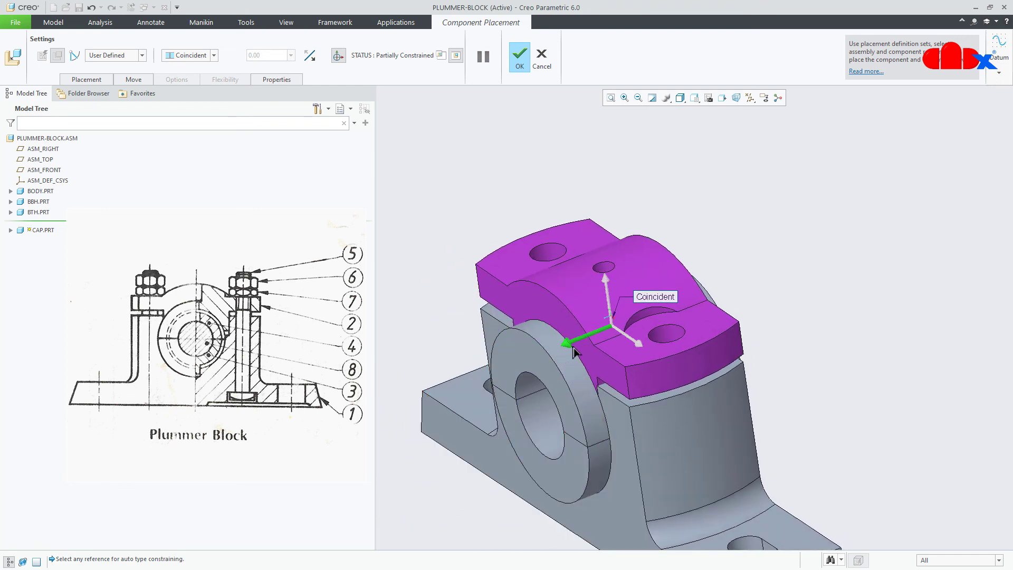
Step: Make the front face of the cap coincident with the front face of the body
scroll(538, 346, "up", 5)
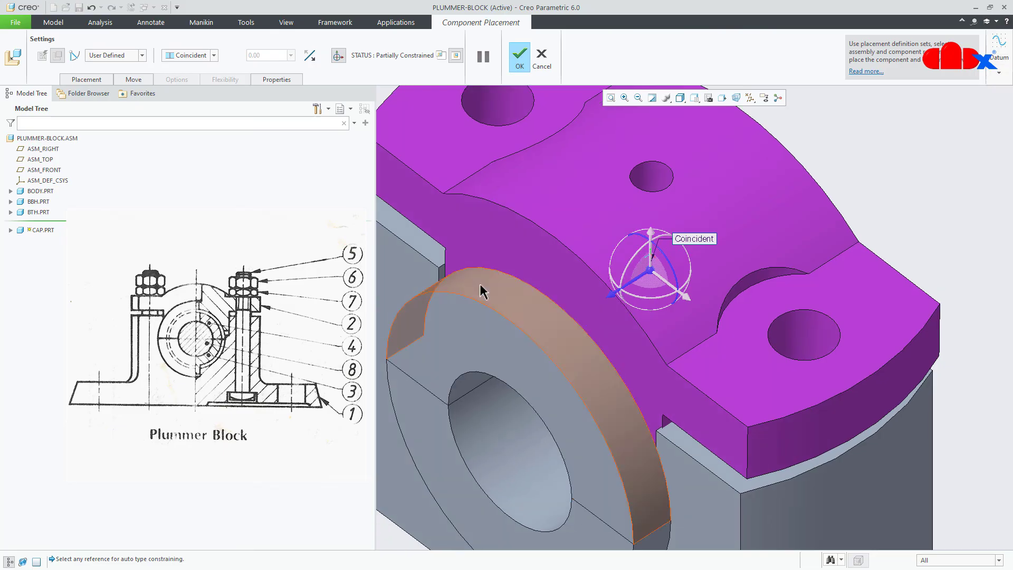
mouse_move(476, 257)
middle_mouse_down()
mouse_move(461, 301)
mouse_move(504, 261)
middle_mouse_up()
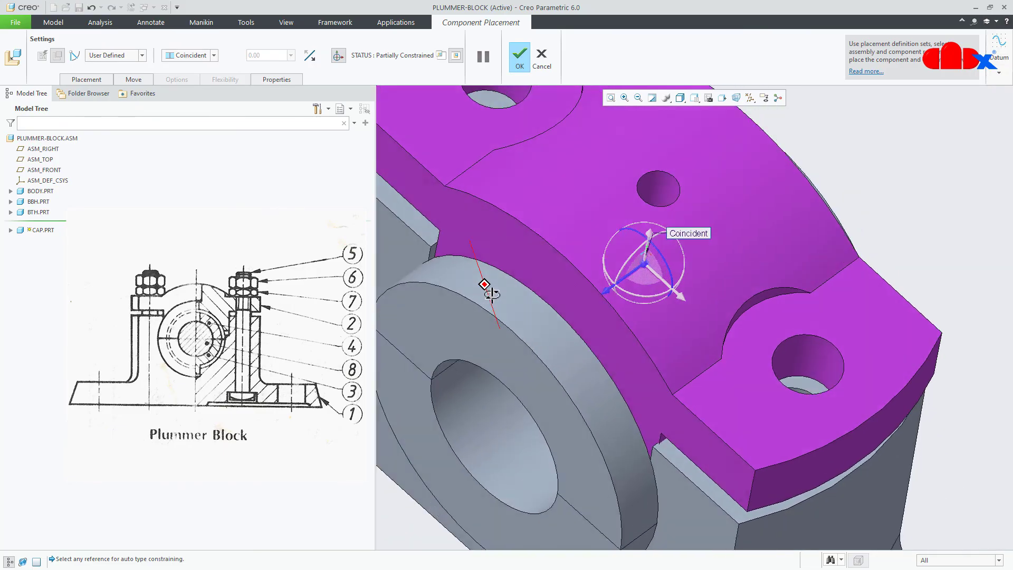
left_click(508, 257)
left_click(473, 267)
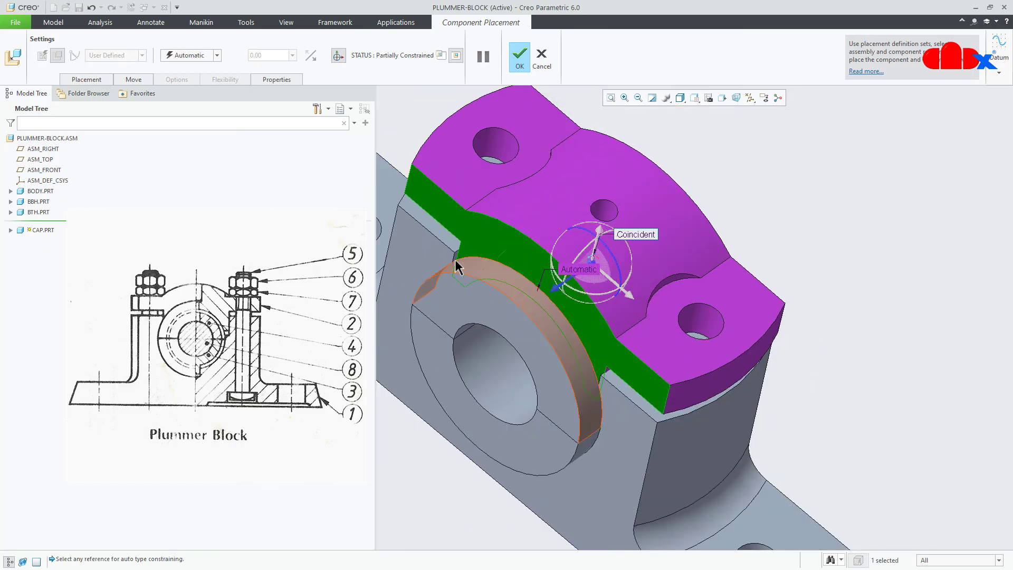
middle_click_drag(419, 255, 511, 339)
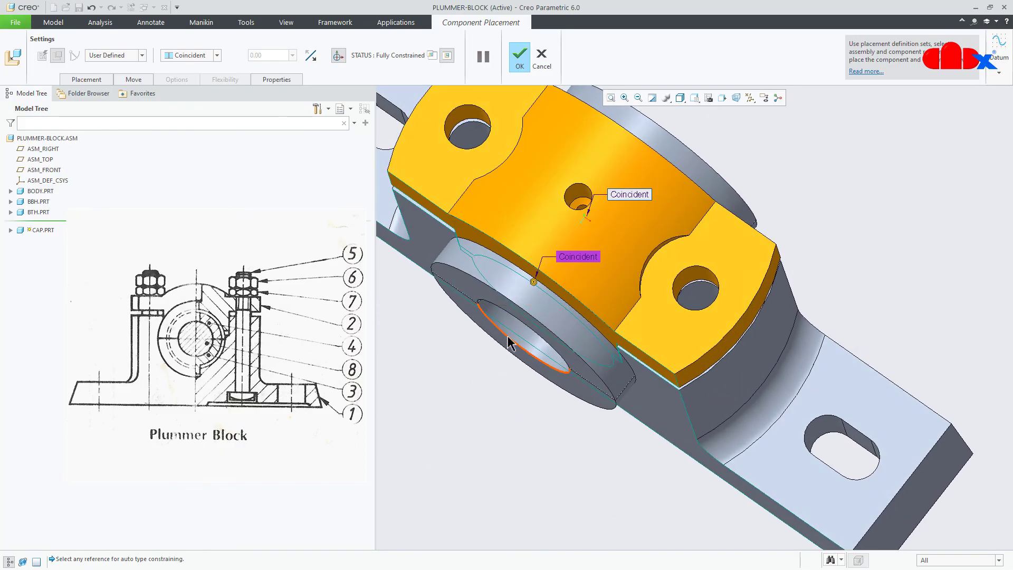
Step: Disallow assumptions for the cap, add a constraint orienting its bolt hole to the body's bolt hole, and accept the placement
left_click(95, 81)
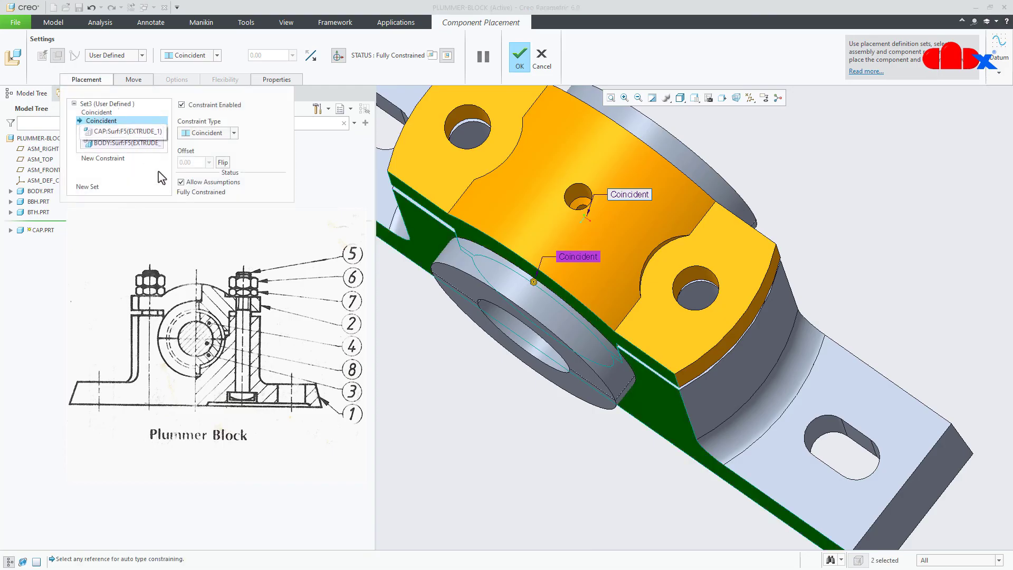
left_click(181, 182)
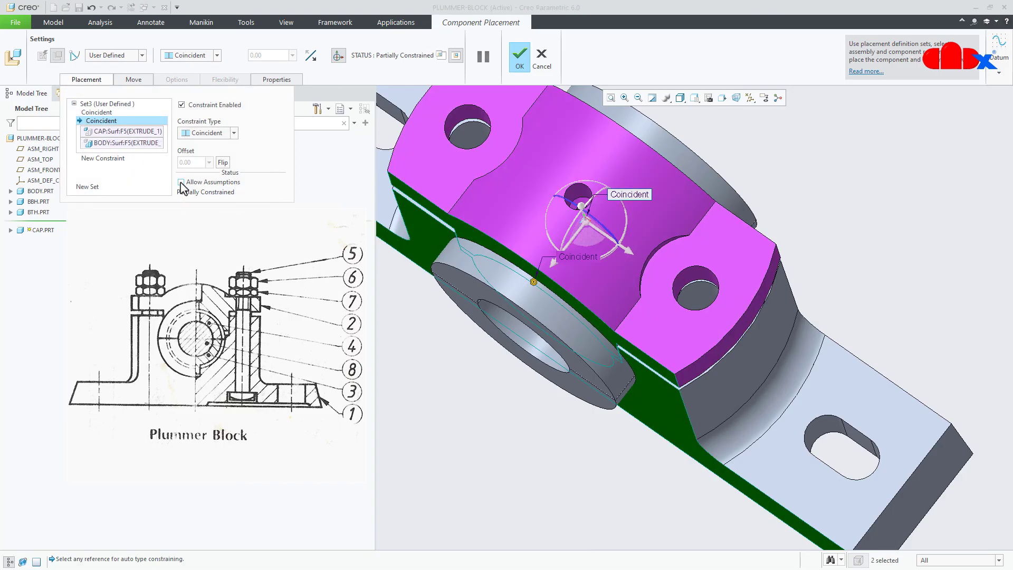
left_click(104, 157)
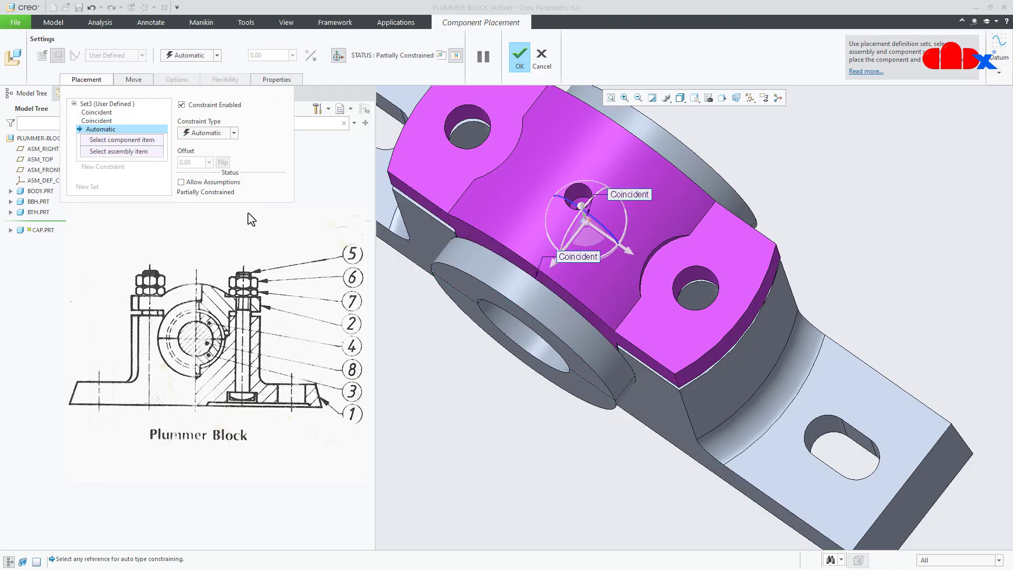
left_click(693, 283)
middle_click_drag(693, 282, 707, 314)
left_click(704, 310)
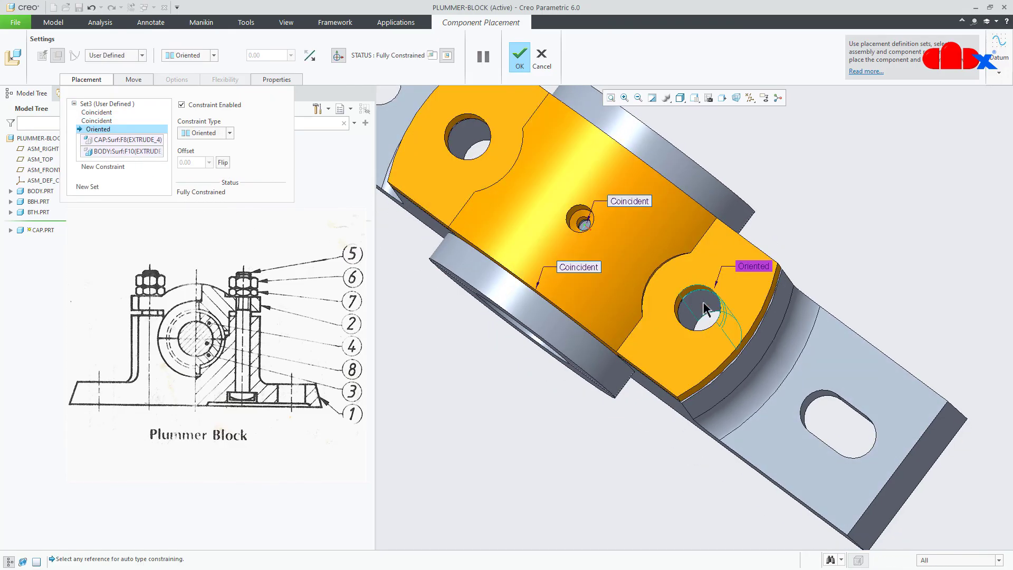
left_click(520, 57)
key("ctrl+d")
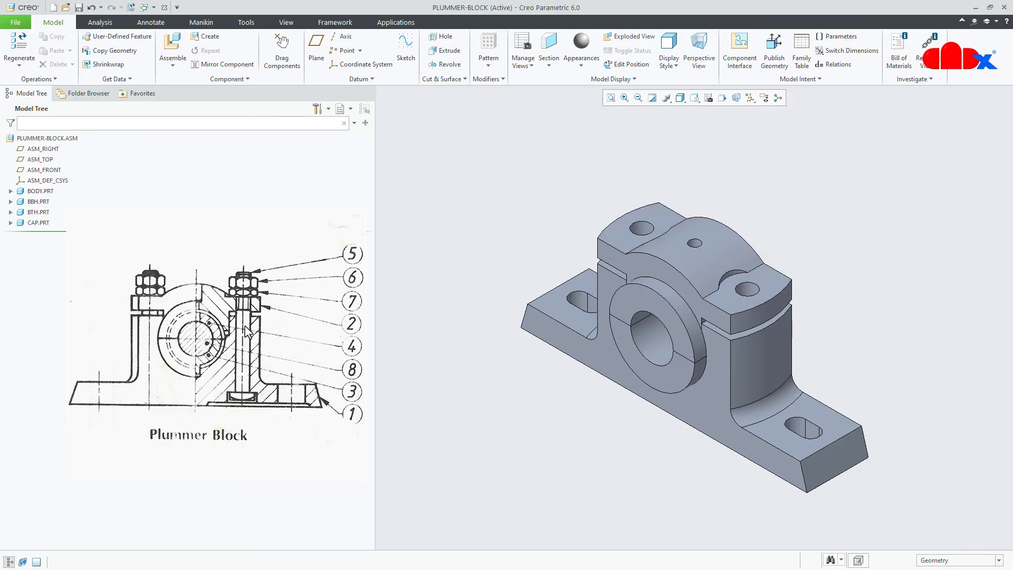
Step: Assemble bolt.prt and make its shank coincident with one of the bolt holes on the underside of the body
left_click(172, 48)
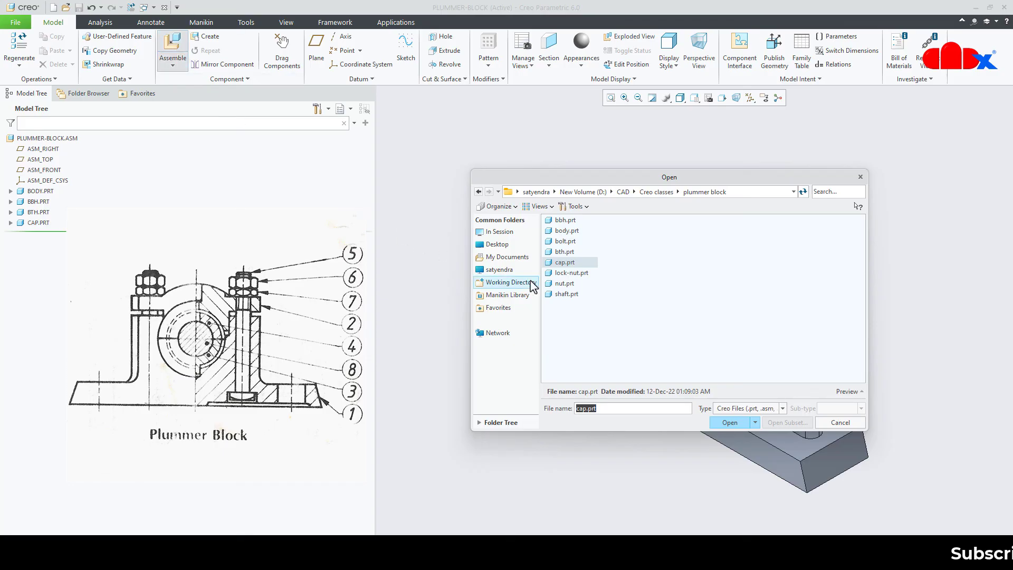
double_click(564, 241)
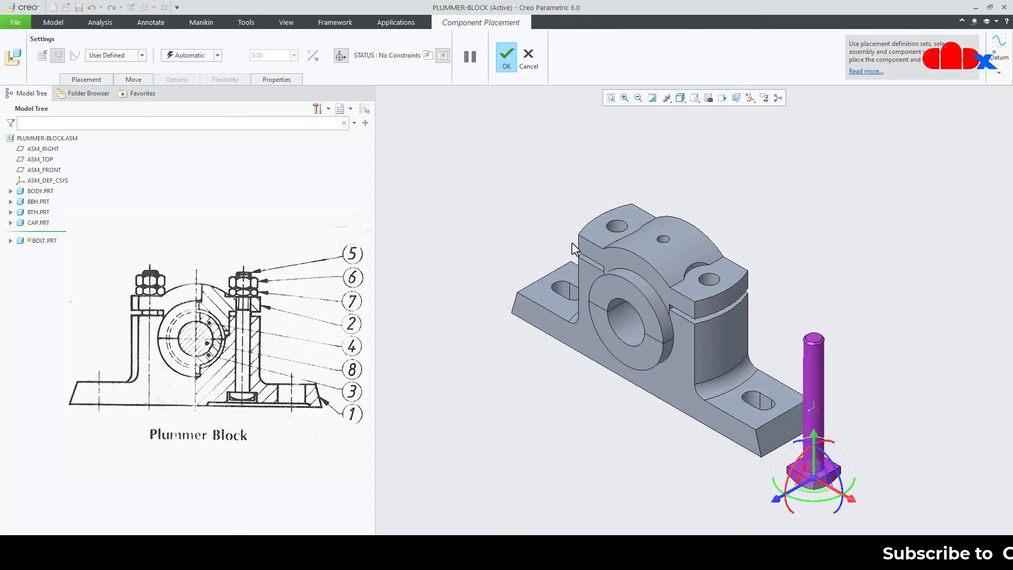
middle_click_drag(829, 519, 726, 365)
left_click(827, 324)
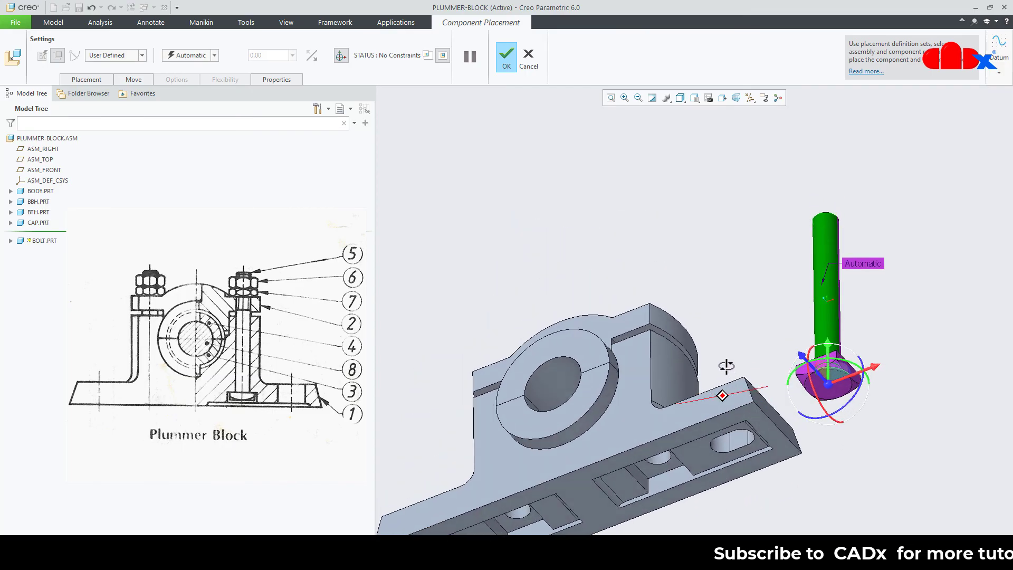
left_click(656, 468)
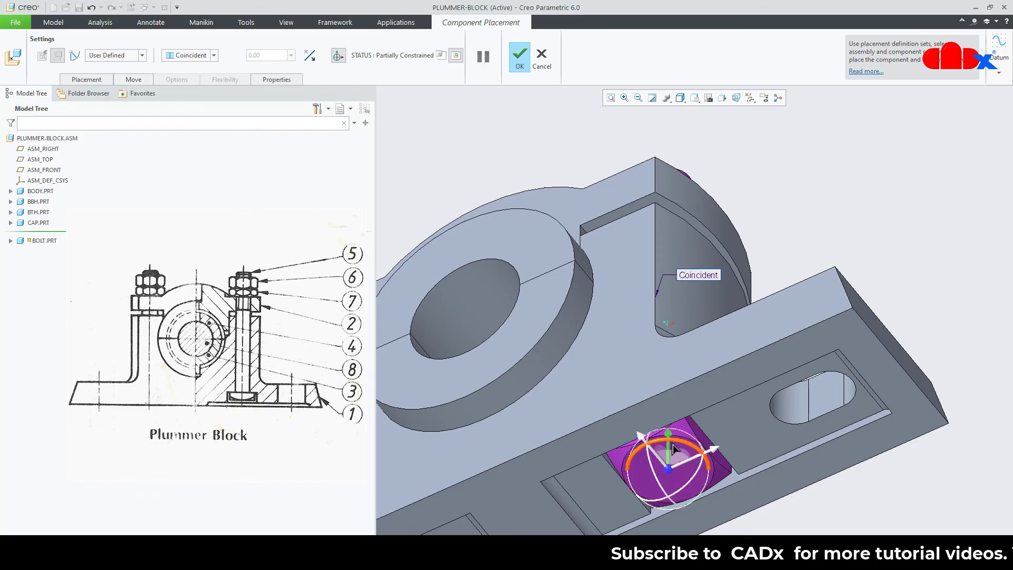
Step: Move the bolt out of the body and make the shank-side face of its head coincident with the recess floor around the hole
left_click_drag(672, 464, 672, 537)
scroll(667, 495, "down", 3)
middle_click_drag(664, 473, 621, 525)
left_click(607, 500)
middle_click_drag(633, 486, 658, 419)
left_click(616, 437)
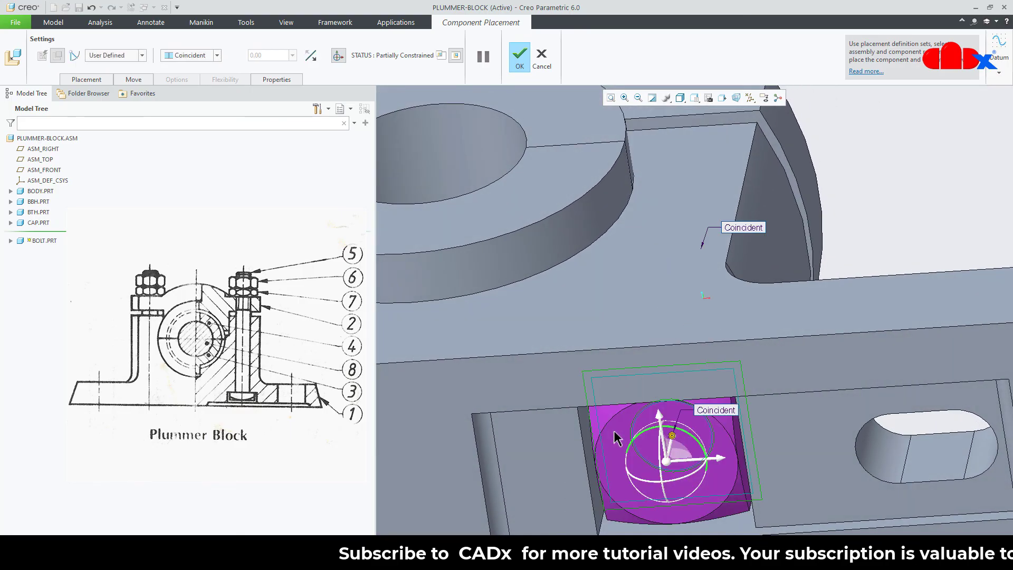
Step: Add a third bolt constraint between the side wall of the body's recess and the adjacent side face of the square bolt head
left_click(100, 80)
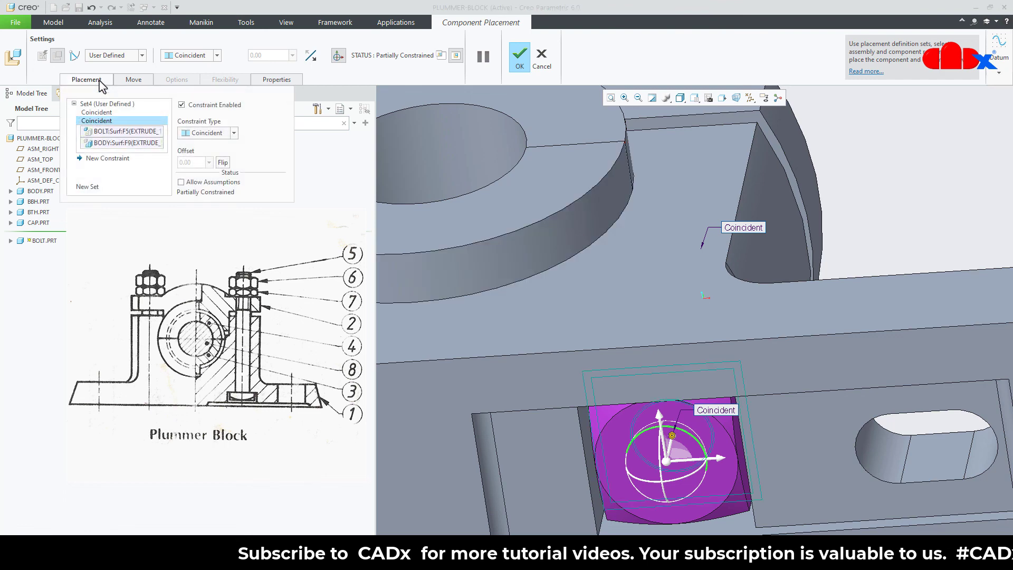
left_click(108, 158)
middle_click_drag(701, 407, 687, 373)
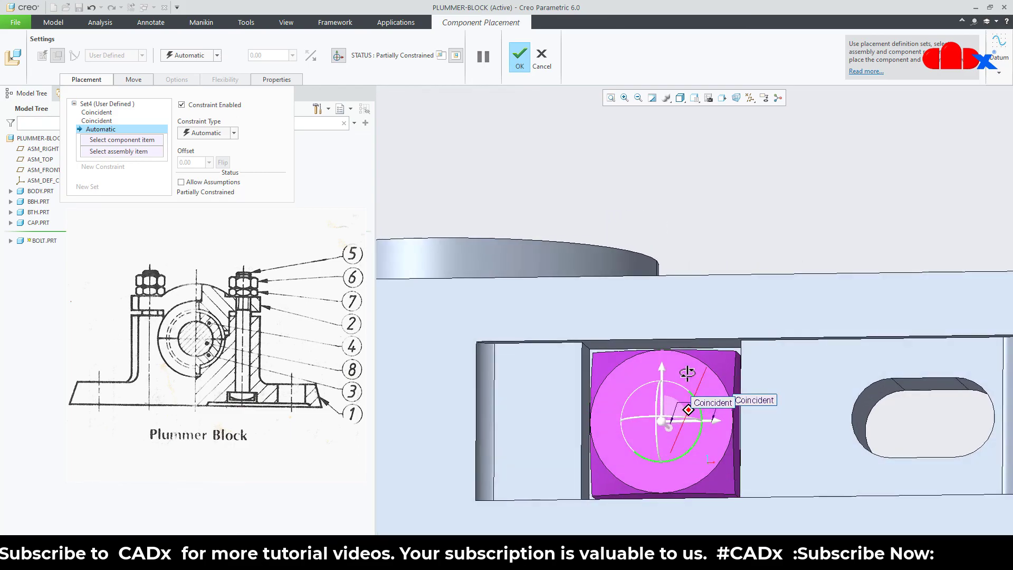
scroll(666, 363, "up", 2)
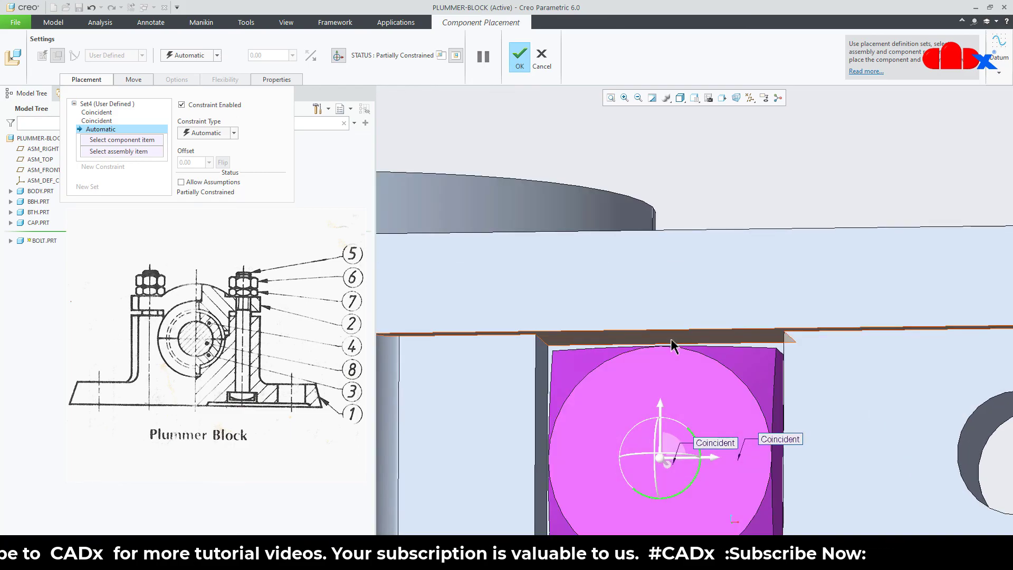
left_click(674, 344)
scroll(674, 355, "up", 3)
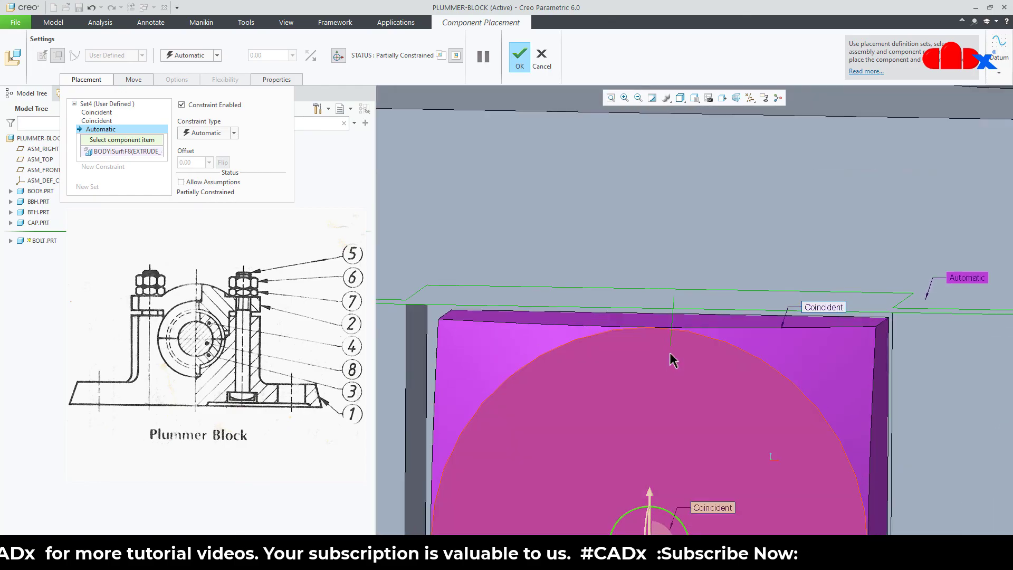
left_click(672, 320)
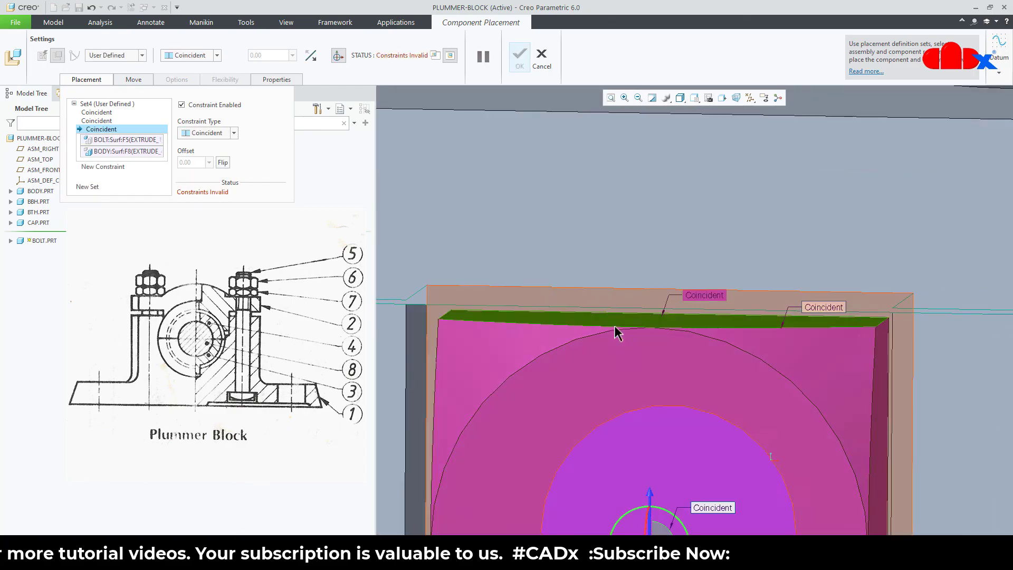
Step: Change the bolt's third constraint to Parallel and accept the placement
left_click(212, 135)
left_click(201, 163)
scroll(694, 309, "down", 3)
scroll(694, 309, "down", 2)
middle_click_drag(694, 309, 742, 416)
left_click(519, 64)
key("ctrl+d")
scroll(745, 369, "down", 2)
scroll(722, 297, "up", 3)
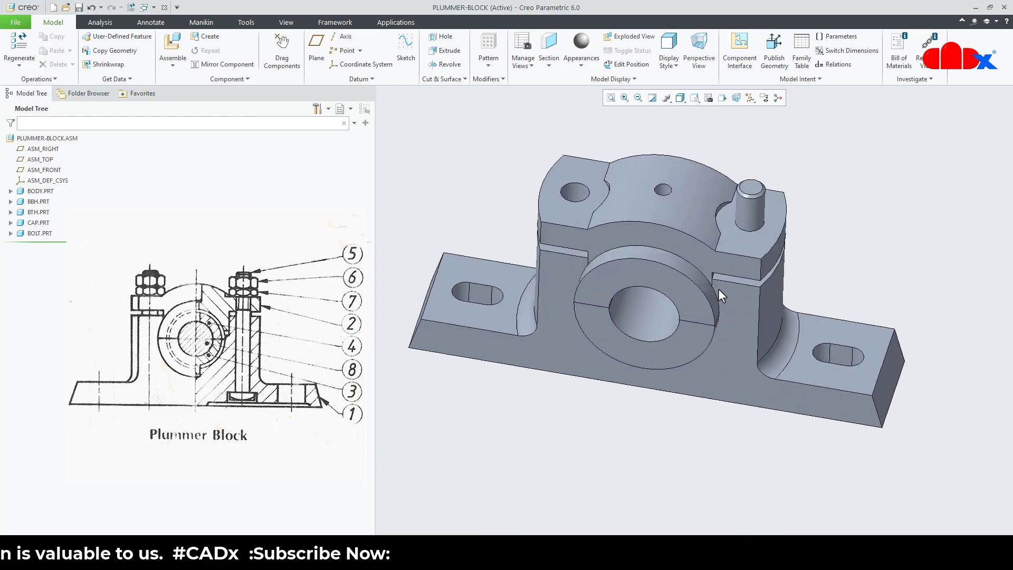
Step: Start repeating the placed bolt with both Coincident references and the Parallel reference set as variable
left_click(38, 234)
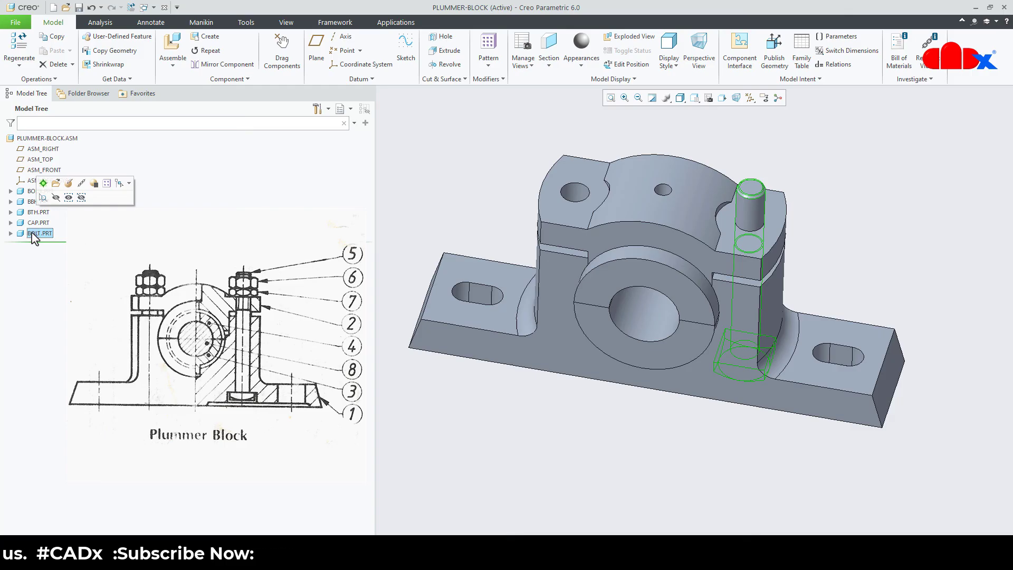
right_click(35, 238)
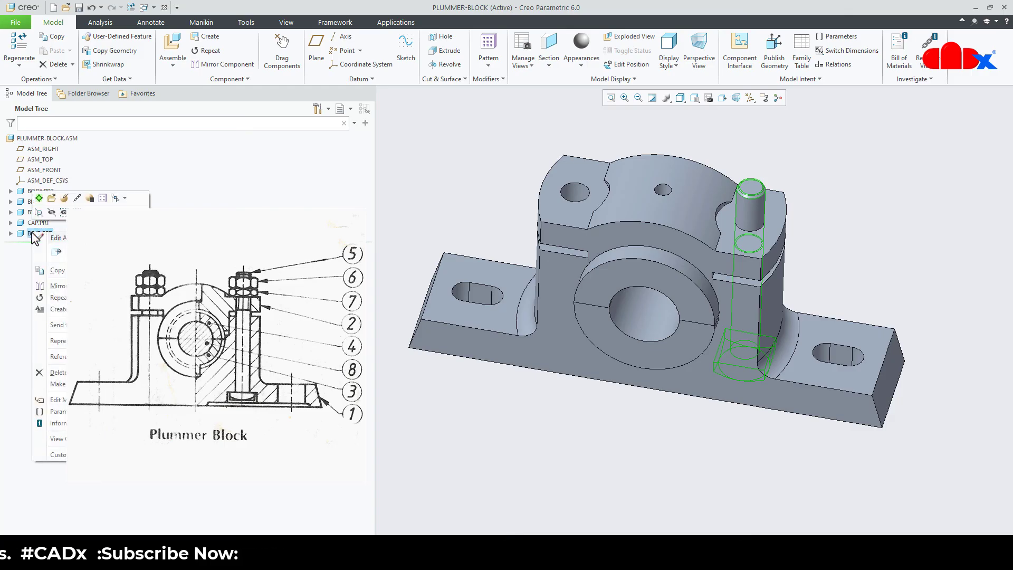
left_click(47, 298)
left_click(862, 178)
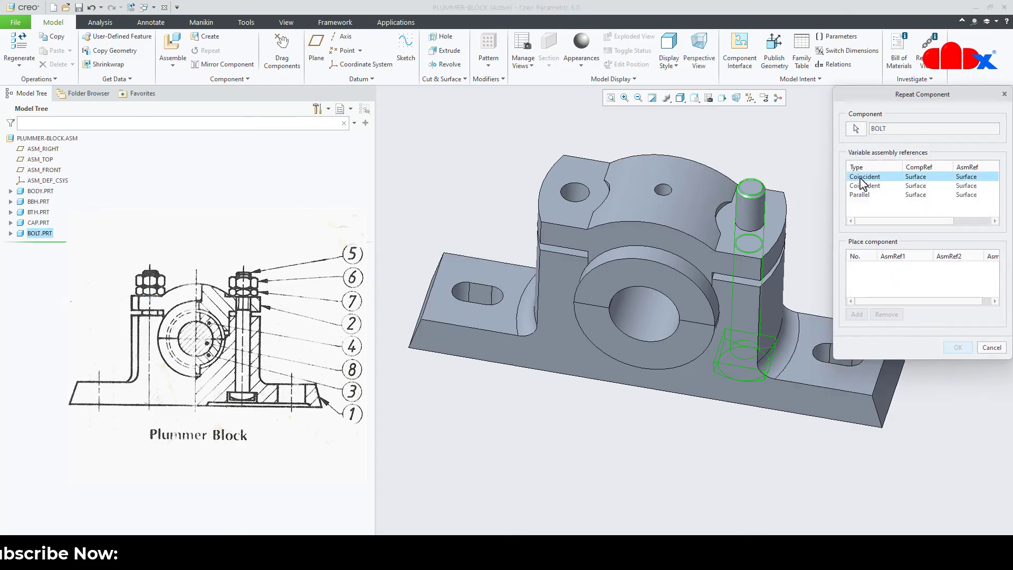
left_click(862, 186, "ctrl")
left_click(861, 194, "ctrl")
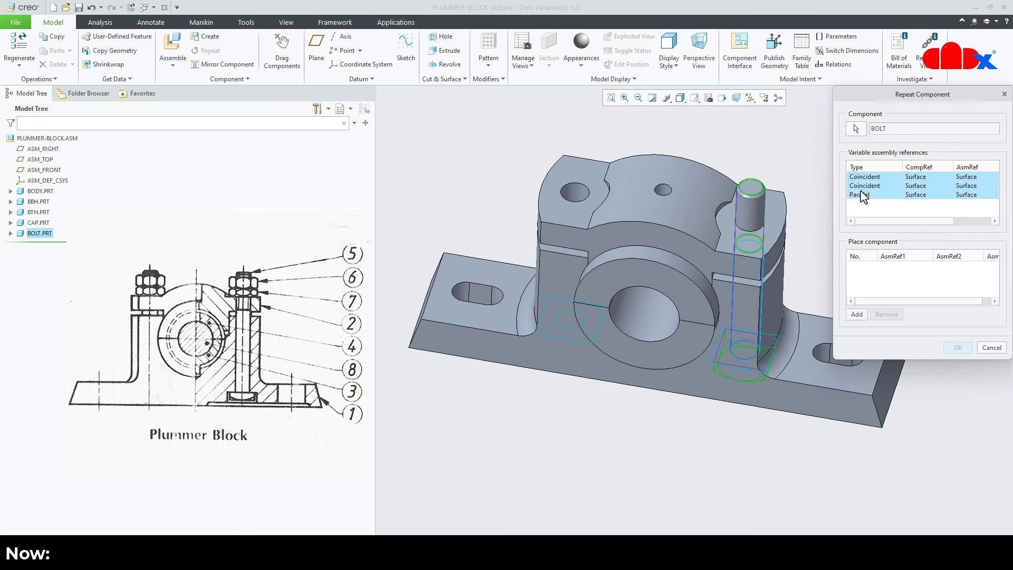
left_click(857, 315)
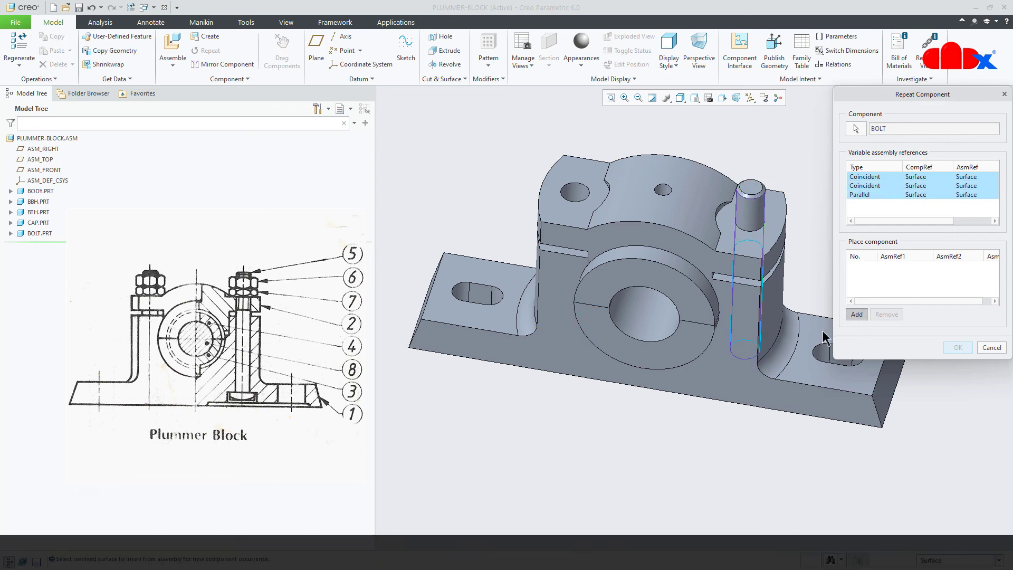
Step: Place the repeated bolt in the other hole on the body's underside using the hole surface and recess faces, and accept it
middle_click_drag(577, 351, 580, 425)
scroll(581, 425, "up", 3)
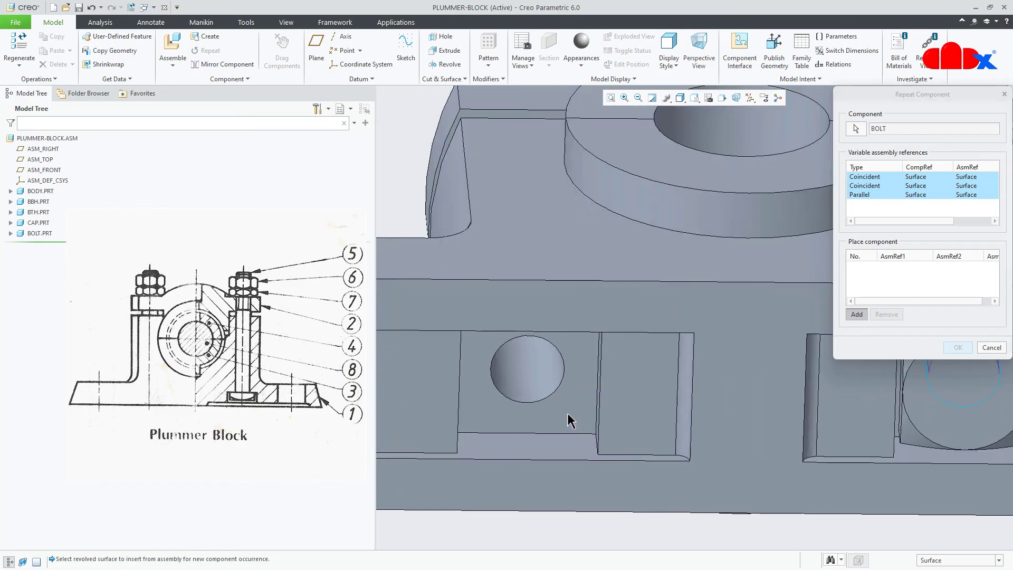
left_click(529, 386)
left_click(575, 410)
middle_click_drag(575, 409, 557, 287)
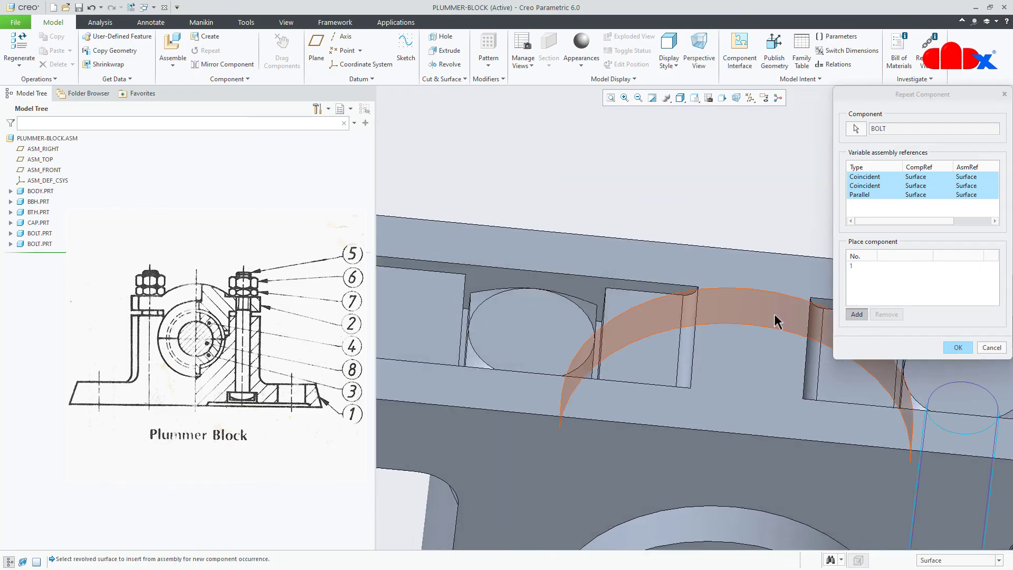
left_click(958, 348)
left_click(766, 197)
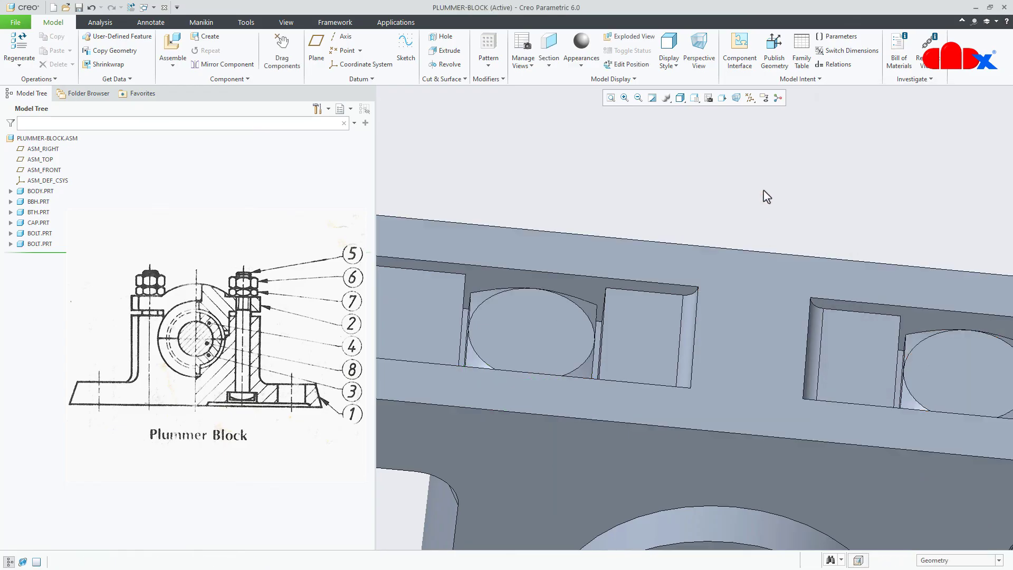
key("ctrl+d")
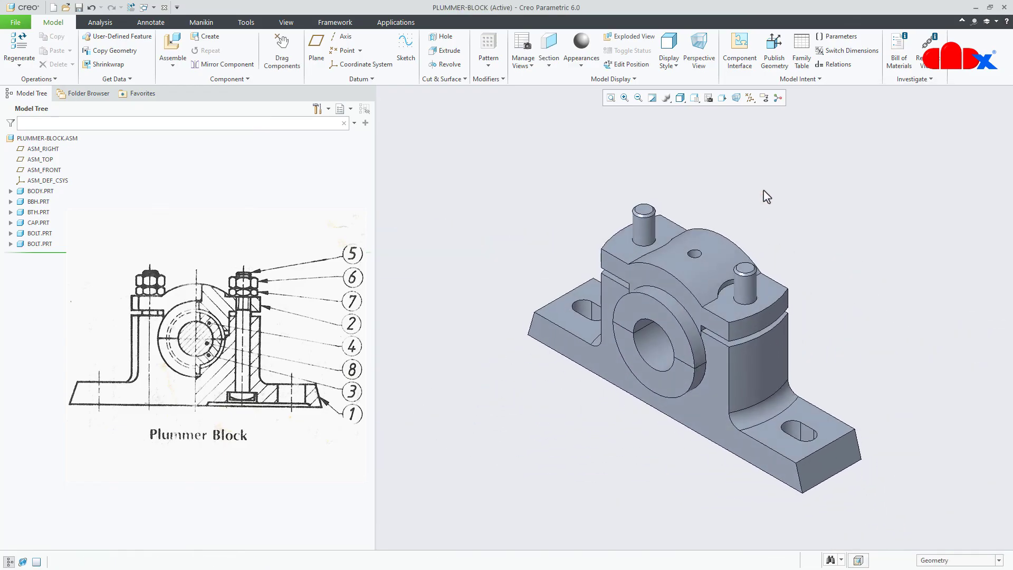
Step: Assemble lock-nut.prt, move it near the front bolt and make its bore coincident with that bolt's shank
scroll(663, 247, "up", 3)
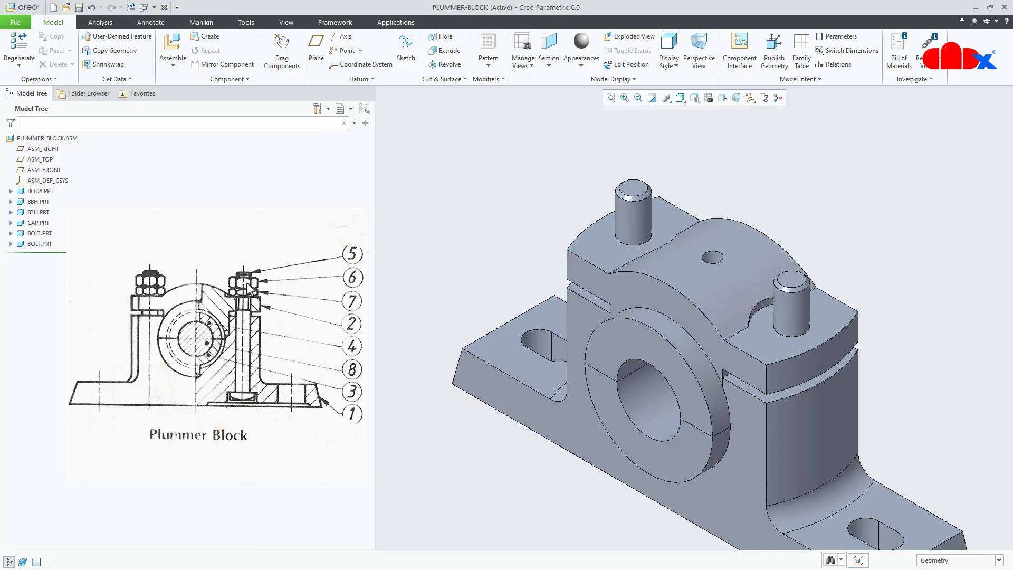
left_click(172, 46)
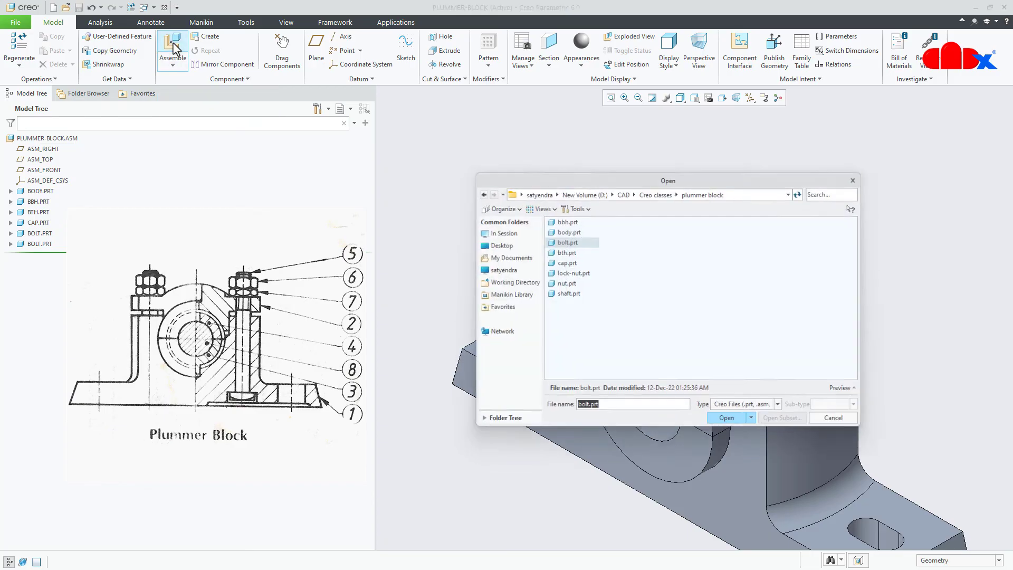
double_click(575, 273)
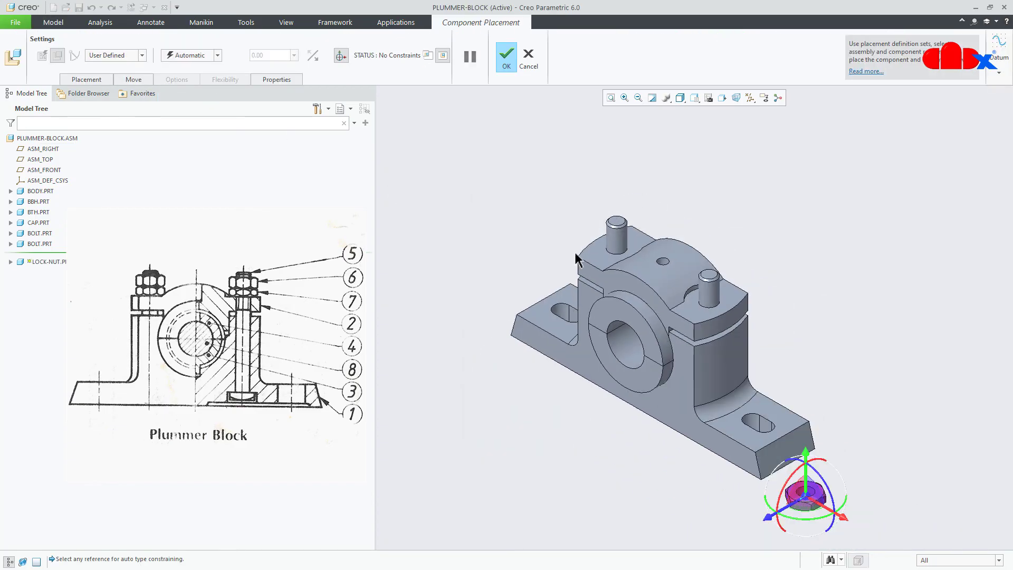
left_click_drag(801, 498, 748, 231)
scroll(699, 279, "up", 5)
scroll(691, 275, "up", 3)
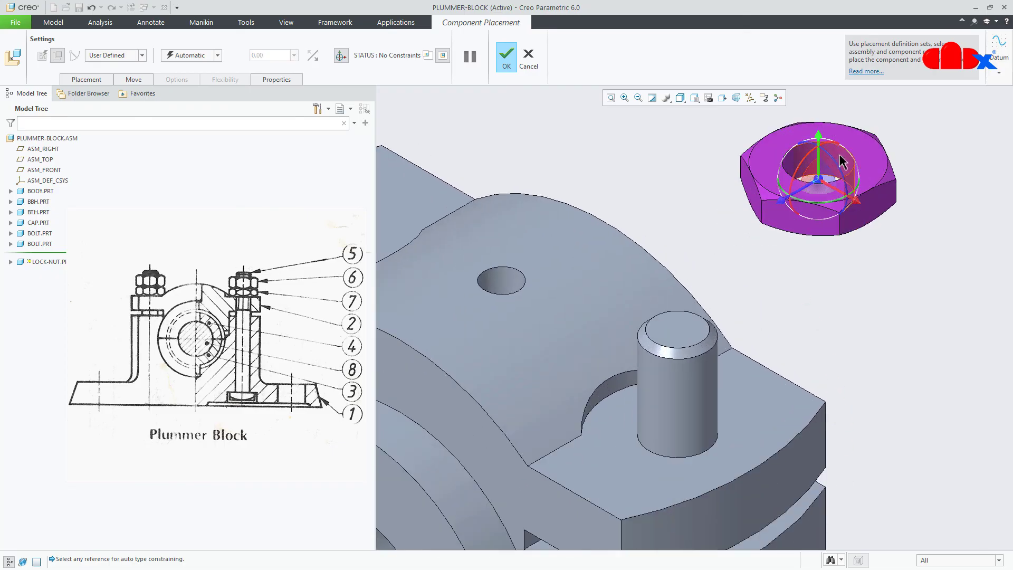
left_click(844, 161)
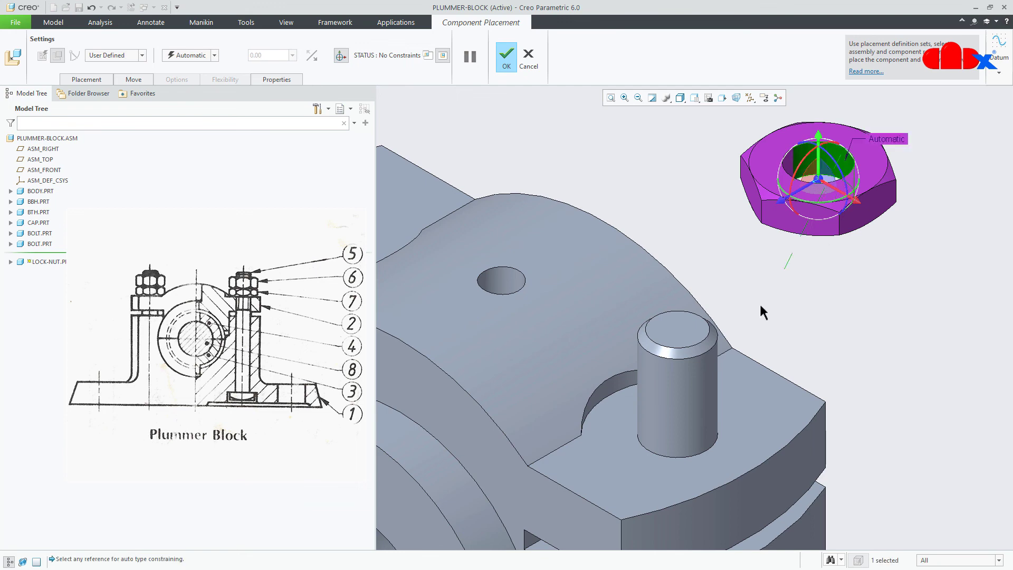
left_click(705, 401)
Step: Constrain the lock nut's underside to the cap's flat top face around the bolt as Coincident
middle_click_drag(750, 274, 719, 202)
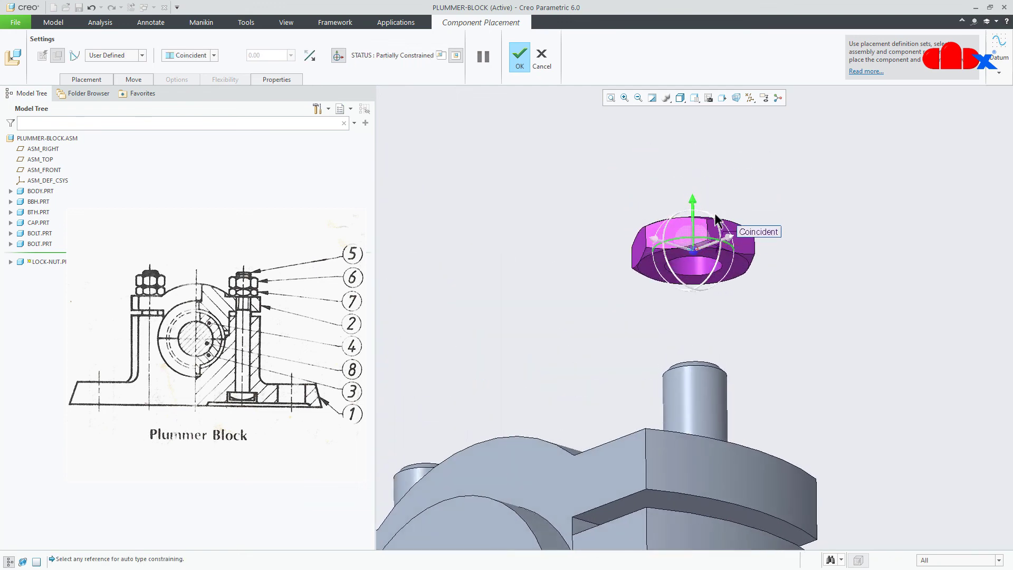
left_click(736, 277)
middle_click_drag(737, 335, 747, 409)
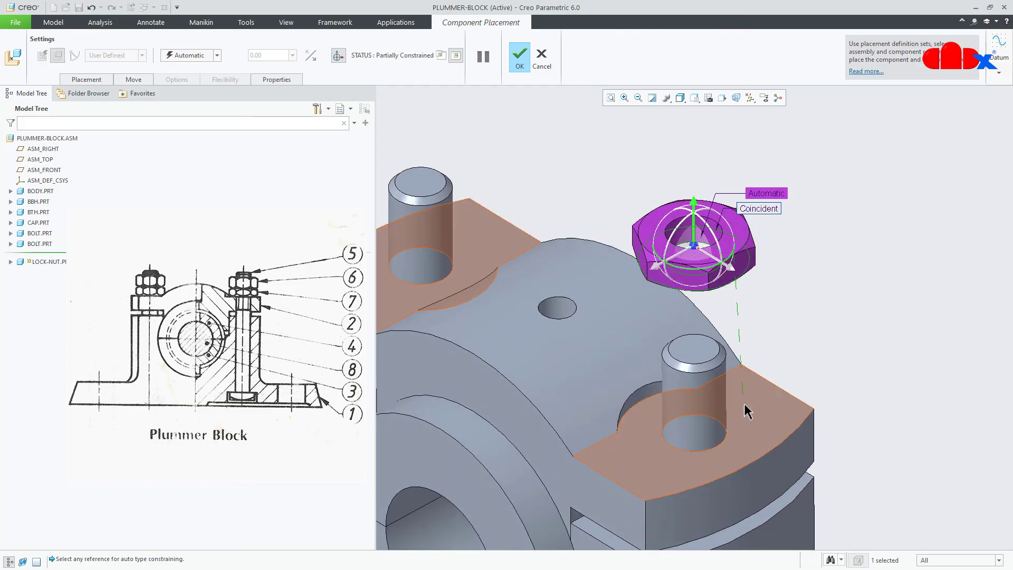
left_click(752, 430)
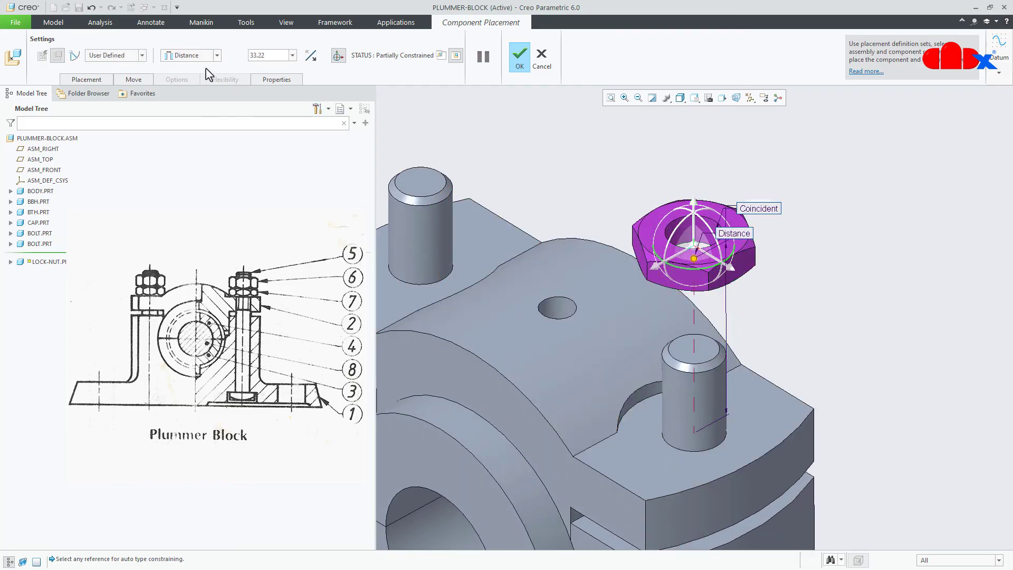
left_click(217, 55)
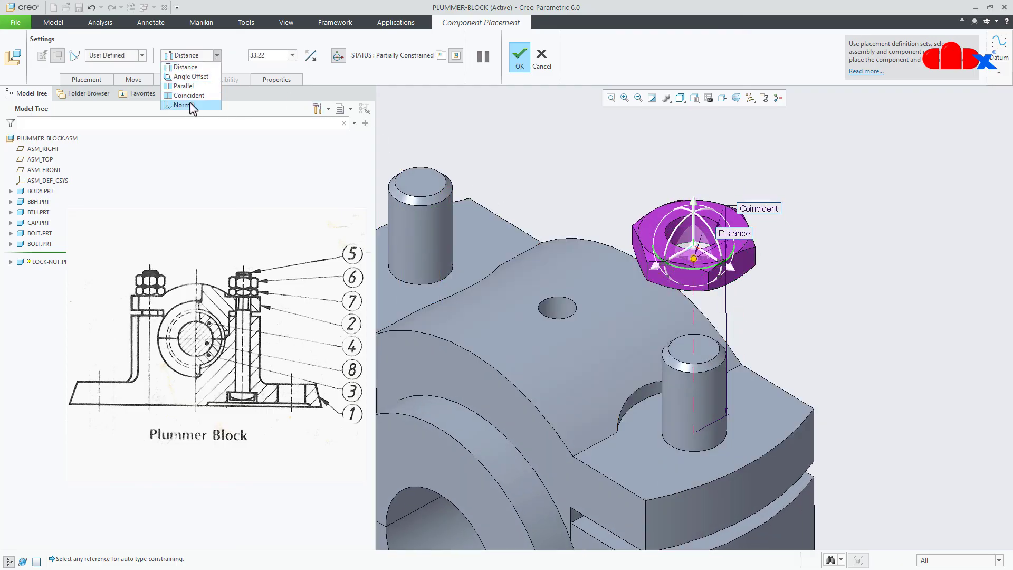
left_click(189, 95)
mouse_move(739, 334)
middle_mouse_down()
mouse_move(763, 330)
mouse_move(744, 343)
middle_mouse_up()
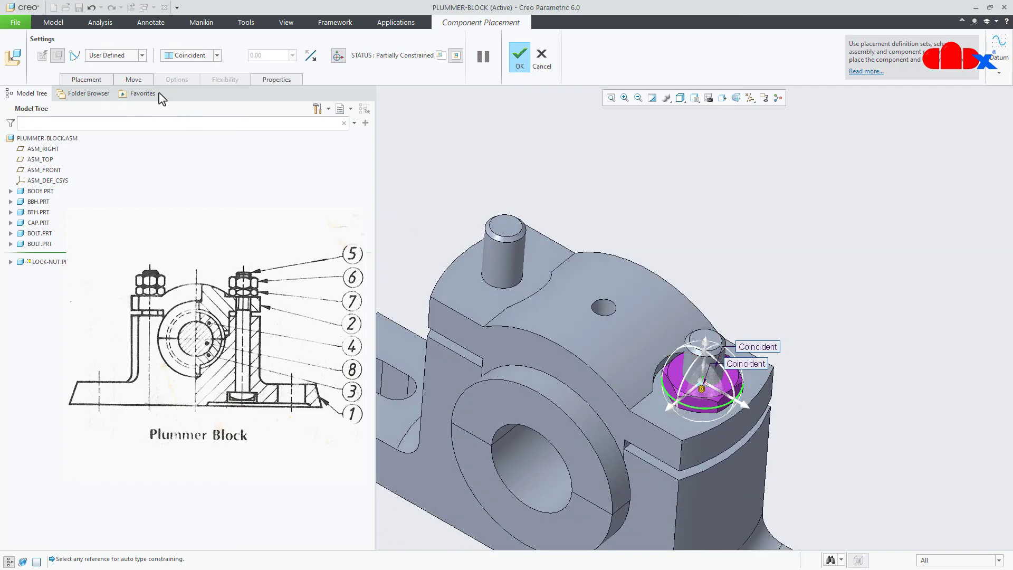
Step: Allow assumptions for the lock nut's constraint set and accept the placement
left_click(99, 80)
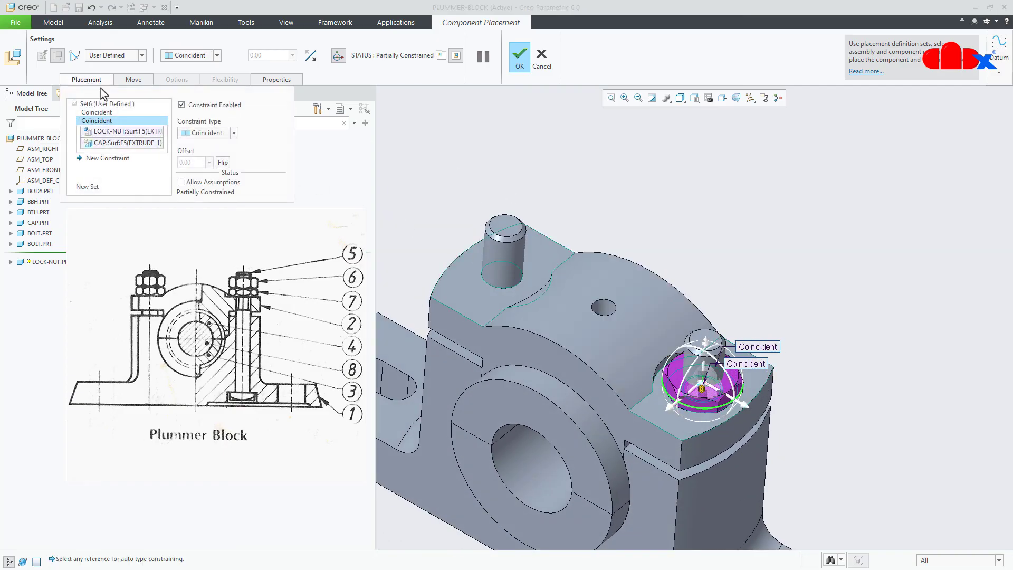
left_click(182, 182)
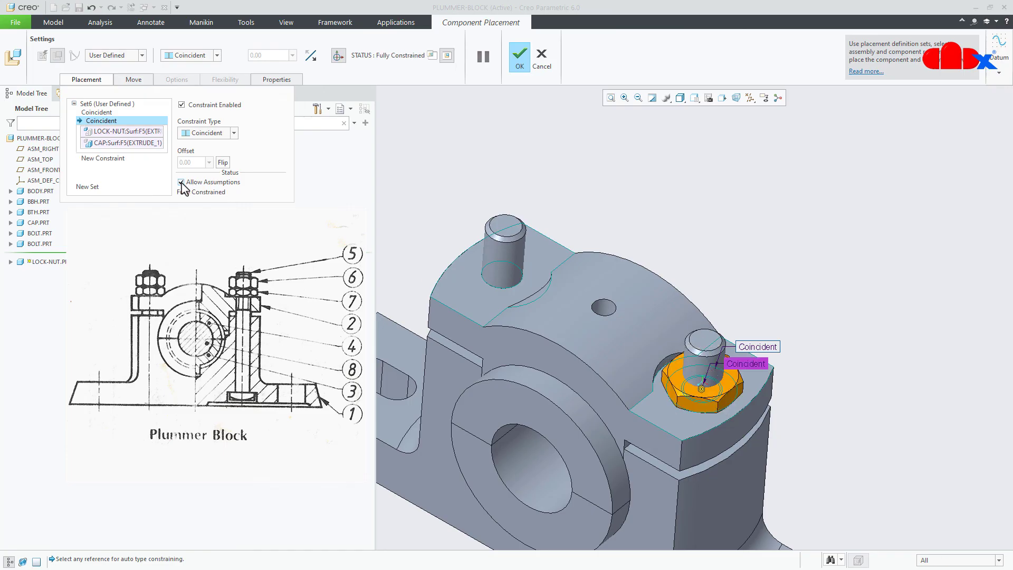
left_click(520, 55)
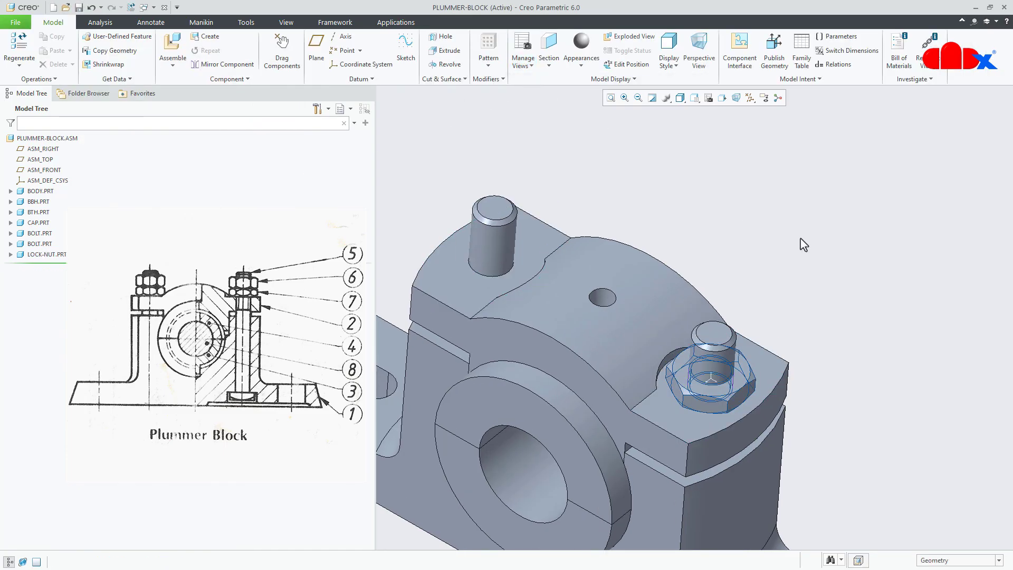
middle_click_drag(791, 277, 758, 271)
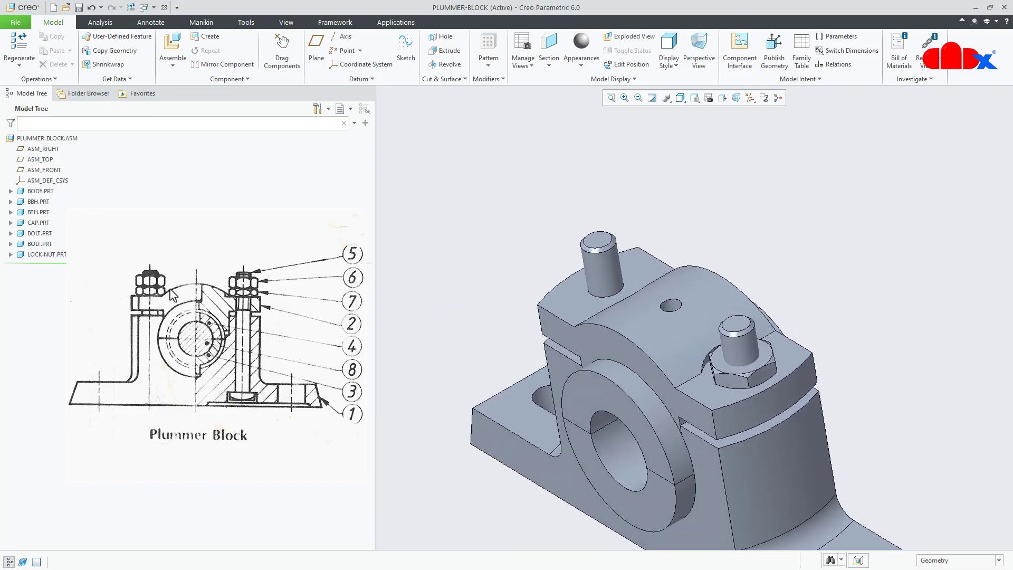
Step: Repeat the lock nut onto the other bolt, varying both Coincident references to that bolt's shank and the cap's top face
left_click(22, 256)
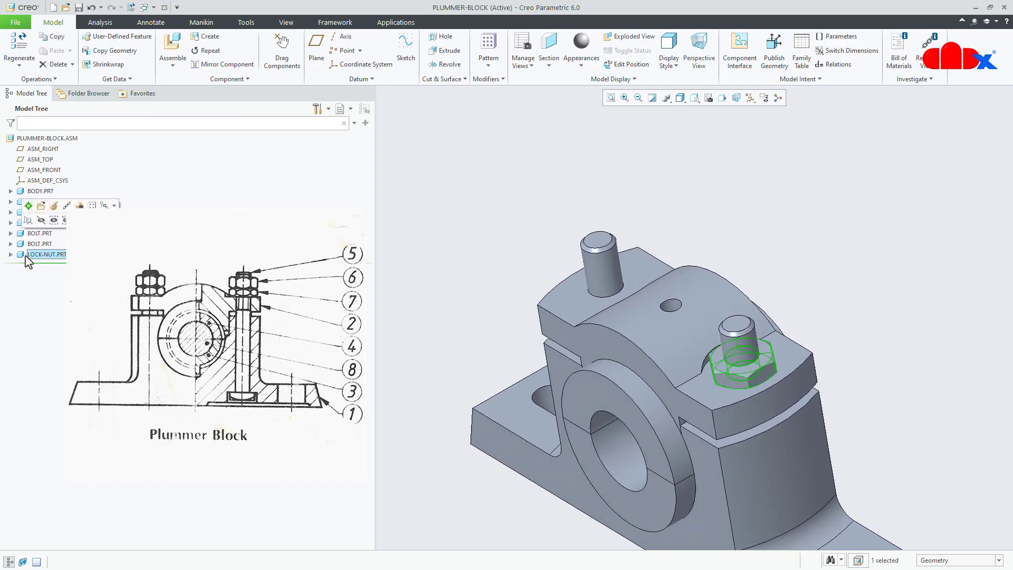
left_click(206, 51)
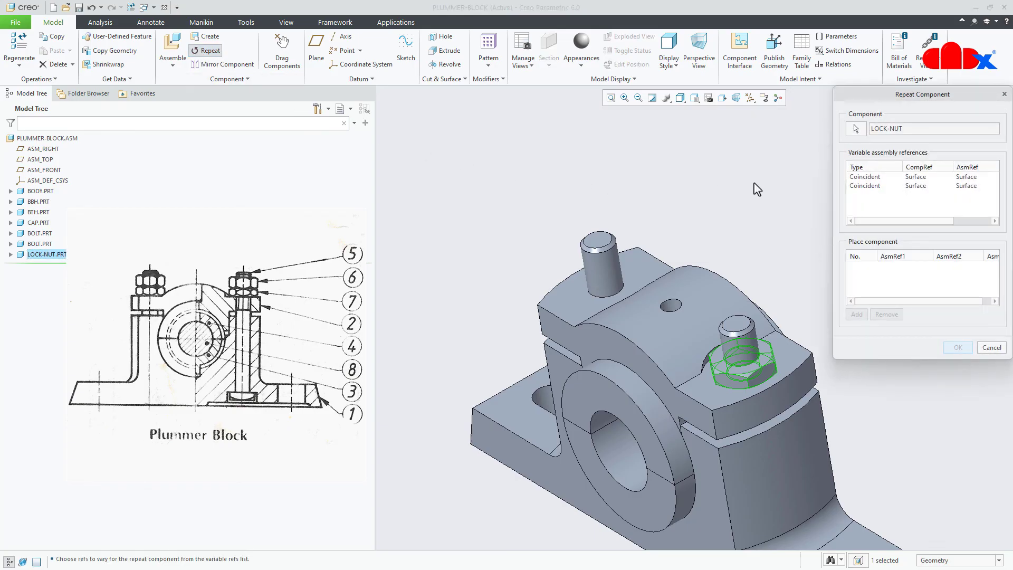
left_click(861, 177)
left_click(863, 186, "ctrl")
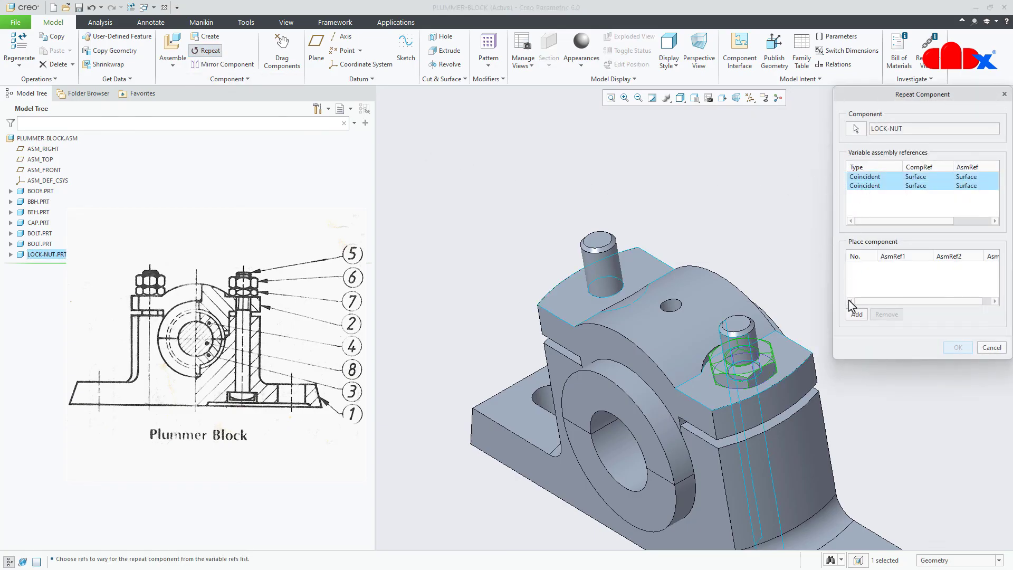
left_click(857, 315)
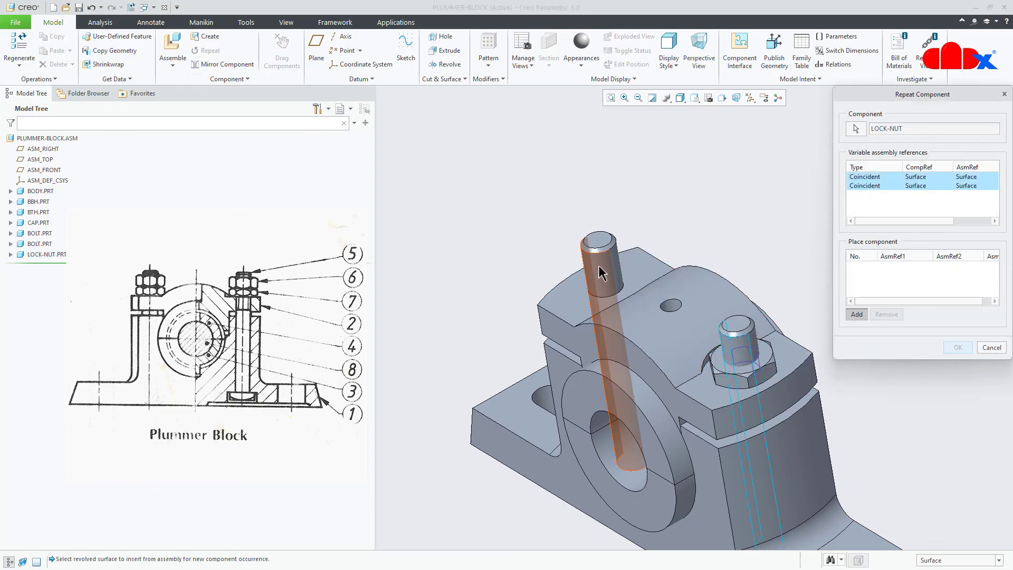
left_click(576, 289)
left_click(954, 347)
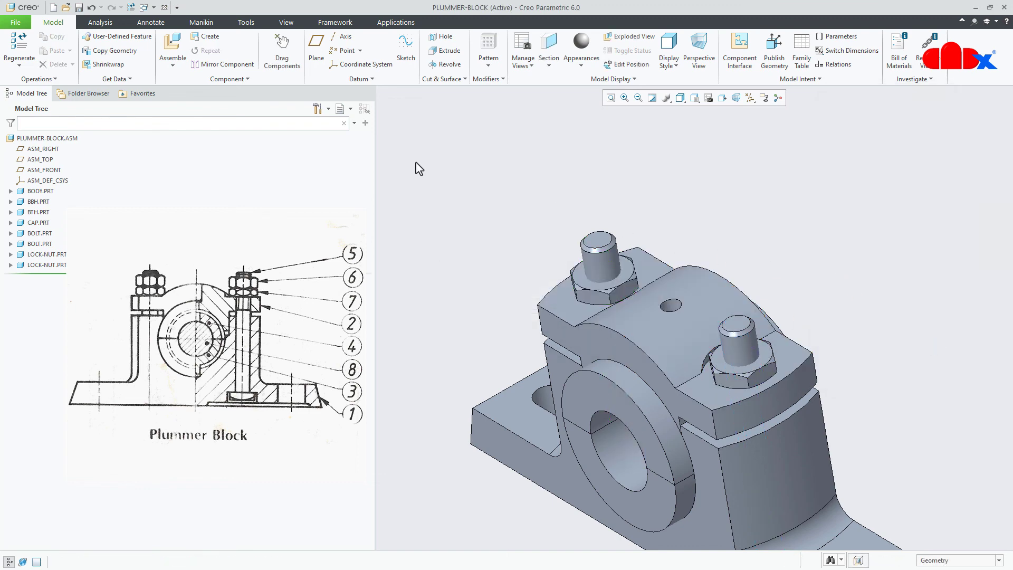
Step: Assemble nut.prt and make its bore coincident with the shank of the front bolt
left_click(172, 46)
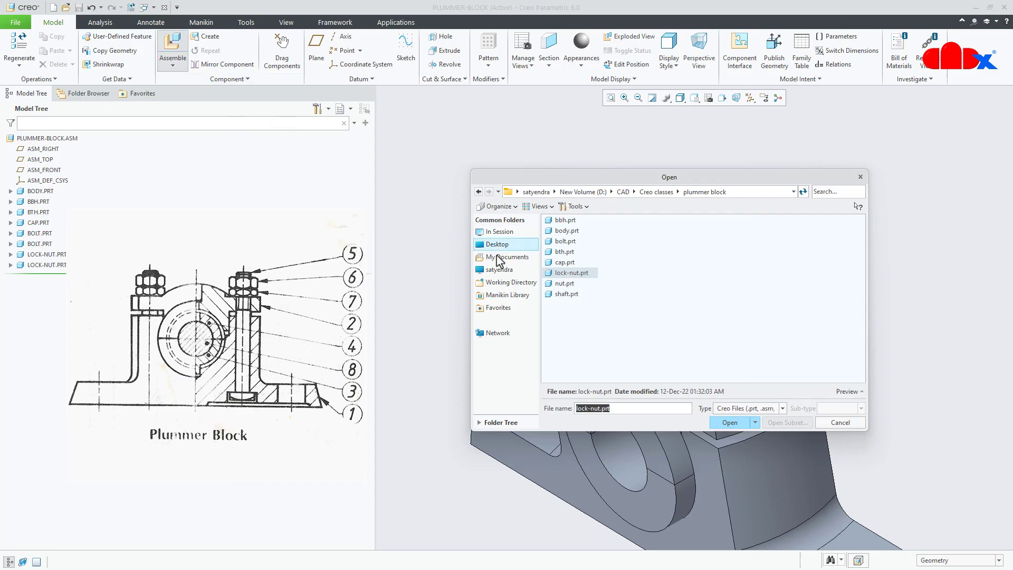
double_click(565, 283)
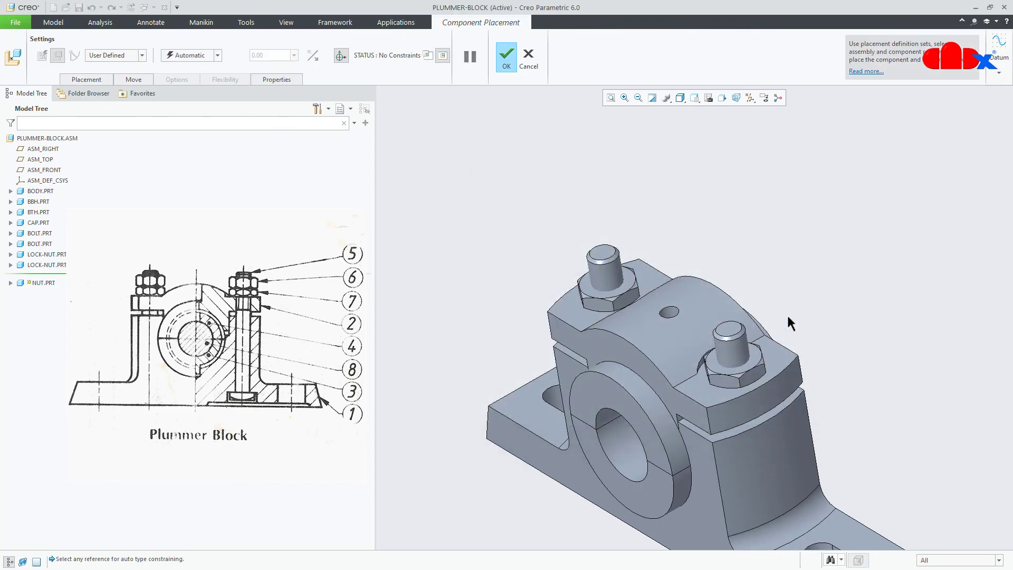
scroll(721, 312, "up", 3)
middle_click_drag(710, 321, 718, 318)
scroll(792, 473, "down", 4)
scroll(791, 499, "down", 3)
left_click(853, 493)
scroll(852, 494, "up", 4)
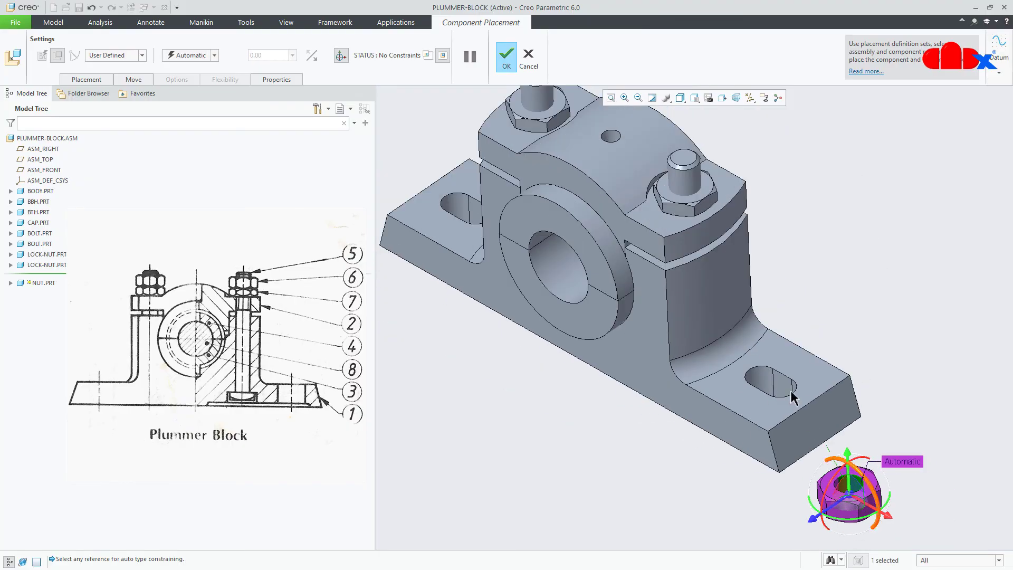
left_click(694, 183)
scroll(695, 183, "up", 3)
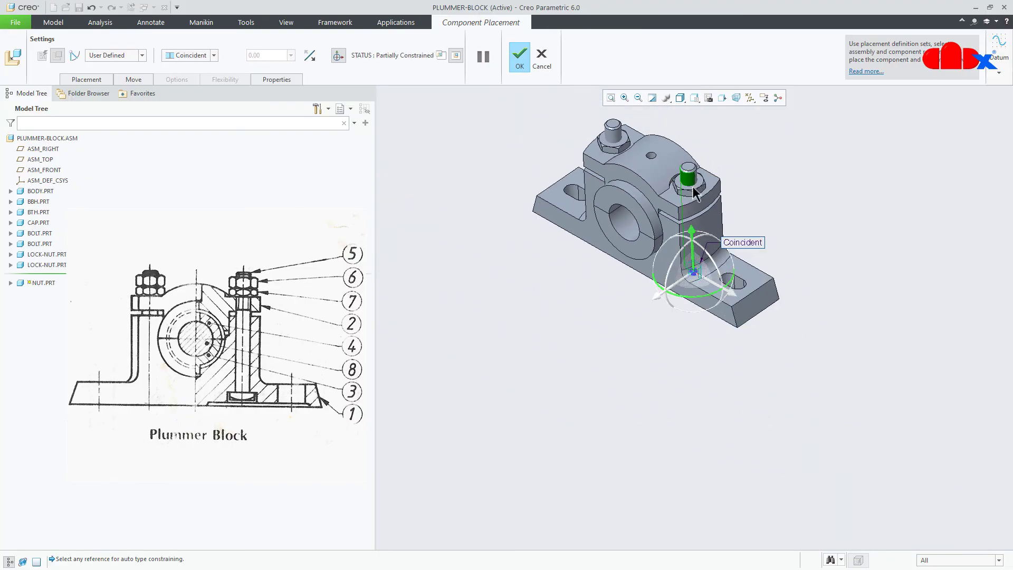
Step: Constrain the nut's underside to the top face of the front lock nut as Coincident and accept the placement
left_click_drag(690, 238, 684, 109)
scroll(677, 152, "down", 4)
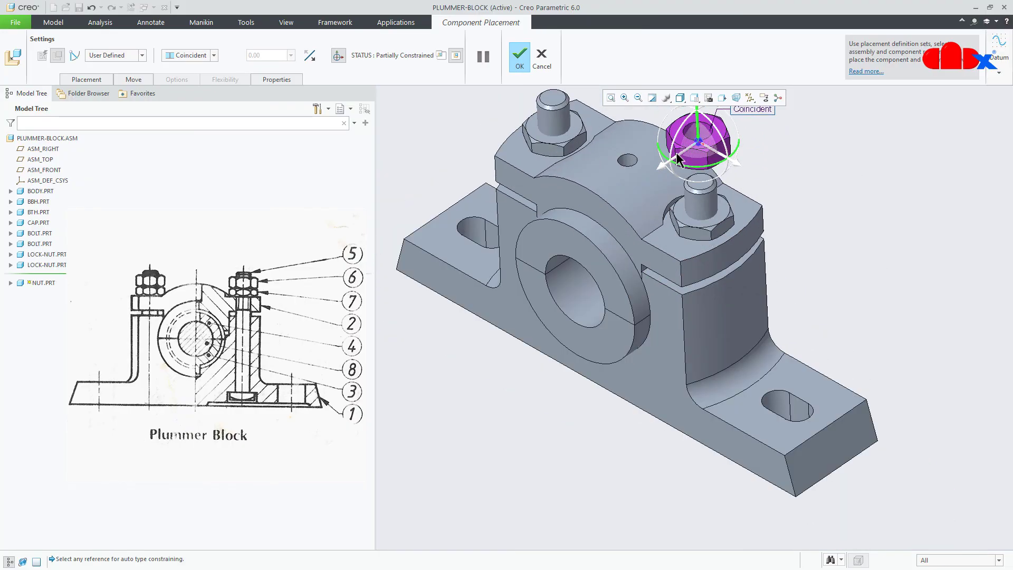
scroll(690, 215, "up", 5)
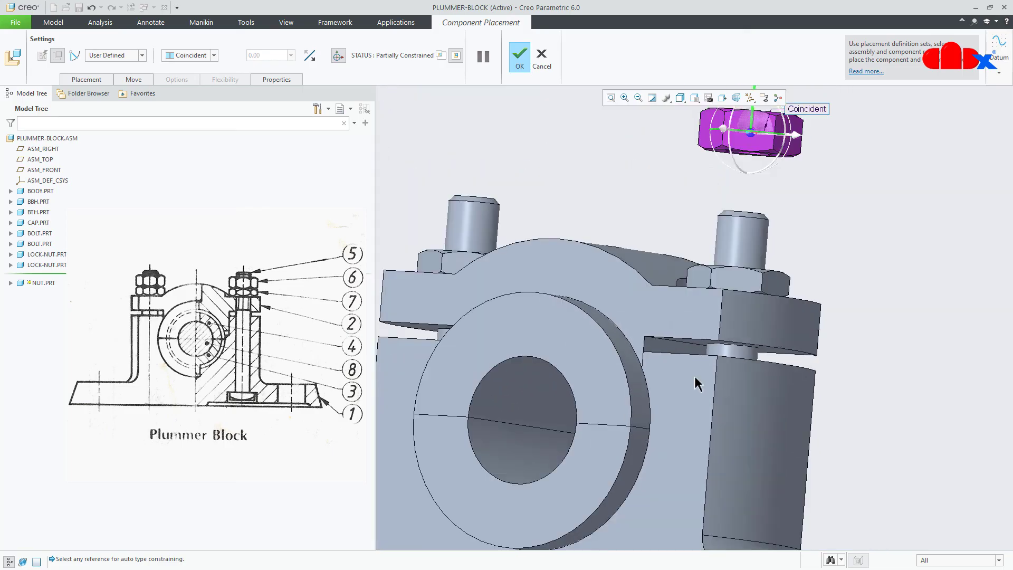
scroll(723, 277, "down", 4)
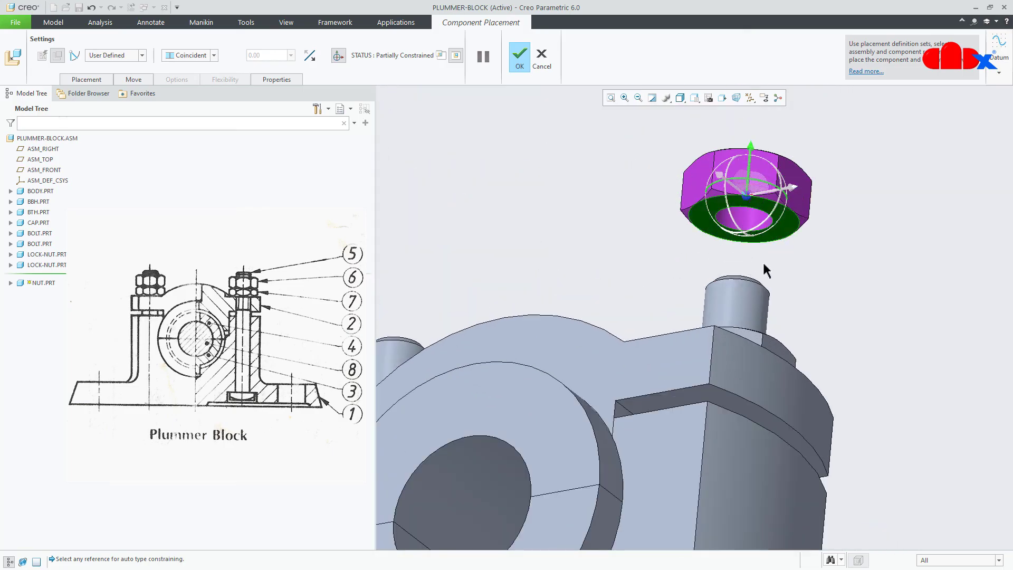
left_click(762, 323)
scroll(761, 323, "up", 2)
left_click(720, 351)
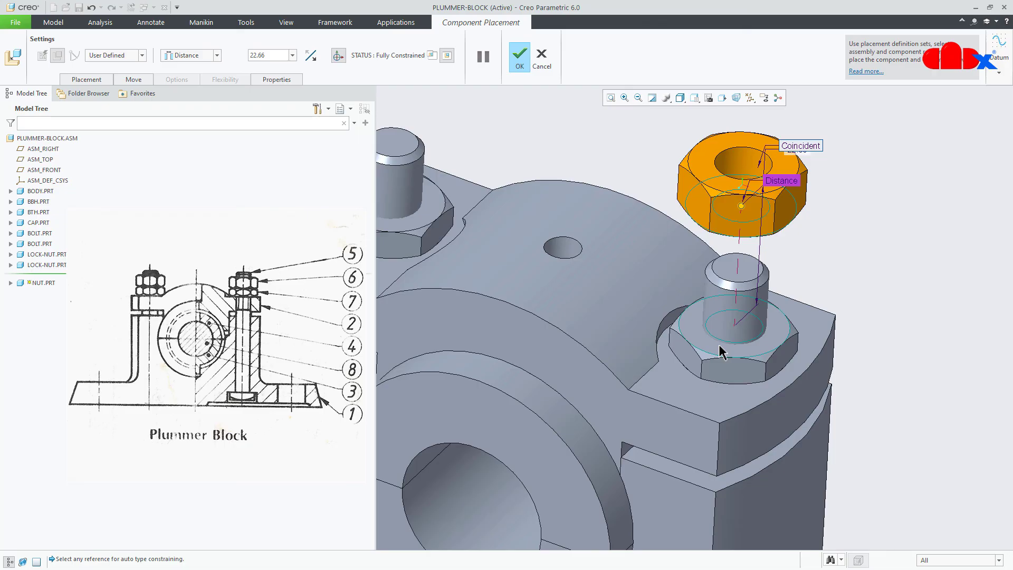
left_click(217, 55)
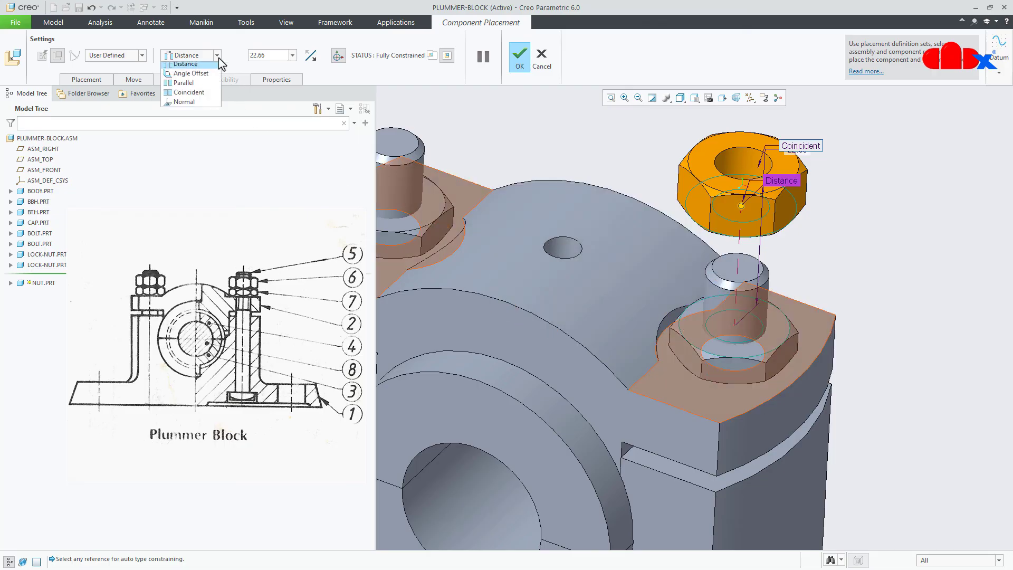
left_click(189, 95)
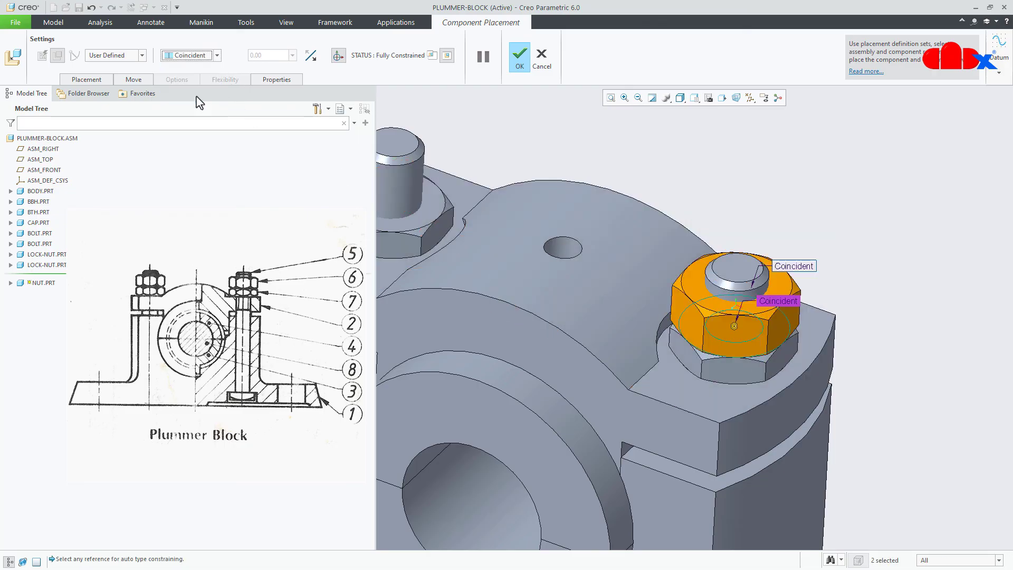
left_click(514, 55)
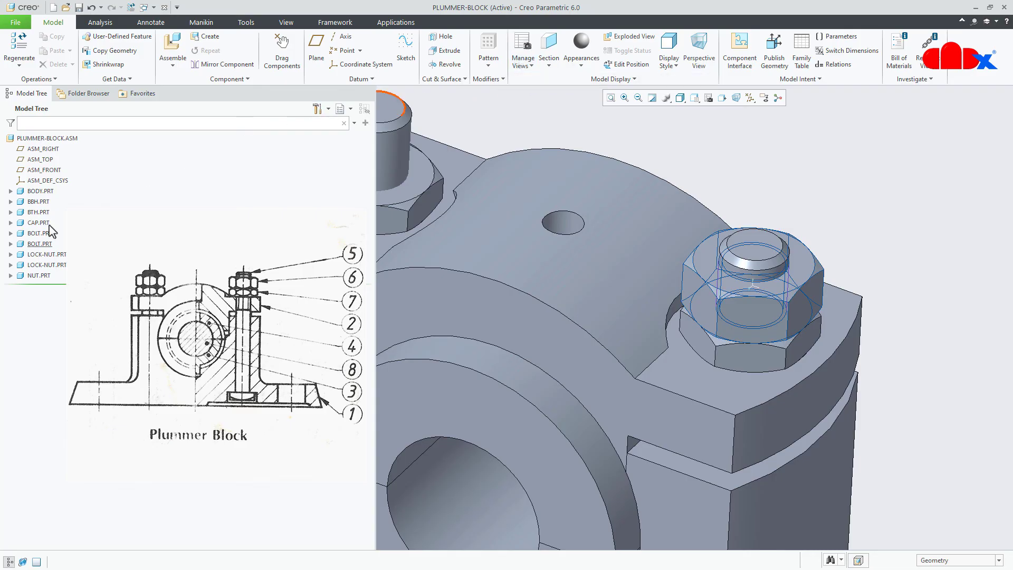
Step: Repeat the nut onto the other bolt, varying both Coincident references to that bolt's shank and its lock nut's top face
left_click(24, 278)
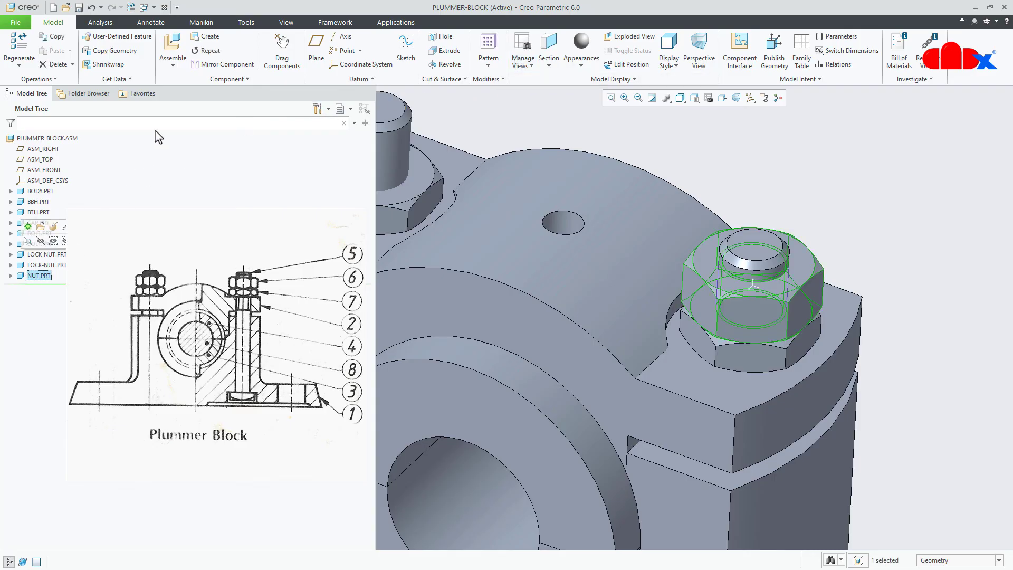
left_click(207, 51)
left_click(876, 176)
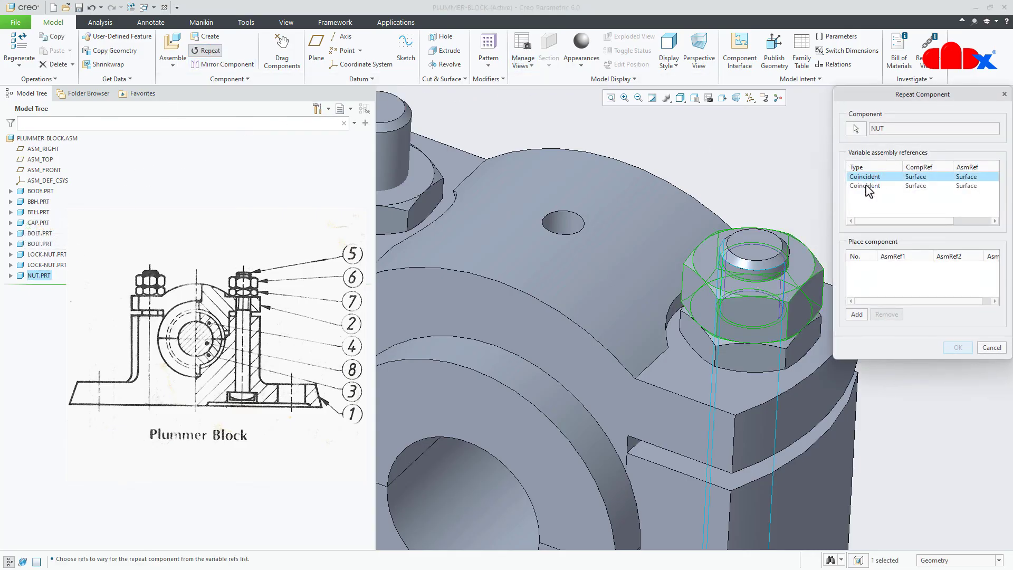
left_click(866, 185, "ctrl")
left_click(857, 314)
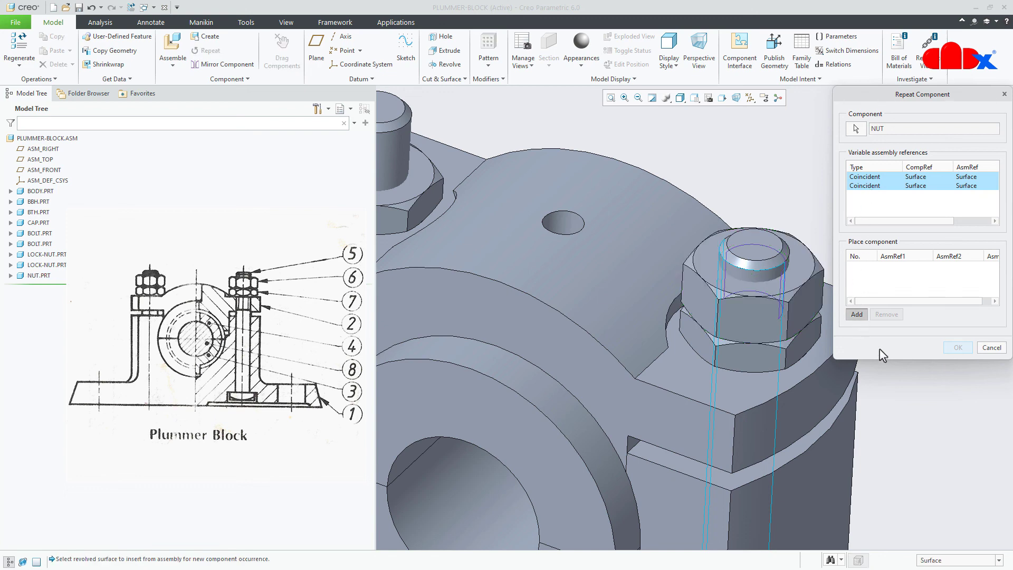
scroll(692, 366, "up", 3)
scroll(529, 309, "down", 5)
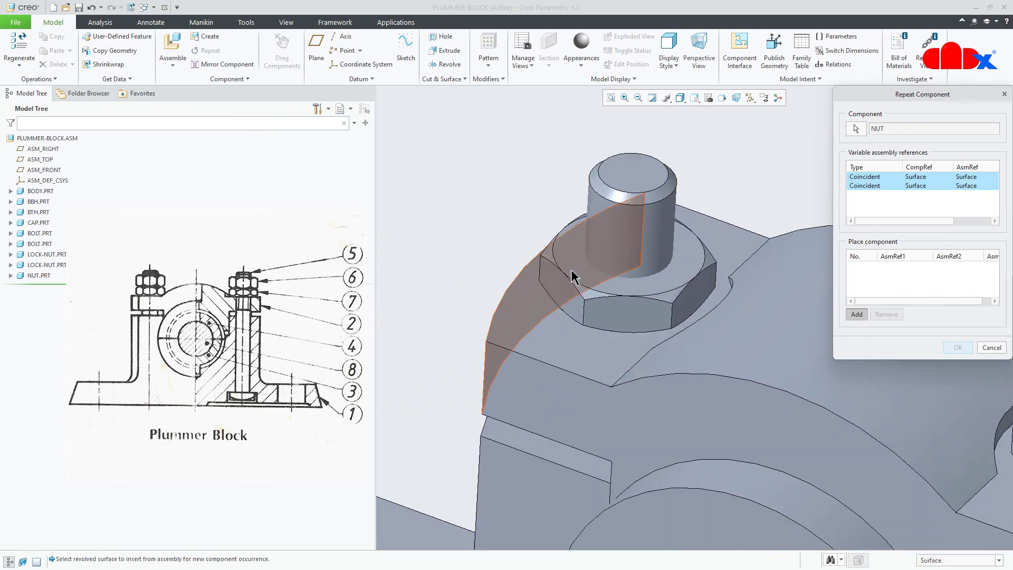
left_click(641, 239)
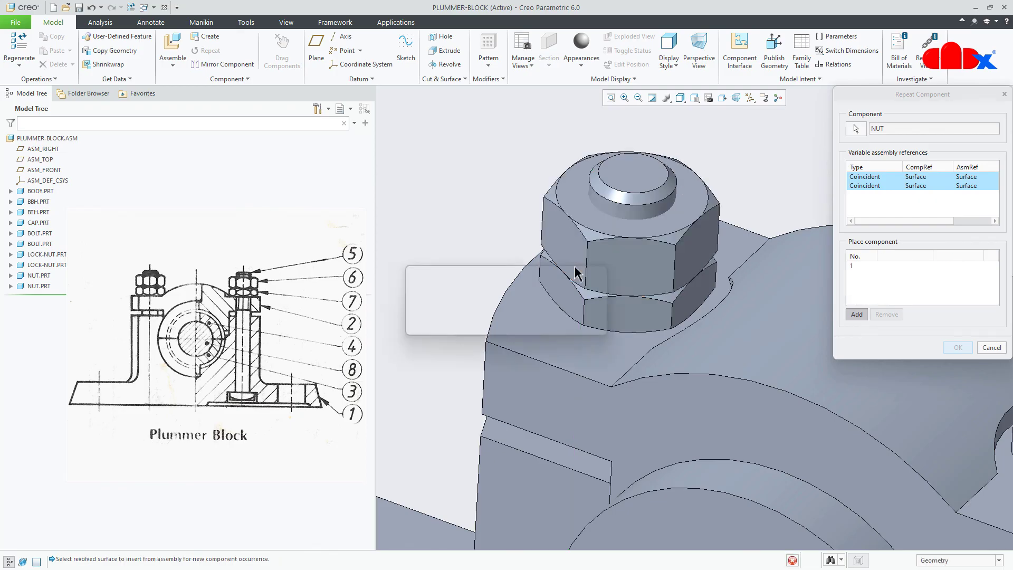
left_click(958, 347)
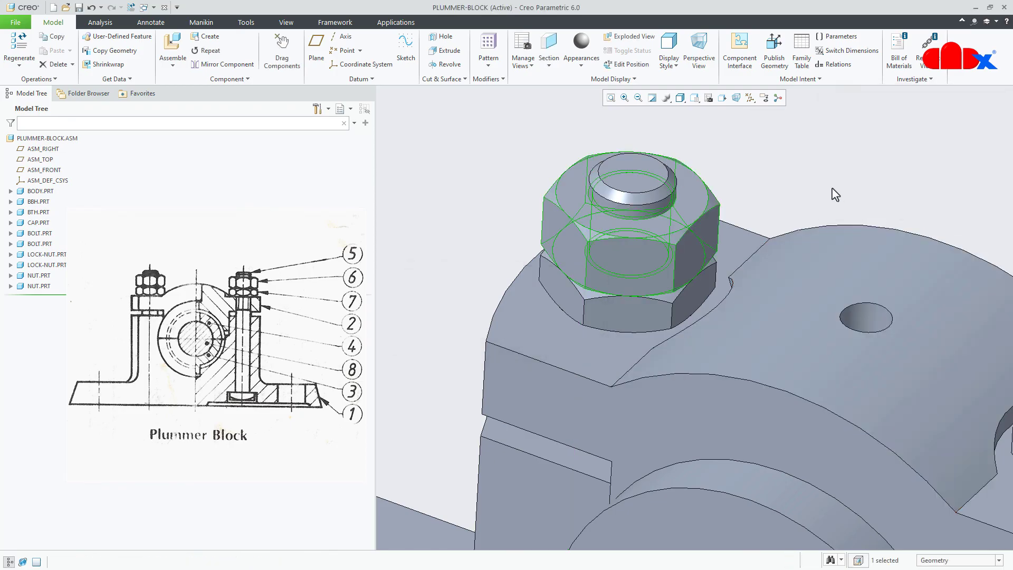
key("ctrl+d")
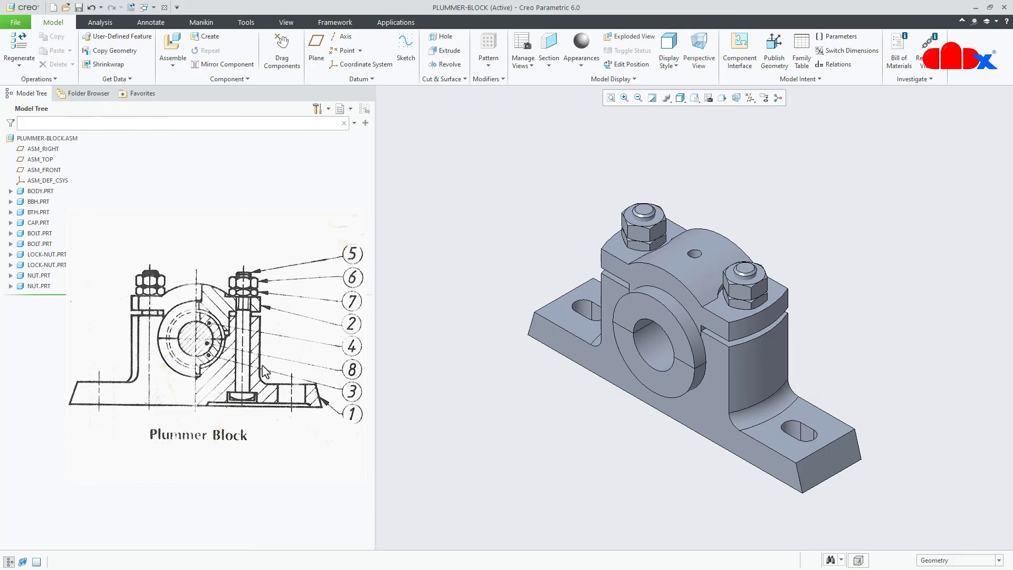
Step: Assemble shaft.prt and make its cylindrical surface coincident with the bore of the bearing halves
left_click(173, 53)
double_click(565, 294)
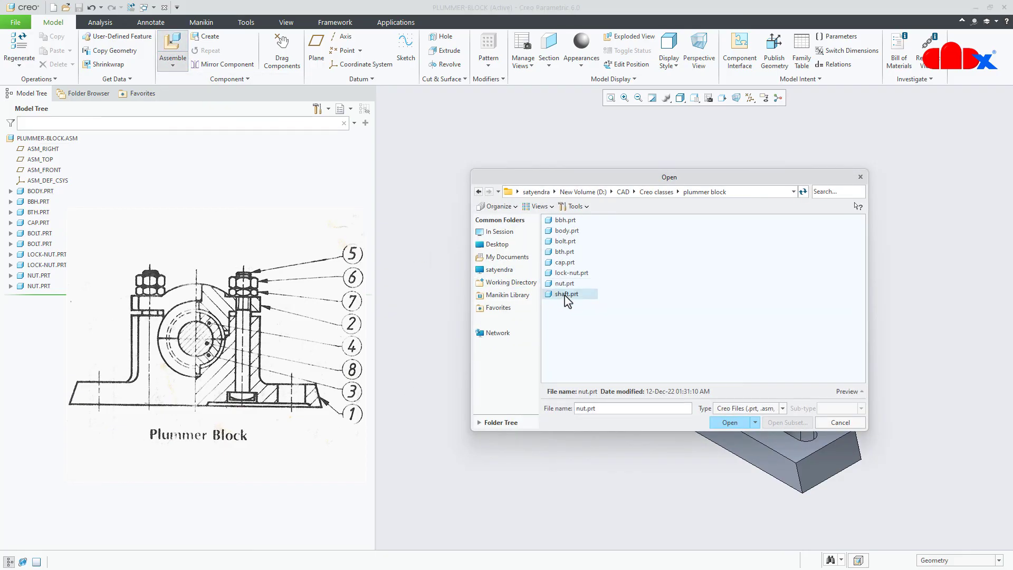
scroll(842, 481, "up", 2)
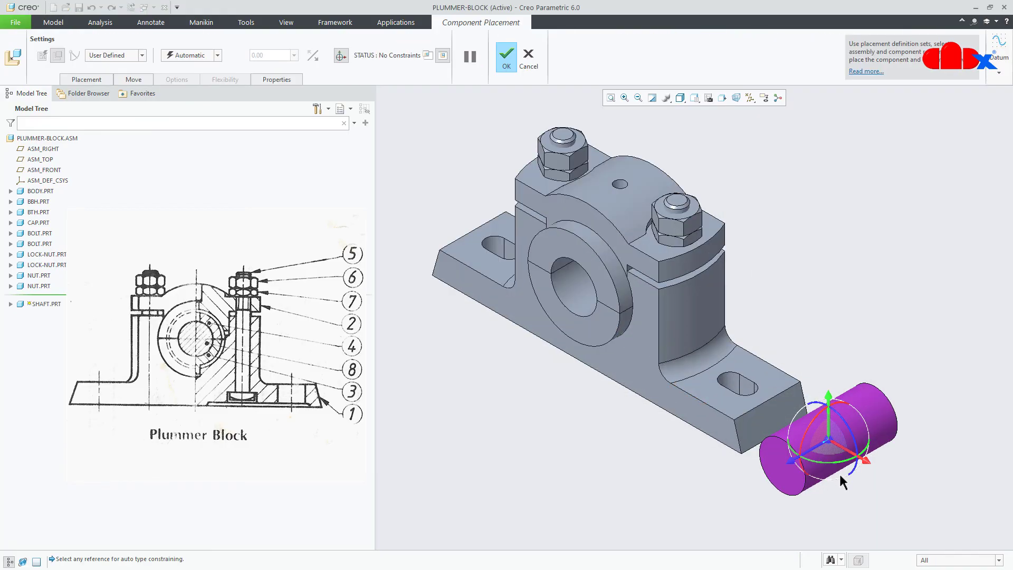
left_click(797, 439)
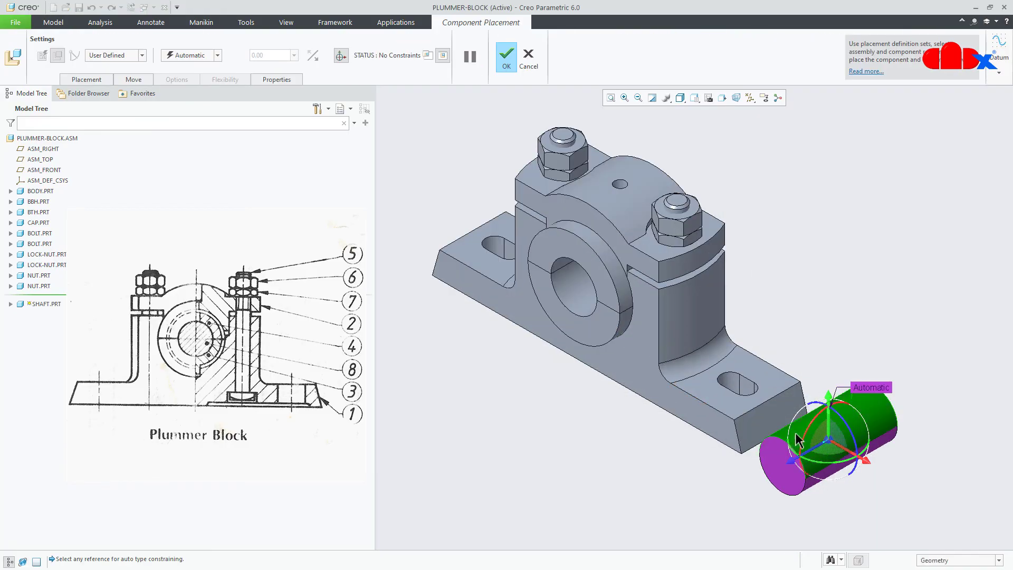
left_click(578, 298)
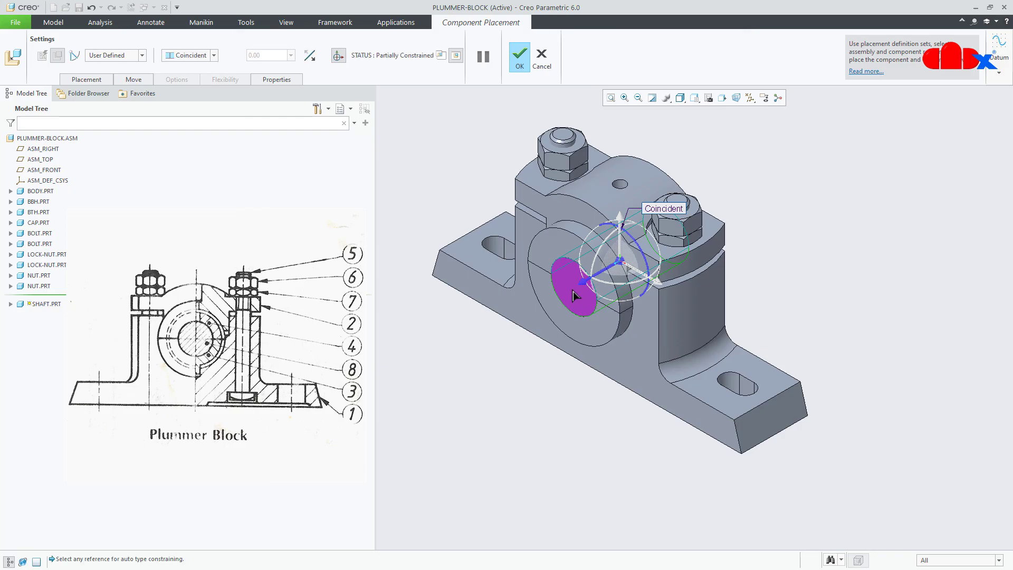
Step: Make the shaft's front end face coincident with the bearing's front face and accept the placement
scroll(578, 292, "up", 3)
mouse_move(622, 271)
middle_mouse_down()
mouse_move(564, 295)
mouse_move(636, 270)
middle_mouse_up()
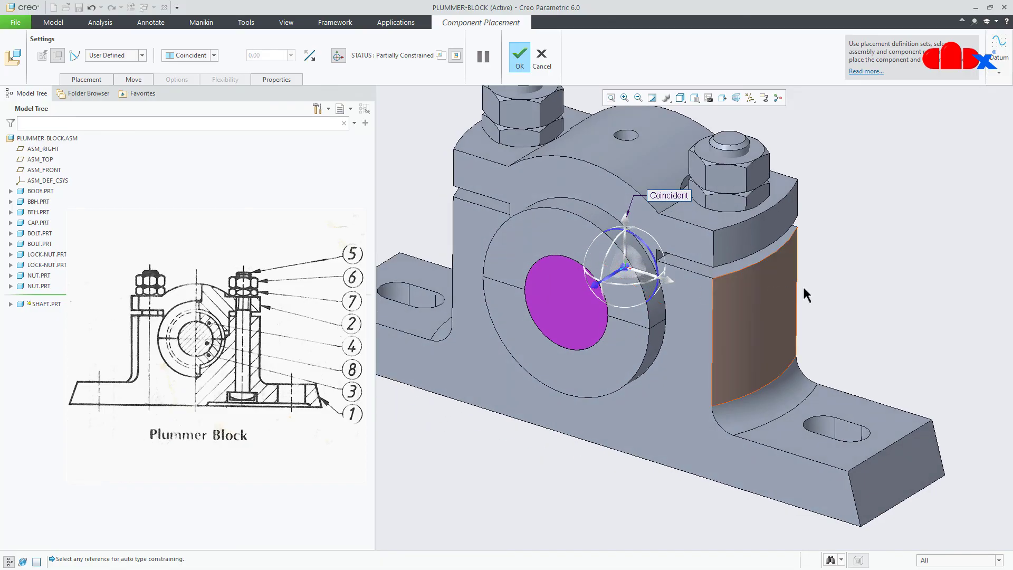
left_click(578, 318)
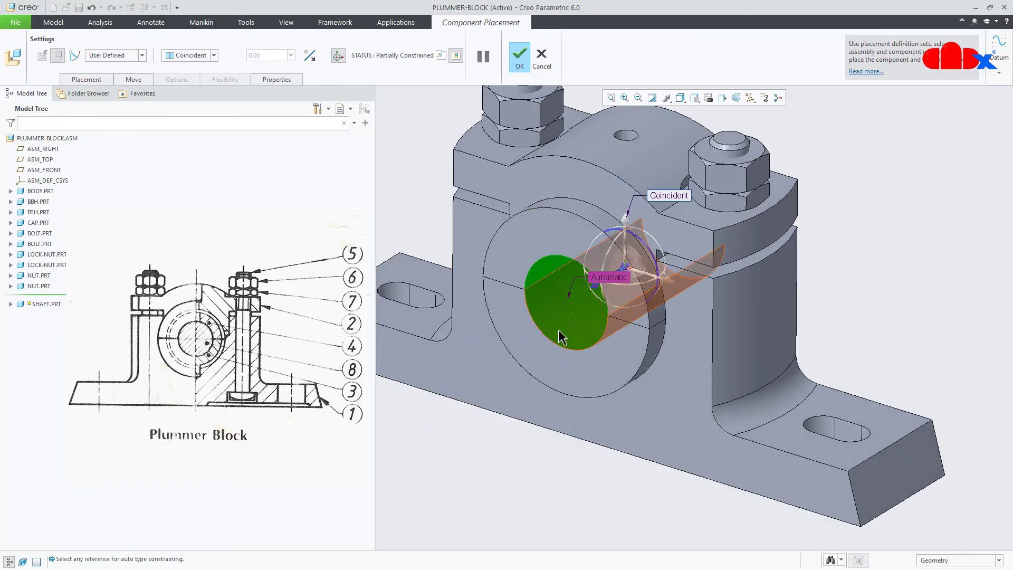
left_click(545, 354)
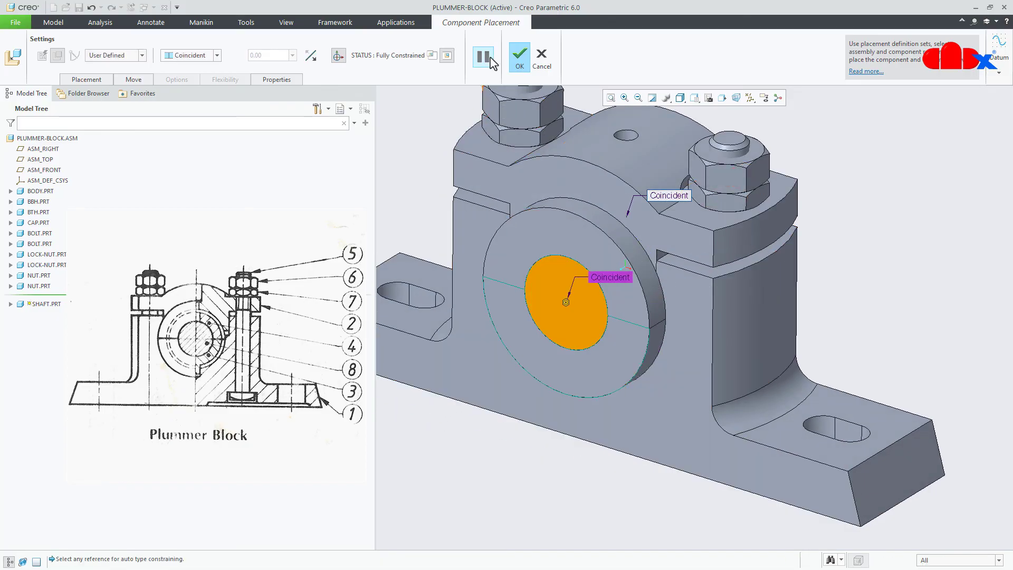
left_click(528, 60)
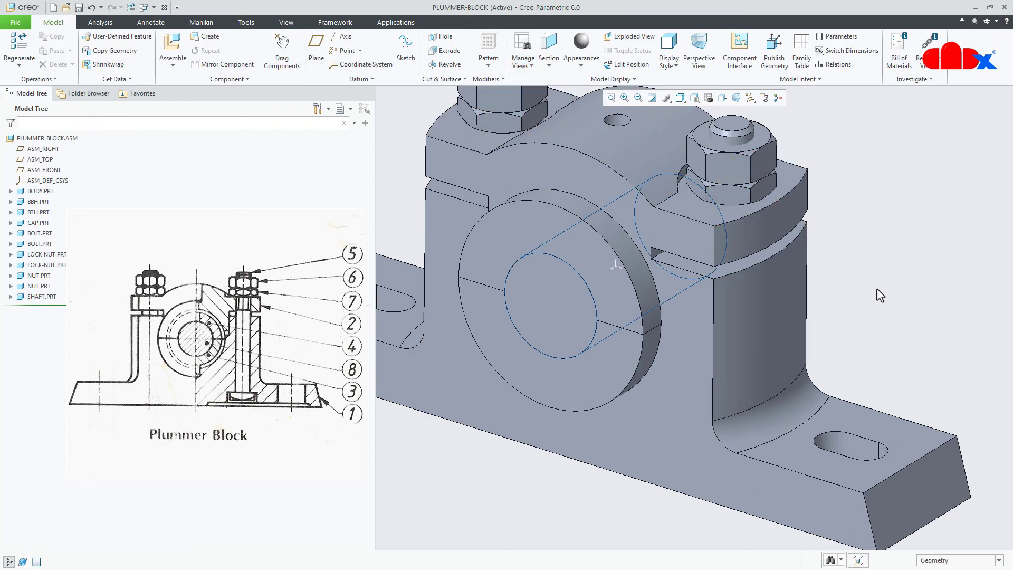
key("ctrl+d")
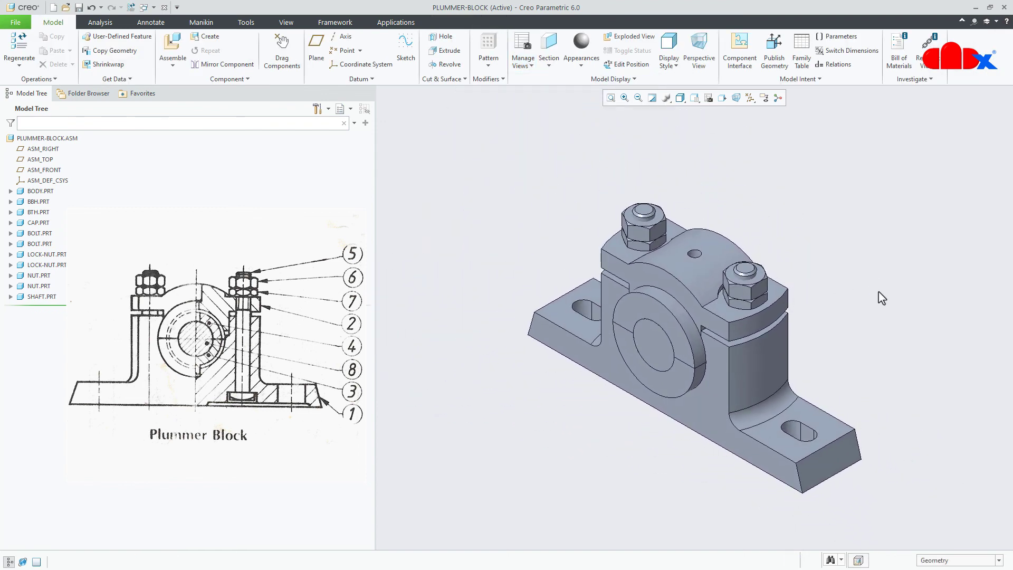